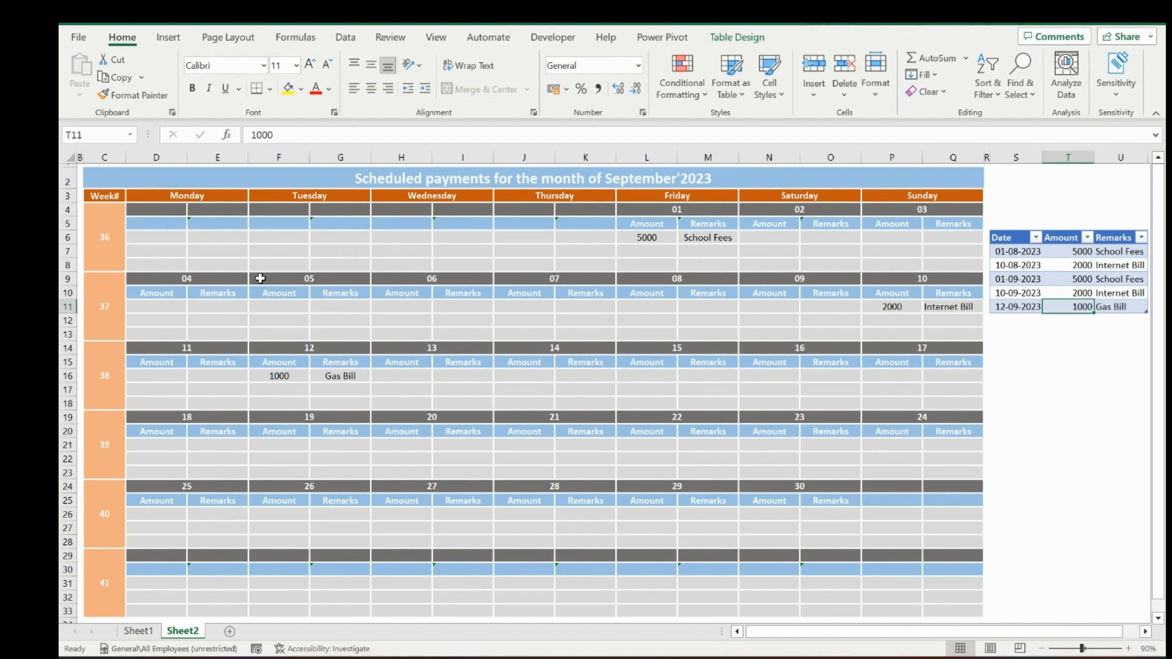
# Examine the September school fees, internet bill and gas bill entries in the payments table
pyautogui.click(1023, 279)
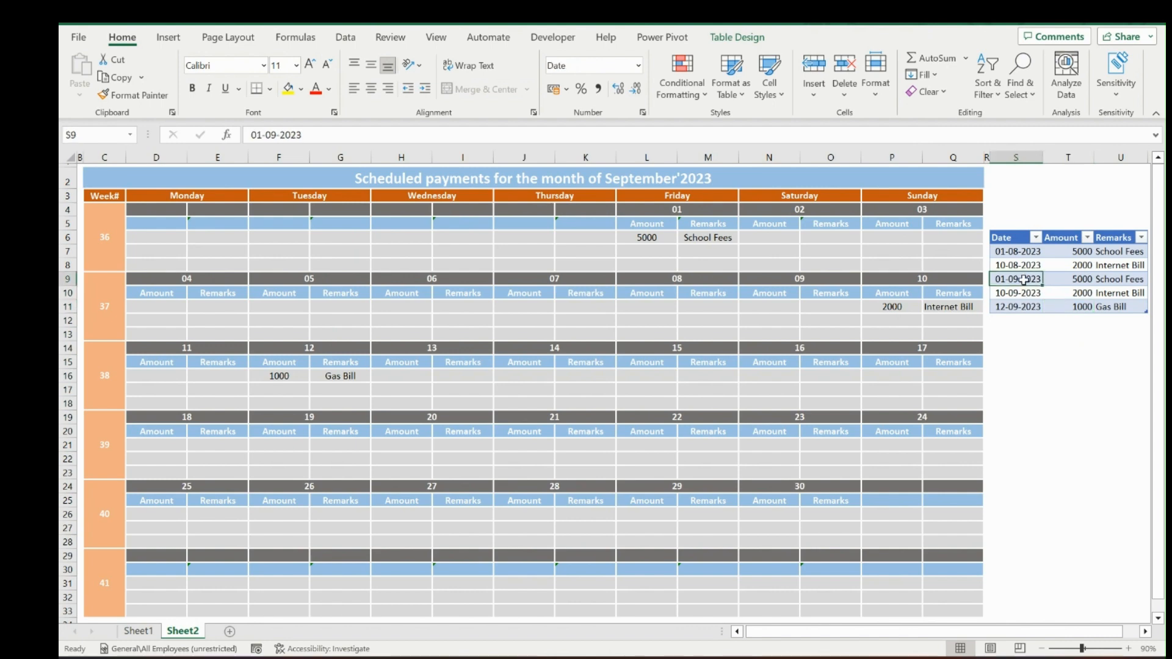
pyautogui.click(1057, 278)
pyautogui.click(1006, 293)
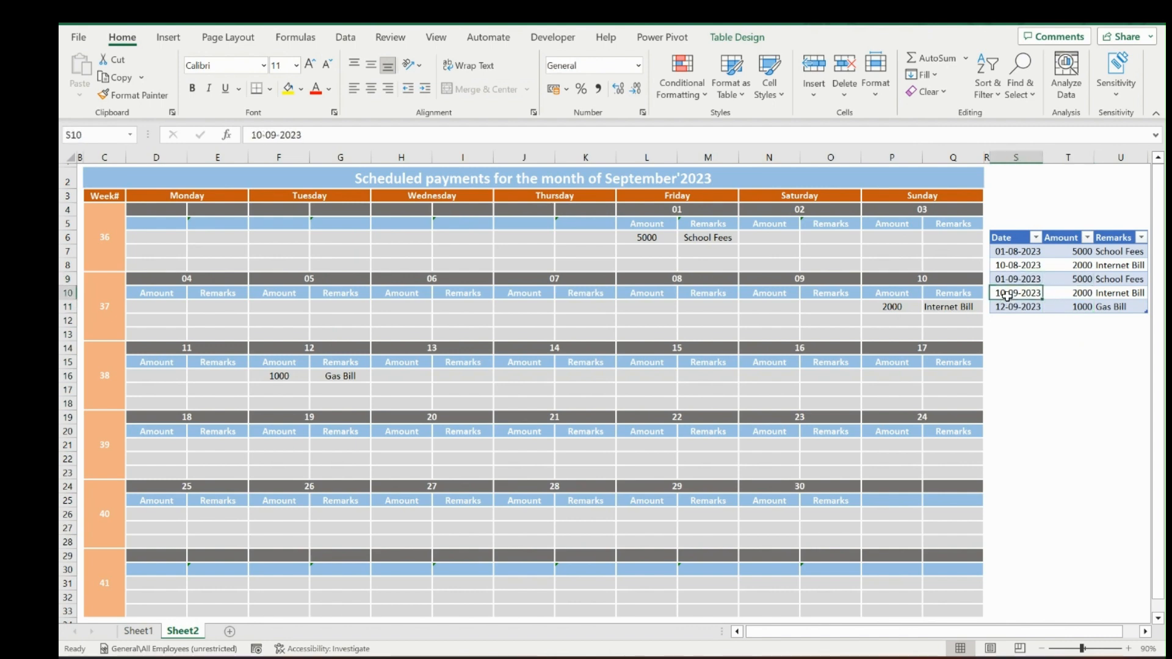
pyautogui.click(1128, 294)
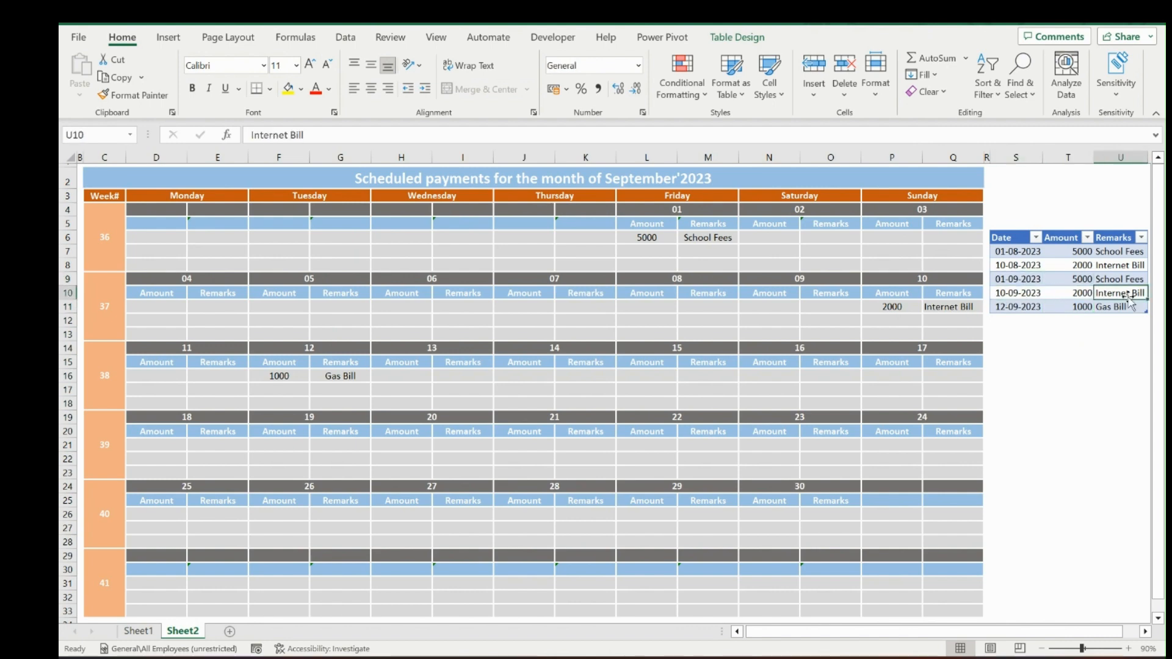
pyautogui.moveTo(1034, 307); pyautogui.dragTo(1126, 307)
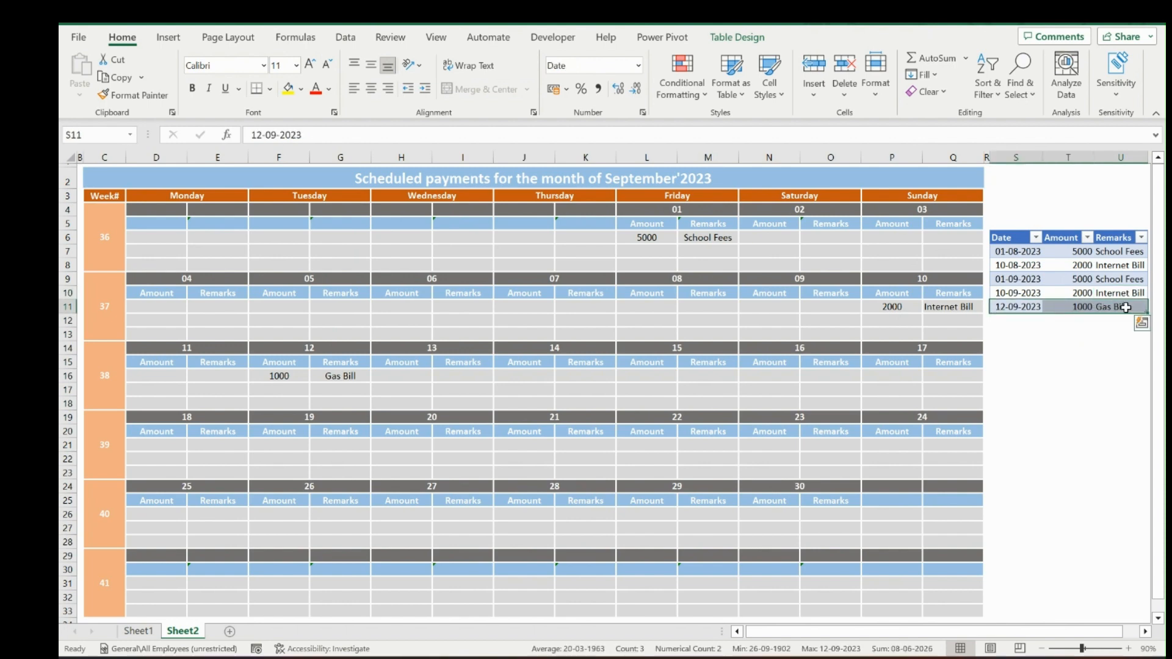
pyautogui.click(1091, 309)
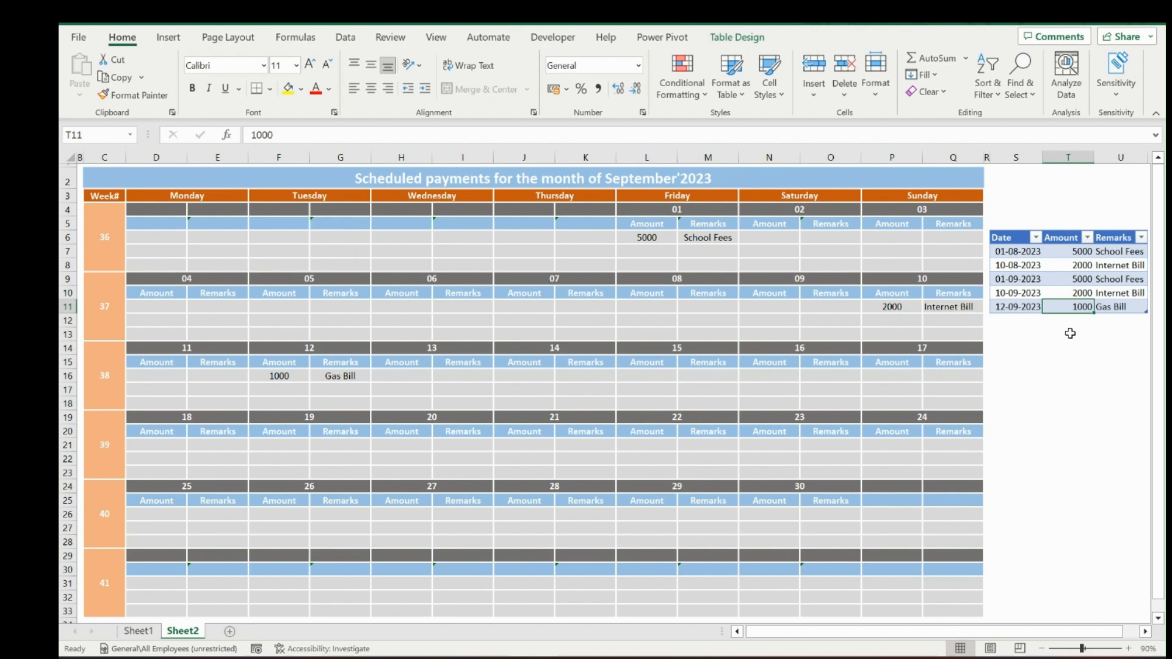
# Re-enter the Gas Bill payment's date in the payments table as 12-09-2023
pyautogui.click(1011, 306)
pyautogui.press('F2')
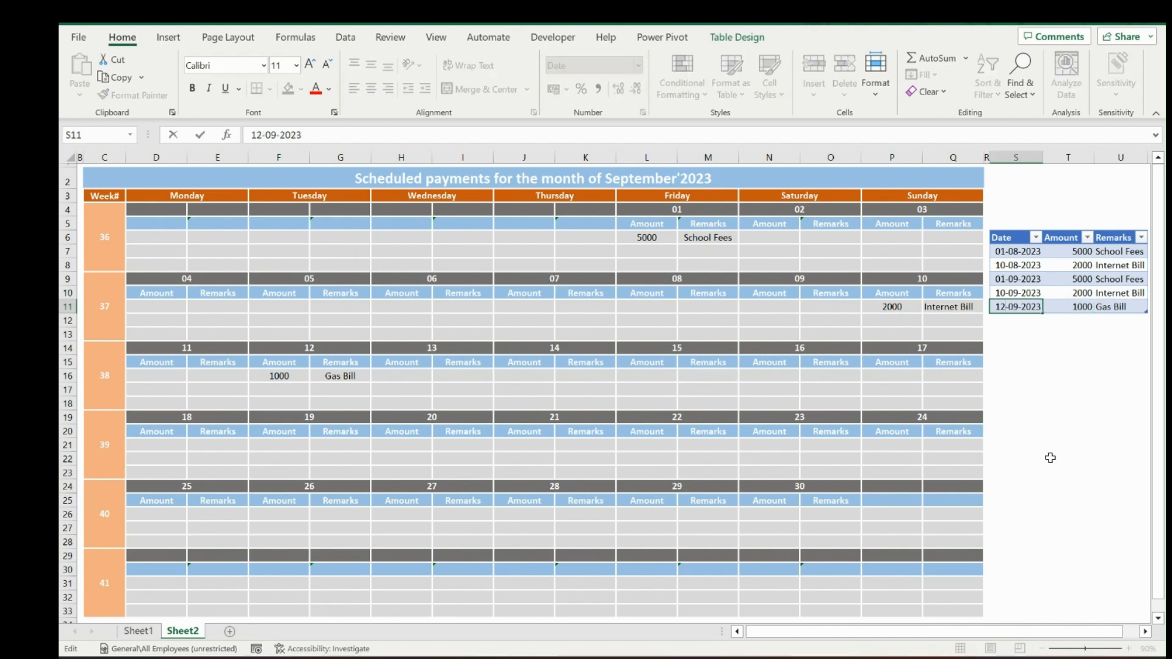
pyautogui.press('BackSpace')
pyautogui.write('3')
pyautogui.press('Tab')
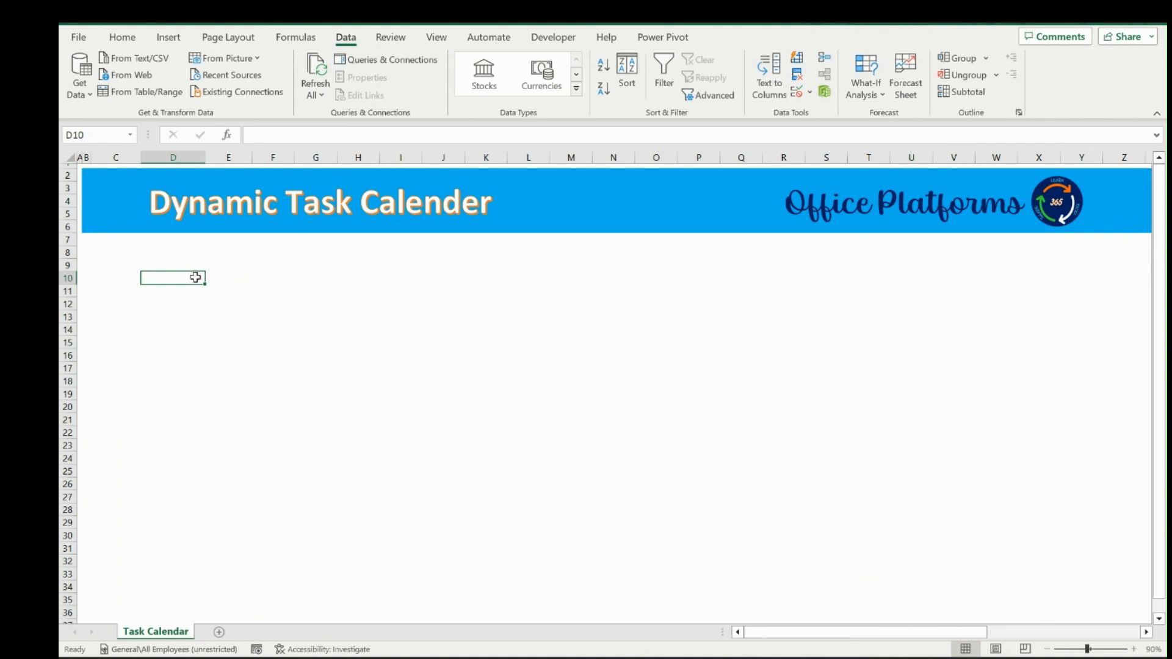
# Enter the calendar headers Week#, Mon and Tue in cells D10 to F10
pyautogui.write('Week#')
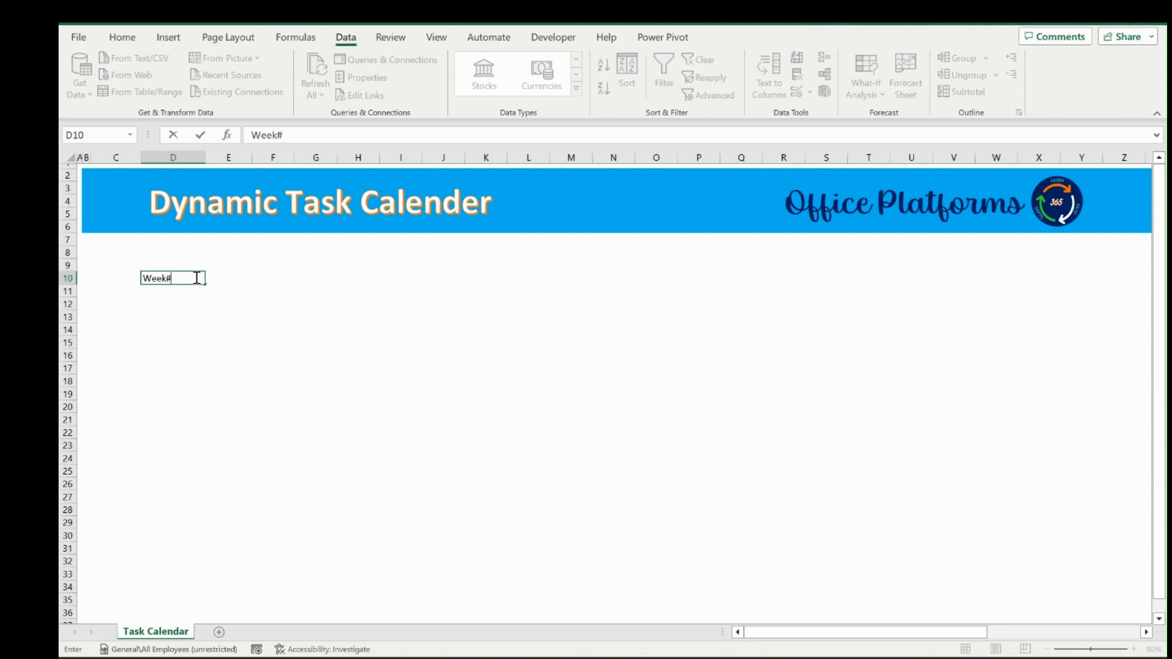
pyautogui.press('Tab')
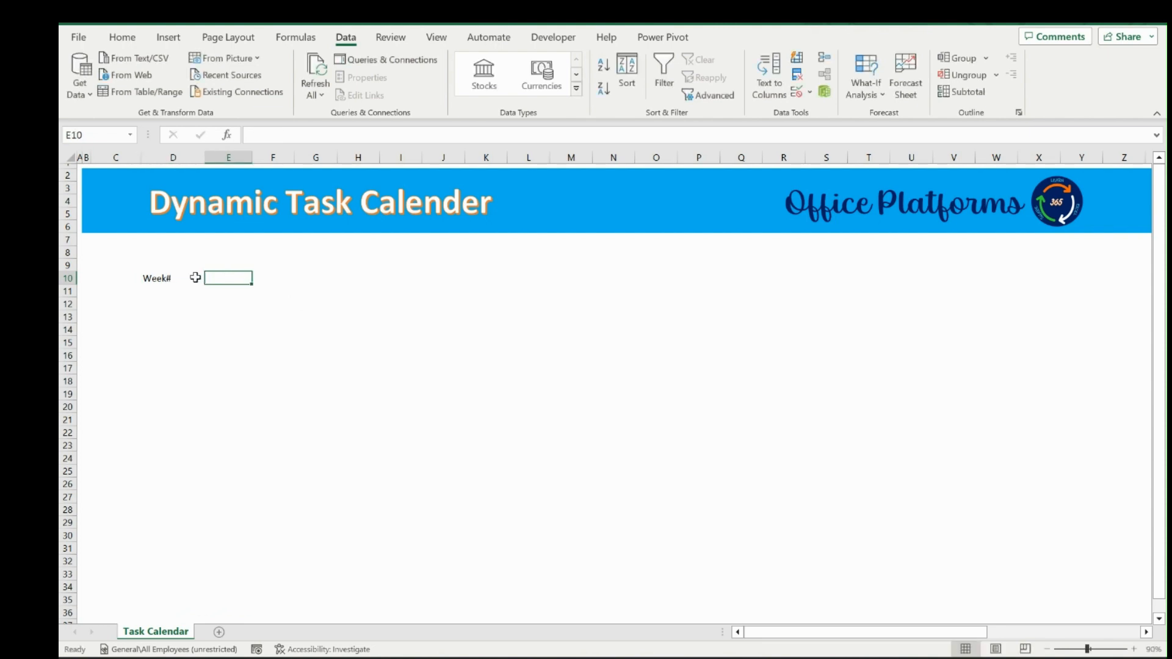
pyautogui.write('Mon')
pyautogui.press('Tab')
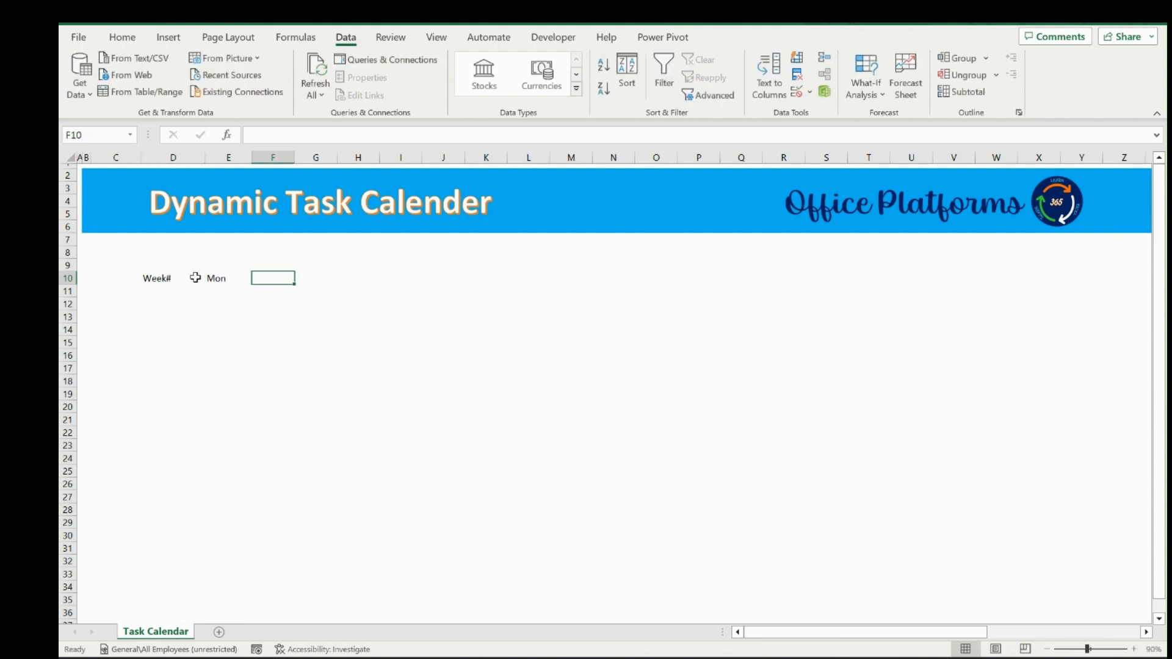
pyautogui.write('Tue')
pyautogui.press('Tab')
# Fill the weekday header series from E10:F10 across to Sun in K10
pyautogui.press('Left')
pyautogui.press('Left')
pyautogui.hotkey('shift', 'Right')
pyautogui.hotkey('shift', 'Right')
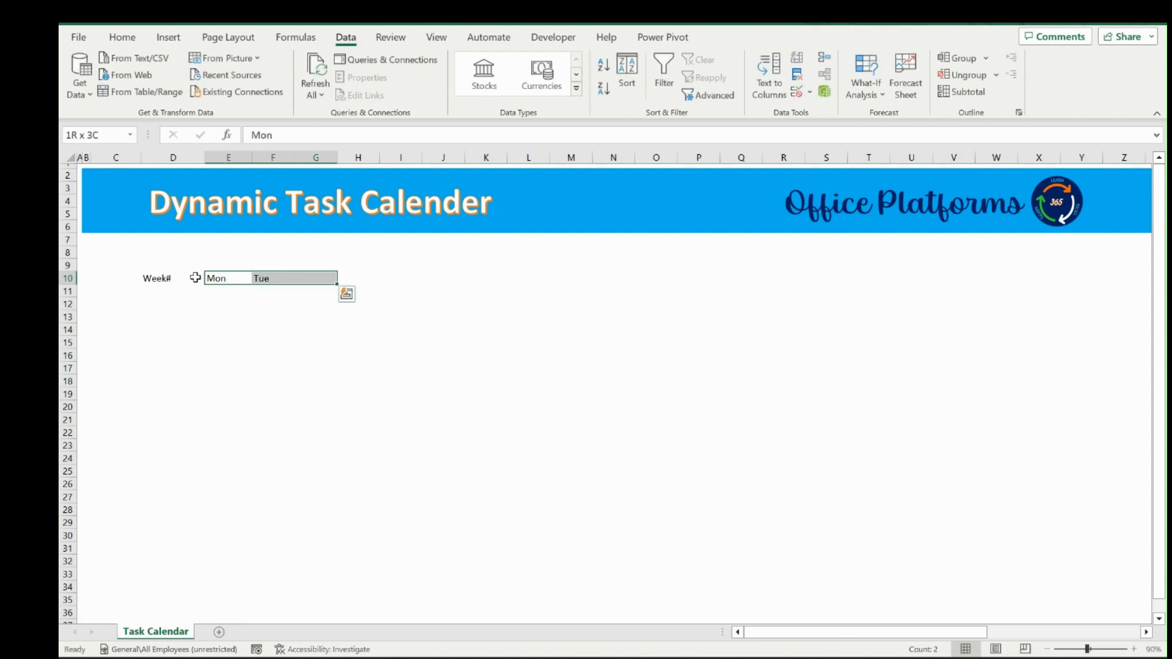
pyautogui.hotkey('shift', 'Left')
pyautogui.moveTo(294, 284); pyautogui.dragTo(500, 280)
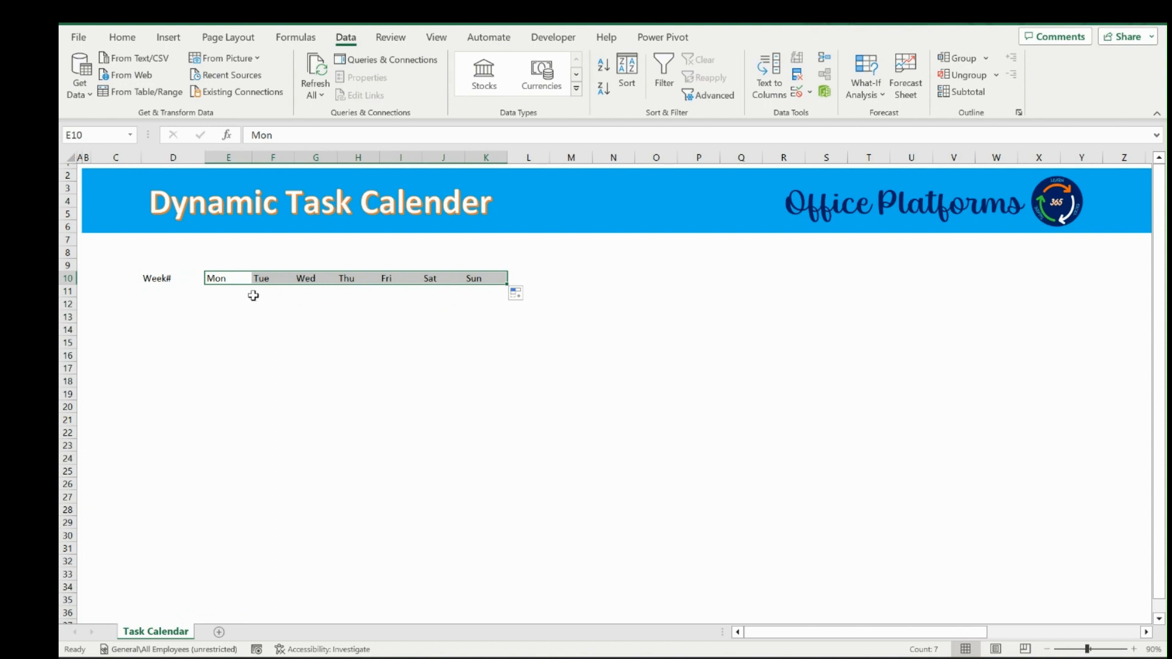
# Enter the month names January and February in cells R10 and R11
pyautogui.click(821, 280)
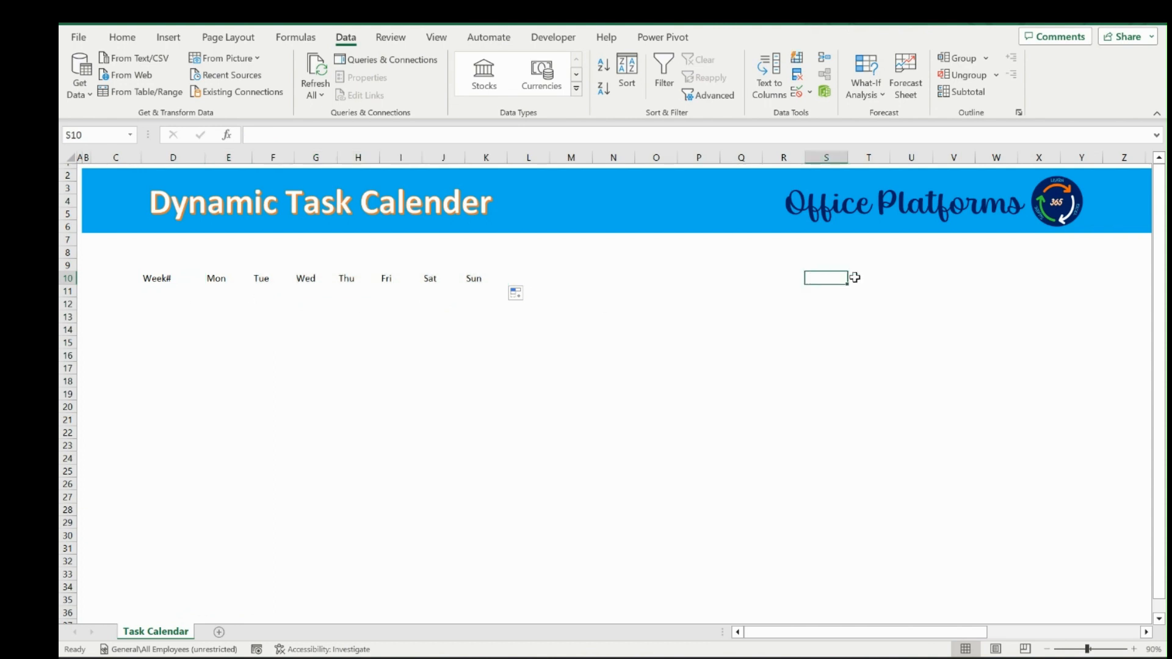
pyautogui.click(790, 276)
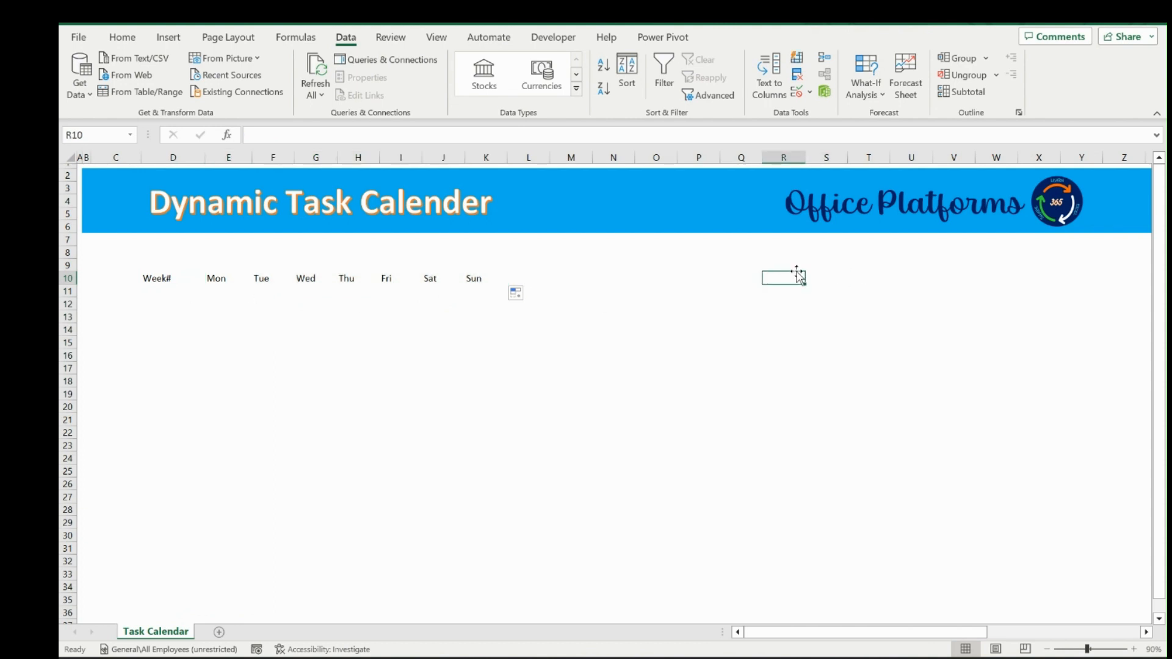
pyautogui.write('Jan')
pyautogui.press('Return')
pyautogui.press('Up')
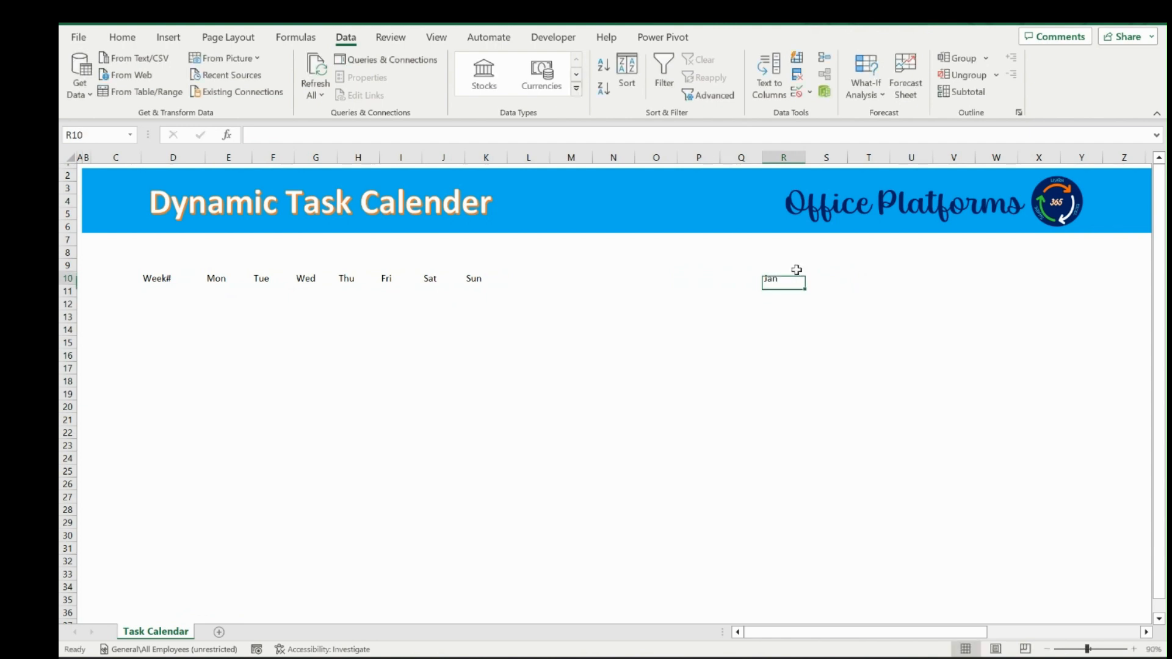
pyautogui.write('January')
pyautogui.press('Return')
pyautogui.write('F')
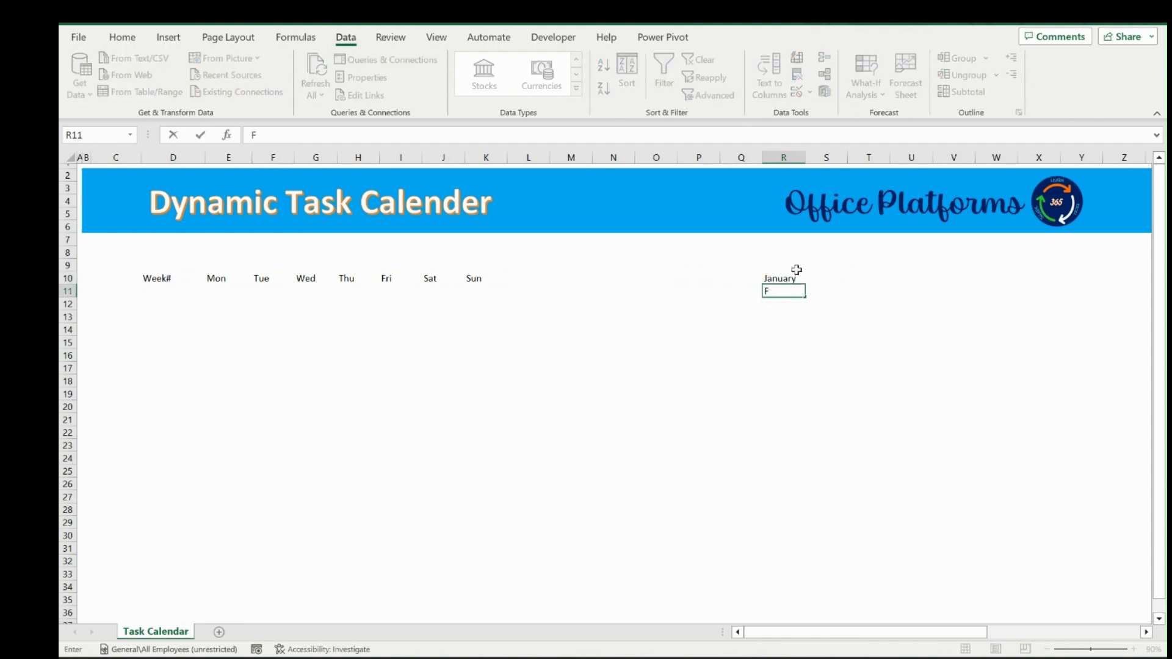
pyautogui.write('ebruary')
pyautogui.press('Return')
# Fill the month series from R10:R11 down to December in R21
pyautogui.press('Up')
pyautogui.press('Up')
pyautogui.hotkey('shift', 'Down')
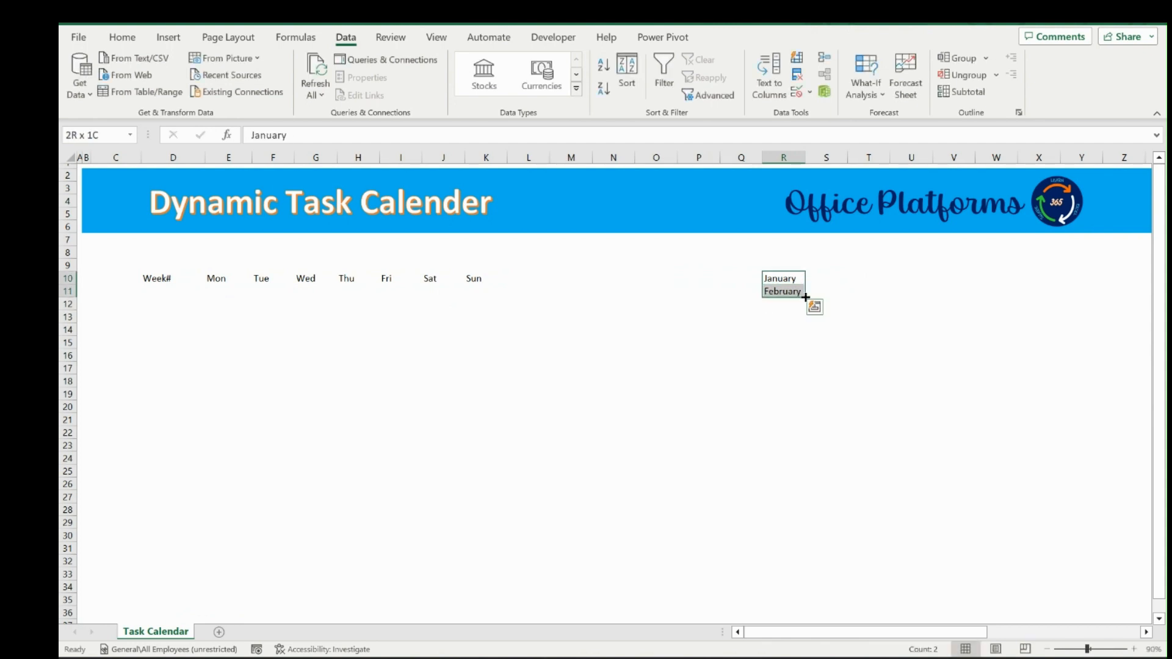
pyautogui.moveTo(805, 298); pyautogui.dragTo(807, 425)
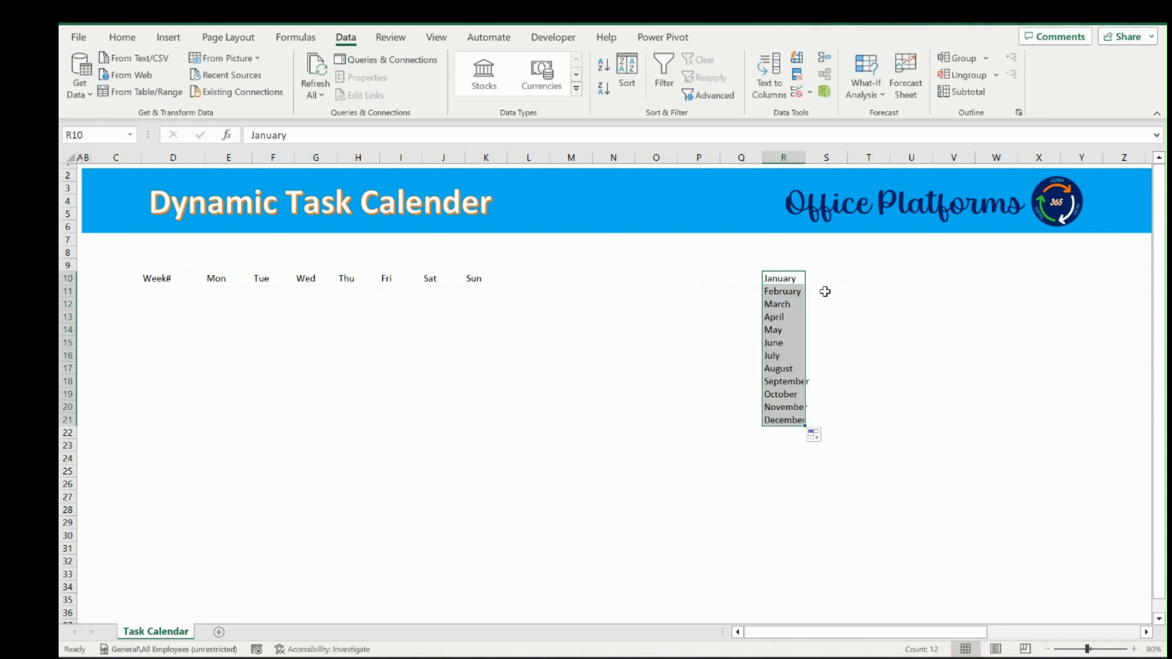
# Join the month names in S10 with the formula =TEXTJOIN(",",TRUE,R10:R21)
pyautogui.click(827, 279)
pyautogui.write('=text')
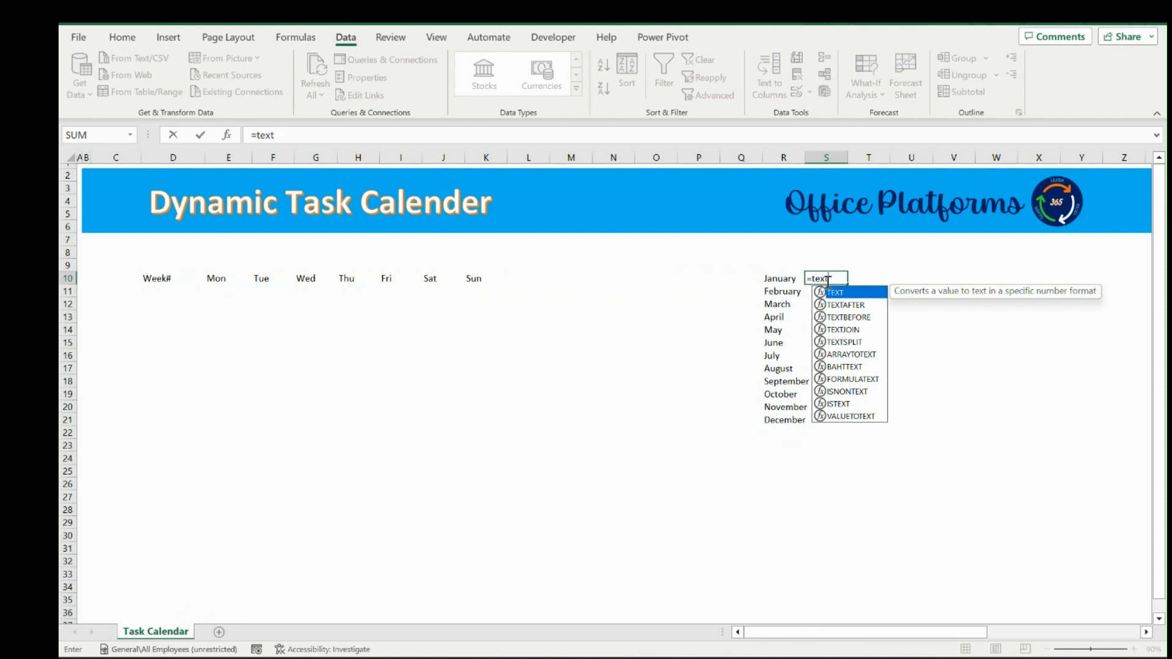
pyautogui.write('oi')
pyautogui.press('BackSpace')
pyautogui.press('BackSpace')
pyautogui.write('jo')
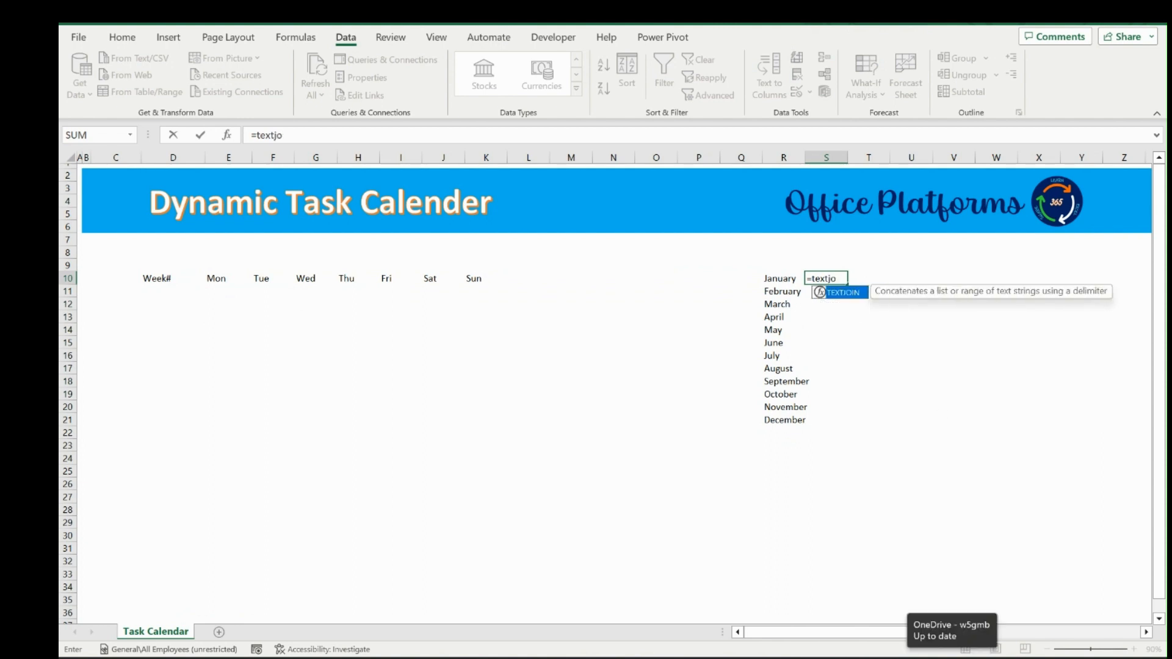
pyautogui.press('Tab')
pyautogui.write('",",')
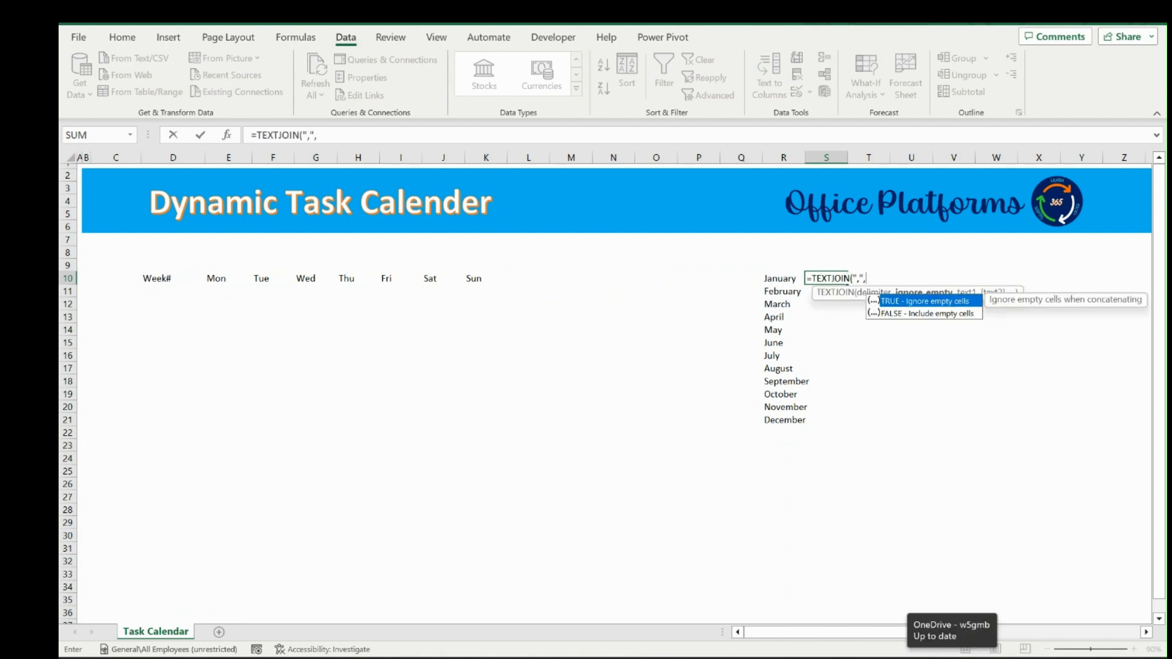
pyautogui.press('Left')
pyautogui.press('BackSpace')
pyautogui.press('Tab')
pyautogui.write(',')
pyautogui.press('Left')
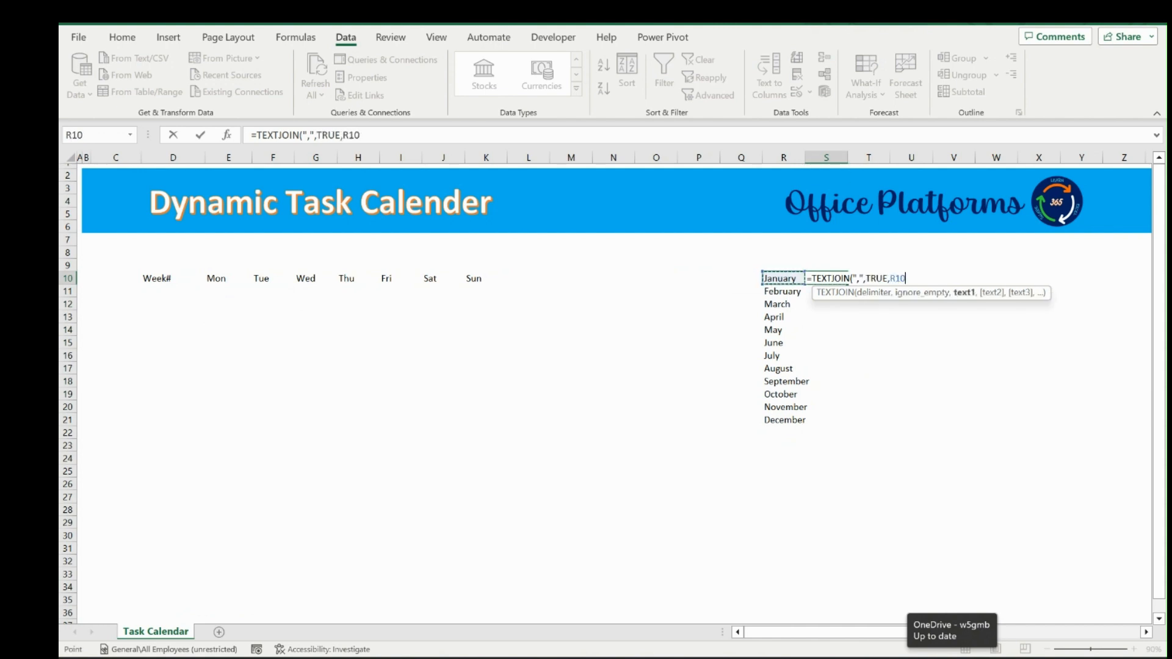
pyautogui.hotkey('ctrl', 'shift', 'Down')
pyautogui.press('Return')
pyautogui.press('Up')
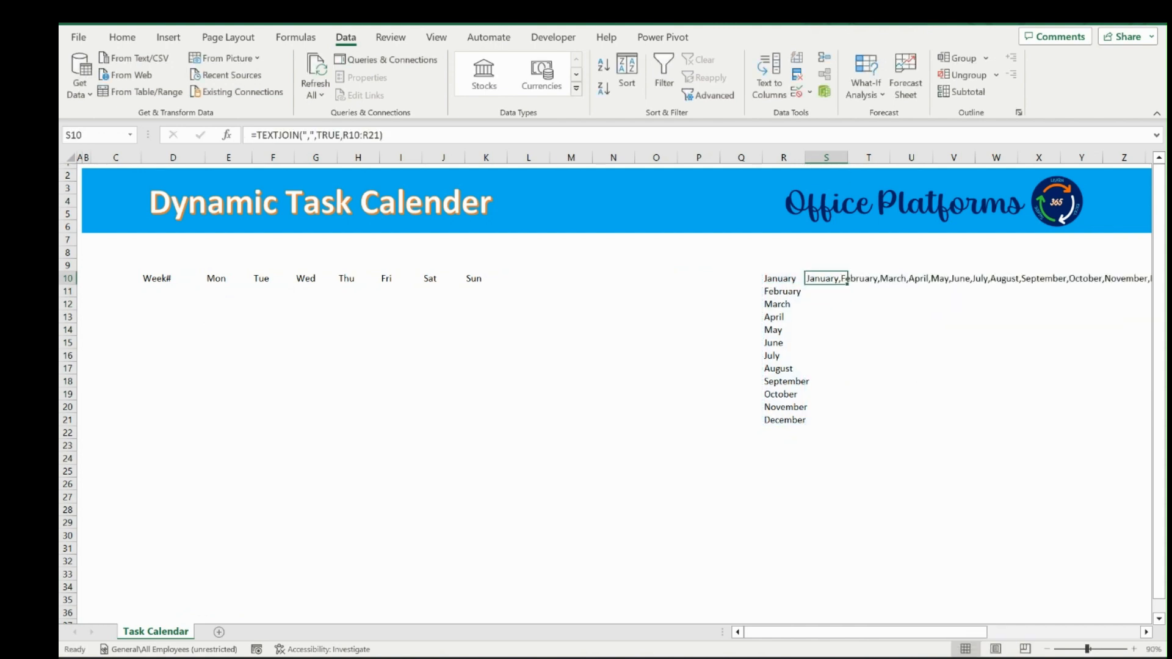
# Copy the joined months from S10 into a blank Notepad document and copy the resulting plain text
pyautogui.hotkey('ctrl', 'c')
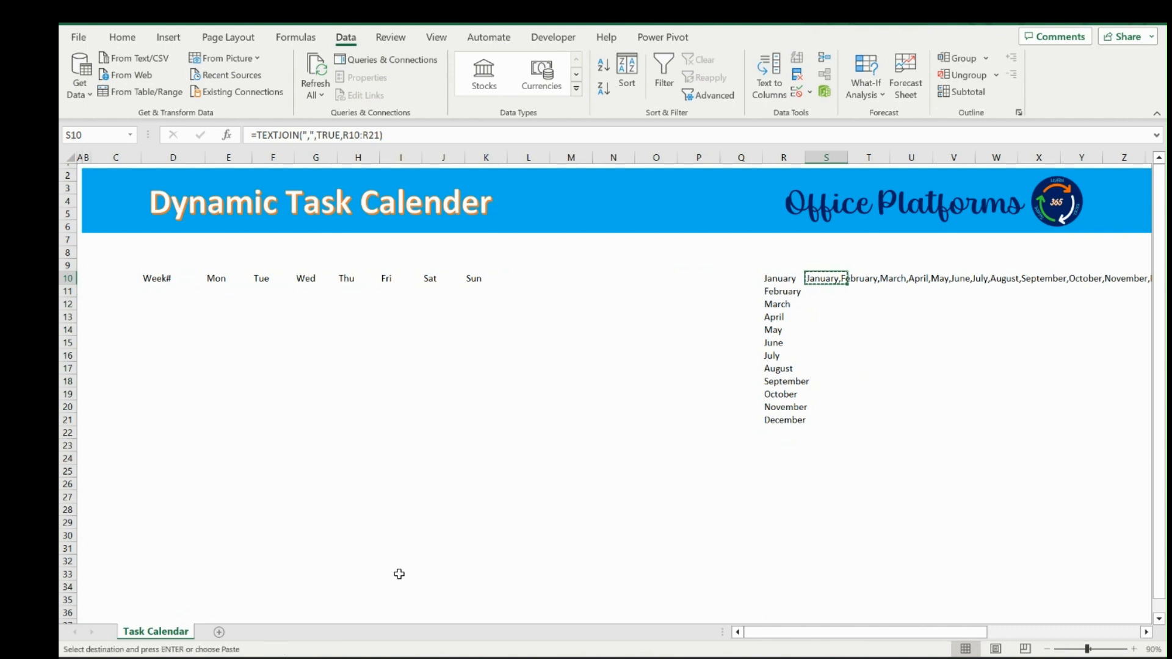
pyautogui.press('super')
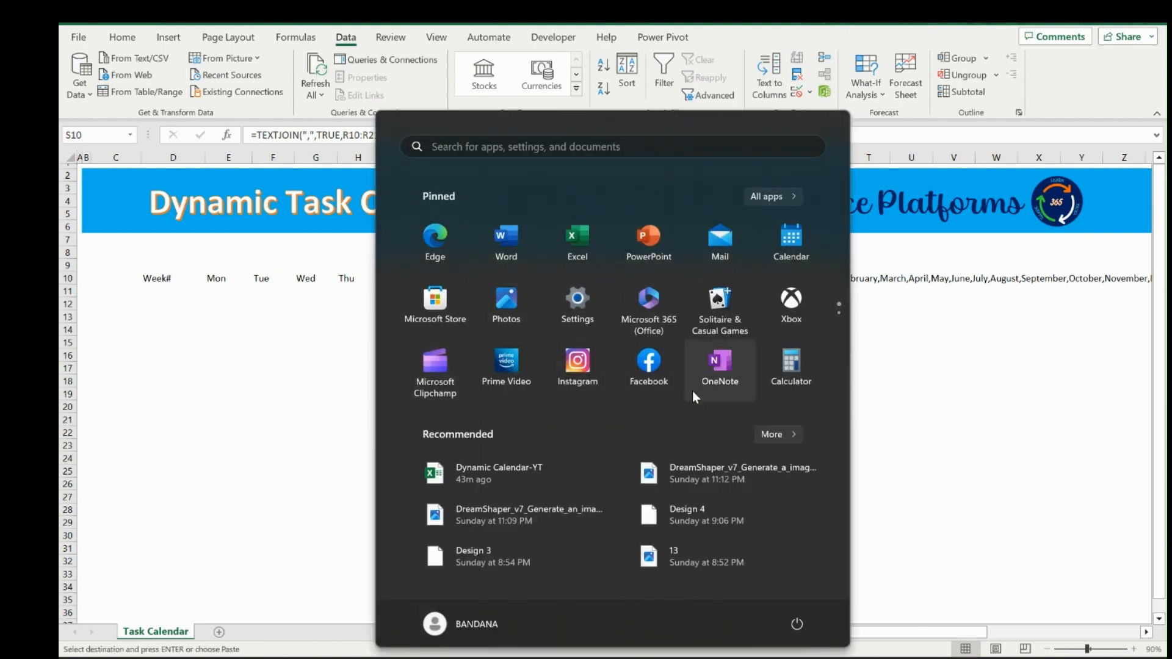
pyautogui.write('note')
pyautogui.press('Return')
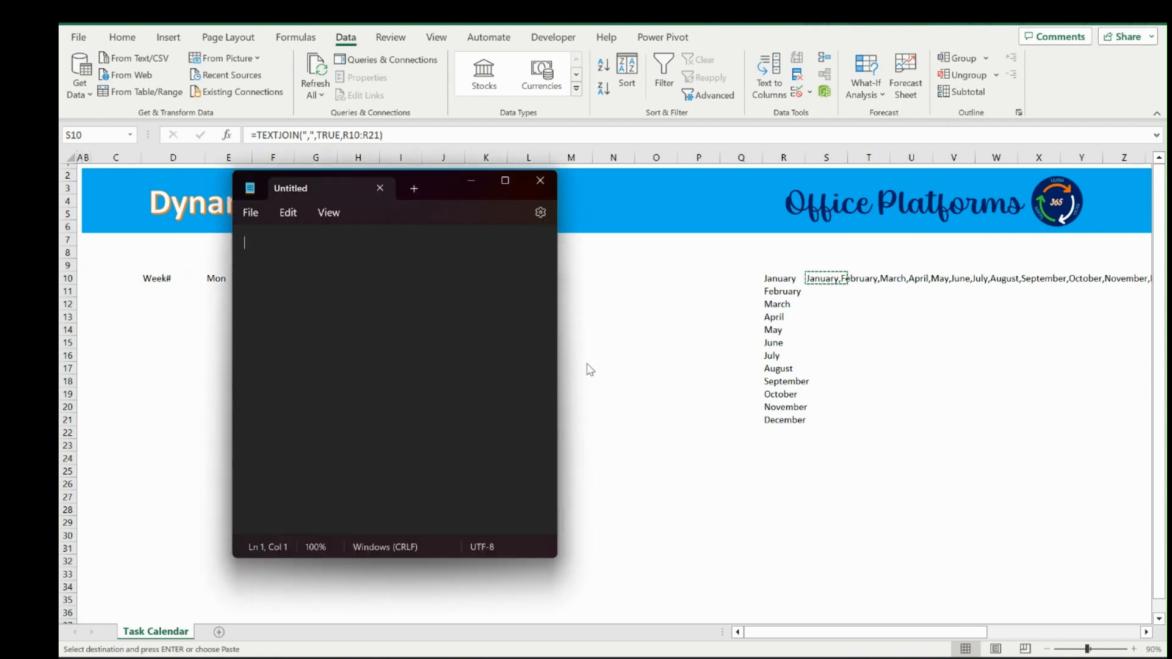
pyautogui.hotkey('ctrl', 'v')
pyautogui.moveTo(460, 257); pyautogui.dragTo(149, 248)
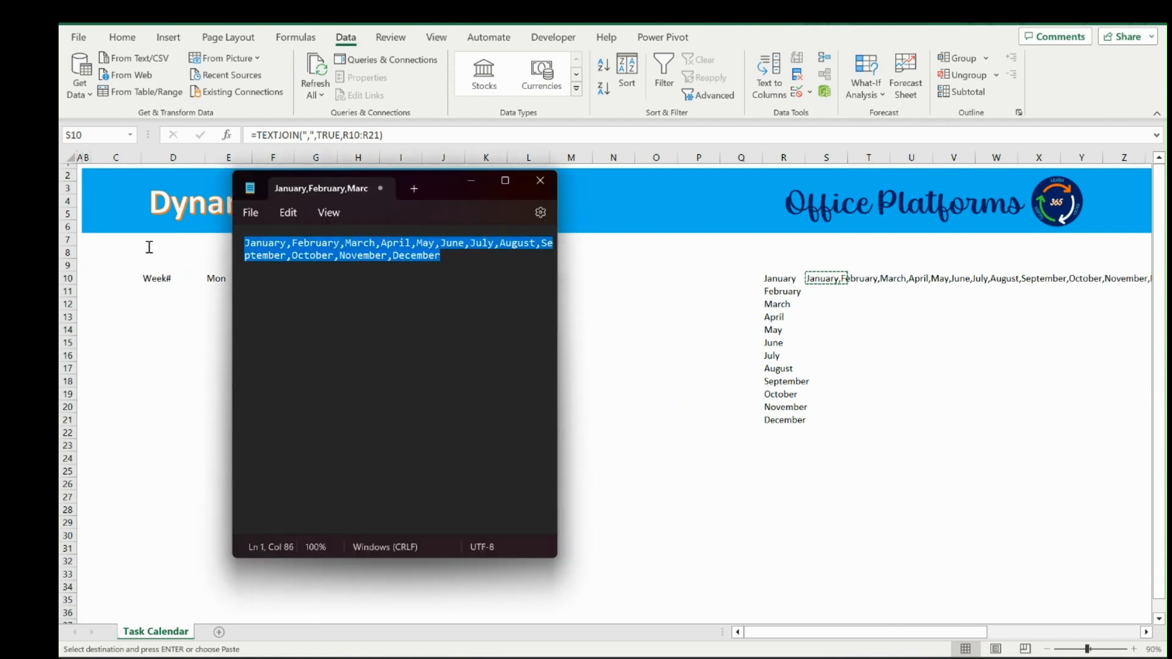
pyautogui.hotkey('ctrl', 'c')
# Switch back to Excel and clear the helper month list in R10:R21
pyautogui.hotkey('alt', 'Tab')
pyautogui.click(784, 288)
pyautogui.moveTo(781, 279); pyautogui.dragTo(827, 421)
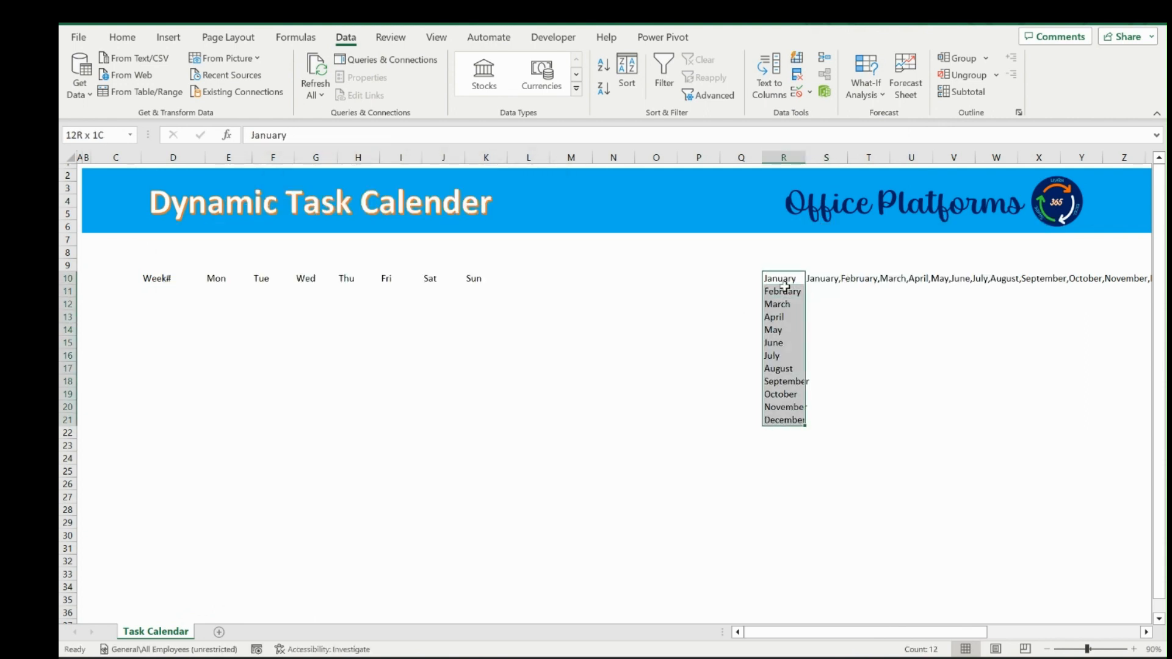
pyautogui.press('Delete')
# Add a List data validation to R10 using the copied January to December names as its source, and check the dropdown
pyautogui.click(785, 278)
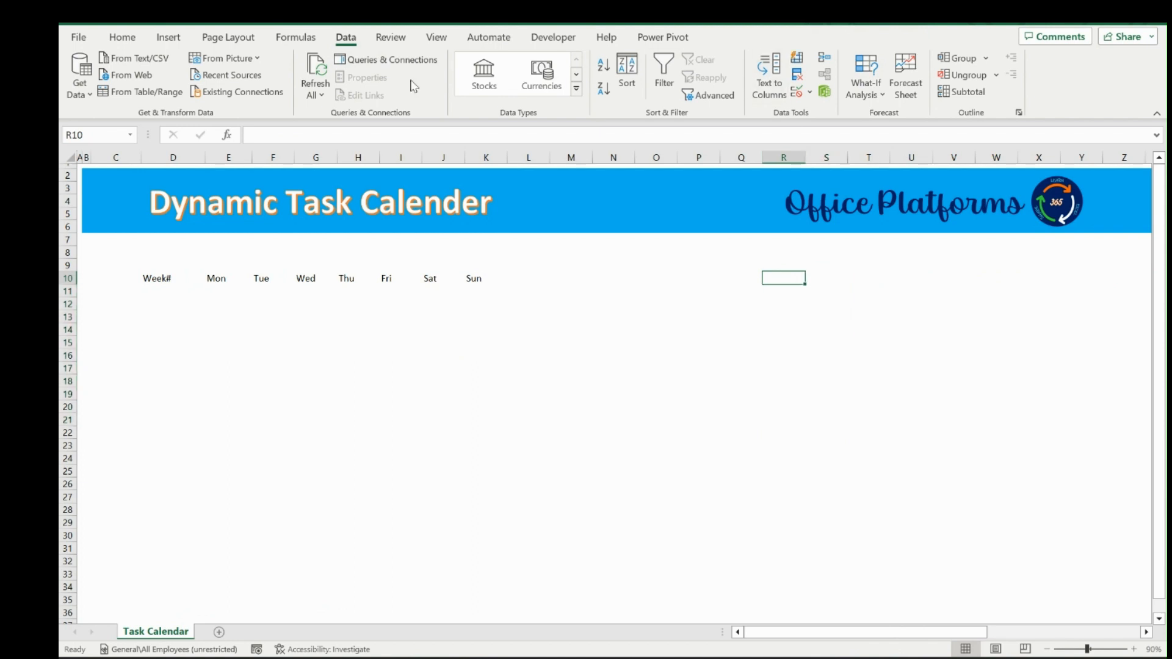
pyautogui.click(810, 93)
pyautogui.click(824, 113)
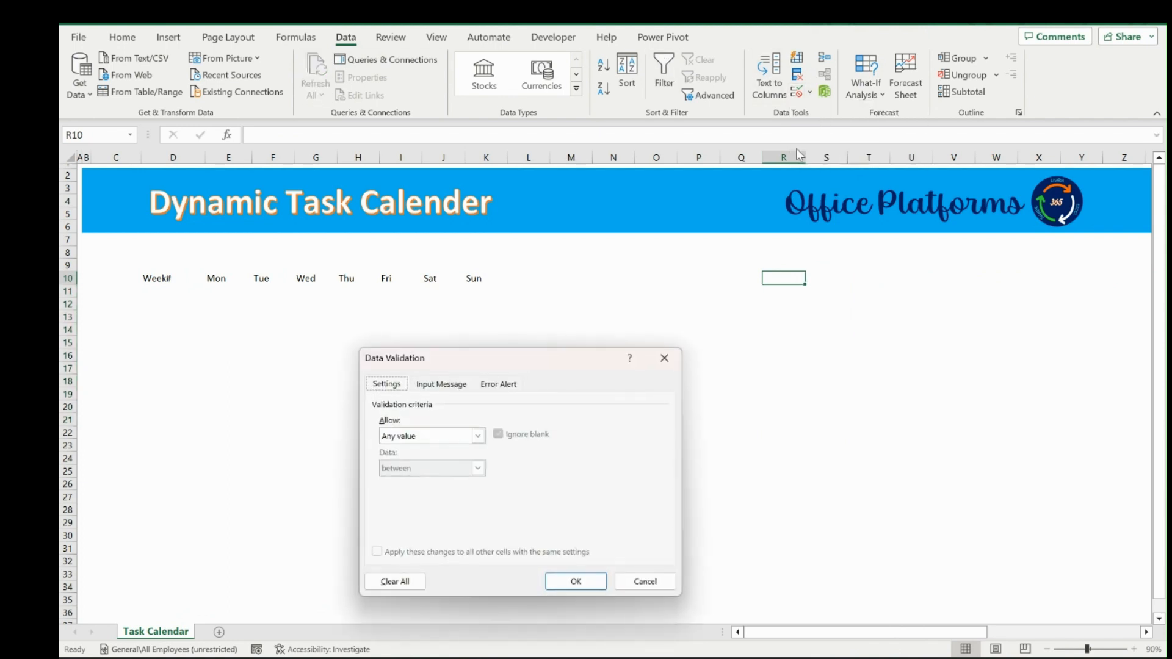
pyautogui.click(478, 436)
pyautogui.click(409, 482)
pyautogui.click(421, 498)
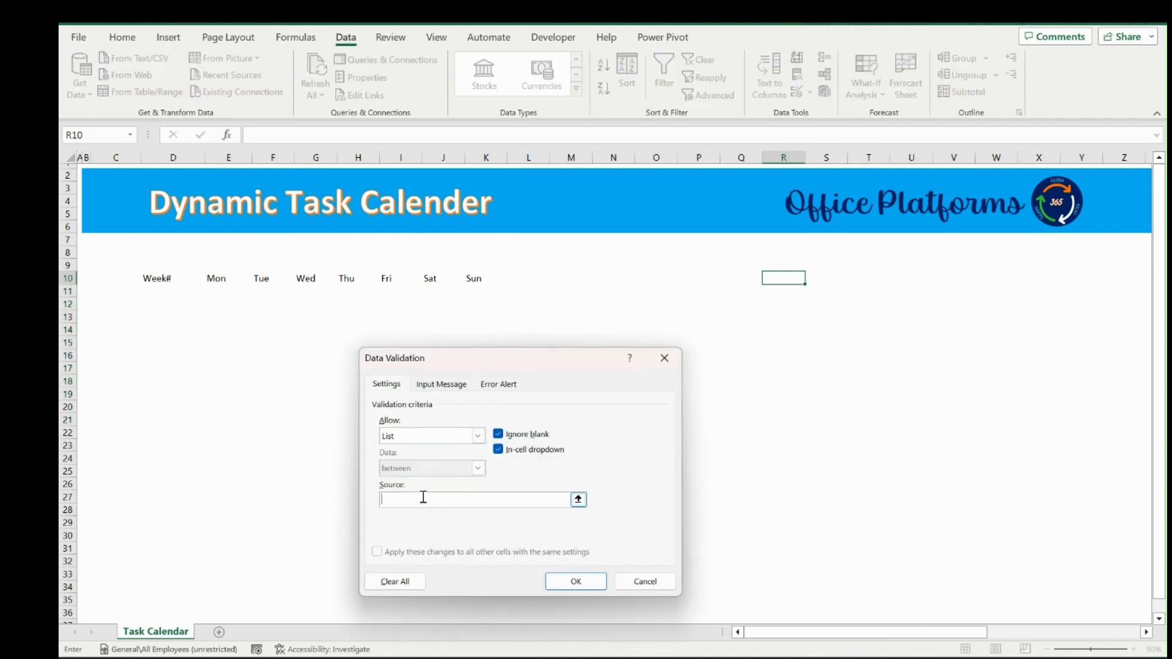
pyautogui.hotkey('ctrl', 'v')
pyautogui.click(574, 584)
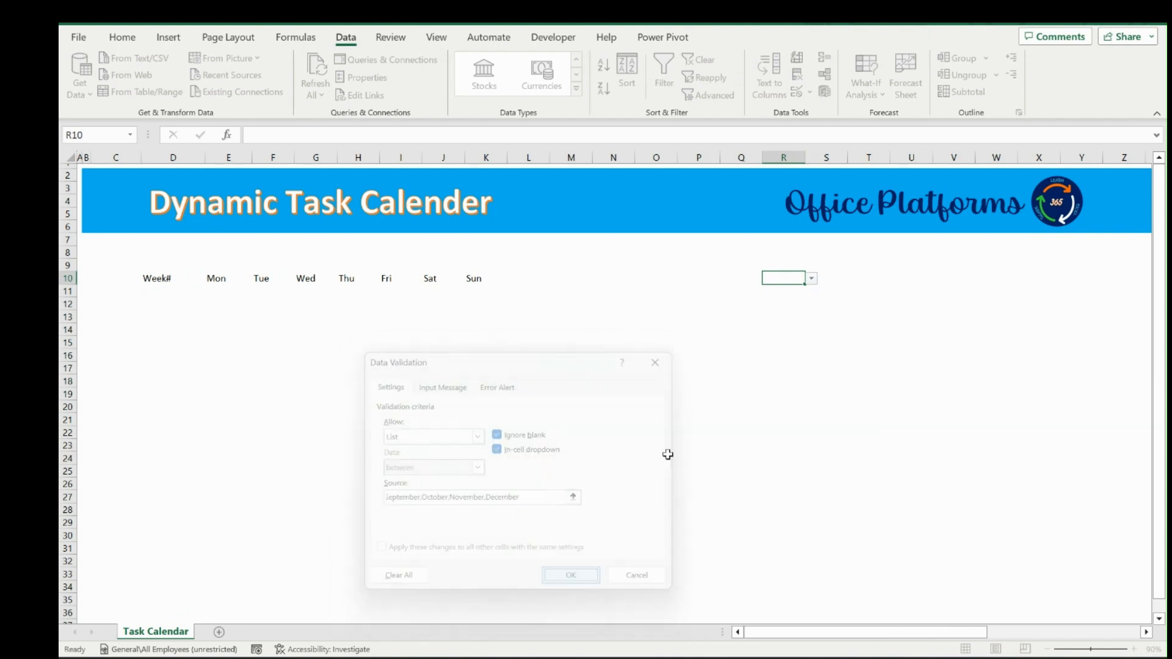
pyautogui.click(811, 279)
pyautogui.click(779, 276)
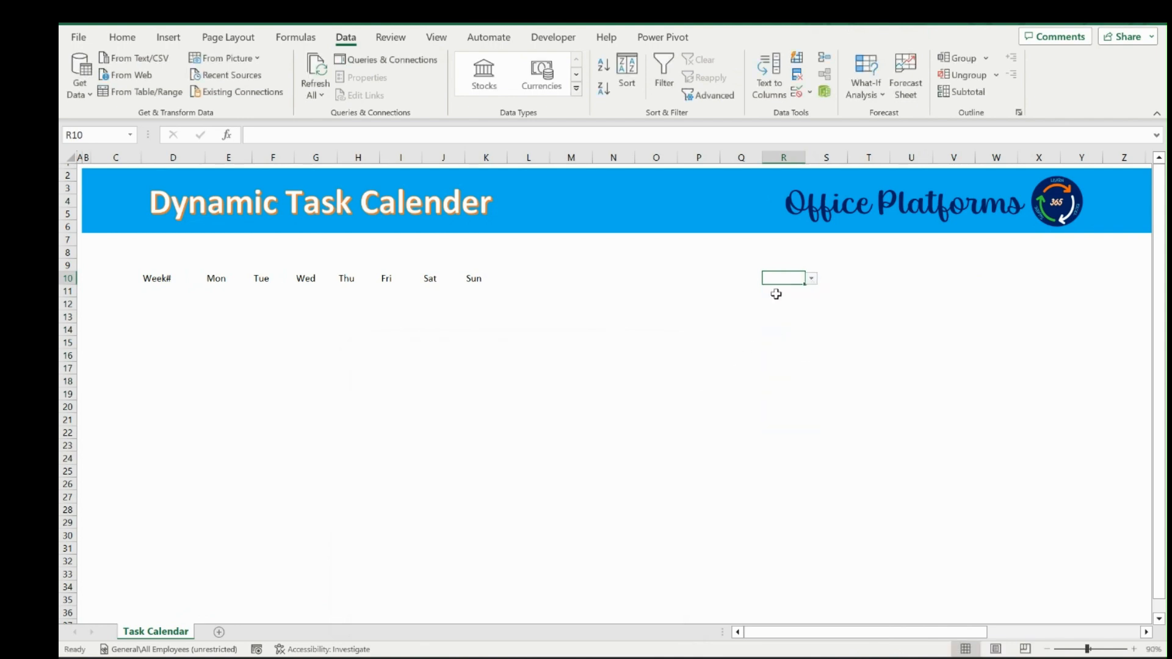
# Add a List data validation to R11 with the source 2023,2024,2025
pyautogui.click(774, 292)
pyautogui.click(809, 92)
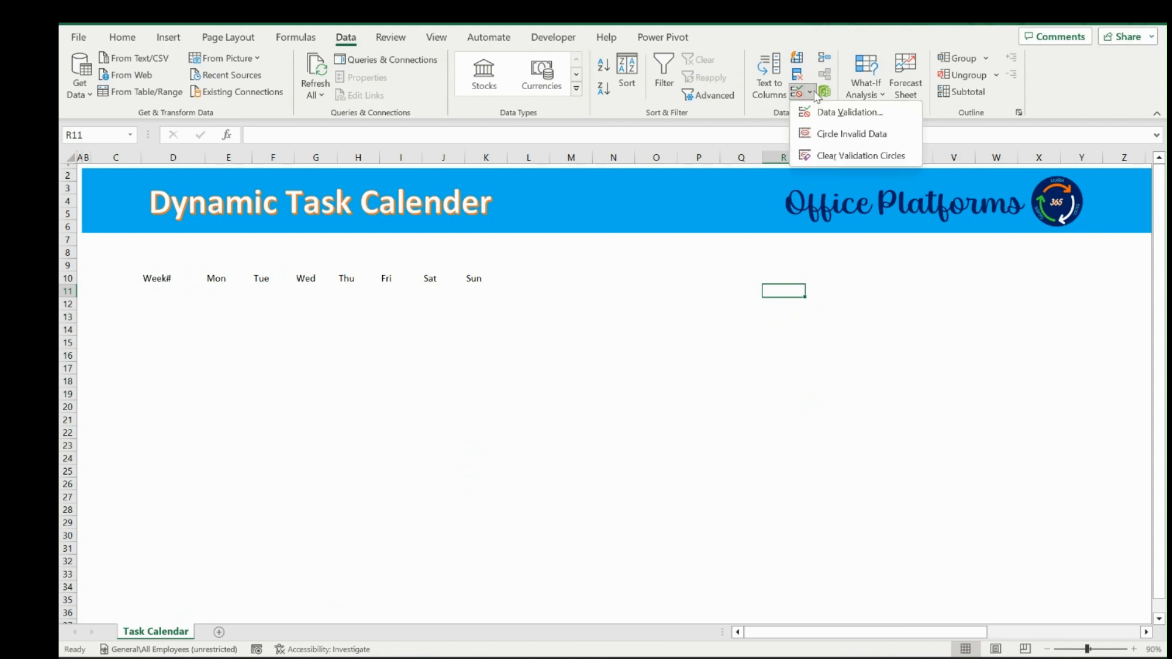
pyautogui.click(837, 110)
pyautogui.click(477, 435)
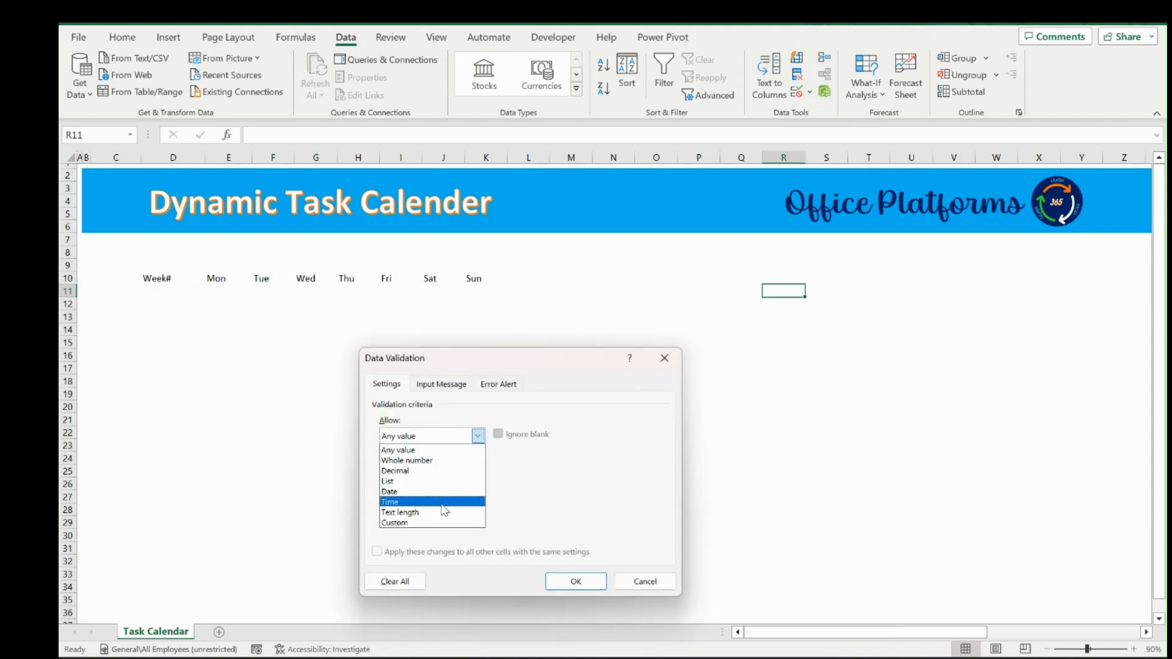
pyautogui.click(464, 480)
pyautogui.click(424, 503)
pyautogui.write('2023')
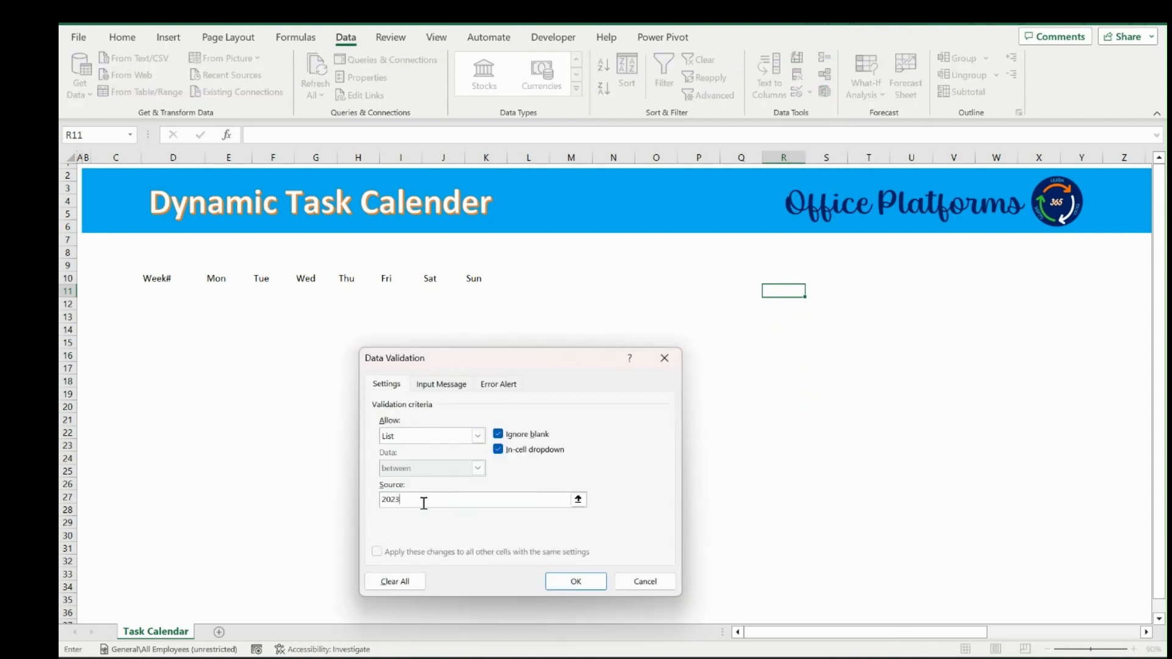
pyautogui.write(',2024,2025')
pyautogui.click(579, 583)
# Choose January from the dropdown in R10 and 2023 from the dropdown in R11
pyautogui.click(774, 277)
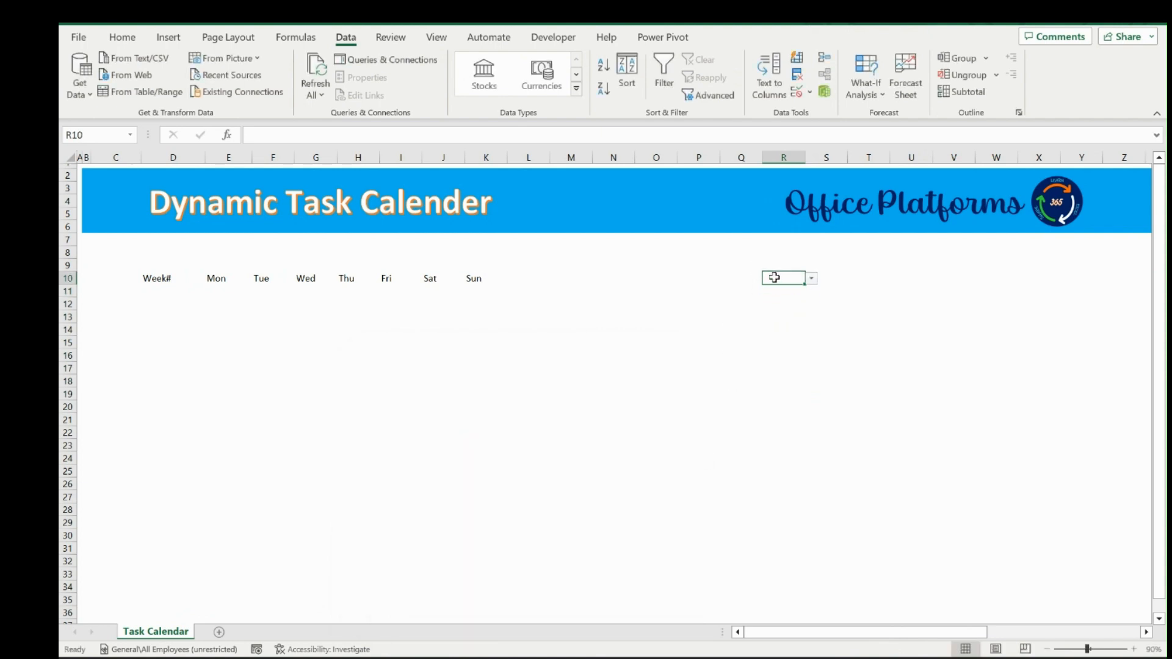
pyautogui.hotkey('alt', 'Down')
pyautogui.press('Down')
pyautogui.press('Up')
pyautogui.press('Return')
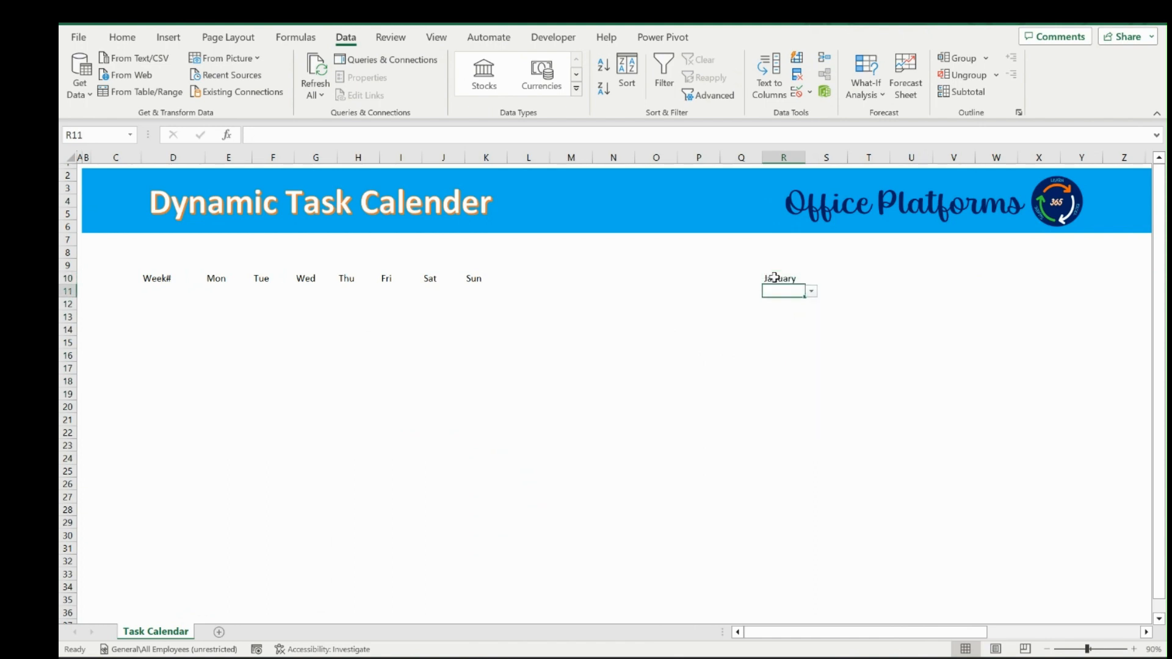
pyautogui.hotkey('alt', 'Down')
pyautogui.press('Down')
pyautogui.press('Up')
pyautogui.press('Return')
# Label the dropdown cells with Month in Q10 and Year in Q11
pyautogui.press('Up')
pyautogui.press('Left')
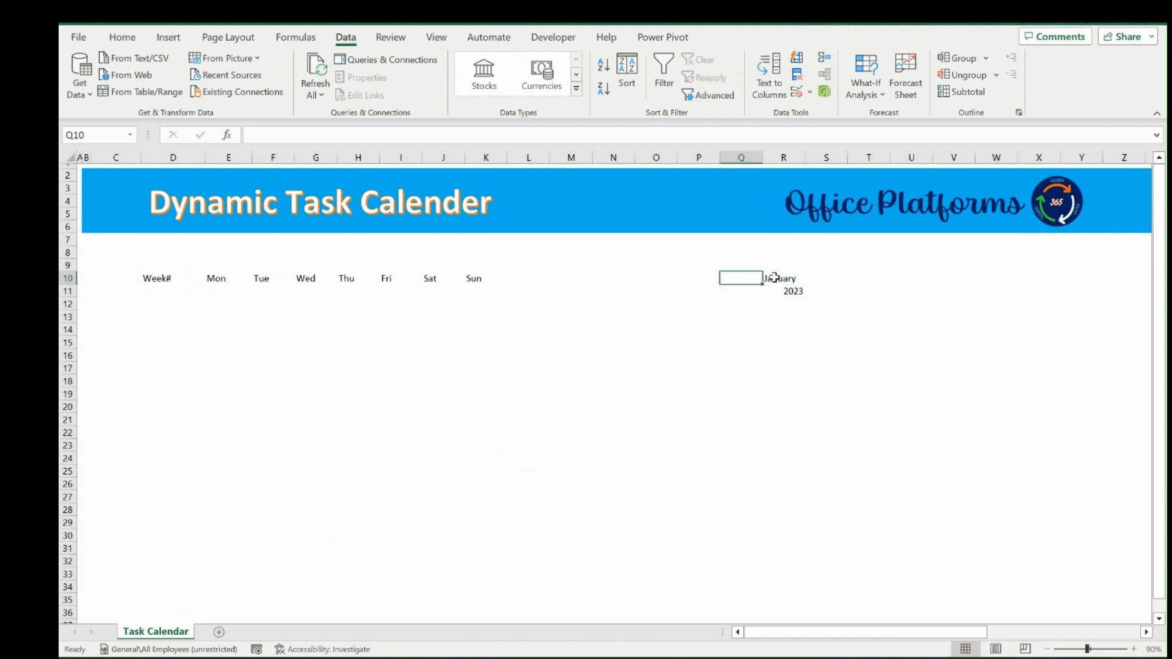
pyautogui.write('Month')
pyautogui.press('Return')
pyautogui.write('Year')
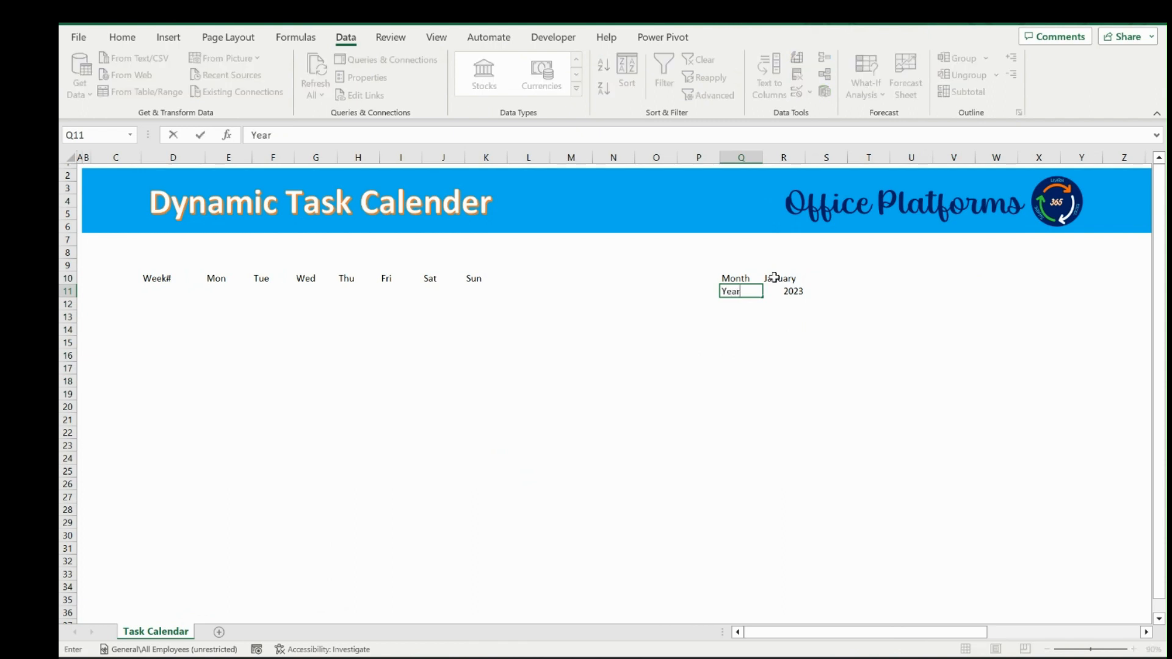
pyautogui.press('Up')
# Examine January 2023 in the system calendar and compare its weekday layout with the cells under the Mon to Sun headers
pyautogui.click(163, 291)
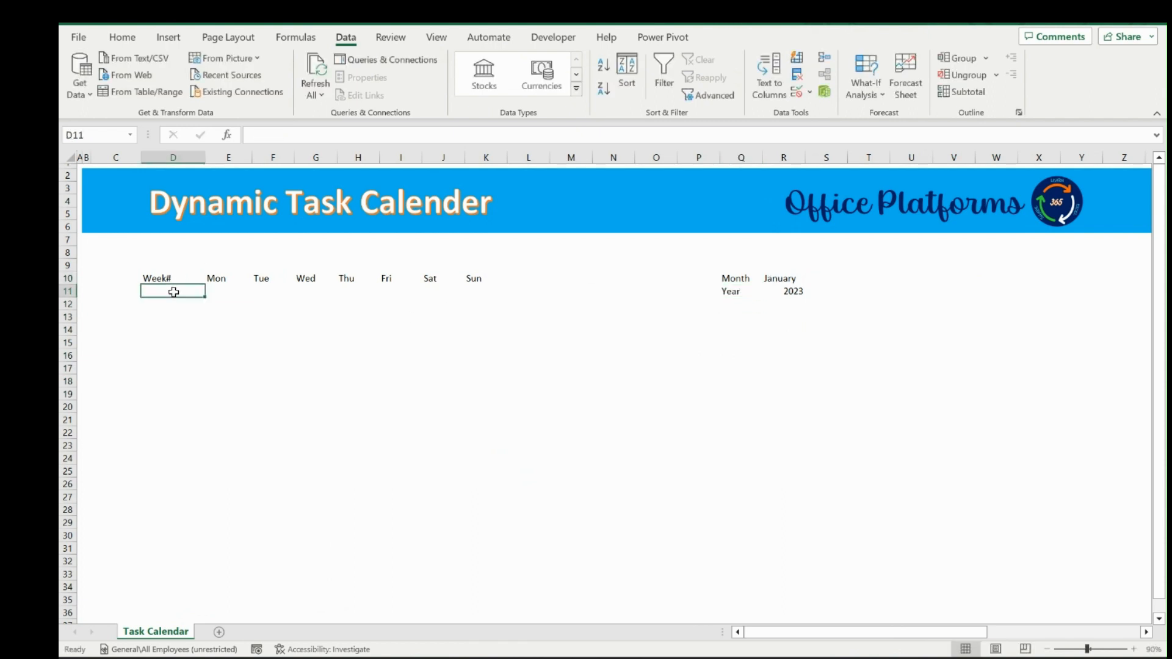
pyautogui.click(224, 290)
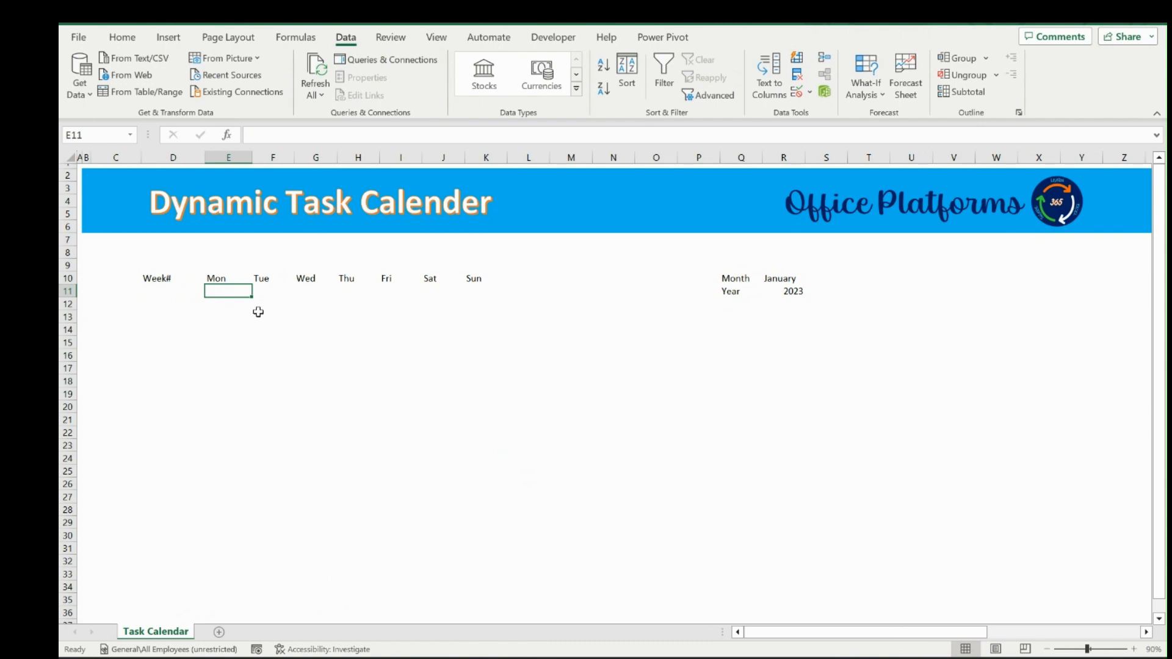
pyautogui.click(1045, 654)
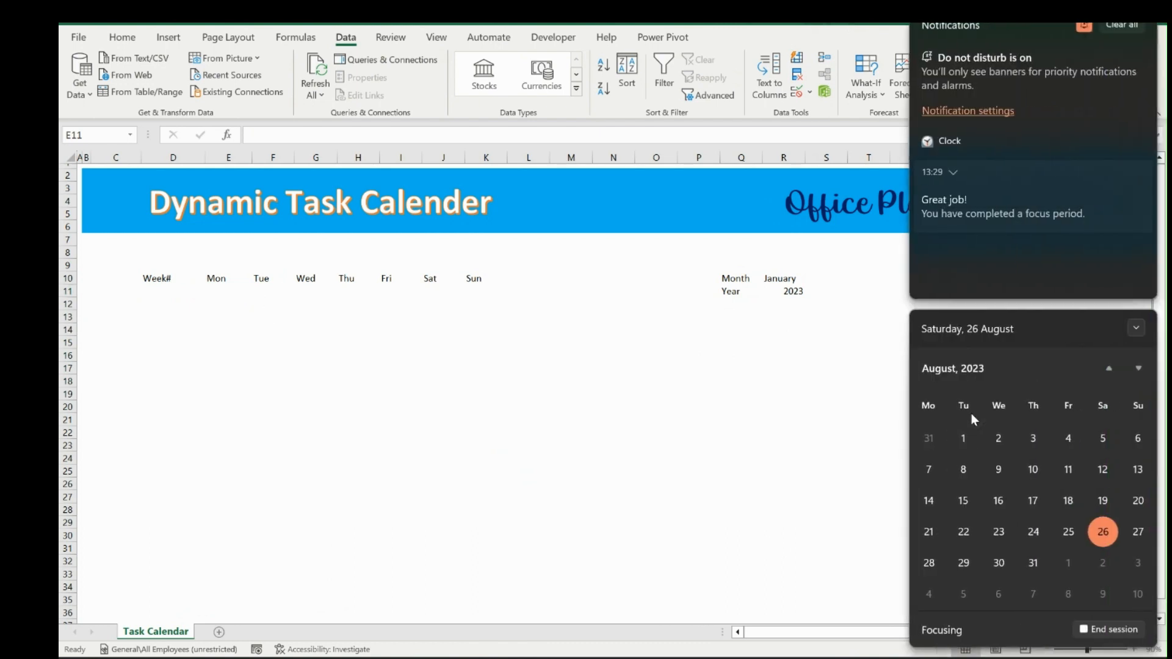
pyautogui.click(1006, 373)
pyautogui.click(934, 413)
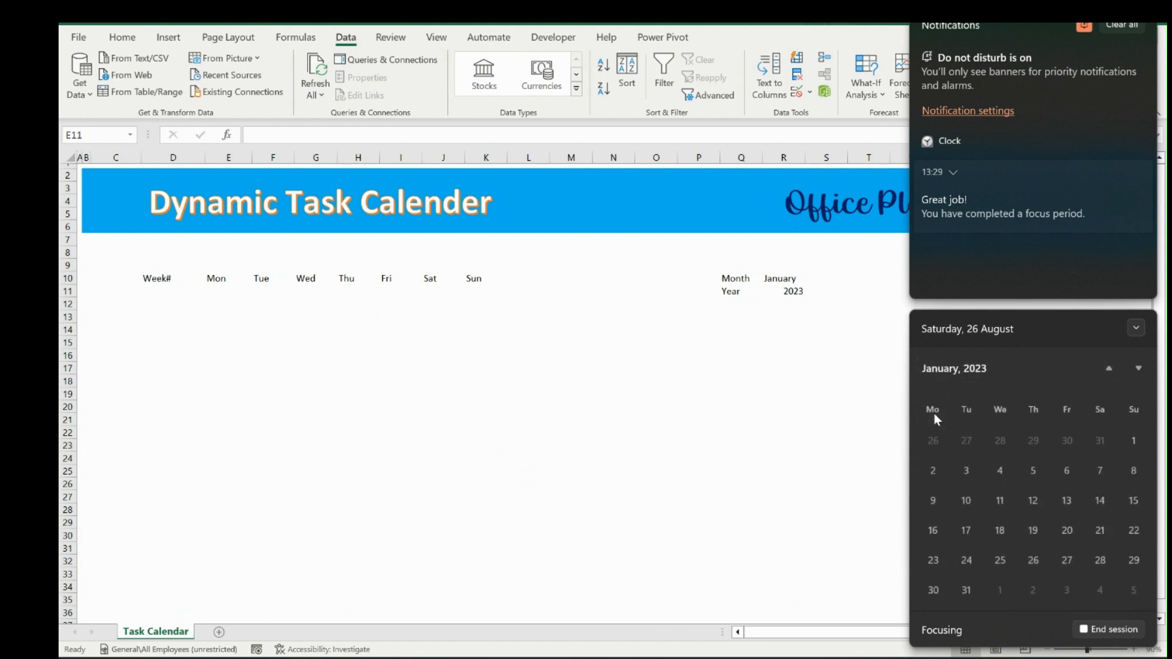
pyautogui.click(463, 352)
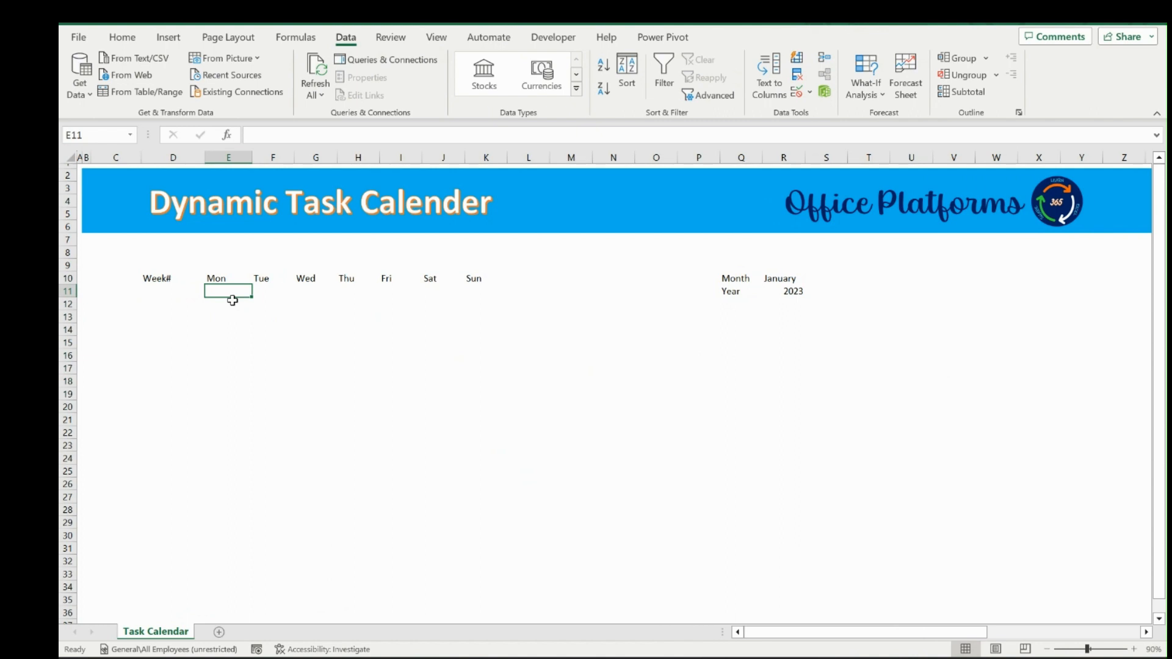
pyautogui.click(480, 290)
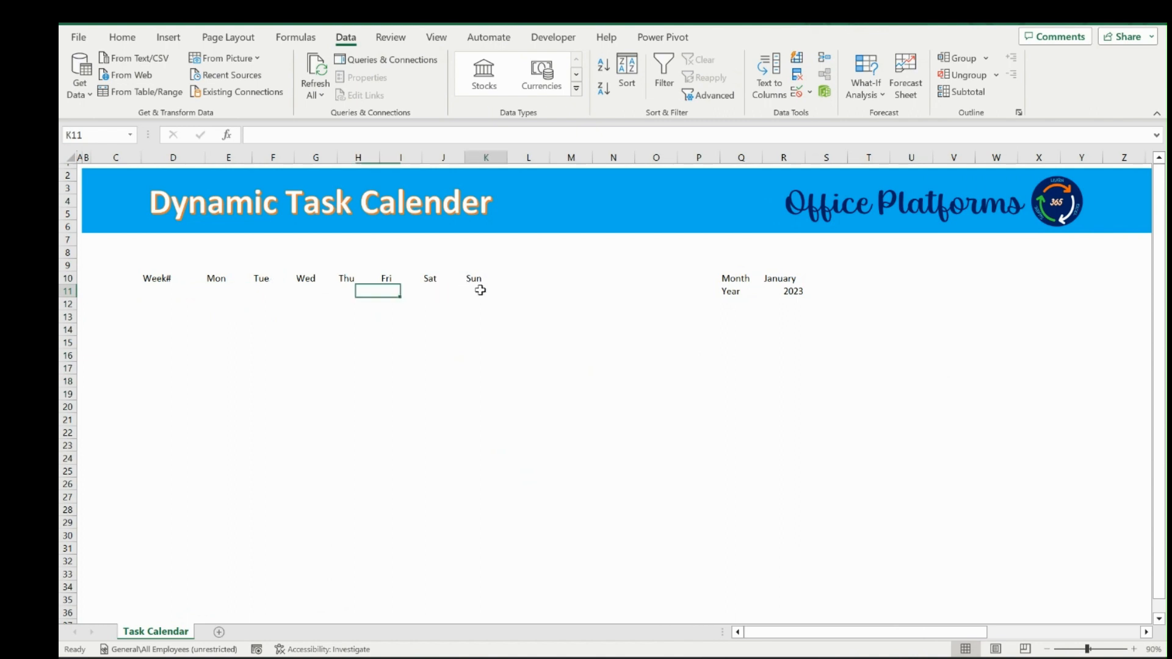
pyautogui.click(211, 291)
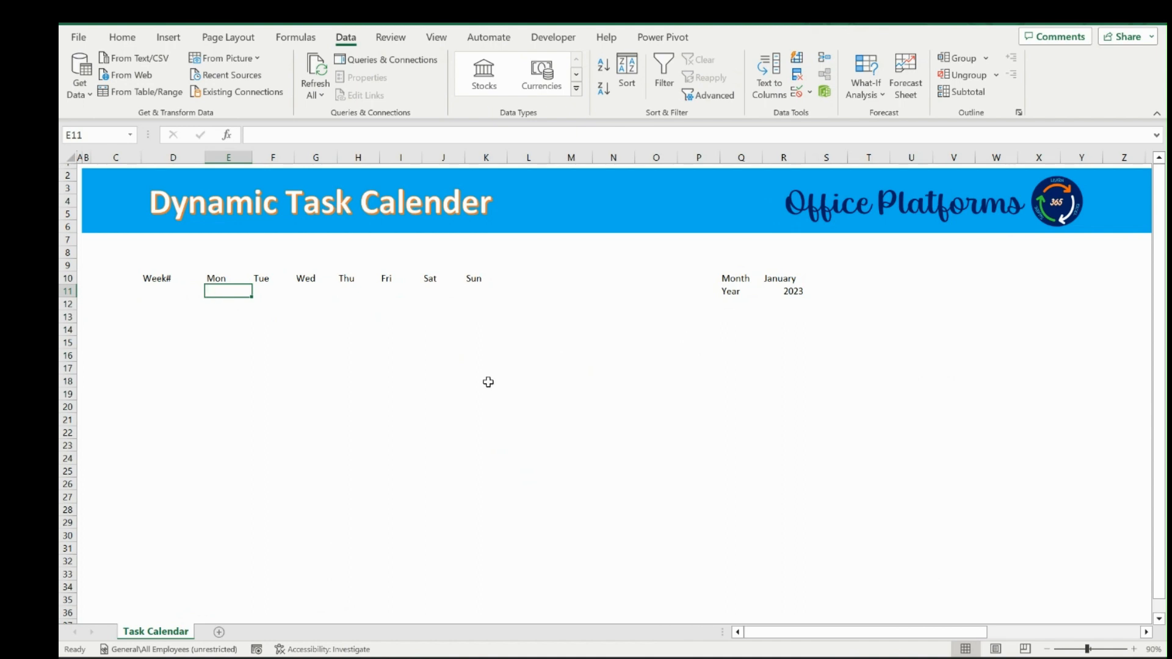
pyautogui.click(631, 341)
pyautogui.write('=date')
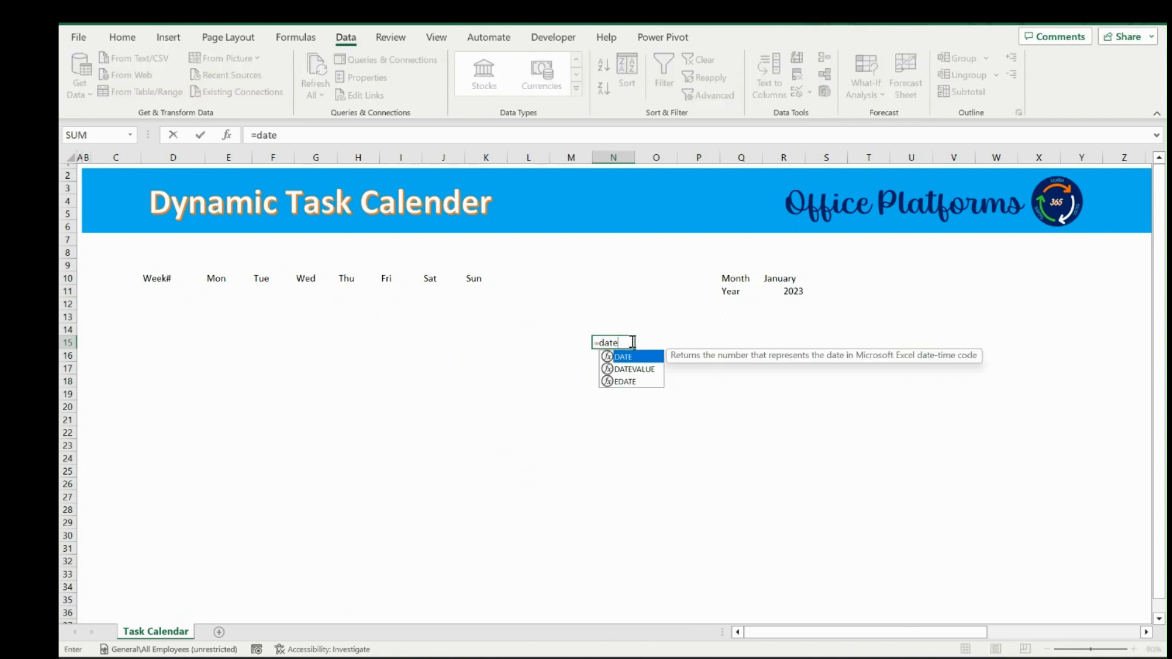
pyautogui.press('Tab')
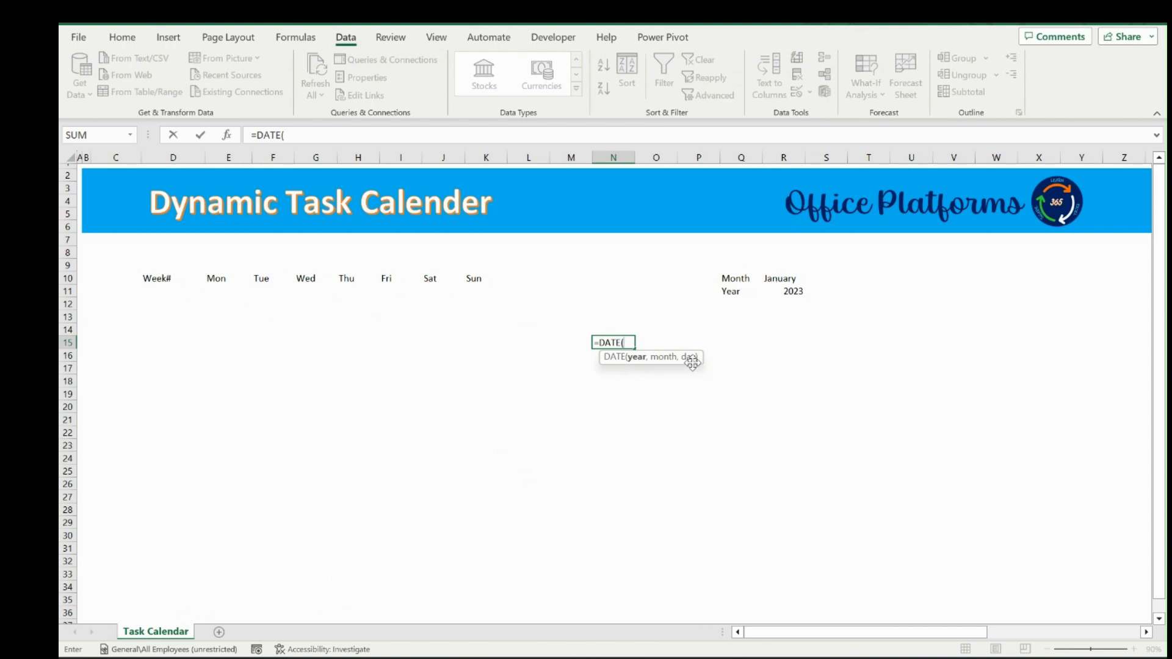
pyautogui.press('Escape')
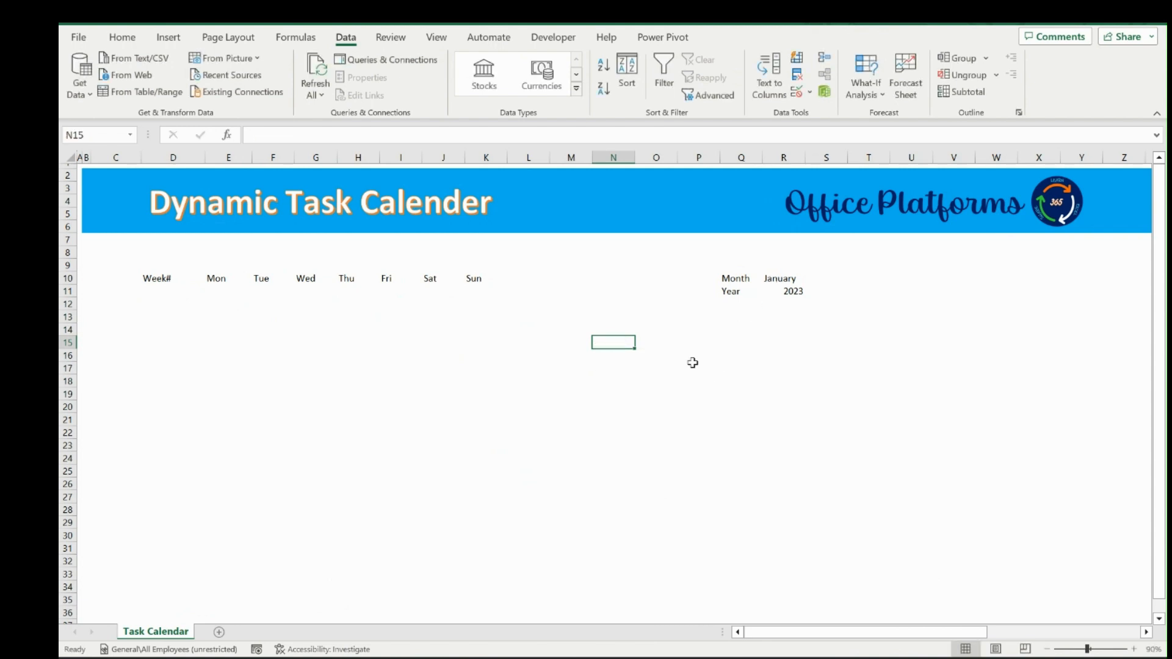
# Begin a DATE formula in E11 under Mon, using the absolute reference $R$11 as the year argument
pyautogui.click(218, 293)
pyautogui.write('=date(')
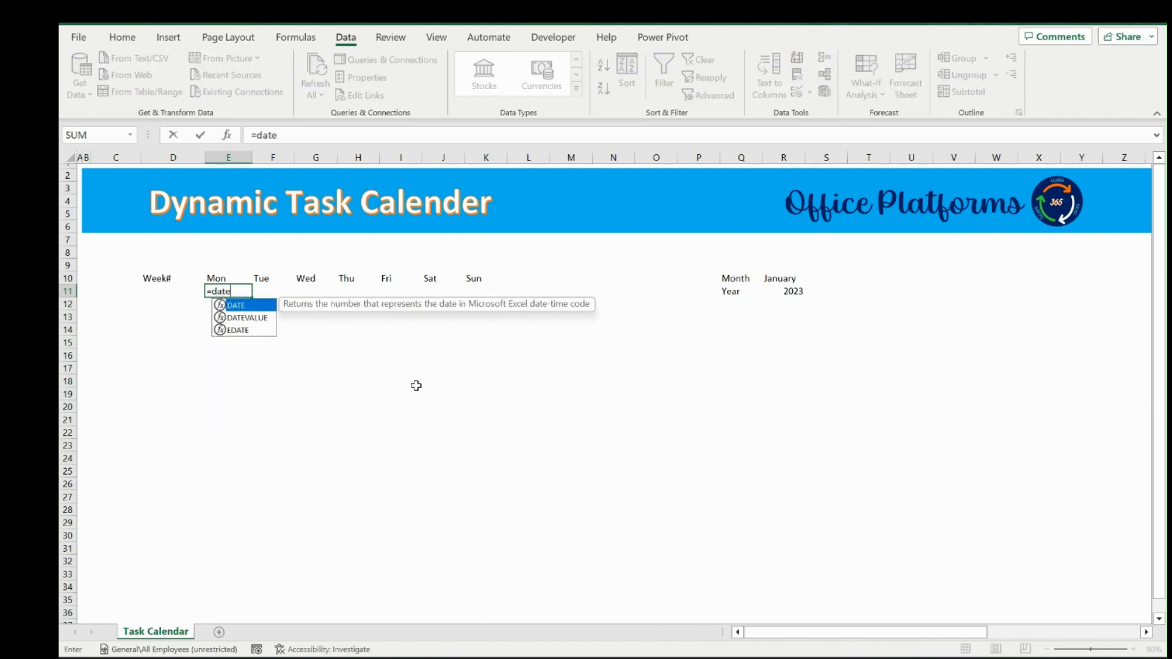
pyautogui.click(783, 293)
pyautogui.press('F5')
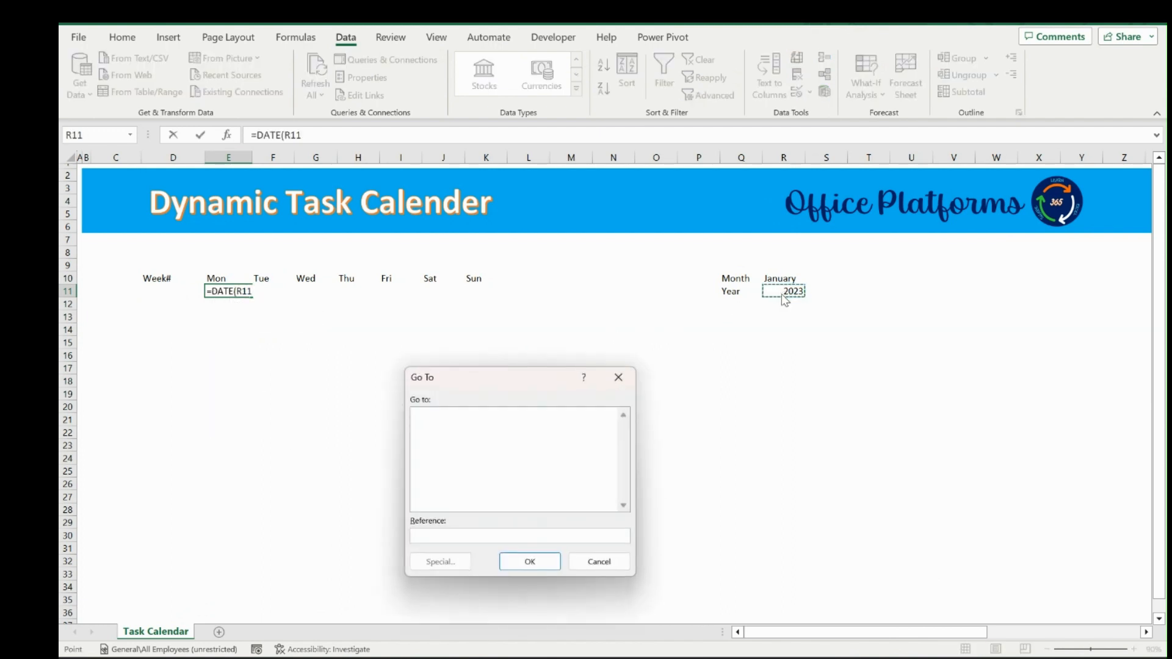
pyautogui.press('Escape')
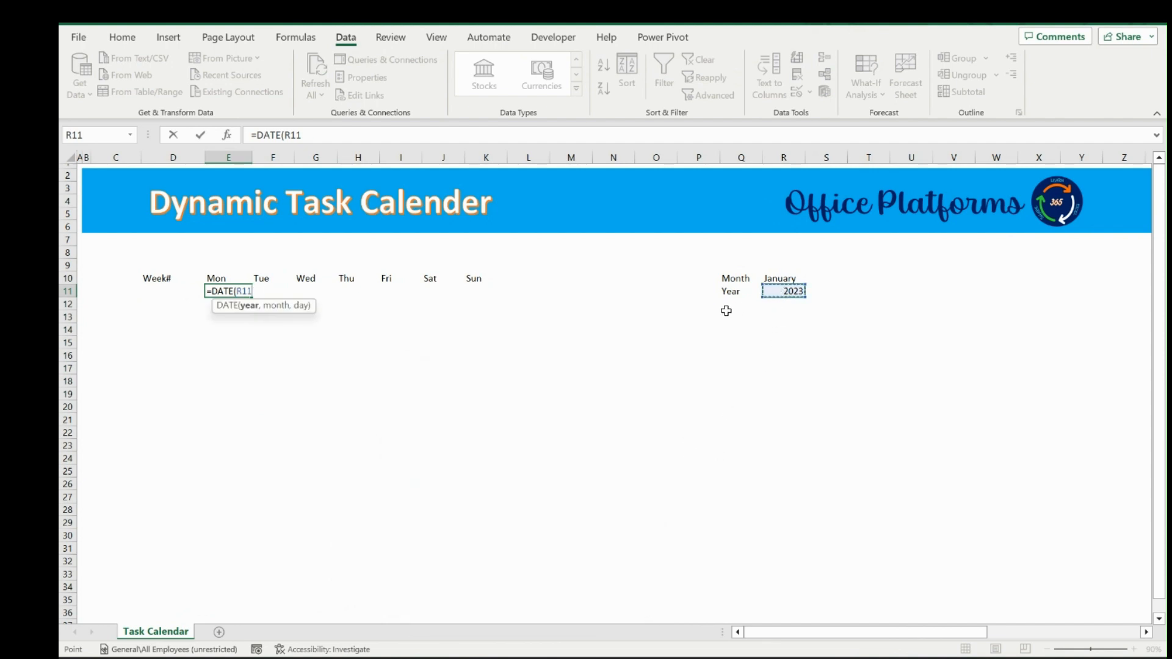
pyautogui.press('F4')
pyautogui.write(',')
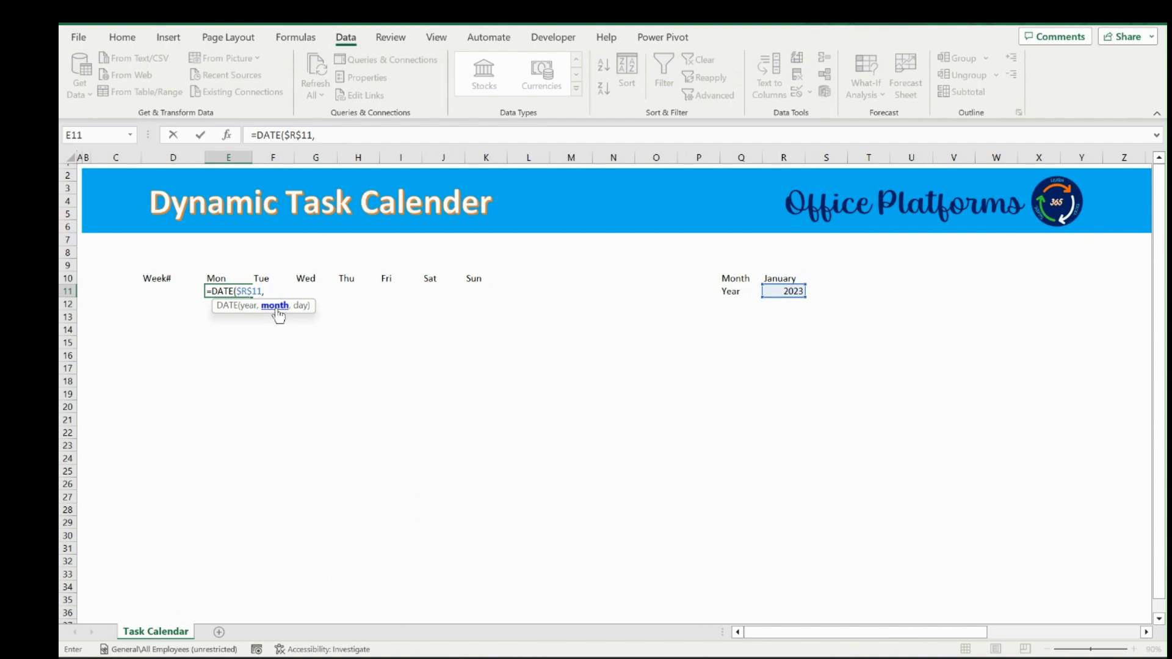
# Use SWITCH with TRUE as the month argument in E11, with a first case returning 1 when $R$10="January"
pyautogui.write('sw')
pyautogui.press('Tab')
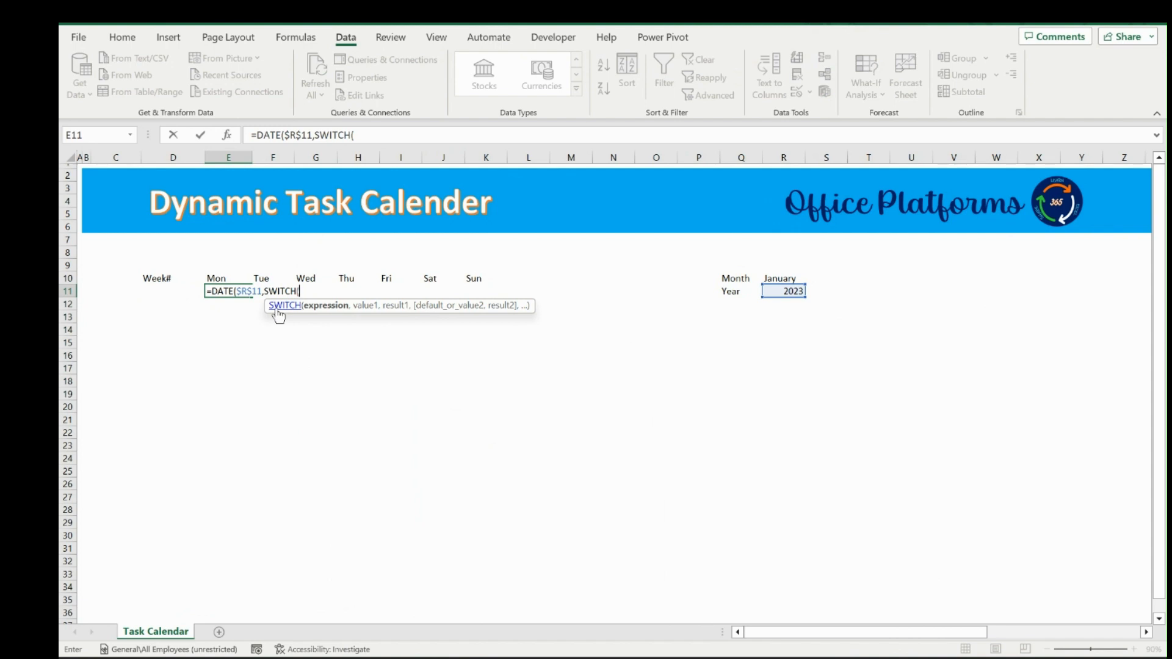
pyautogui.write('tr')
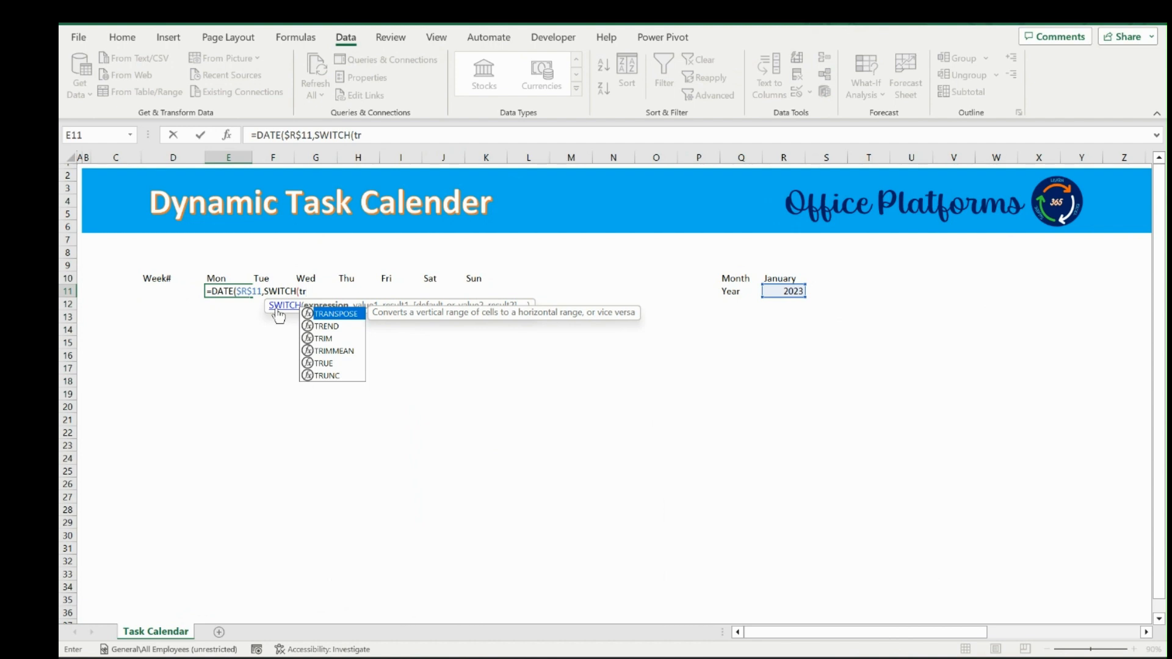
pyautogui.write('ue')
pyautogui.press('Tab')
pyautogui.write(',')
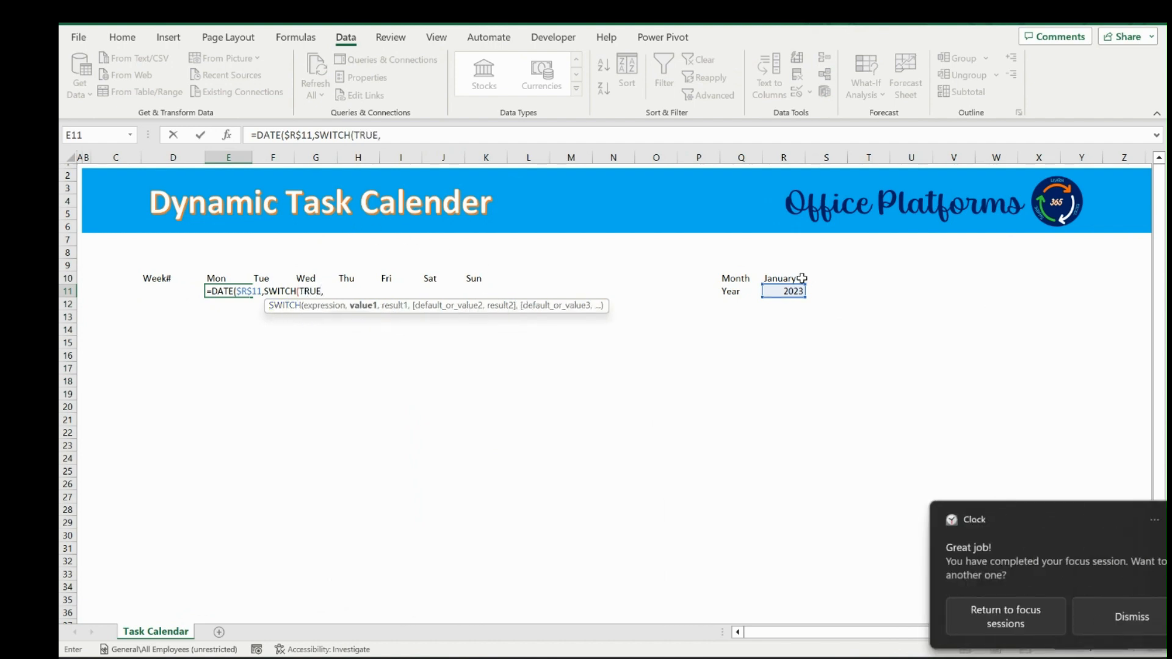
pyautogui.click(778, 278)
pyautogui.click(1073, 598)
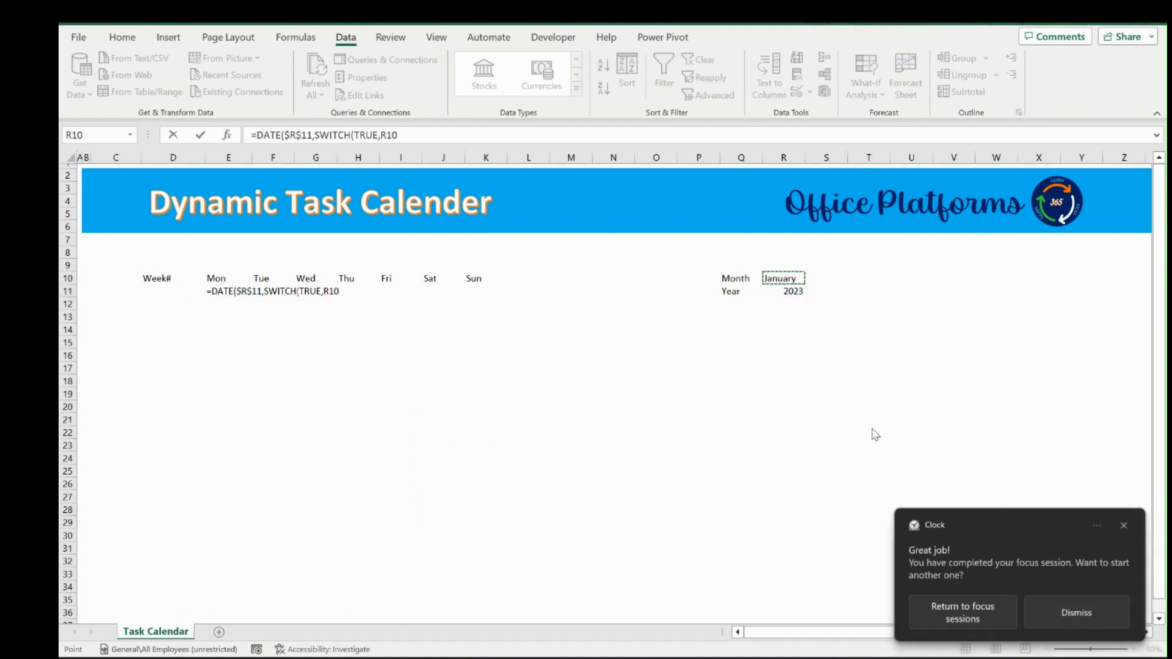
pyautogui.click(793, 278)
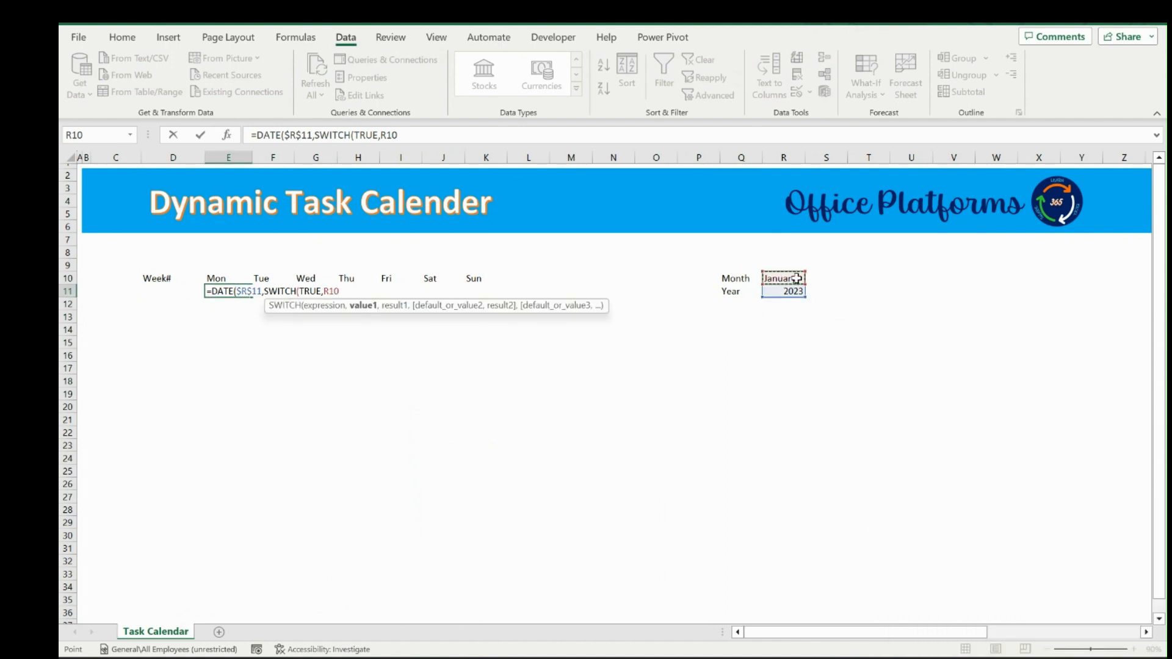
pyautogui.press('F4')
pyautogui.click(428, 135)
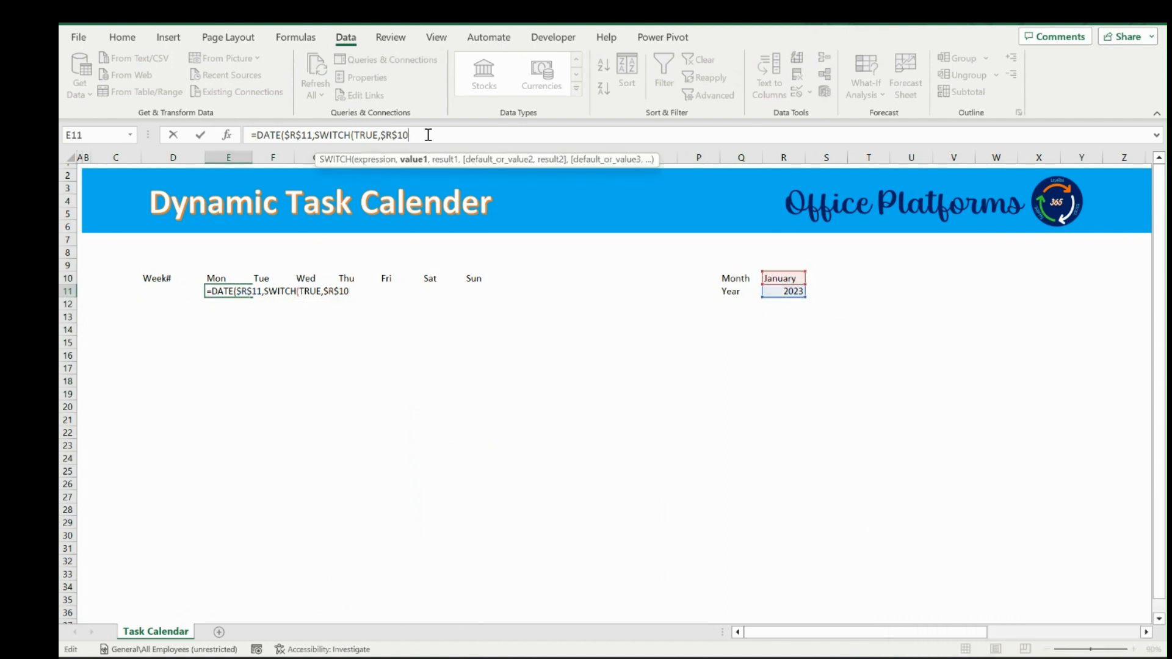
pyautogui.write('="January",1')
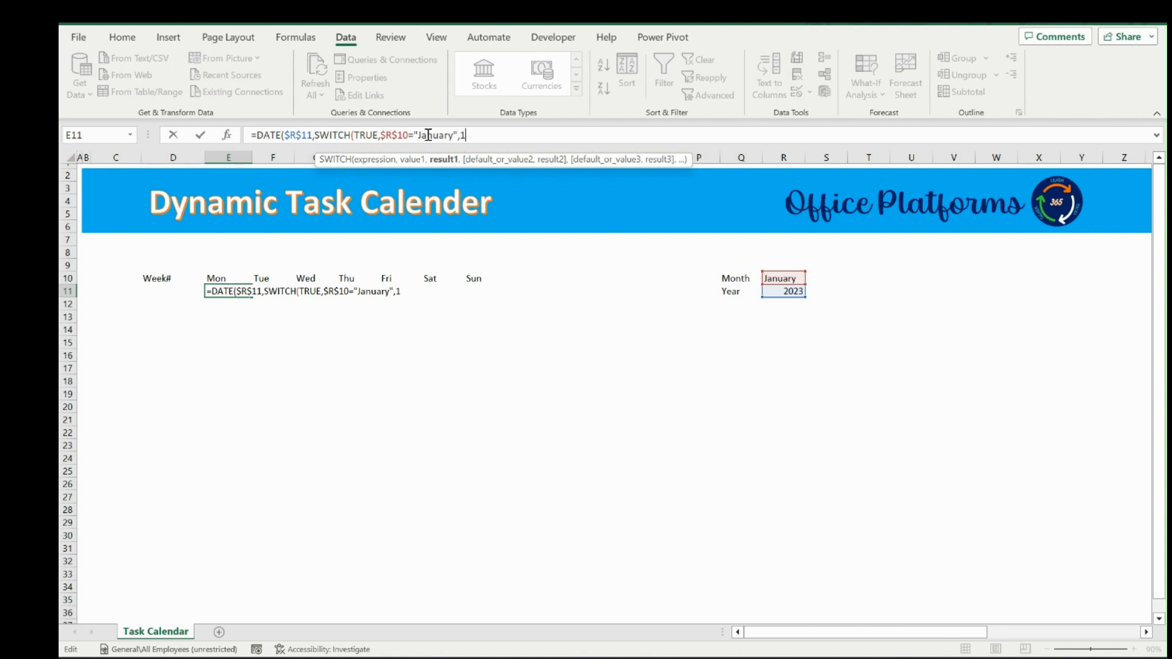
pyautogui.write(',')
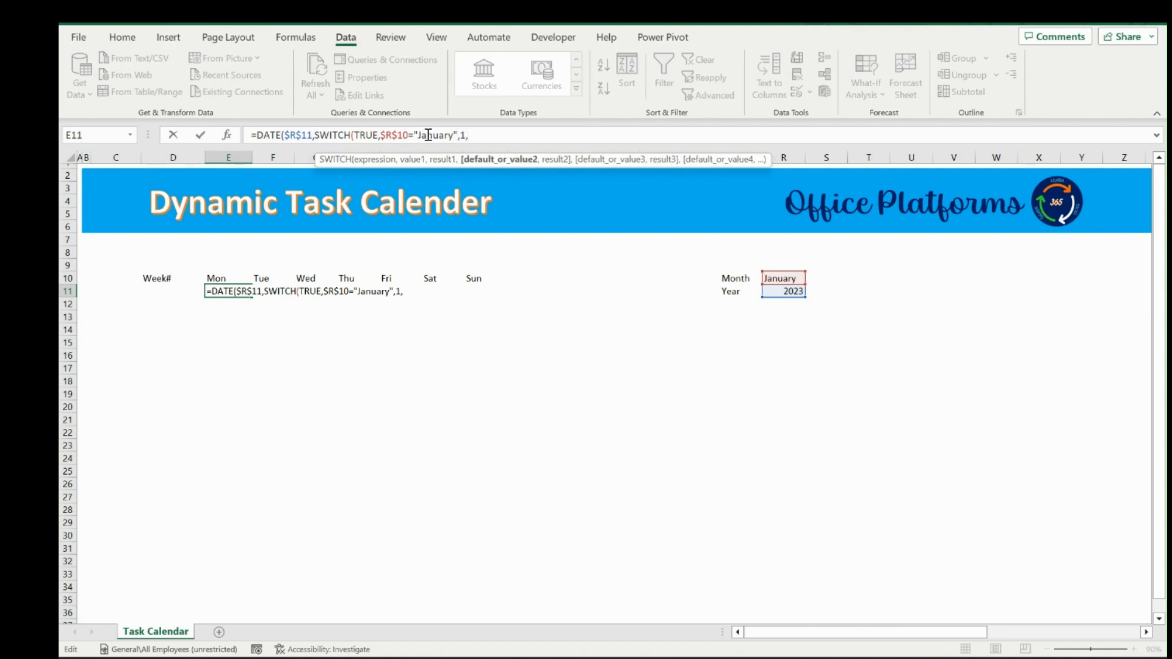
# Extend the SWITCH in E11 with cases returning 2 for $R$10="February" and 3 for $R$10="March"
pyautogui.click(777, 278)
pyautogui.press('F4')
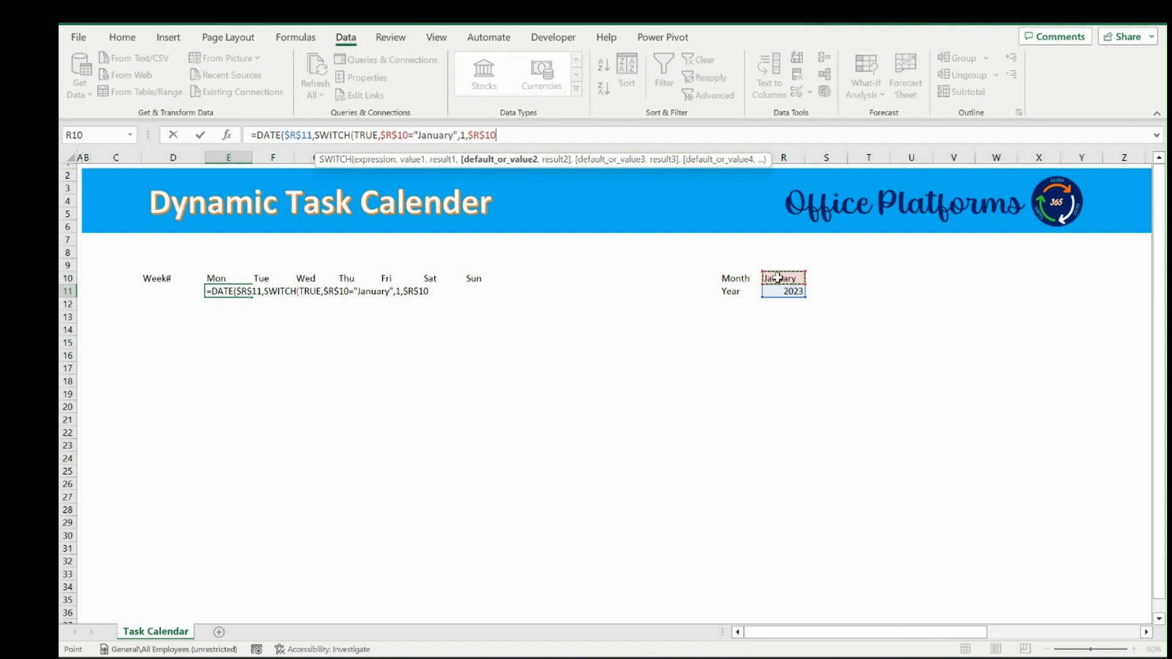
pyautogui.write('="February')
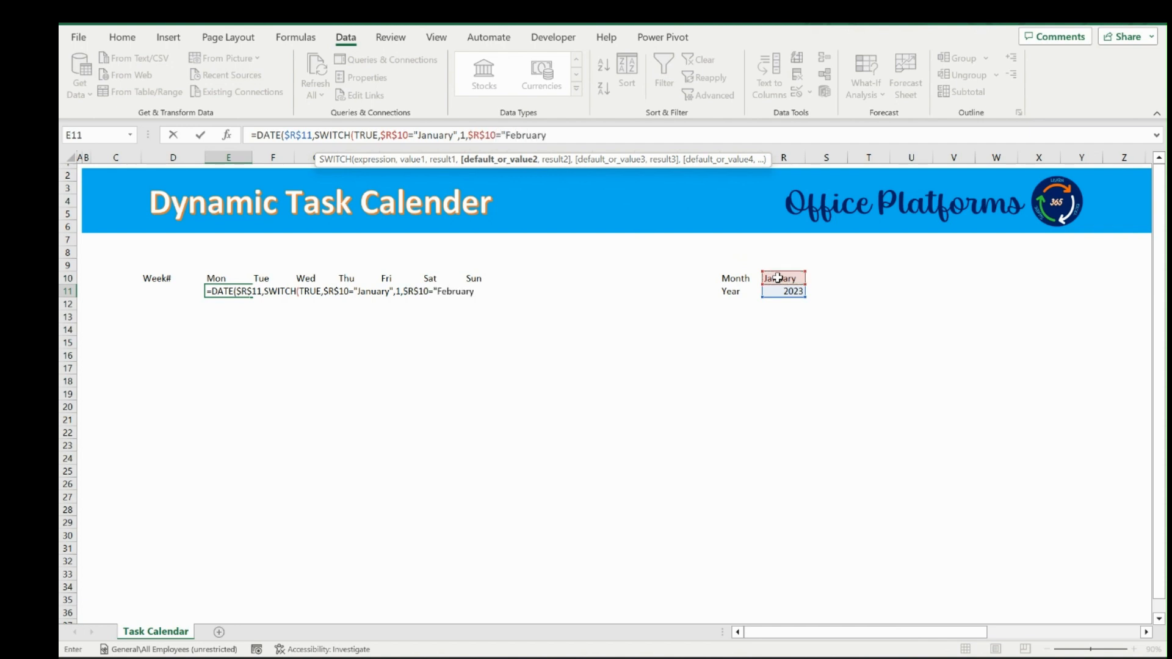
pyautogui.write('",2,')
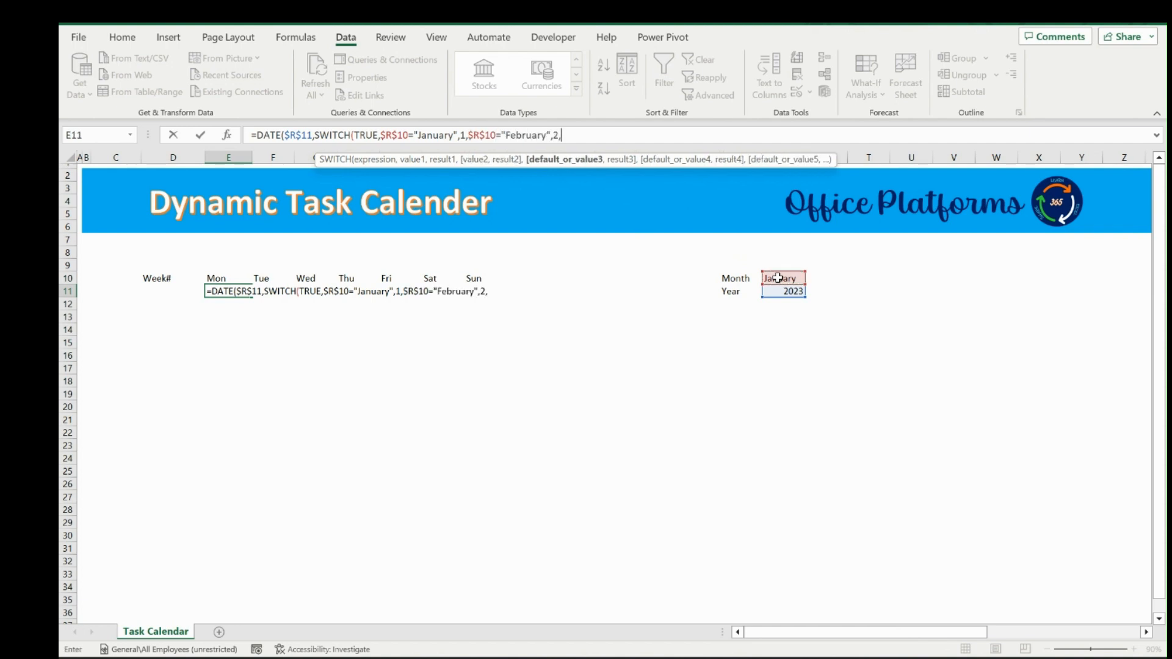
pyautogui.click(776, 278)
pyautogui.press('F4')
pyautogui.press('F4')
pyautogui.press('F4')
pyautogui.press('F4')
pyautogui.press('F4')
pyautogui.write('="March",3,')
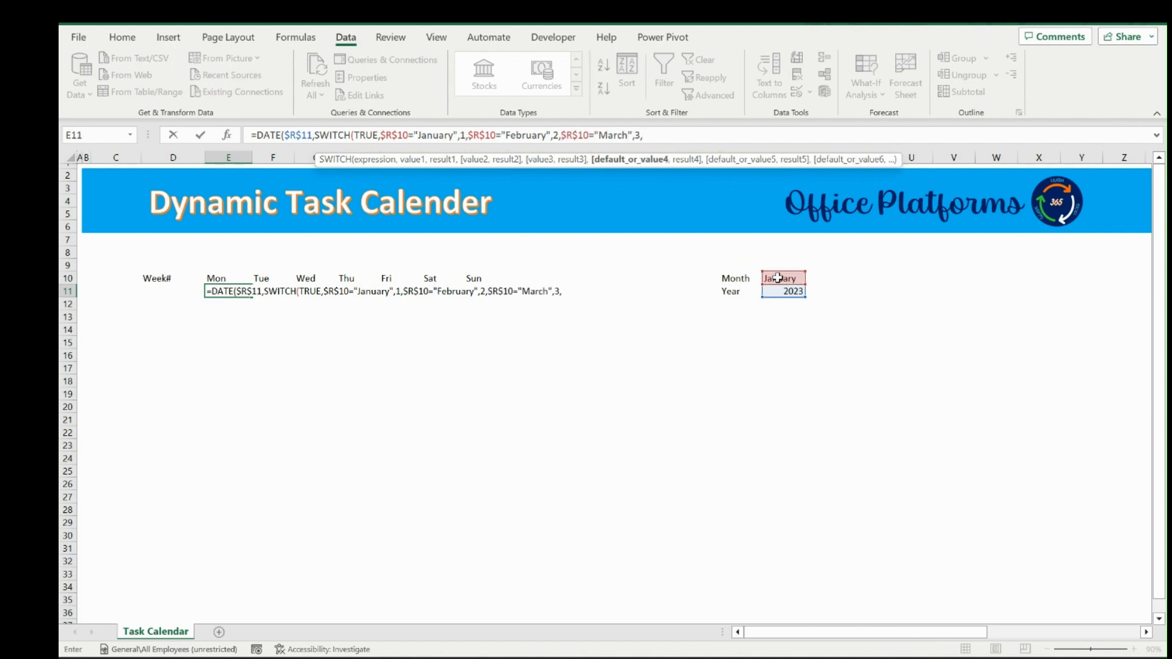
# Extend the SWITCH in E11 with cases returning 4 for $R$10="April" and 5 for $R$10="May"
pyautogui.click(777, 277)
pyautogui.press('F4')
pyautogui.write('="April",4,')
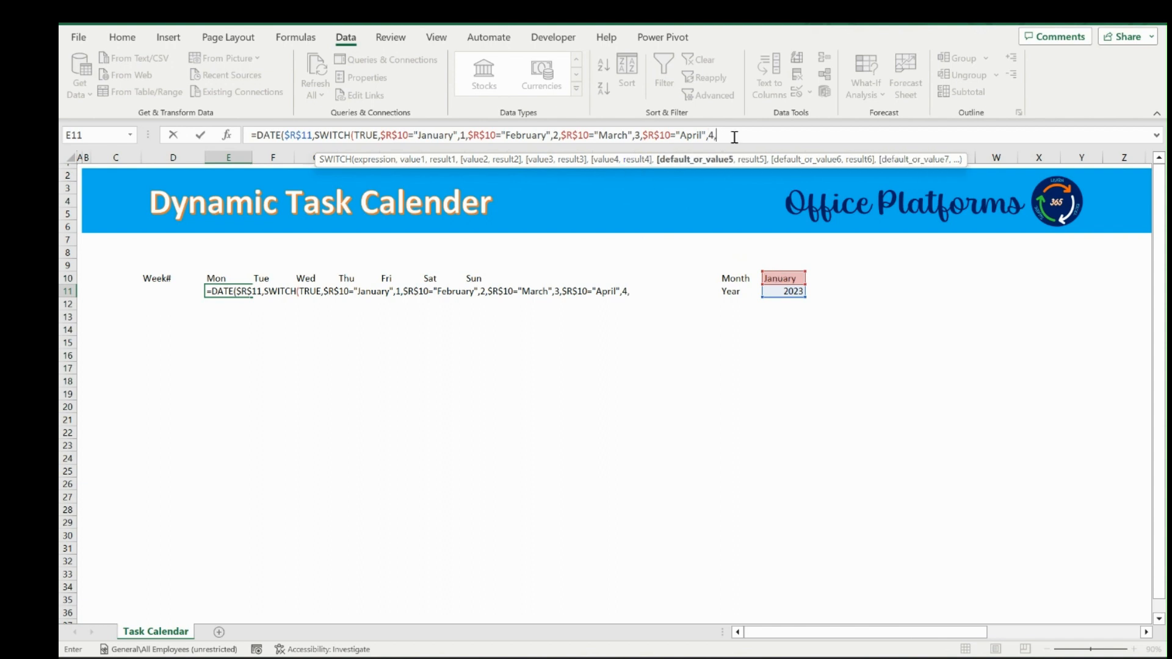
pyautogui.click(786, 279)
pyautogui.press('F4')
pyautogui.write('="May",5,')
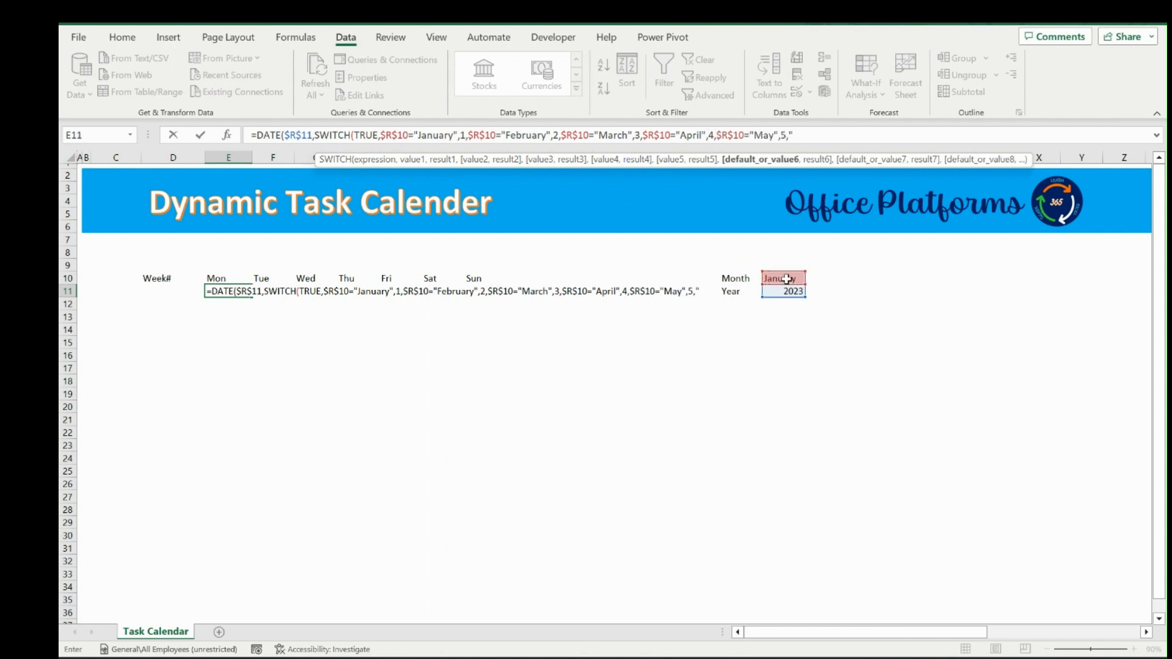
# Extend the SWITCH in E11 with cases returning 6 for $R$10="June" and 7 for $R$10="July"
pyautogui.click(787, 278)
pyautogui.press('F4')
pyautogui.write('="June",6,')
pyautogui.click(790, 277)
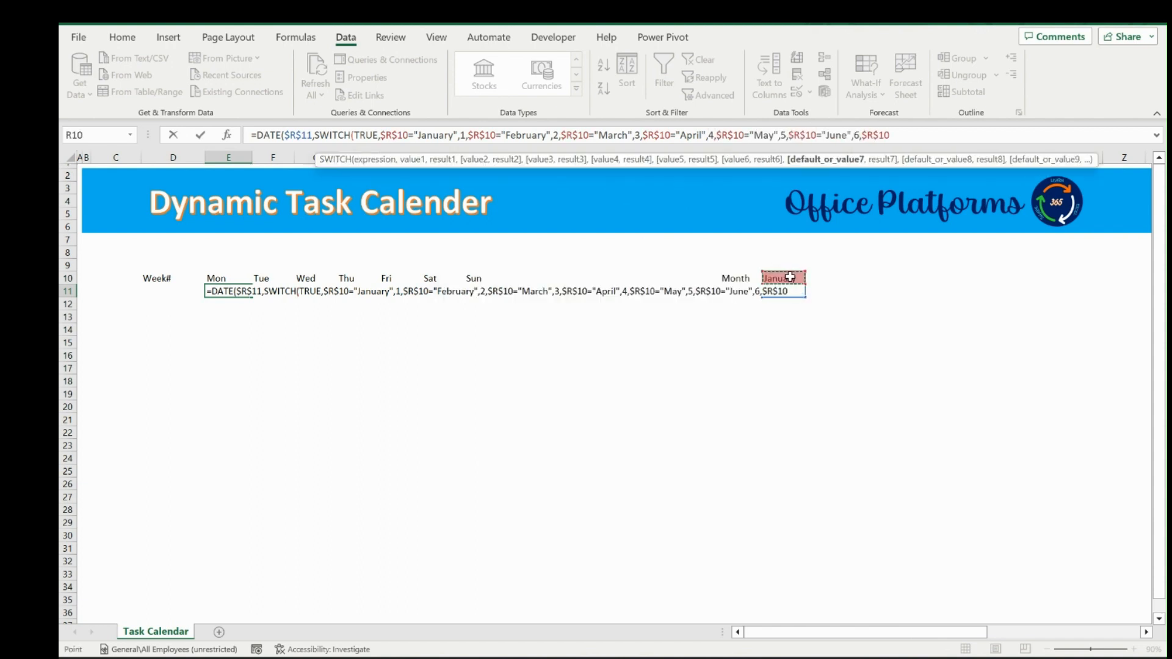
pyautogui.press('F4')
pyautogui.write('="July",7,')
# Extend the SWITCH in E11 with cases returning 8 for $R$10="August" and 9 for $R$10="September"
pyautogui.click(789, 277)
pyautogui.press('F4')
pyautogui.write('="August",8,')
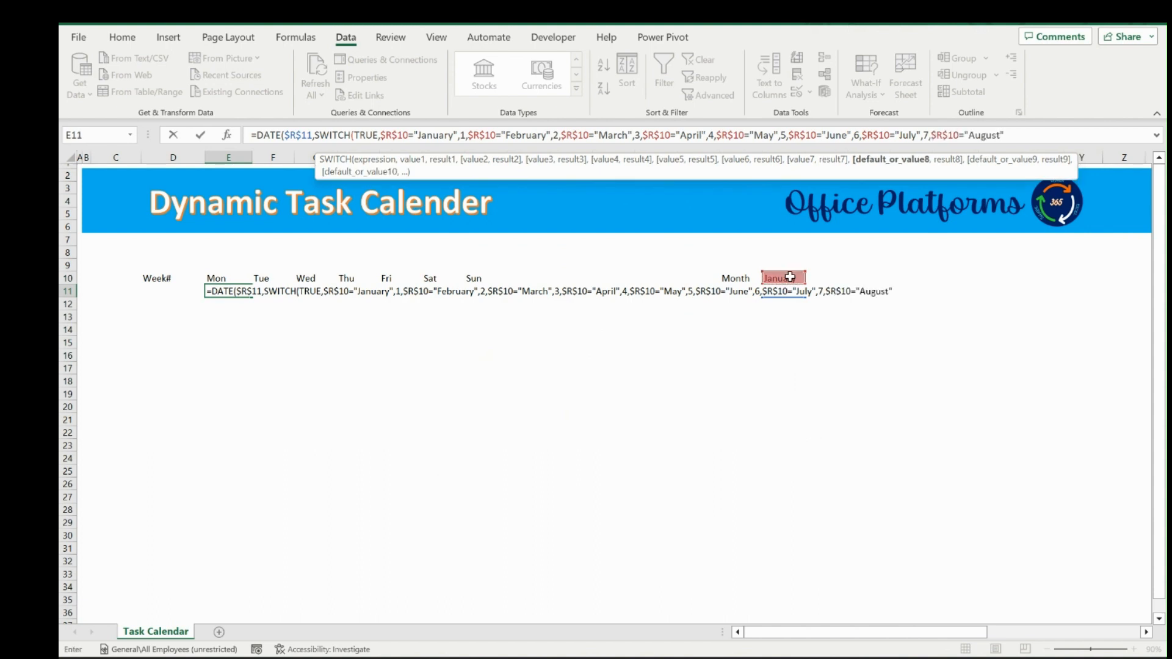
pyautogui.click(789, 277)
pyautogui.press('F4')
pyautogui.write('="September",9,')
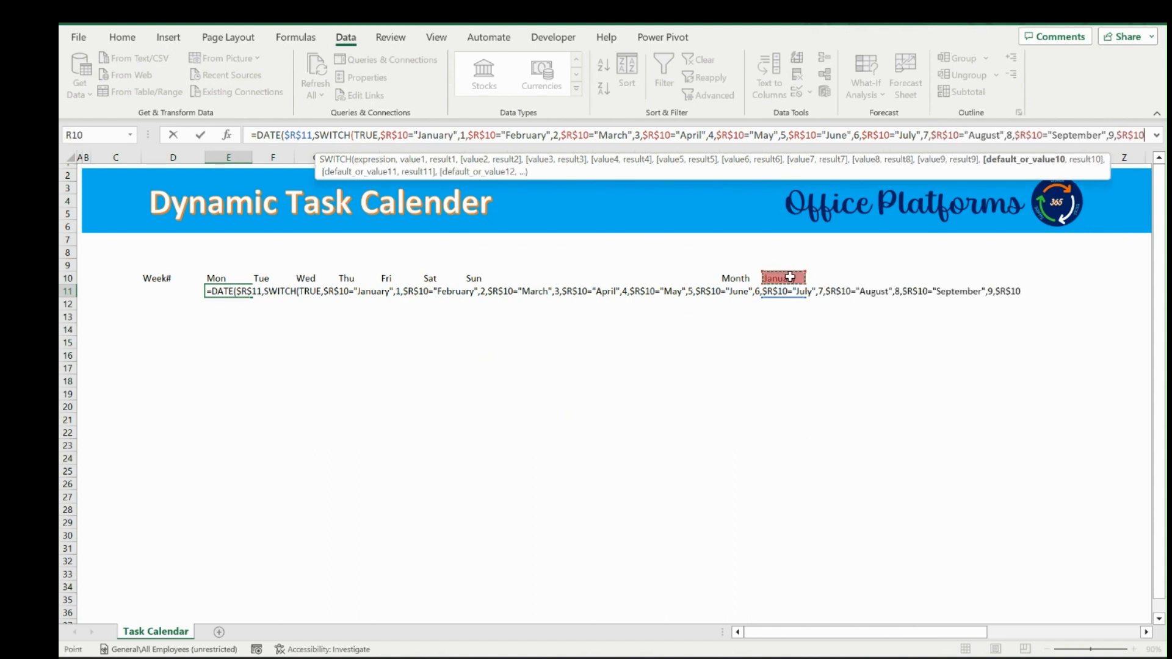
# Extend the SWITCH in E11 with cases returning 10 for $R$10="October" and 11 for $R$10="November"
pyautogui.click(790, 277)
pyautogui.press('F4')
pyautogui.write('="October",10,')
pyautogui.click(790, 277)
pyautogui.press('F4')
pyautogui.write('="November",11,')
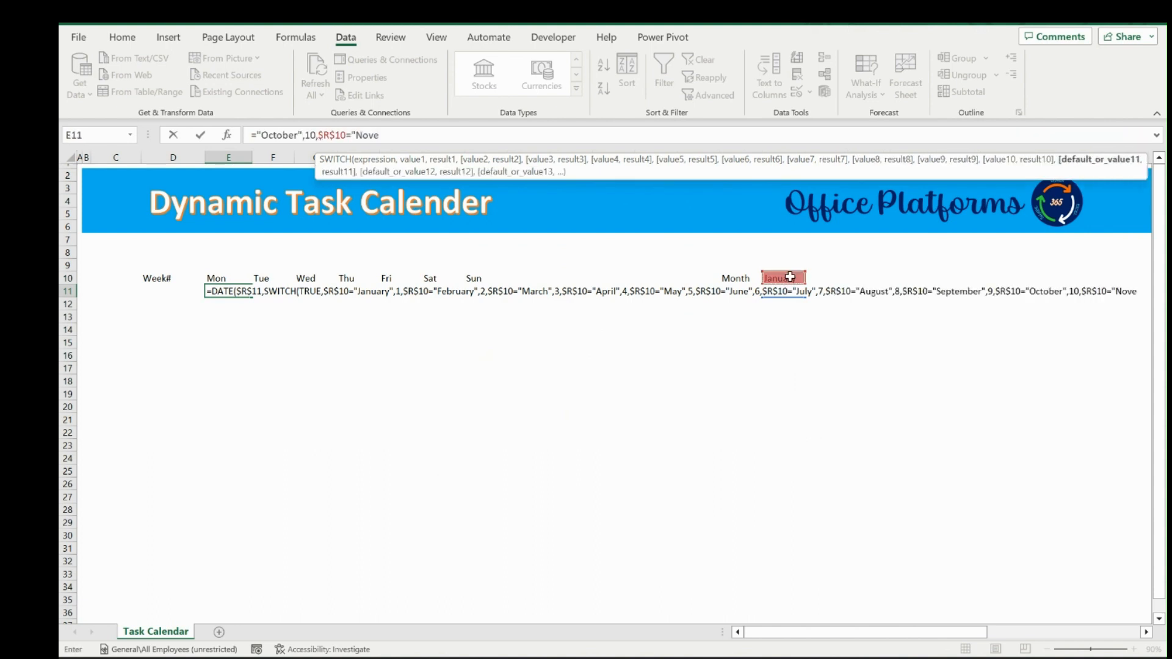
# Complete the E11 formula with 12 for $R$10="December" and 1 as the day argument, and format the cell as a day-month-year date with abbreviated month
pyautogui.click(790, 277)
pyautogui.press('F4')
pyautogui.write('="December"')
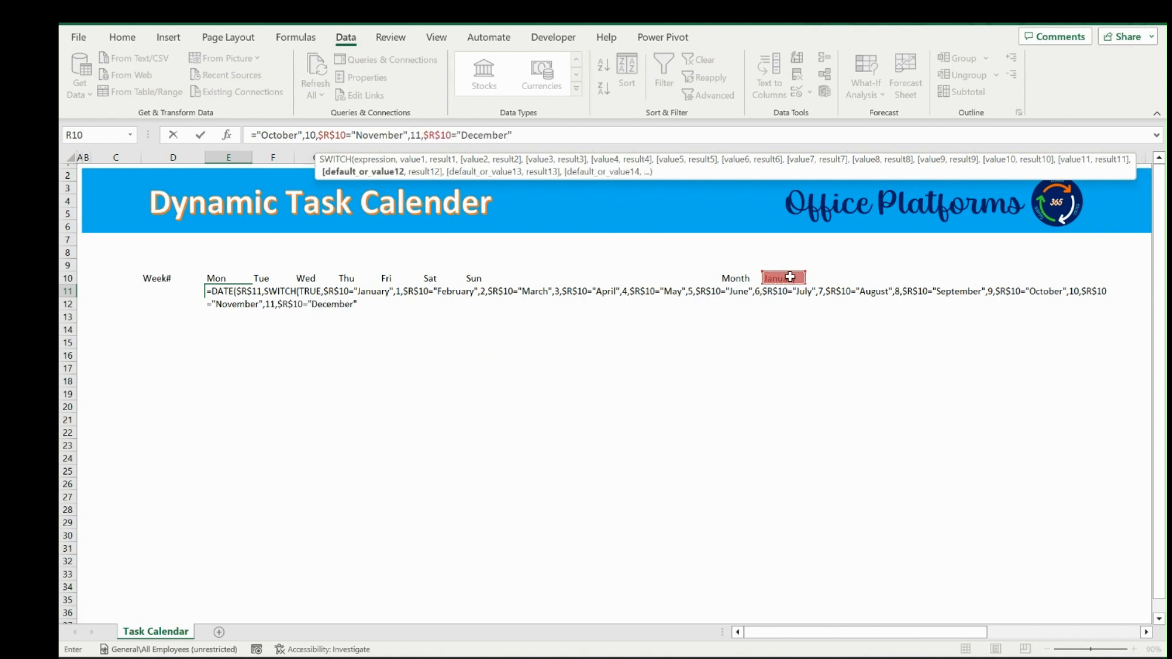
pyautogui.write(',12)')
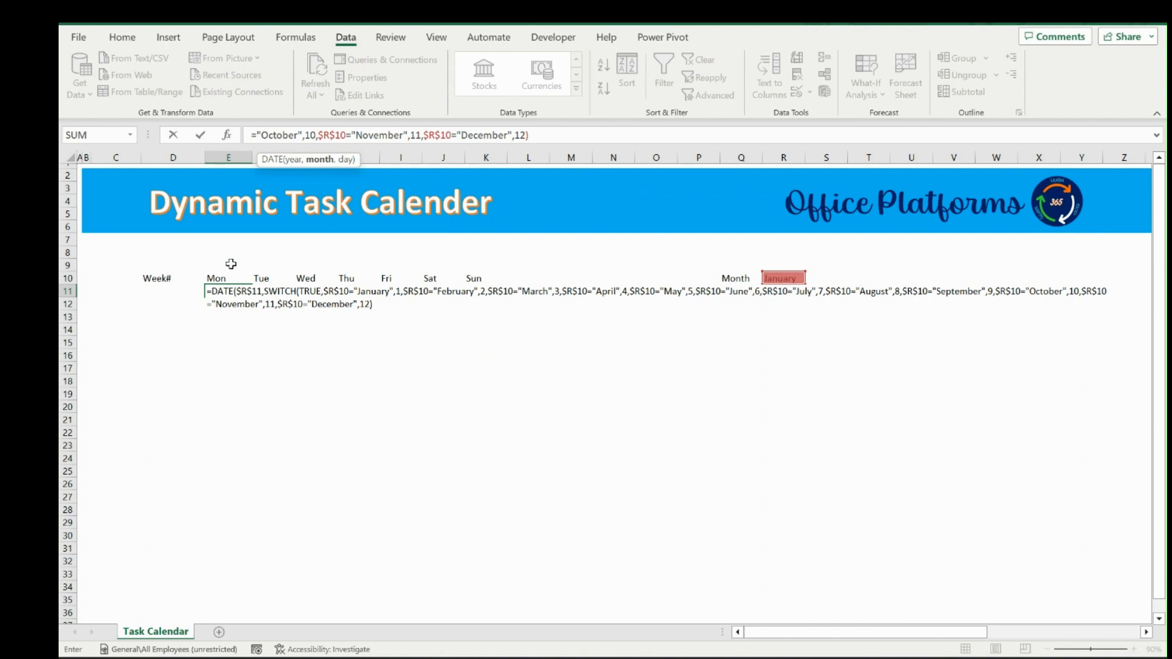
pyautogui.write(',1)')
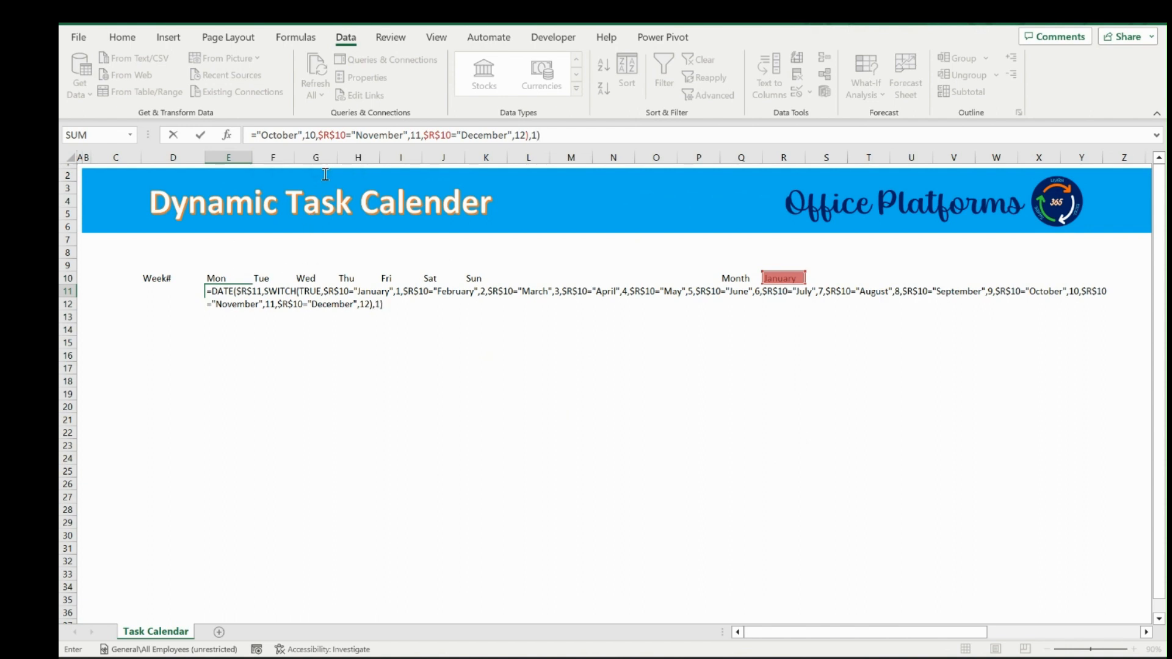
pyautogui.hotkey('ctrl', 'Return')
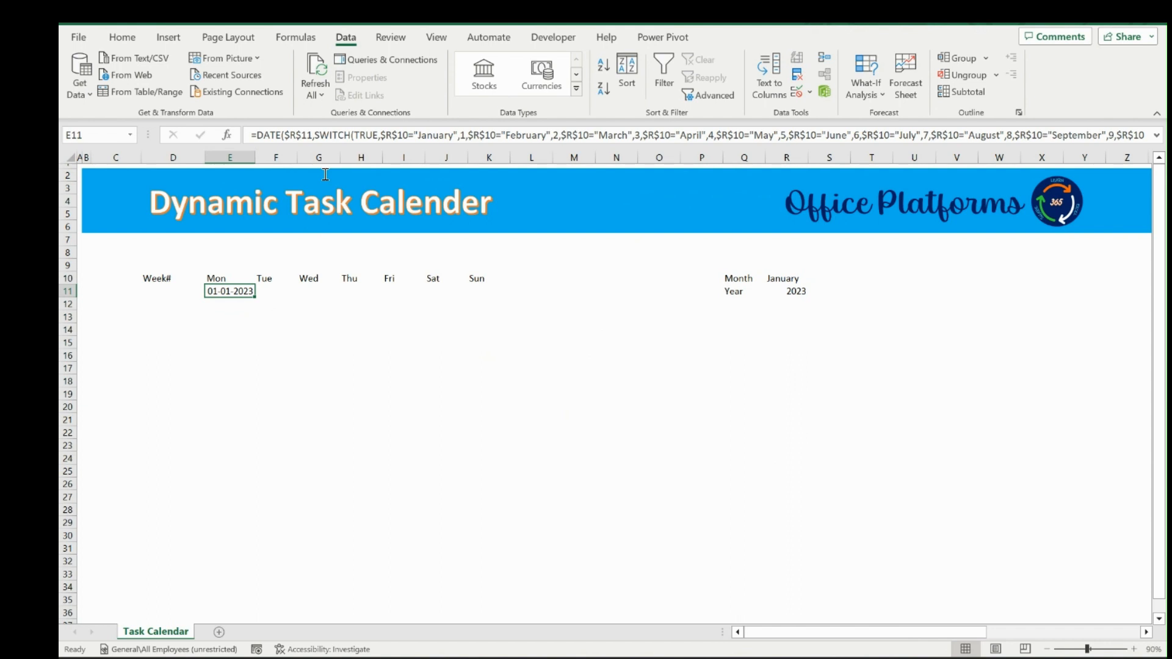
pyautogui.hotkey('ctrl', 'shift', '3')
# Test the date formula by choosing February, March and May as the month in R10 and checking E11
pyautogui.click(783, 279)
pyautogui.click(814, 278)
pyautogui.click(790, 305)
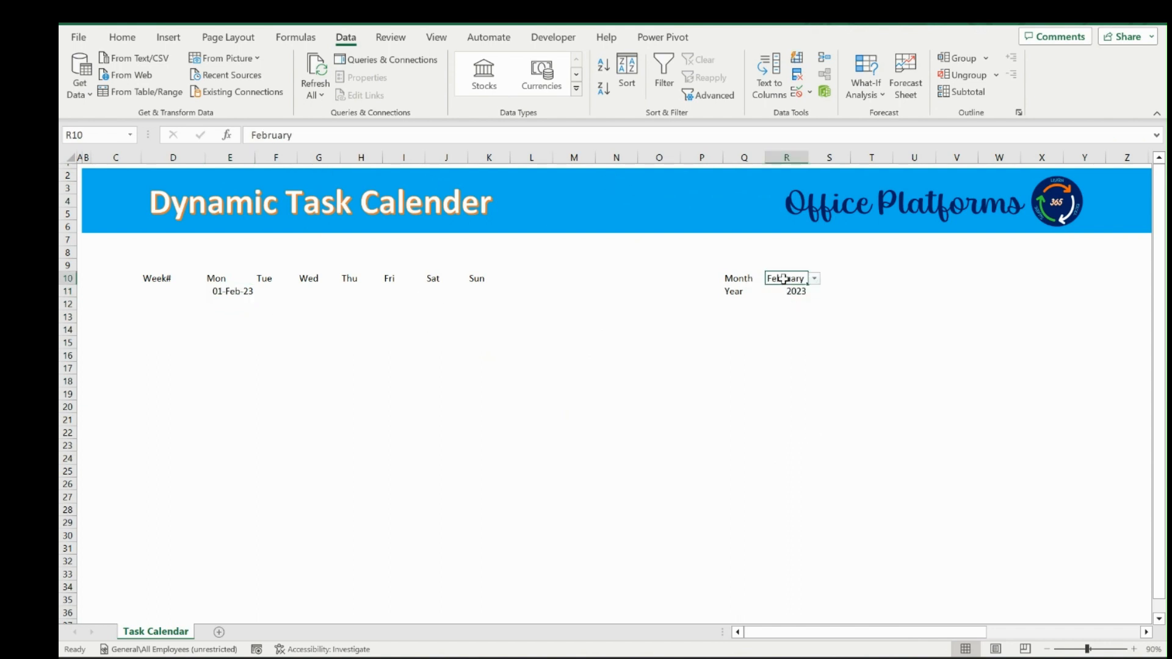
pyautogui.hotkey('alt', 'Down')
pyautogui.press('Down')
pyautogui.press('Return')
pyautogui.hotkey('alt', 'Down')
pyautogui.press('Down')
pyautogui.press('Down')
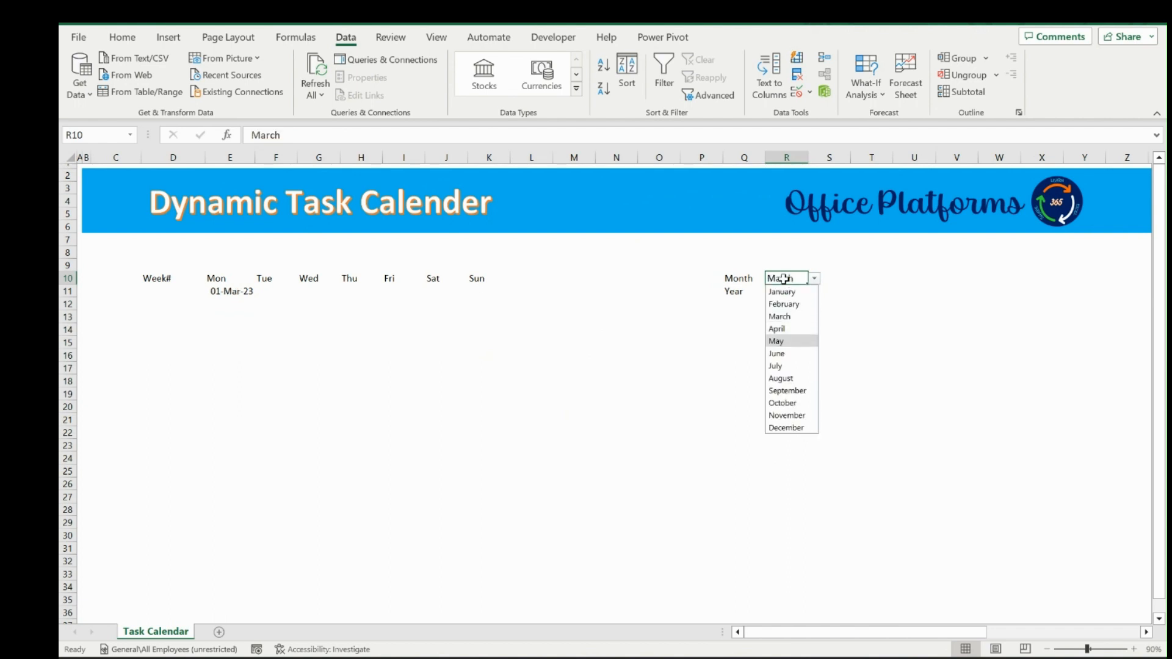
pyautogui.press('Return')
pyautogui.press('Left')
pyautogui.press('Left')
pyautogui.press('Left')
pyautogui.press('Left')
pyautogui.press('Left')
pyautogui.press('Left')
pyautogui.press('Left')
pyautogui.press('Left')
pyautogui.press('Left')
pyautogui.press('Left')
pyautogui.press('Left')
pyautogui.press('Left')
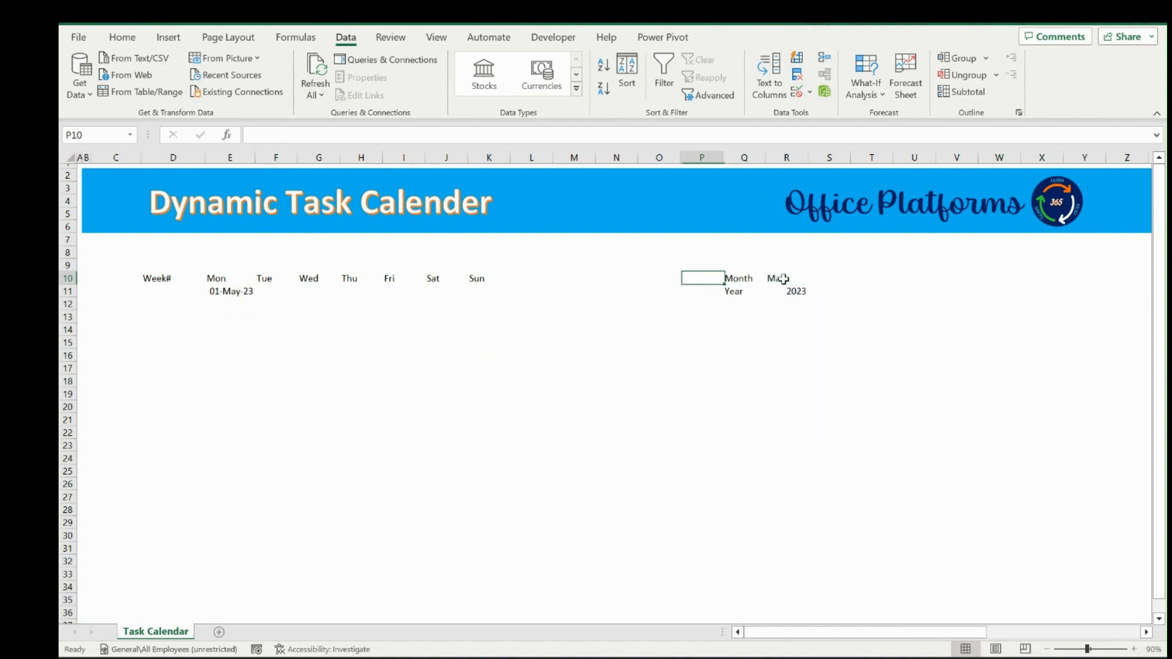
pyautogui.press('Left')
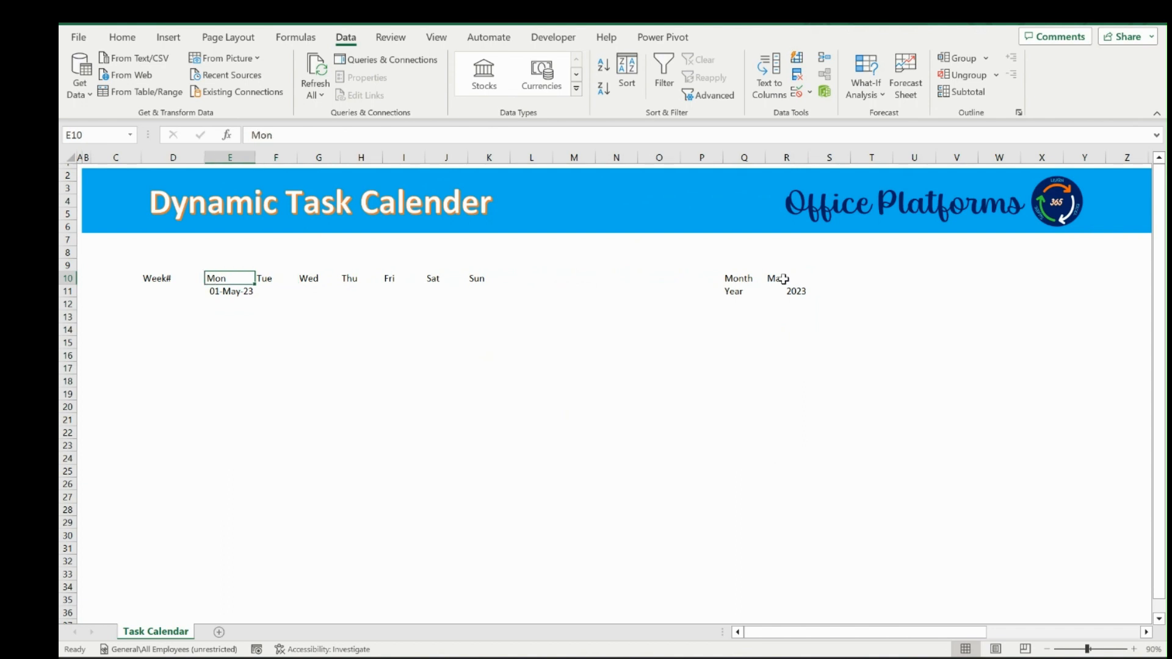
pyautogui.press('Down')
# Set the month in R10 back to January
pyautogui.click(789, 282)
pyautogui.hotkey('alt', 'Down')
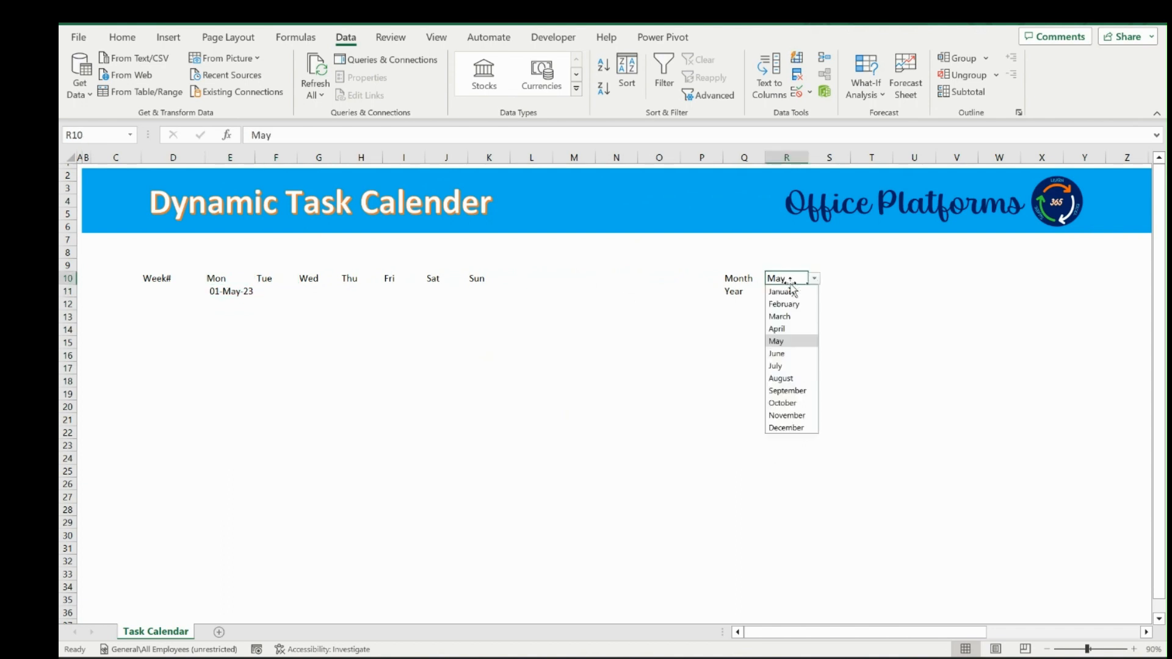
pyautogui.press('Up')
pyautogui.press('Up')
pyautogui.press('Up')
pyautogui.press('Up')
pyautogui.press('Return')
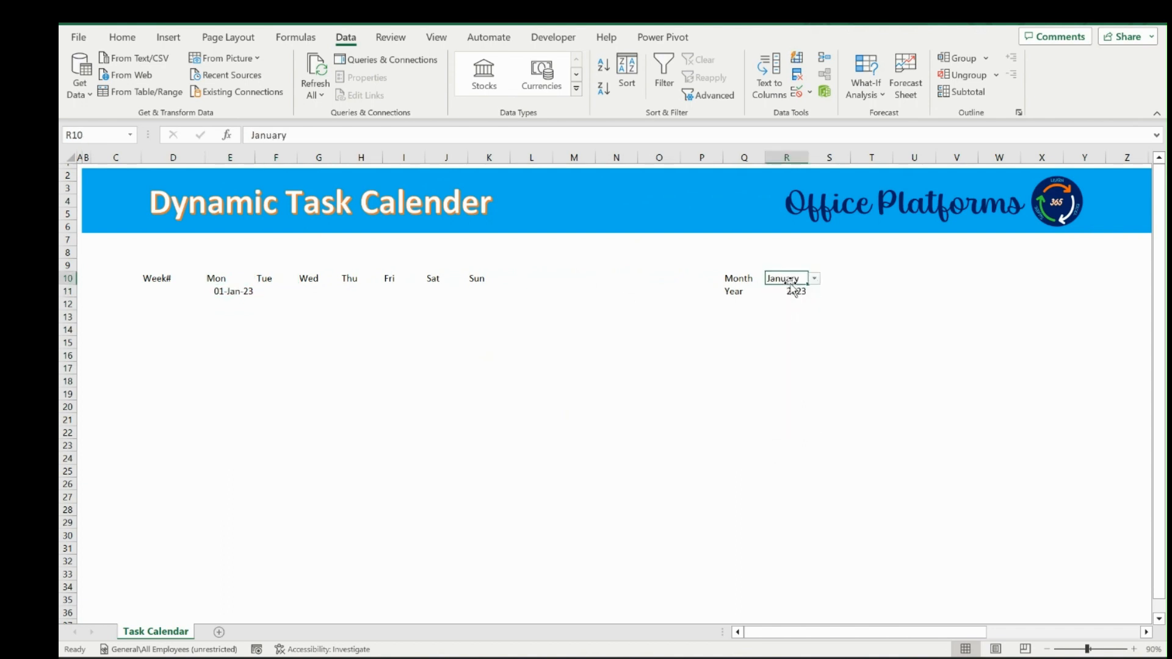
# Copy the full text of the DATE formula in E11, leaving the cell's content as it is
pyautogui.click(249, 296)
pyautogui.click(470, 289)
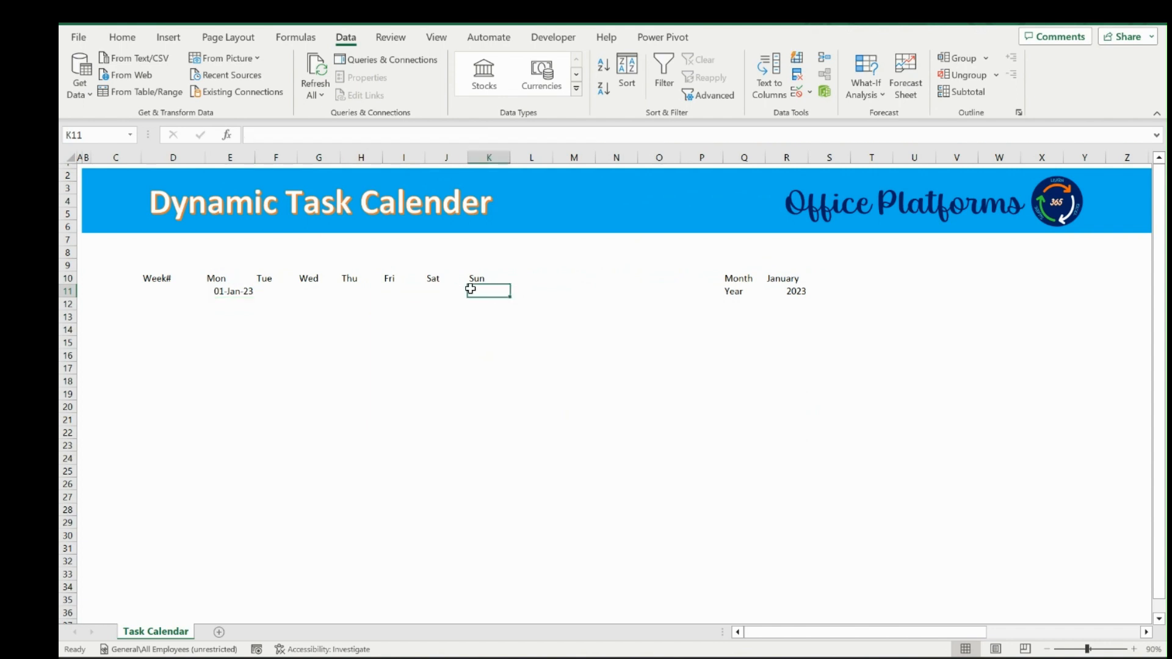
pyautogui.click(243, 296)
pyautogui.click(479, 286)
pyautogui.moveTo(243, 299)
pyautogui.mouseDown()
pyautogui.moveTo(438, 288)
pyautogui.moveTo(228, 290)
pyautogui.mouseUp()
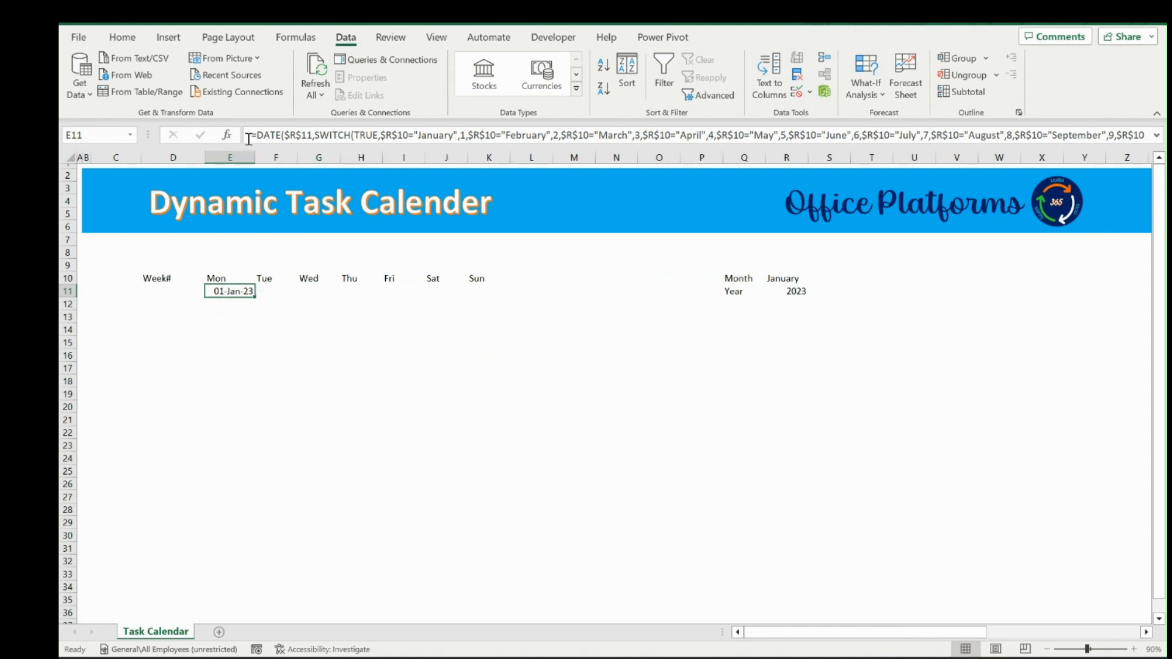
pyautogui.moveTo(250, 135); pyautogui.dragTo(1163, 144)
pyautogui.hotkey('ctrl', 'c')
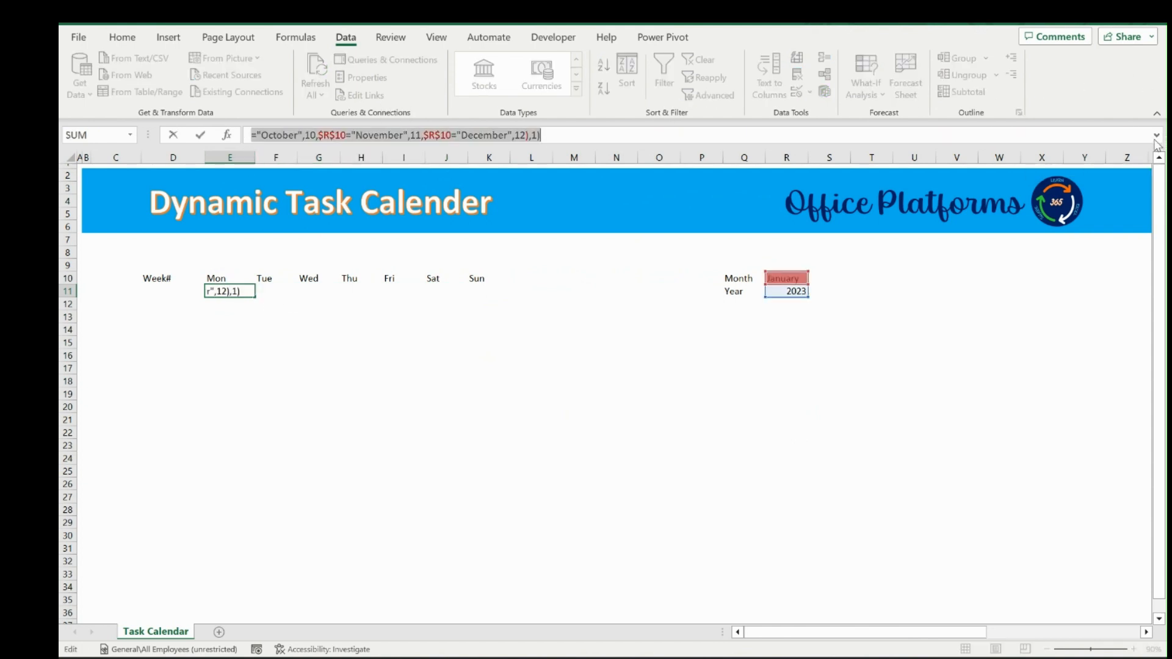
pyautogui.press('Tab')
pyautogui.press('Left')
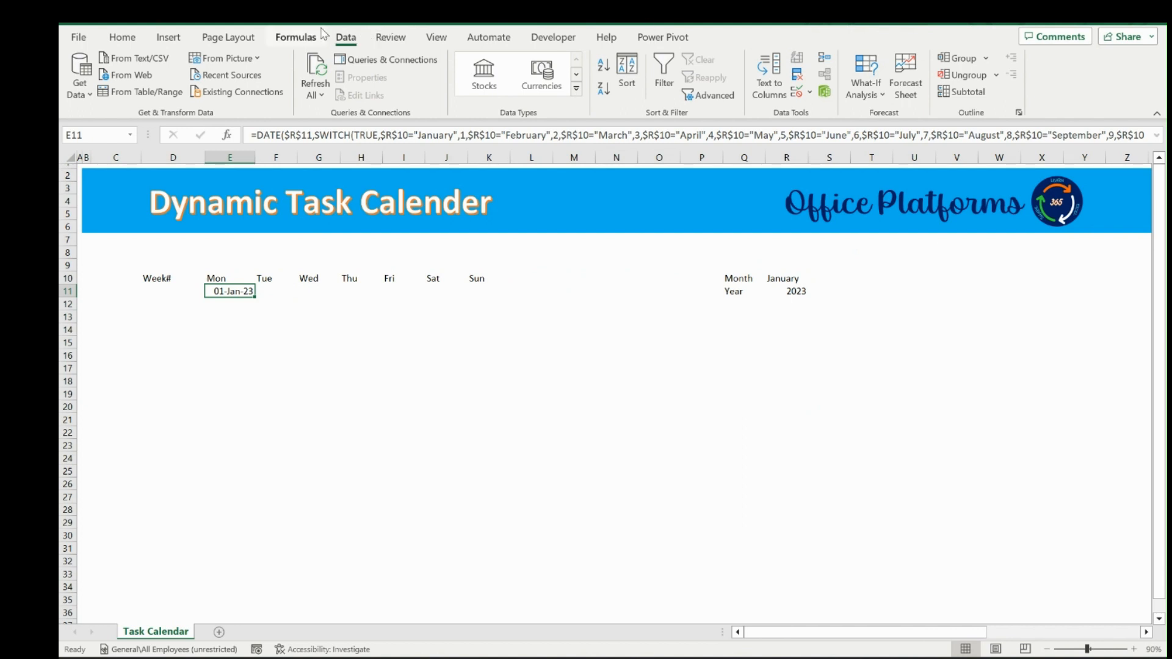
# Define a workbook-scoped name StDt that refers to the copied DATE formula instead of cell E11
pyautogui.hotkey('ctrl', 'F3')
pyautogui.click(343, 346)
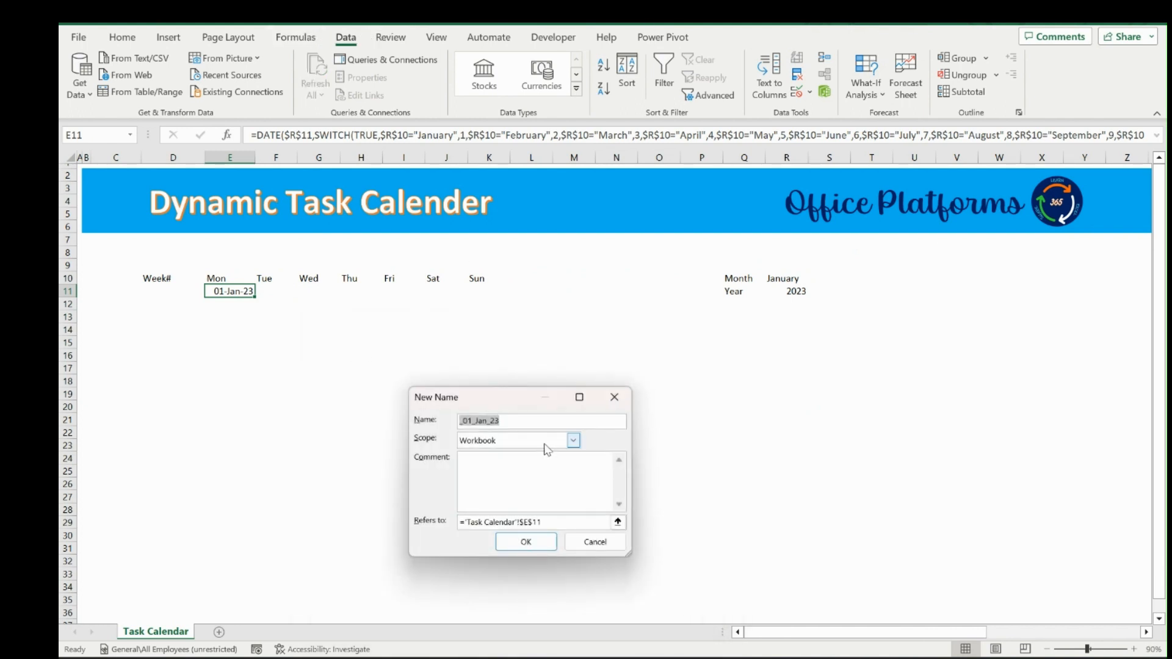
pyautogui.write('StDt')
pyautogui.click(556, 522)
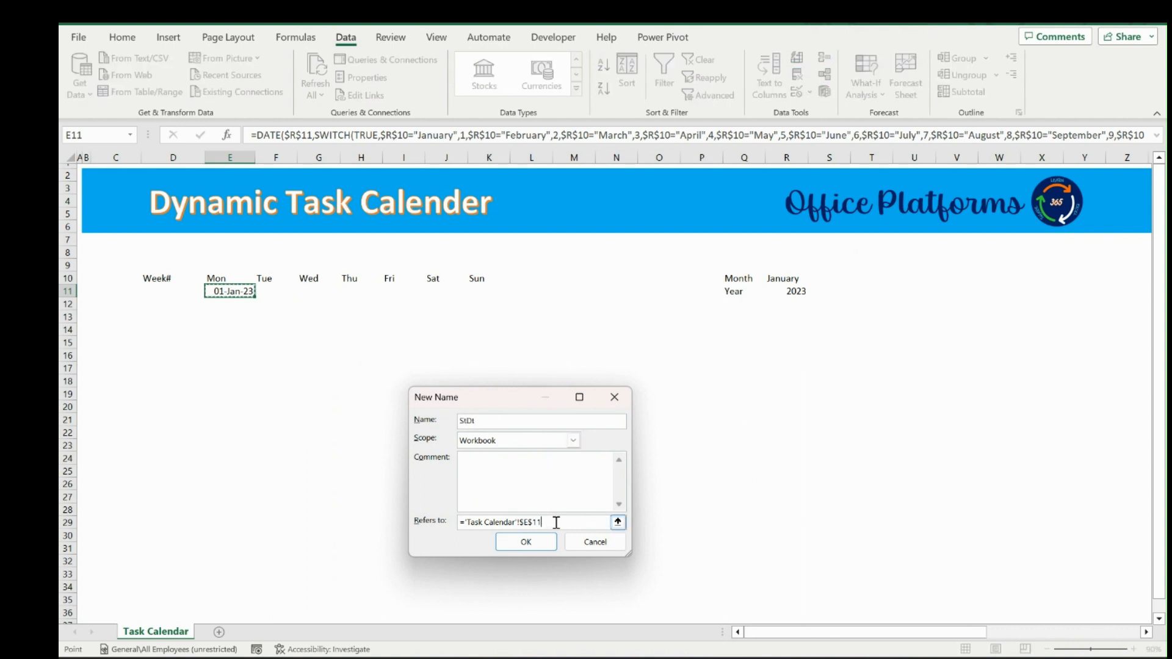
pyautogui.press('BackSpace')
pyautogui.press('BackSpace')
pyautogui.press('BackSpace')
pyautogui.press('BackSpace')
pyautogui.press('BackSpace')
pyautogui.press('BackSpace')
pyautogui.press('BackSpace')
pyautogui.press('BackSpace')
pyautogui.press('BackSpace')
pyautogui.press('BackSpace')
pyautogui.press('BackSpace')
pyautogui.press('BackSpace')
pyautogui.press('BackSpace')
pyautogui.press('BackSpace')
pyautogui.press('BackSpace')
pyautogui.press('BackSpace')
pyautogui.press('BackSpace')
pyautogui.press('BackSpace')
pyautogui.press('BackSpace')
pyautogui.press('BackSpace')
pyautogui.press('BackSpace')
pyautogui.press('BackSpace')
pyautogui.hotkey('ctrl', 'v')
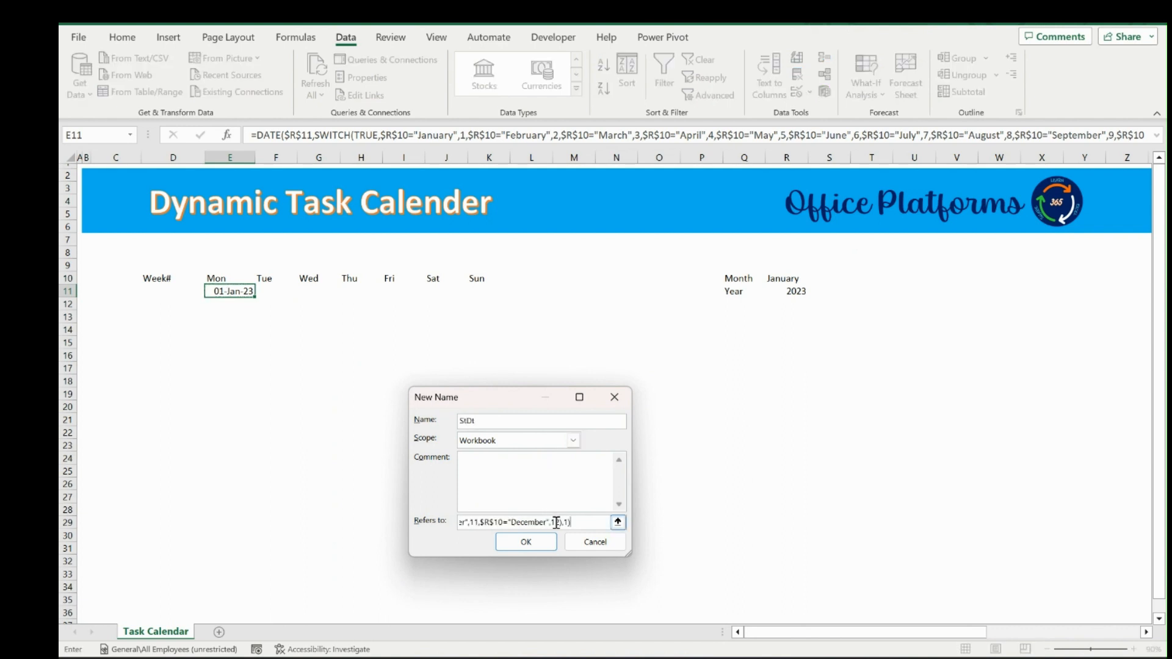
pyautogui.click(533, 542)
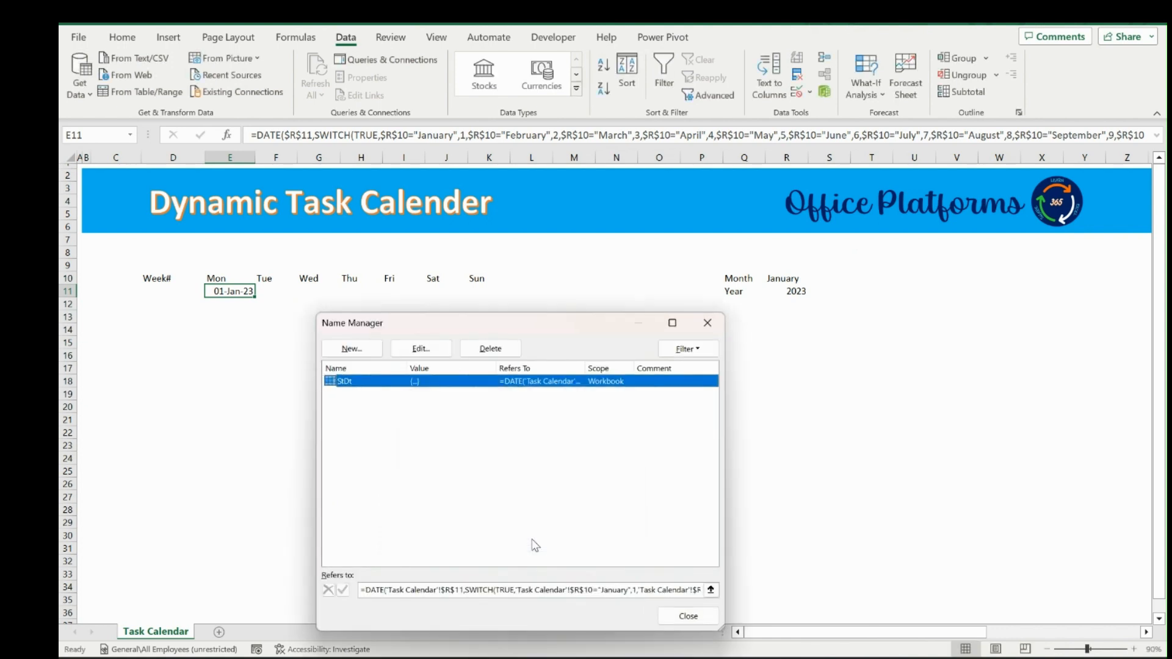
pyautogui.click(688, 616)
# Replace the formula in E11 with a reference to the defined name, =StDt
pyautogui.write('=st')
pyautogui.press('Down')
pyautogui.press('Down')
pyautogui.press('Down')
pyautogui.press('Down')
pyautogui.press('Down')
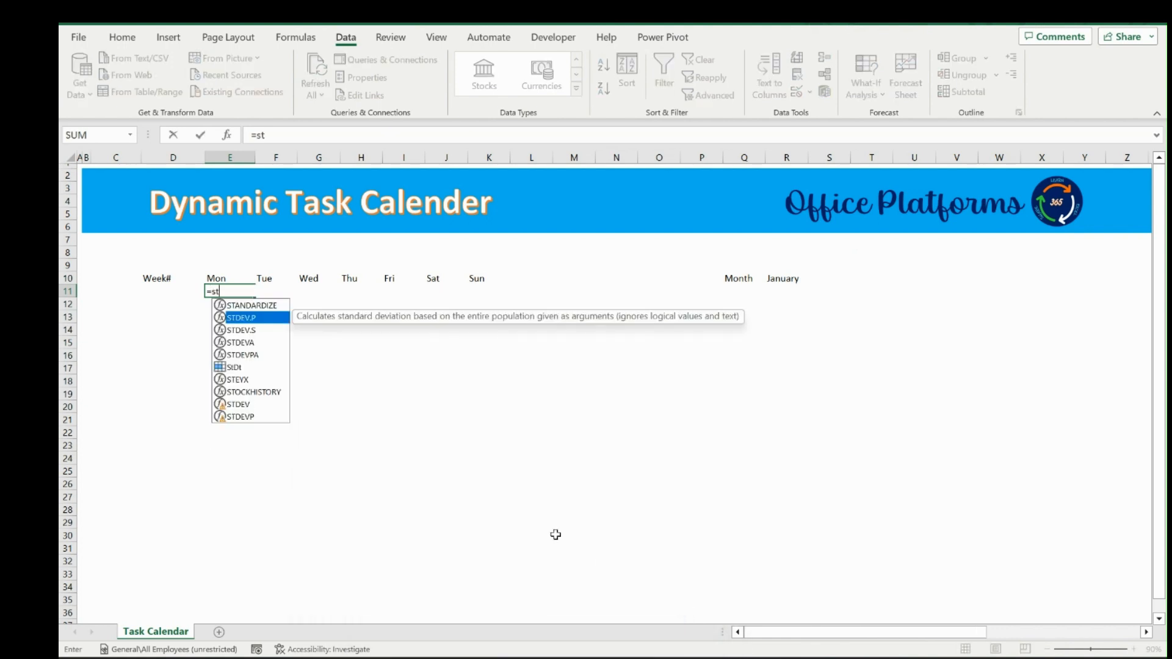
pyautogui.press('Tab')
pyautogui.press('Return')
pyautogui.press('Up')
# Try the defined name in H11 under Thu with =StDt and format the cell as a date
pyautogui.press('Right')
pyautogui.press('Right')
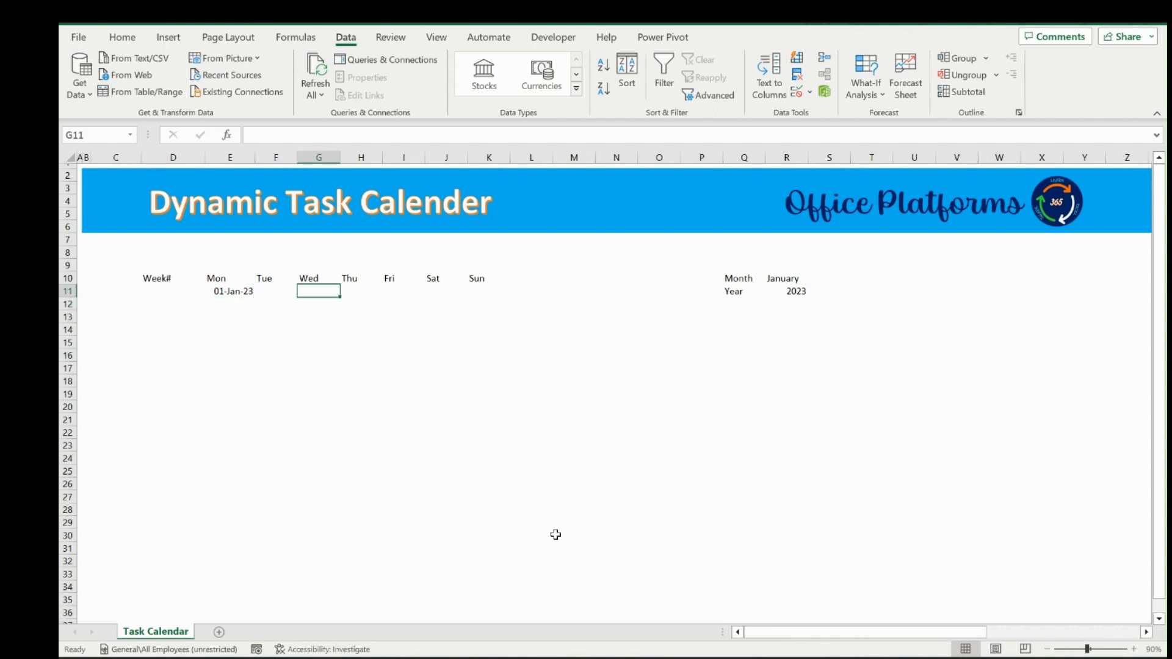
pyautogui.press('Right')
pyautogui.write('=st')
pyautogui.press('Down')
pyautogui.press('Down')
pyautogui.press('Down')
pyautogui.press('Down')
pyautogui.press('Down')
pyautogui.press('Tab')
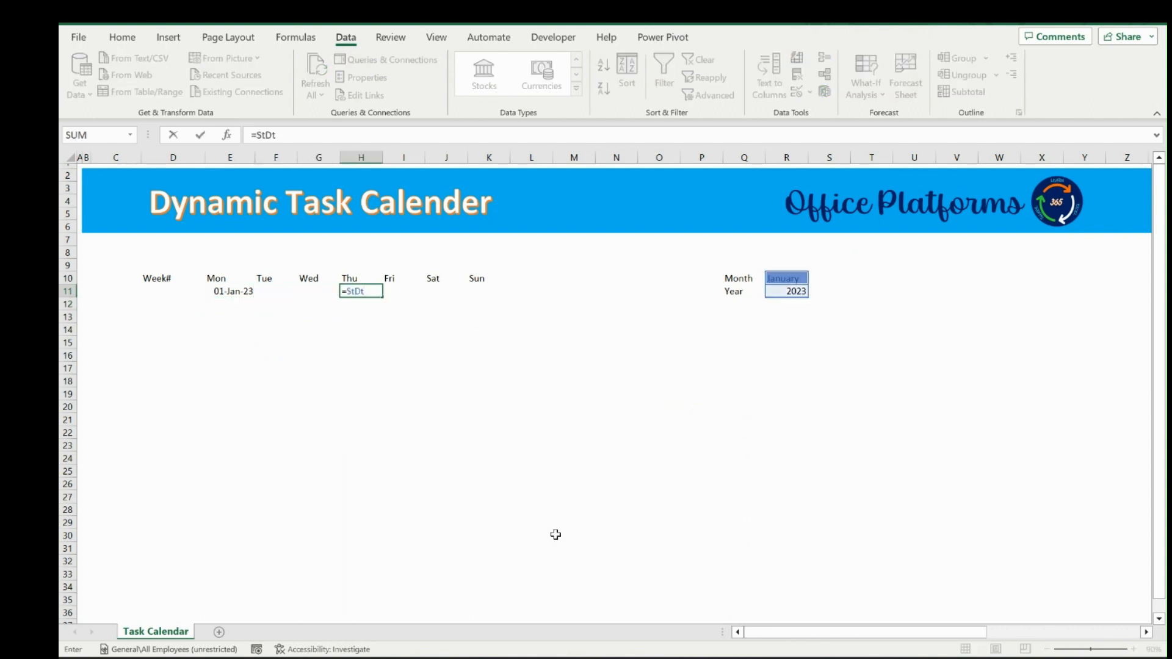
pyautogui.press('Return')
pyautogui.press('Up')
pyautogui.hotkey('ctrl', 'shift', '3')
# Examine the calendar area E11:K18 beneath the Mon to Sun headers
pyautogui.press('Left')
pyautogui.press('Left')
pyautogui.press('Left')
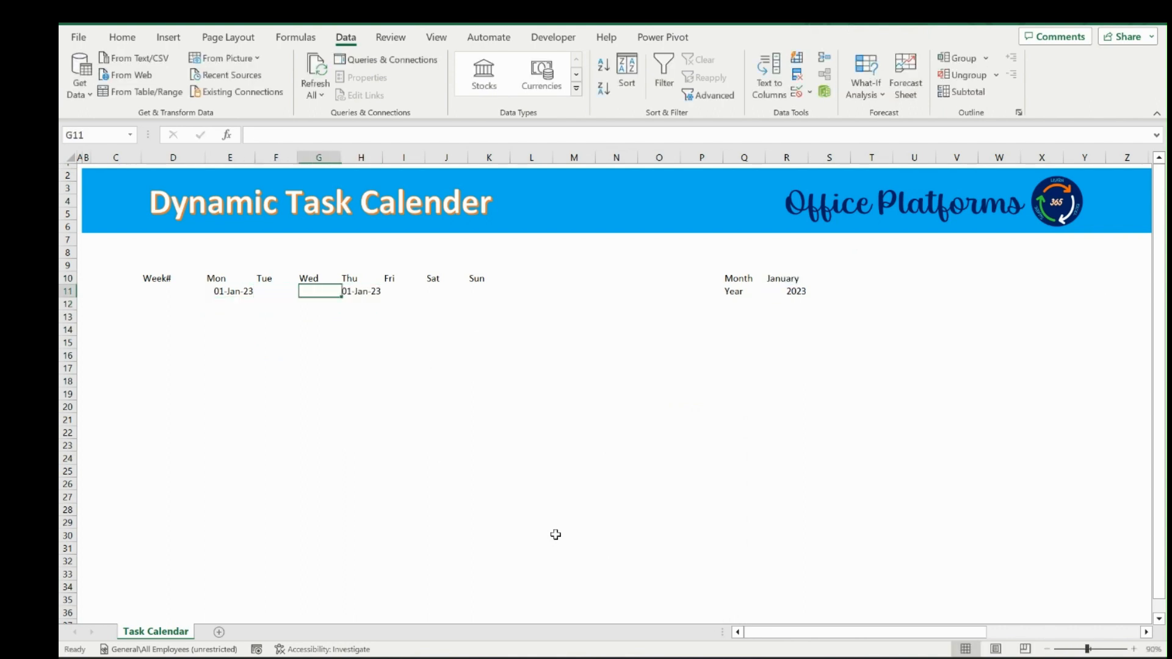
pyautogui.hotkey('shift', 'Down')
pyautogui.hotkey('shift', 'Down')
pyautogui.hotkey('shift', 'Down')
pyautogui.hotkey('shift', 'Down')
pyautogui.hotkey('shift', 'Down')
pyautogui.hotkey('shift', 'Down')
pyautogui.hotkey('shift', 'Down')
pyautogui.hotkey('shift', 'Right')
pyautogui.hotkey('shift', 'Right')
pyautogui.hotkey('shift', 'Right')
pyautogui.hotkey('shift', 'Right')
pyautogui.hotkey('shift', 'Right')
pyautogui.hotkey('shift', 'Right')
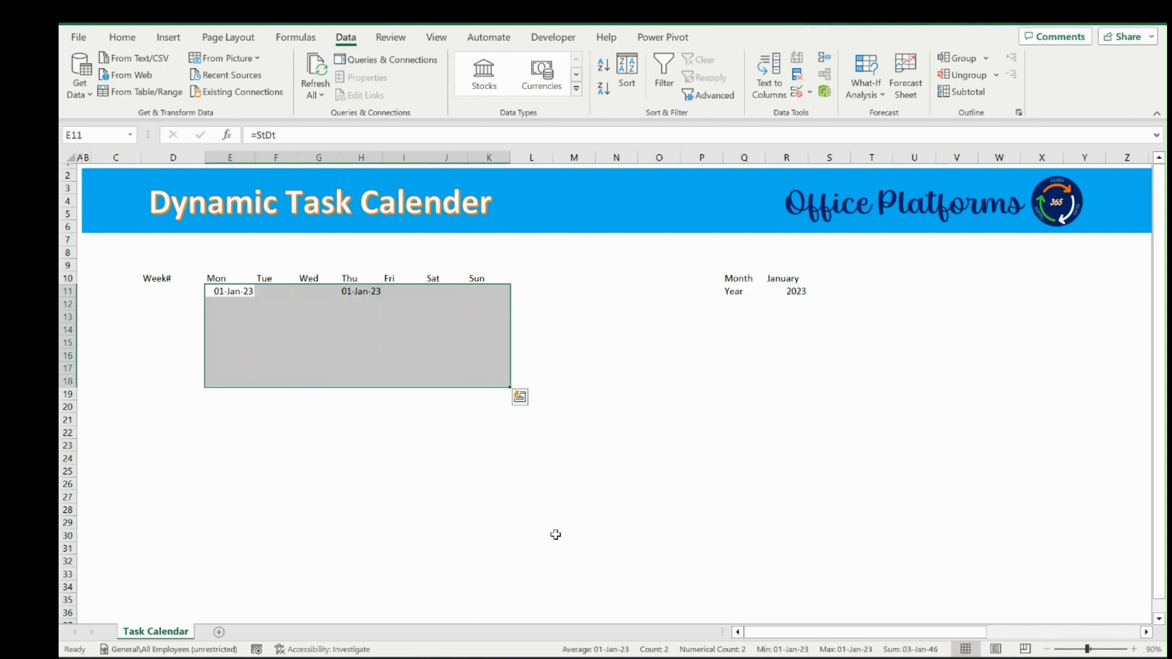
# Clear the contents of E11:H11, removing the trial StDt formulas under Mon and Thu
pyautogui.hotkey('shift', 'BackSpace')
pyautogui.hotkey('shift', 'Right')
pyautogui.hotkey('shift', 'Right')
pyautogui.hotkey('shift', 'Right')
pyautogui.press('Delete')
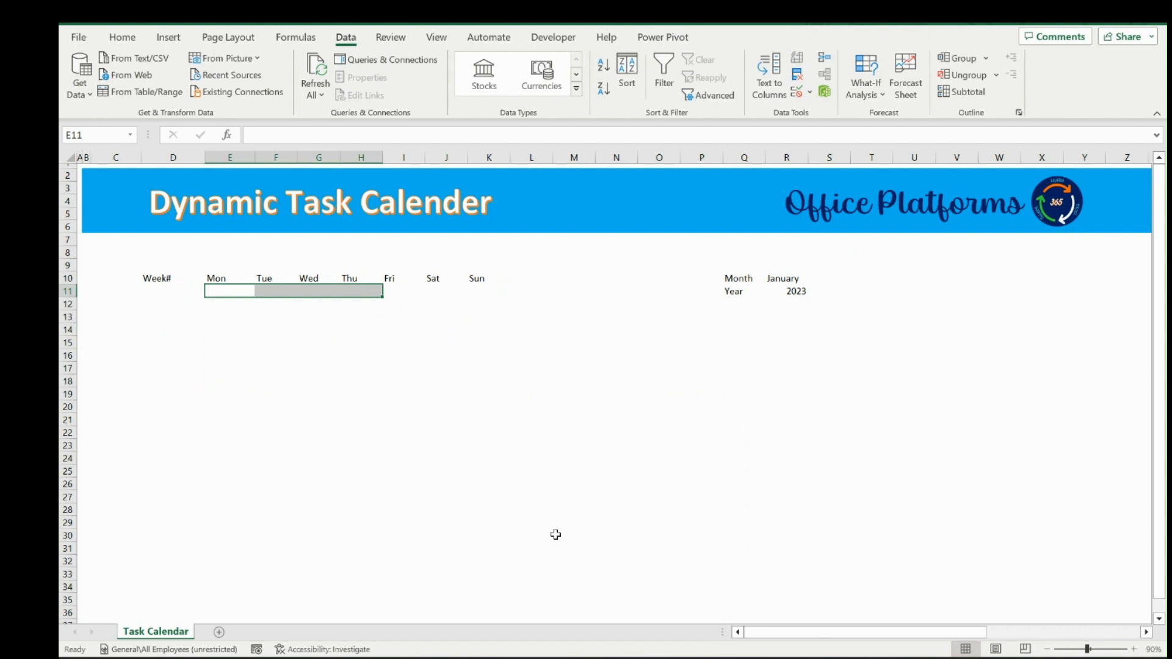
# Review the first calendar row cell by cell from E11 under Mon to K11 under Sun
pyautogui.press('Right')
pyautogui.press('Right')
pyautogui.press('Right')
pyautogui.press('Right')
pyautogui.press('Right')
pyautogui.press('Right')
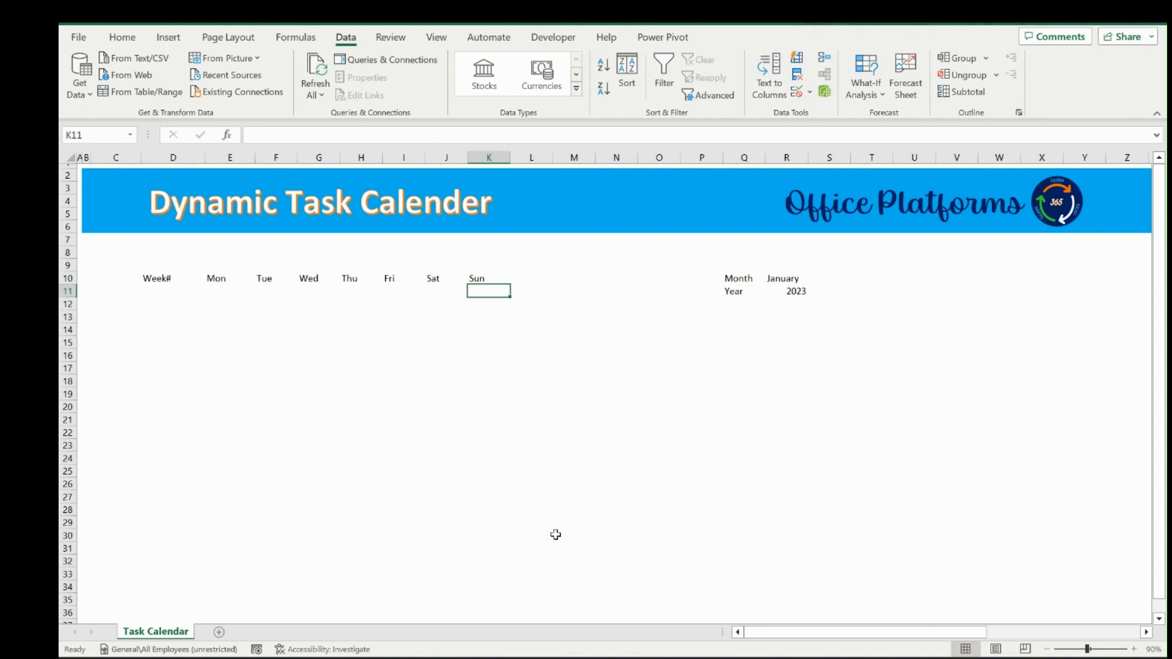
pyautogui.press('Left')
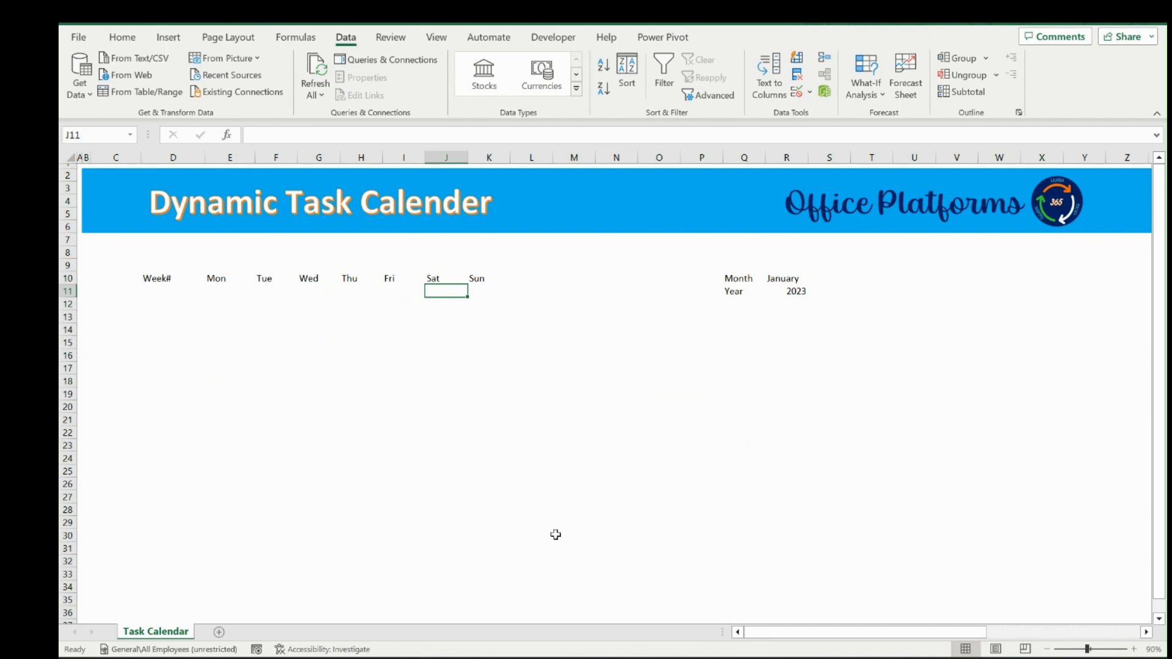
pyautogui.press('Left')
pyautogui.press('Left')
pyautogui.press('Left')
pyautogui.press('Left')
pyautogui.press('Left')
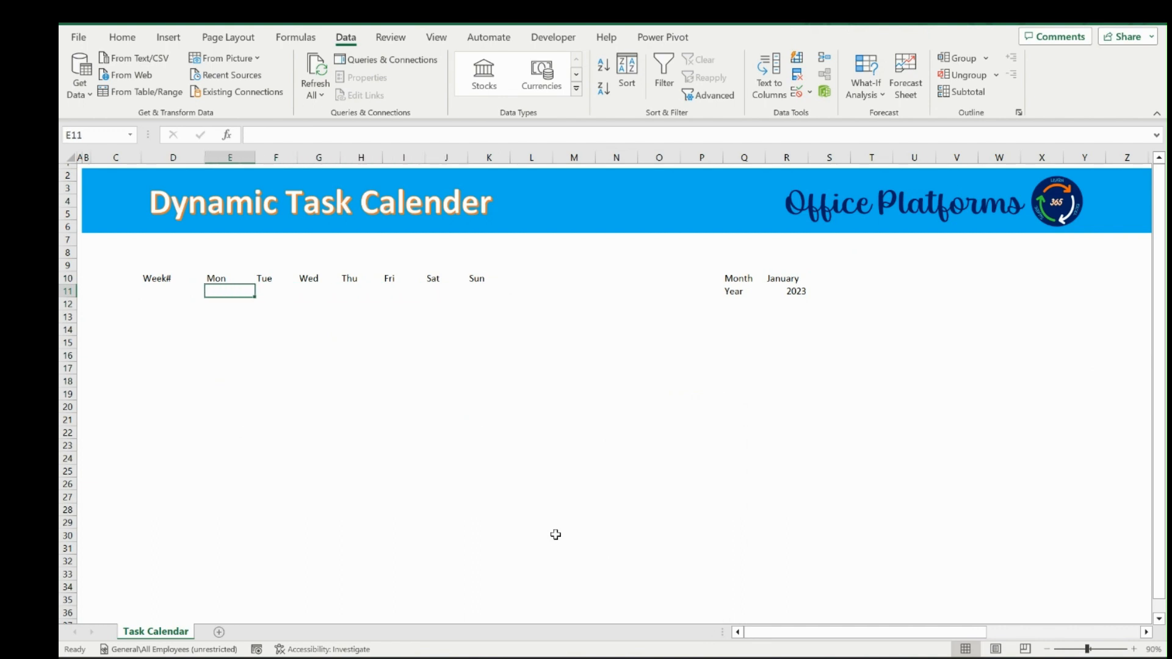
# Begin an IF formula in E11 under Mon whose test uses WEEKDAY(StDt,2), with weeks numbered Monday through Sunday
pyautogui.write('=if')
pyautogui.press('Tab')
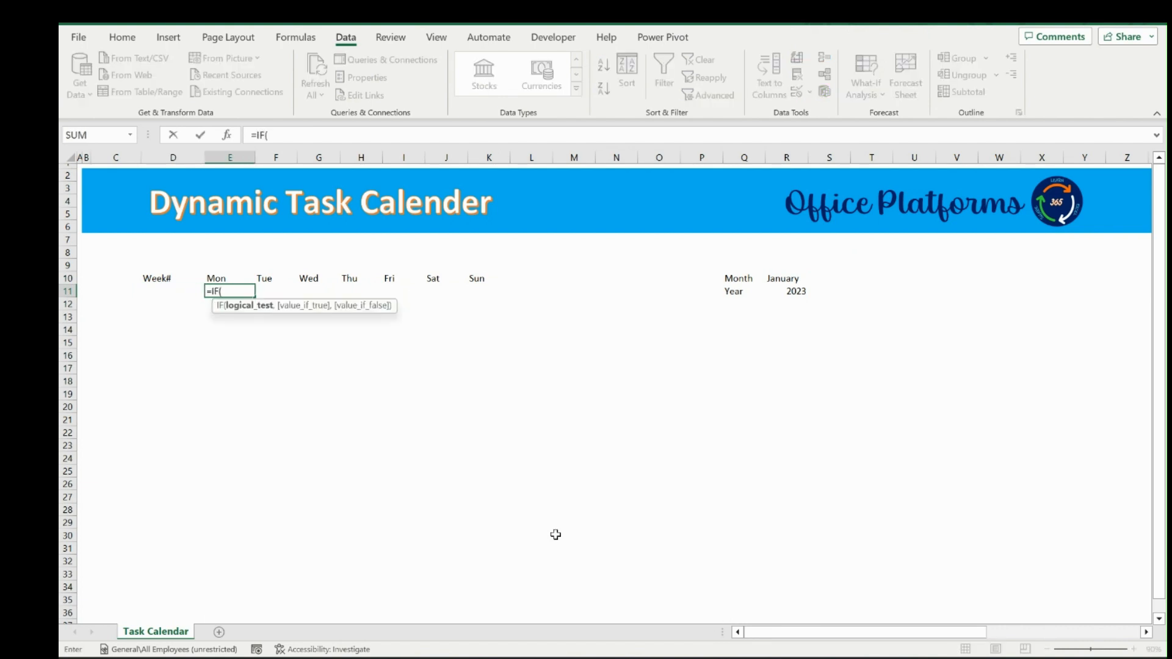
pyautogui.write('wee')
pyautogui.press('Tab')
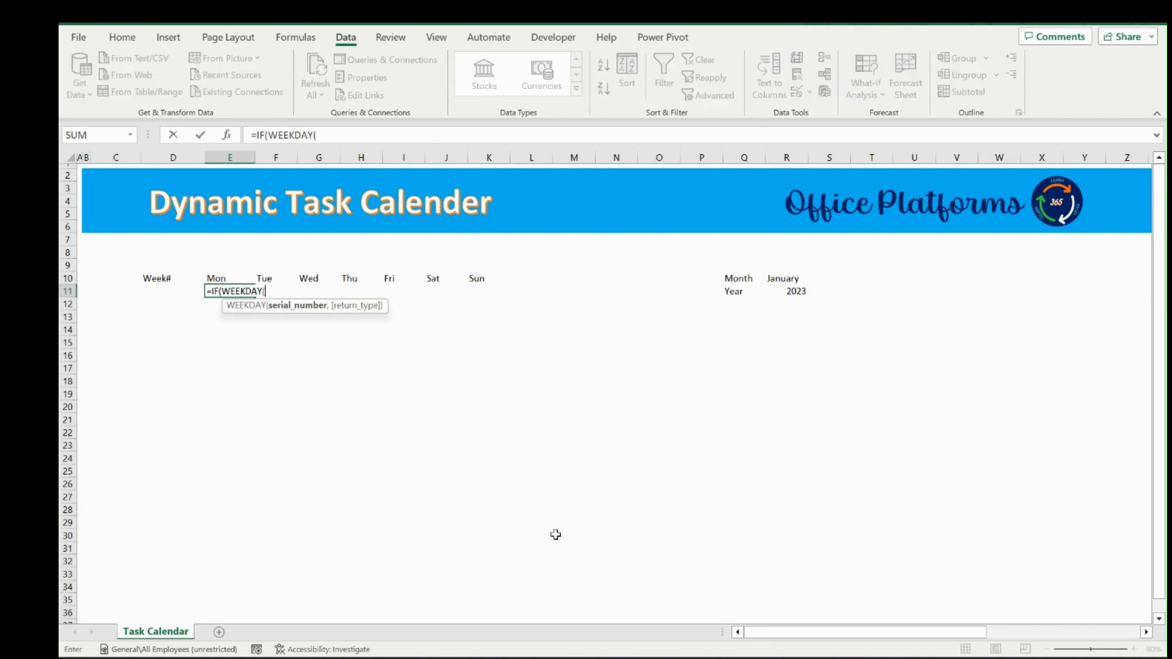
pyautogui.write('st')
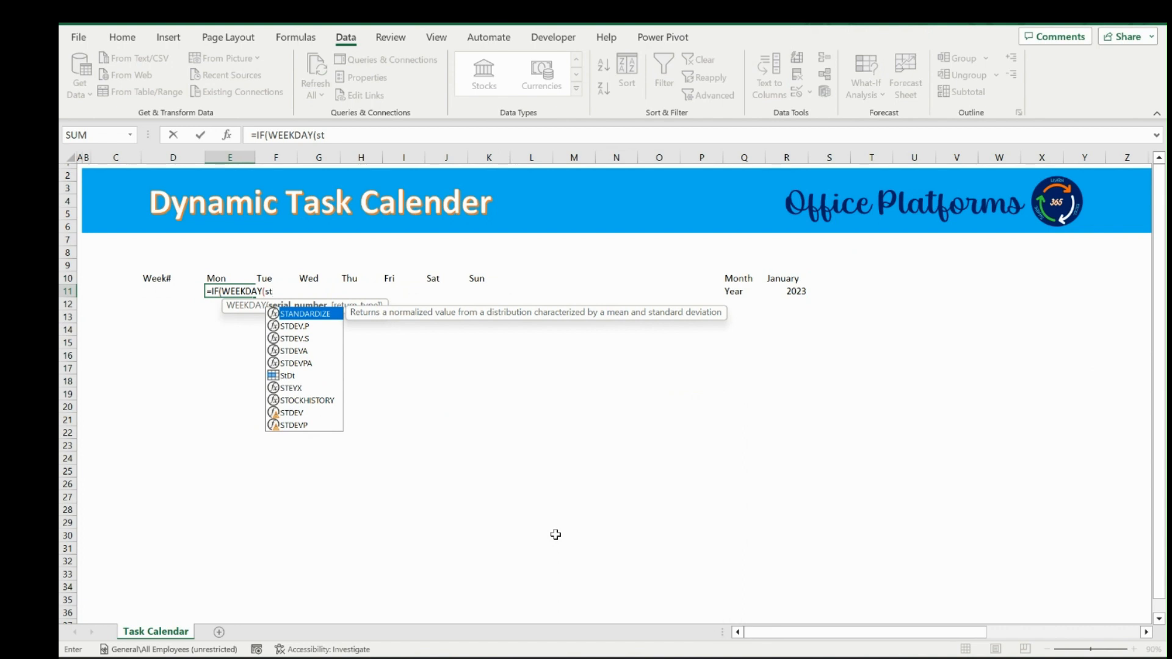
pyautogui.press('Down')
pyautogui.press('Down')
pyautogui.press('Down')
pyautogui.press('Down')
pyautogui.press('Down')
pyautogui.press('Tab')
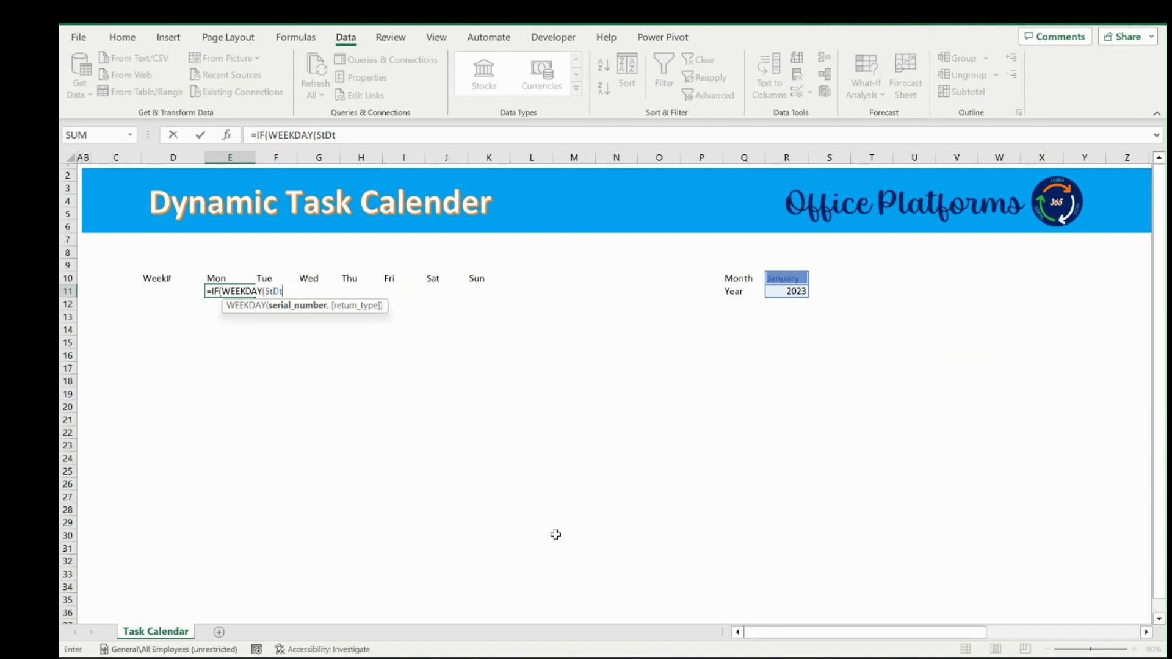
pyautogui.write(',')
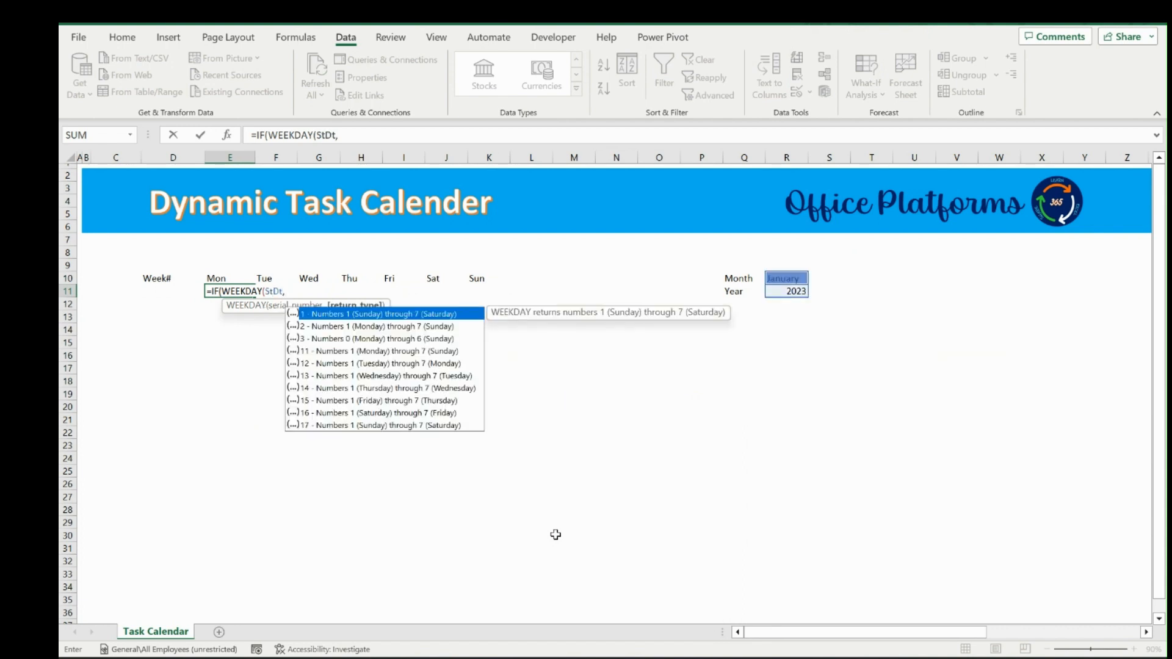
pyautogui.press('Down')
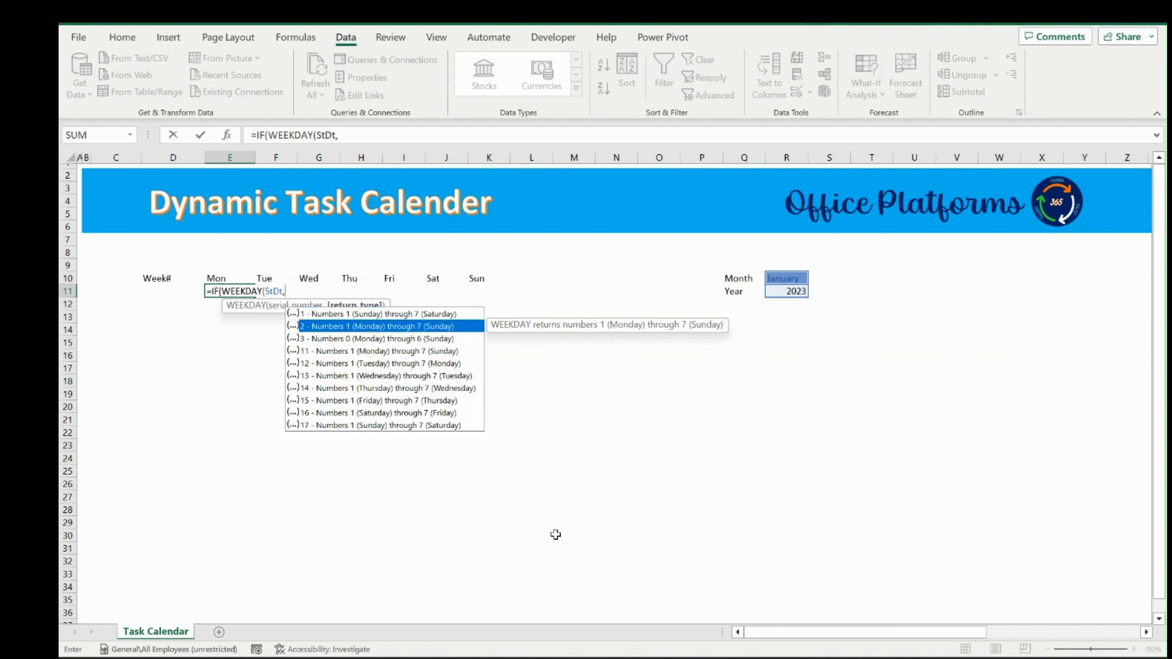
pyautogui.press('Tab')
pyautogui.write(')')
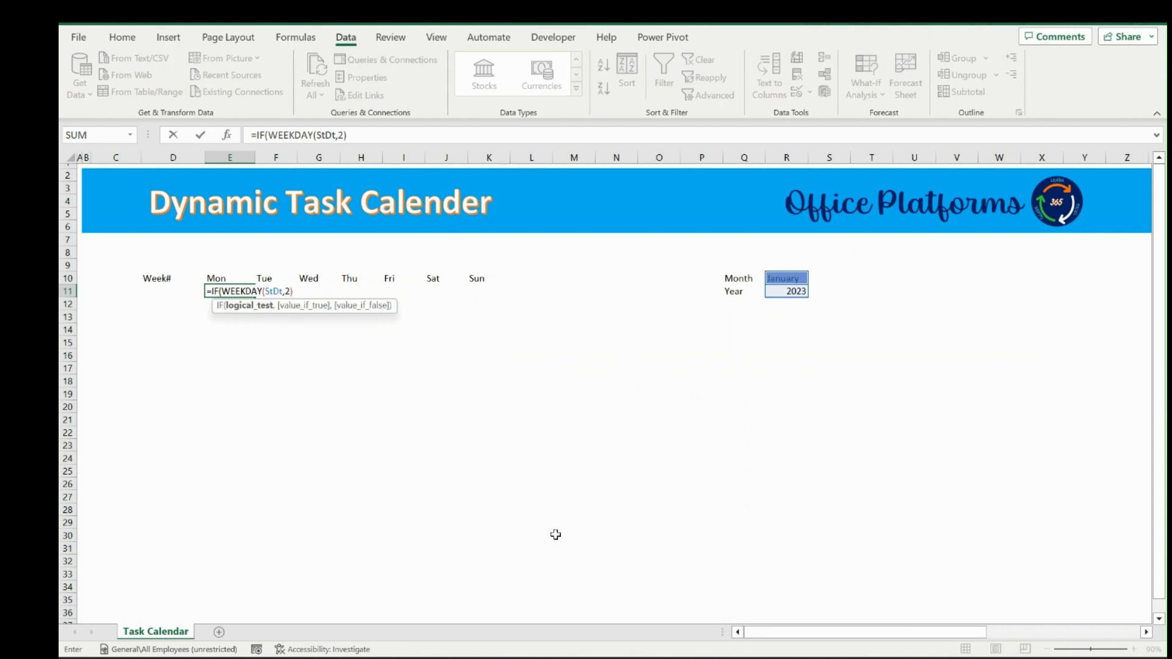
# Complete the Mon formula in E11 as =IF(WEEKDAY(StDt,2)=1,StDt,"")
pyautogui.write('=1,st')
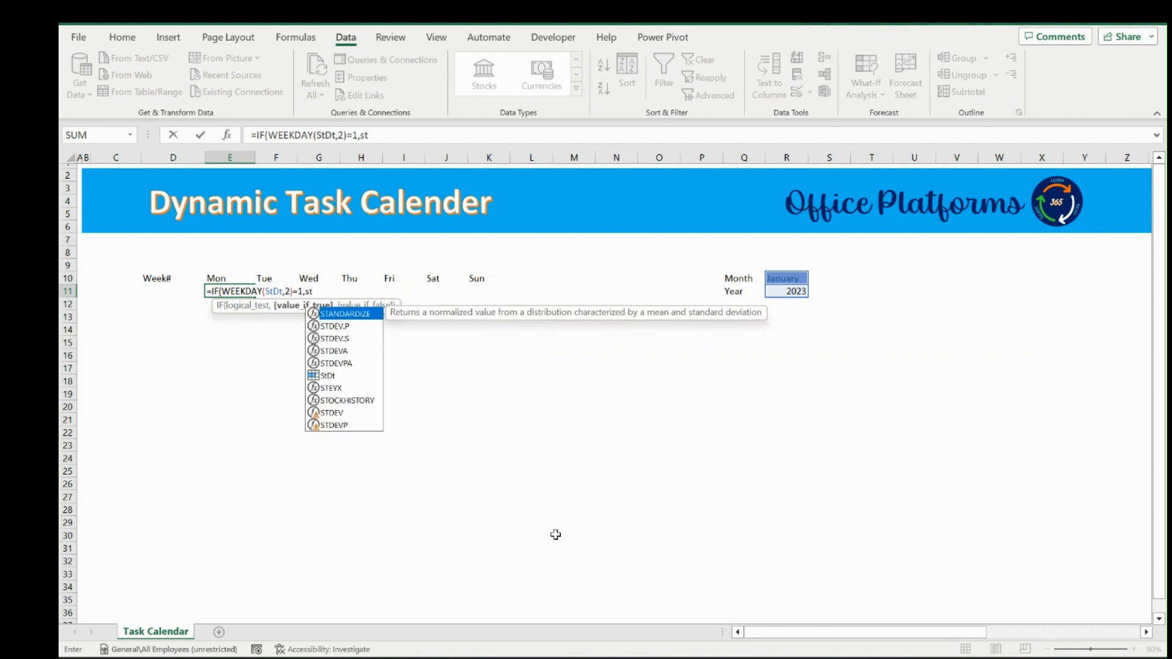
pyautogui.press('Down')
pyautogui.press('Down')
pyautogui.press('Down')
pyautogui.press('Down')
pyautogui.press('Down')
pyautogui.press('Tab')
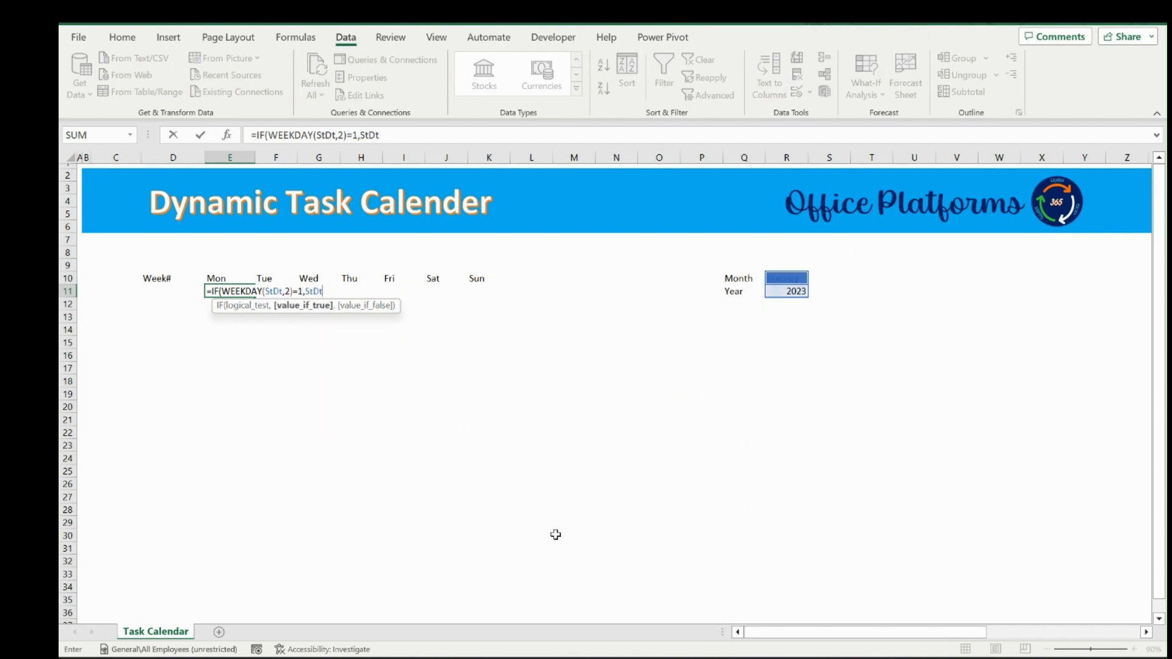
pyautogui.write(',')
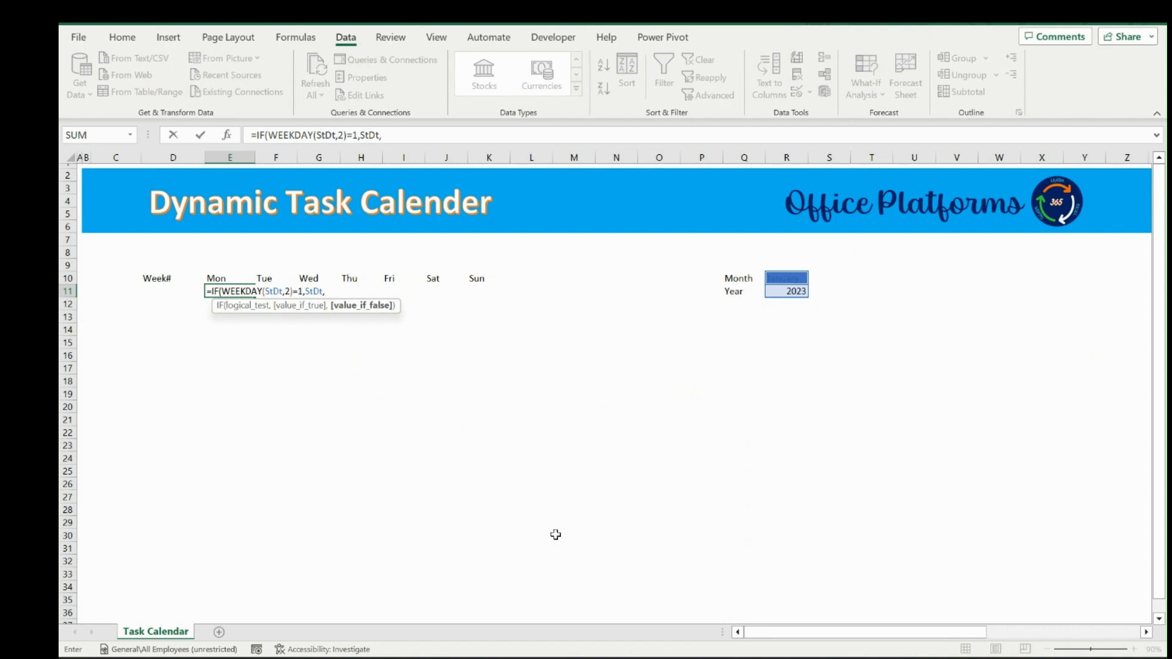
pyautogui.write('"")')
pyautogui.hotkey('ctrl', 'Return')
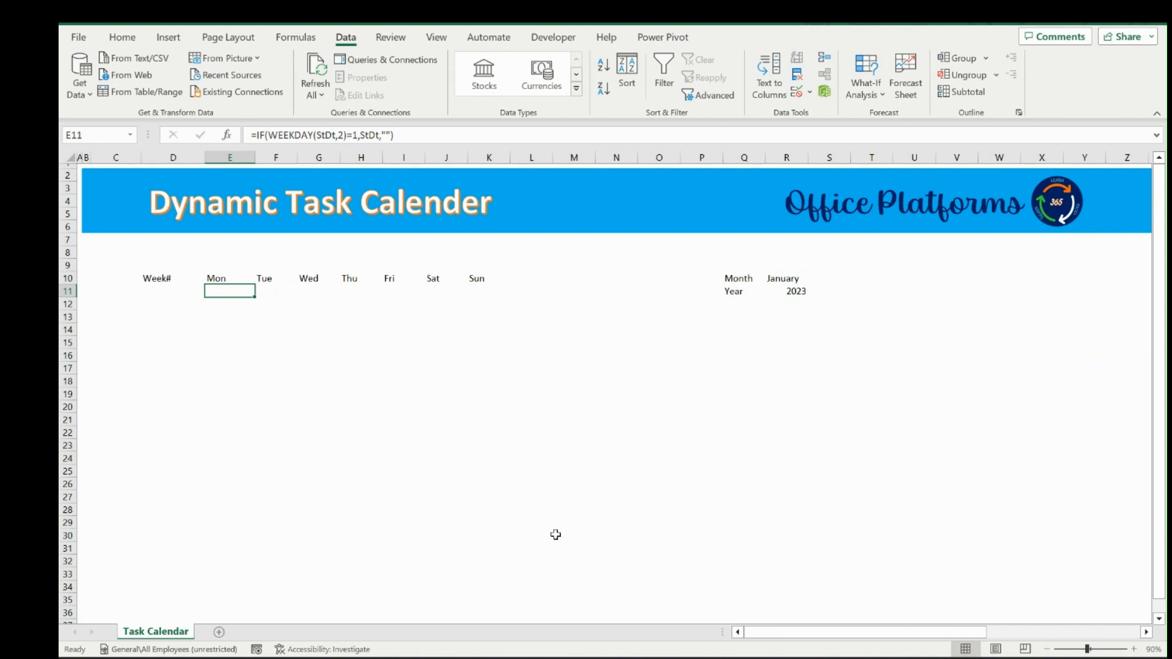
# Copy the Mon formula into F11 and G11, setting the tested weekday number to 2 for Tue and 3 for Wed
pyautogui.press('Right')
pyautogui.hotkey('ctrl', 'r')
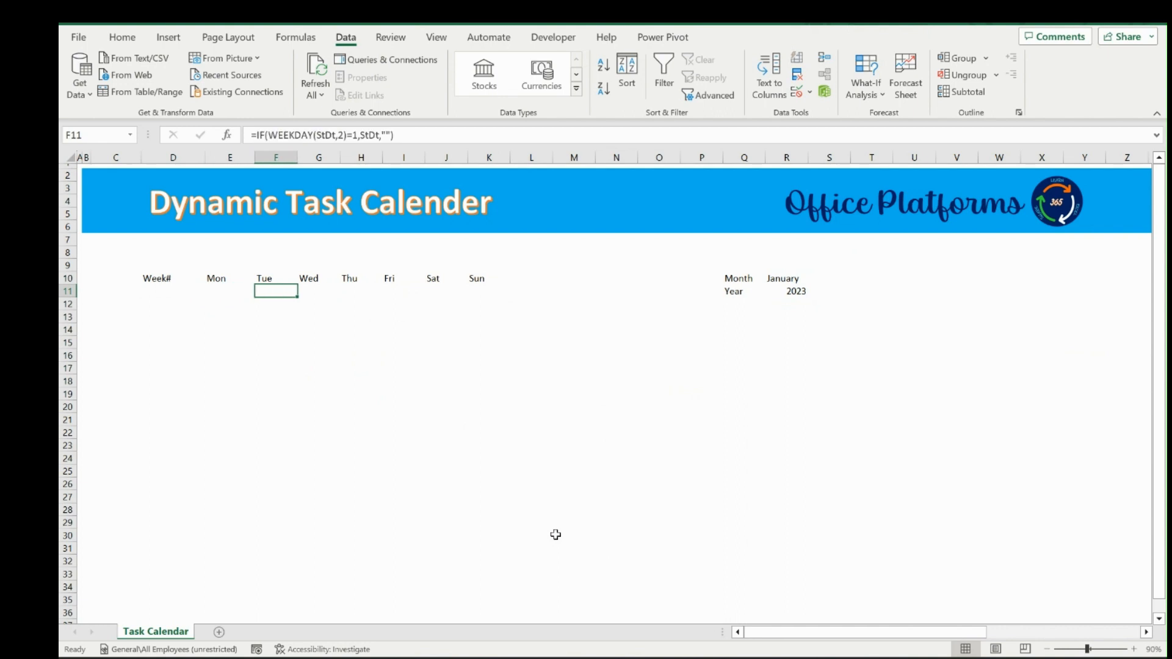
pyautogui.click(359, 134)
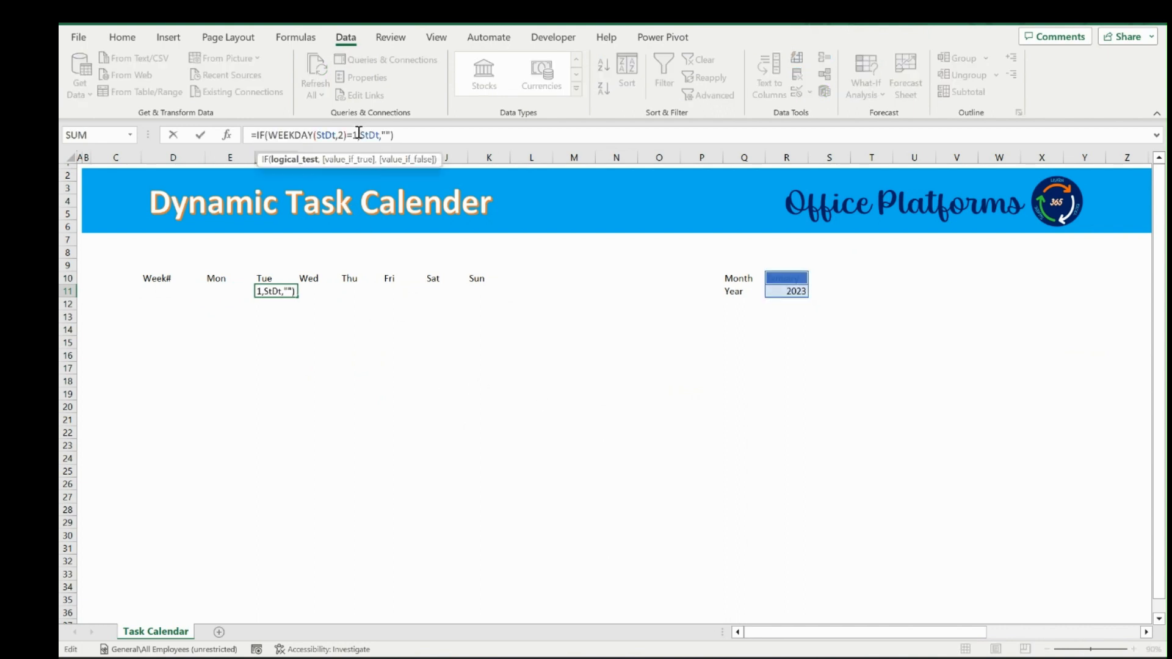
pyautogui.press('BackSpace')
pyautogui.write('2')
pyautogui.press('Tab')
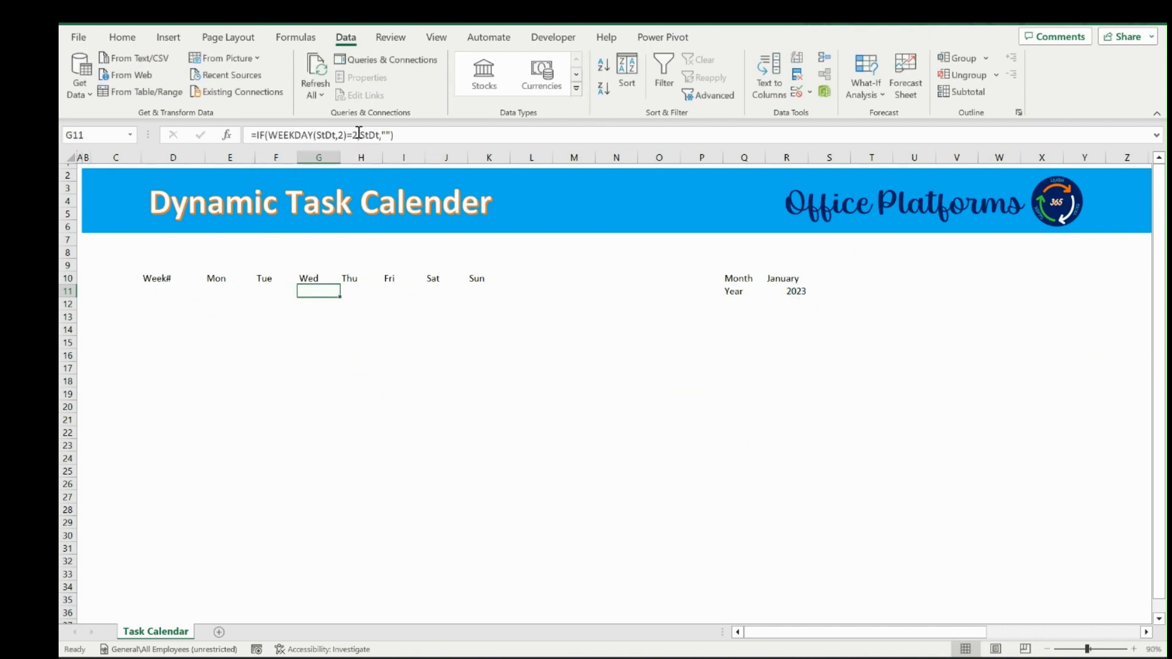
pyautogui.click(359, 135)
pyautogui.press('BackSpace')
pyautogui.write('3')
pyautogui.press('Tab')
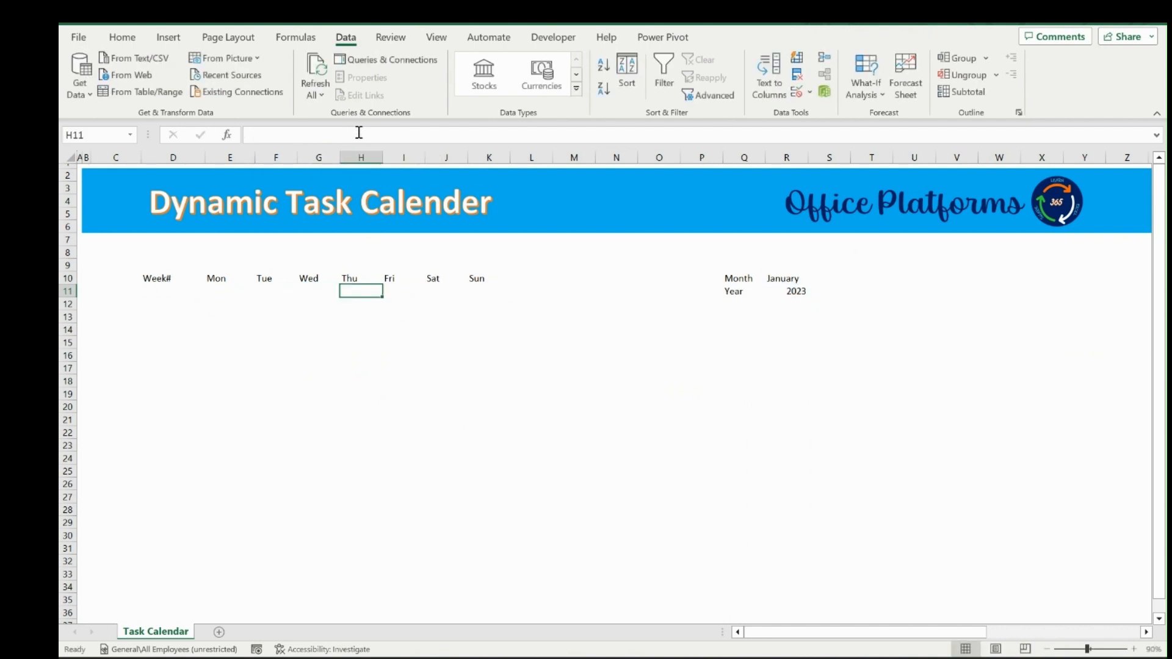
# Extend the weekday formula into H11 and I11, setting the tested number to 4 for Thu and 5 for Fri
pyautogui.press('F2')
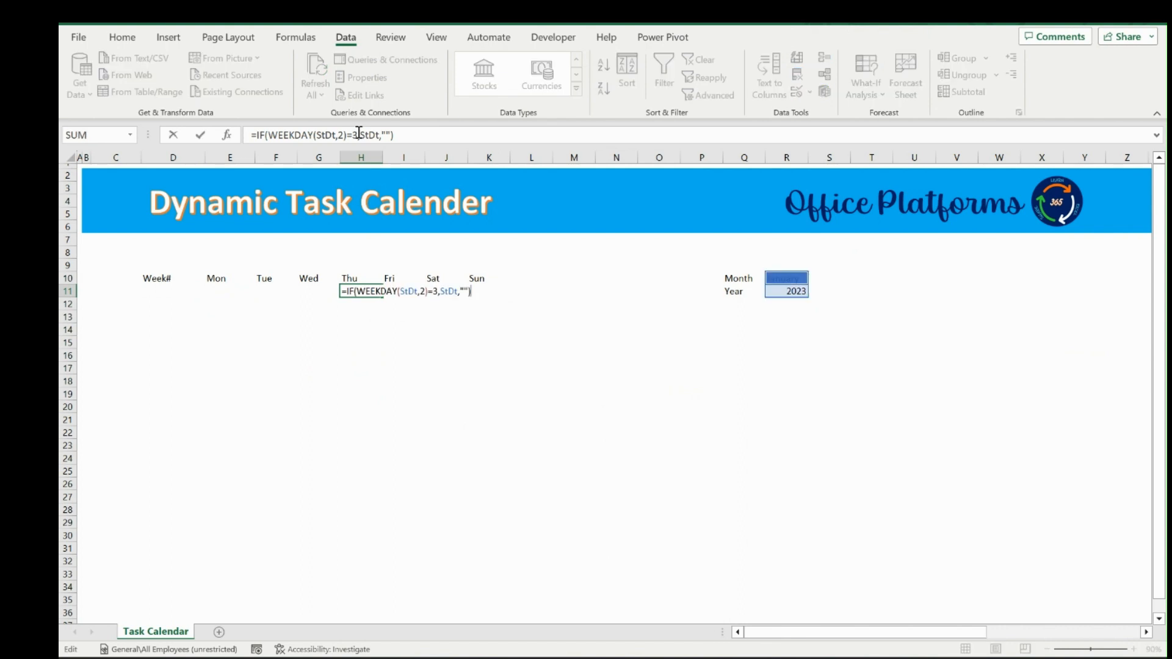
pyautogui.press('BackSpace')
pyautogui.press('Escape')
pyautogui.click(359, 135)
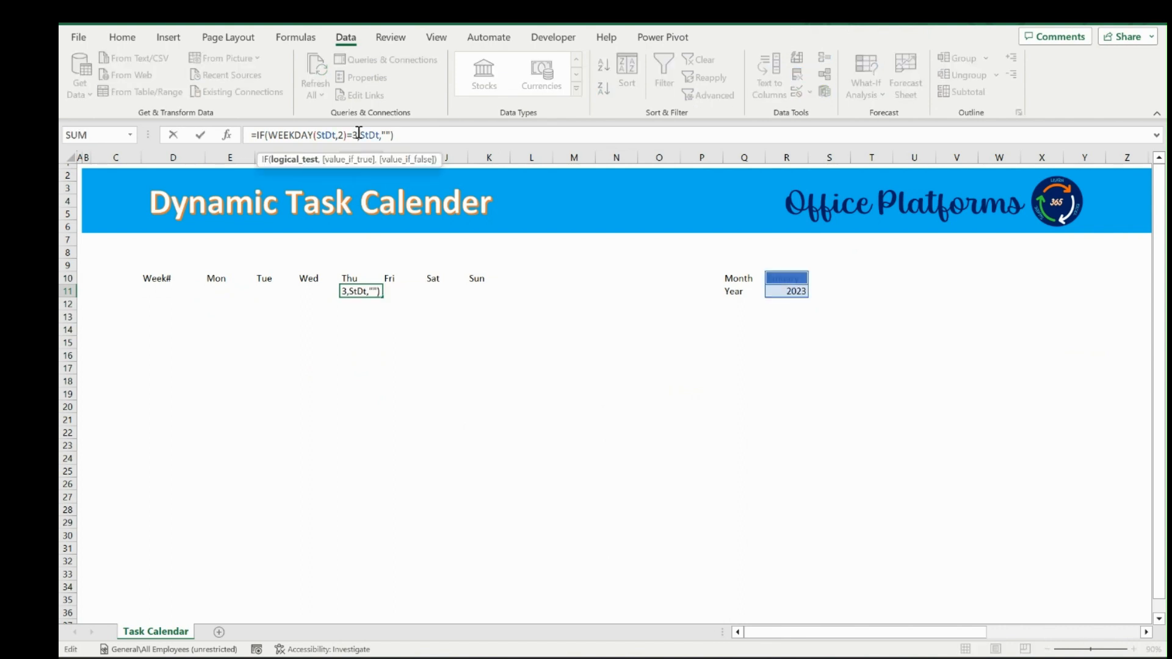
pyautogui.press('BackSpace')
pyautogui.write('4')
pyautogui.press('Tab')
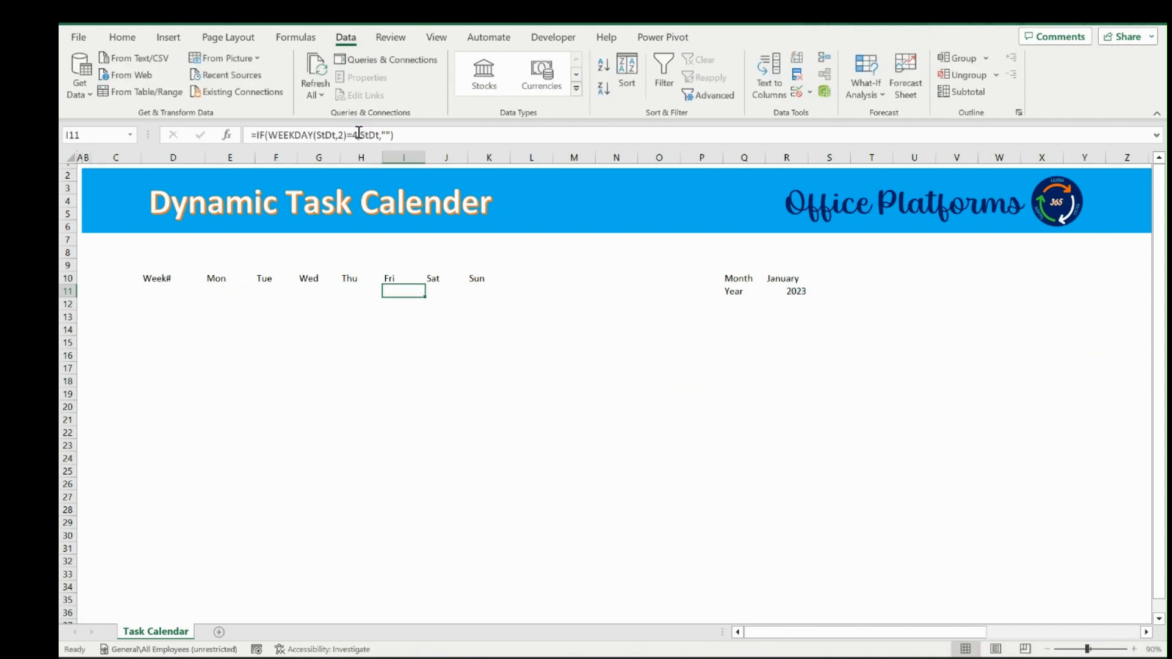
pyautogui.click(358, 133)
pyautogui.press('BackSpace')
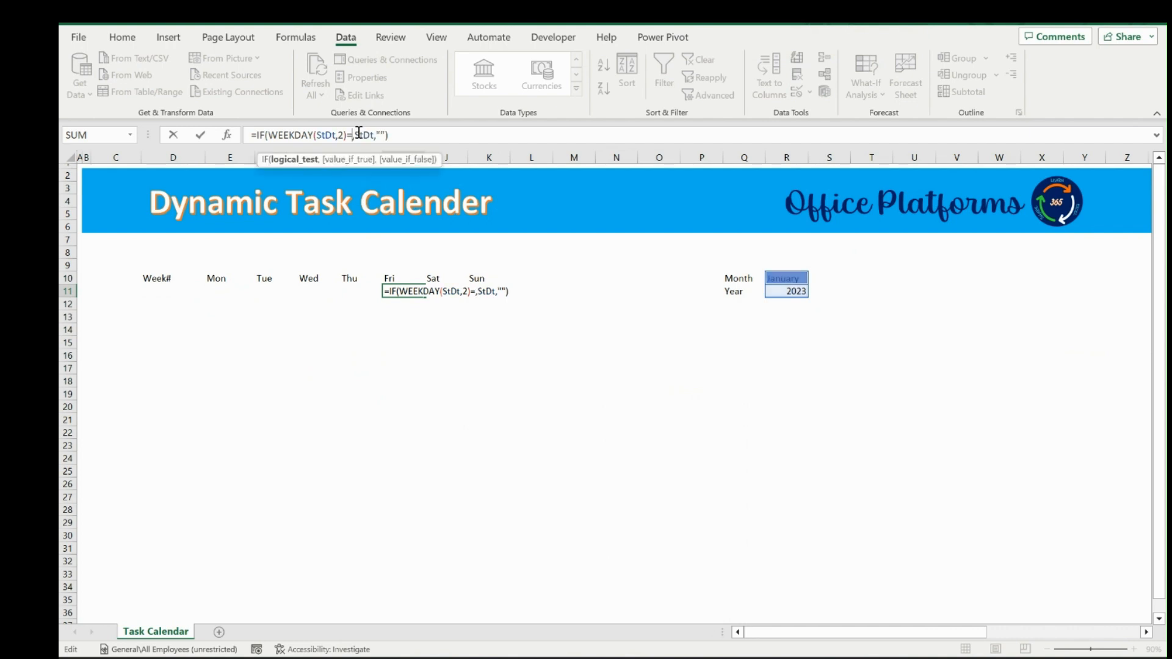
pyautogui.write('5')
pyautogui.press('Tab')
# Extend the weekday formula into J11 and K11, setting the tested number to 6 for Sat and 7 for Sun
pyautogui.hotkey('ctrl', 'r')
pyautogui.press('F2')
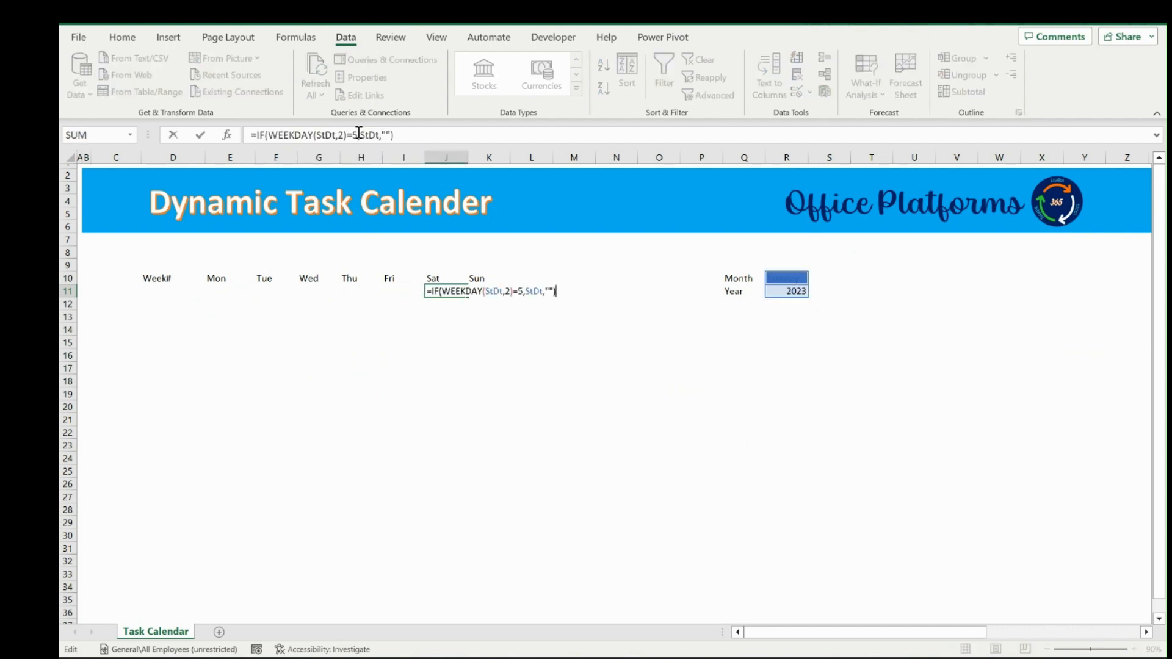
pyautogui.click(359, 133)
pyautogui.press('BackSpace')
pyautogui.write('6')
pyautogui.press('Tab')
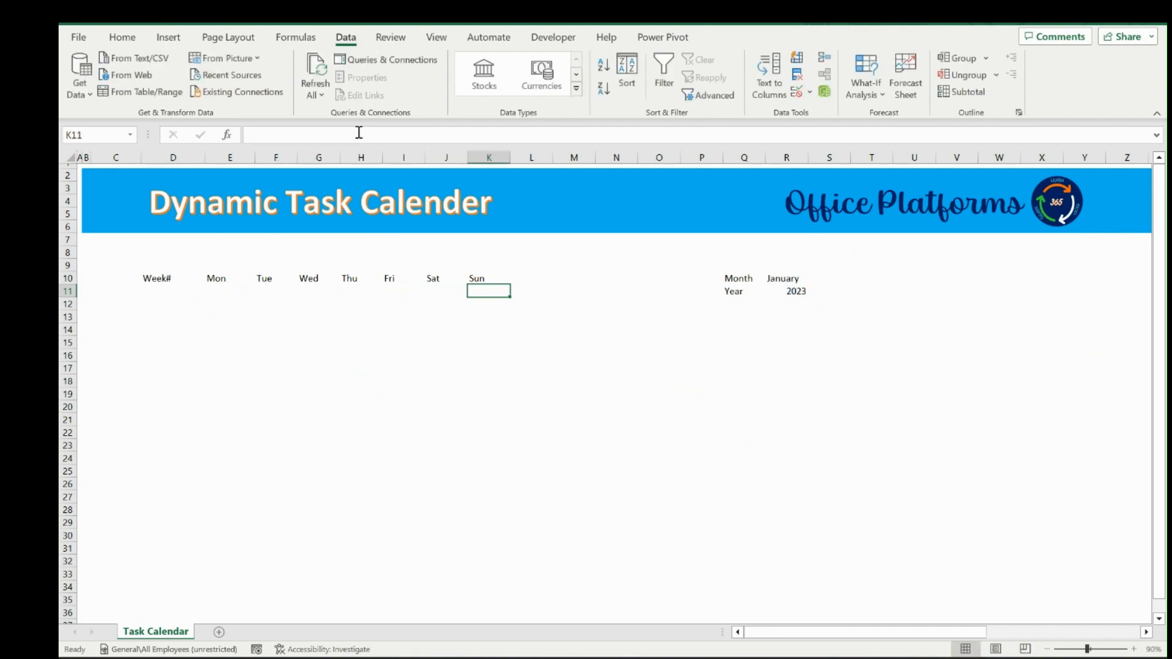
pyautogui.press('F2')
pyautogui.click(359, 133)
pyautogui.press('BackSpace')
pyautogui.write('7')
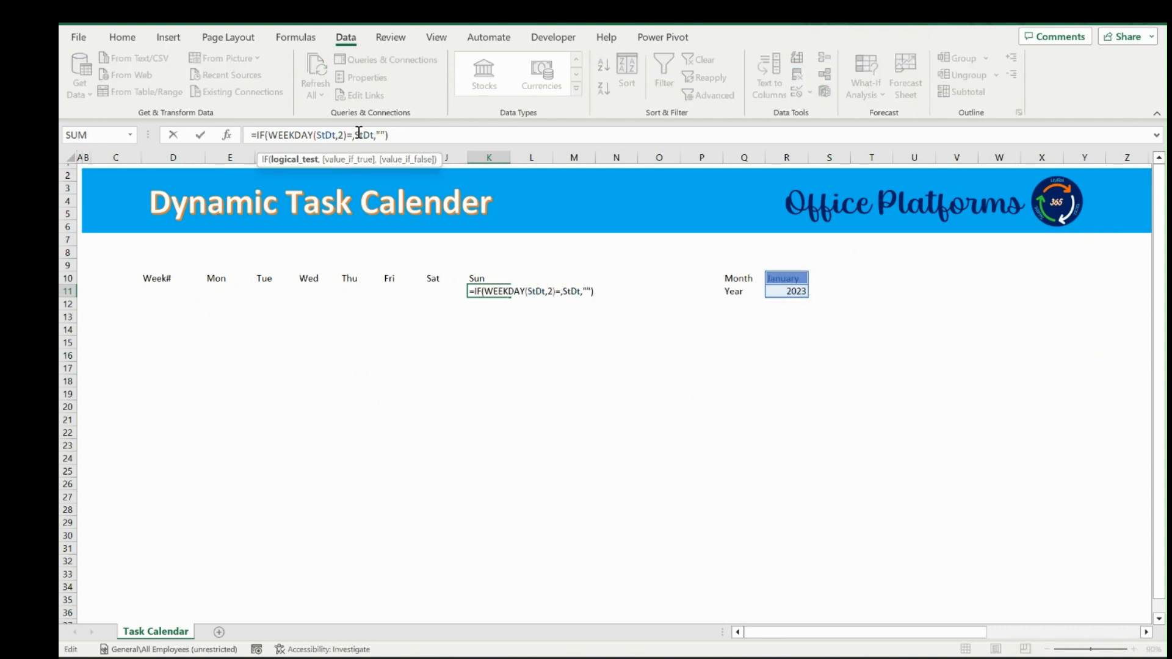
pyautogui.press('Return')
# Review the weekday formulas across row 11 from Tue to Sun and back to the Week# column
pyautogui.press('Up')
pyautogui.press('Right')
pyautogui.press('Right')
pyautogui.press('Right')
pyautogui.press('Right')
pyautogui.press('Right')
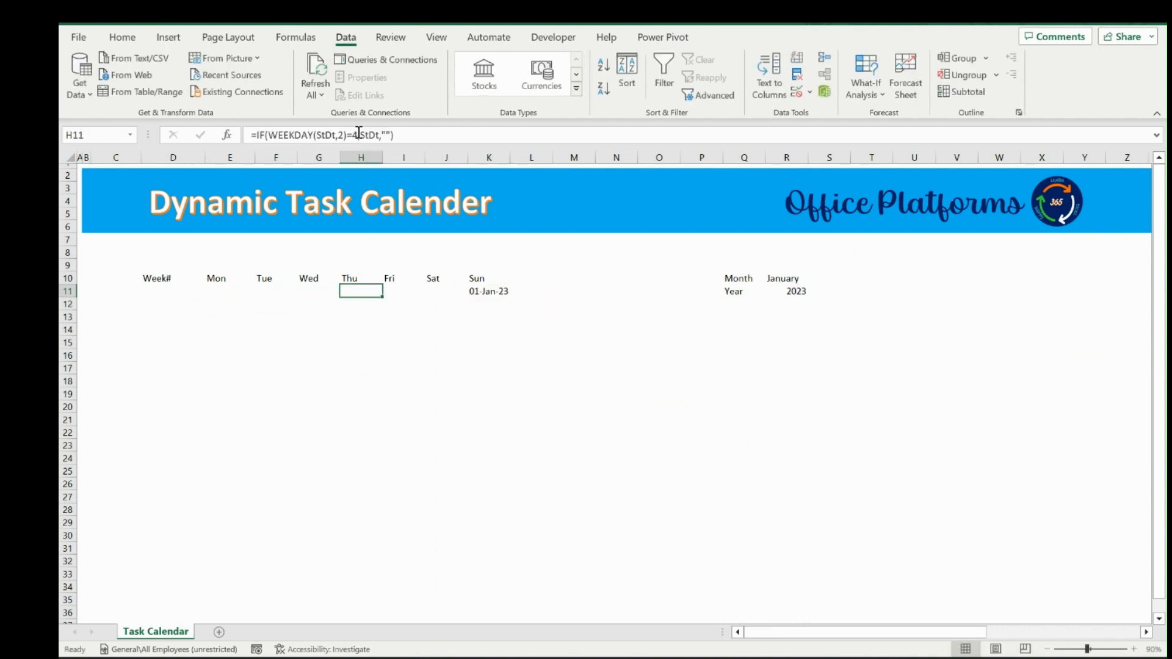
pyautogui.press('Left')
pyautogui.press('Left')
pyautogui.press('Left')
pyautogui.press('Left')
pyautogui.press('Left')
pyautogui.press('Left')
pyautogui.press('Left')
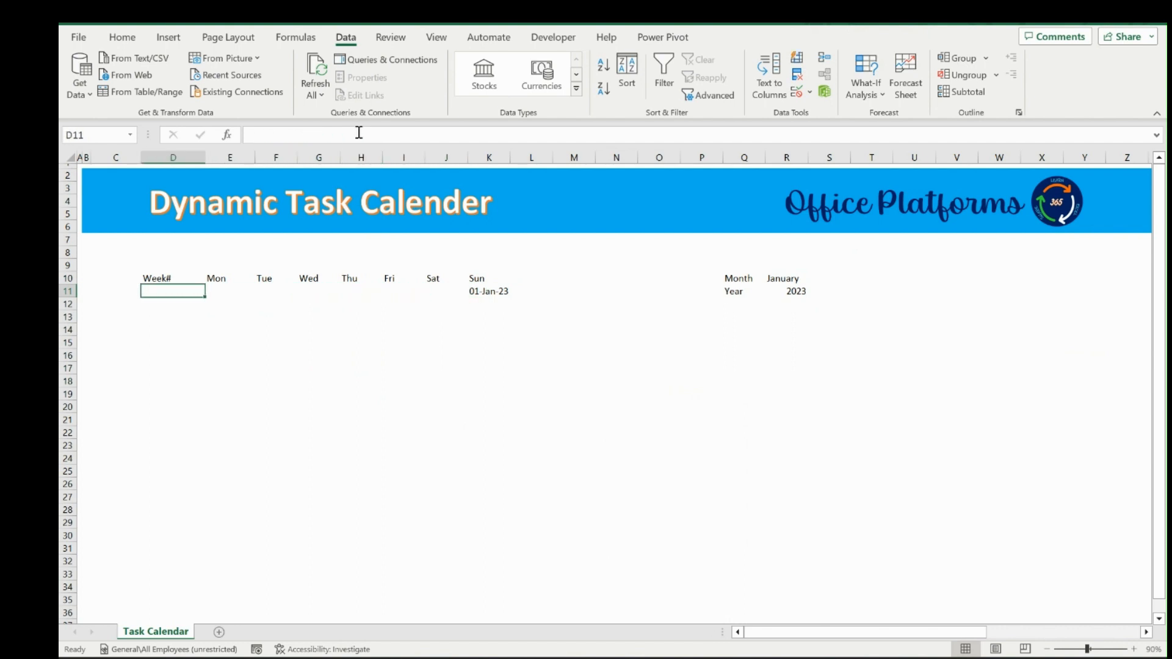
# Enter =WEEKNUM(StDt,2) in D11 under Week#, with weeks beginning on Monday
pyautogui.write('=')
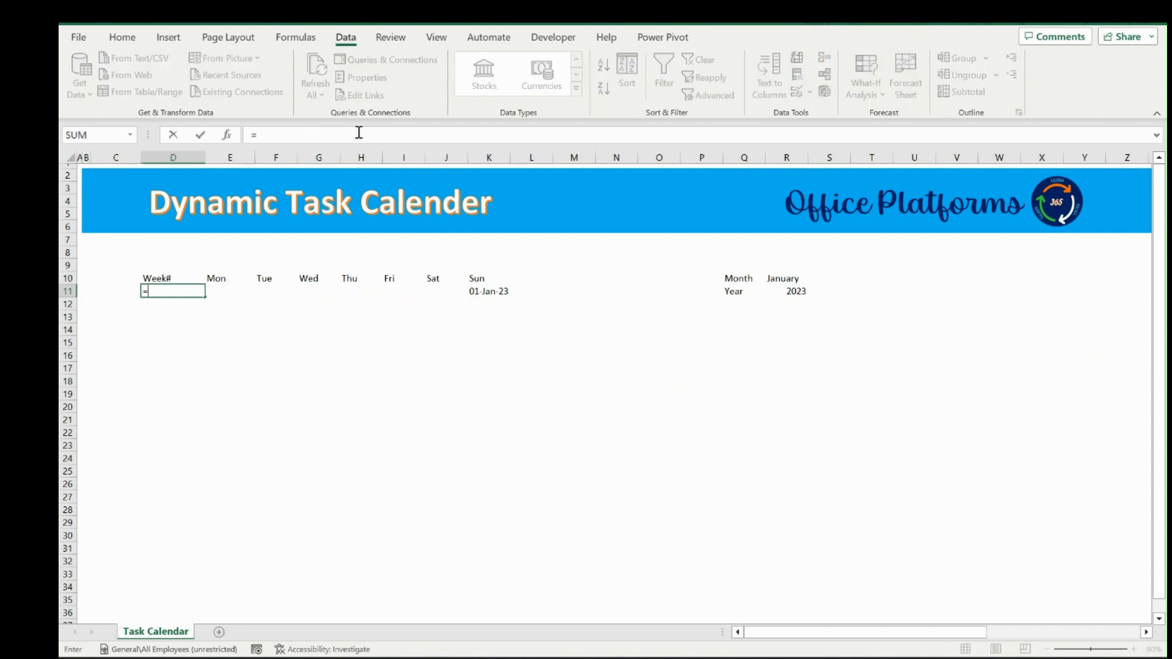
pyautogui.write('weekn')
pyautogui.press('Tab')
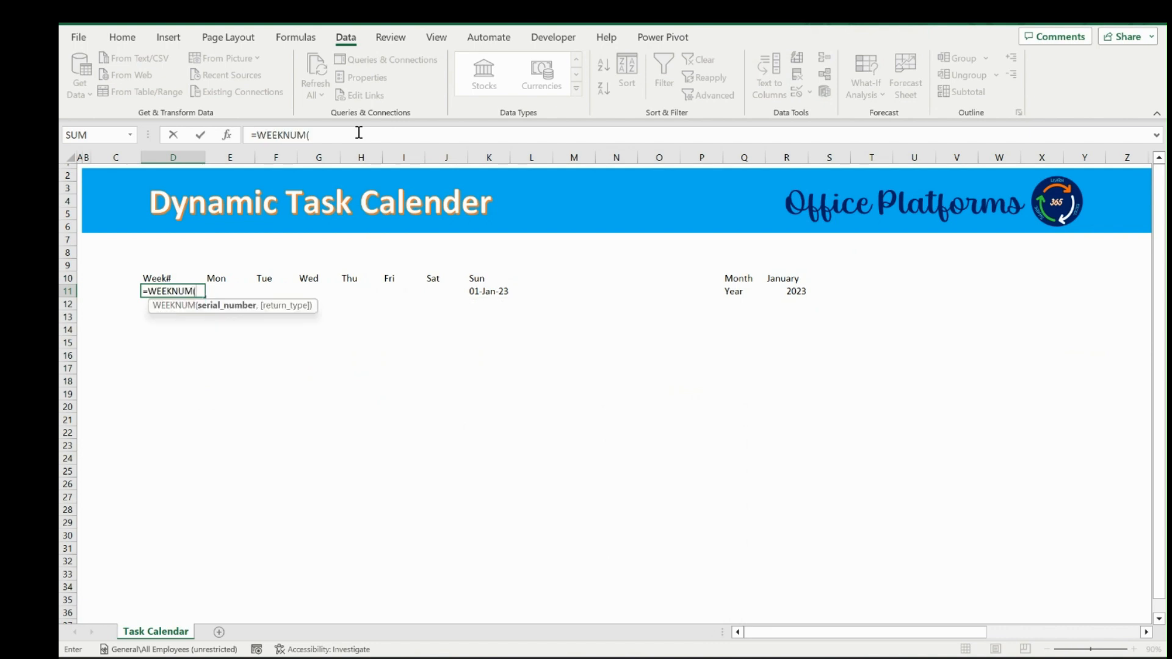
pyautogui.write('st')
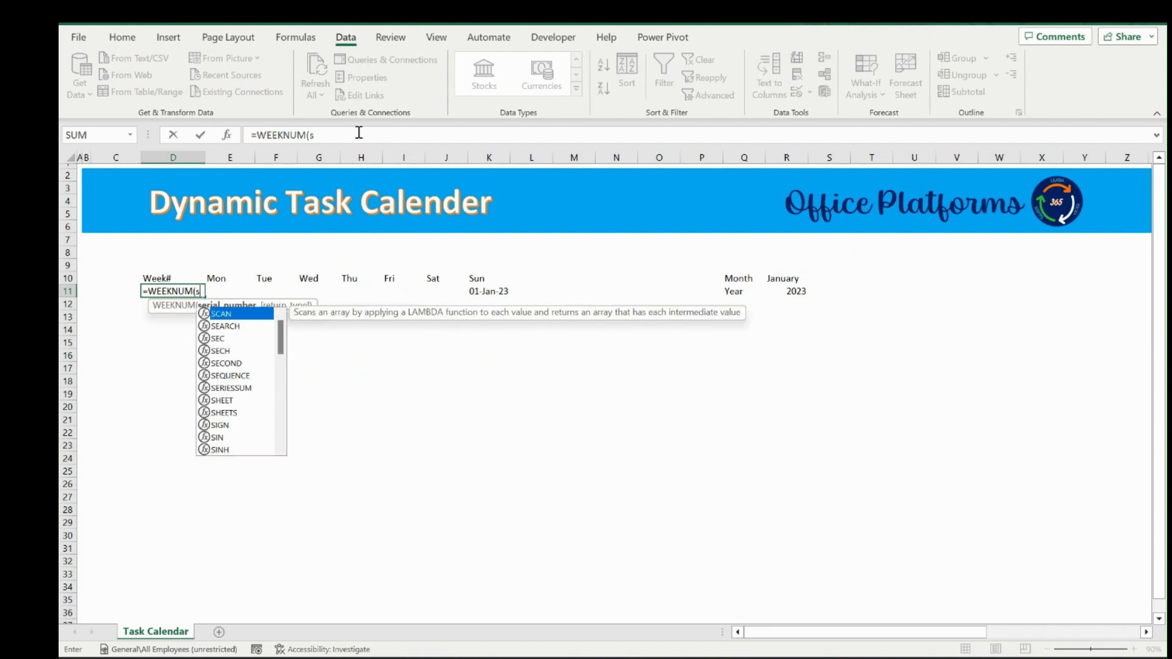
pyautogui.press('Down')
pyautogui.press('Down')
pyautogui.press('Down')
pyautogui.press('Down')
pyautogui.press('Down')
pyautogui.press('Tab')
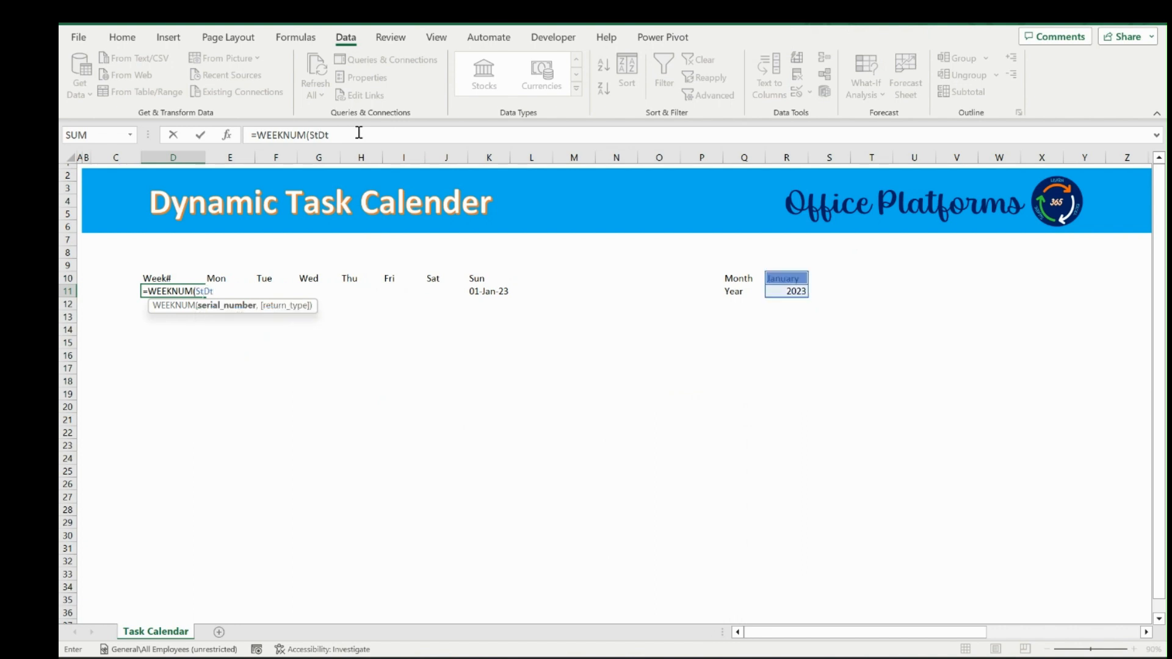
pyautogui.write(',')
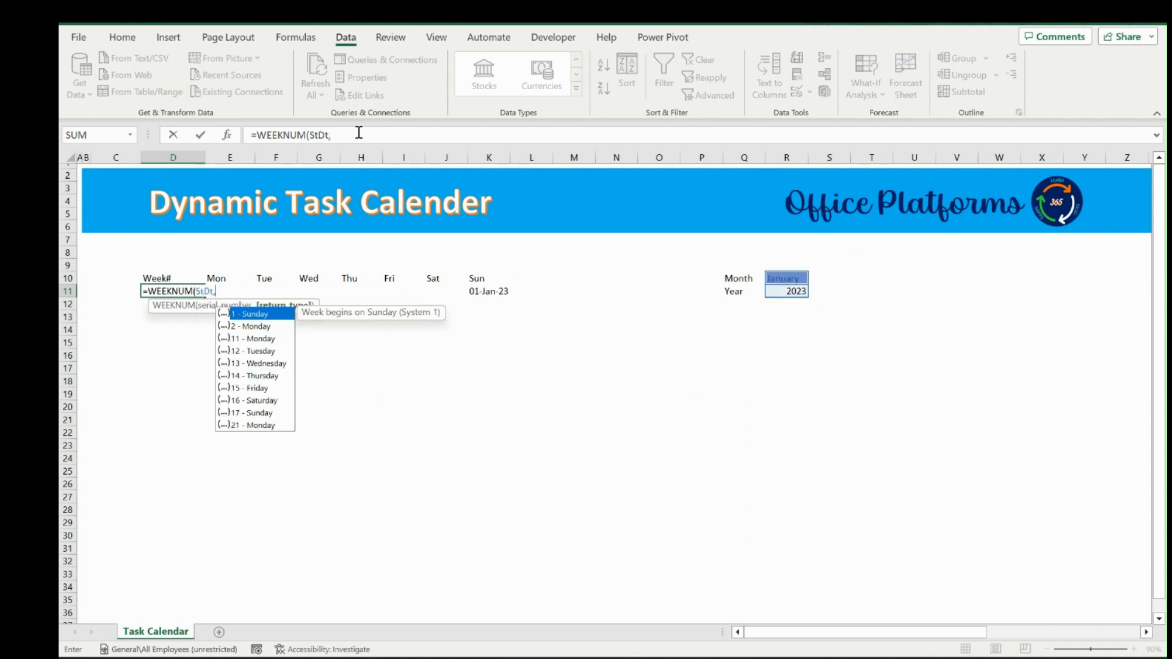
pyautogui.press('Down')
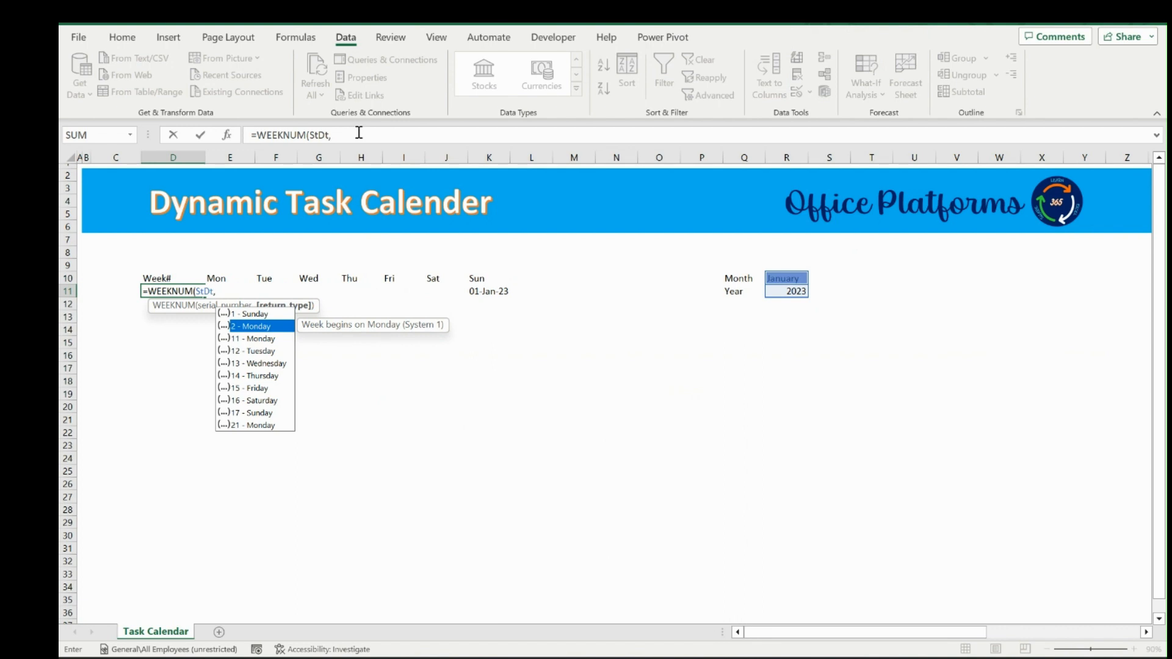
pyautogui.write('2)')
pyautogui.press('Return')
pyautogui.press('Up')
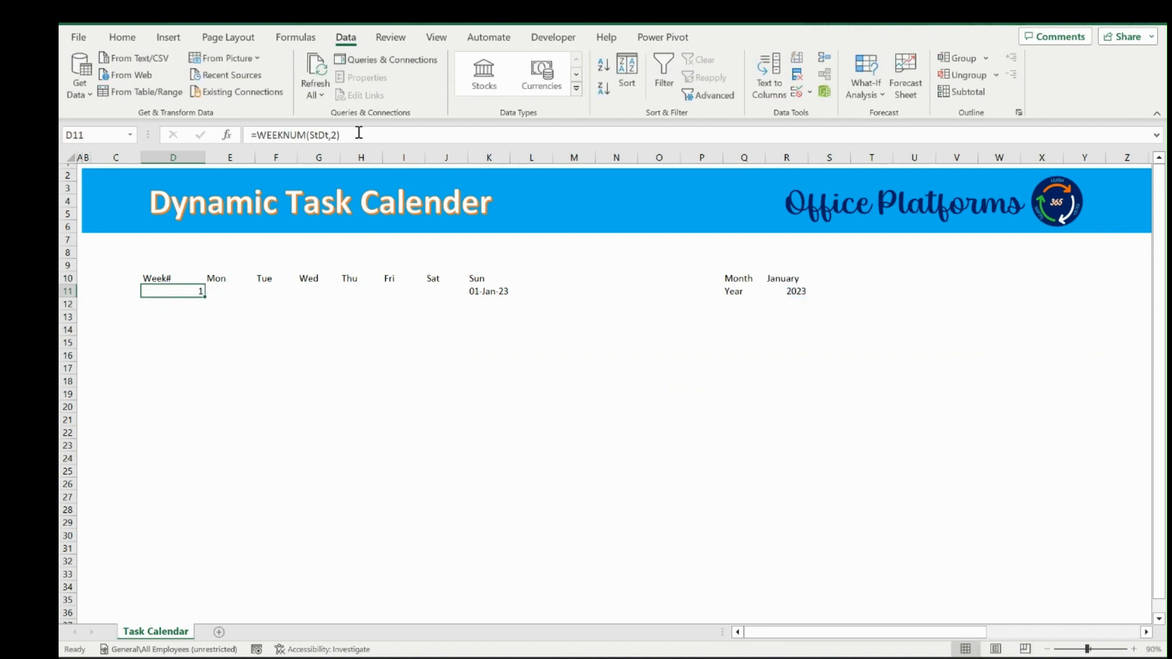
# Check the first calendar row's cells one by one, moving back and forth between D11 and K11
pyautogui.press('Right')
pyautogui.press('Right')
pyautogui.press('Right')
pyautogui.press('Right')
pyautogui.press('Right')
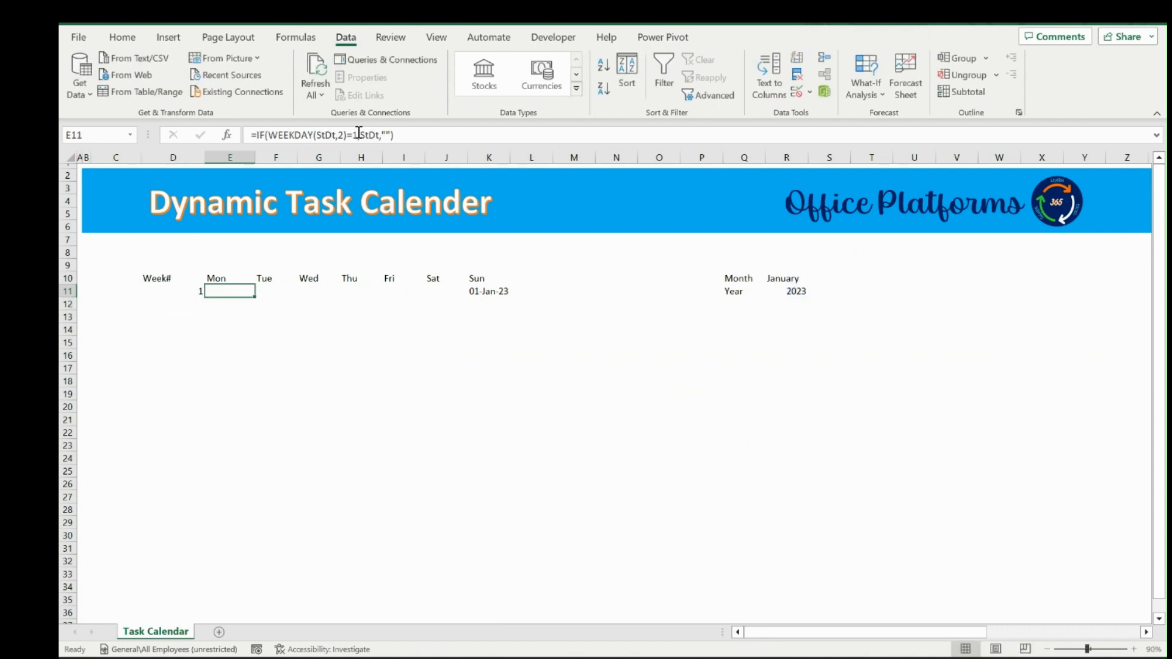
pyautogui.press('Right')
pyautogui.press('Right')
pyautogui.press('Left')
pyautogui.press('Left')
pyautogui.press('Left')
pyautogui.press('Left')
pyautogui.press('Left')
pyautogui.press('Left')
pyautogui.press('Right')
pyautogui.press('Right')
pyautogui.press('Right')
pyautogui.press('Right')
pyautogui.press('Right')
pyautogui.press('Right')
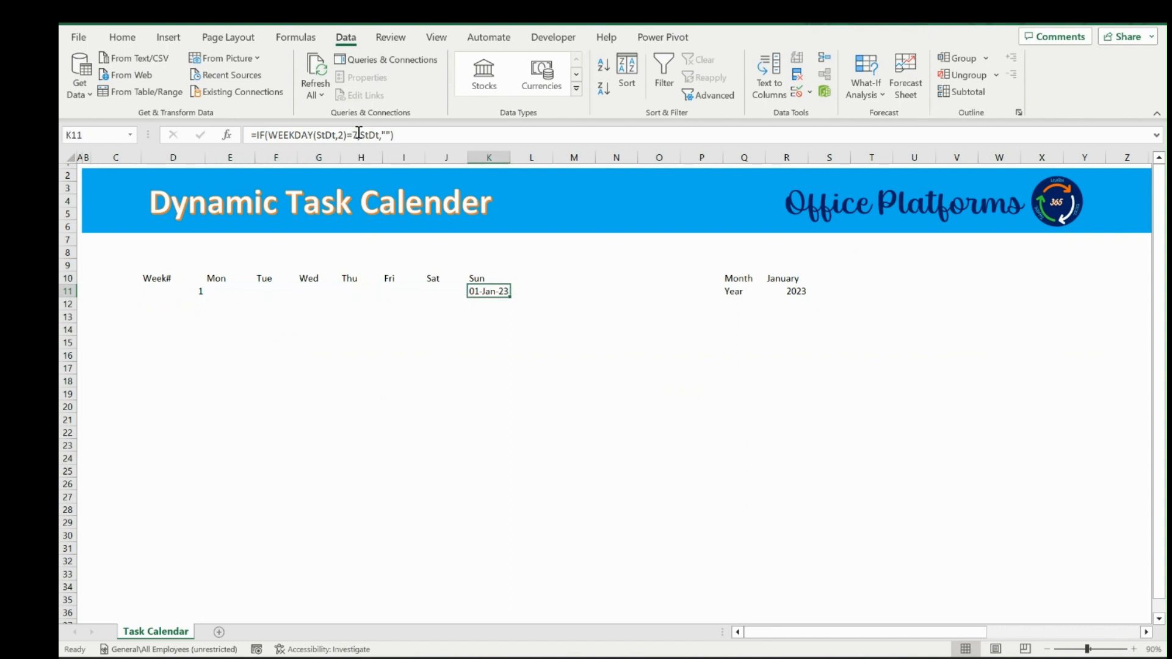
# Enter =K11 in E12 to link the second week's Monday to the first week's Sunday
pyautogui.press('Down')
pyautogui.press('Left')
pyautogui.press('Left')
pyautogui.press('Left')
pyautogui.press('Left')
pyautogui.press('Left')
pyautogui.press('Left')
pyautogui.write('=')
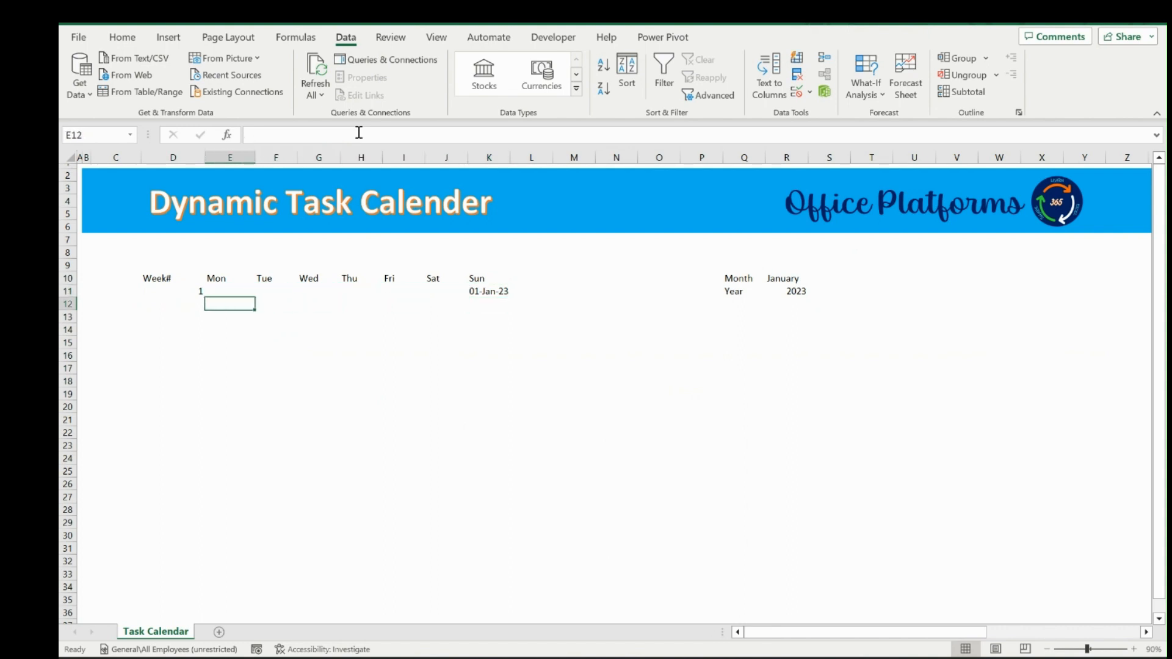
pyautogui.press('Up')
pyautogui.press('Right')
pyautogui.press('Right')
pyautogui.press('Right')
pyautogui.press('Right')
pyautogui.press('Right')
pyautogui.press('Right')
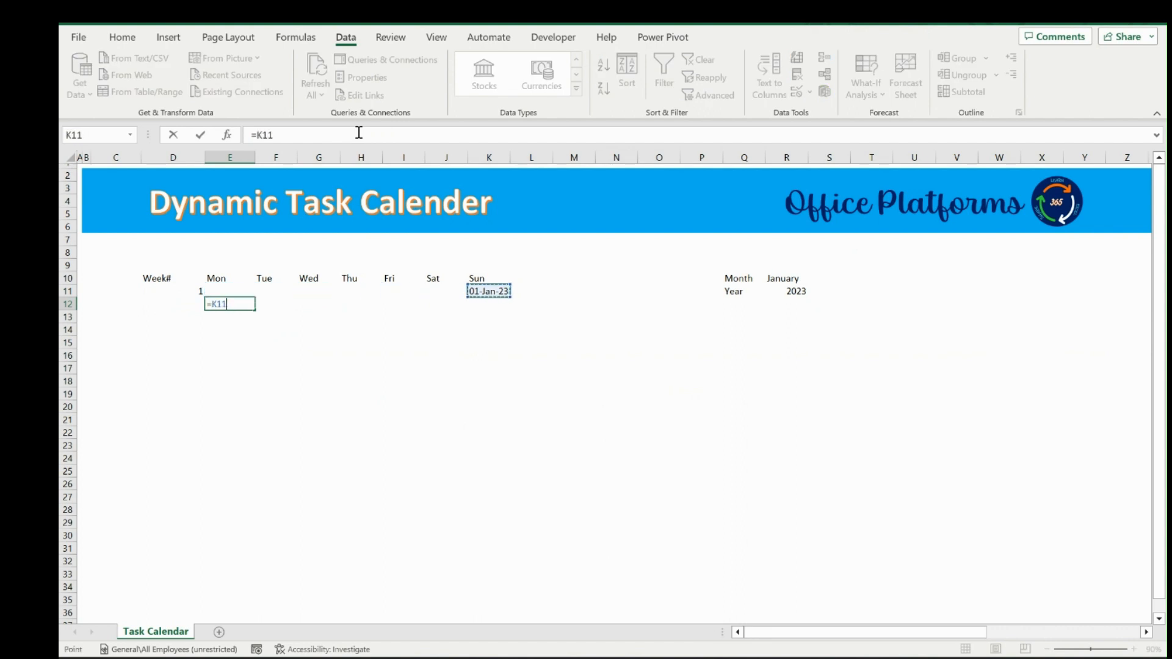
pyautogui.press('Return')
# Add one day to the Monday reference in E12, making the formula =K11+1
pyautogui.press('Up')
pyautogui.press('Right')
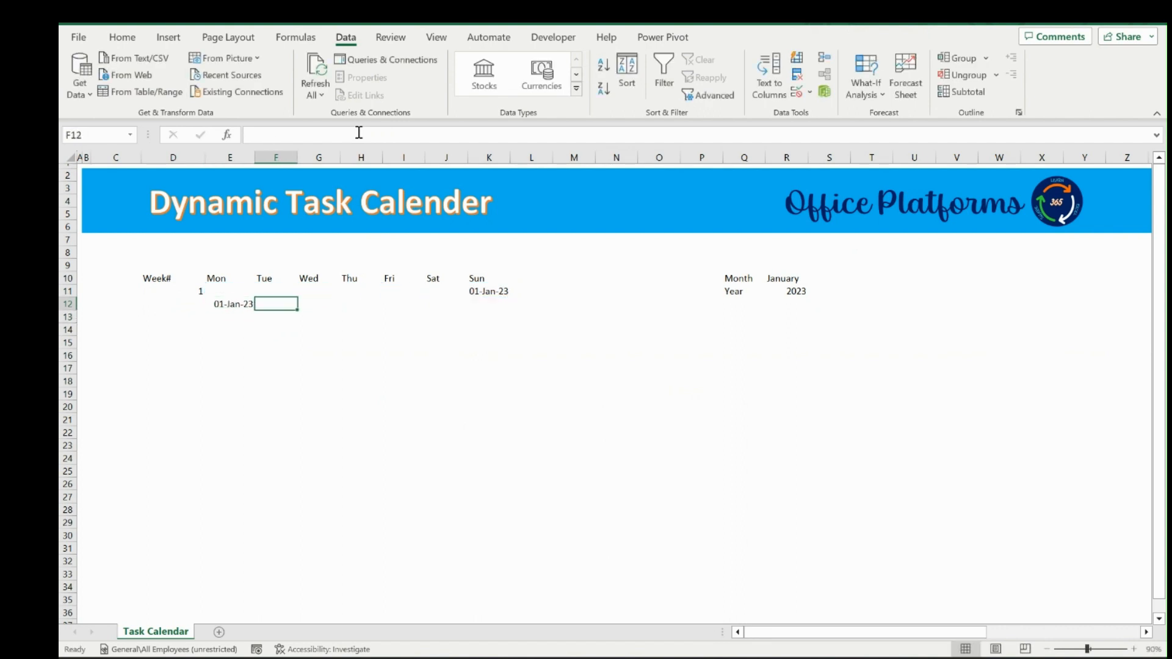
pyautogui.press('Left')
pyautogui.press('F2')
pyautogui.write('+1')
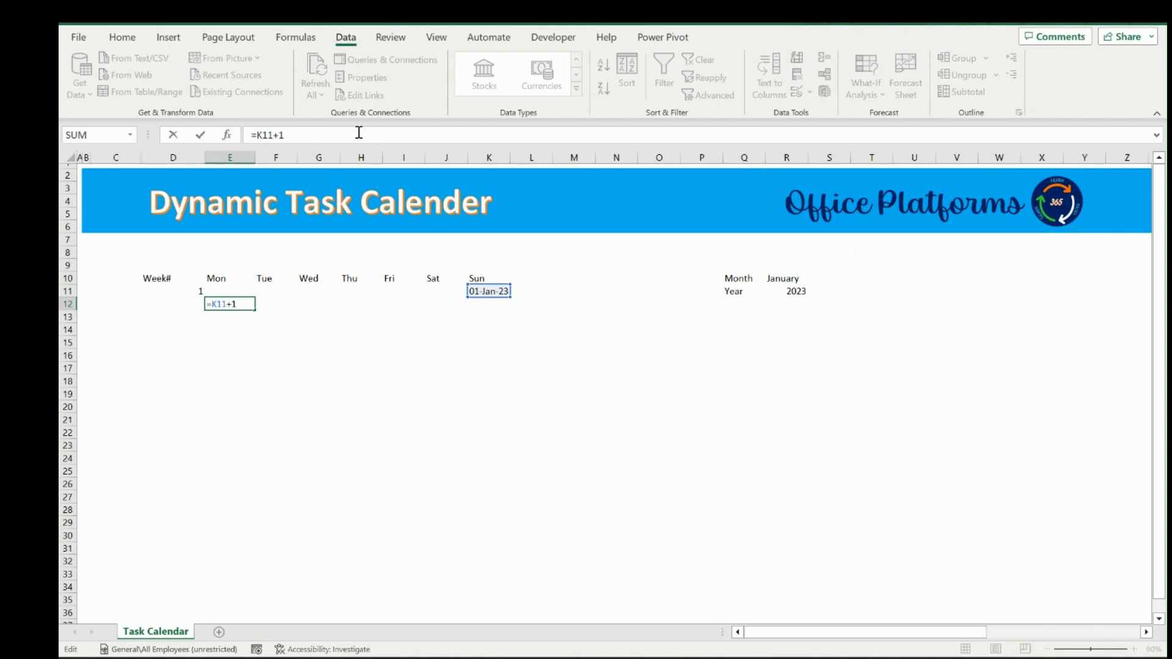
pyautogui.press('Return')
# Enter =E12+1 in F12 for the second week's Tuesday
pyautogui.press('Up')
pyautogui.hotkey('shift', 'Right')
pyautogui.hotkey('shift', 'Right')
pyautogui.hotkey('shift', 'Right')
pyautogui.hotkey('shift', 'Right')
pyautogui.hotkey('shift', 'Right')
pyautogui.press('Right')
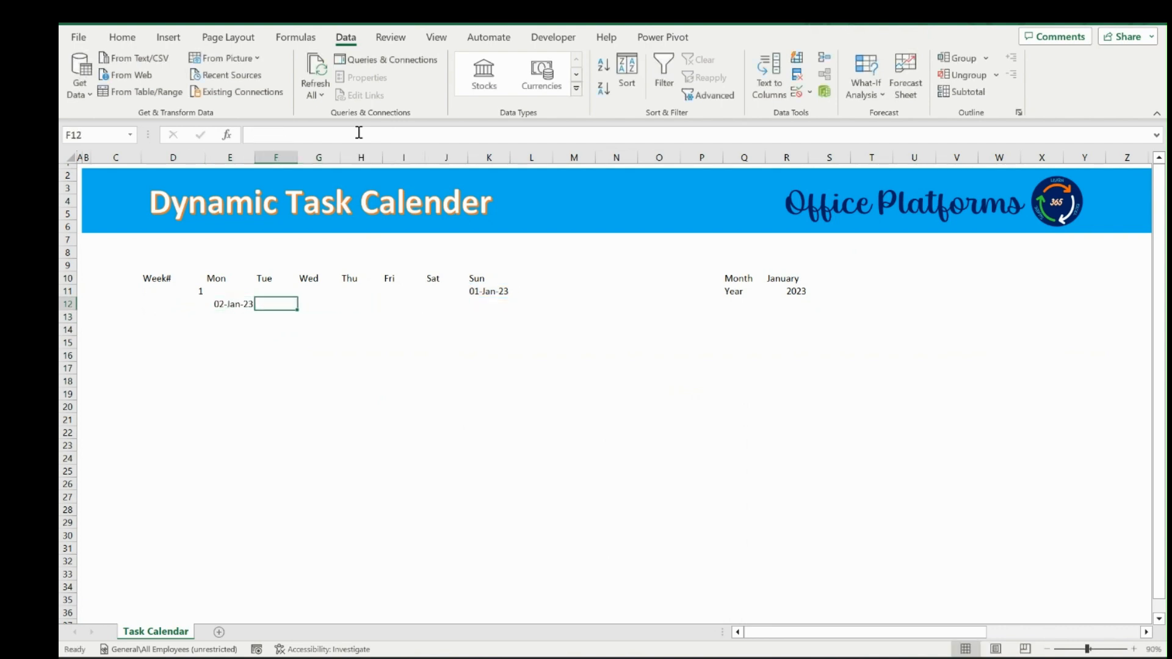
pyautogui.write('=E12+1')
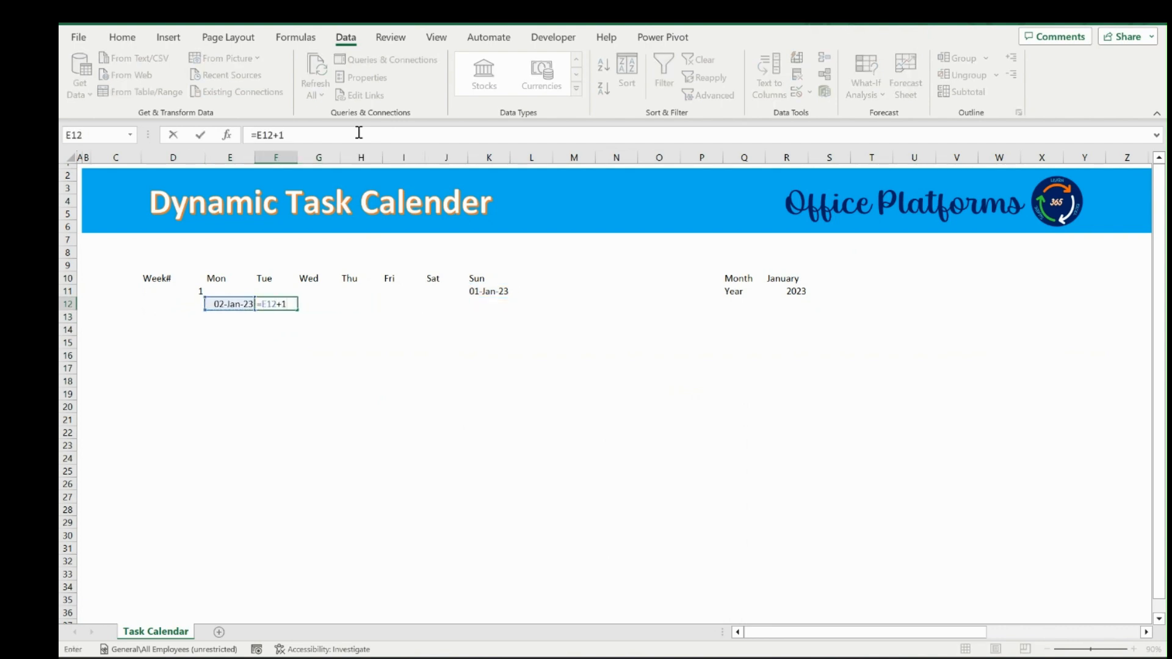
pyautogui.hotkey('ctrl', 'Return')
# Fill the F12 formula across to K12 to complete the second week
pyautogui.hotkey('shift', 'Right')
pyautogui.hotkey('shift', 'Right')
pyautogui.hotkey('shift', 'Right')
pyautogui.hotkey('shift', 'Right')
pyautogui.hotkey('shift', 'Right')
pyautogui.hotkey('ctrl', 'r')
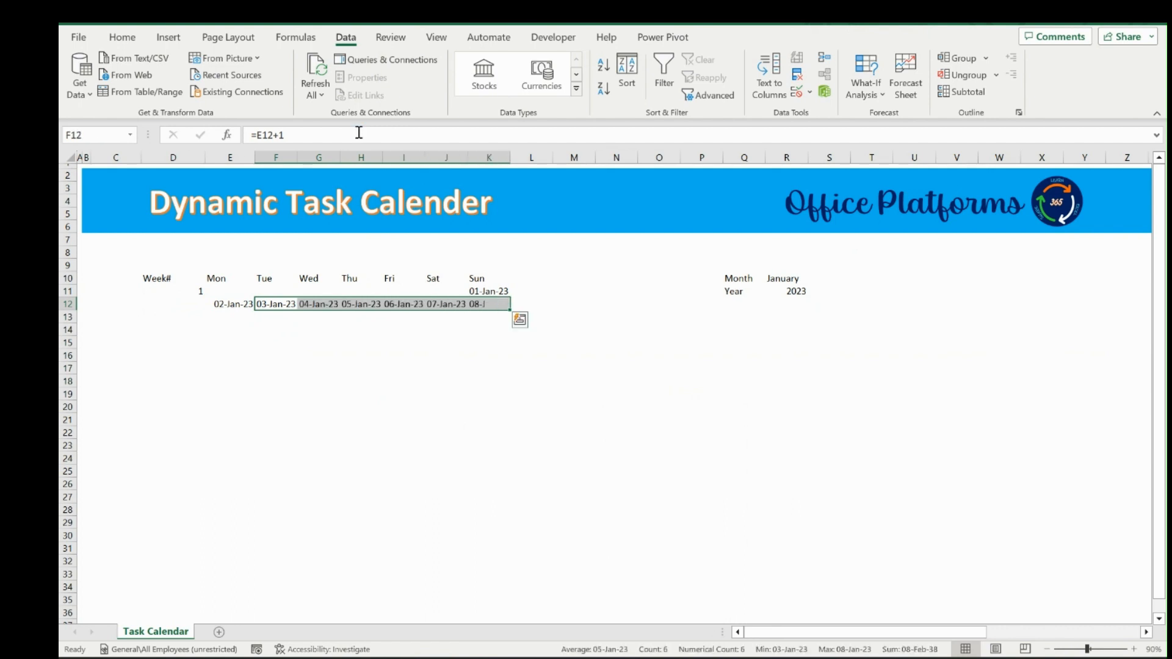
# Fill the Monday-to-Sunday formulas from row 12 down into E13:K13
pyautogui.press('Down')
pyautogui.press('Left')
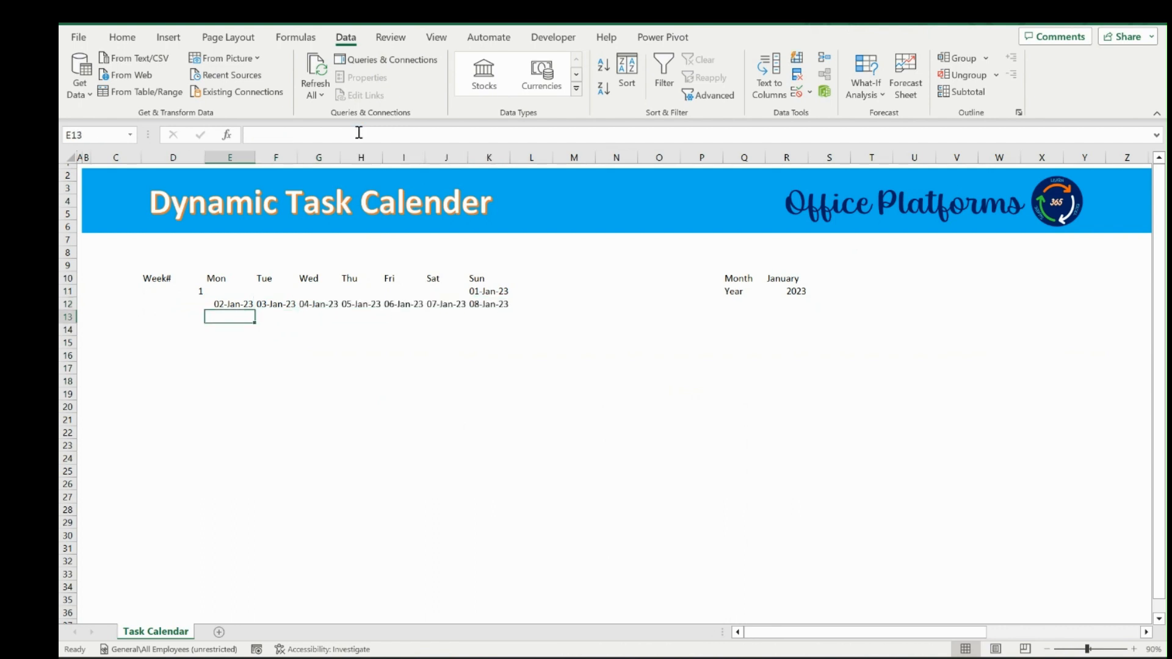
pyautogui.hotkey('ctrl', 'd')
pyautogui.press('Up')
pyautogui.press('Right')
pyautogui.hotkey('ctrl', 'shift', 'Right')
pyautogui.hotkey('shift', 'Down')
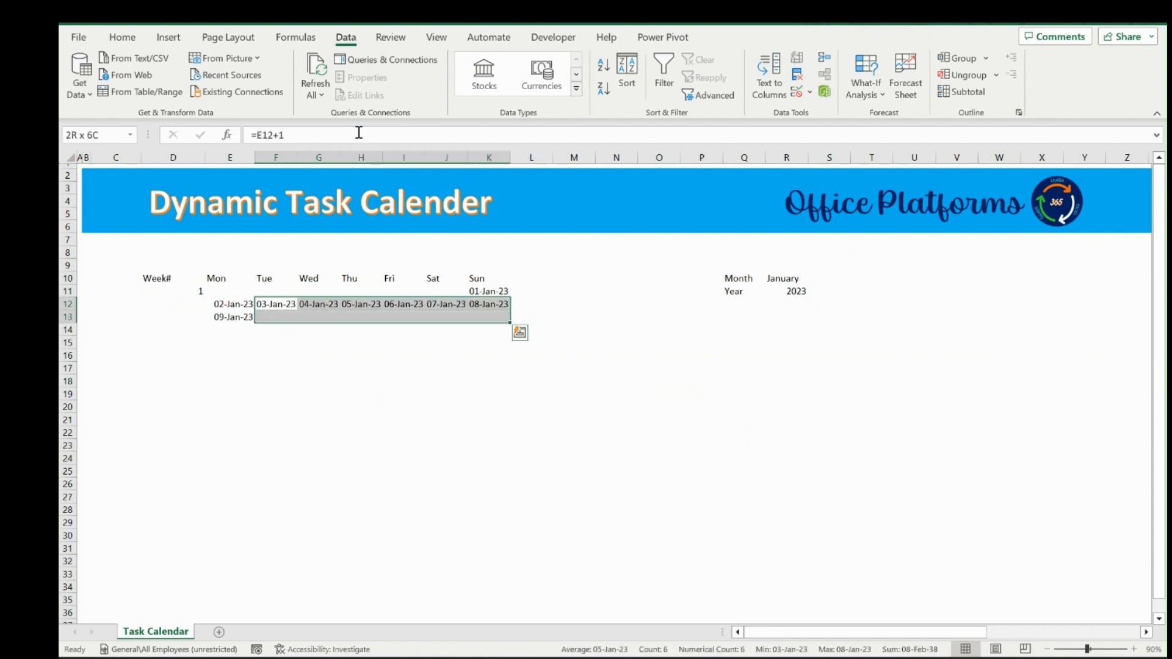
pyautogui.hotkey('ctrl', 'd')
# Fill the Monday-to-Sunday formulas from row 13 down into E14:K14
pyautogui.press('Down')
pyautogui.press('Left')
pyautogui.press('Down')
pyautogui.hotkey('ctrl', 'd')
pyautogui.press('Right')
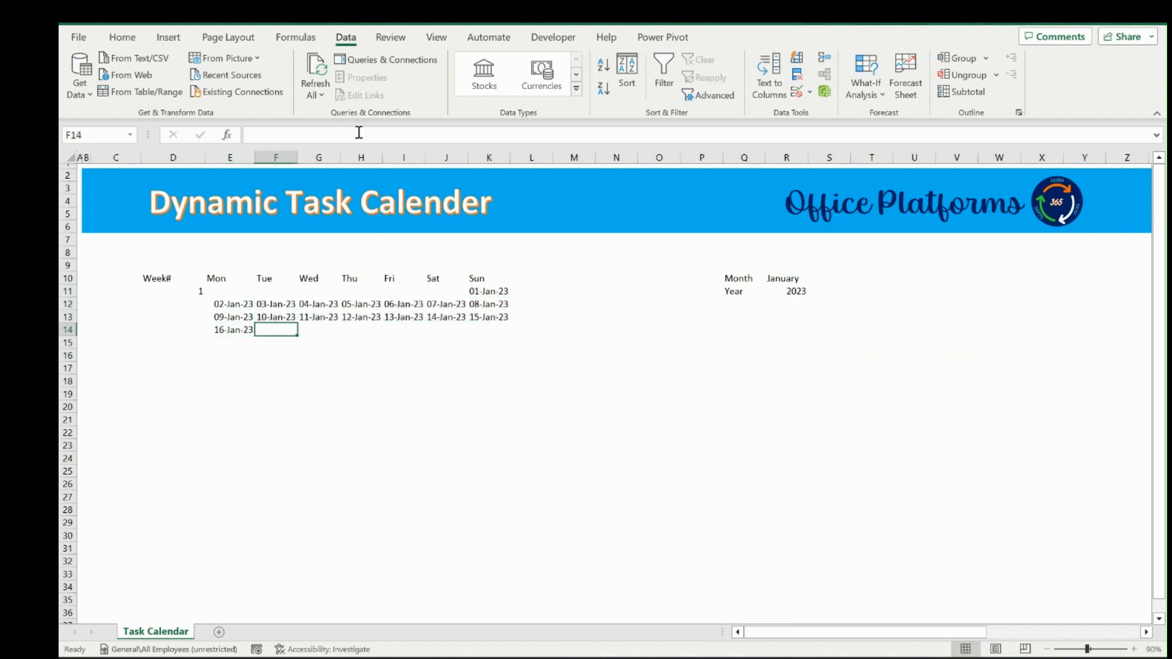
pyautogui.press('Up')
pyautogui.hotkey('ctrl', 'shift', 'Right')
pyautogui.hotkey('shift', 'Down')
pyautogui.hotkey('ctrl', 'd')
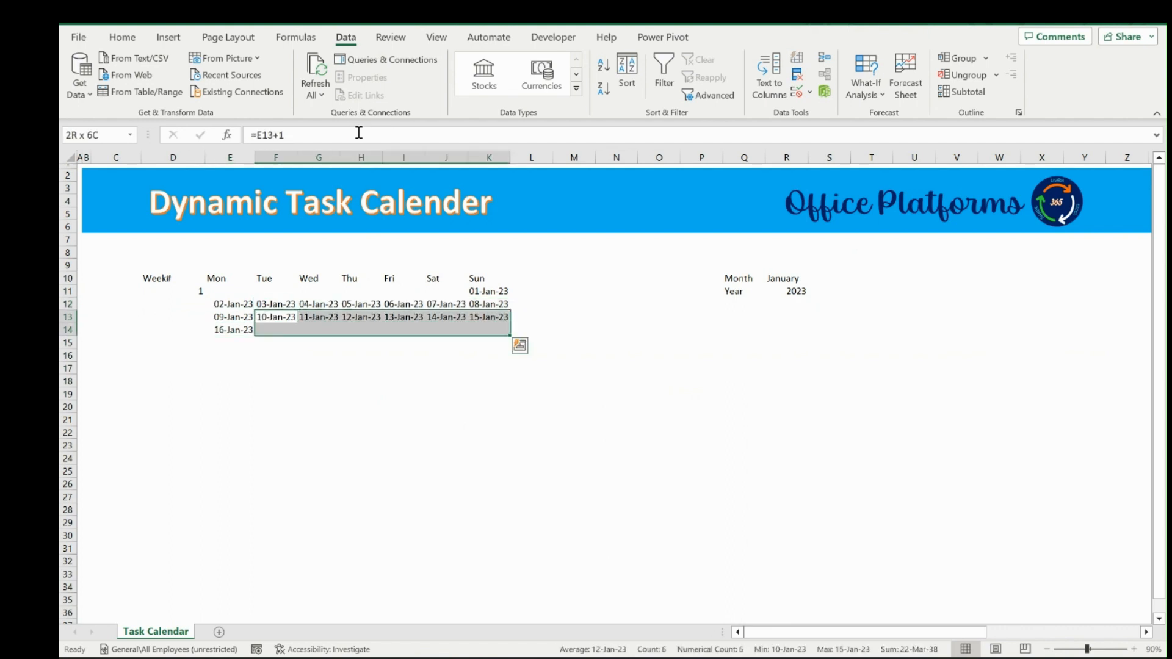
# Fill the date formulas of E14:K14 down into row 15
pyautogui.press('Down')
pyautogui.press('Left')
pyautogui.hotkey('ctrl', 'shift', 'Right')
pyautogui.hotkey('shift', 'Down')
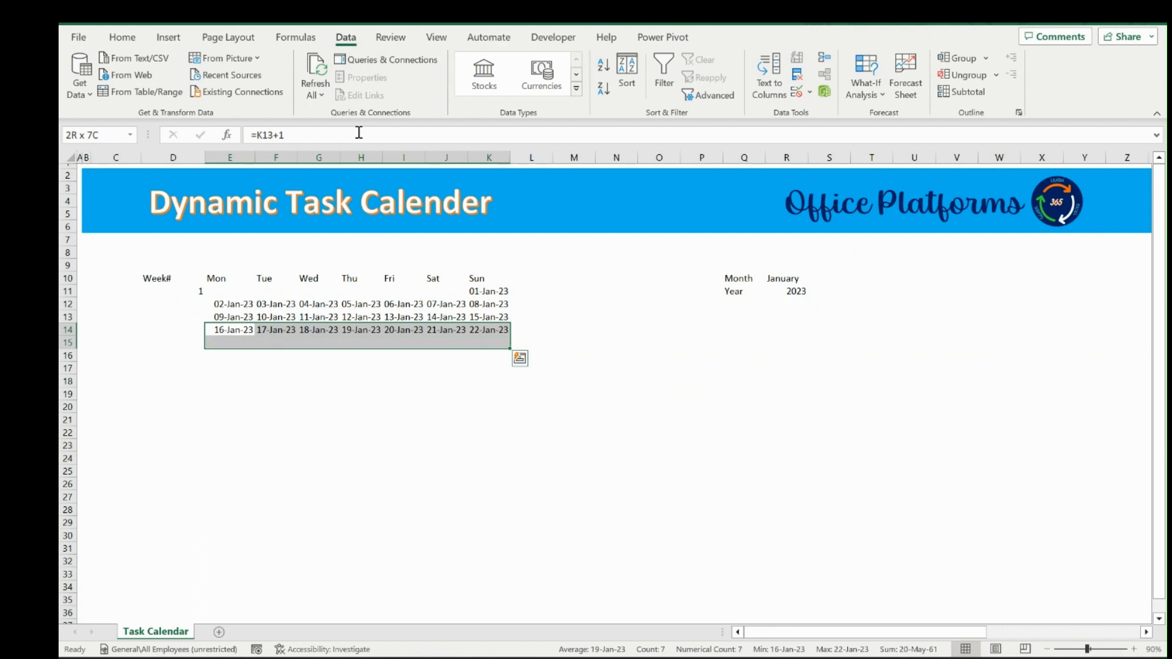
pyautogui.hotkey('ctrl', 'd')
pyautogui.press('Down')
pyautogui.hotkey('ctrl', 'shift', 'Right')
pyautogui.hotkey('ctrl', 'shift', 'Down')
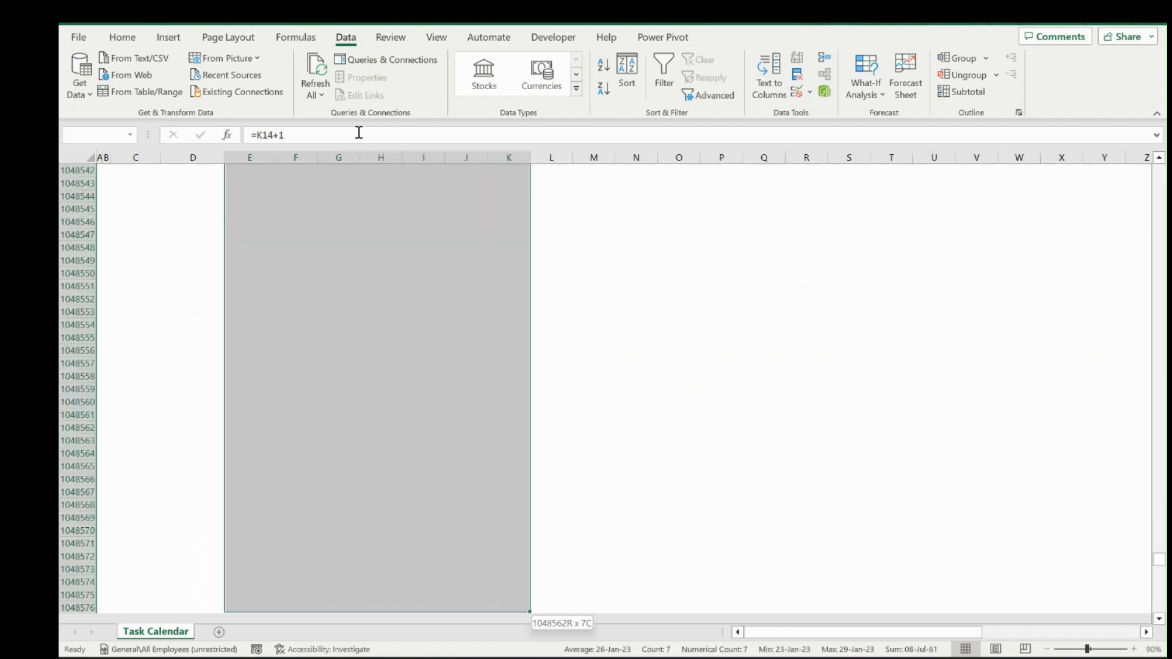
pyautogui.press('Up')
pyautogui.hotkey('ctrl', 'Up')
pyautogui.hotkey('ctrl', 'Up')
pyautogui.hotkey('ctrl', 'Down')
pyautogui.hotkey('ctrl', 'Down')
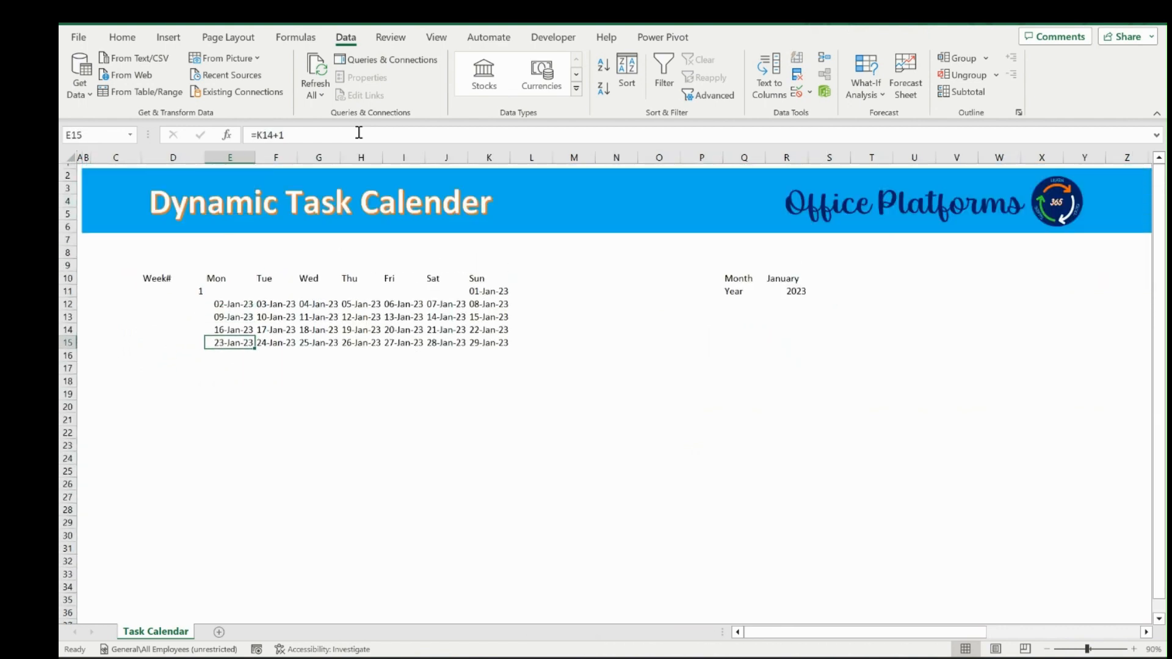
# Fill the date formulas of E15:K15 down into row 16 as the sixth calendar week
pyautogui.hotkey('ctrl', 'shift', 'Right')
pyautogui.hotkey('shift', 'Down')
pyautogui.hotkey('ctrl', 'd')
# Enter =D11+1 in D12 to calculate the second week number
pyautogui.press('Up')
pyautogui.press('Up')
pyautogui.press('Up')
pyautogui.press('Up')
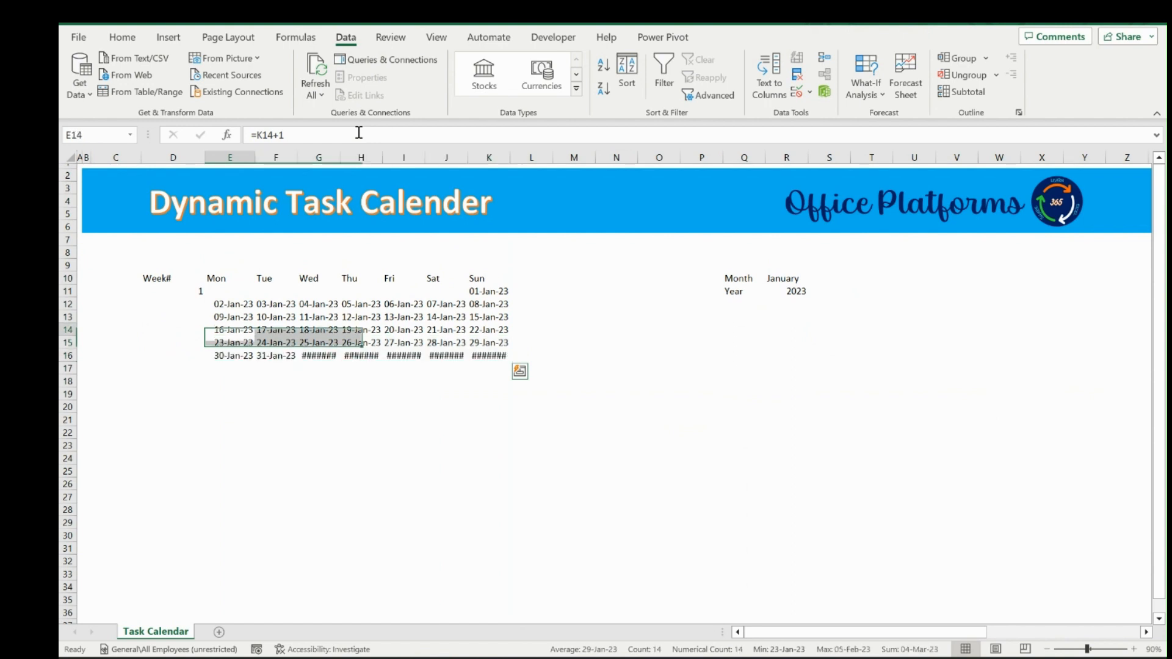
pyautogui.press('Down')
pyautogui.hotkey('ctrl', 'Down')
pyautogui.press('Left')
pyautogui.hotkey('ctrl', 'Up')
pyautogui.press('Down')
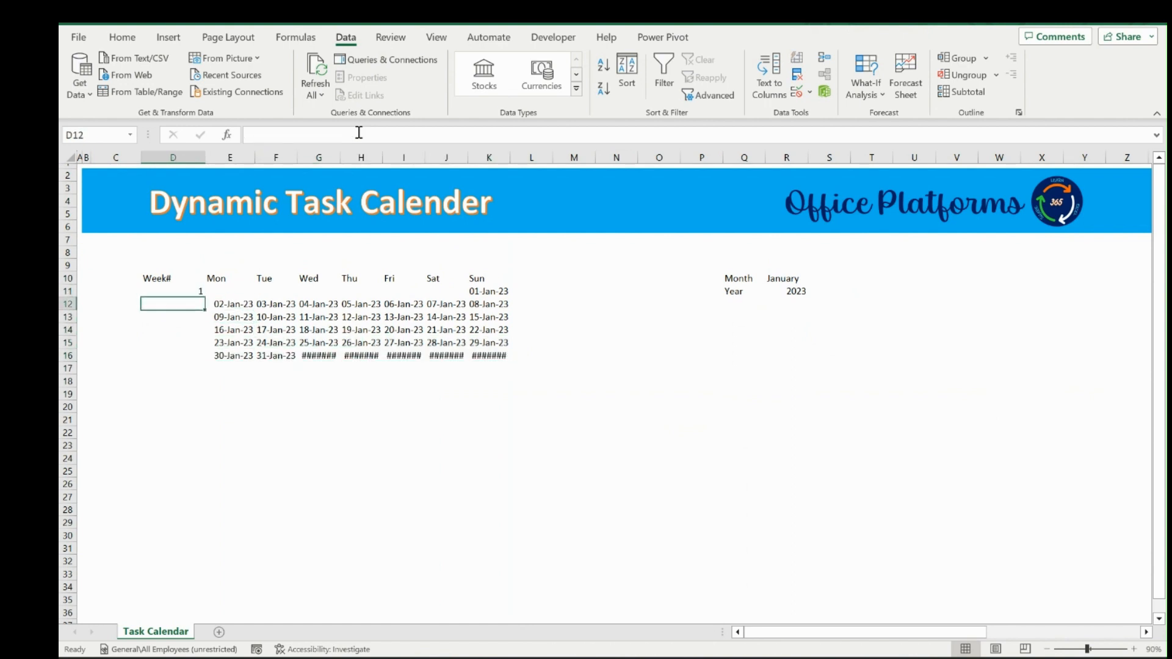
pyautogui.write('=')
pyautogui.press('Up')
pyautogui.write('+1')
pyautogui.press('Return')
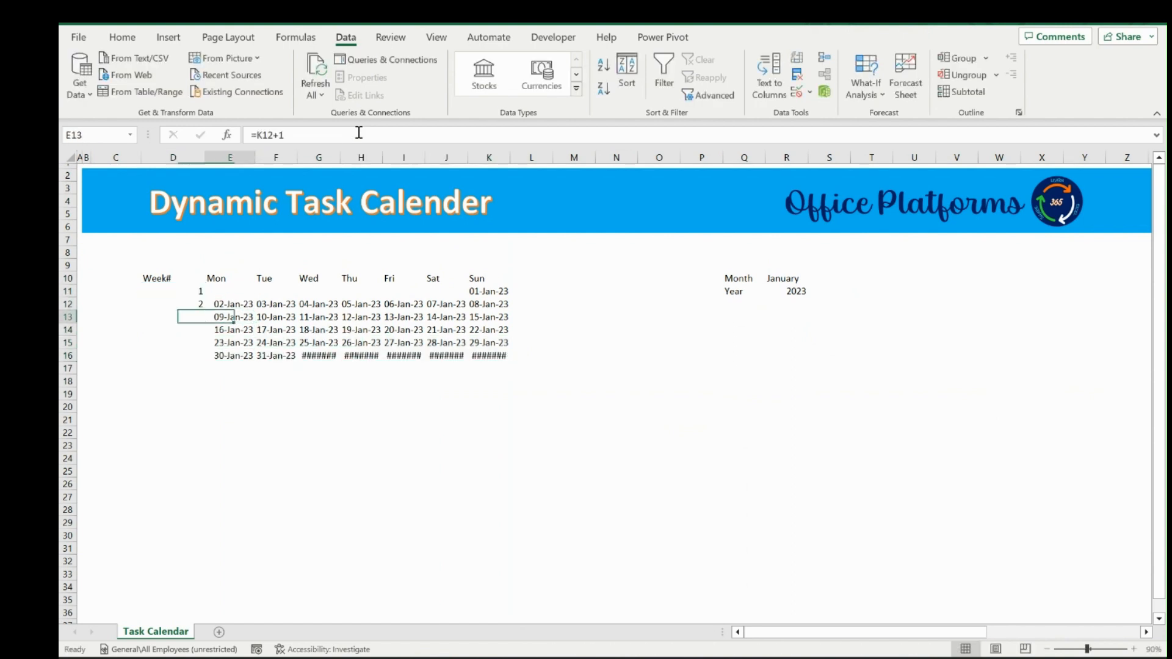
# Fill the week number formula from D12 down to D16
pyautogui.press('Right')
pyautogui.hotkey('ctrl', 'Down')
pyautogui.press('Left')
pyautogui.hotkey('ctrl', 'shift', 'Up')
pyautogui.hotkey('ctrl', 'd')
pyautogui.press('Down')
pyautogui.press('Down')
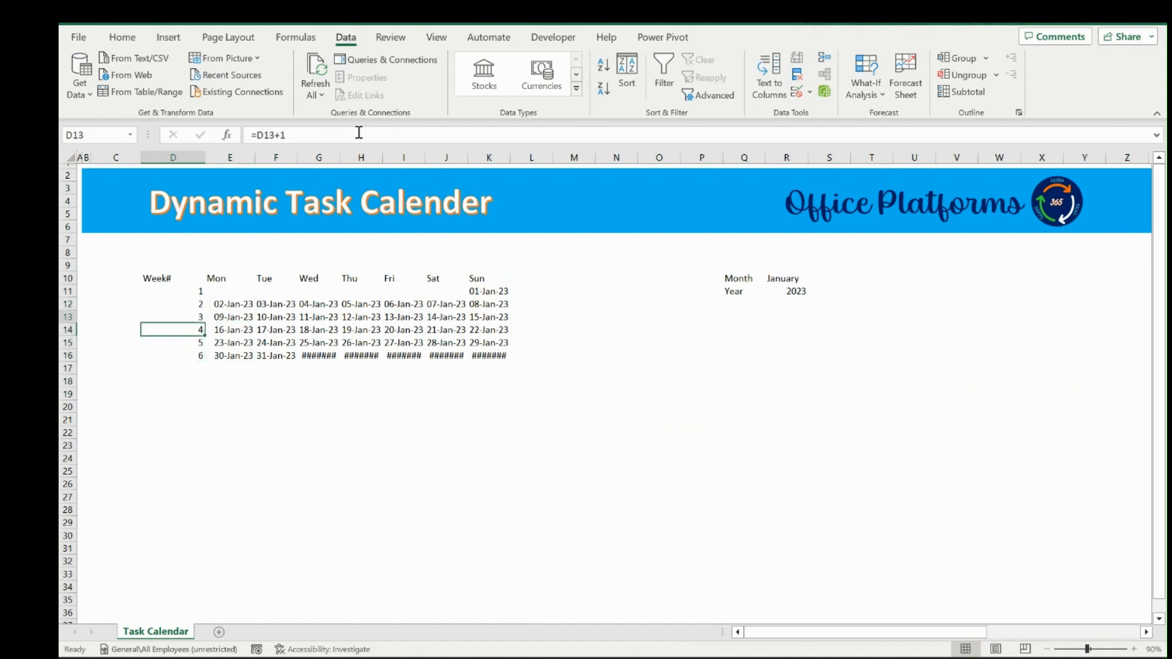
# Center the contents of the whole calendar range D10:K16 horizontally
pyautogui.press('Up')
pyautogui.press('Up')
pyautogui.press('Up')
pyautogui.press('Up')
pyautogui.hotkey('ctrl', 'shift', 'Down')
pyautogui.hotkey('ctrl', 'shift', 'Right')
pyautogui.hotkey('alt', 'h')
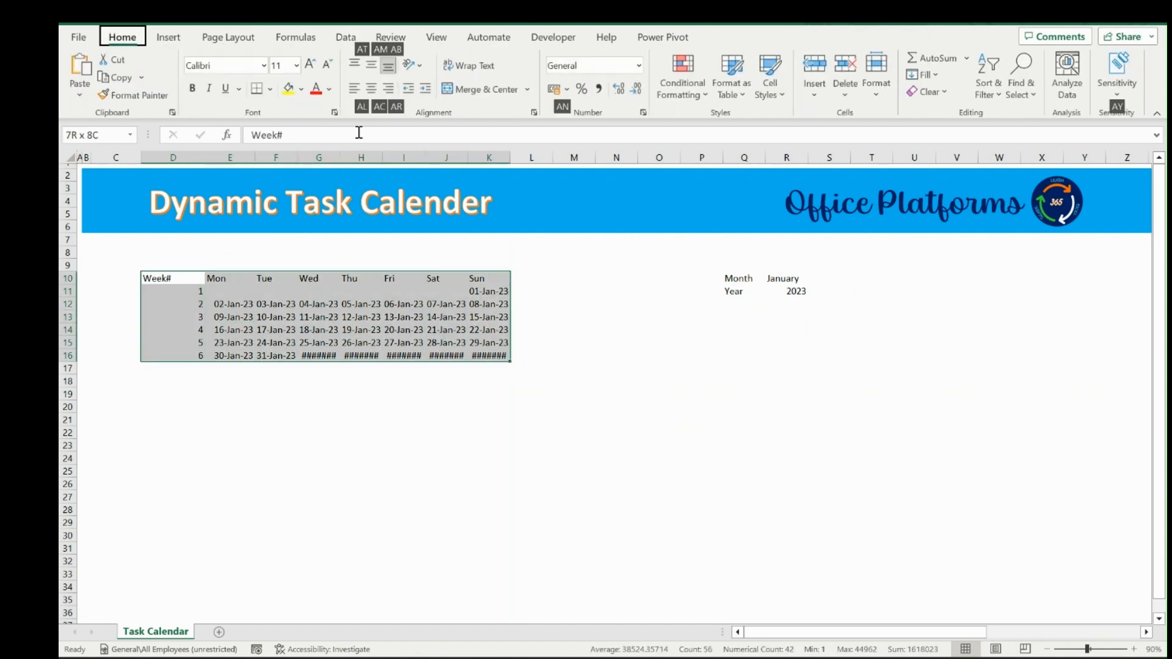
pyautogui.press('a')
pyautogui.press('c')
# AutoFit the widths of columns E through K to the dates in E12:K16
pyautogui.press('Right')
pyautogui.press('Down')
pyautogui.press('Down')
pyautogui.hotkey('ctrl', 'shift', 'Down')
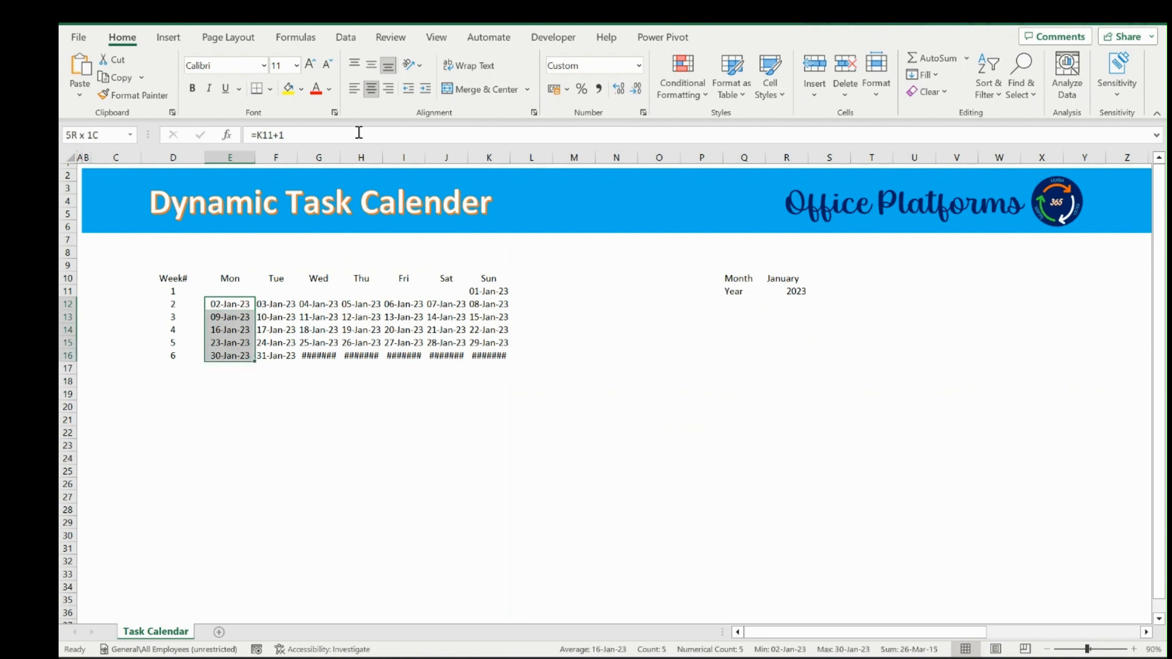
pyautogui.hotkey('ctrl', 'shift', 'Right')
pyautogui.hotkey('alt', 'h')
pyautogui.press('o')
pyautogui.press('i')
# Look over the calendar from the first week's cells down to the weekend dates of the fifth week
pyautogui.press('Right')
pyautogui.press('Up')
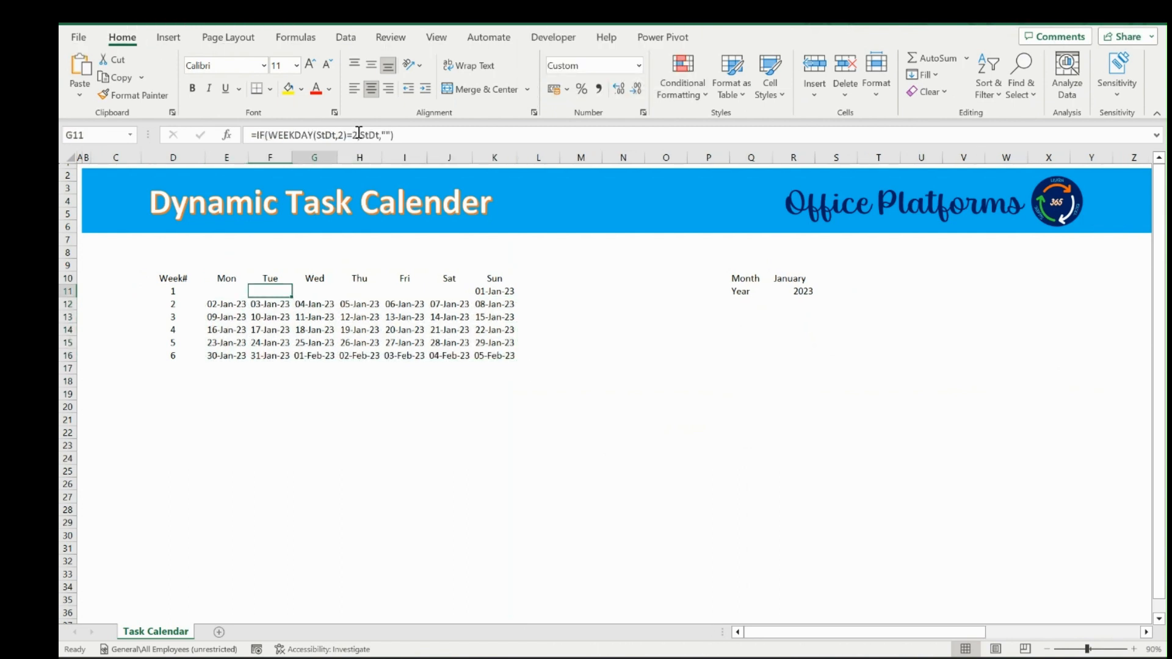
pyautogui.press('Right')
pyautogui.press('Right')
pyautogui.press('Right')
pyautogui.press('Right')
pyautogui.press('Right')
pyautogui.press('Down')
pyautogui.press('Down')
pyautogui.press('Down')
pyautogui.press('Down')
pyautogui.press('Left')
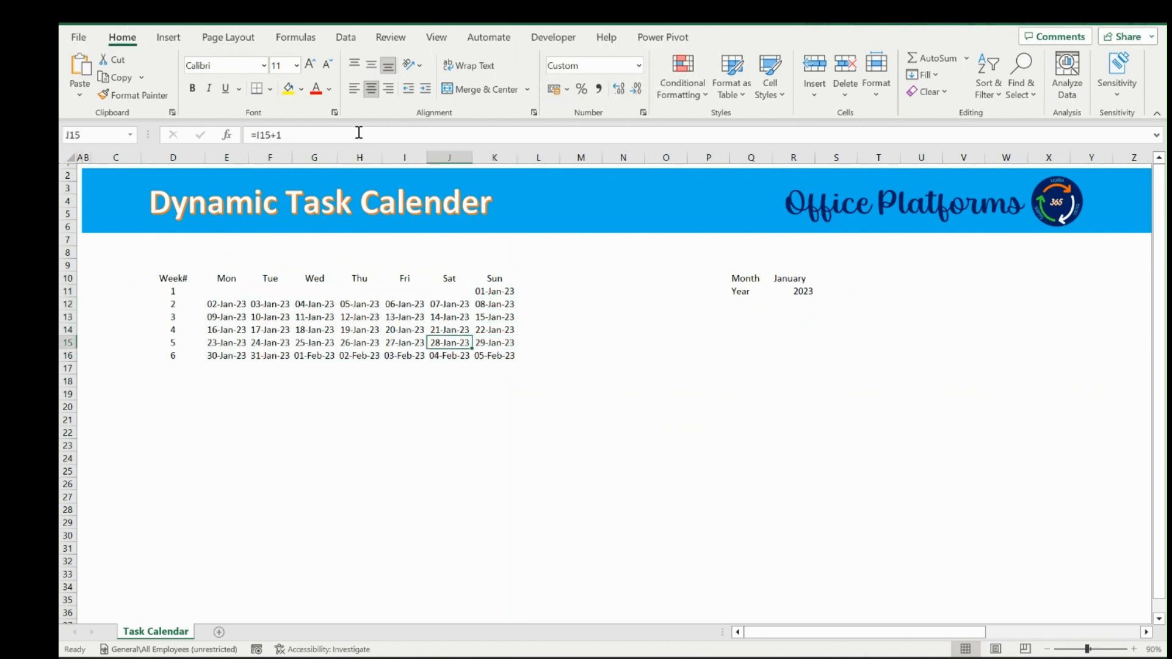
# Examine the last calendar row, especially the dates from Wed to Sun in G16:K16
pyautogui.press('Down')
pyautogui.press('Right')
pyautogui.press('Left')
pyautogui.press('Left')
pyautogui.press('Left')
pyautogui.press('Left')
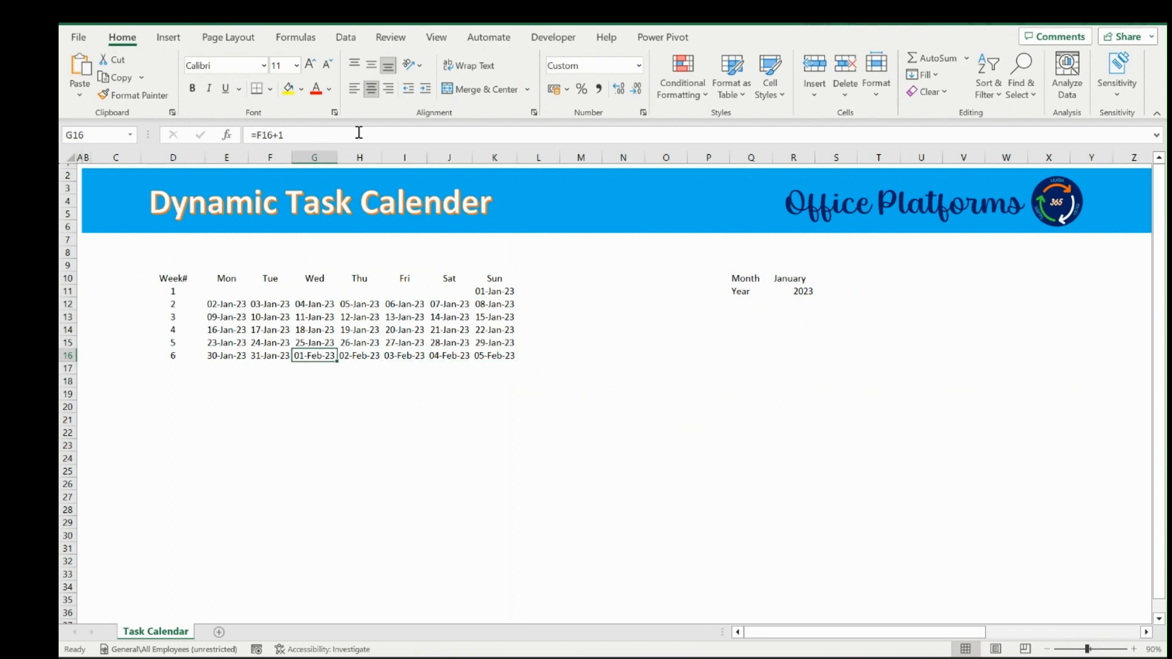
pyautogui.hotkey('shift', 'Right')
pyautogui.hotkey('shift', 'Right')
pyautogui.hotkey('shift', 'Right')
pyautogui.hotkey('shift', 'Right')
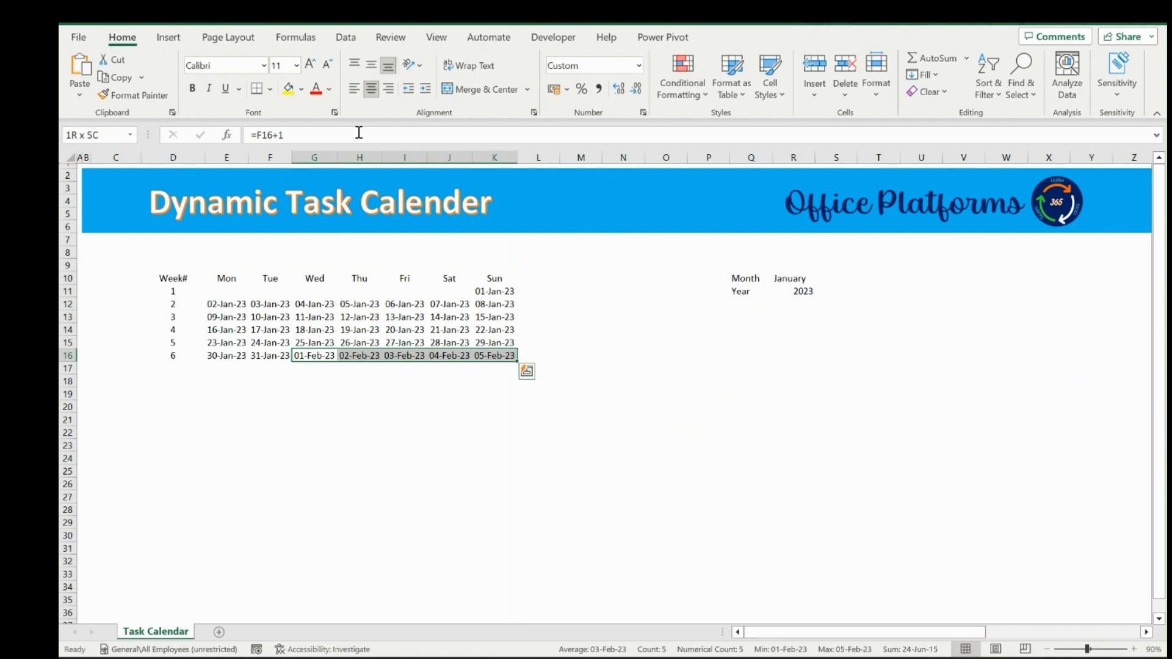
pyautogui.press('Left')
pyautogui.press('Up')
pyautogui.press('Left')
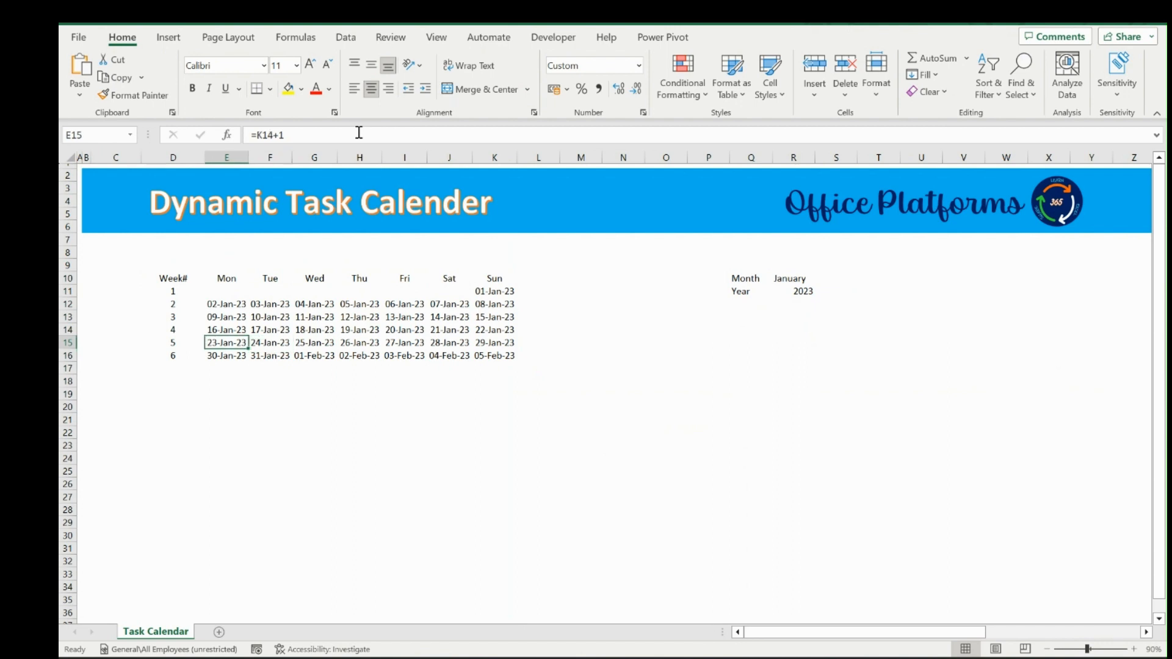
pyautogui.press('Down')
pyautogui.press('Right')
pyautogui.press('Right')
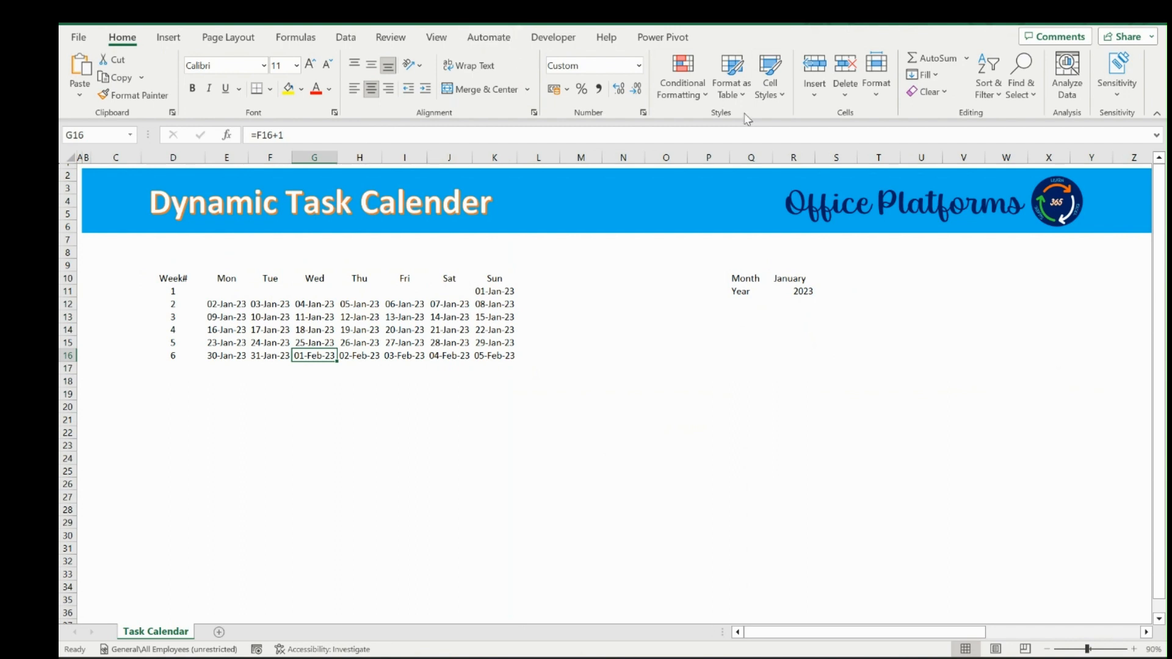
# Set the month in R10 to February
pyautogui.click(797, 279)
pyautogui.hotkey('alt', 'Down')
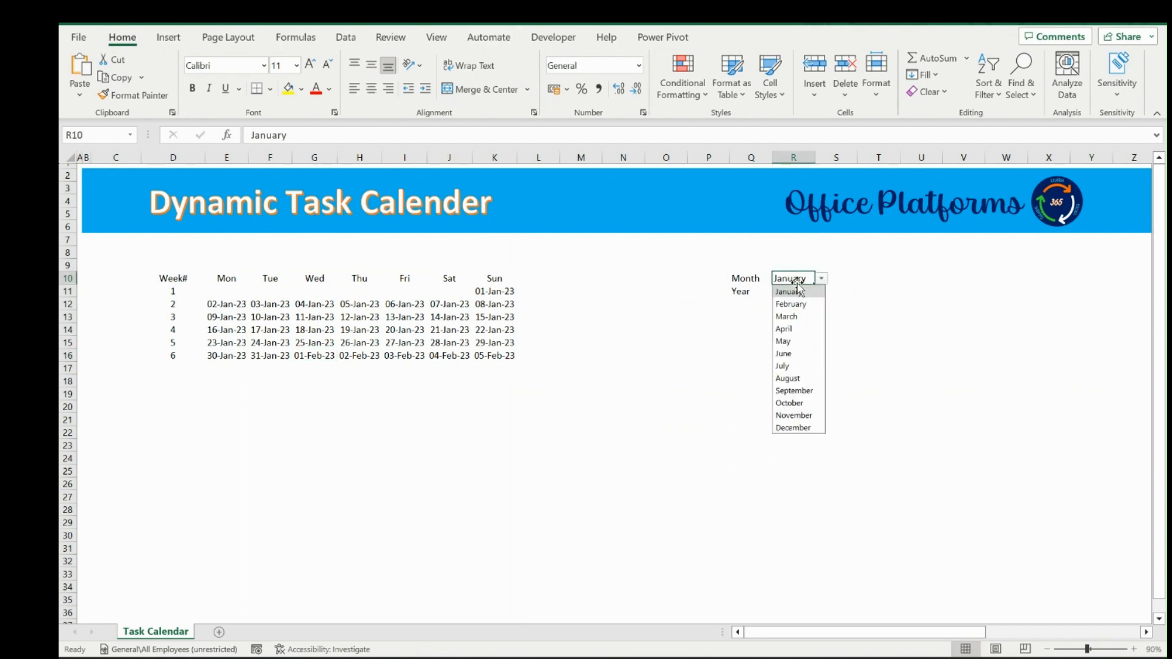
pyautogui.press('Down')
pyautogui.press('Return')
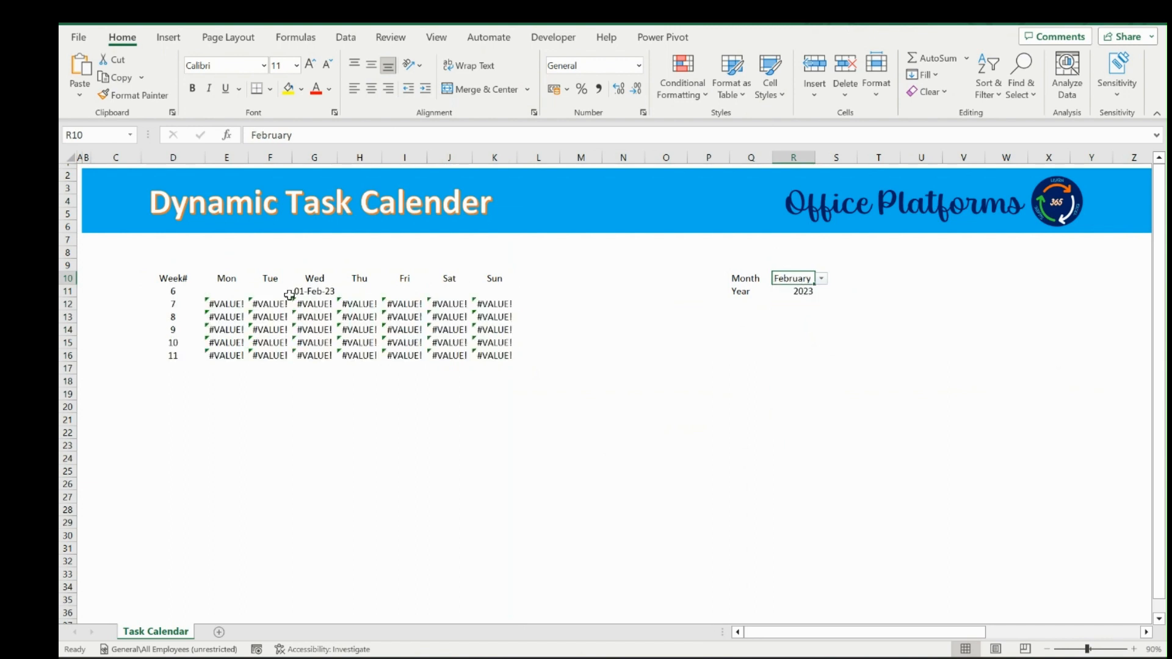
# Check the first week's formulas in row 11 from Tue to Sun against the selected month
pyautogui.click(308, 291)
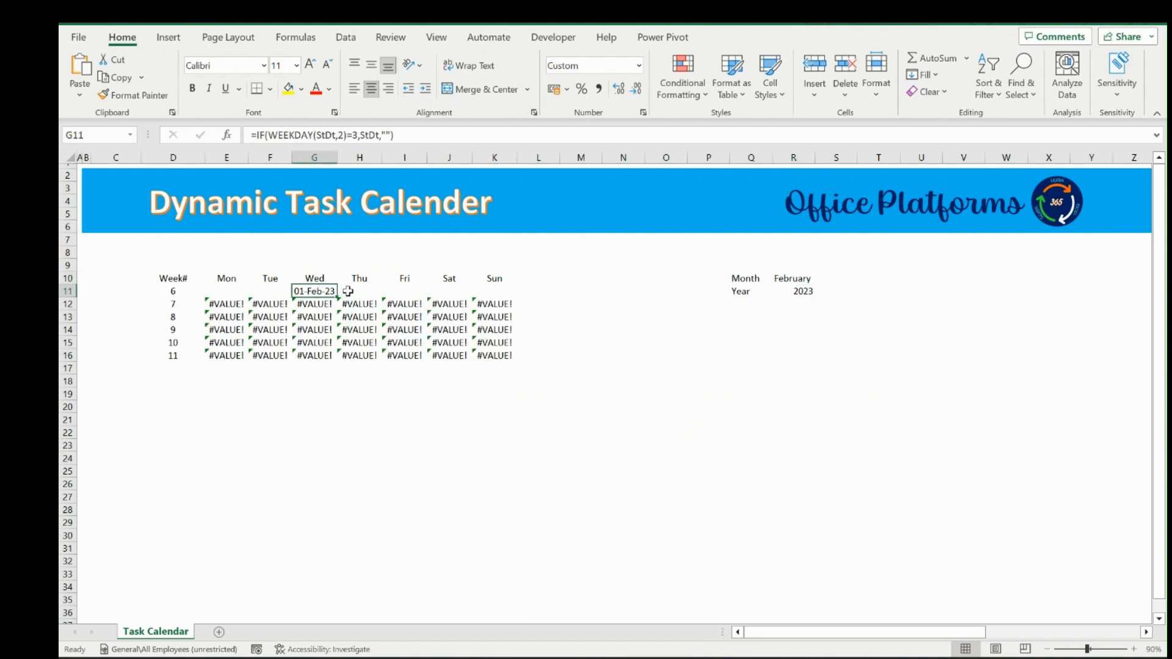
pyautogui.click(362, 290)
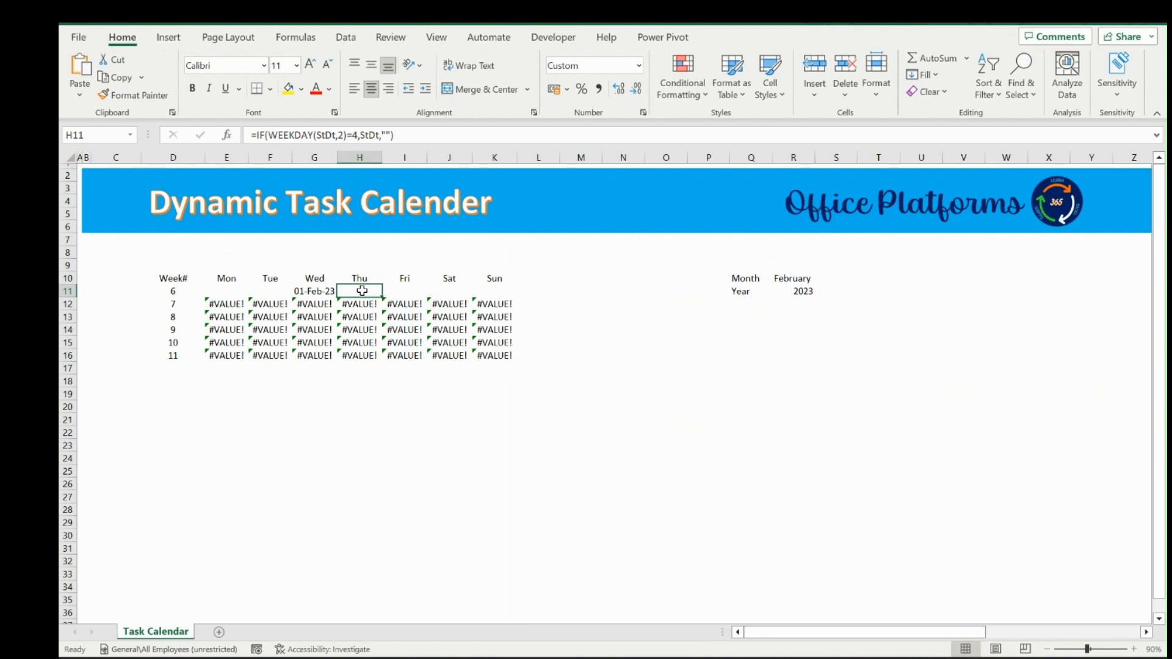
pyautogui.press('Left')
pyautogui.press('Left')
pyautogui.press('Left')
pyautogui.press('Right')
pyautogui.press('Right')
pyautogui.press('Right')
pyautogui.press('Right')
pyautogui.press('Right')
pyautogui.press('Right')
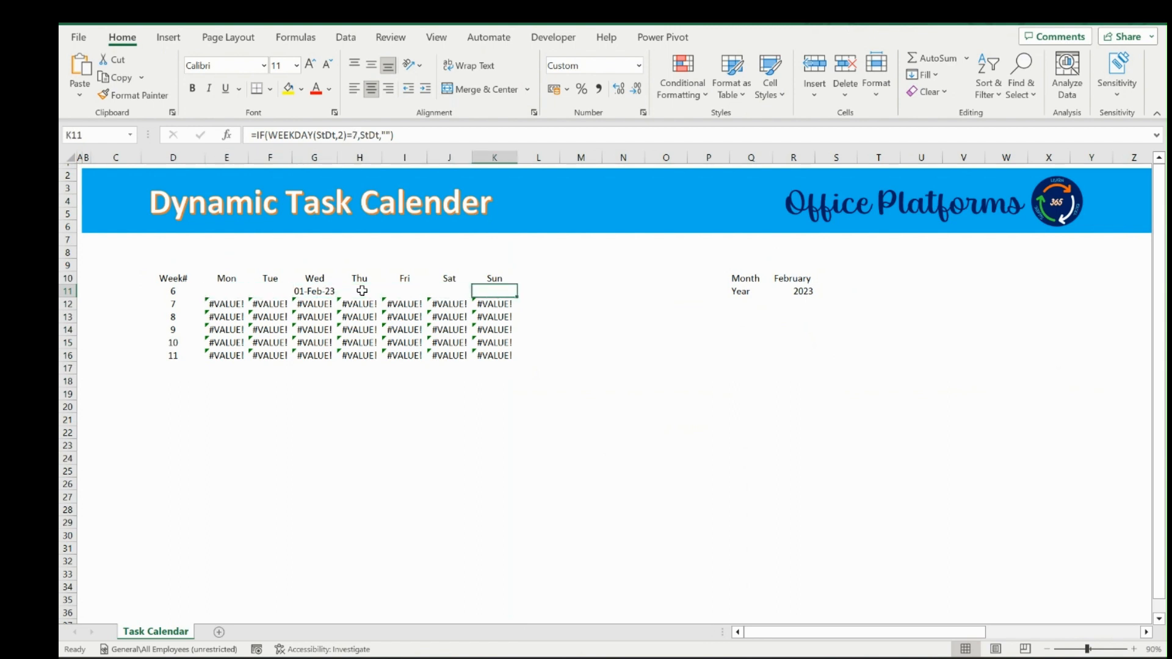
pyautogui.press('Left')
pyautogui.press('Left')
pyautogui.press('Left')
pyautogui.press('Left')
pyautogui.press('Left')
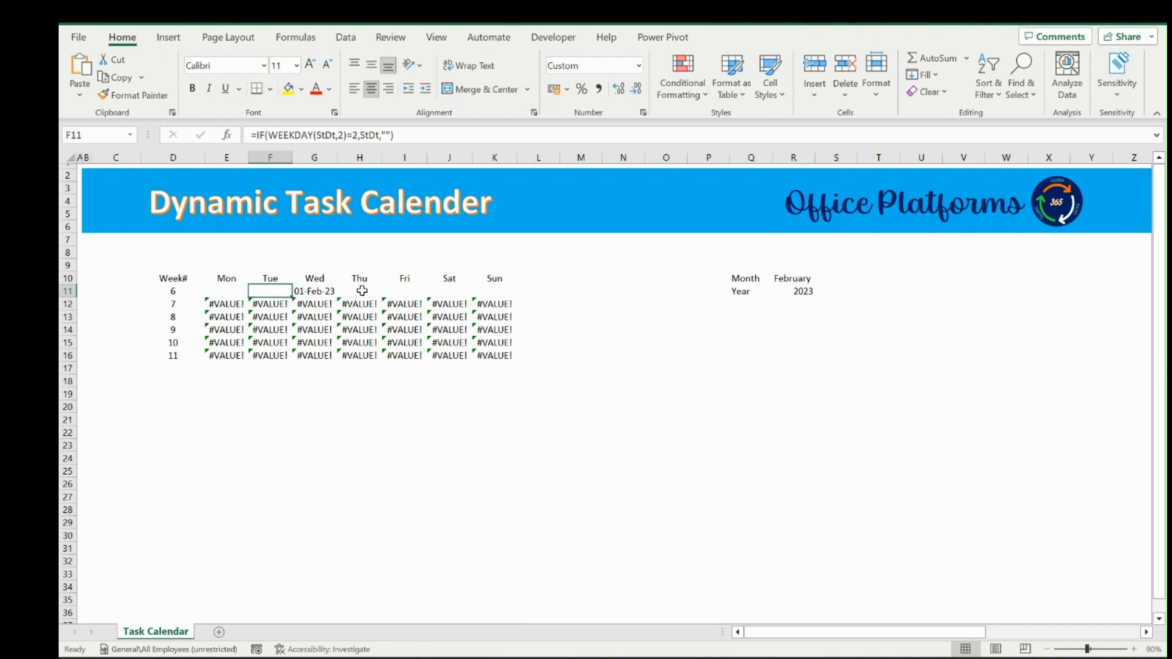
pyautogui.press('Right')
pyautogui.press('Right')
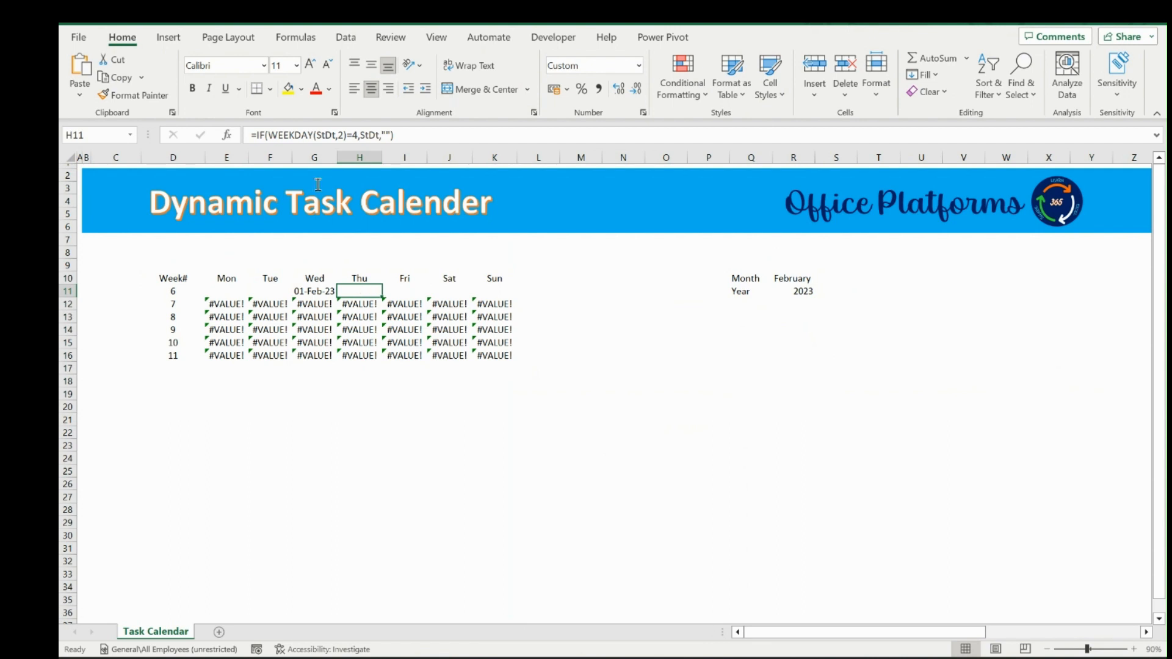
pyautogui.click(254, 134)
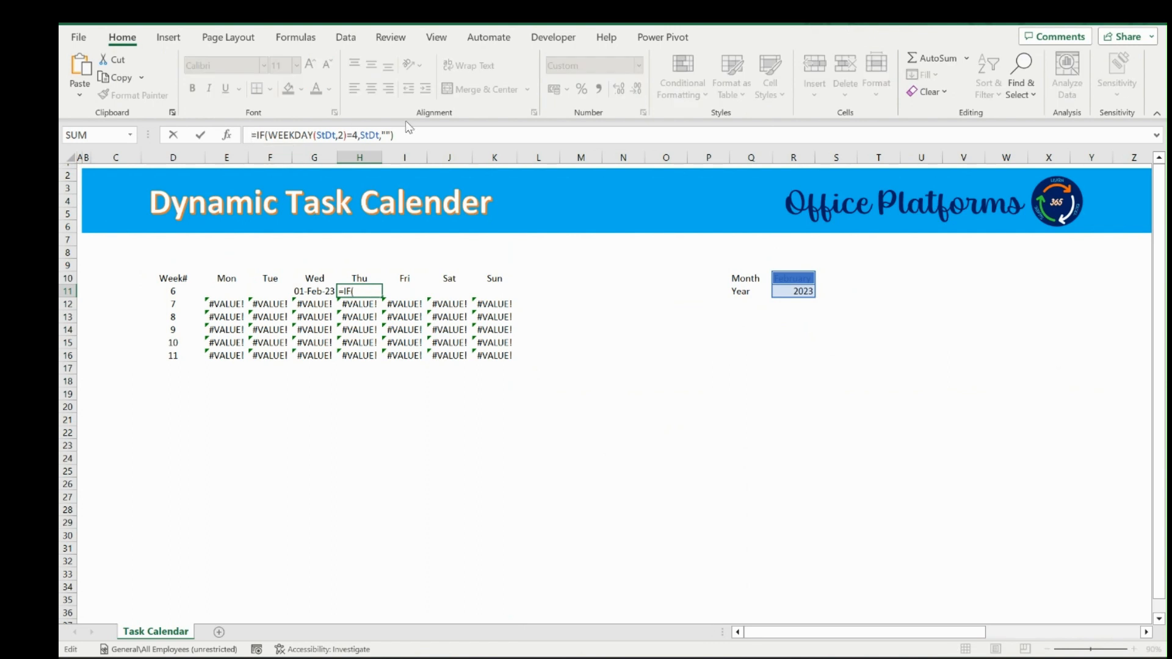
pyautogui.press('Escape')
pyautogui.press('Left')
pyautogui.press('Left')
pyautogui.press('Right')
pyautogui.press('Left')
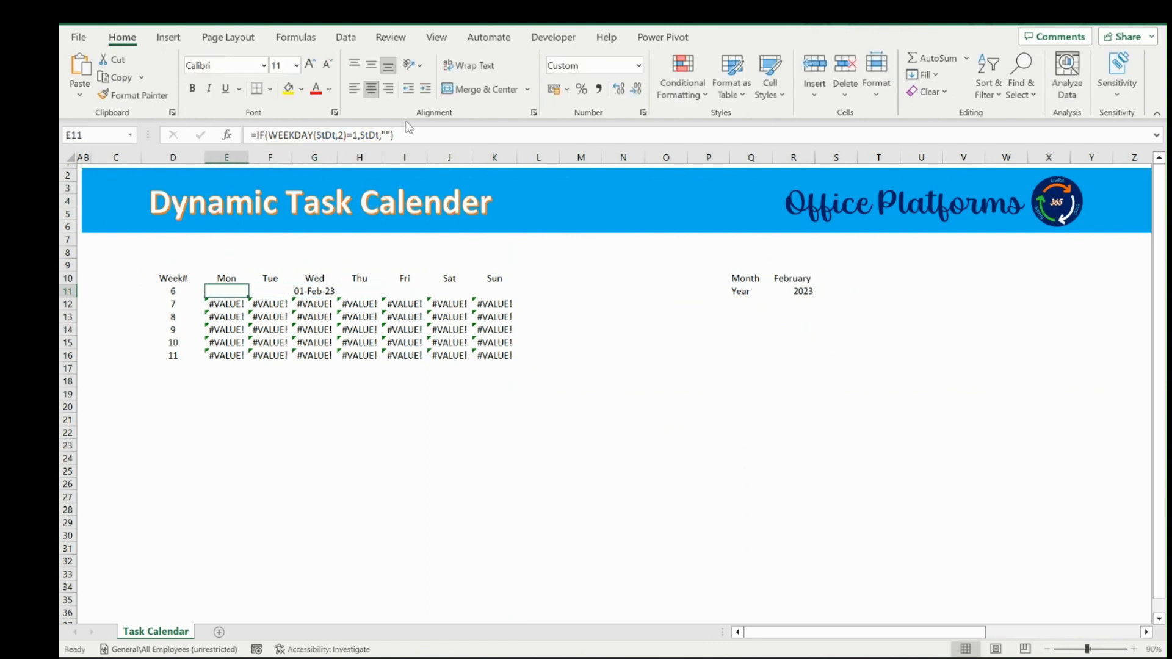
# Wrap the weekday test in Tuesday's cell F11 in an outer IF that first checks E11=""
pyautogui.press('Right')
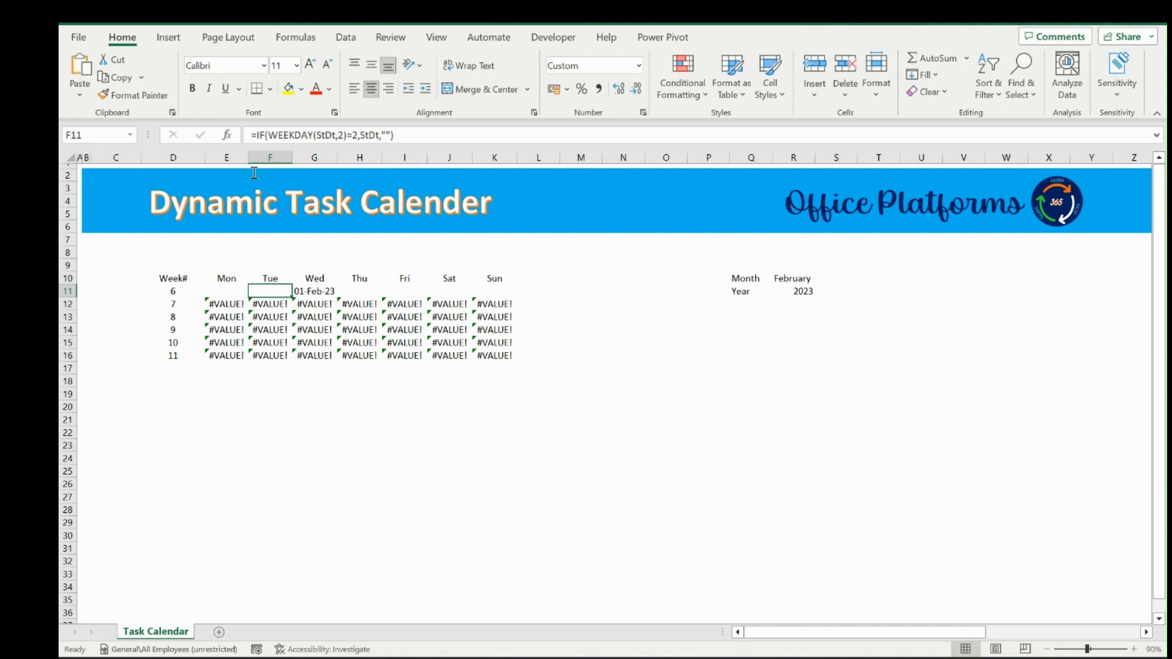
pyautogui.click(255, 135)
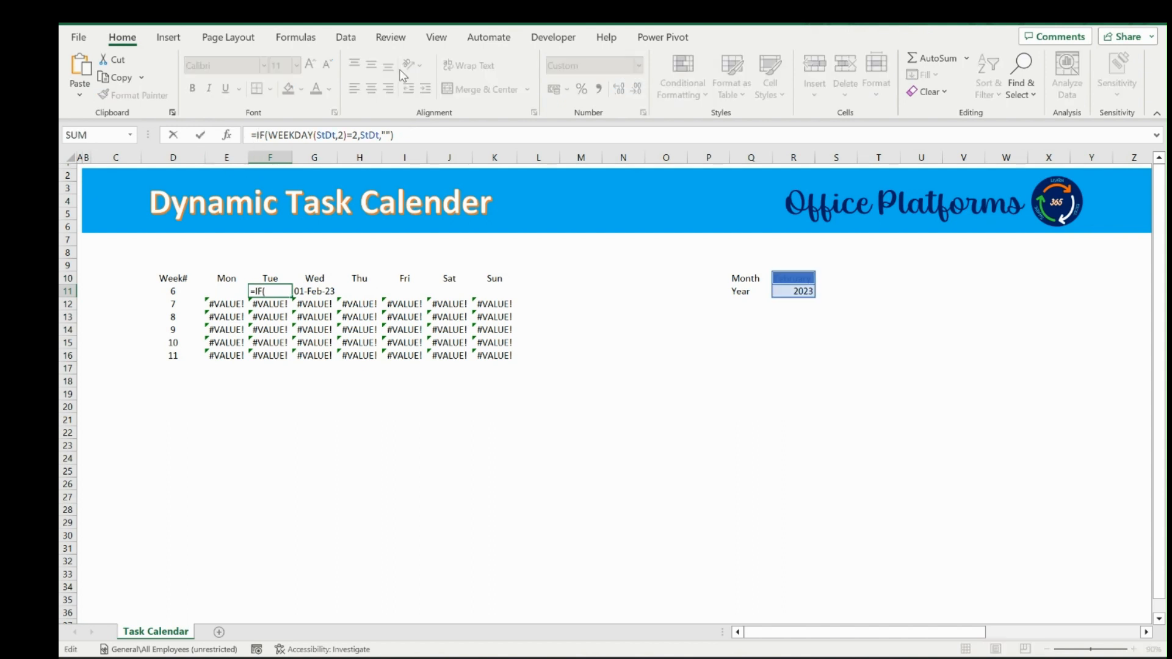
pyautogui.write('IF(')
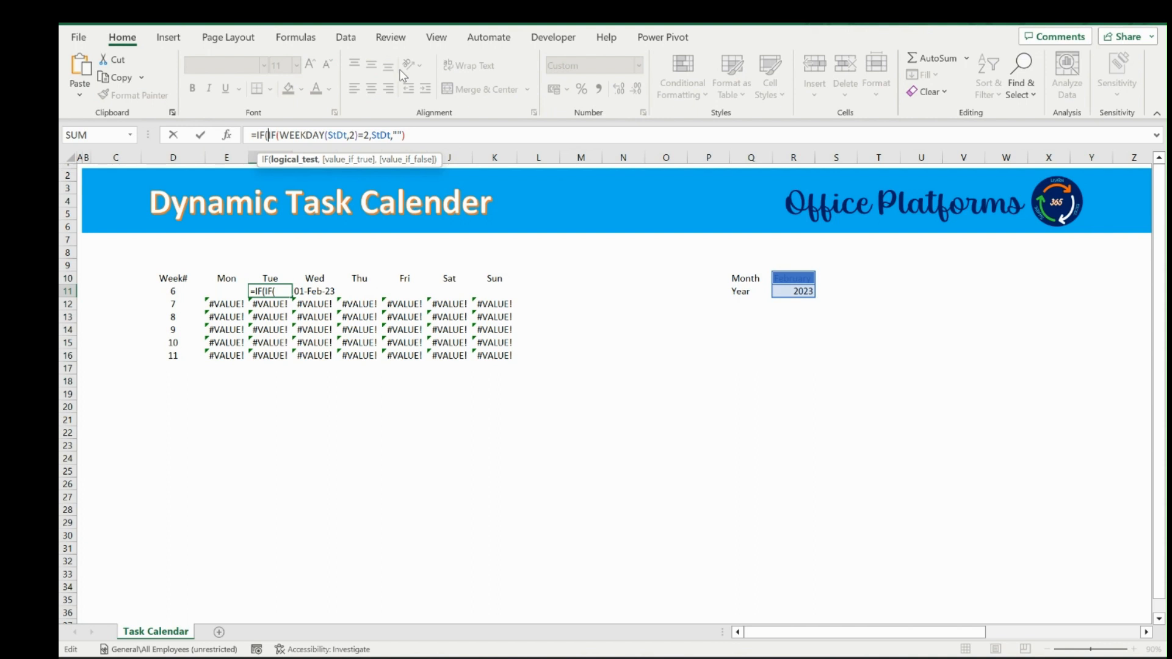
pyautogui.click(225, 286)
pyautogui.write('=""')
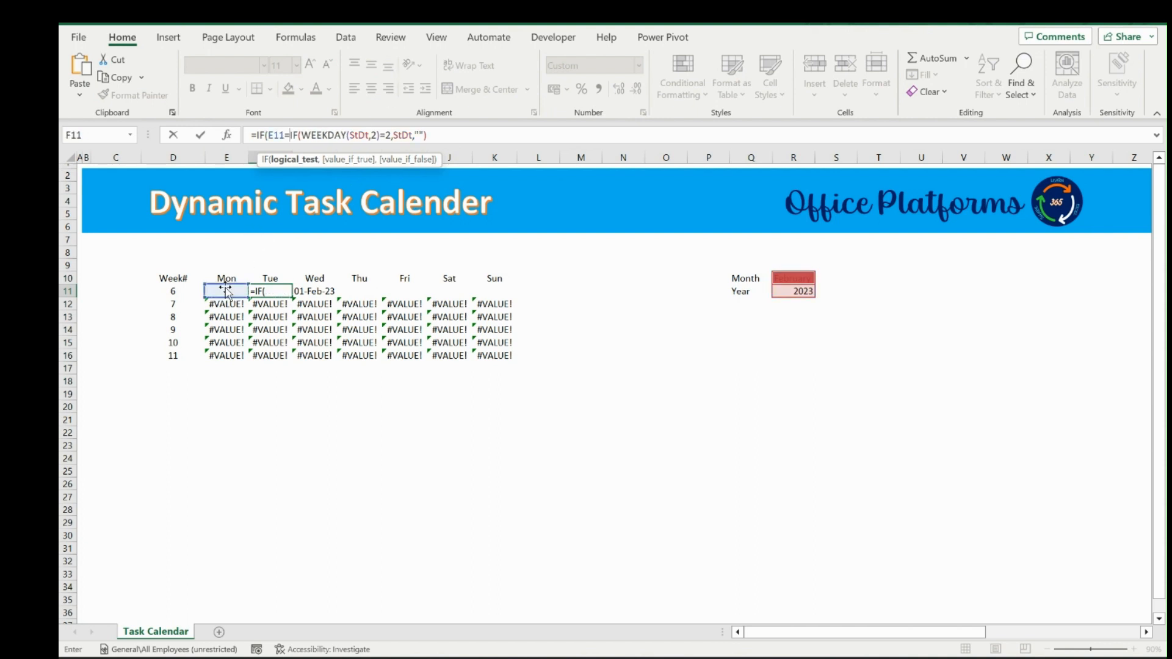
pyautogui.write(',')
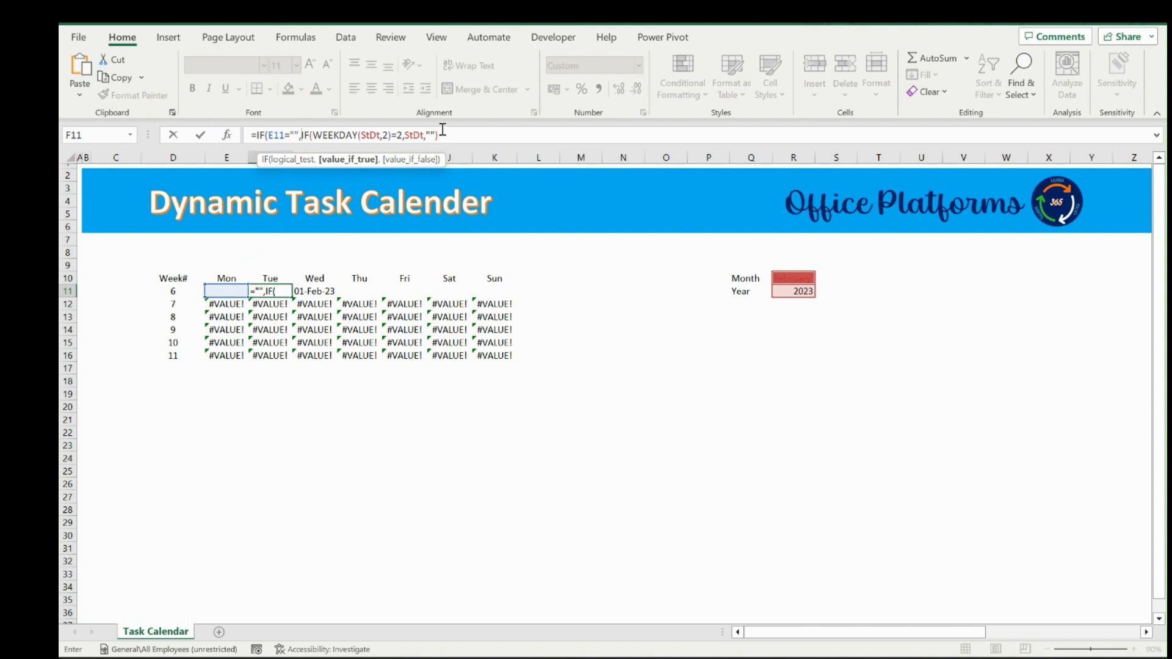
# Complete the outer IF in F11 with StDt+1 as its false value and enter the formula
pyautogui.write(',st')
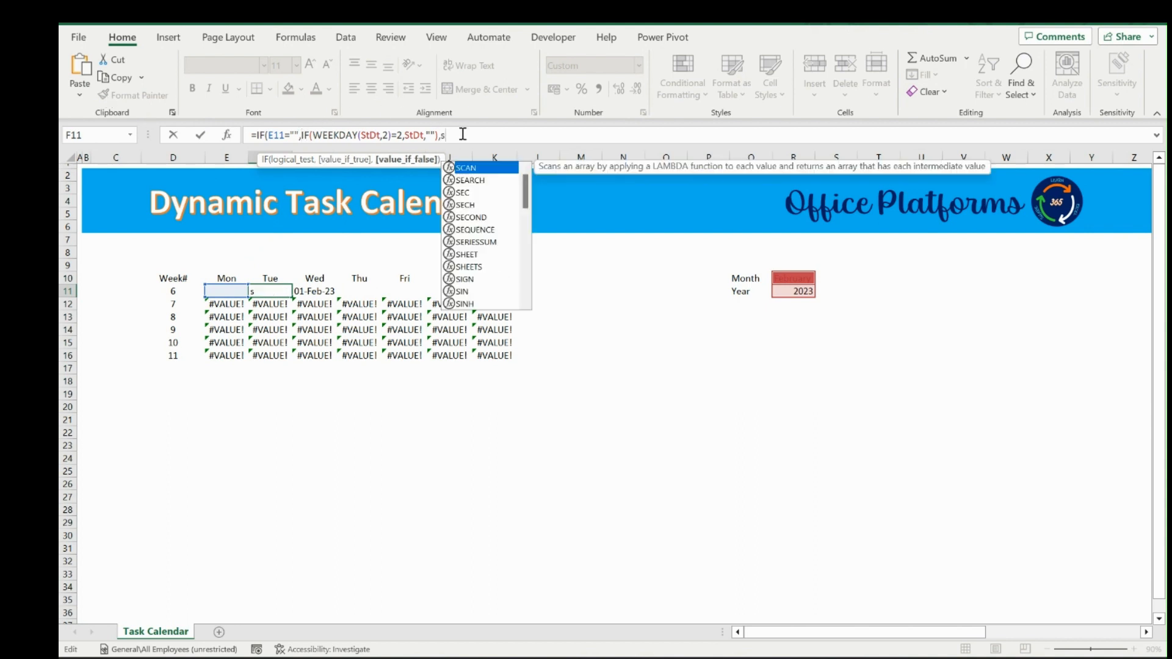
pyautogui.press('Down')
pyautogui.press('Down')
pyautogui.press('Down')
pyautogui.press('Down')
pyautogui.press('Down')
pyautogui.press('Tab')
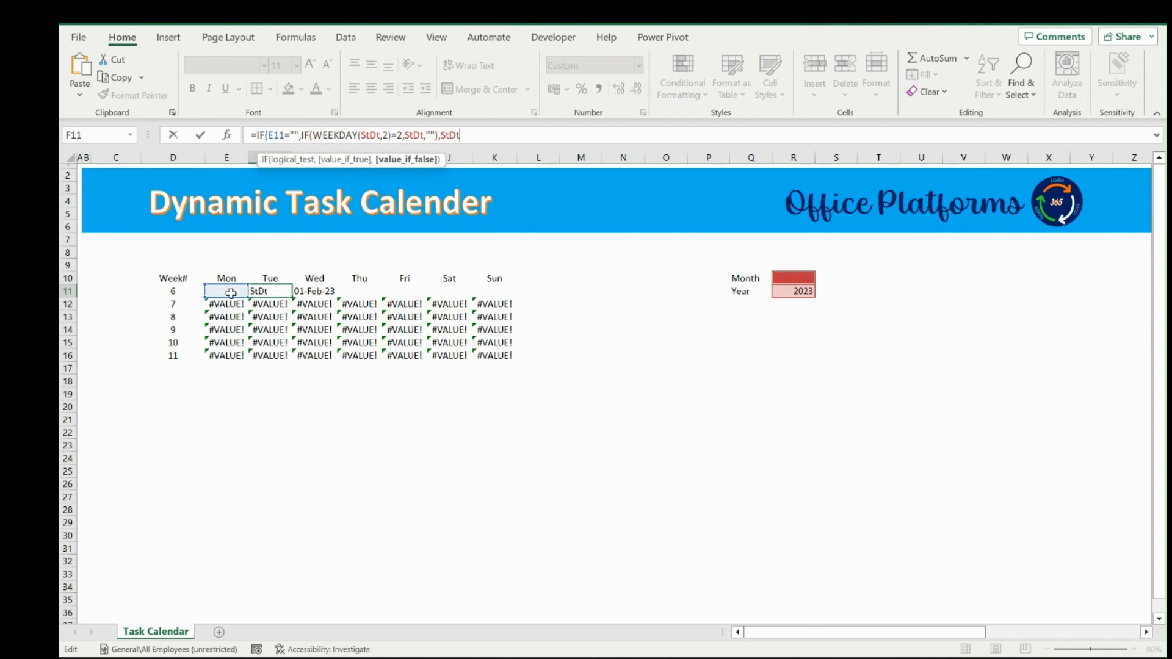
pyautogui.write('+1)')
pyautogui.hotkey('ctrl', 'Return')
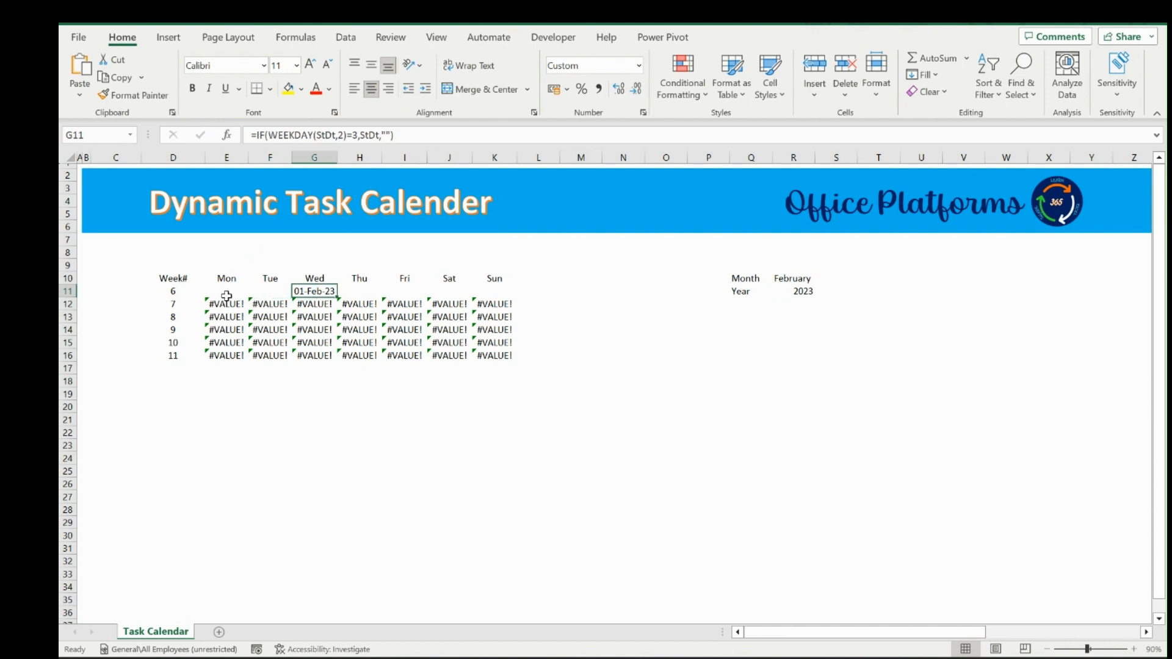
# Change Wednesday's formula in G11 to =IF(F11="",IF(WEEKDAY(StDt,2)=3,StDt,""),F11+1)
pyautogui.press('Right')
pyautogui.click(255, 134)
pyautogui.write('IF(')
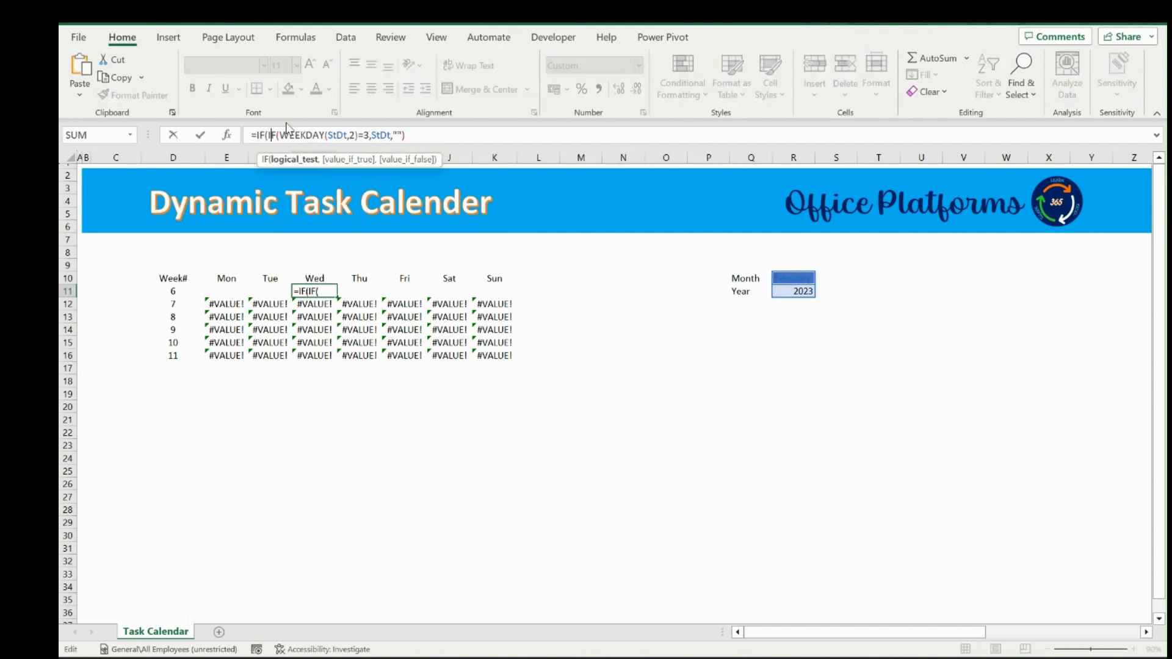
pyautogui.press('F2')
pyautogui.press('Left')
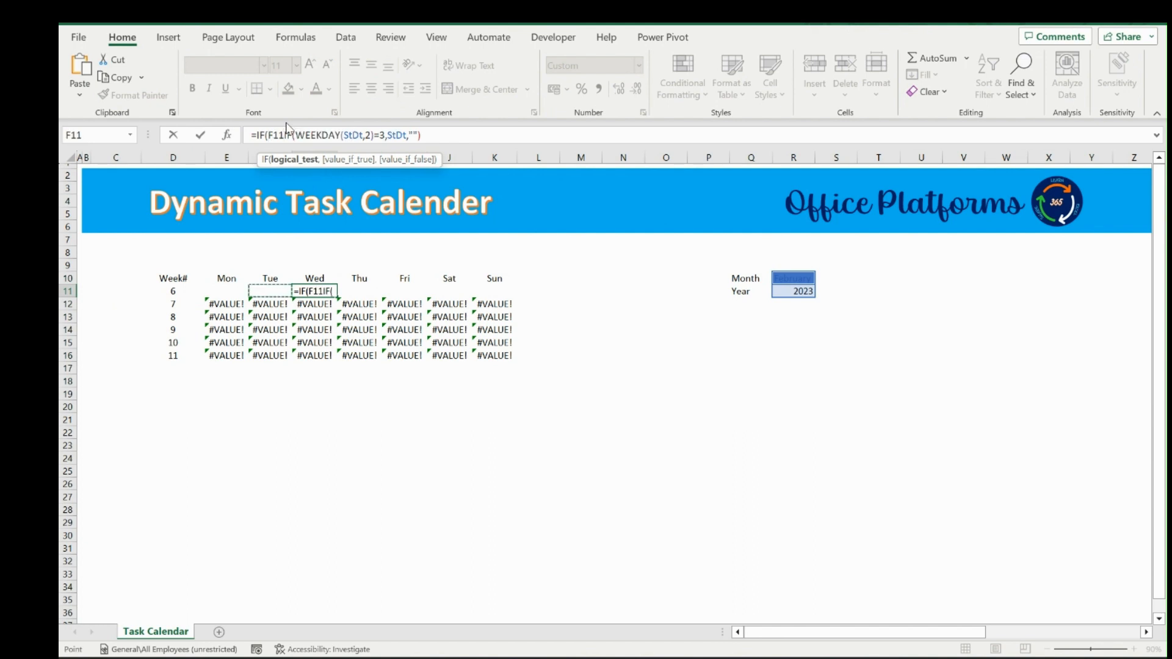
pyautogui.write('="",')
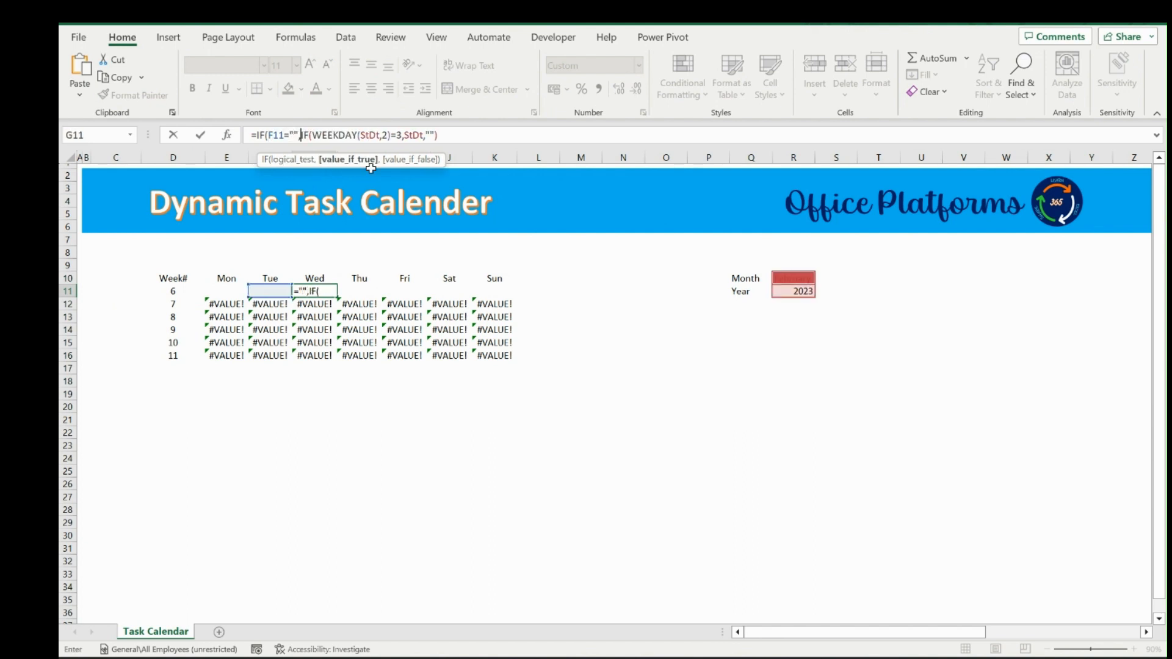
pyautogui.click(501, 134)
pyautogui.write(',')
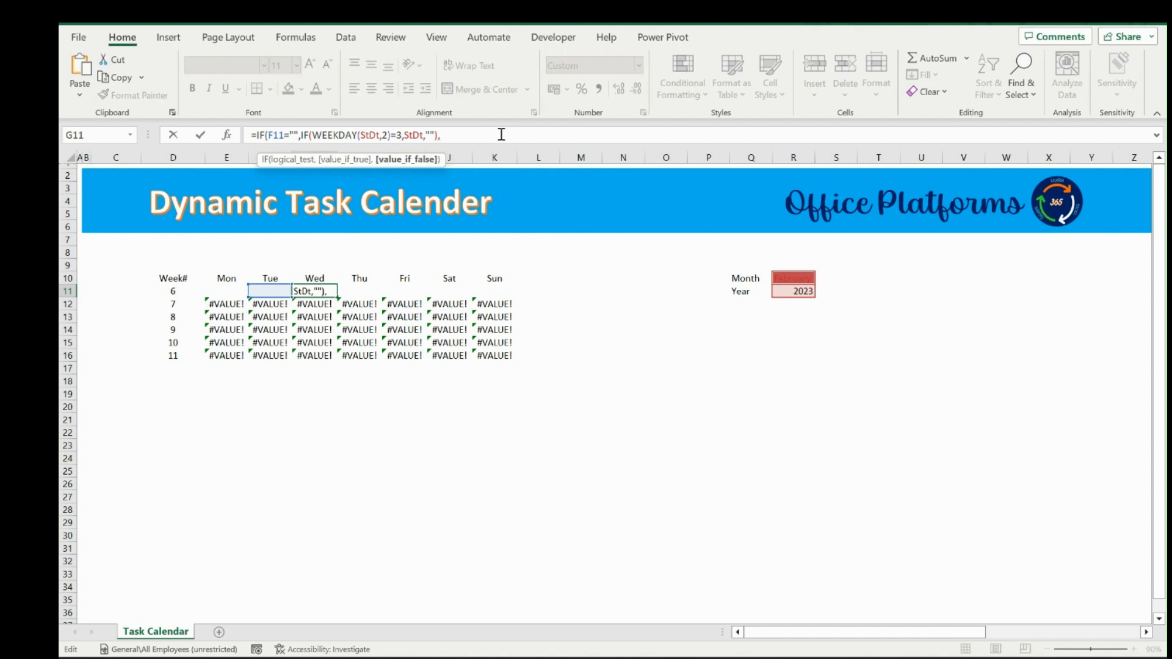
pyautogui.click(278, 292)
pyautogui.write('+1)')
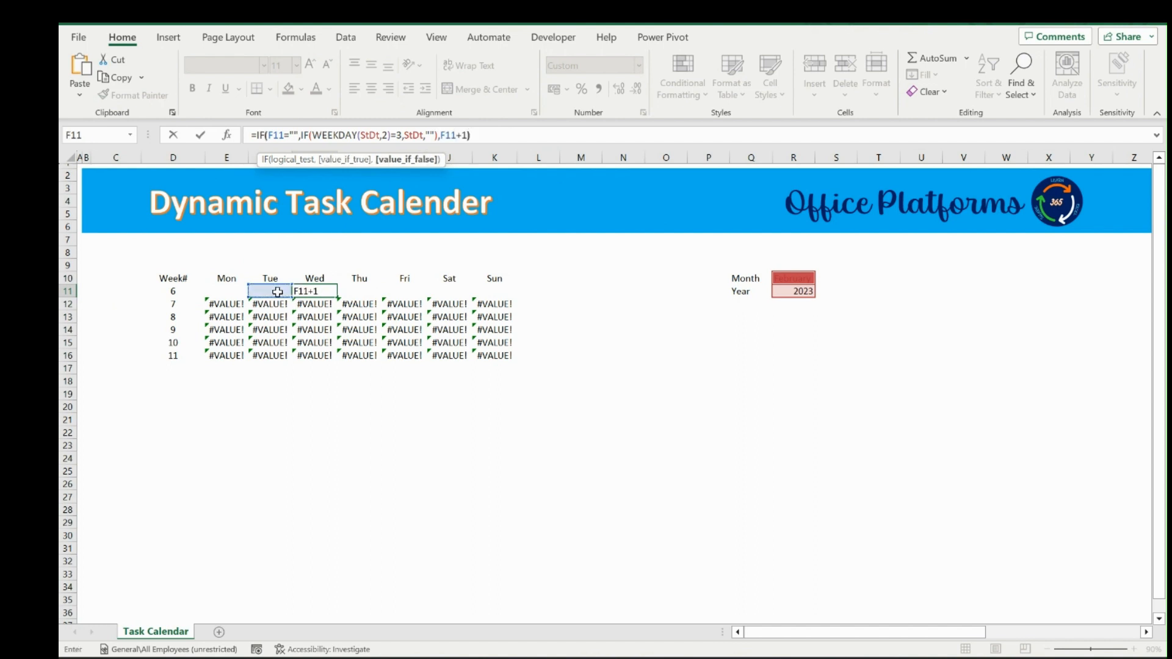
pyautogui.press('Return')
# Fill Wednesday's formula into H11 and change its weekday number to 4 for Thursday
pyautogui.press('Up')
pyautogui.press('Right')
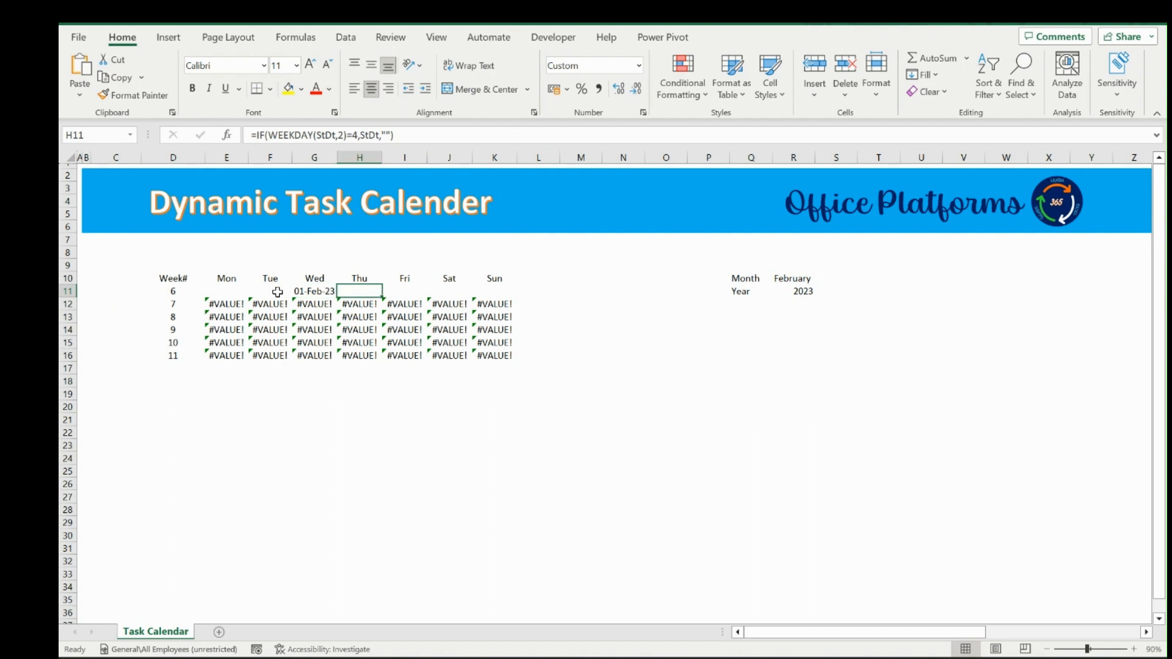
pyautogui.hotkey('ctrl', 'r')
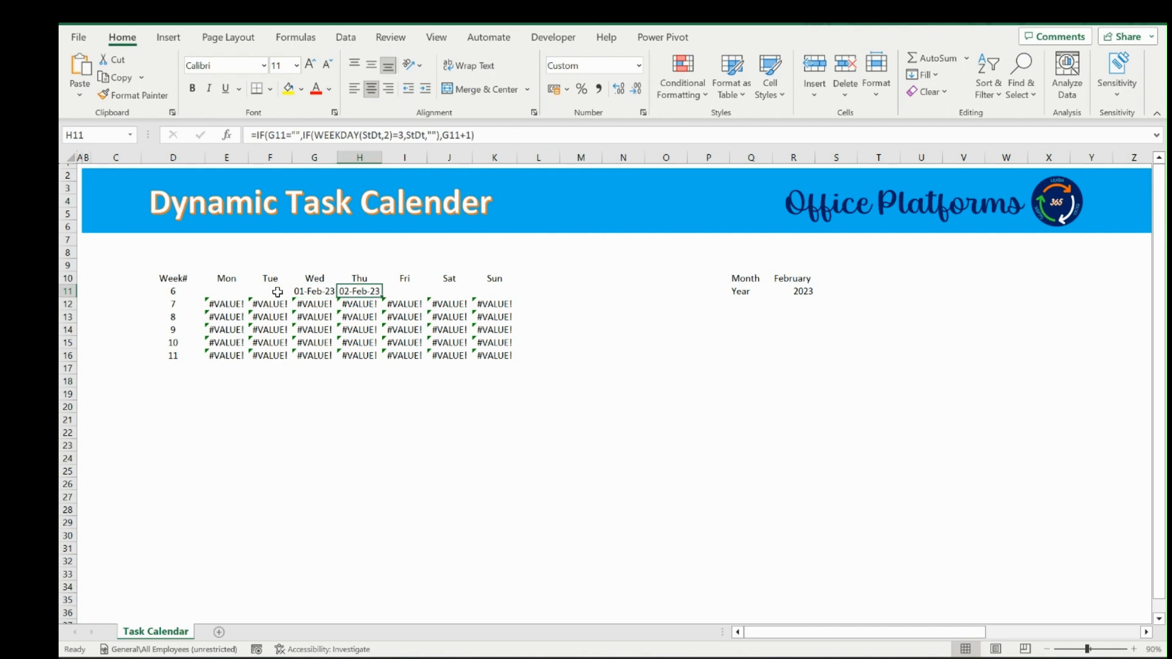
pyautogui.click(401, 134)
pyautogui.press('BackSpace')
pyautogui.write('4')
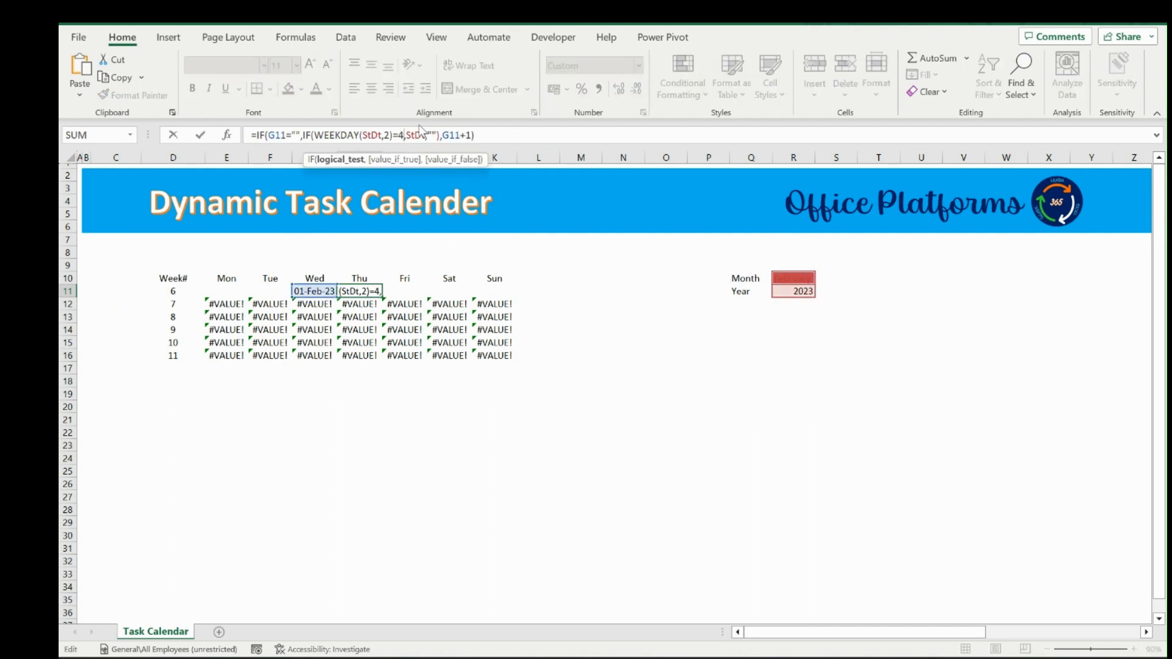
pyautogui.press('Tab')
# Fill Thursday's formula into I11 and change its weekday number to 5 for Friday
pyautogui.hotkey('ctrl', 'r')
pyautogui.click(403, 134)
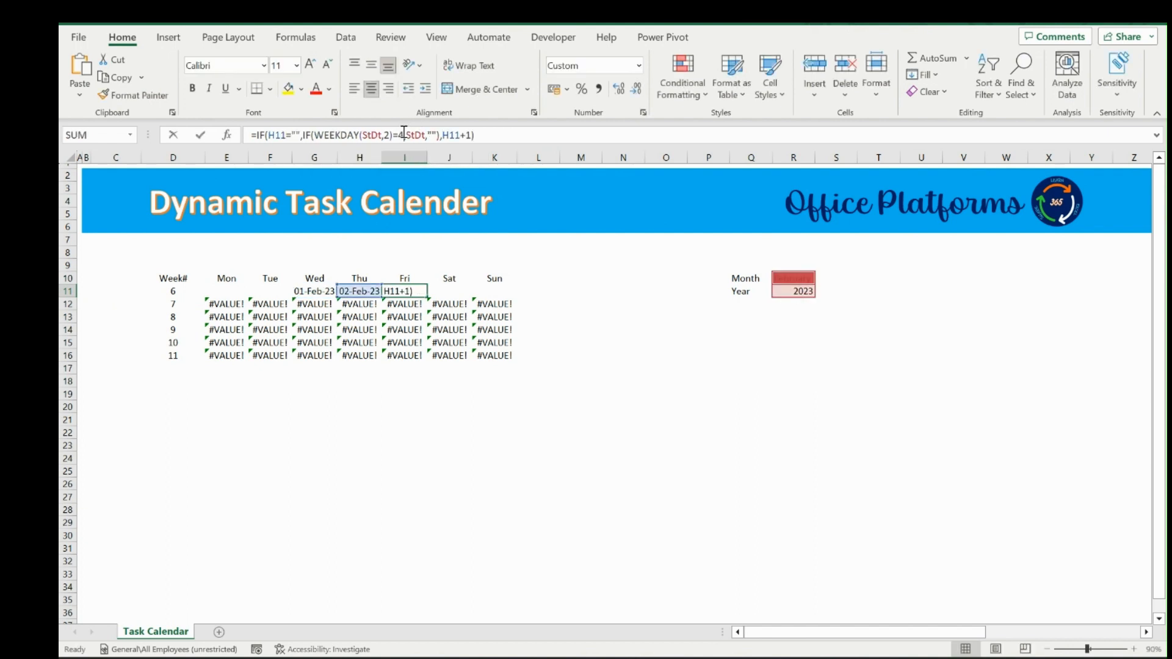
pyautogui.press('BackSpace')
pyautogui.write('5')
pyautogui.press('Tab')
# Fill Friday's formula into J11 and change its weekday number to 6 for Saturday
pyautogui.hotkey('ctrl', 'r')
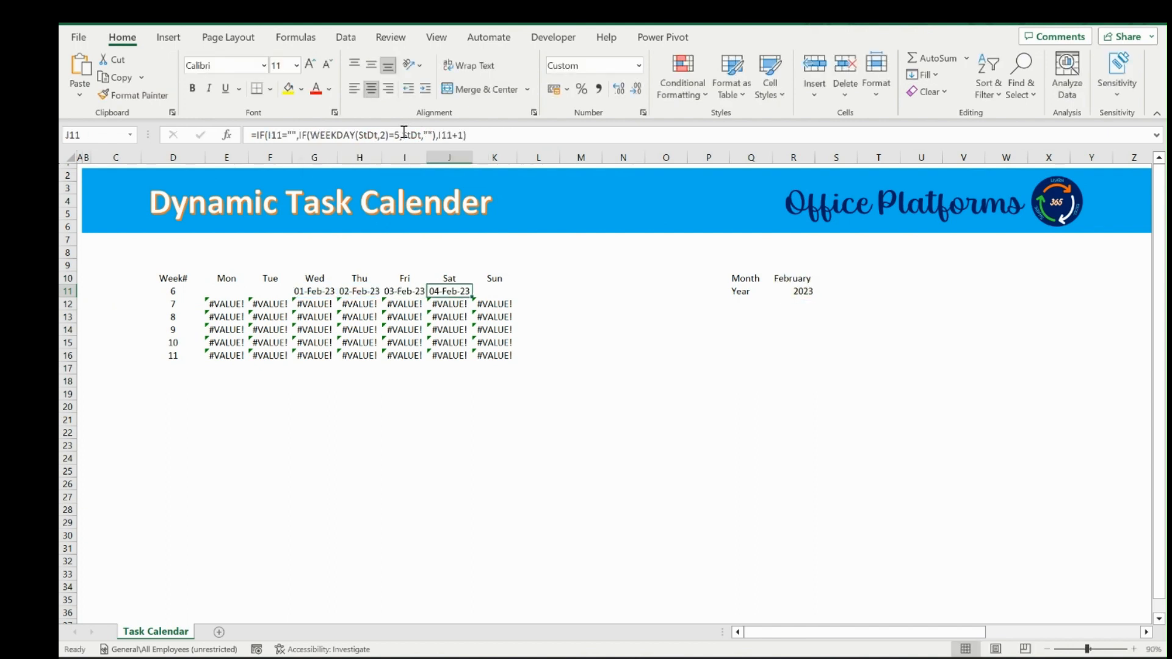
pyautogui.click(403, 133)
pyautogui.press('Left')
pyautogui.press('BackSpace')
pyautogui.write('6')
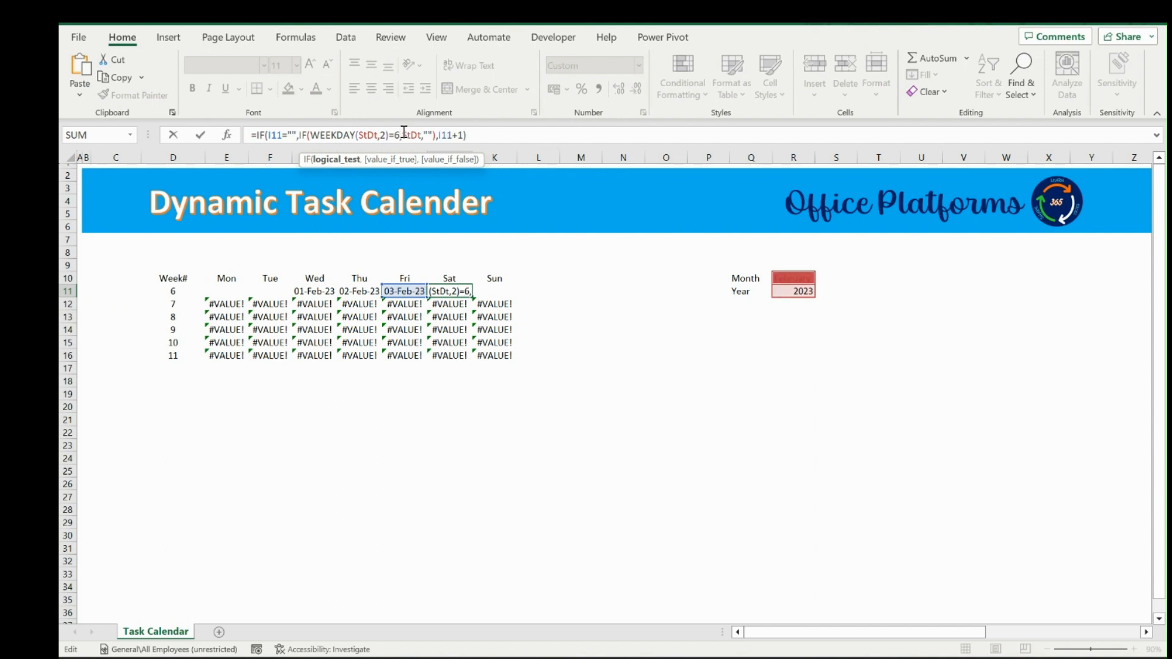
pyautogui.press('Tab')
# Fill Saturday's formula into K11 and change its weekday number to 7 for Sunday
pyautogui.hotkey('ctrl', 'r')
pyautogui.click(403, 133)
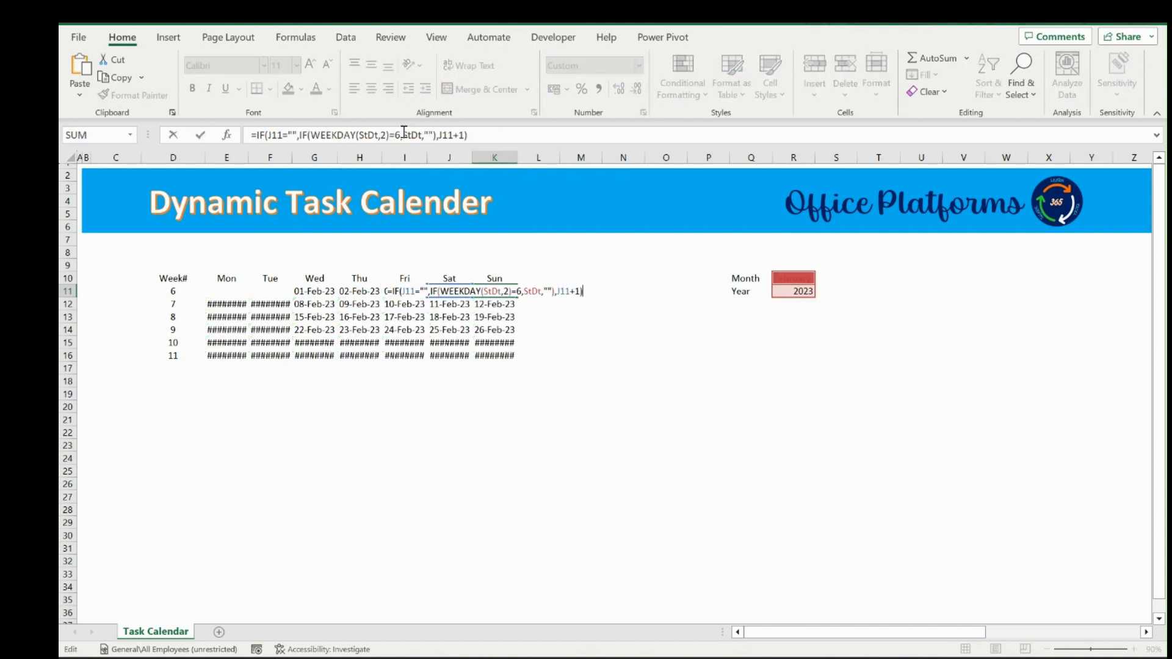
pyautogui.press('Left')
pyautogui.press('BackSpace')
pyautogui.write('7')
pyautogui.press('Return')
# AutoFit the column widths of the calendar range E11:K16 so the dates fit
pyautogui.press('Up')
pyautogui.press('Left')
pyautogui.press('Left')
pyautogui.press('Left')
pyautogui.hotkey('ctrl', 'shift', 'Down')
pyautogui.hotkey('ctrl', 'shift', 'Right')
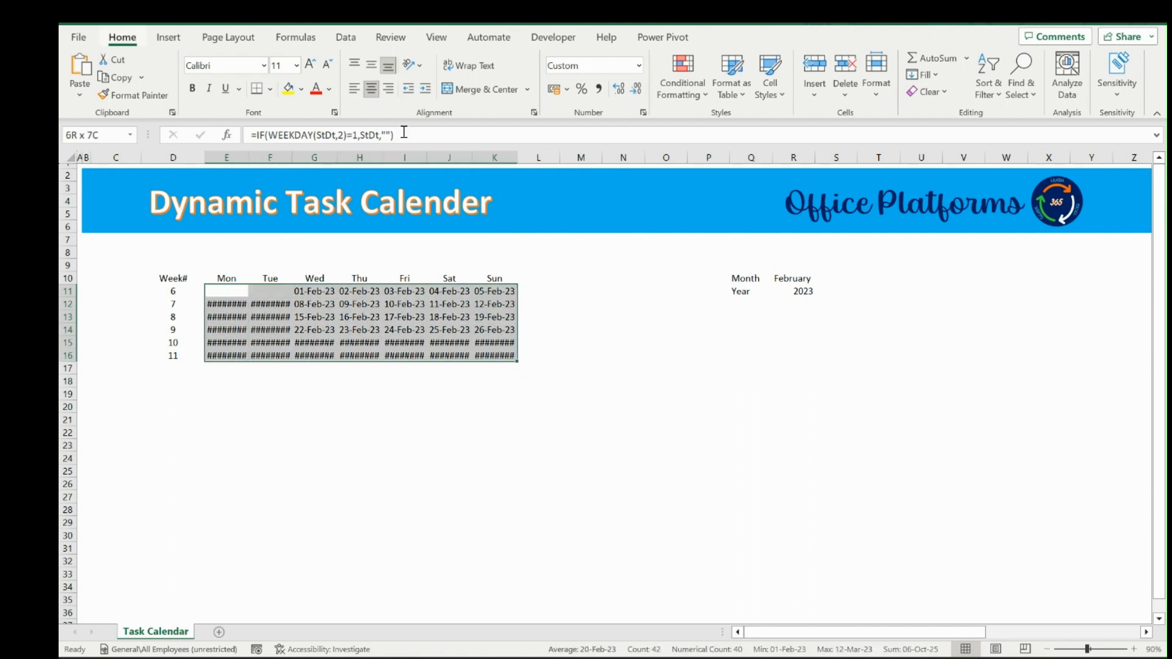
pyautogui.hotkey('alt', 'h')
pyautogui.press('o')
pyautogui.press('i')
# Compare the first week's dates and the Wed to Sun dates in row 15 with the selected month
pyautogui.press('Right')
pyautogui.press('Right')
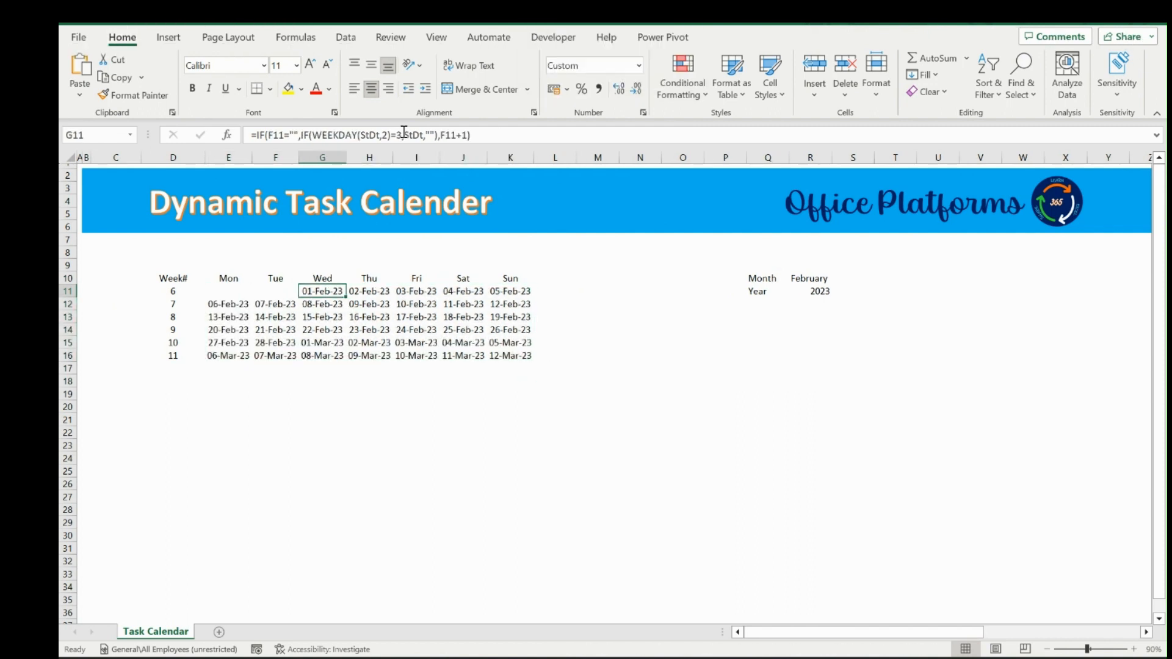
pyautogui.click(814, 277)
pyautogui.click(316, 337)
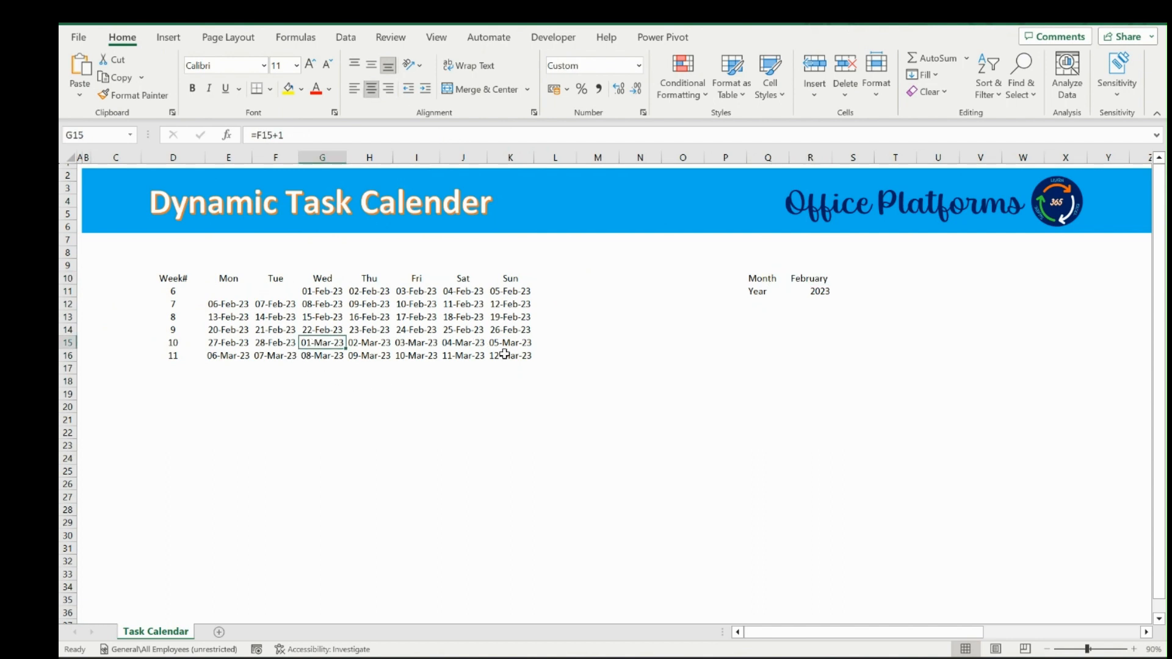
pyautogui.click(525, 344)
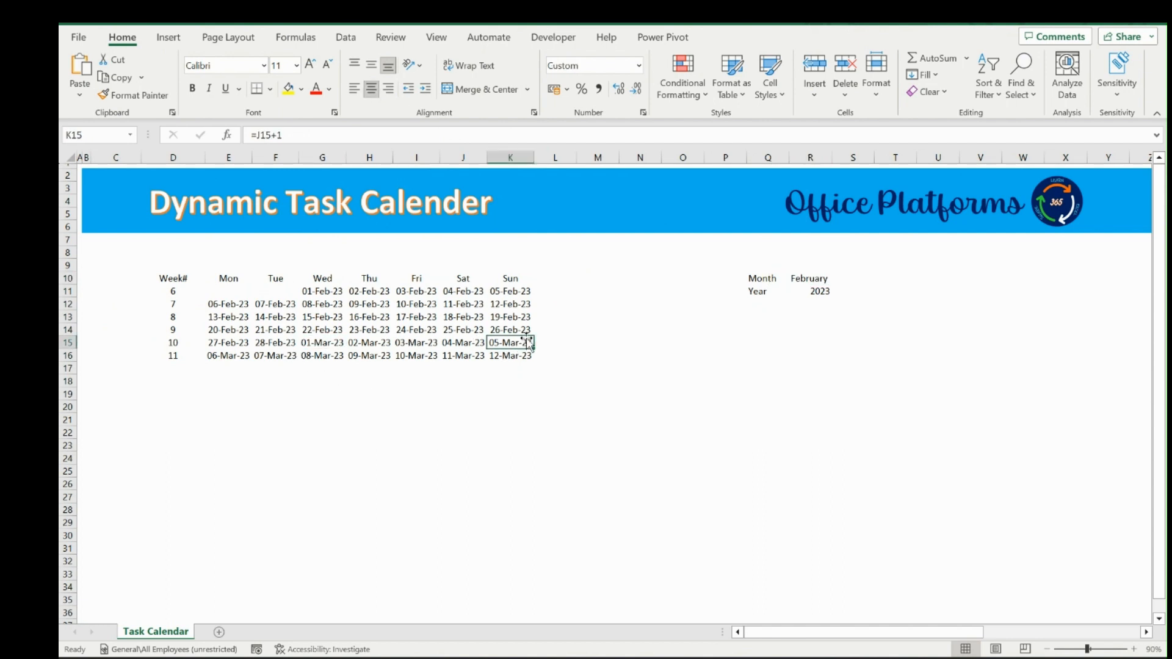
# Turn E15's formula into an IF that tests whether K14+1 is greater than an EOMONTH date
pyautogui.click(231, 343)
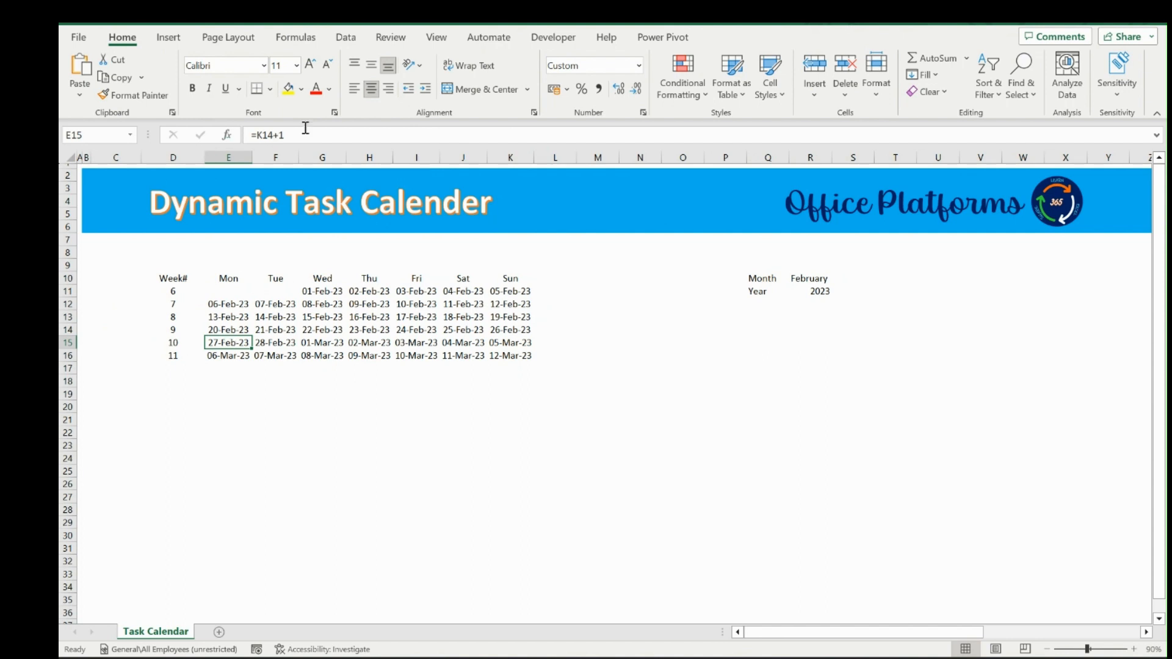
pyautogui.click(258, 135)
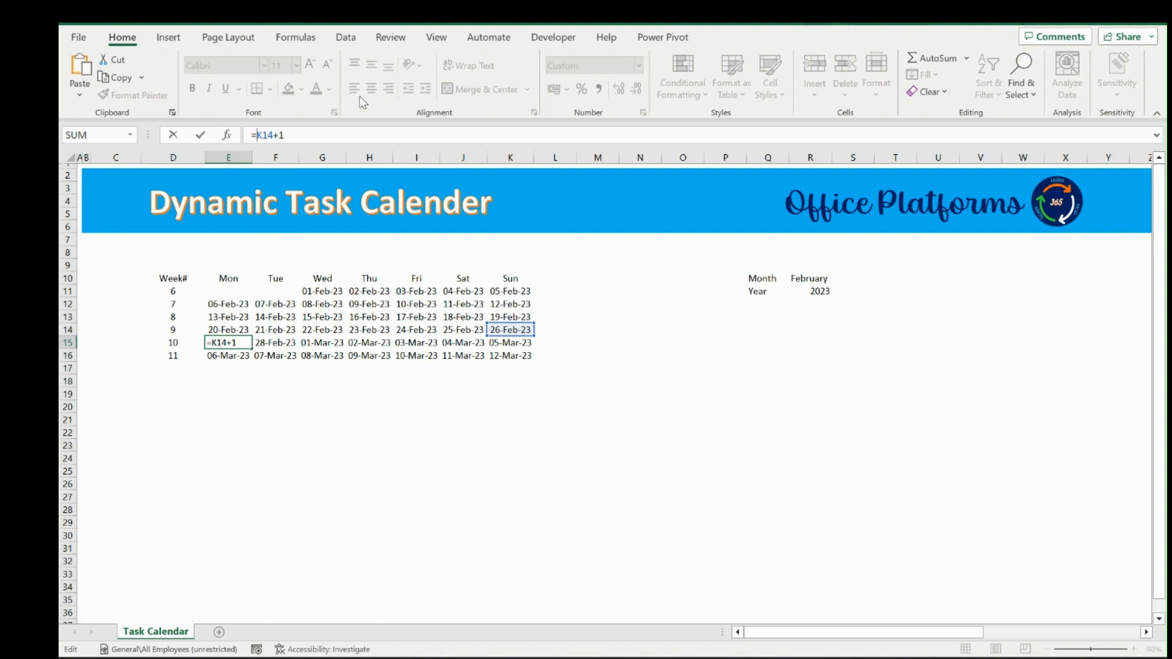
pyautogui.write('i')
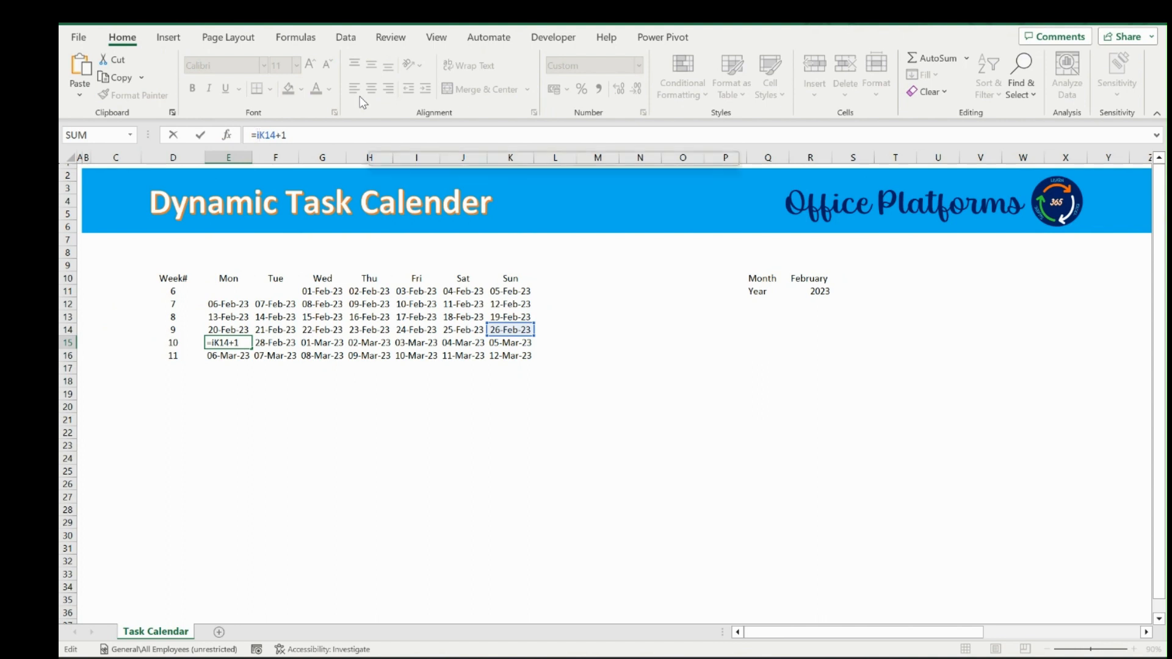
pyautogui.write('f')
pyautogui.press('Tab')
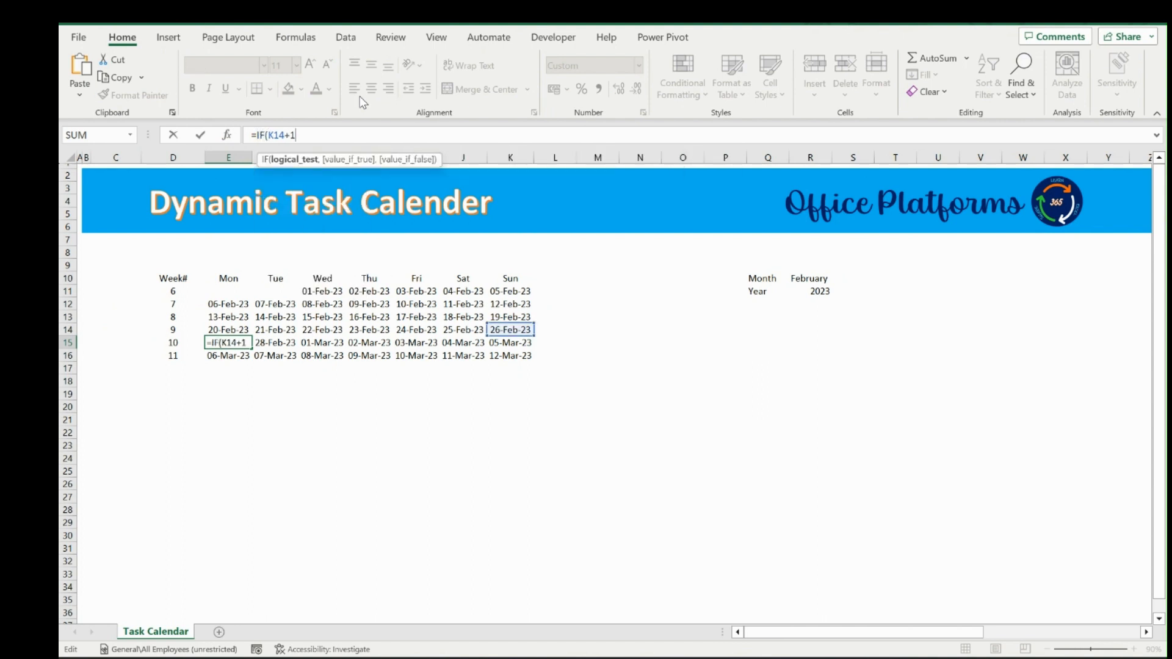
pyautogui.press('BackSpace')
pyautogui.write('>EO')
pyautogui.press('Tab')
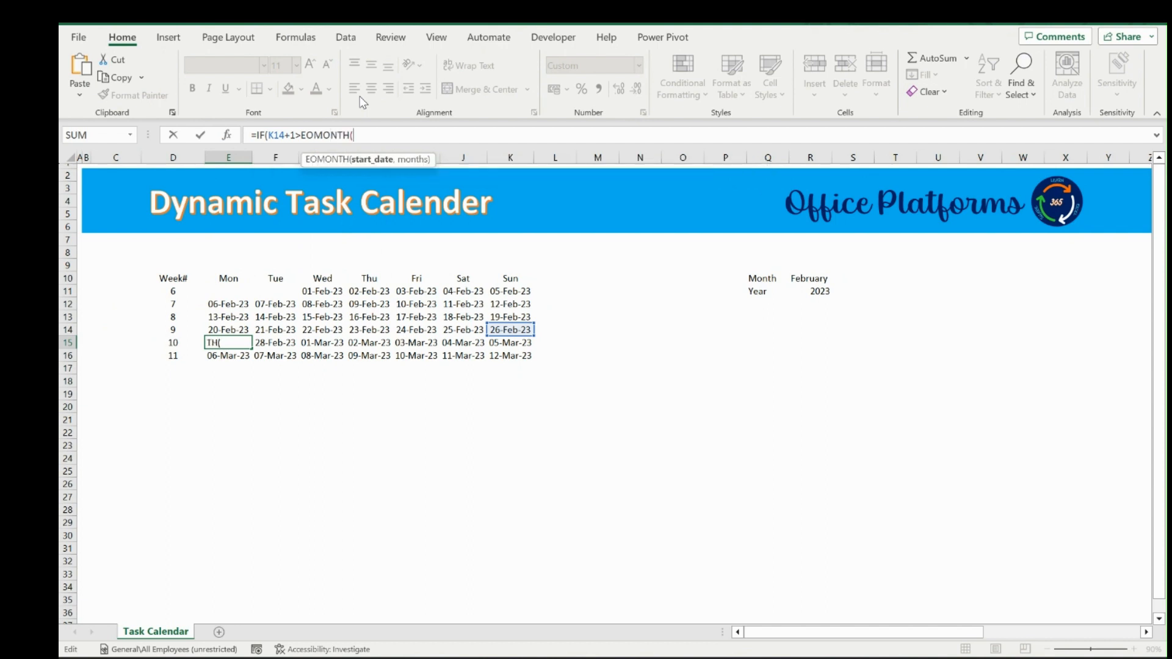
# Complete E15's IF formula with EOMONTH(StDt,0), returning "" when the test is true and K14+1 otherwise
pyautogui.write('st')
pyautogui.press('Down')
pyautogui.press('Down')
pyautogui.press('Down')
pyautogui.press('Down')
pyautogui.press('Down')
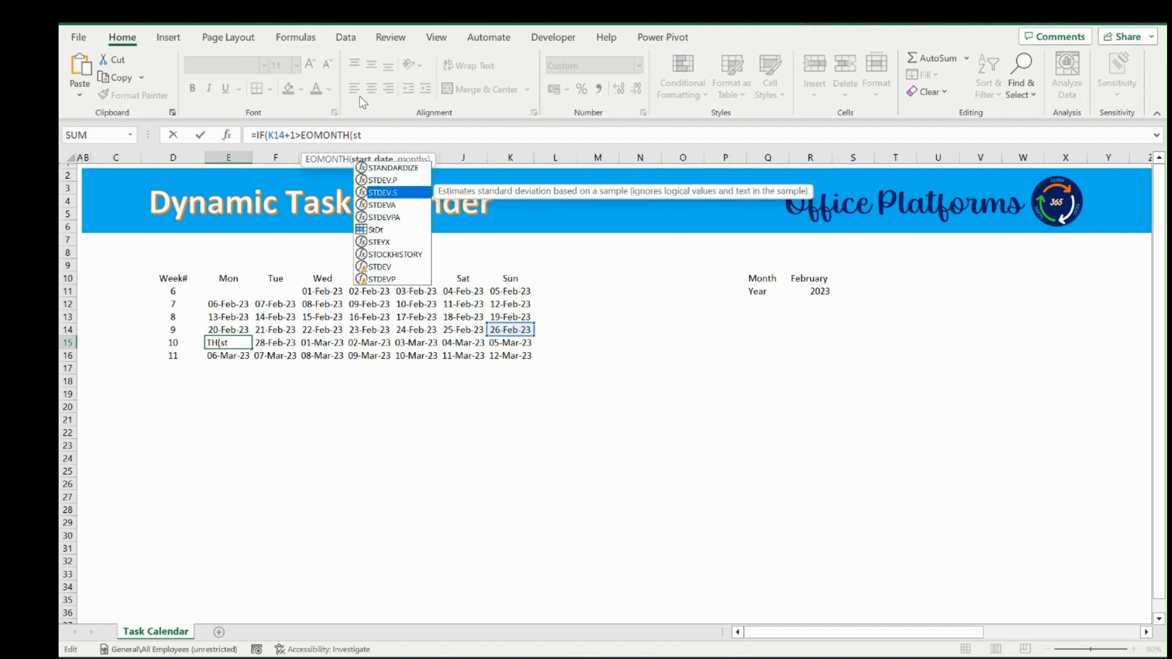
pyautogui.press('Tab')
pyautogui.write(',')
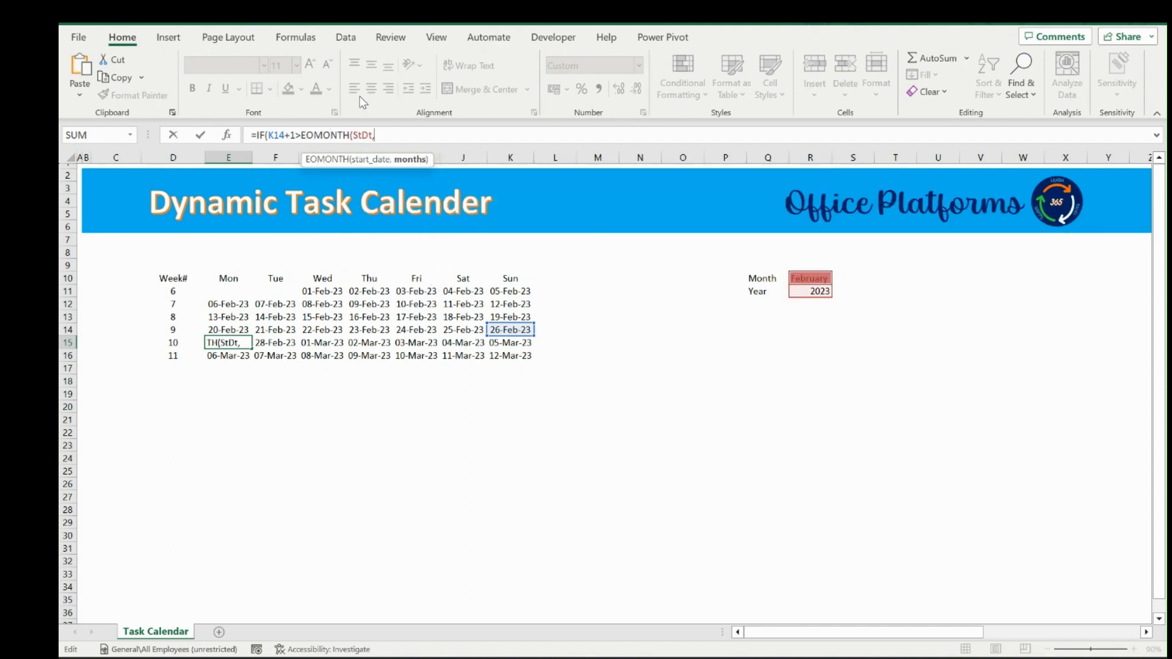
pyautogui.write('0),')
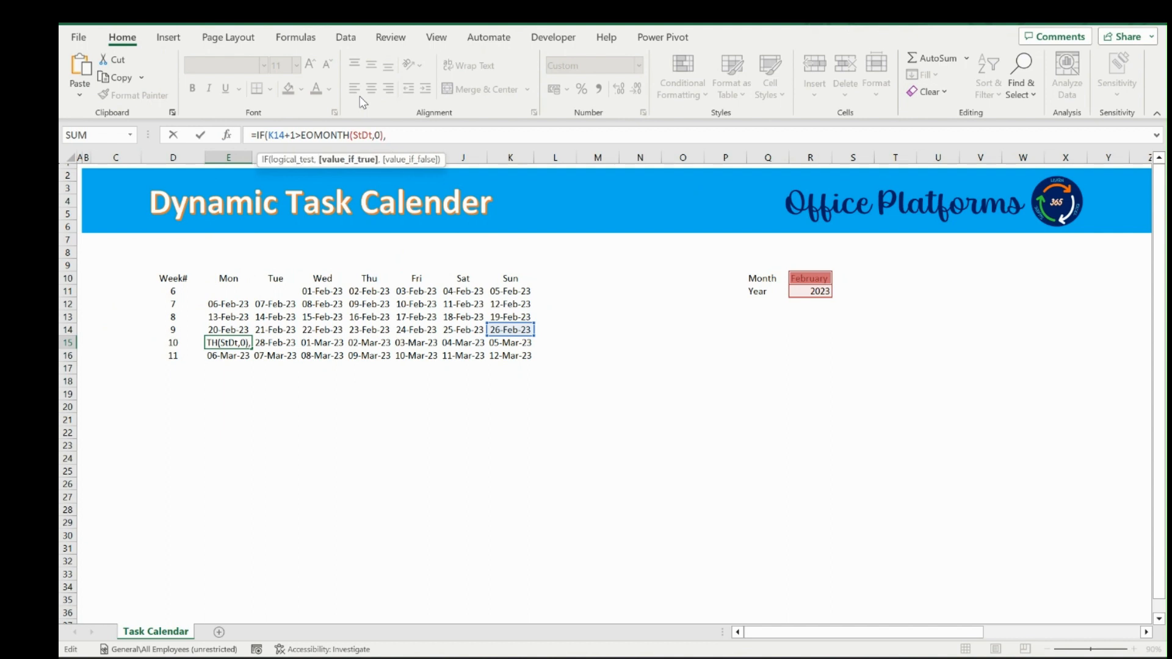
pyautogui.write('"",')
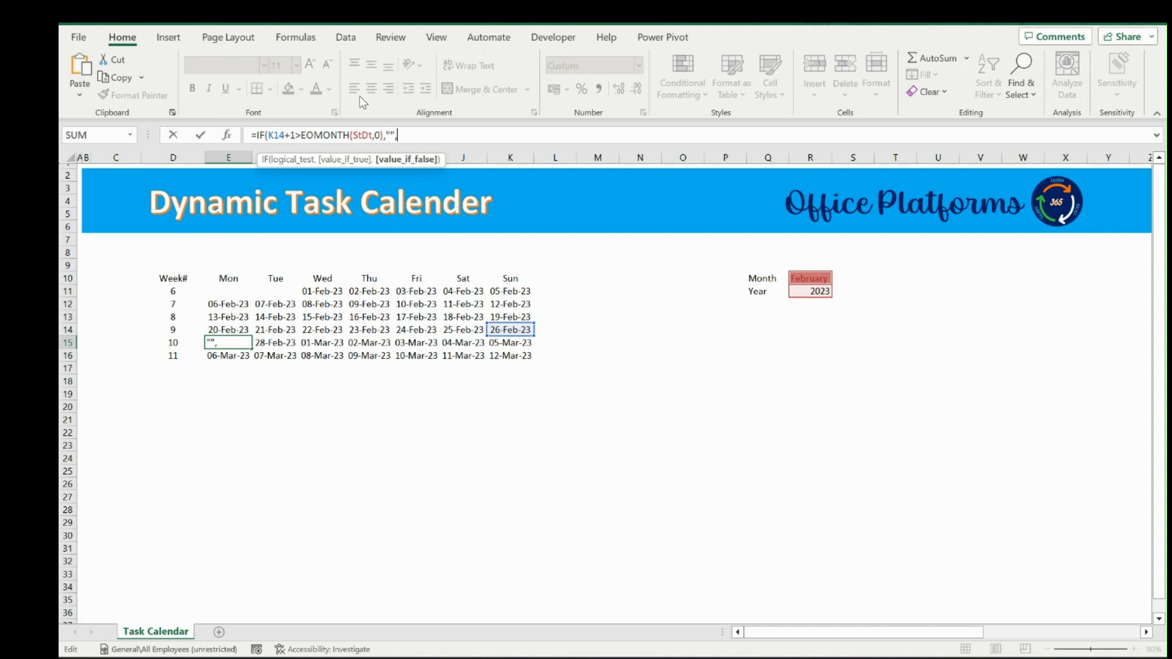
pyautogui.click(501, 330)
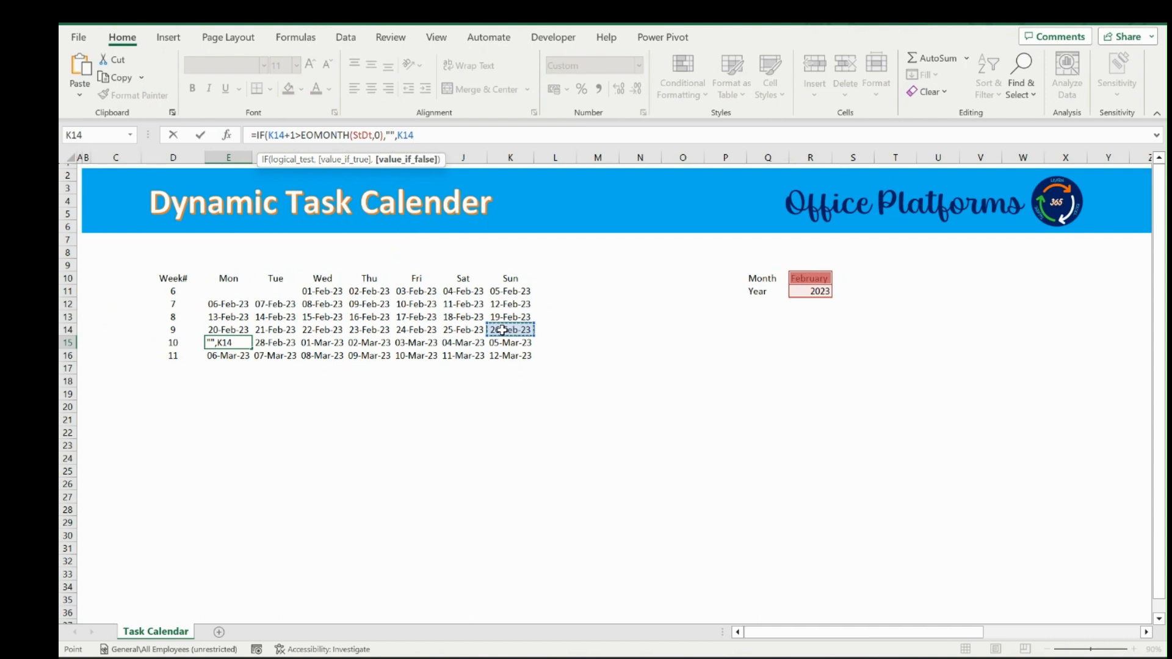
pyautogui.write('+1')
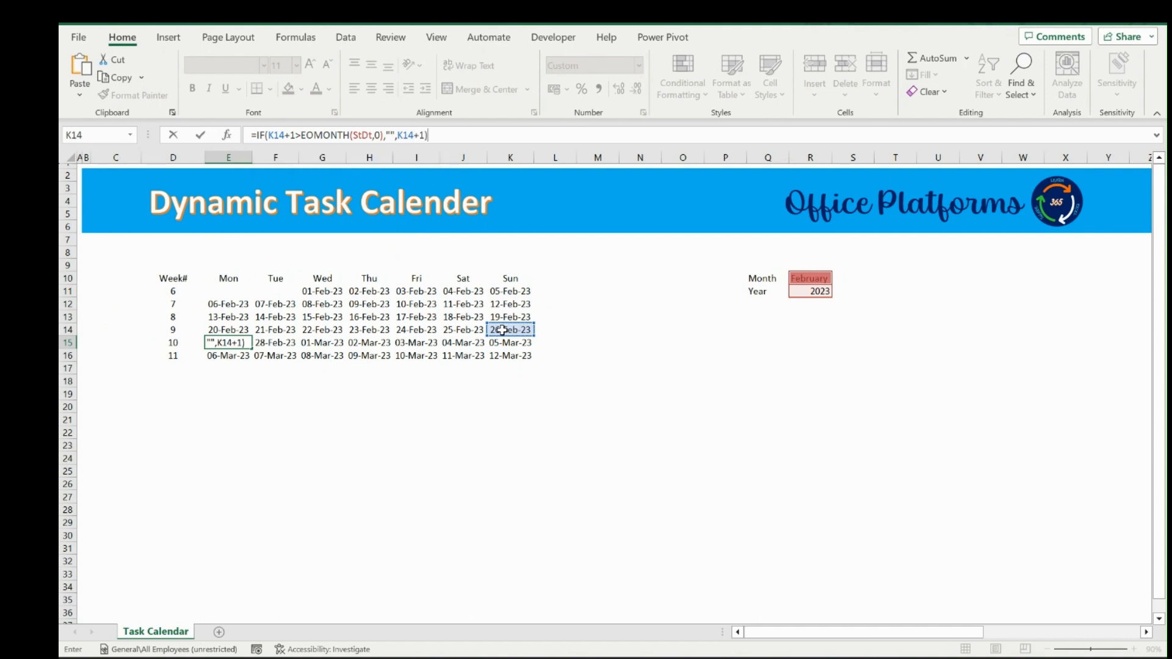
pyautogui.press('Return')
# Turn F15's formula into =IF(E15+1>EOMONTH(StDt,0),"",E15+1)
pyautogui.press('Up')
pyautogui.press('Right')
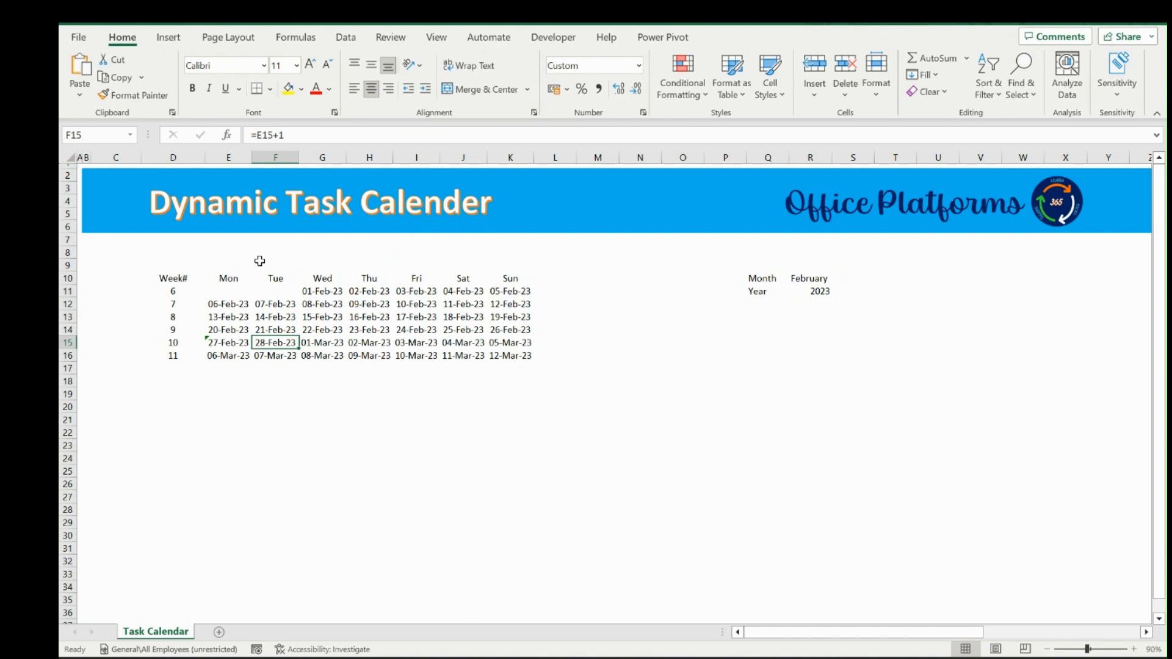
pyautogui.click(256, 135)
pyautogui.write('I')
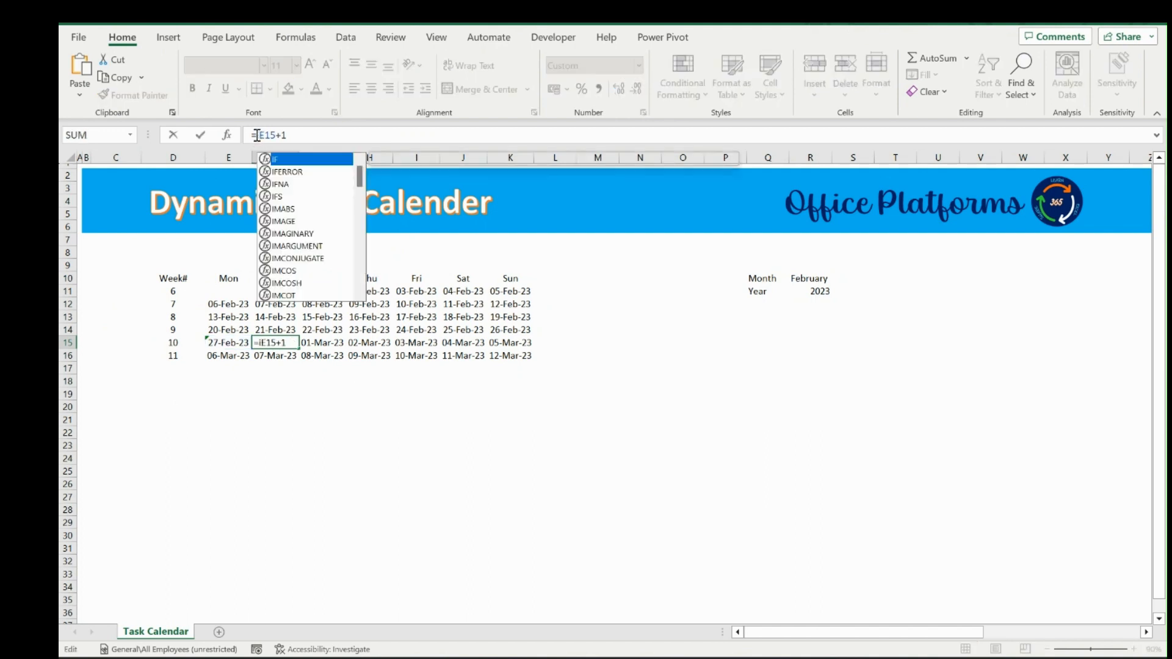
pyautogui.write('F(')
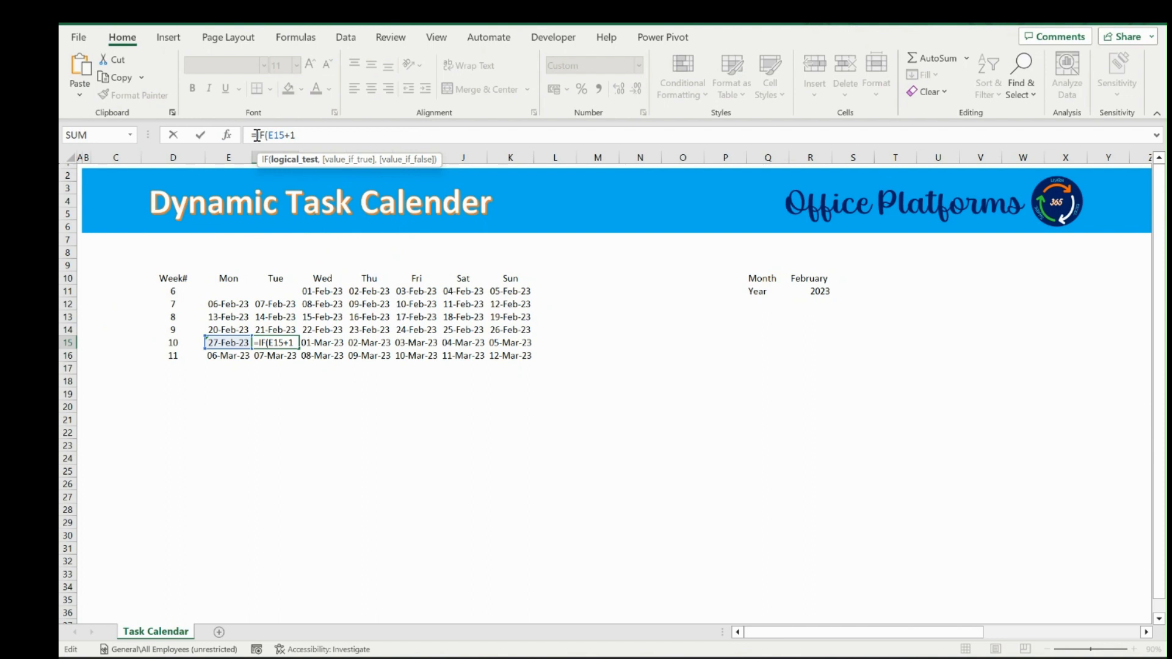
pyautogui.moveTo(376, 158); pyautogui.dragTo(539, 315)
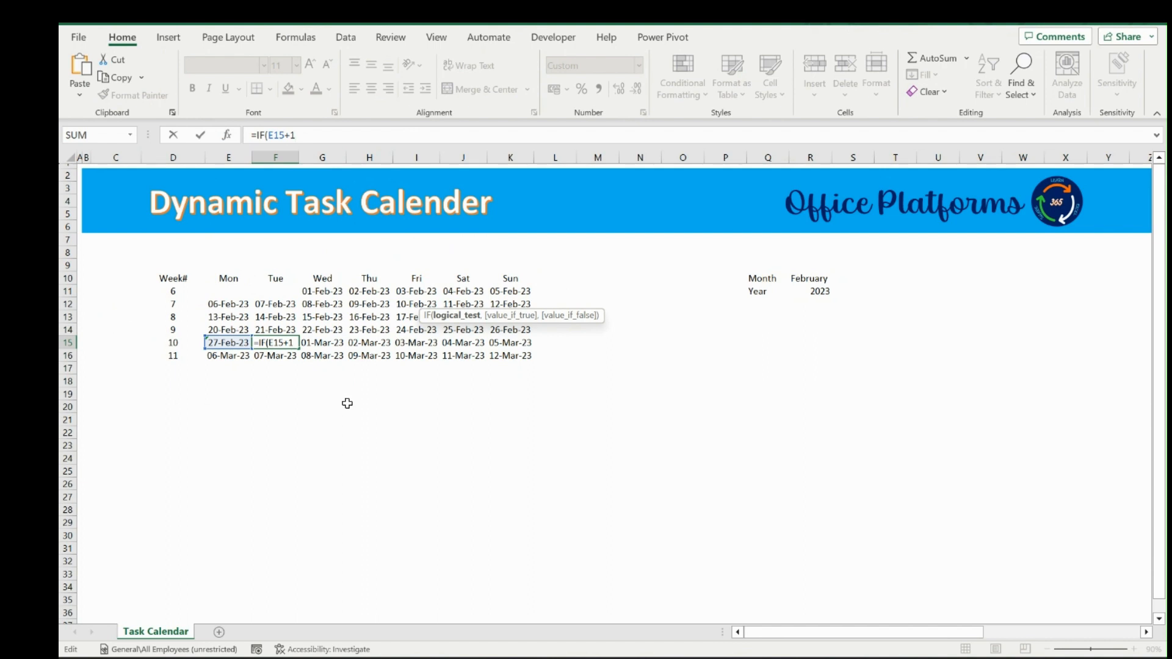
pyautogui.write('>eom')
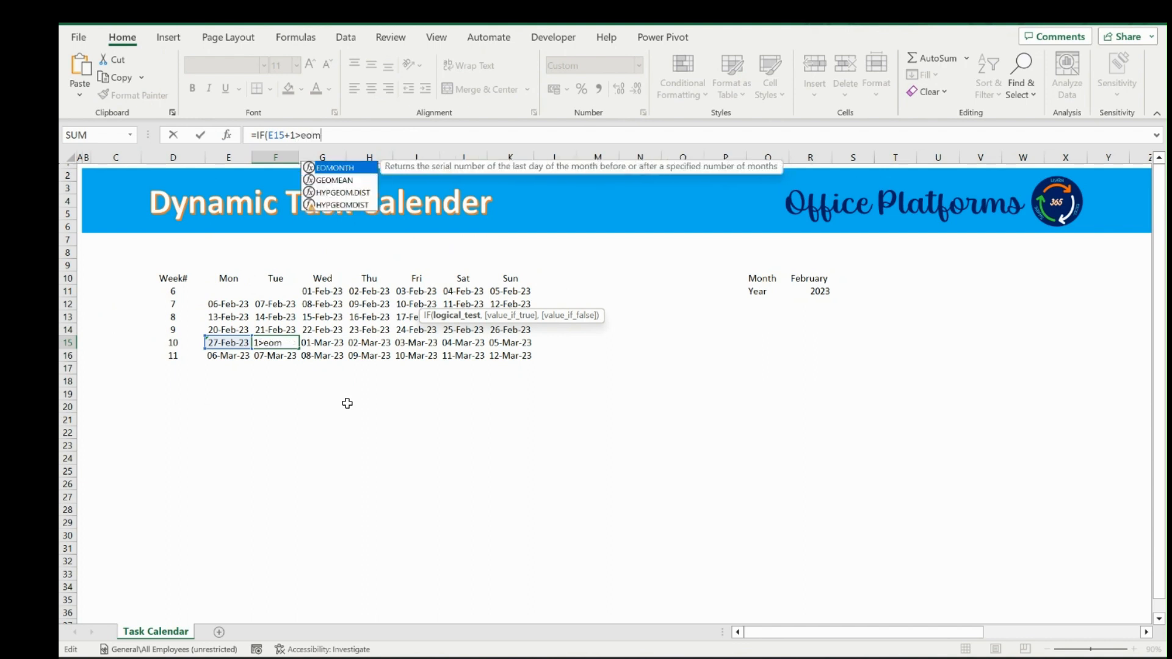
pyautogui.press('Tab')
pyautogui.write('st')
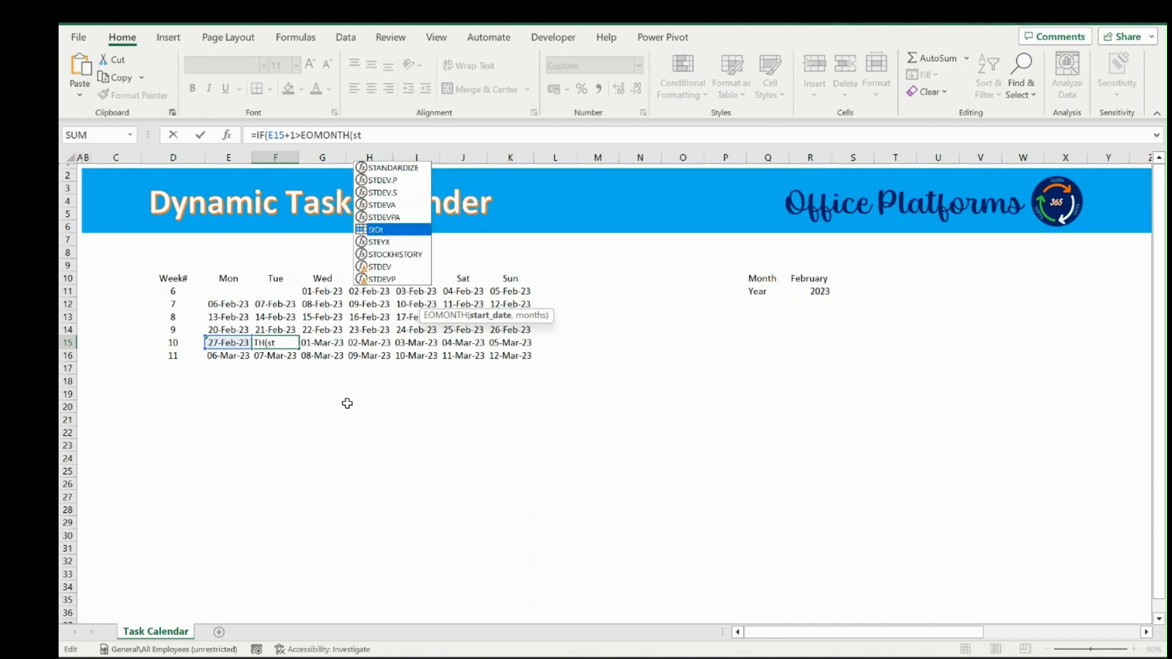
pyautogui.press('Tab')
pyautogui.write(',0)')
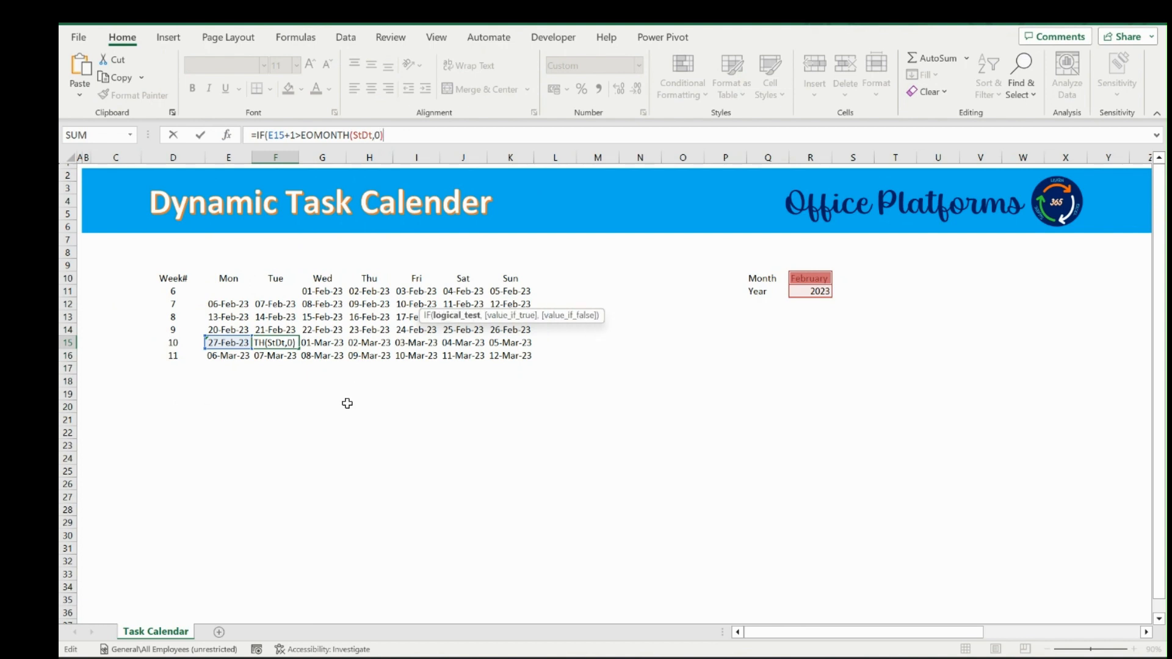
pyautogui.write(',"",')
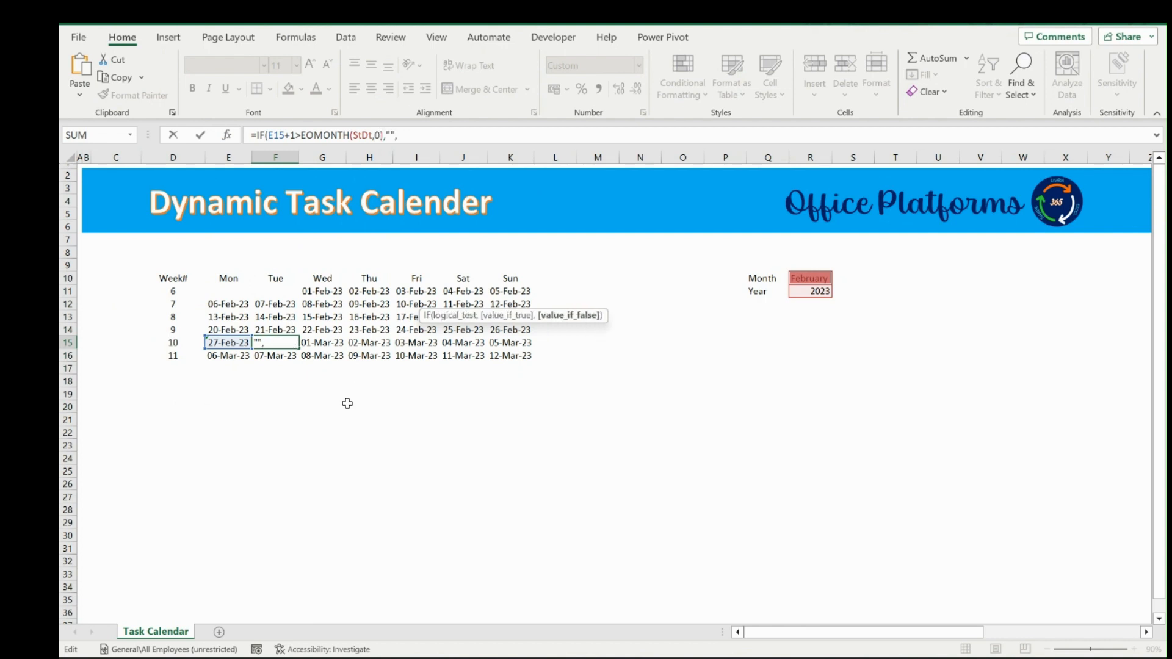
pyautogui.click(228, 343)
pyautogui.write('+1')
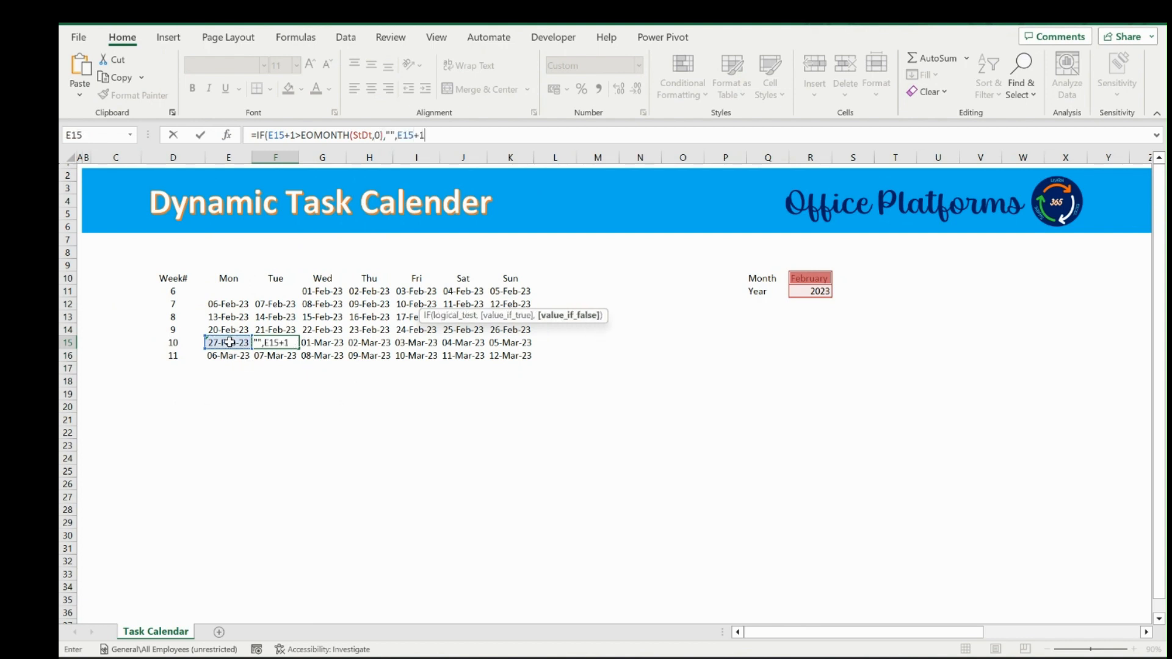
pyautogui.press('Return')
pyautogui.press('Up')
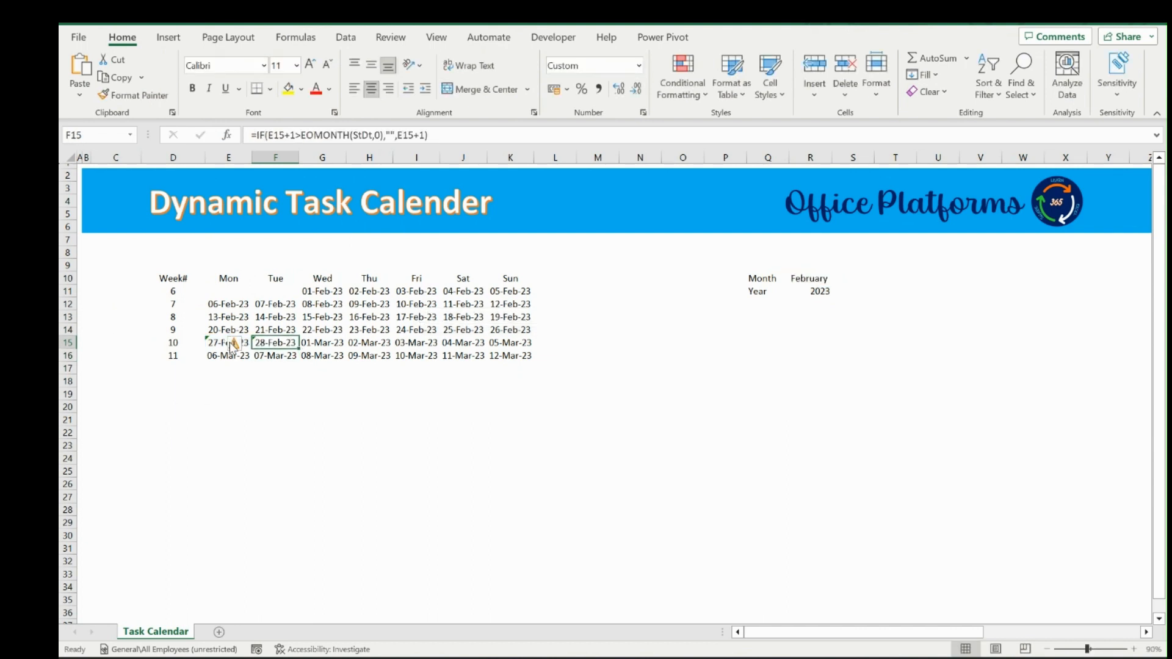
# Fill F15's month-end IF formula across row 15 to K15
pyautogui.hotkey('ctrl', 'shift', 'Right')
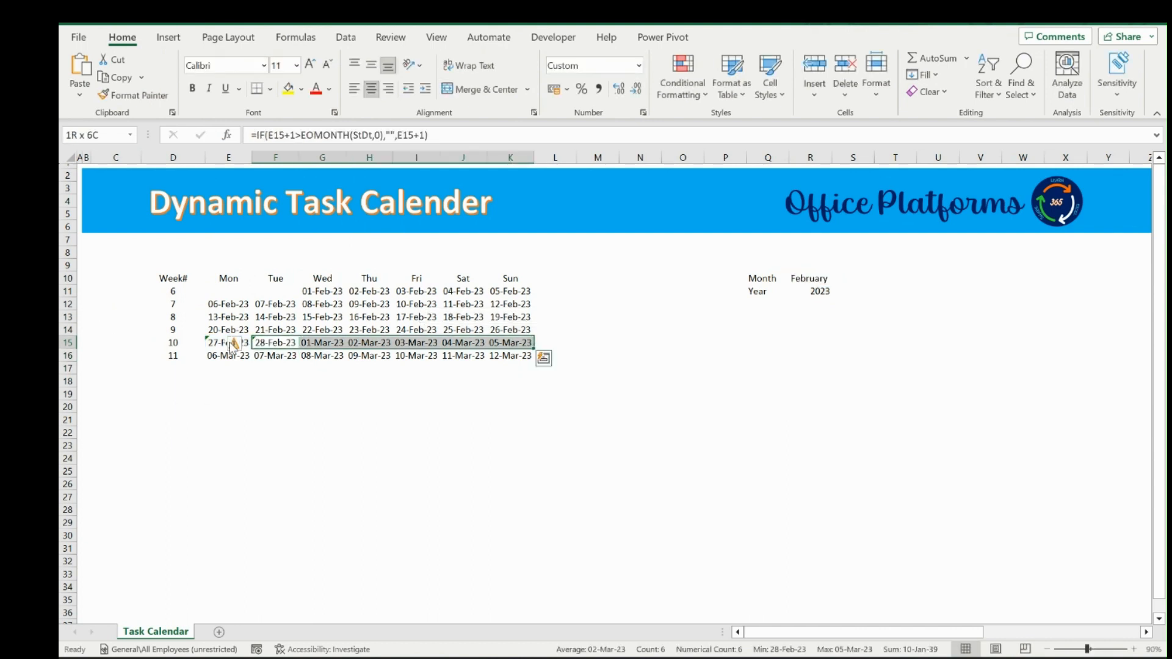
pyautogui.hotkey('ctrl', 'r')
pyautogui.press('Right')
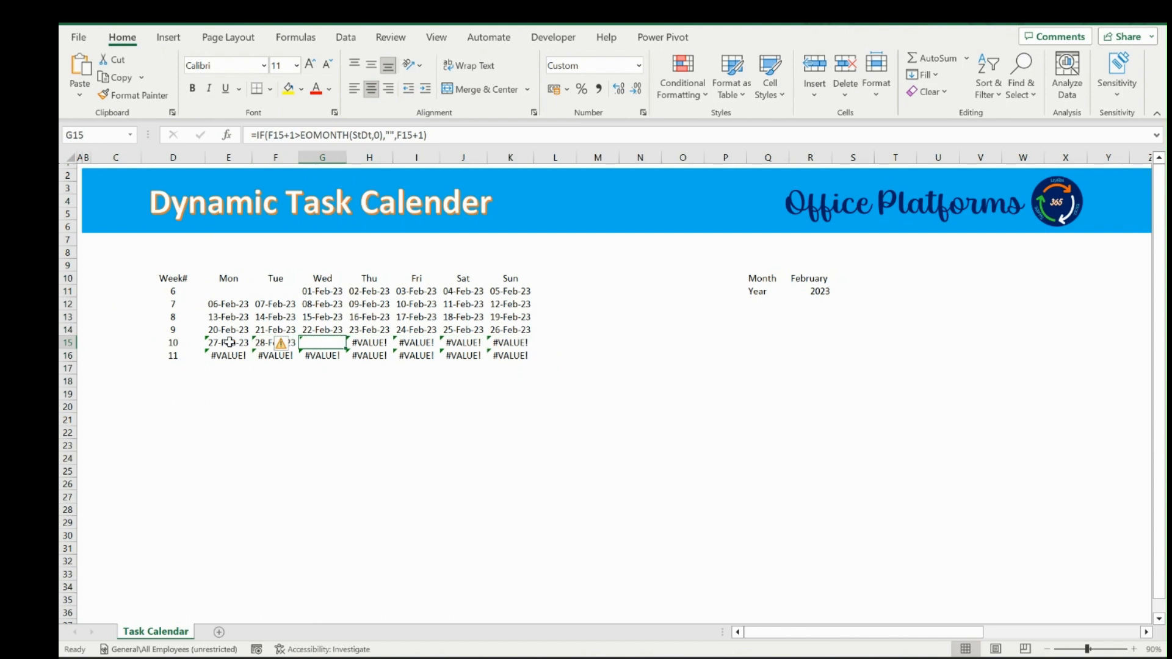
# Compare the formulas of F15, G15 and H15 to trace the cause of the errors in row 15
pyautogui.click(359, 341)
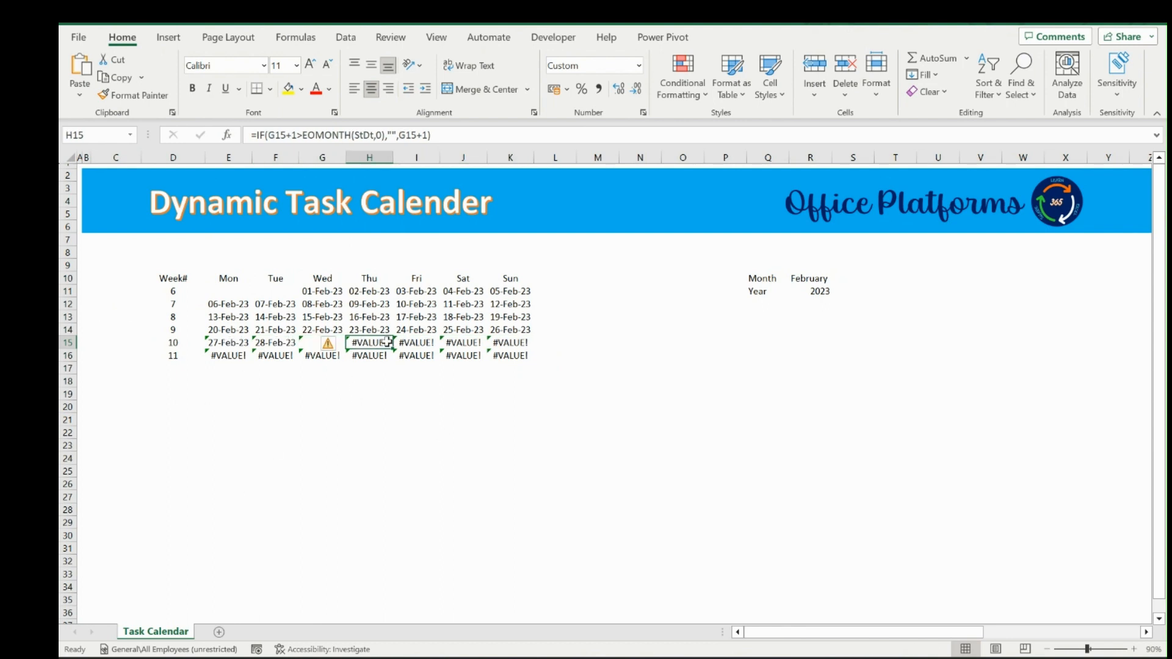
pyautogui.click(310, 342)
pyautogui.click(372, 339)
pyautogui.click(314, 340)
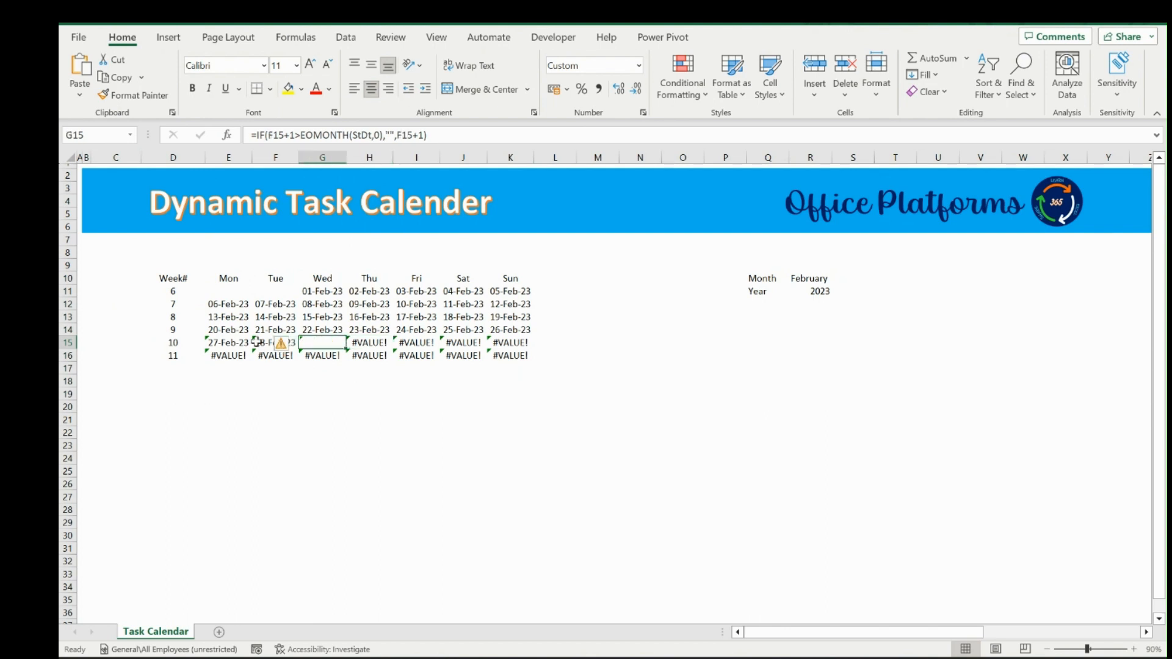
pyautogui.click(257, 342)
pyautogui.click(317, 339)
# Wrap E15's formula in IFERROR with "" as the error value and fill it down to E16
pyautogui.click(230, 342)
pyautogui.click(255, 134)
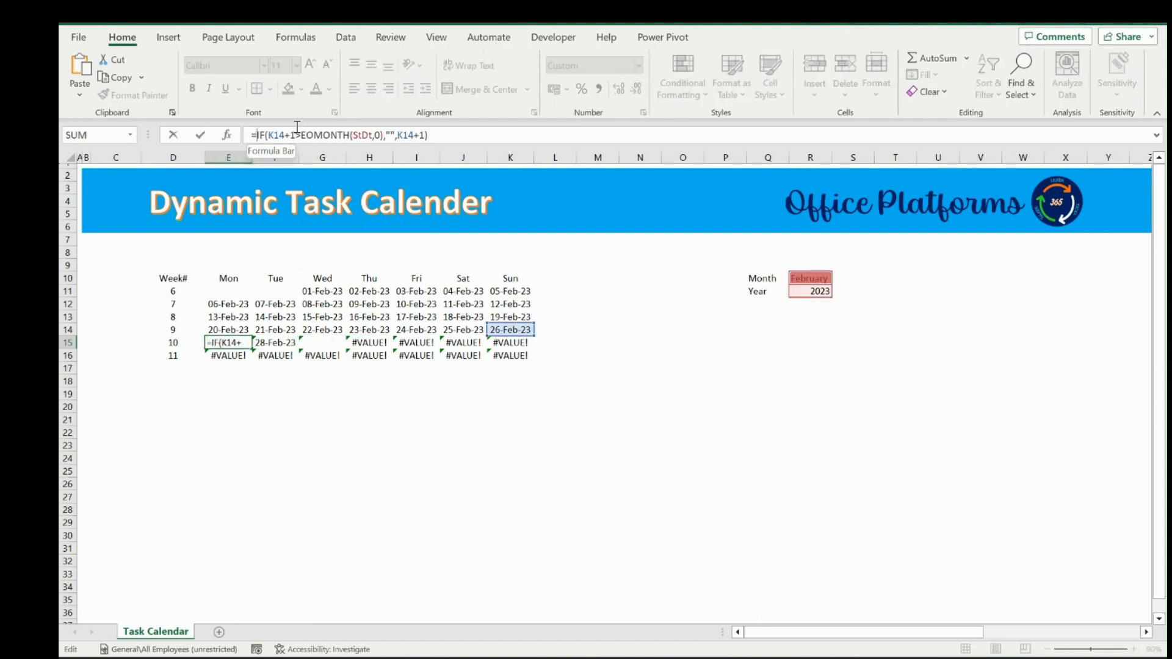
pyautogui.write('i')
pyautogui.press('Down')
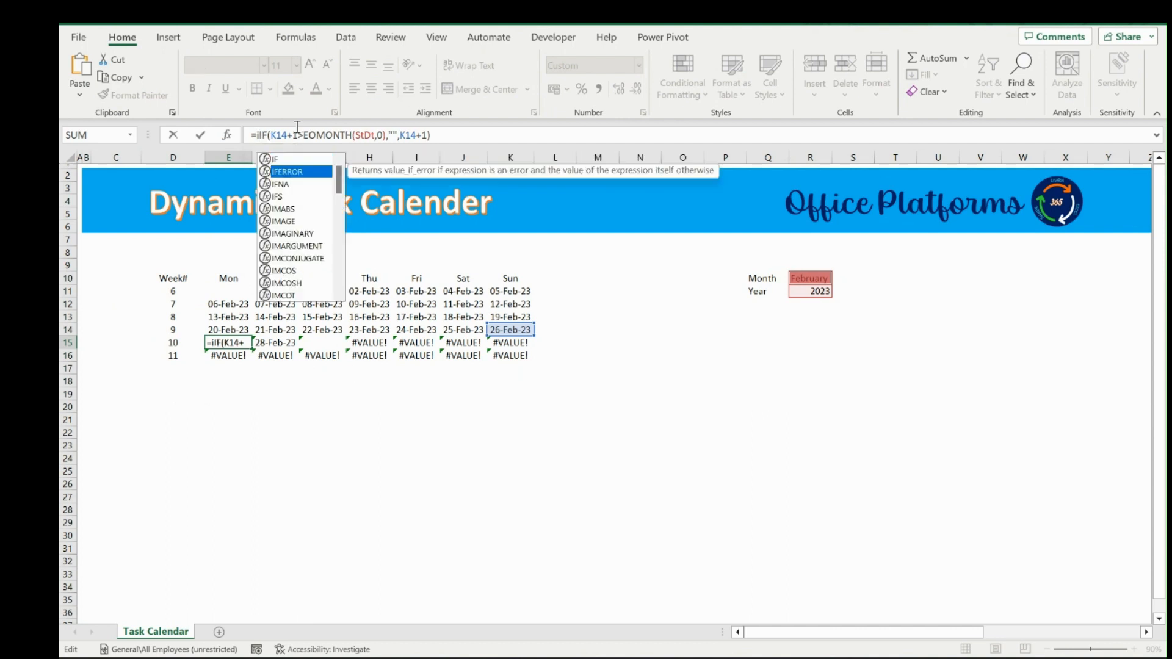
pyautogui.press('Tab')
pyautogui.click(485, 130)
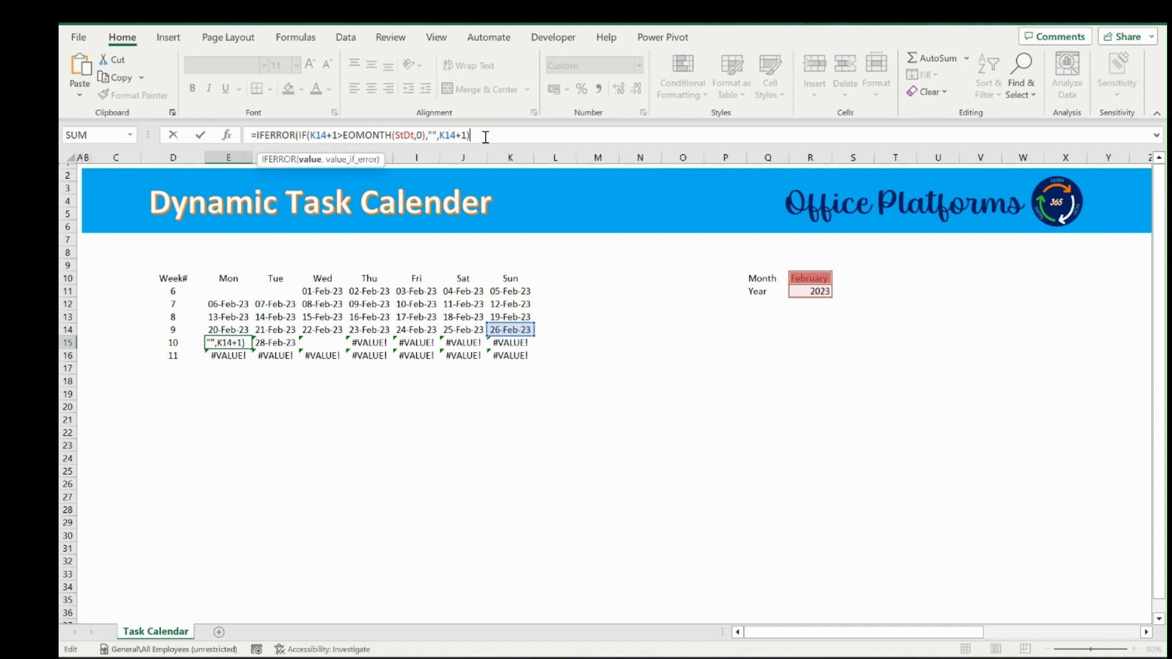
pyautogui.write(',""')
pyautogui.press('Return')
pyautogui.press('Up')
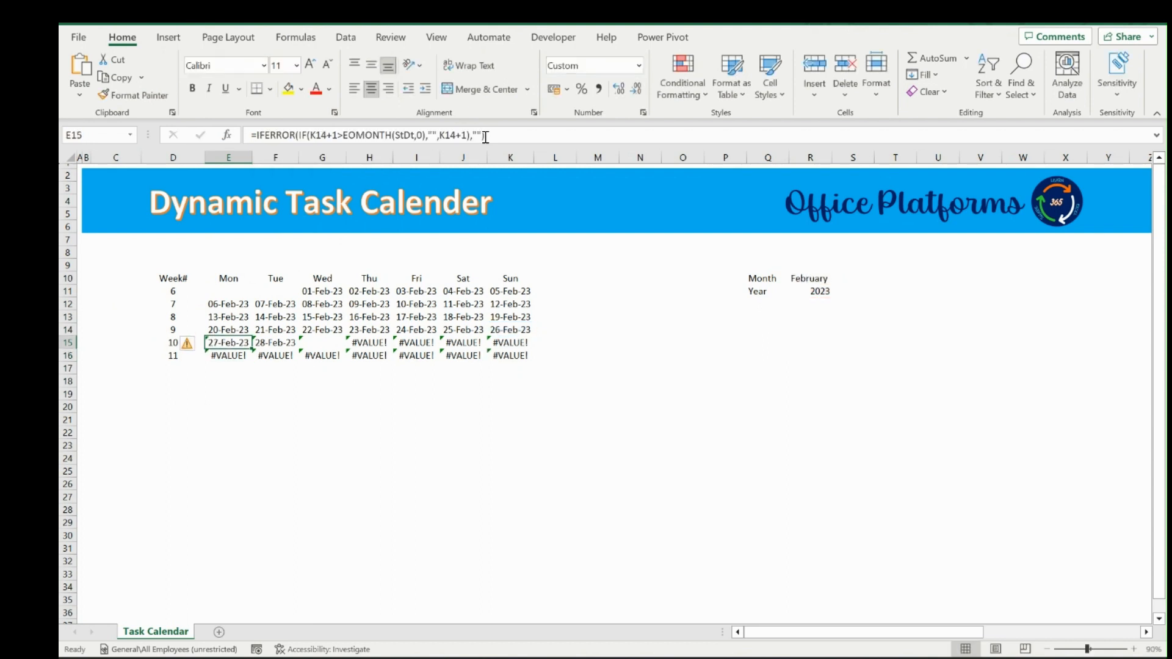
pyautogui.press('Down')
pyautogui.press('Delete')
# Wrap F15's IF formula in IFERROR with "" as the error value
pyautogui.press('Up')
pyautogui.press('Right')
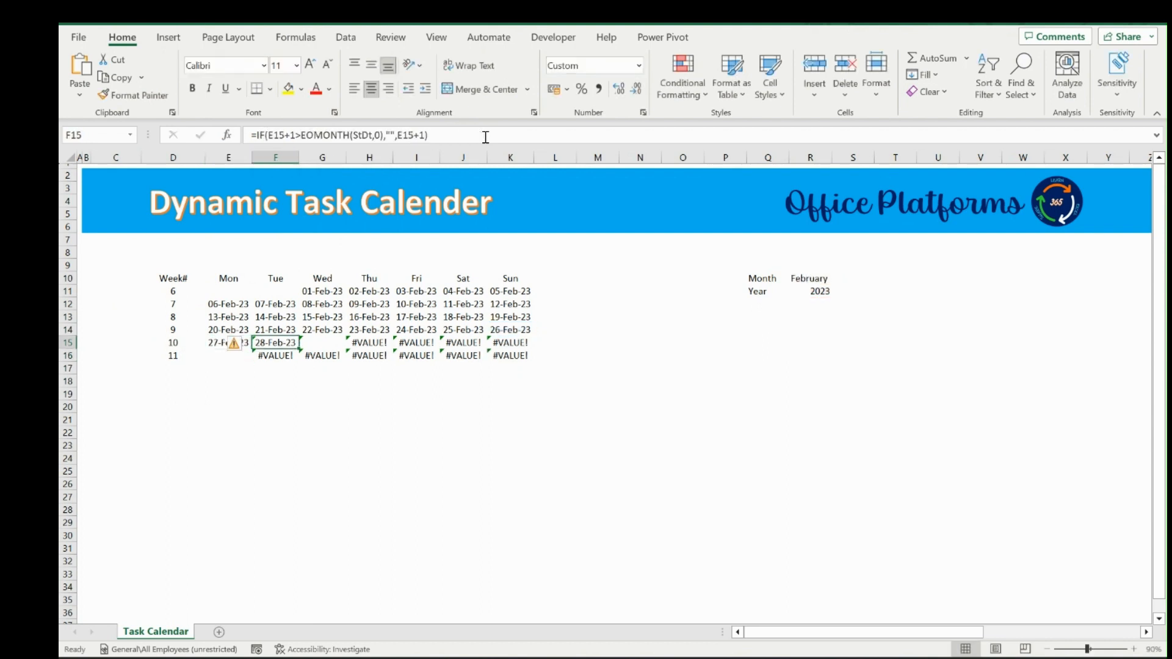
pyautogui.click(255, 135)
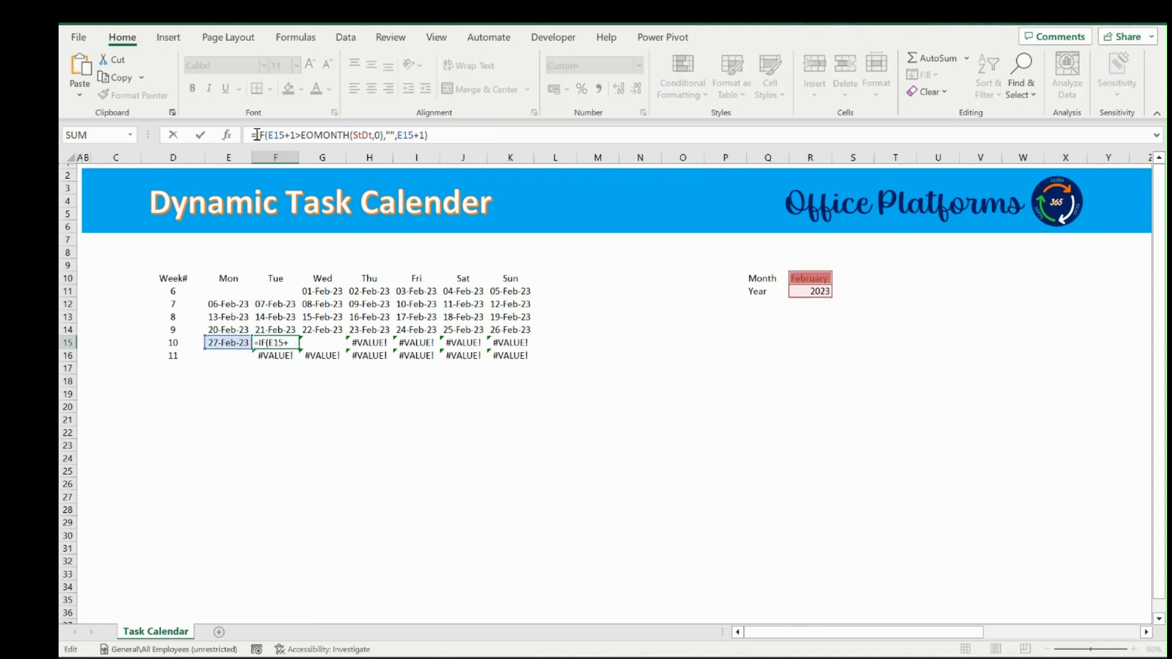
pyautogui.write('if')
pyautogui.press('Down')
pyautogui.press('Tab')
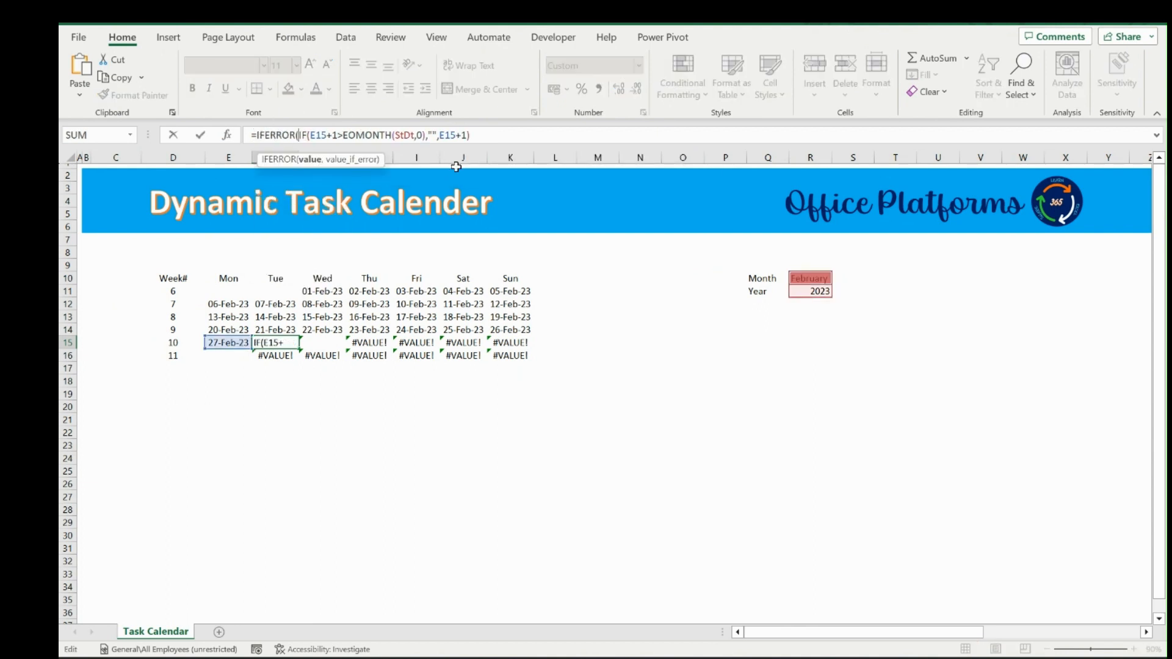
pyautogui.click(488, 134)
pyautogui.write(',"")')
pyautogui.hotkey('ctrl', 'Return')
# Fill F15's IFERROR formula across to K15 and down into F16:K16
pyautogui.hotkey('shift', 'Right')
pyautogui.hotkey('shift', 'Right')
pyautogui.hotkey('shift', 'Right')
pyautogui.hotkey('shift', 'Right')
pyautogui.hotkey('shift', 'Right')
pyautogui.hotkey('ctrl', 'r')
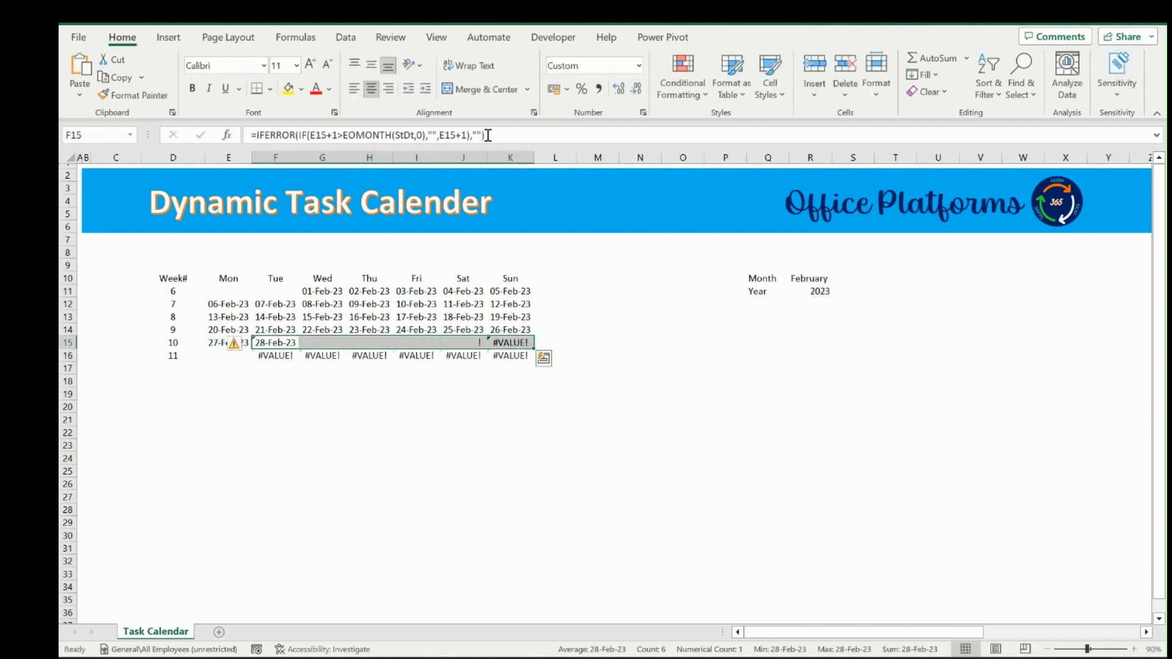
pyautogui.hotkey('shift', 'Down')
pyautogui.hotkey('ctrl', 'd')
pyautogui.press('Up')
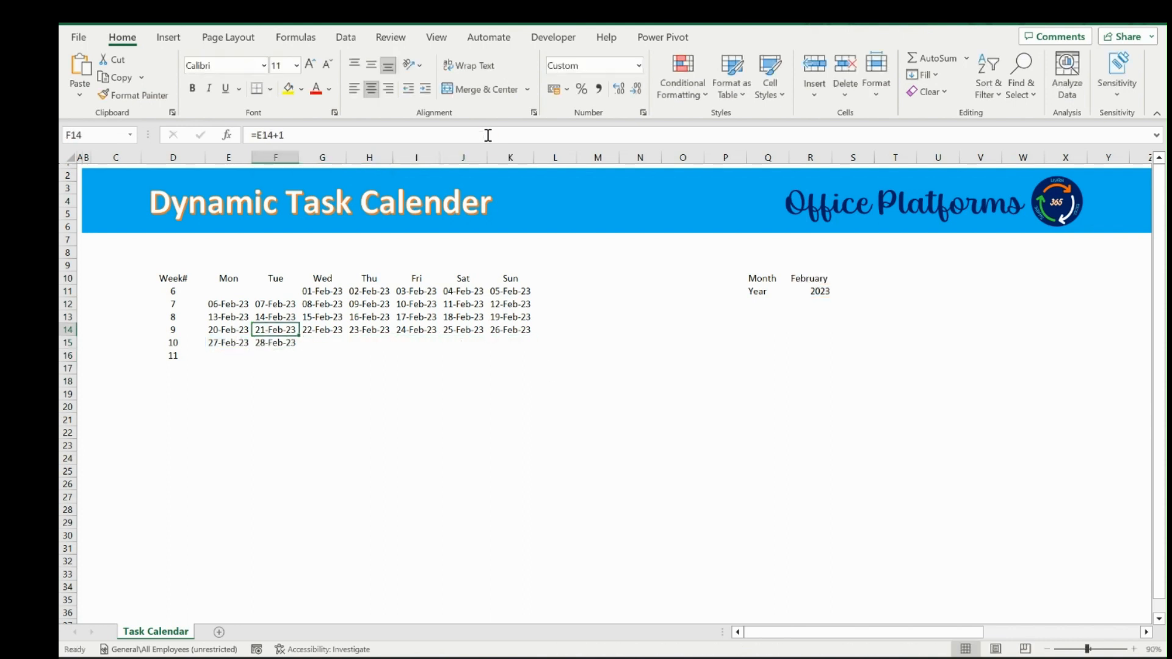
pyautogui.press('Left')
pyautogui.press('Left')
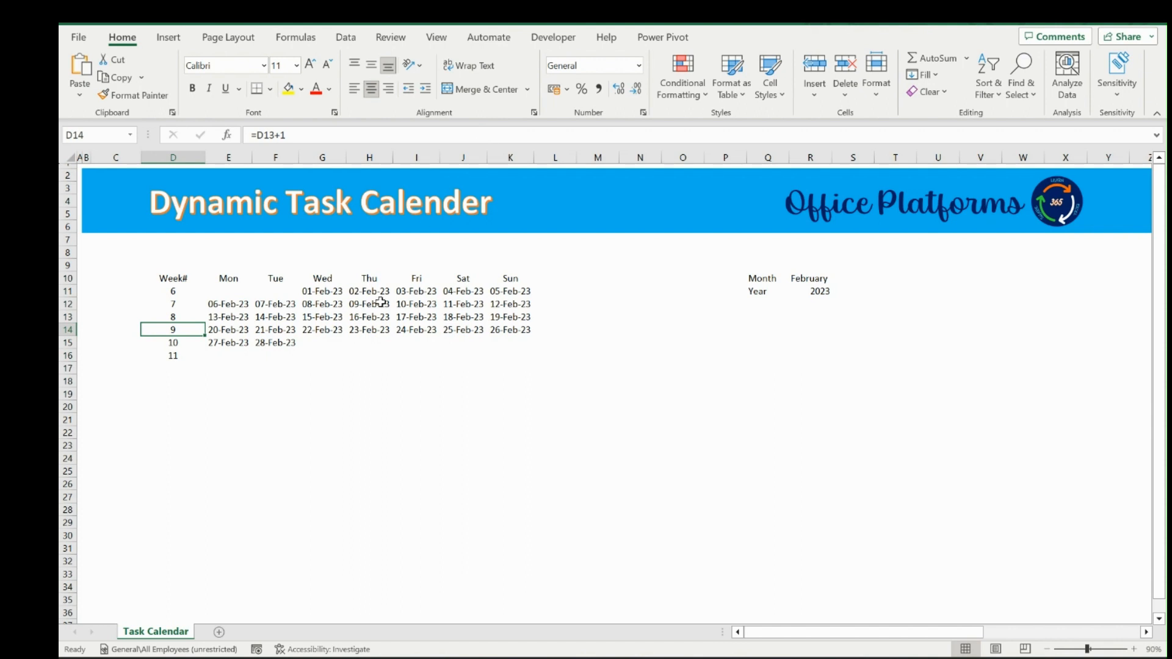
# Set the Month dropdown in R10 to August to test the calendar dates
pyautogui.click(825, 291)
pyautogui.click(825, 279)
pyautogui.click(837, 279)
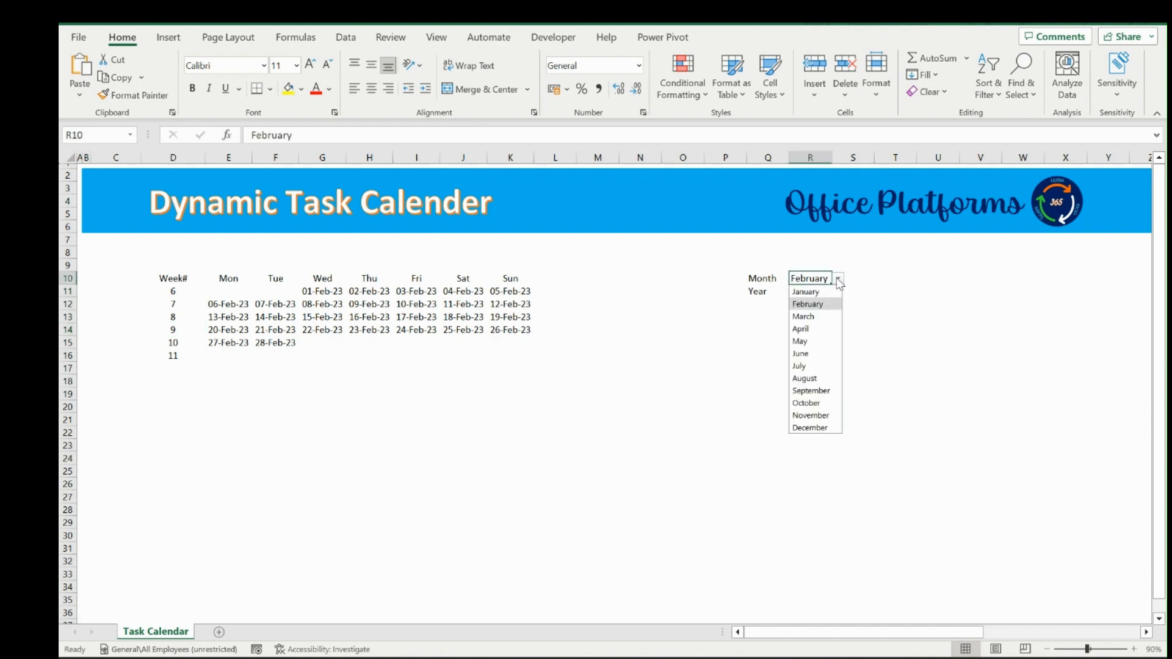
pyautogui.click(812, 380)
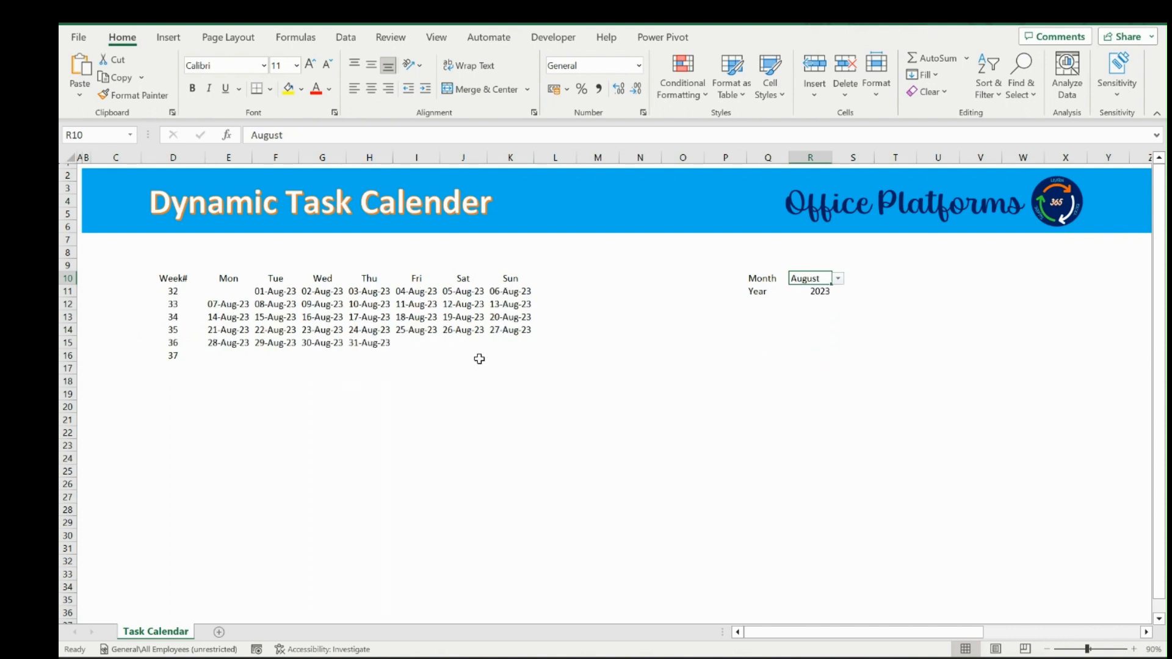
pyautogui.click(467, 330)
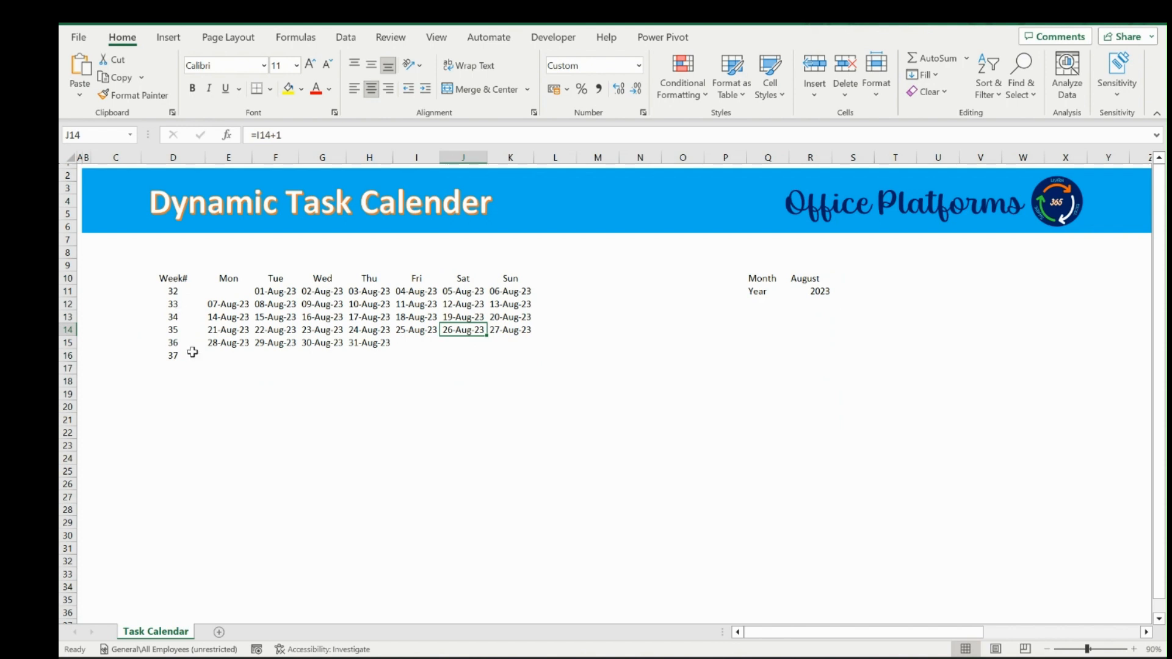
# Apply the custom number format dd to the calendar range E11:K16 so only day numbers show
pyautogui.moveTo(232, 293); pyautogui.dragTo(505, 351)
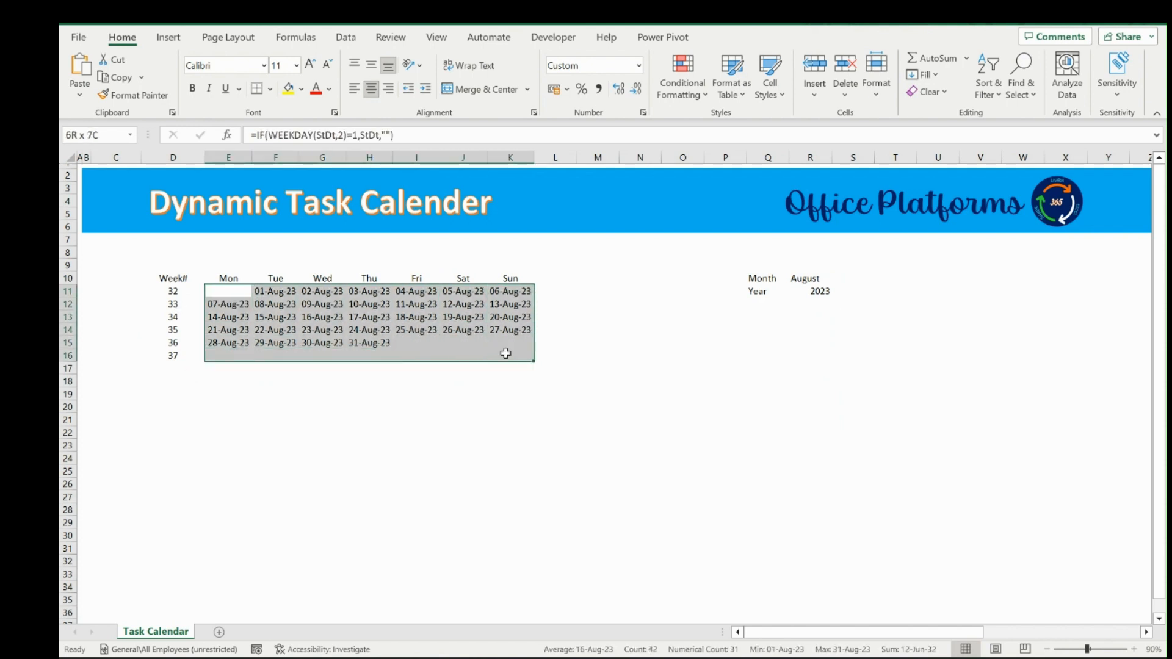
pyautogui.rightClick(248, 301)
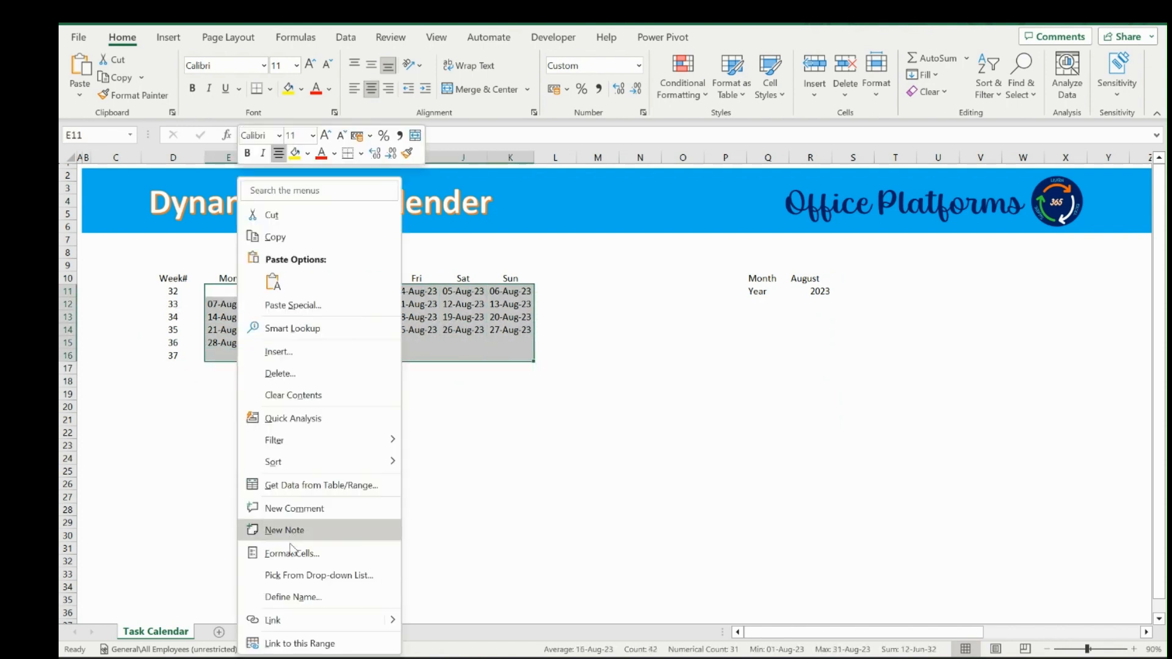
pyautogui.click(277, 528)
pyautogui.click(284, 389)
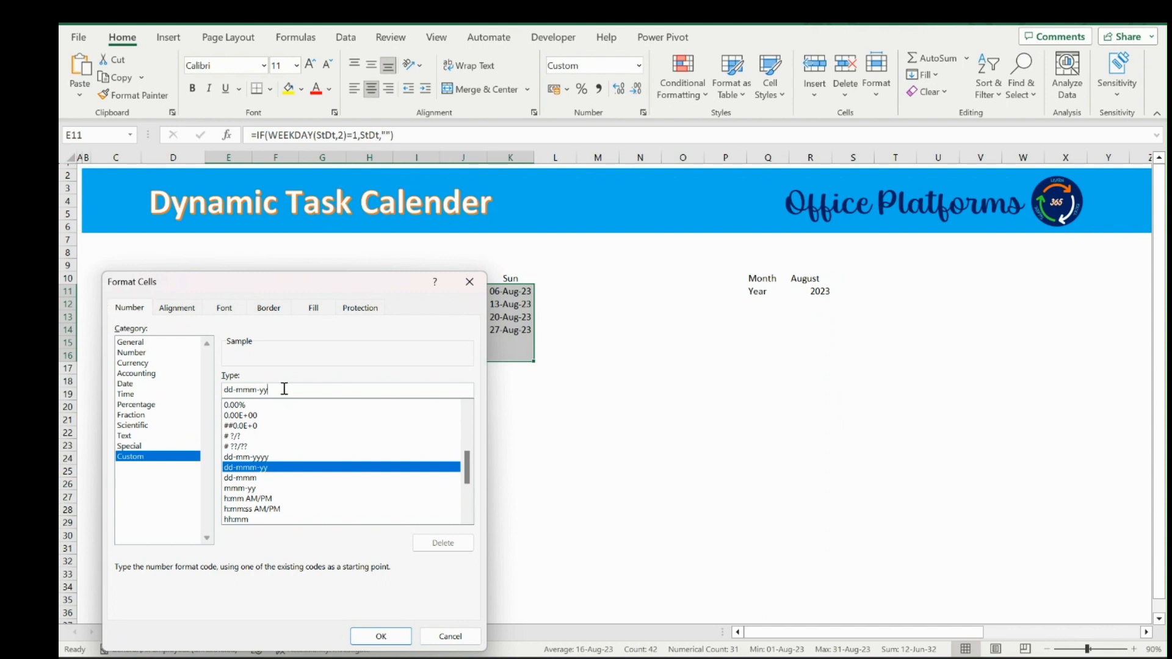
pyautogui.press('BackSpace')
pyautogui.press('BackSpace')
pyautogui.press('BackSpace')
pyautogui.press('BackSpace')
pyautogui.press('BackSpace')
pyautogui.press('BackSpace')
pyautogui.press('BackSpace')
pyautogui.press('Return')
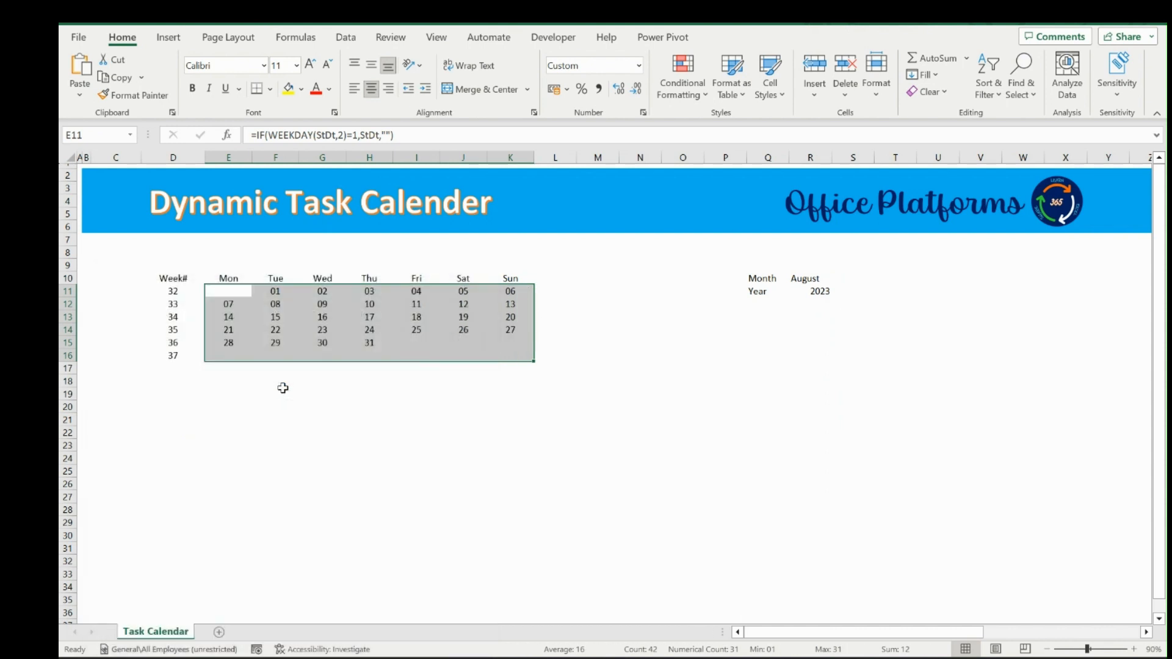
pyautogui.click(222, 290)
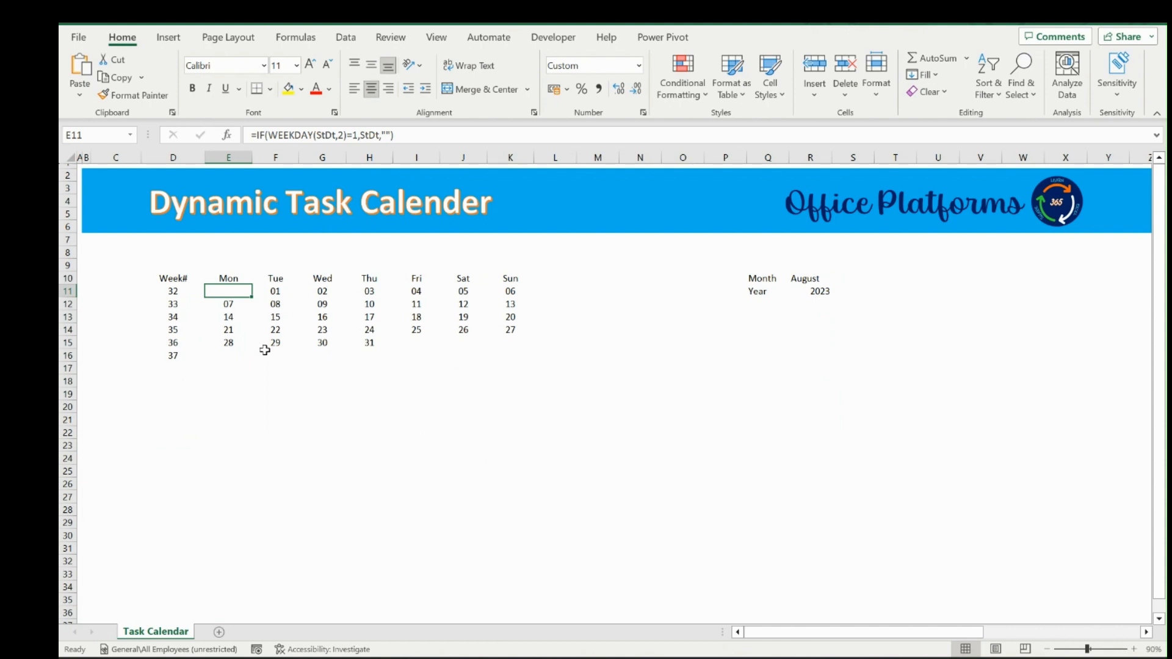
# Enter the headers Holiday List in U10 and Occasion in V10
pyautogui.click(956, 282)
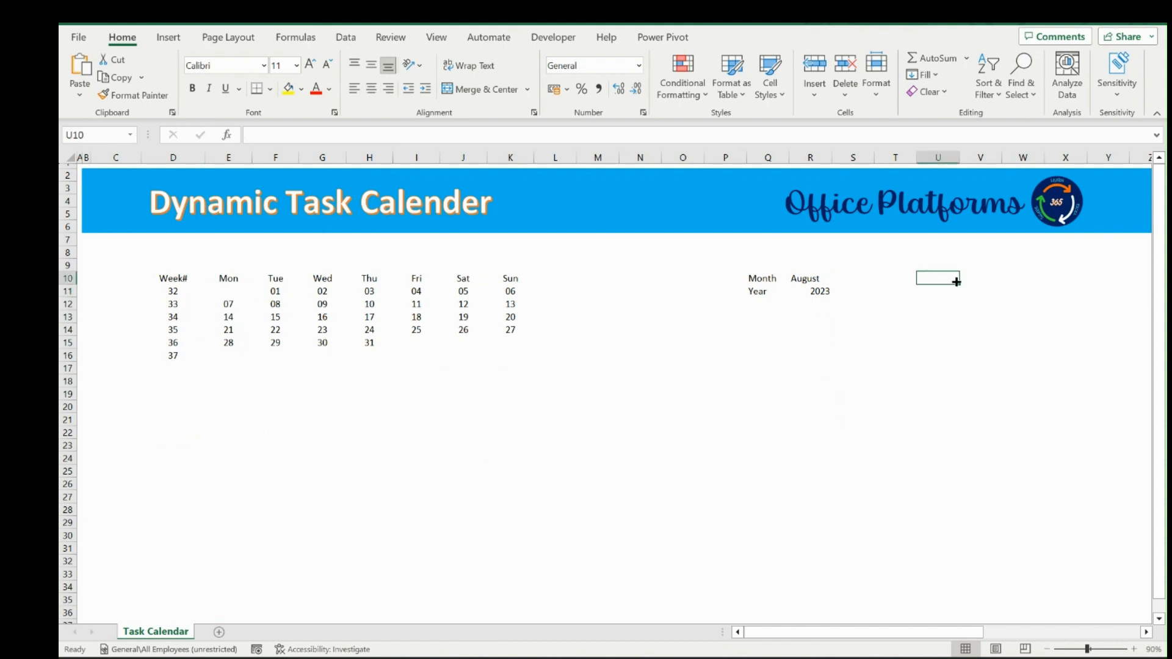
pyautogui.write('Holiday L')
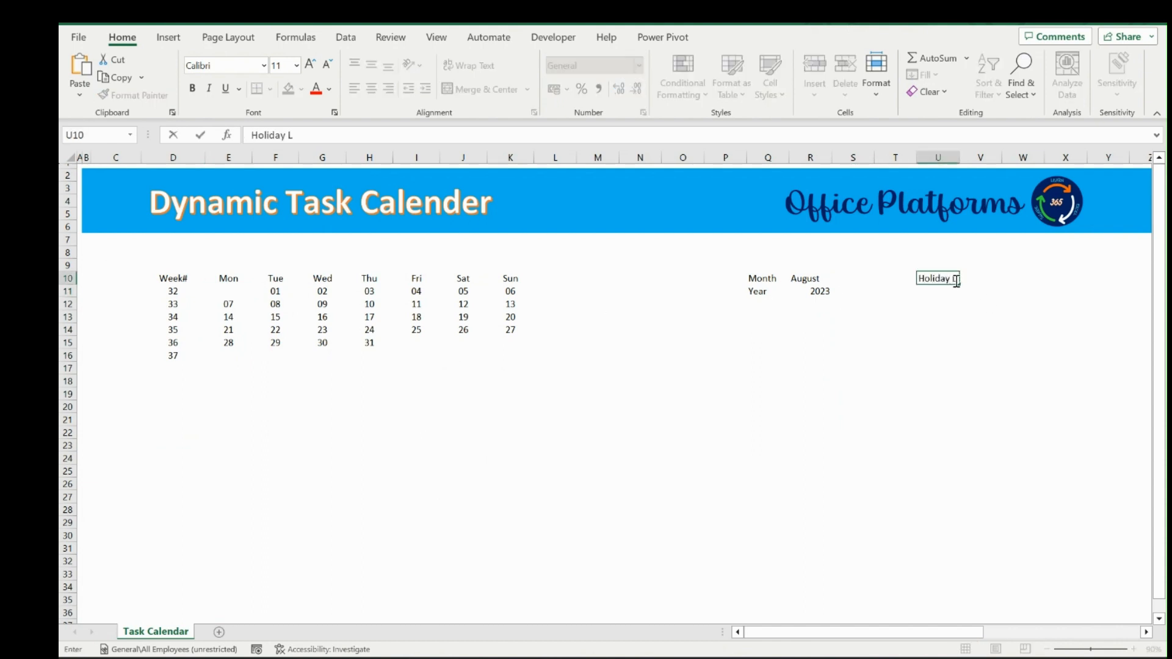
pyautogui.write('ist')
pyautogui.press('Tab')
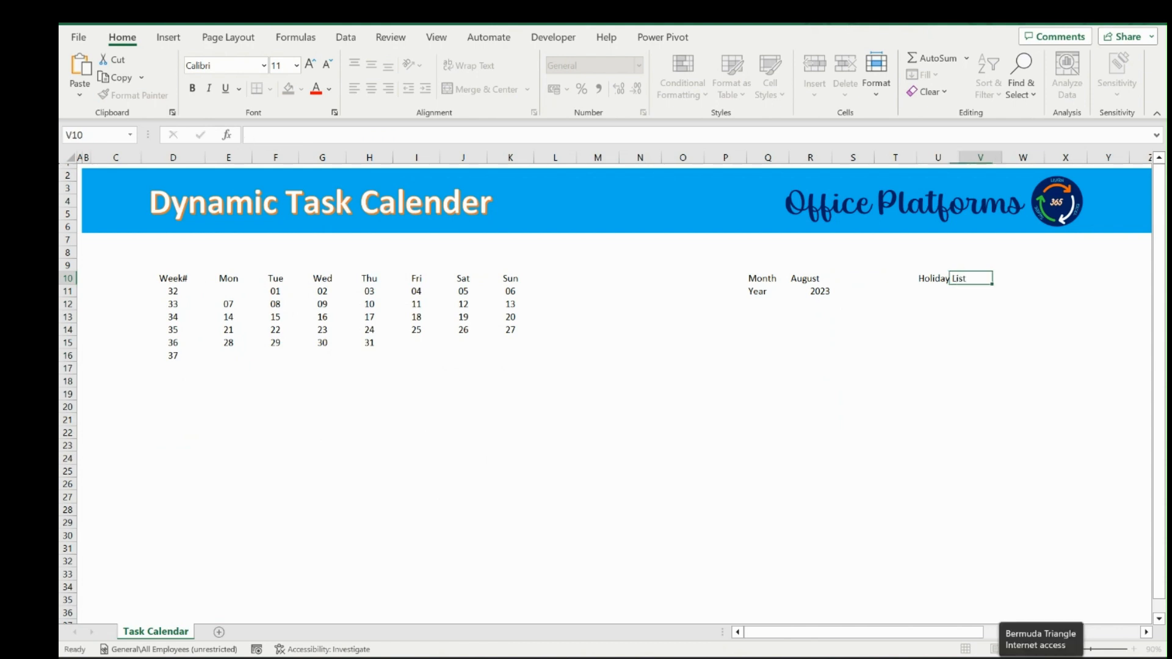
pyautogui.write('Occasion')
pyautogui.press('Return')
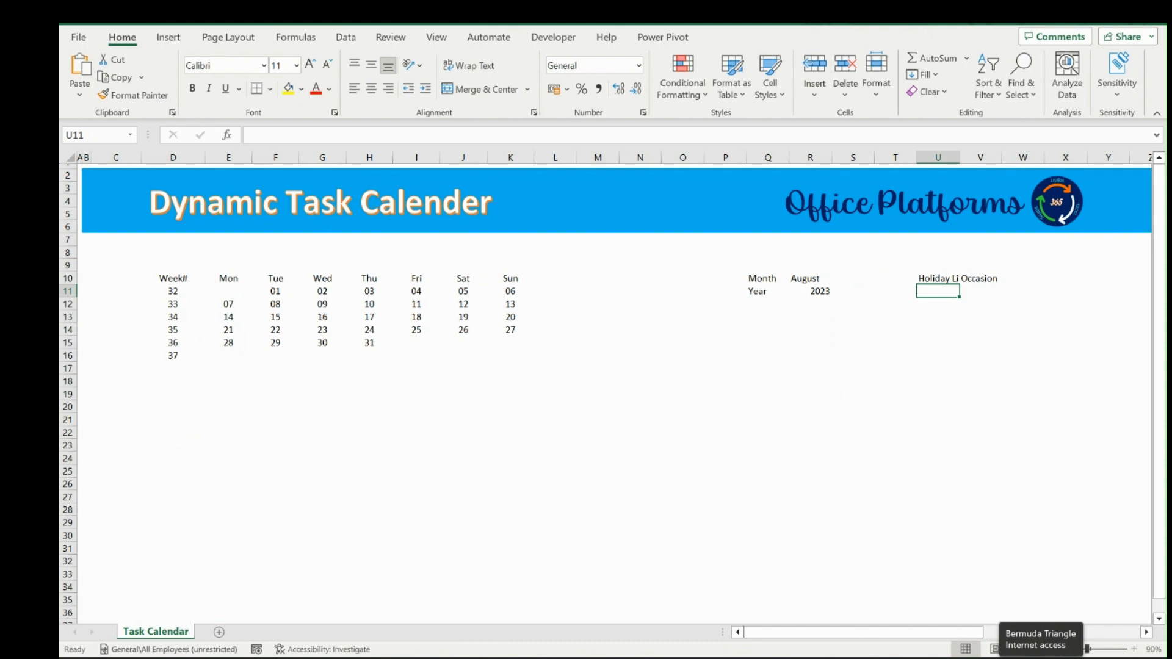
# Add the holiday 15/08/2023 in U11 with the occasion Independence Day in V11
pyautogui.write('15')
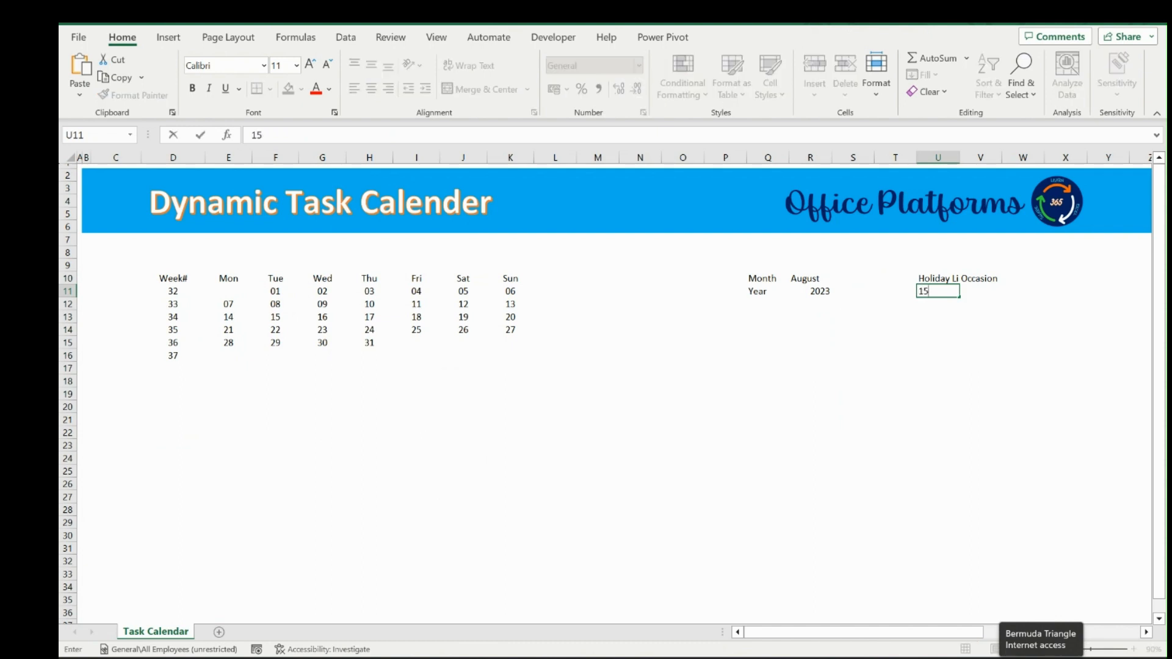
pyautogui.write('/08')
pyautogui.write('/2023')
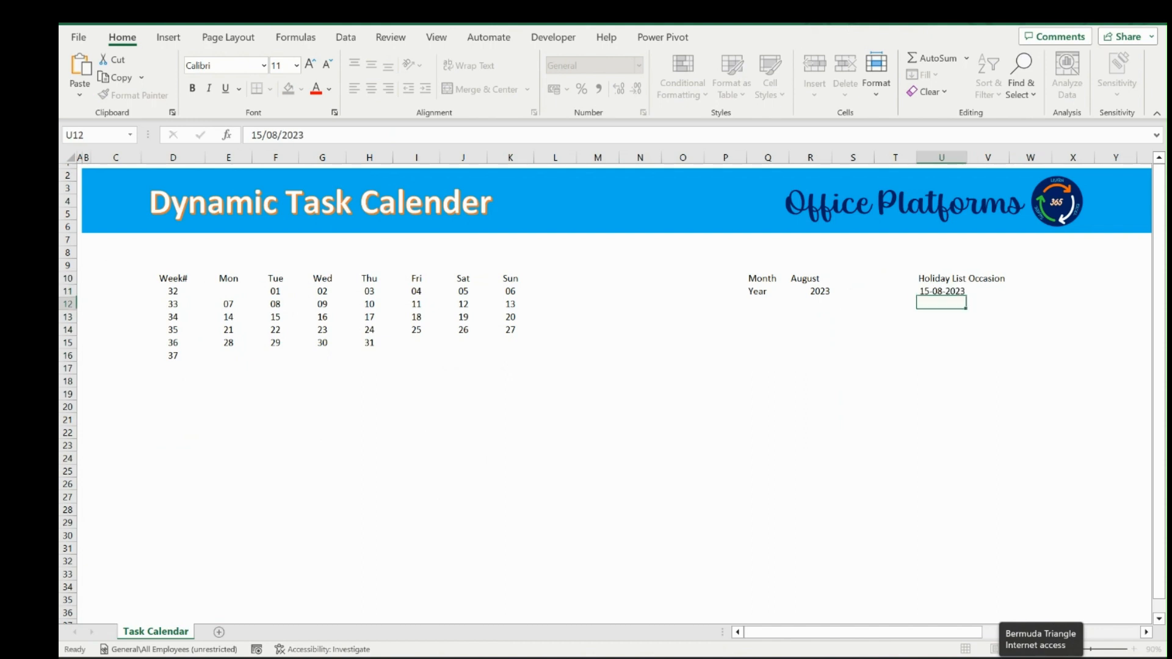
pyautogui.press('Tab')
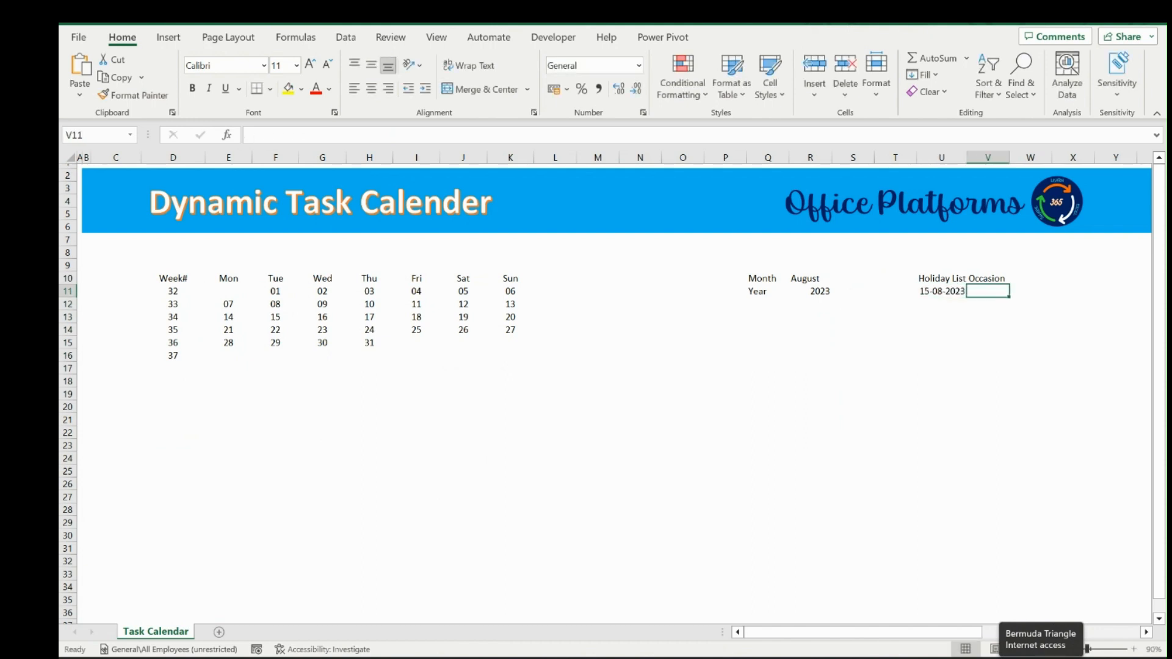
pyautogui.write('Indepen')
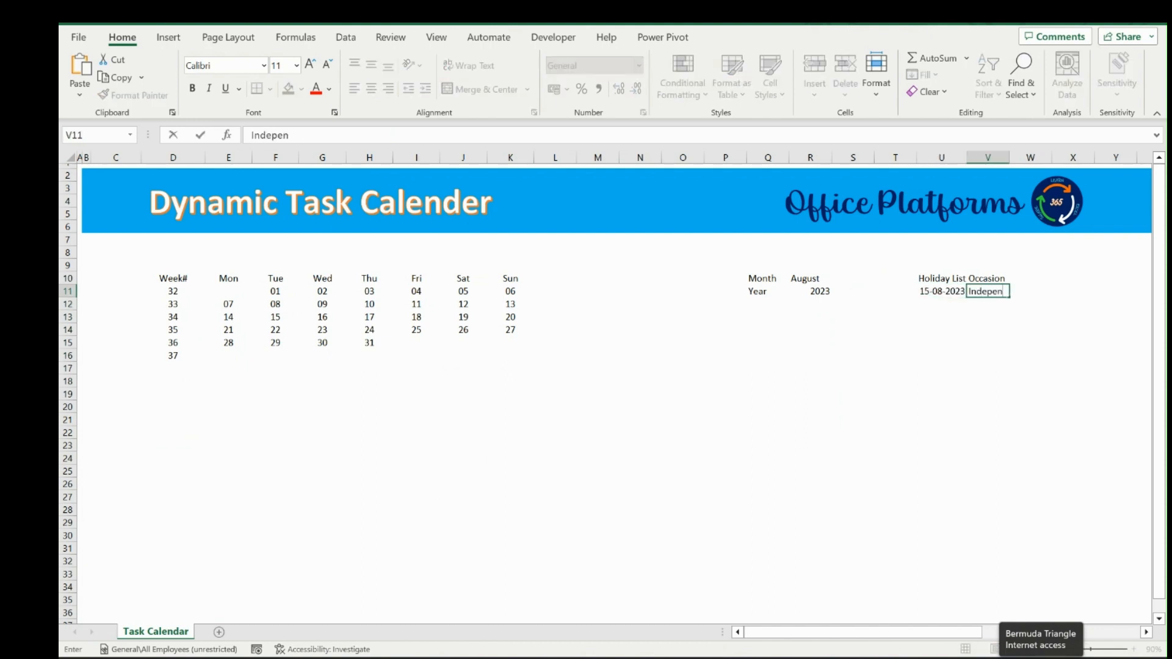
pyautogui.write('dence Day')
pyautogui.press('Return')
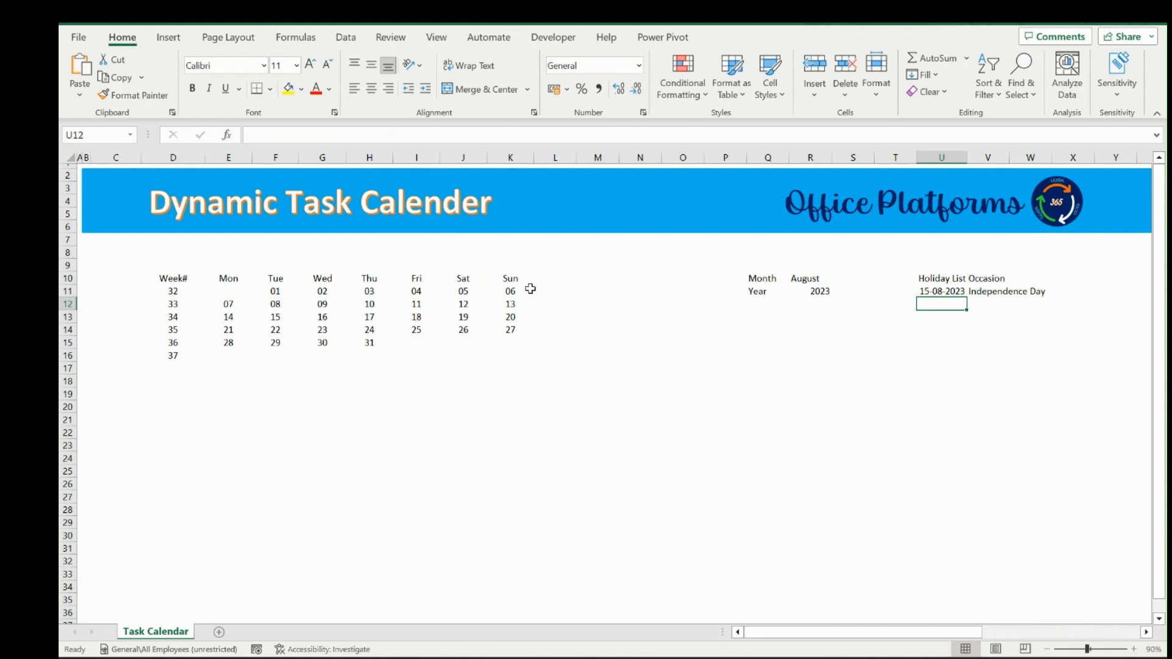
pyautogui.click(279, 317)
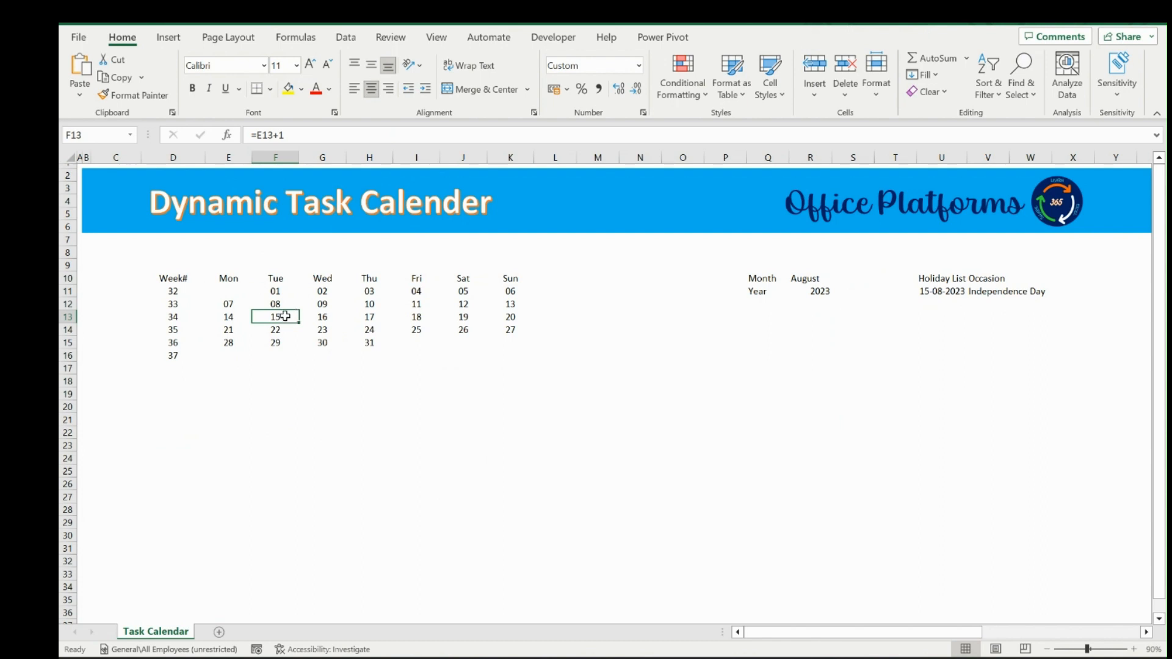
pyautogui.click(940, 303)
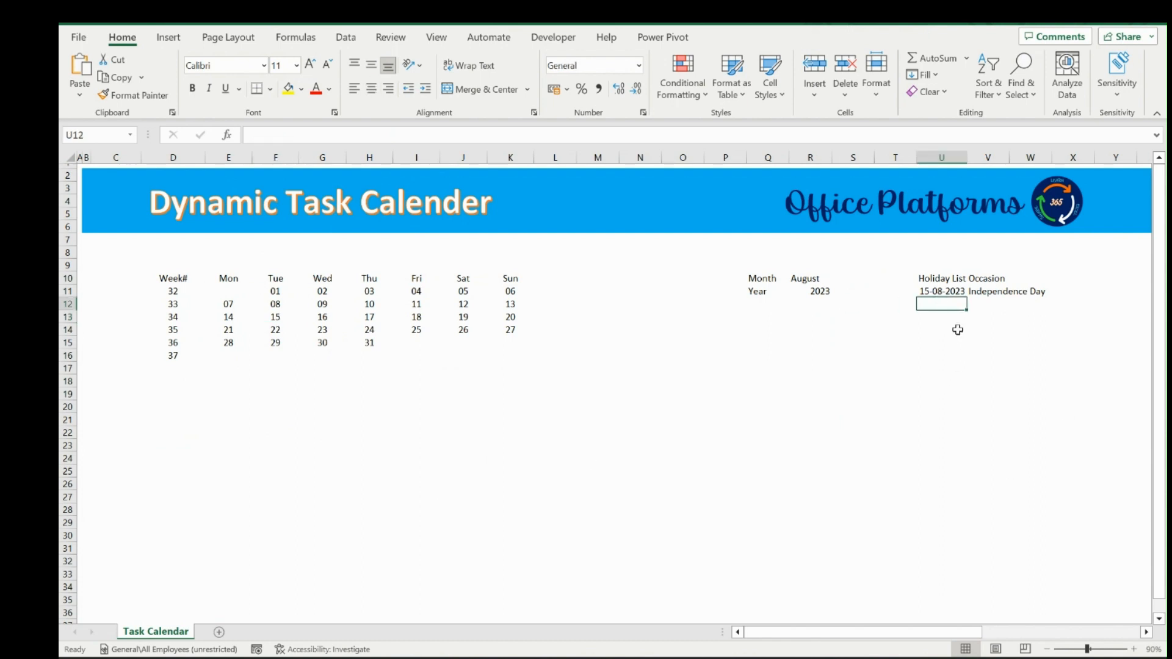
# Convert the holiday range U10:V11 into a table with headers
pyautogui.moveTo(947, 279); pyautogui.dragTo(996, 292)
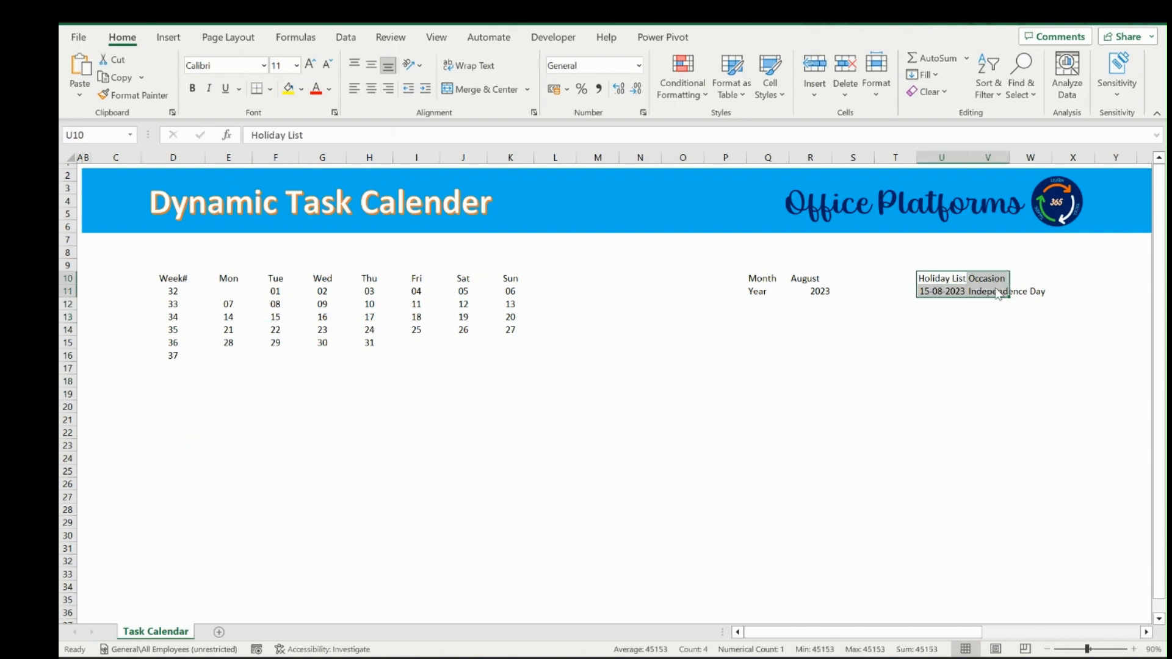
pyautogui.hotkey('ctrl', 't')
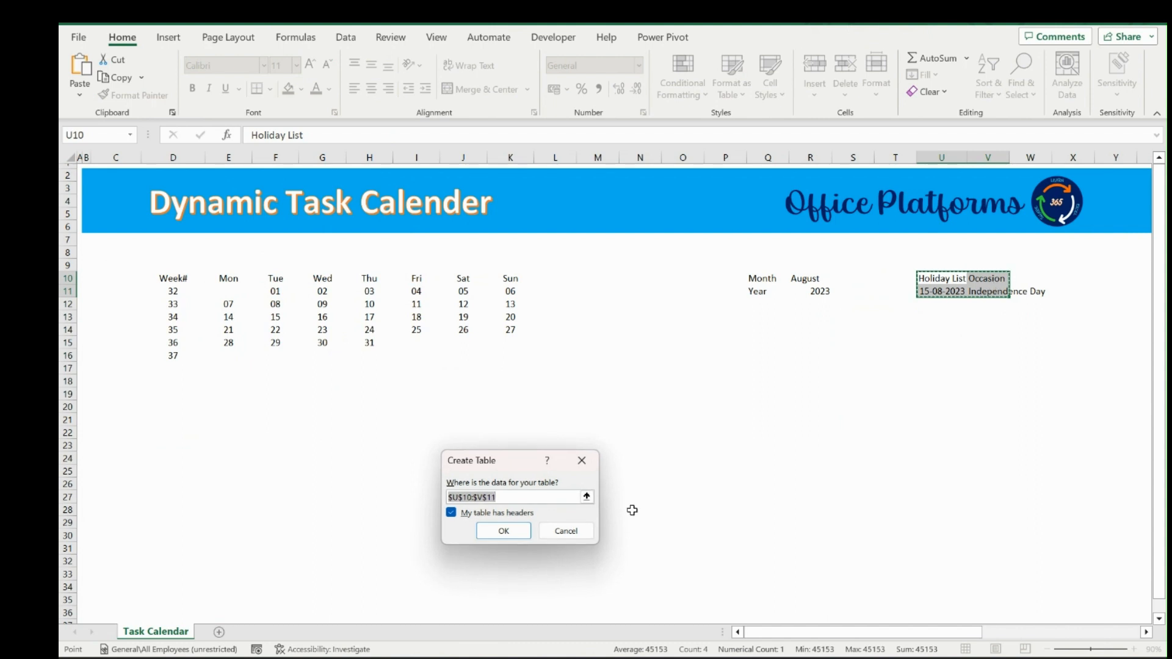
pyautogui.click(514, 535)
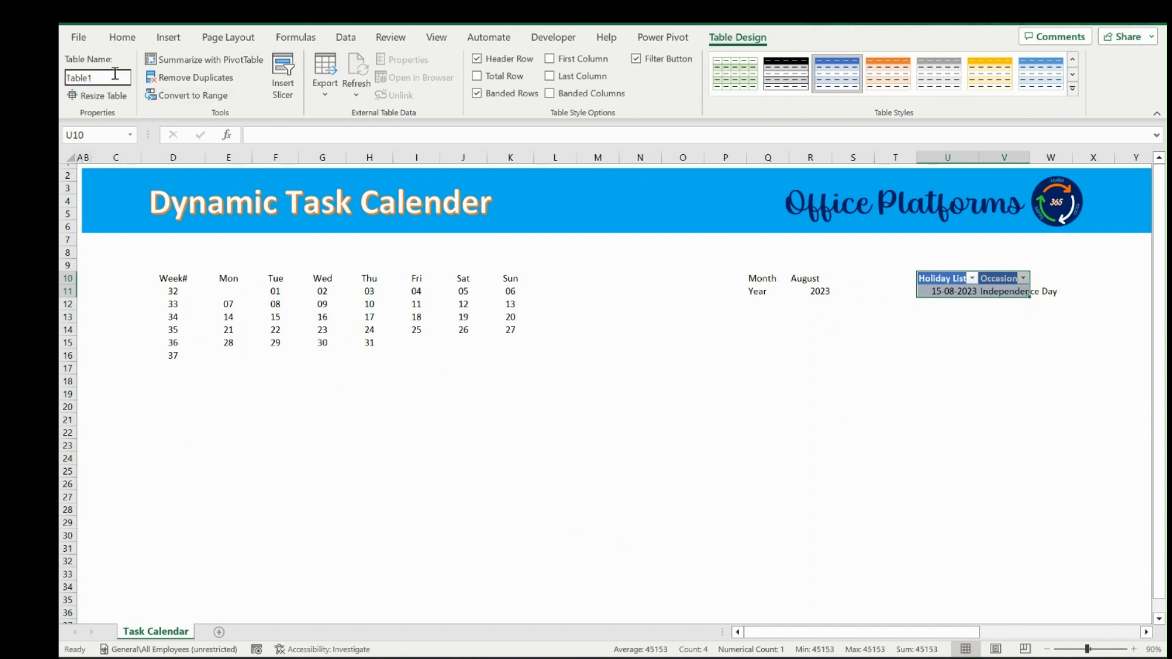
# Name the holiday table Holiday_List
pyautogui.click(115, 74)
pyautogui.write('HOl')
pyautogui.press('BackSpace')
pyautogui.press('BackSpace')
pyautogui.write('oliday_List')
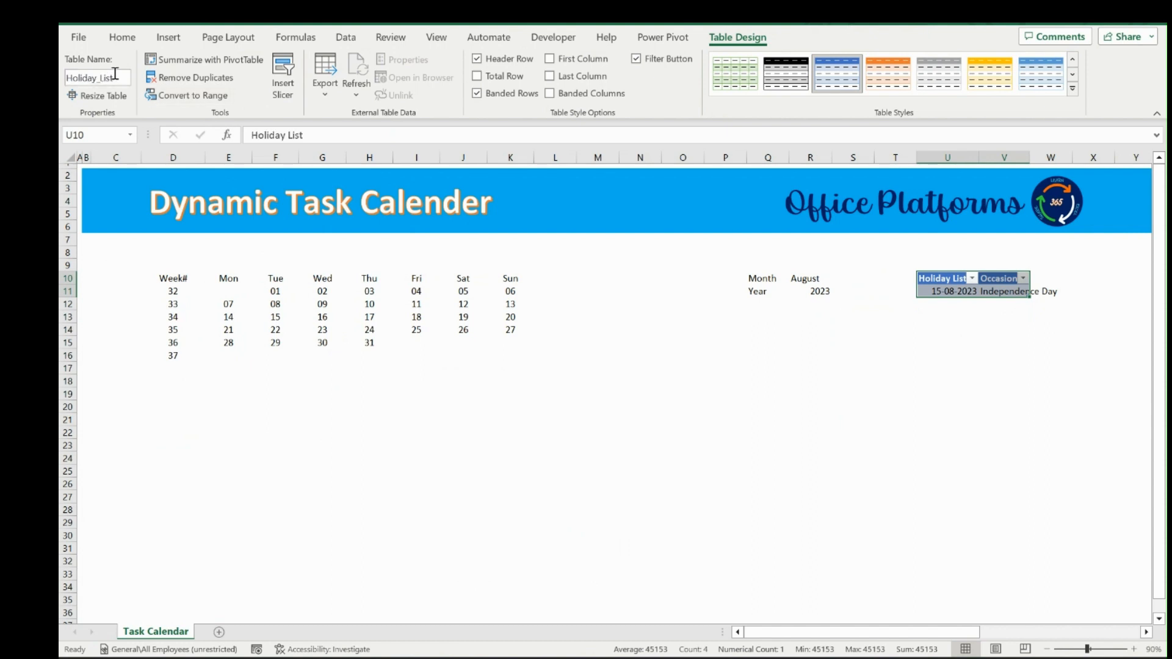
pyautogui.press('Return')
pyautogui.click(970, 291)
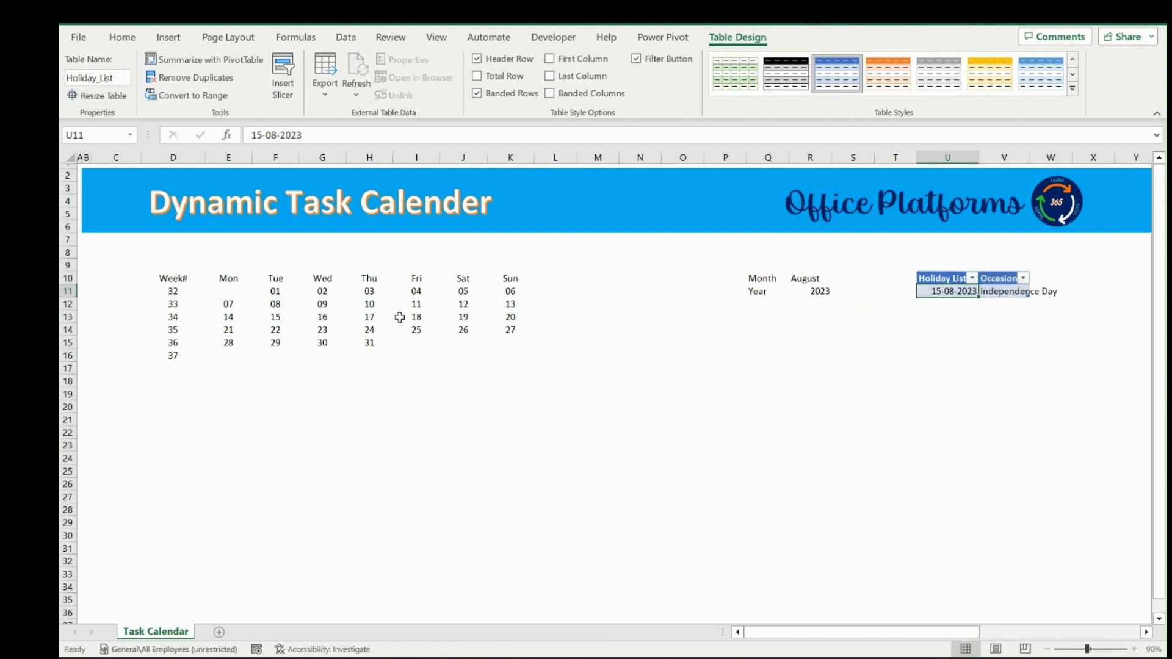
pyautogui.moveTo(236, 295); pyautogui.dragTo(505, 354)
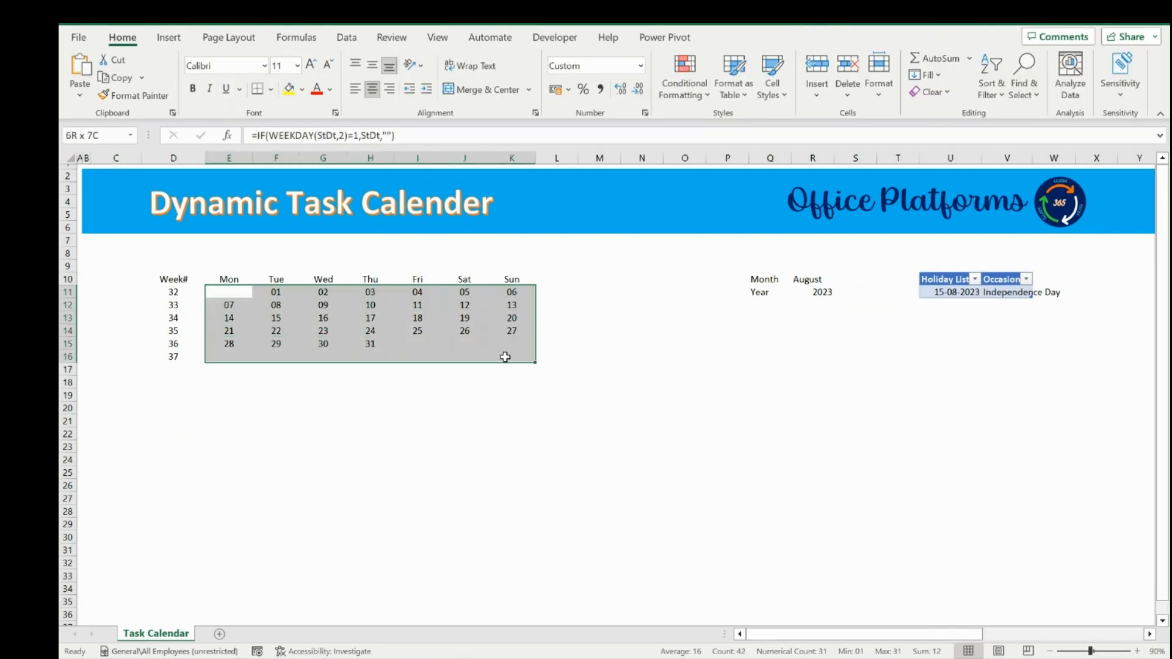
pyautogui.click(686, 85)
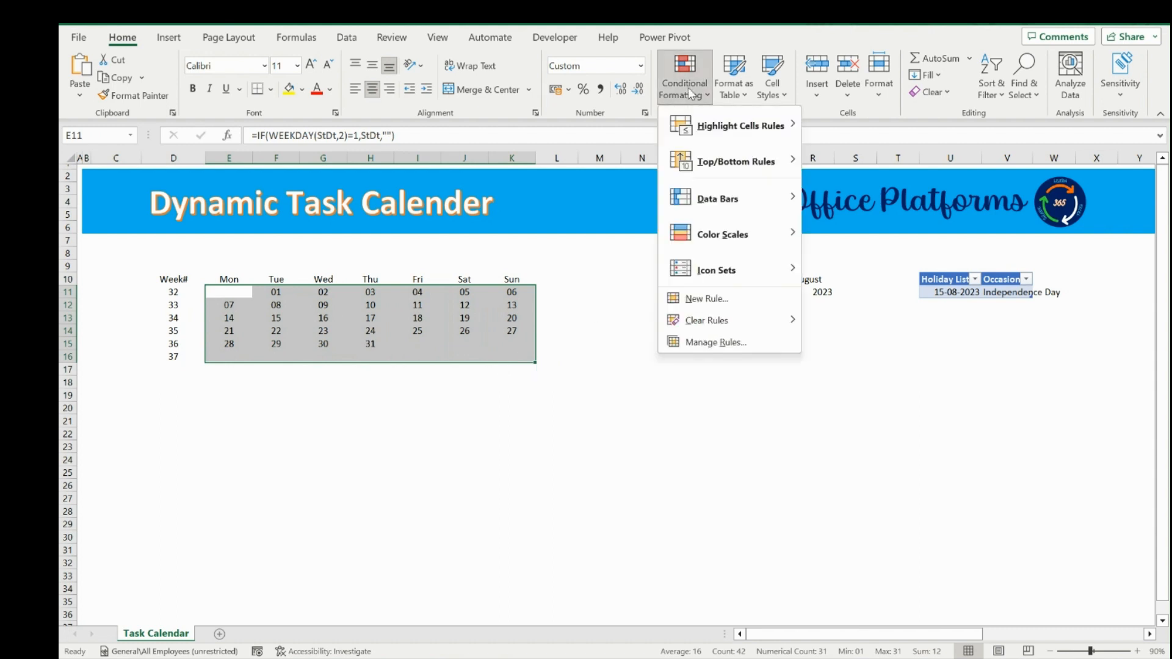
pyautogui.click(733, 339)
pyautogui.click(257, 443)
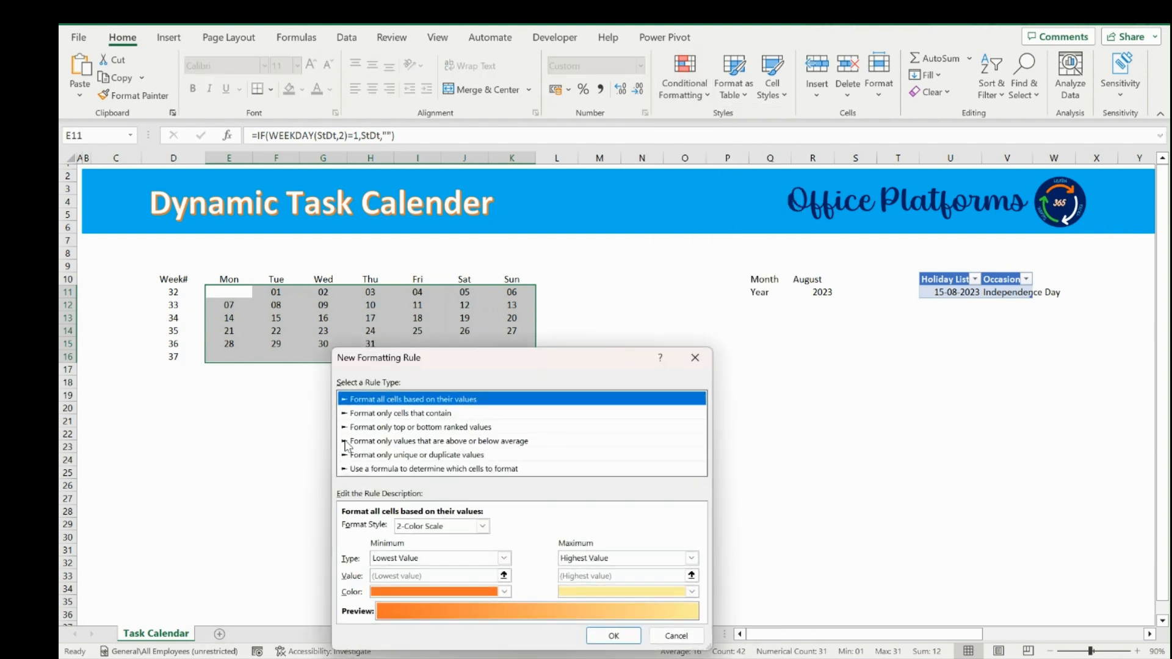
pyautogui.click(419, 468)
pyautogui.click(406, 528)
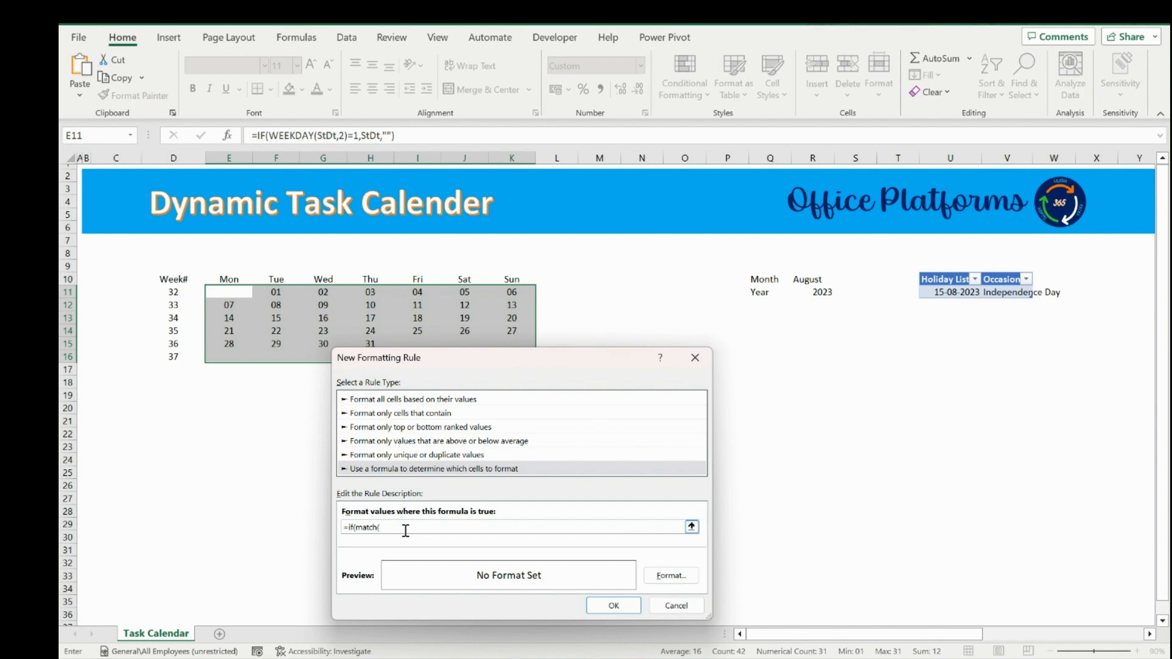
pyautogui.click(241, 292)
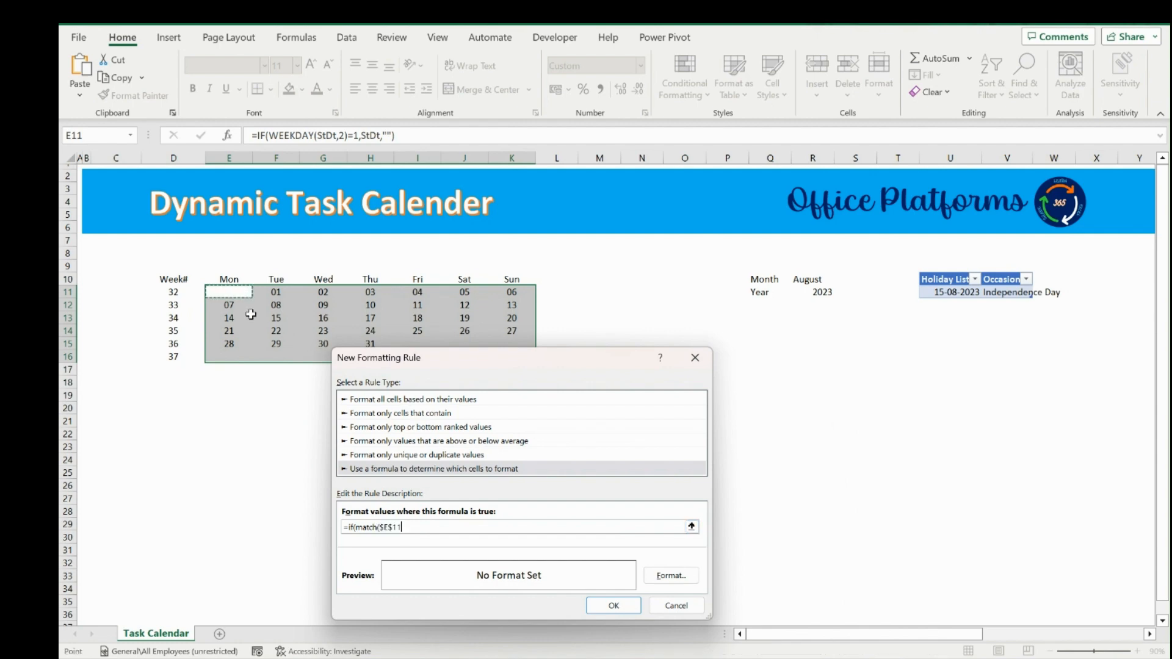
pyautogui.press('F4')
pyautogui.press('F4')
pyautogui.press('F4')
pyautogui.write(',')
pyautogui.click(955, 154)
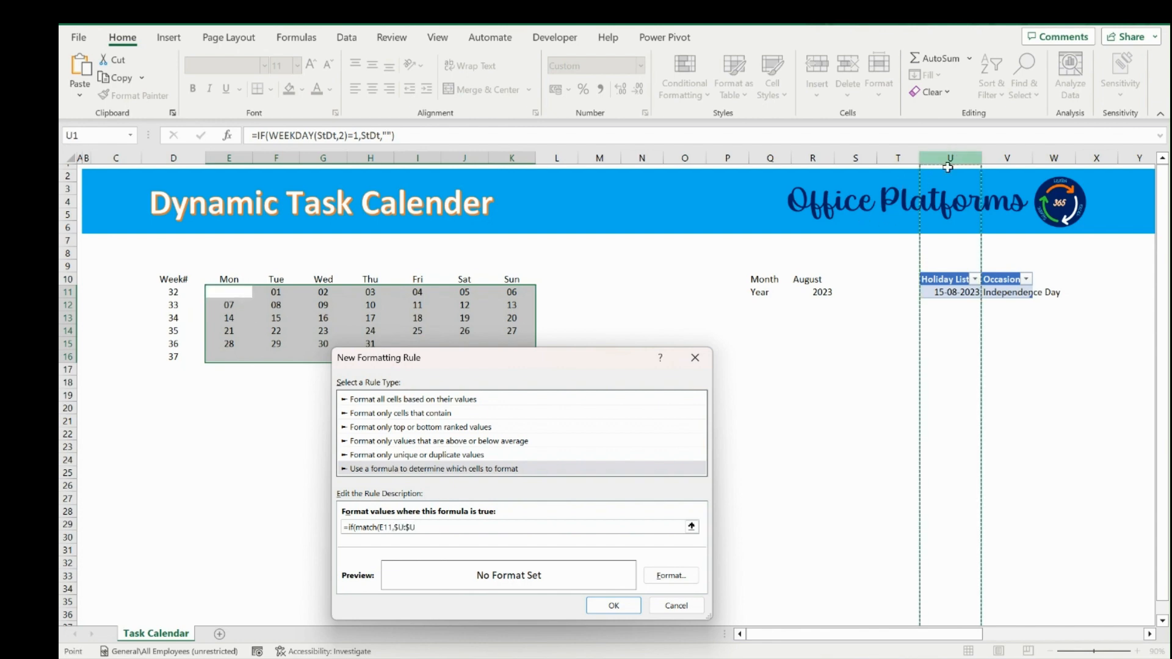
pyautogui.write(',')
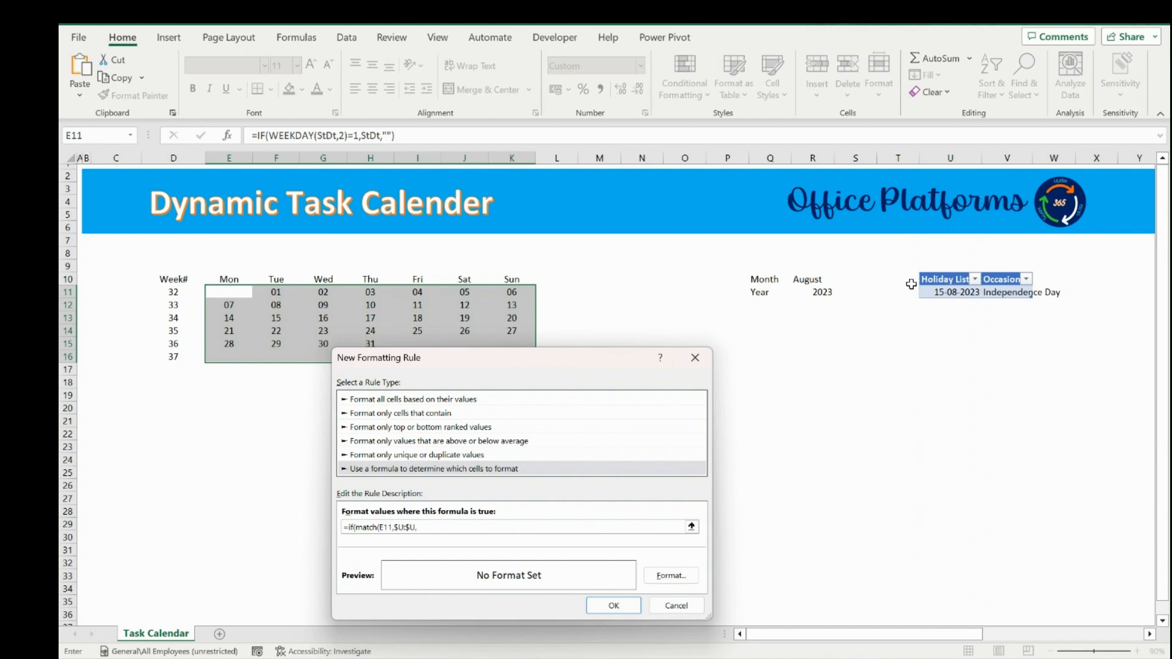
pyautogui.click(677, 607)
pyautogui.click(734, 598)
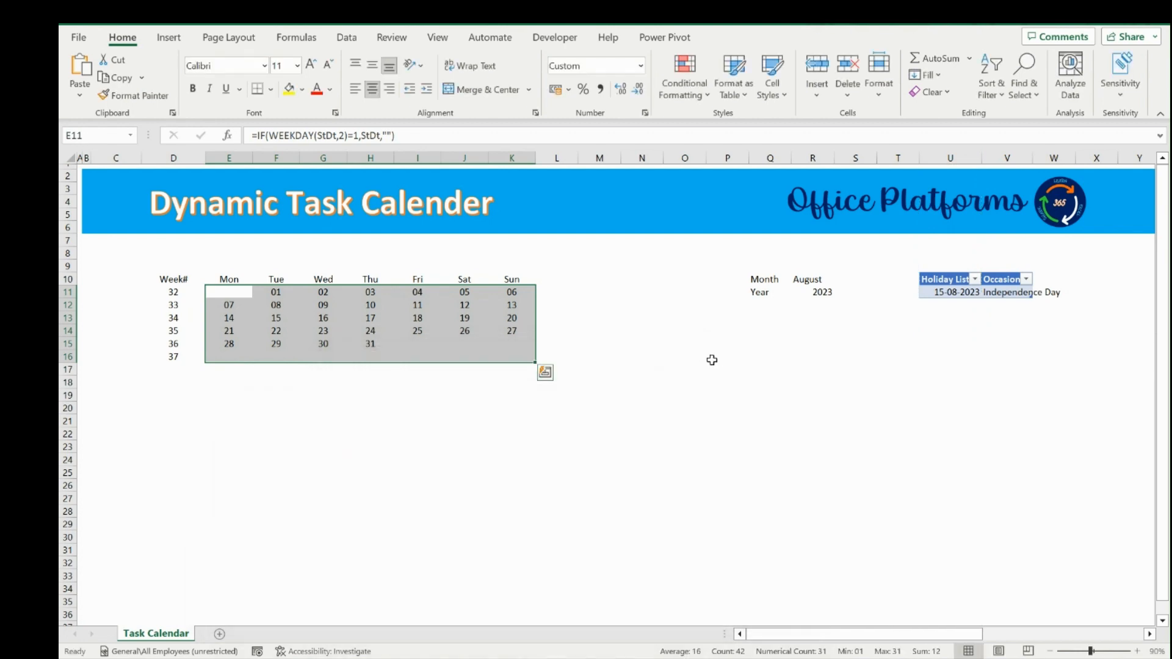
# Enter the formula =IF(MATCH(E11,$U:$U,0),TRUE,FALSE) in P16 to test a calendar date against the holiday column
pyautogui.click(742, 358)
pyautogui.write('=IF(mat')
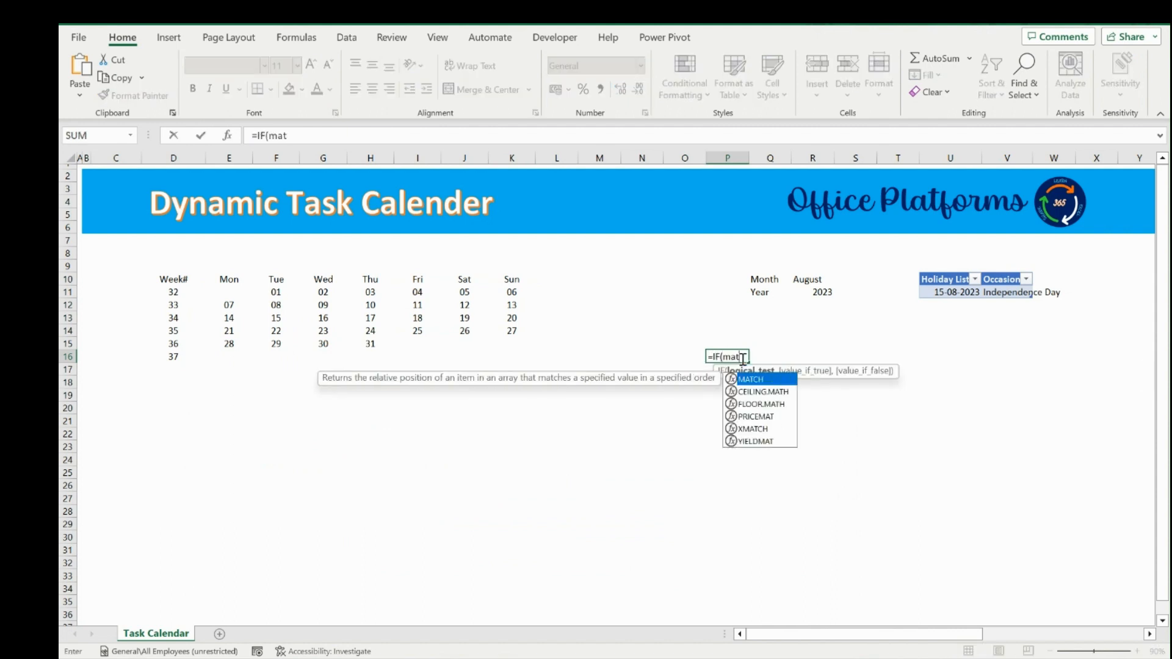
pyautogui.press('Tab')
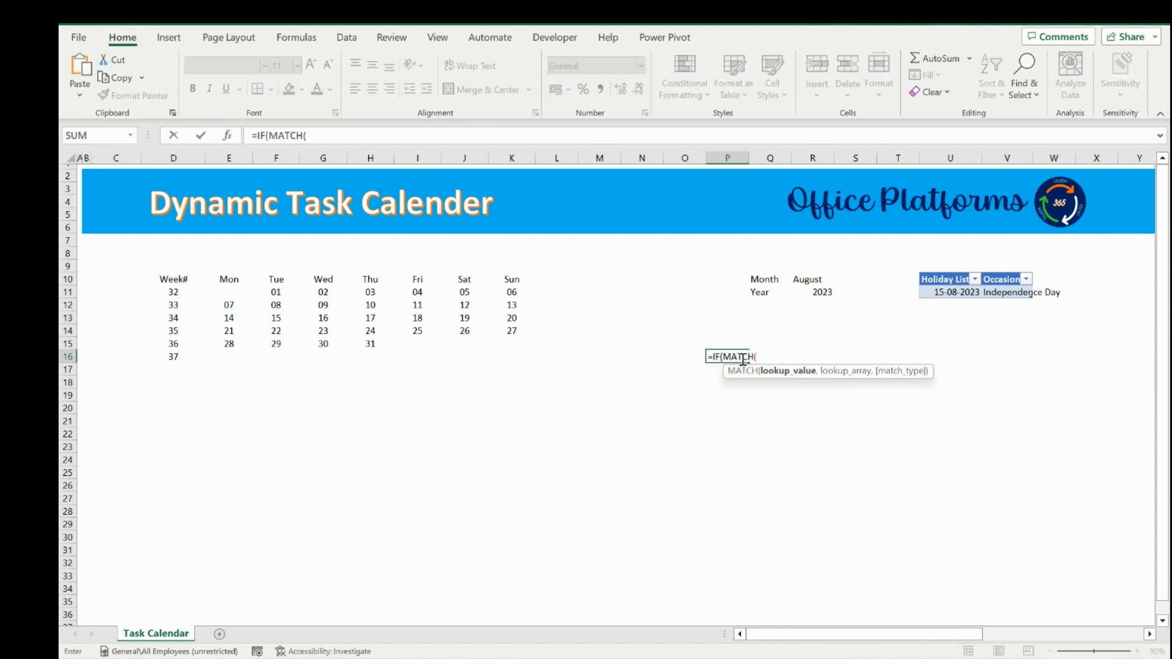
pyautogui.click(231, 292)
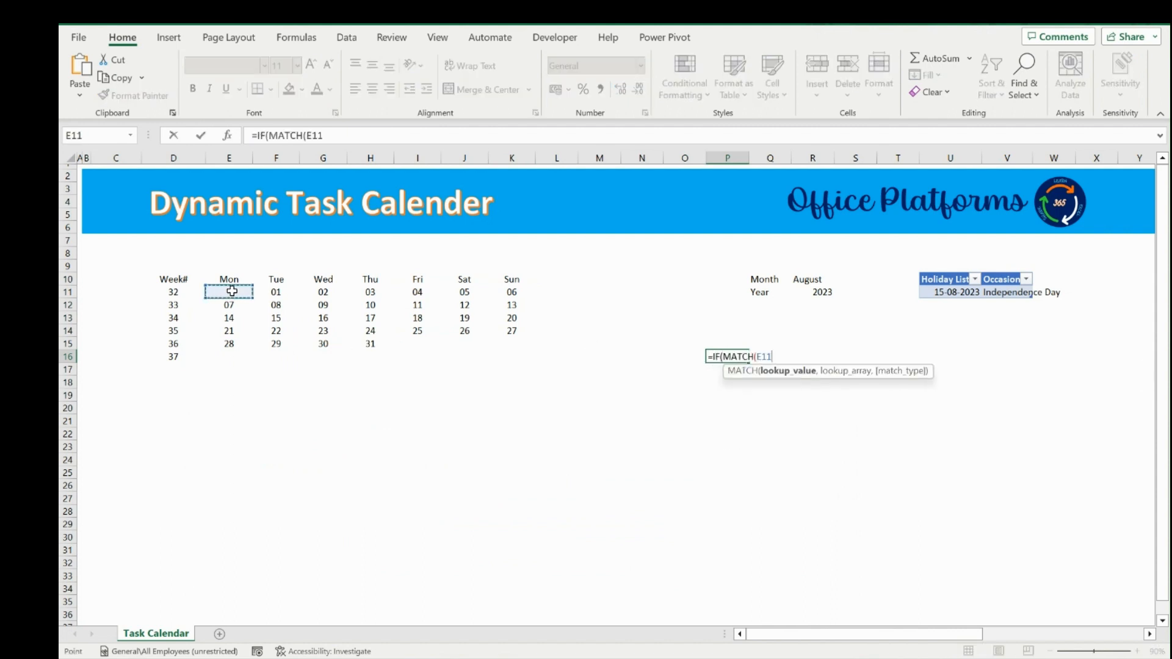
pyautogui.write(',,')
pyautogui.press('BackSpace')
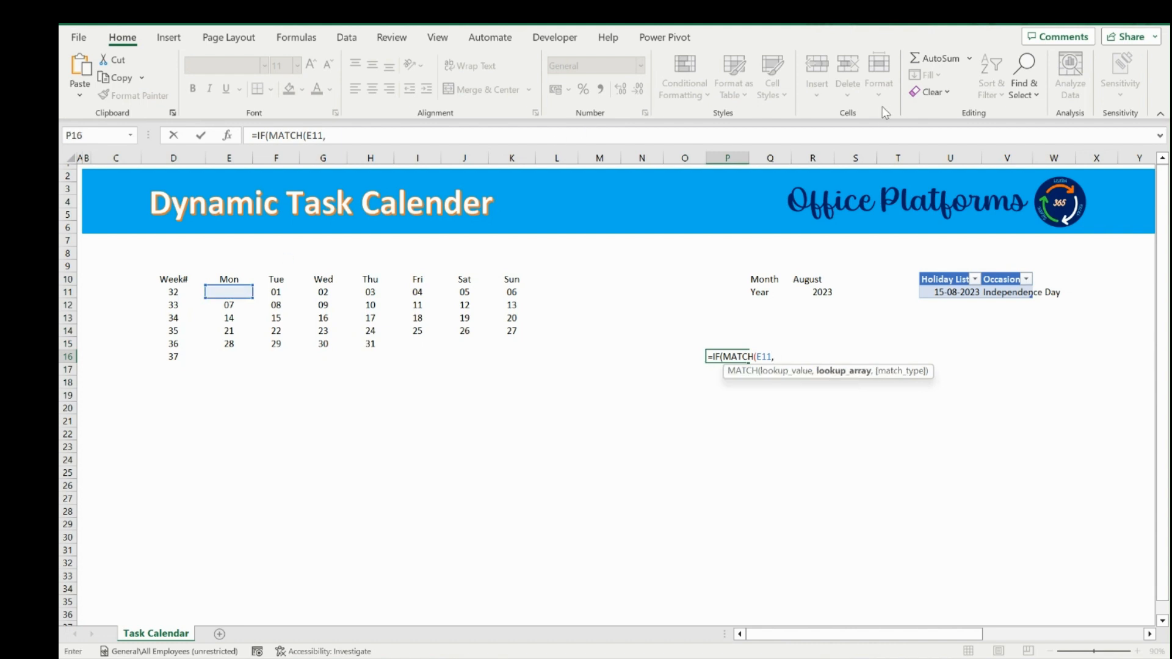
pyautogui.click(951, 157)
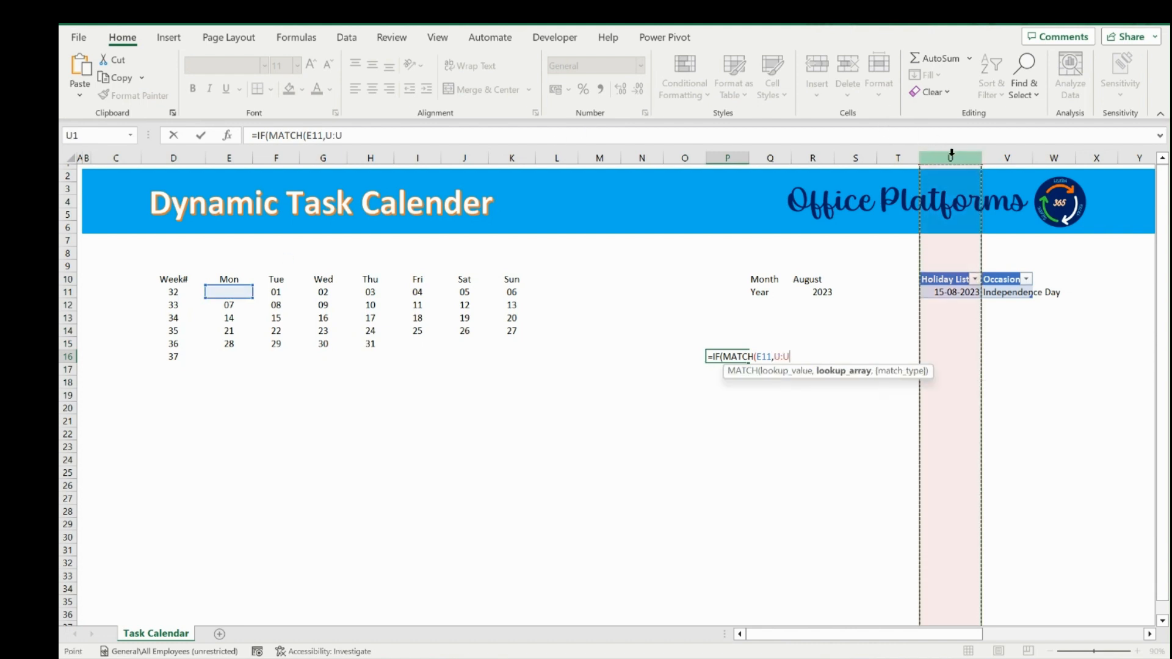
pyautogui.press('F4')
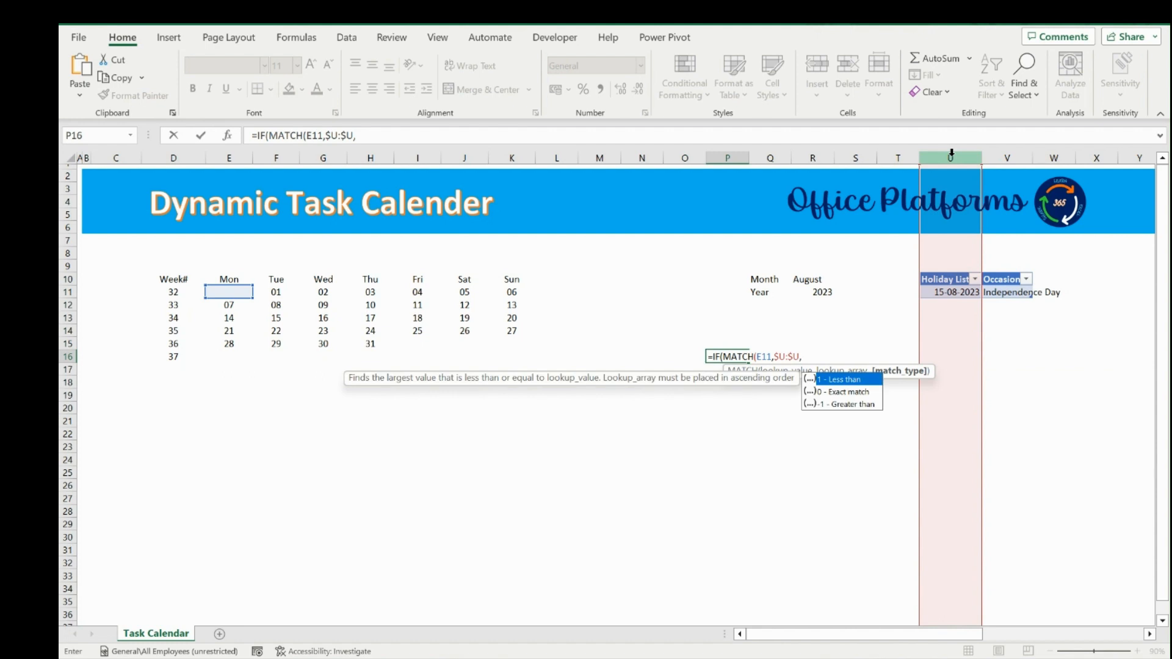
pyautogui.write('0)')
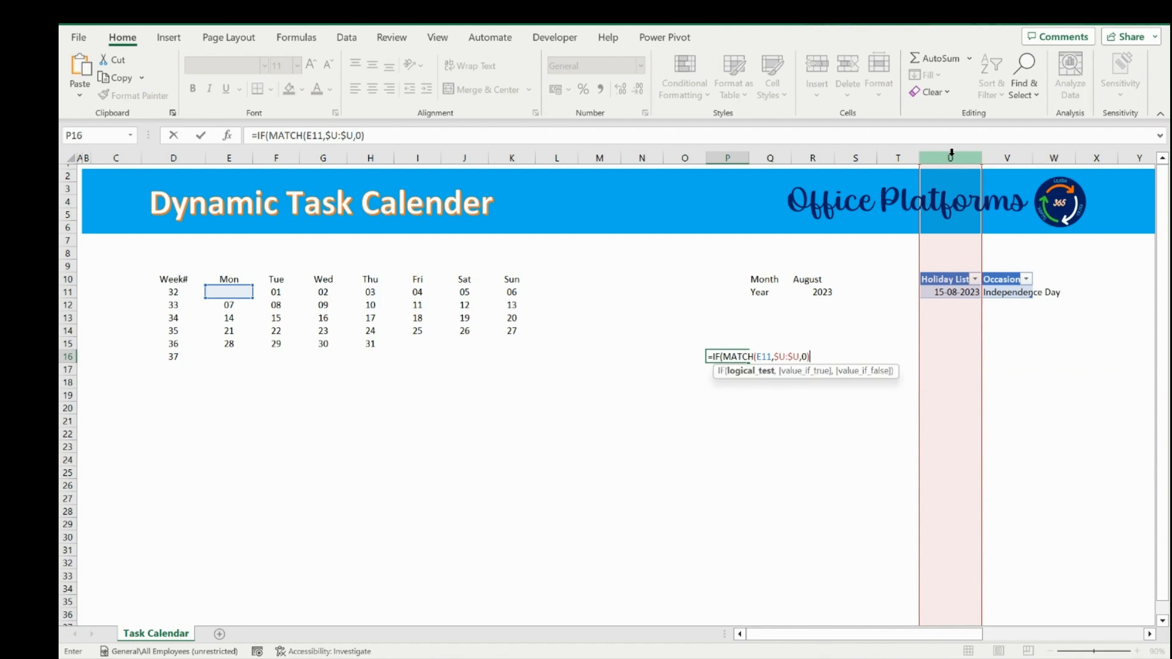
pyautogui.write(',TRUE,f')
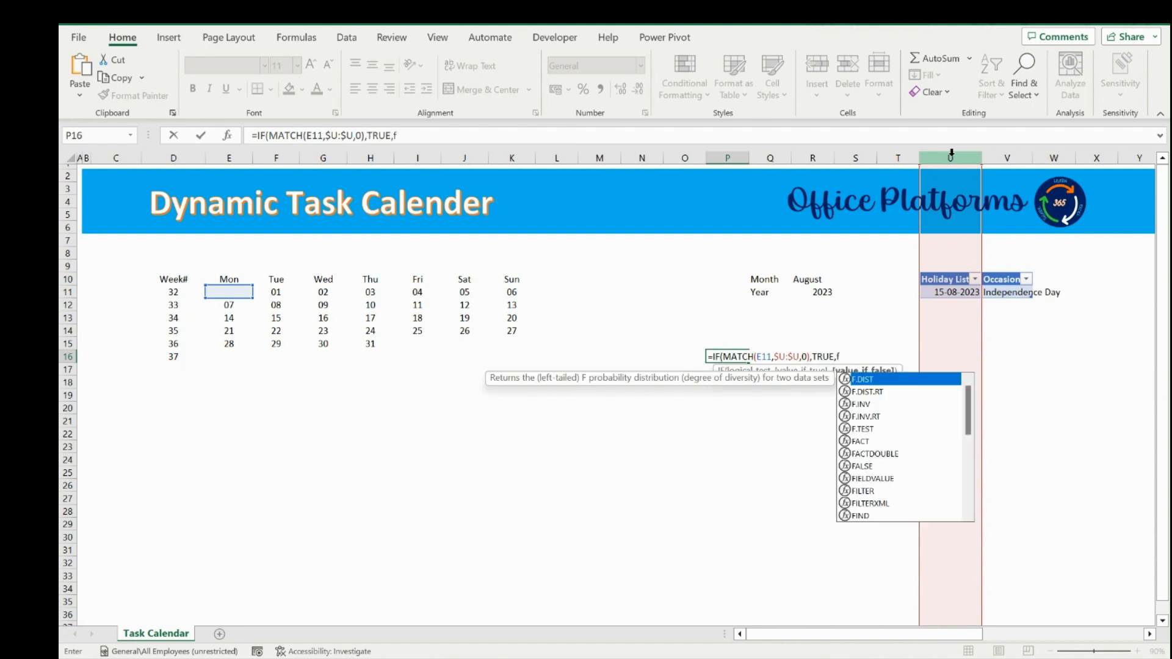
pyautogui.write('ALSE')
pyautogui.hotkey('ctrl', 'Return')
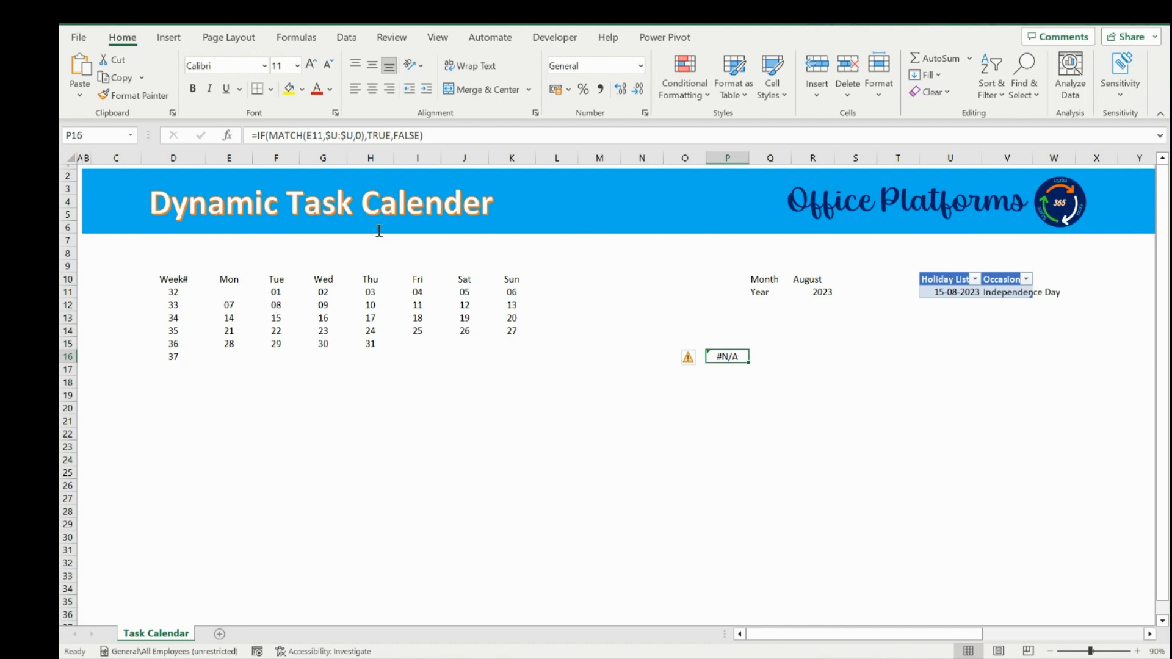
# Change the MATCH lookup cell in the P16 formula to F11 and review the formula
pyautogui.press('F2')
pyautogui.moveTo(236, 296); pyautogui.dragTo(260, 297)
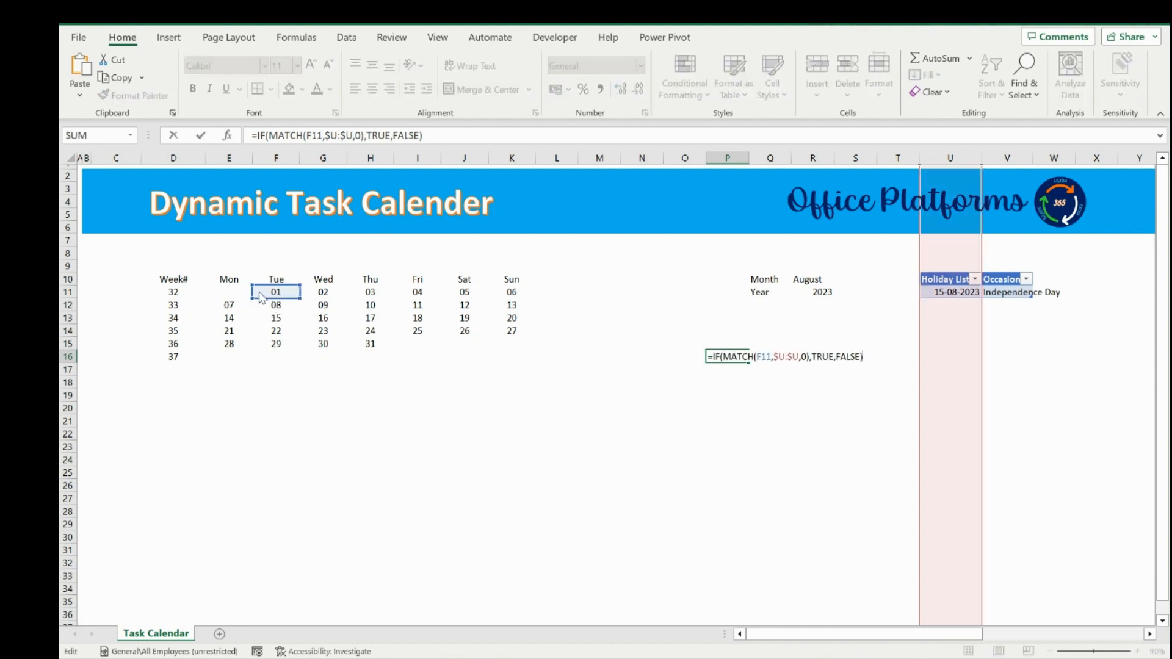
pyautogui.press('Return')
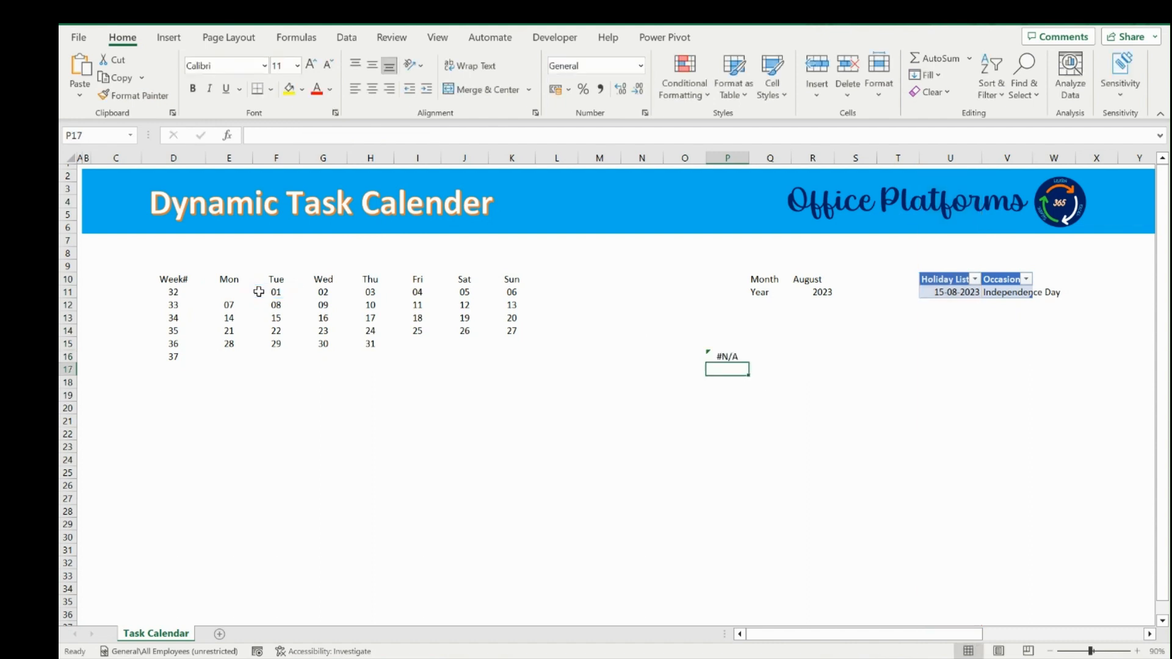
pyautogui.click(720, 355)
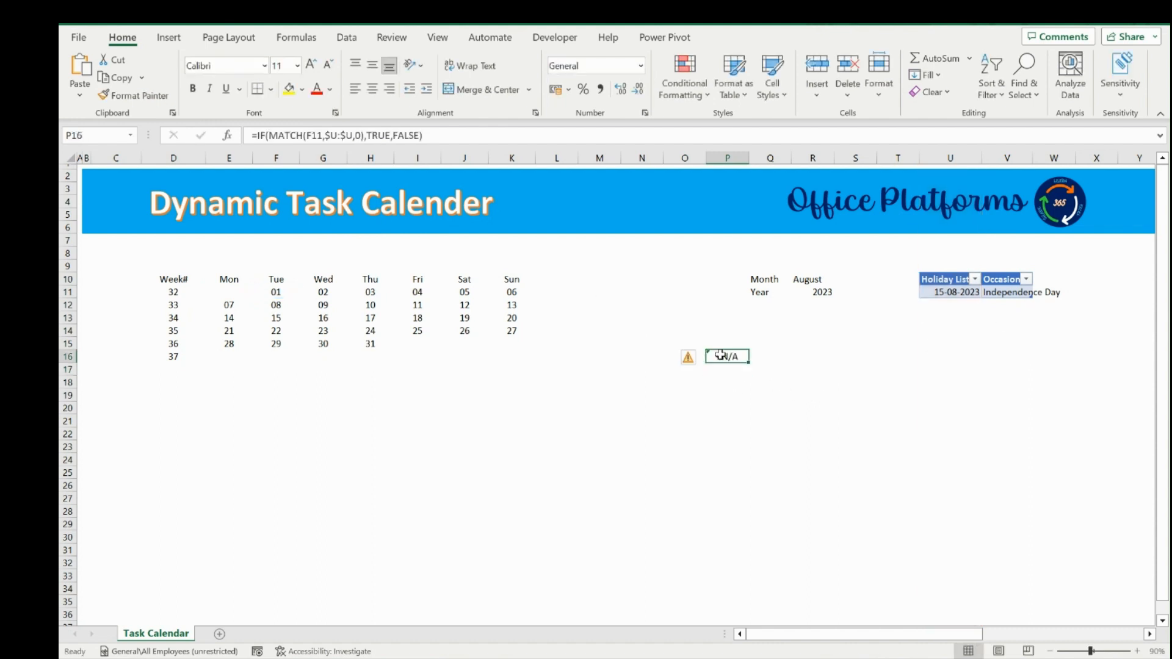
pyautogui.press('F2')
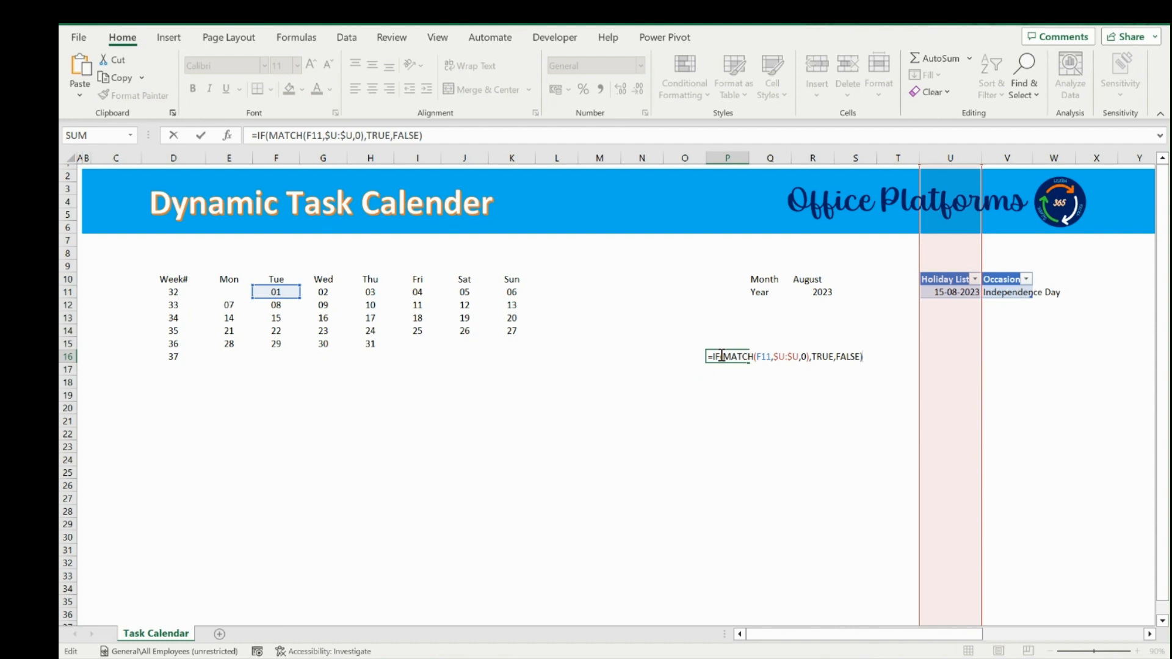
pyautogui.press('Escape')
# Set the holiday date in U11 to 01/08/2023 and check the test formula in P16
pyautogui.click(954, 292)
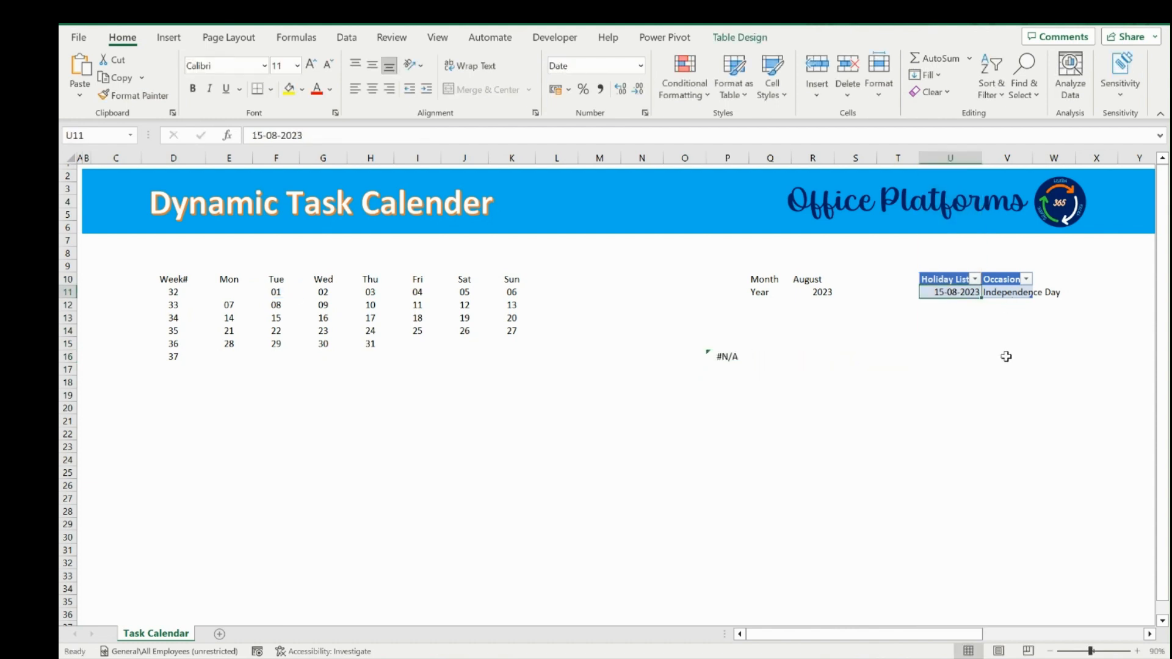
pyautogui.write('01/08/2023')
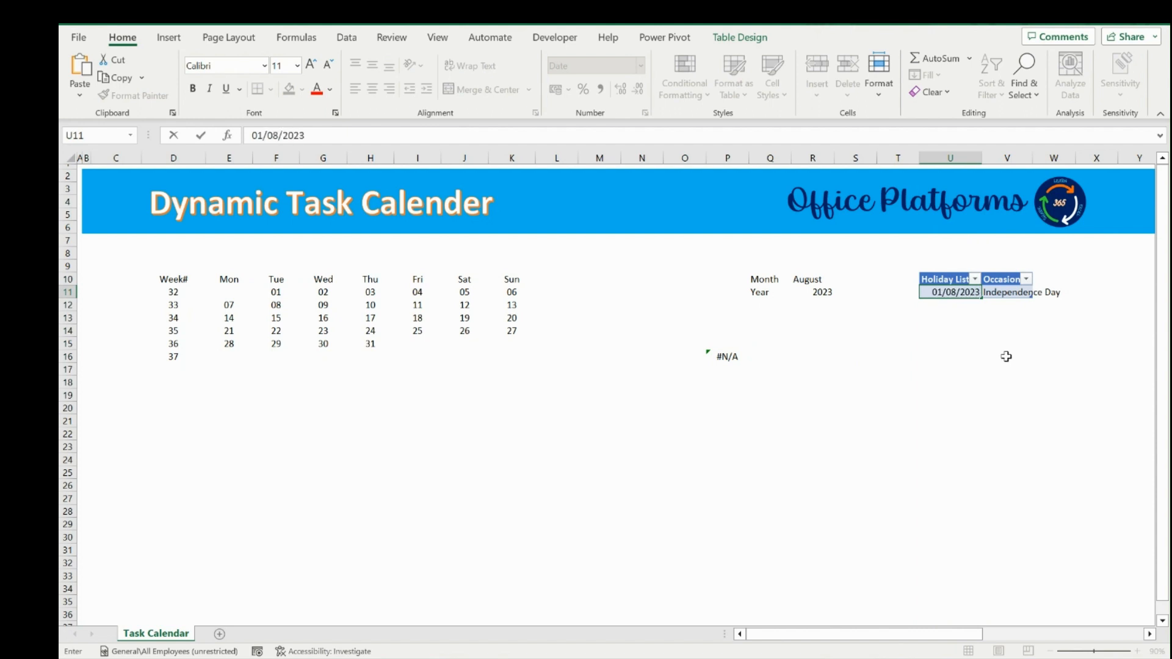
pyautogui.press('Return')
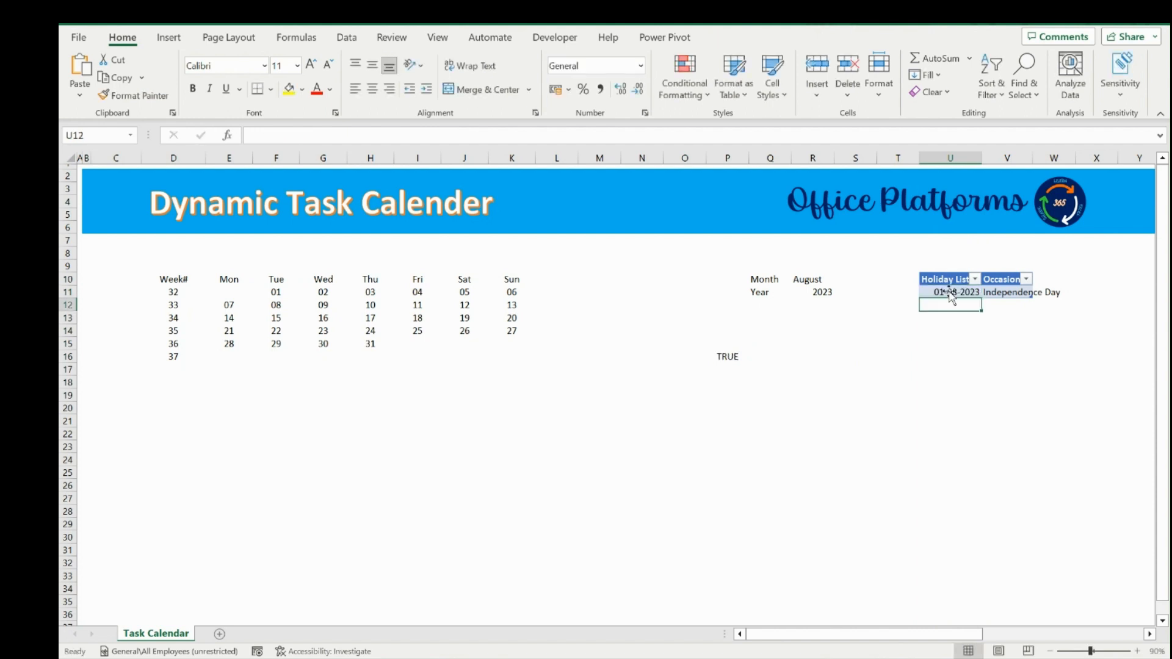
pyautogui.click(735, 356)
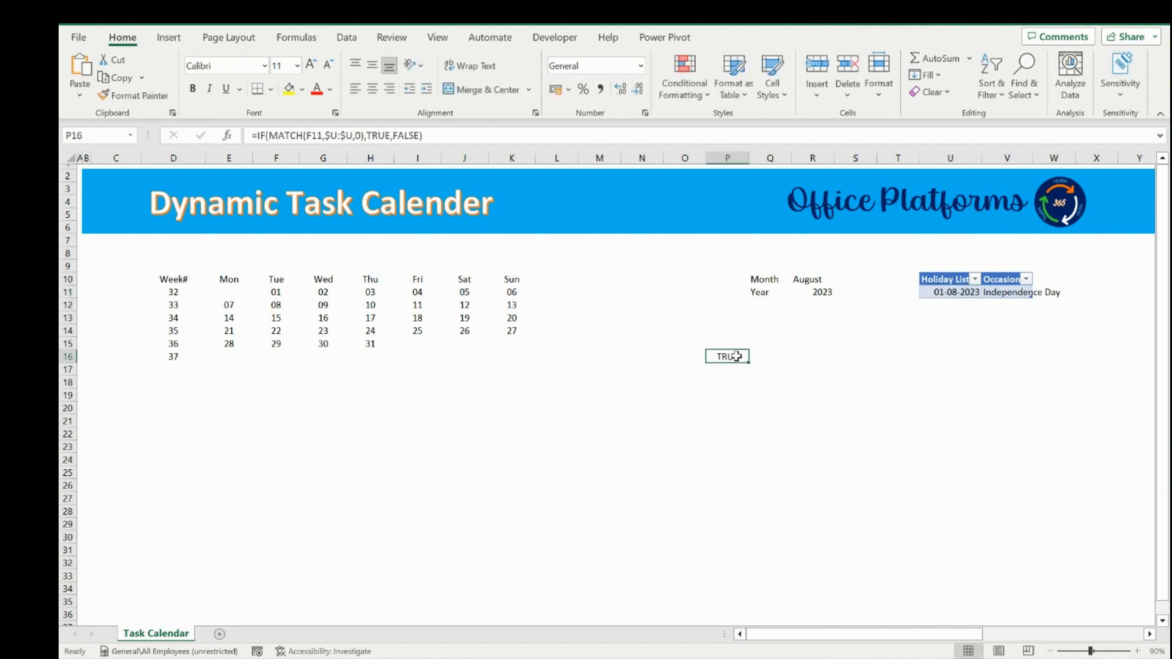
# Point the MATCH lookup in P16 back to E11 and copy the formula text
pyautogui.click(284, 293)
pyautogui.click(728, 358)
pyautogui.press('F2')
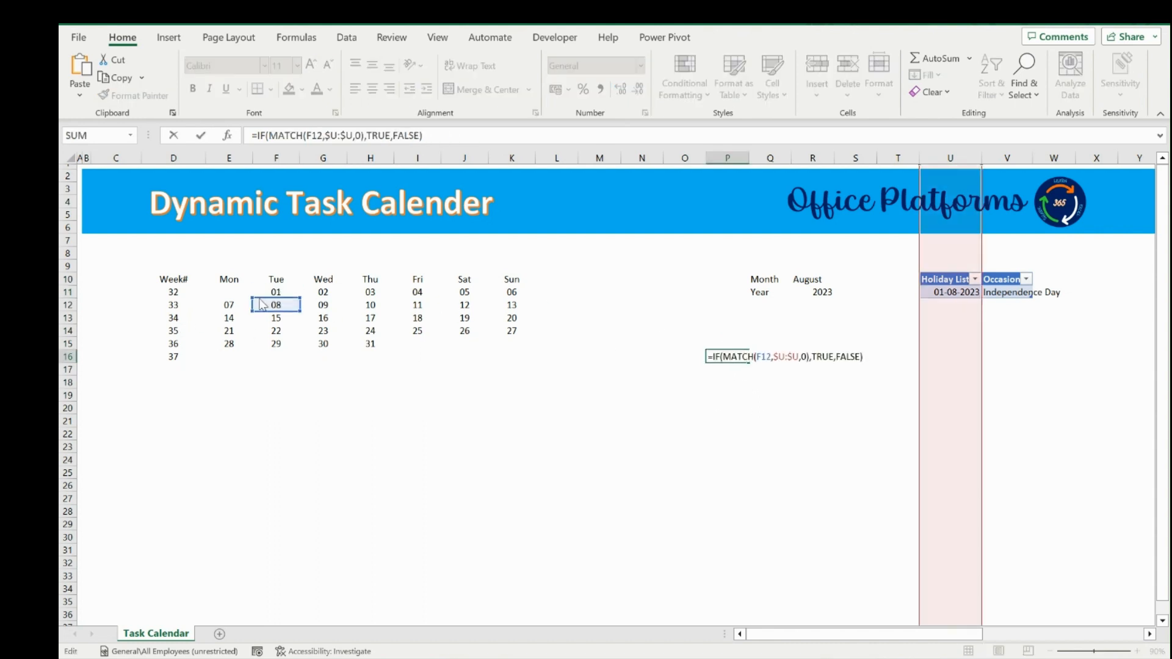
pyautogui.moveTo(275, 297); pyautogui.dragTo(241, 289)
pyautogui.press('Return')
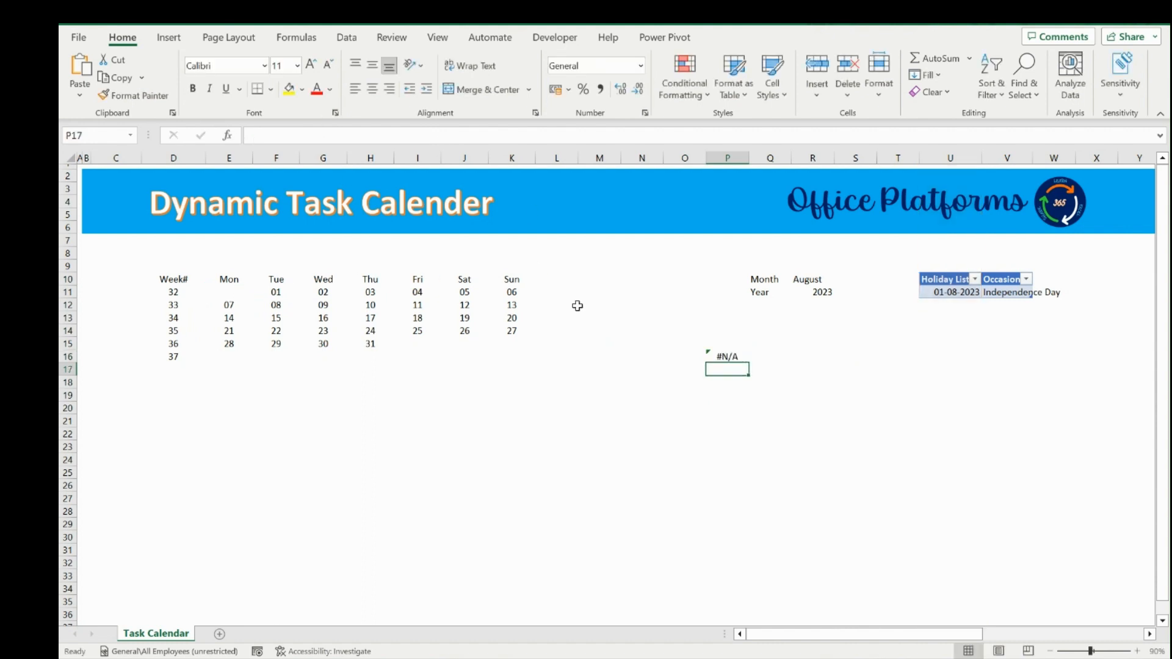
pyautogui.click(723, 357)
pyautogui.press('F2')
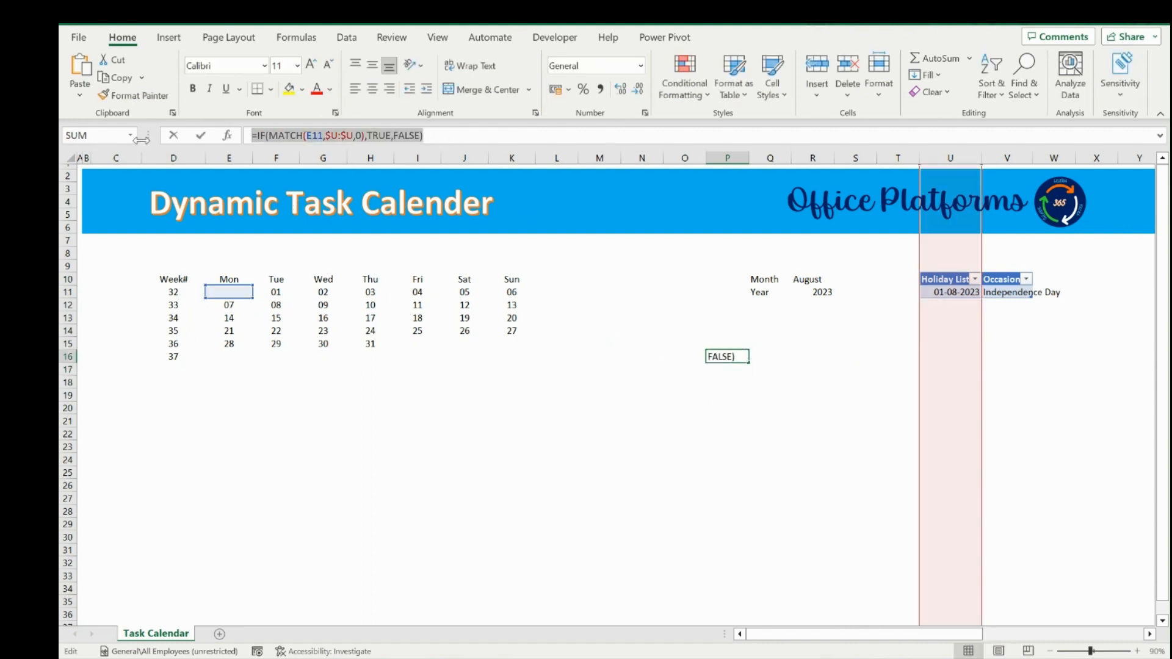
pyautogui.press('Tab')
# Create a formula-based conditional formatting rule for calendar range E11:K16 using =IF(MATCH(E11,$U:$U,0),TRUE,FALSE)
pyautogui.moveTo(223, 289); pyautogui.dragTo(515, 359)
pyautogui.click(684, 76)
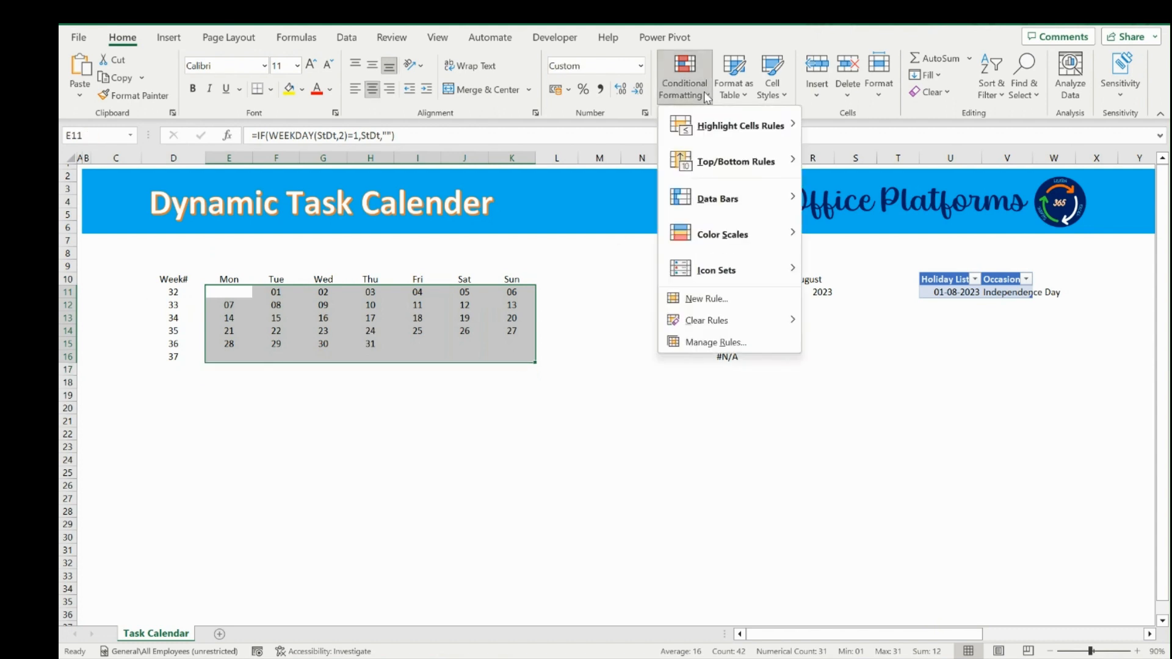
pyautogui.click(720, 343)
pyautogui.click(254, 443)
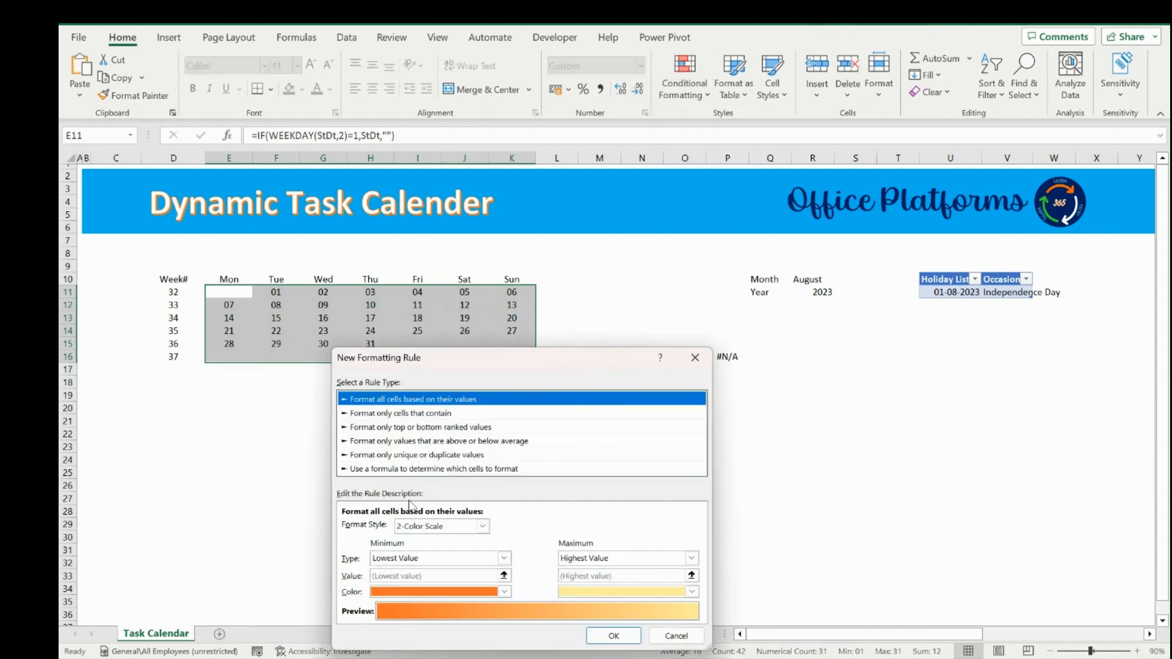
pyautogui.click(415, 468)
pyautogui.click(380, 526)
pyautogui.write('=IF(MATCH(E11,$U:$U,0),TRUE,FALSE)')
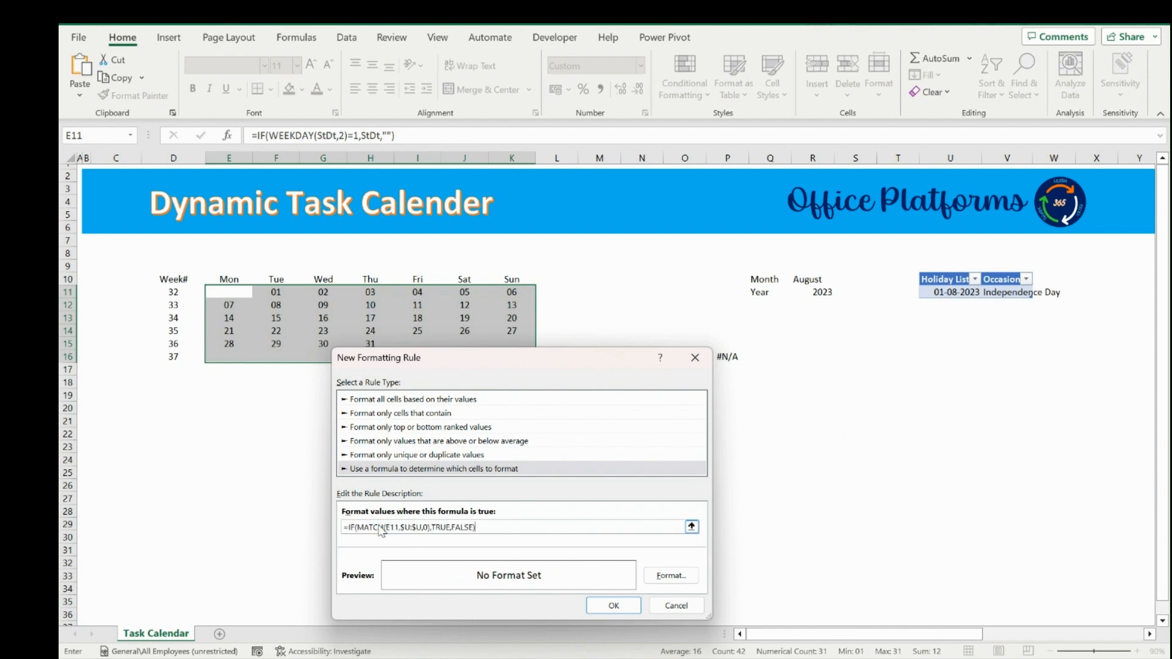
# Give the holiday rule a light gold fill and apply it to the calendar dates
pyautogui.click(684, 578)
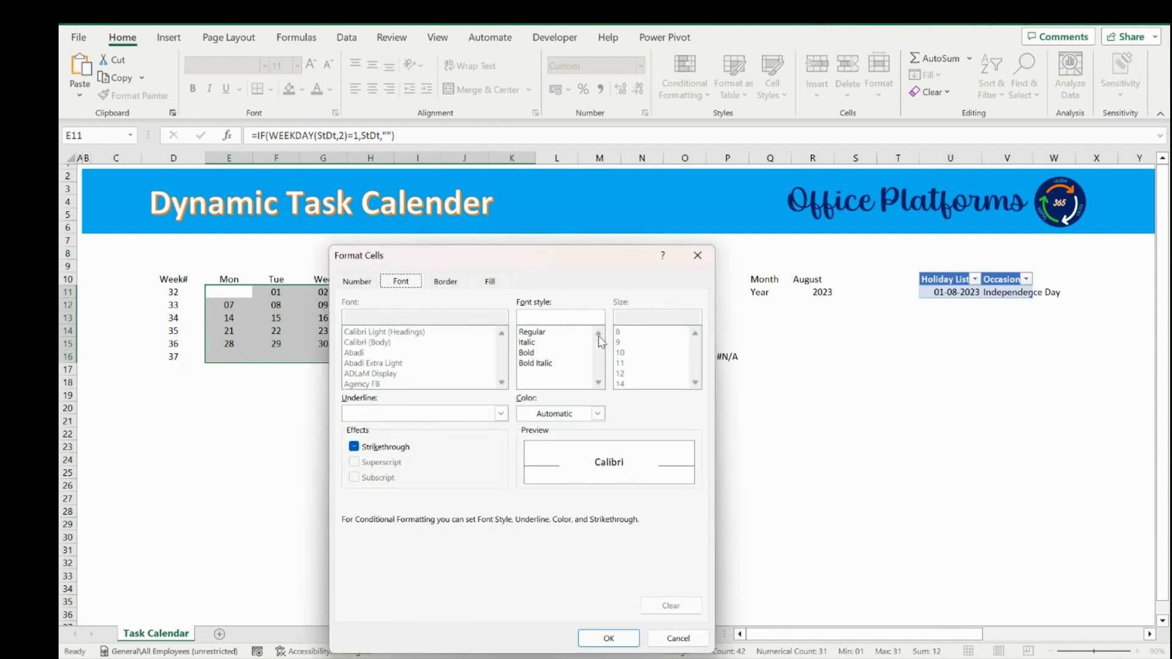
pyautogui.click(492, 282)
pyautogui.click(449, 376)
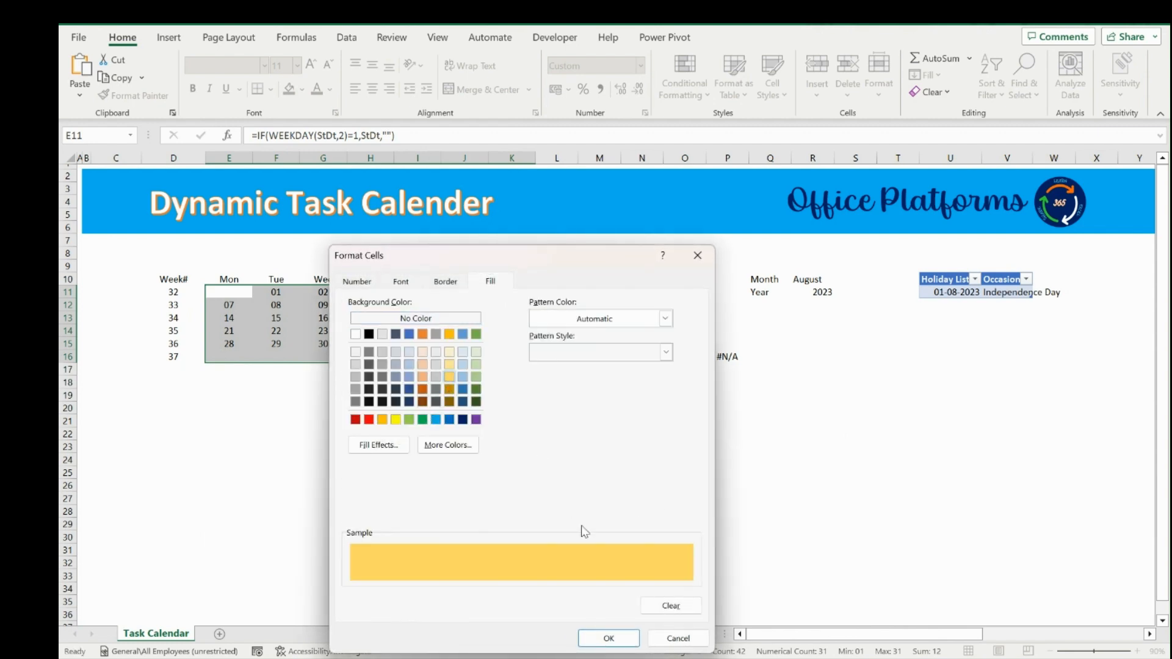
pyautogui.click(609, 638)
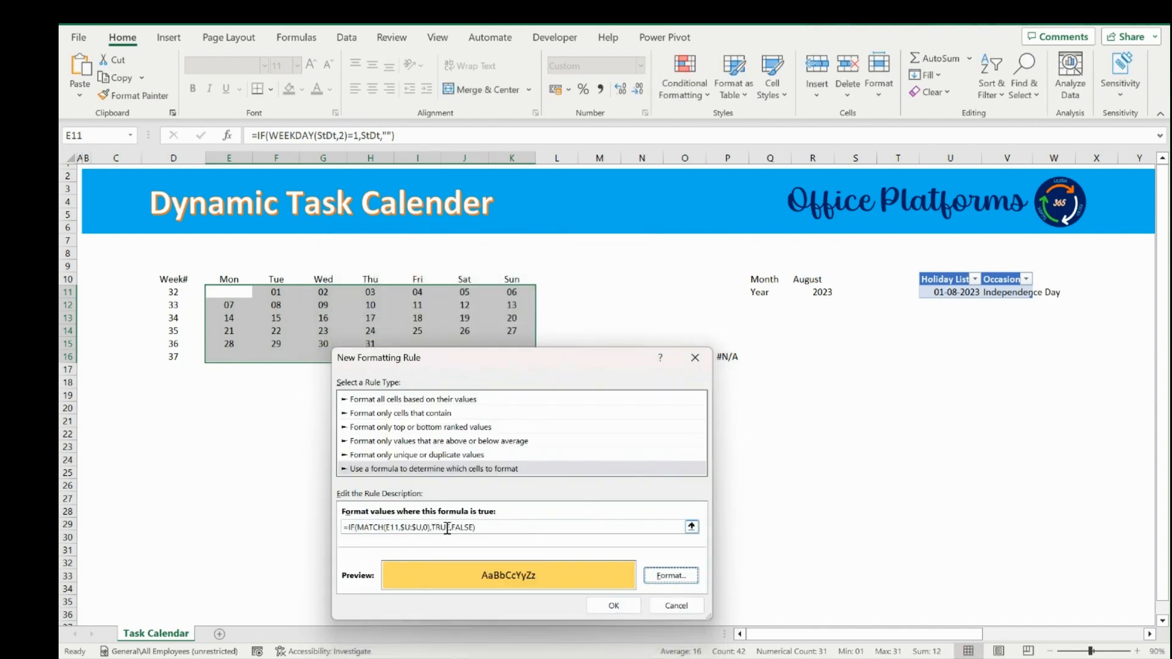
pyautogui.click(618, 607)
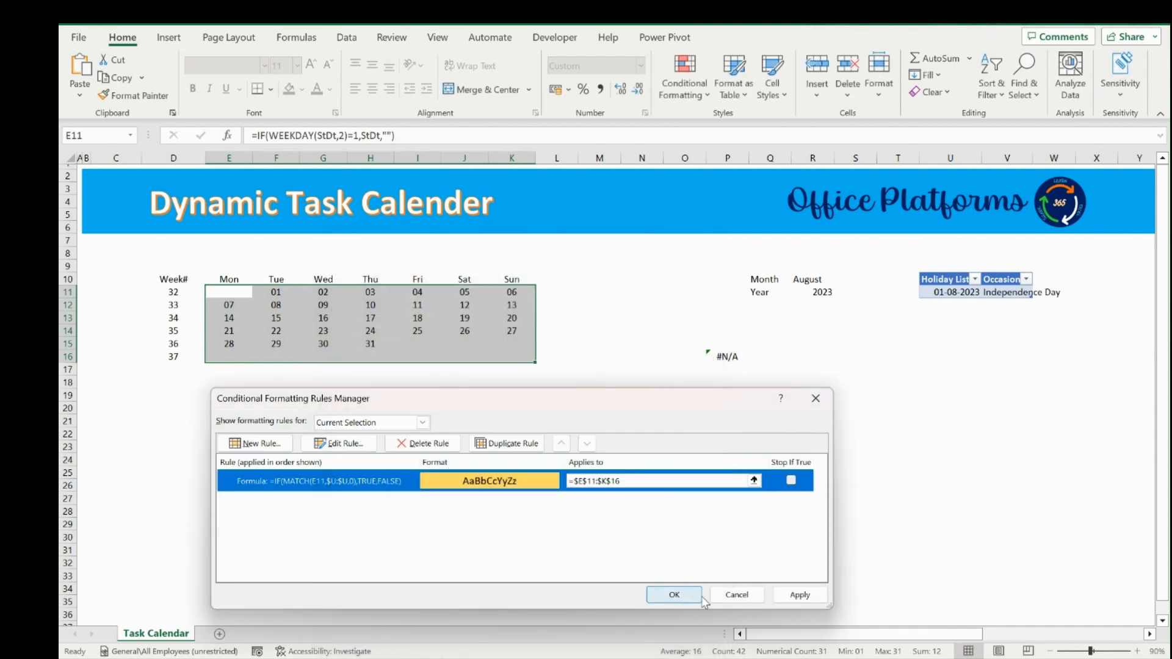
pyautogui.click(787, 600)
pyautogui.click(673, 594)
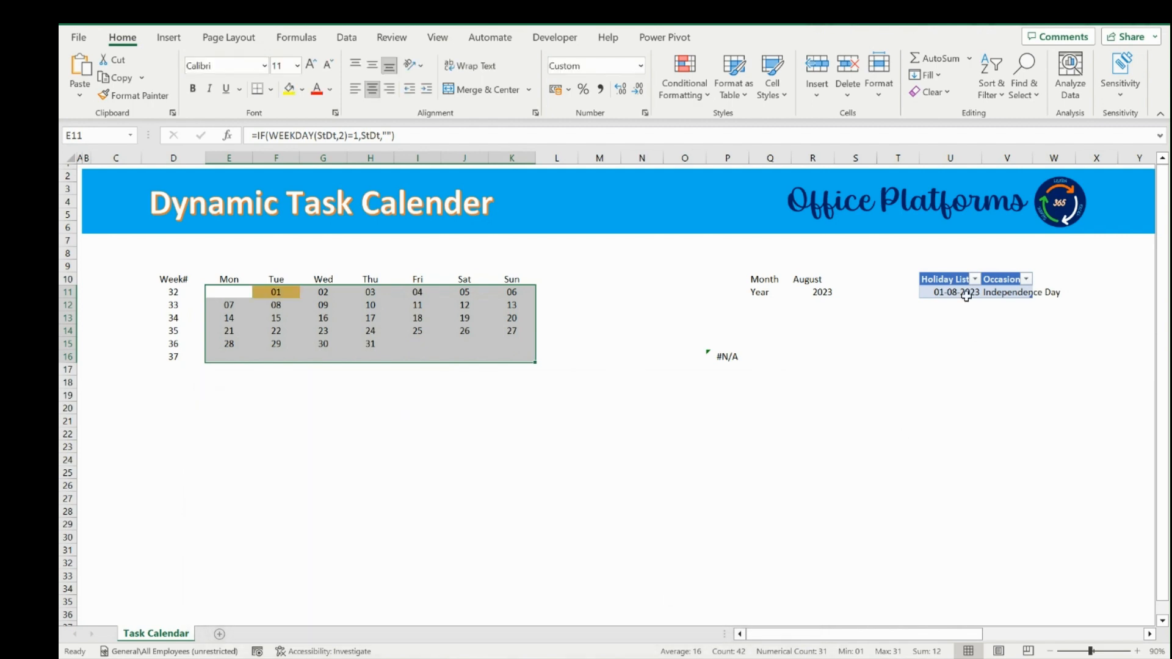
# Compare the holiday date in U11 with calendar date F11, and open the Paste Name list from U11
pyautogui.click(954, 289)
pyautogui.click(268, 291)
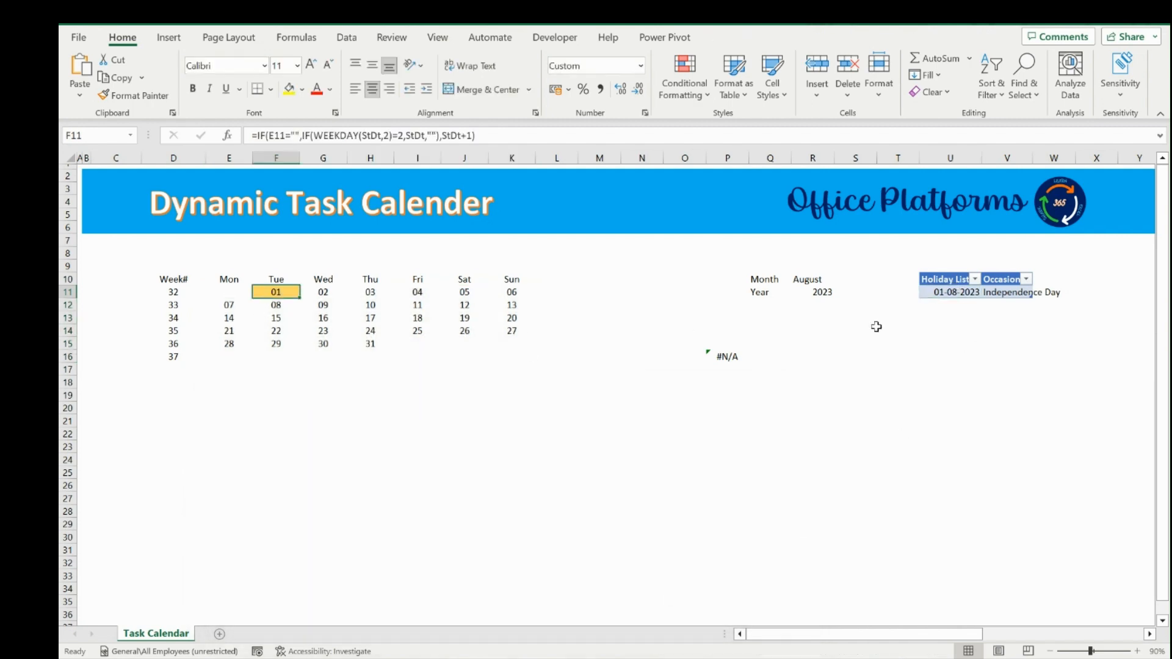
pyautogui.click(938, 294)
pyautogui.press('F3')
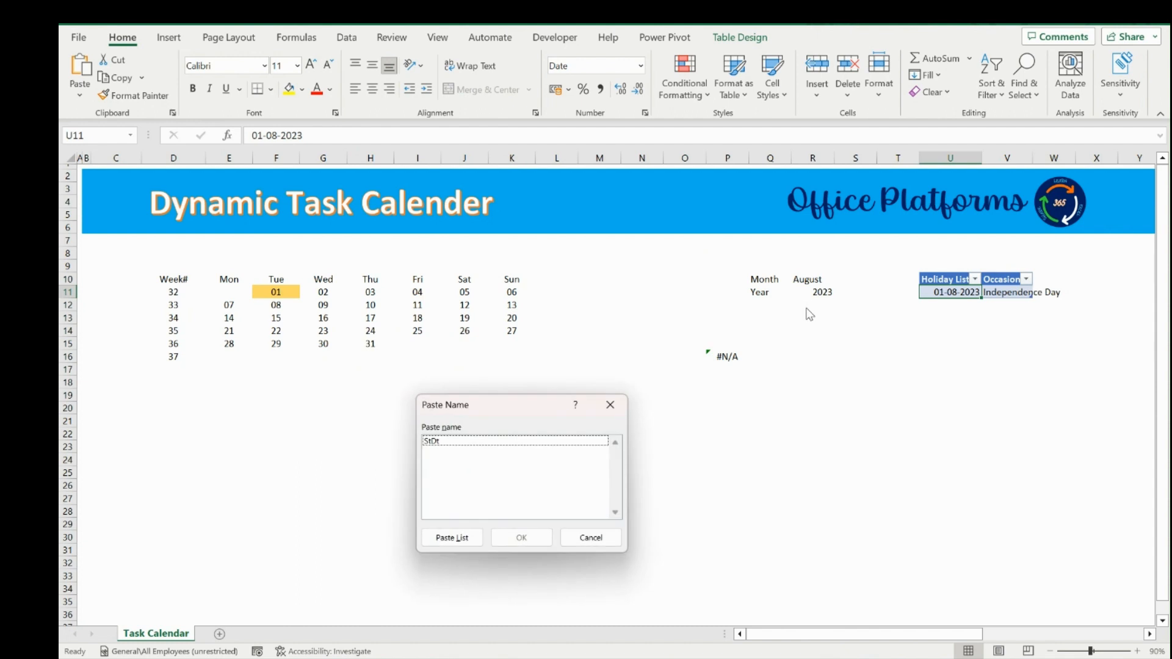
# Change the Independence Day date in the holiday table, cell U11, to 15-08-2023
pyautogui.press('Escape')
pyautogui.press('F2')
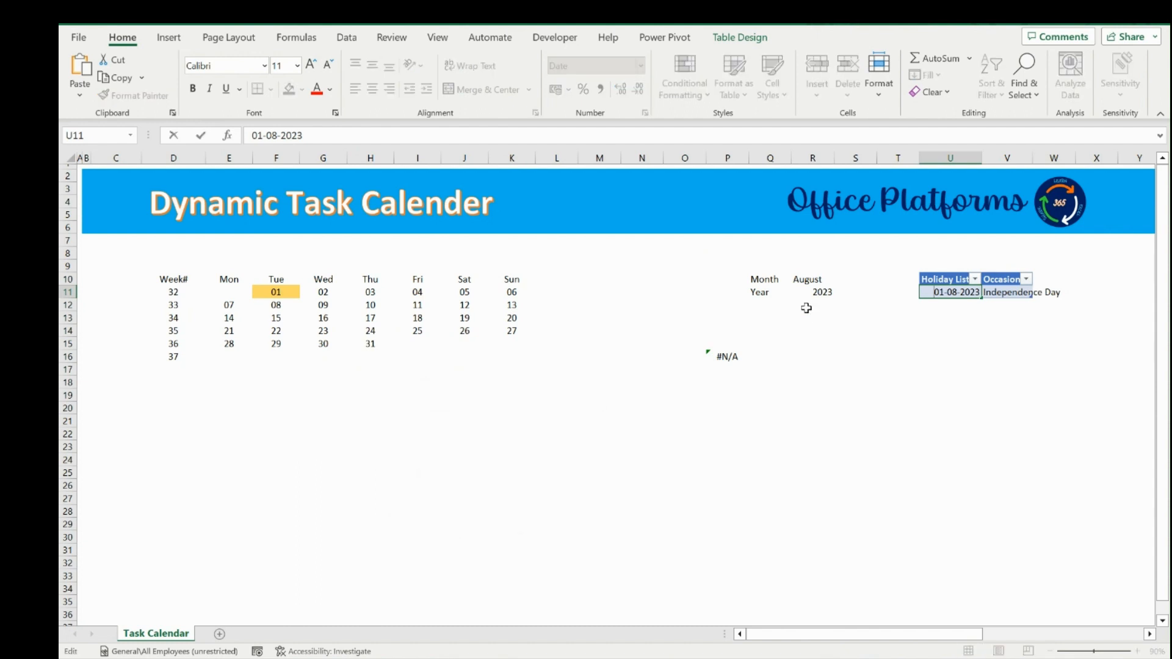
pyautogui.press('Home')
pyautogui.press('Delete')
pyautogui.press('Delete')
pyautogui.write('15')
pyautogui.press('Return')
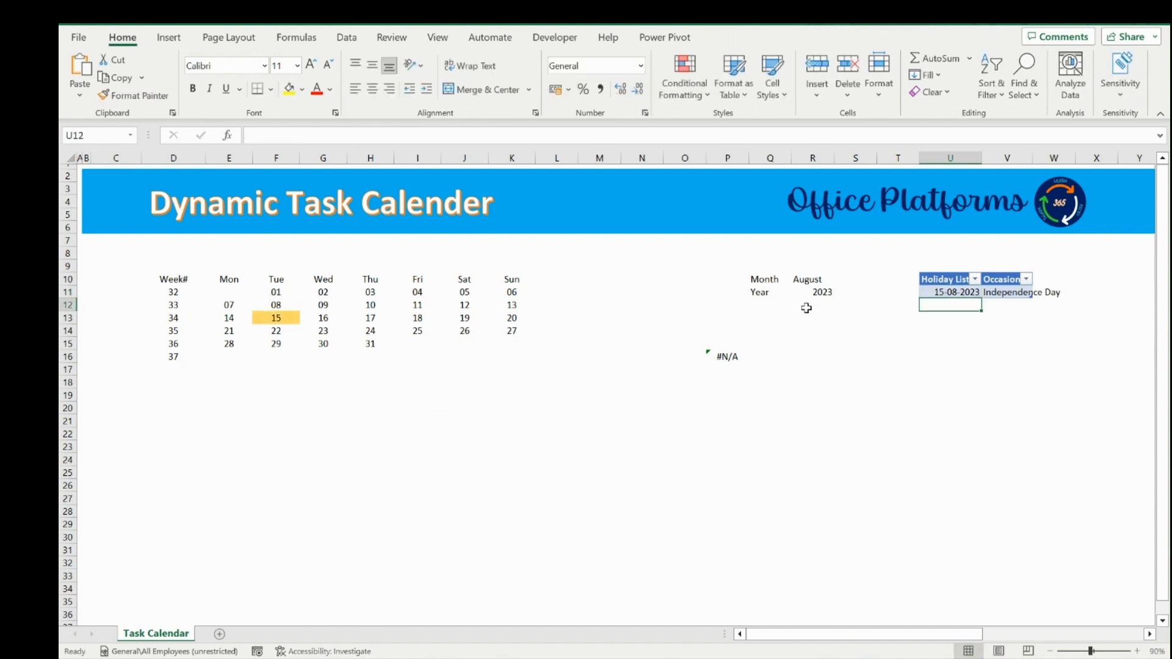
# Clear the leftover #N/A formula from cell P16
pyautogui.click(279, 316)
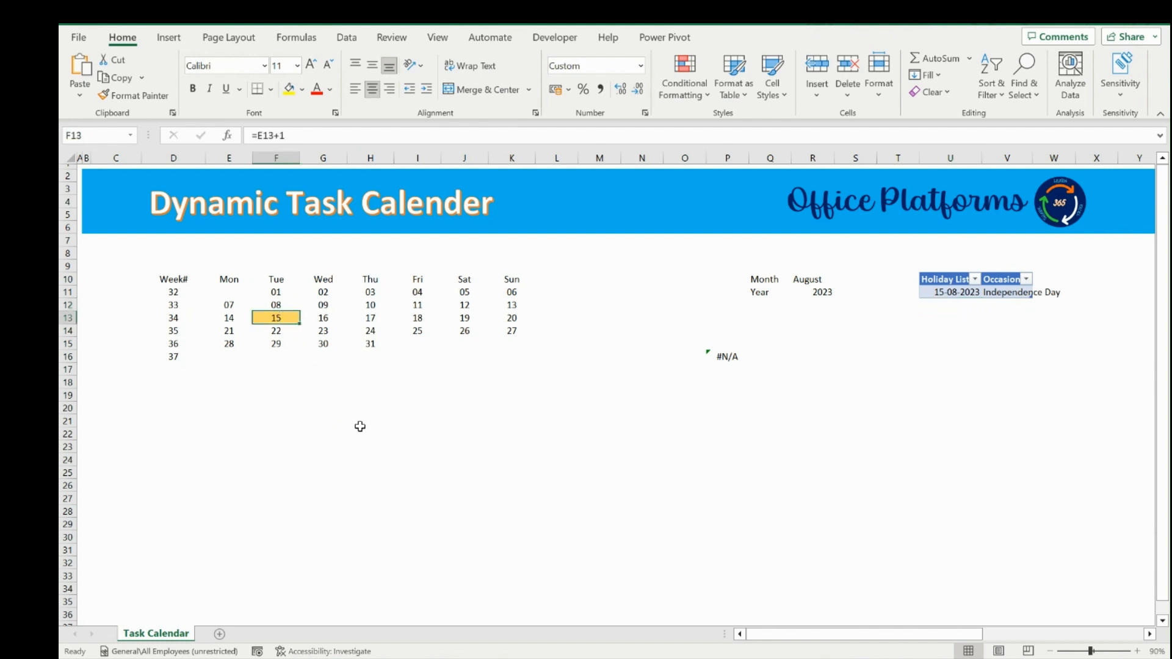
pyautogui.click(727, 356)
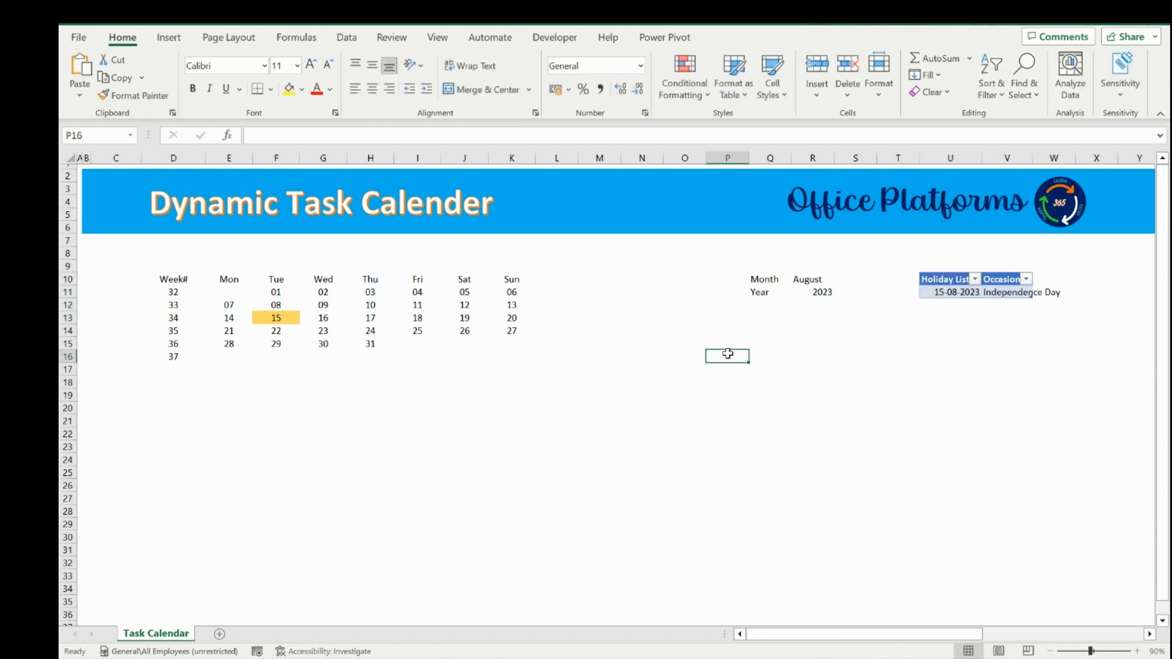
# Fill the calendar's header row D10:K10 with light orange
pyautogui.click(180, 282)
pyautogui.moveTo(230, 322); pyautogui.dragTo(512, 360)
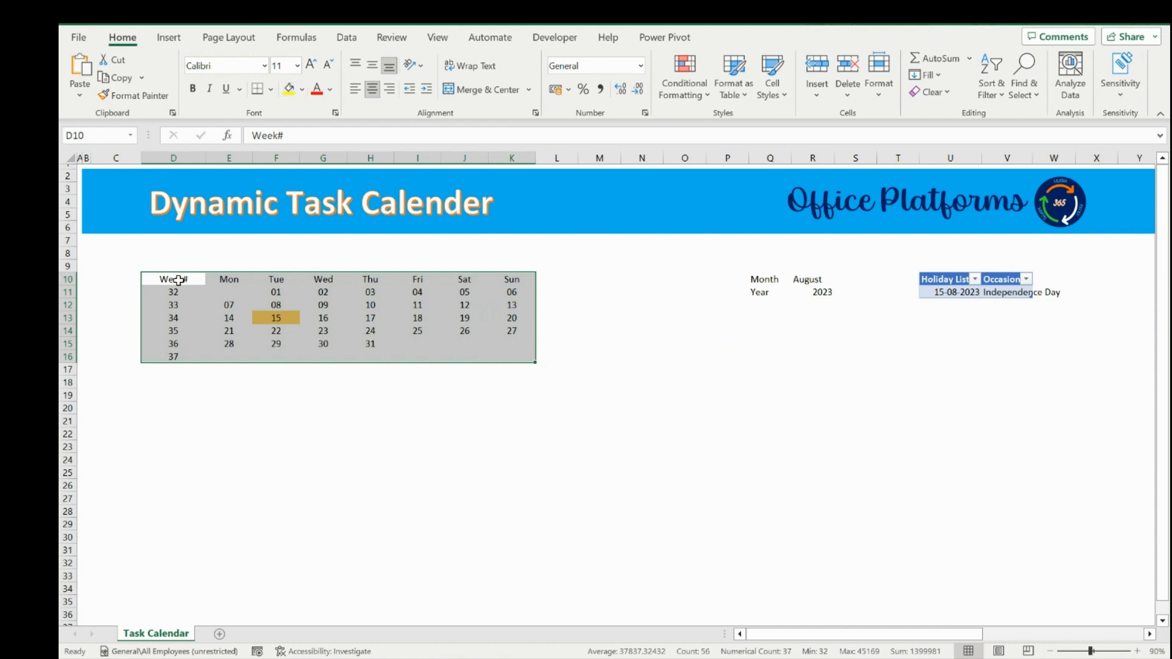
pyautogui.moveTo(176, 279); pyautogui.dragTo(497, 281)
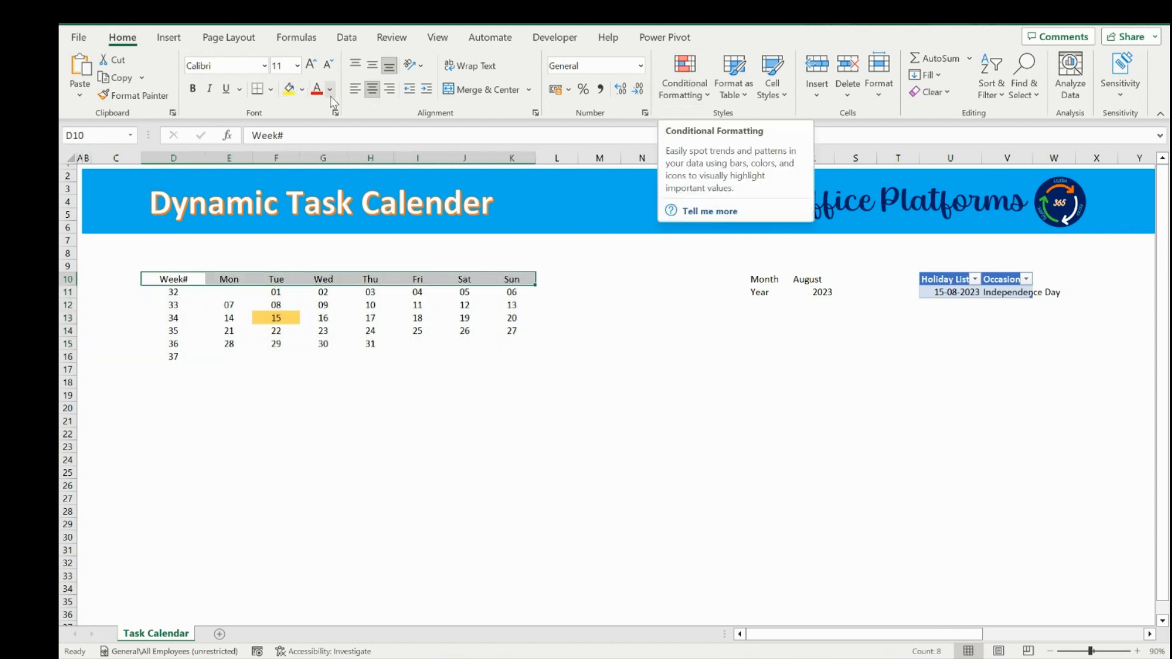
pyautogui.click(306, 89)
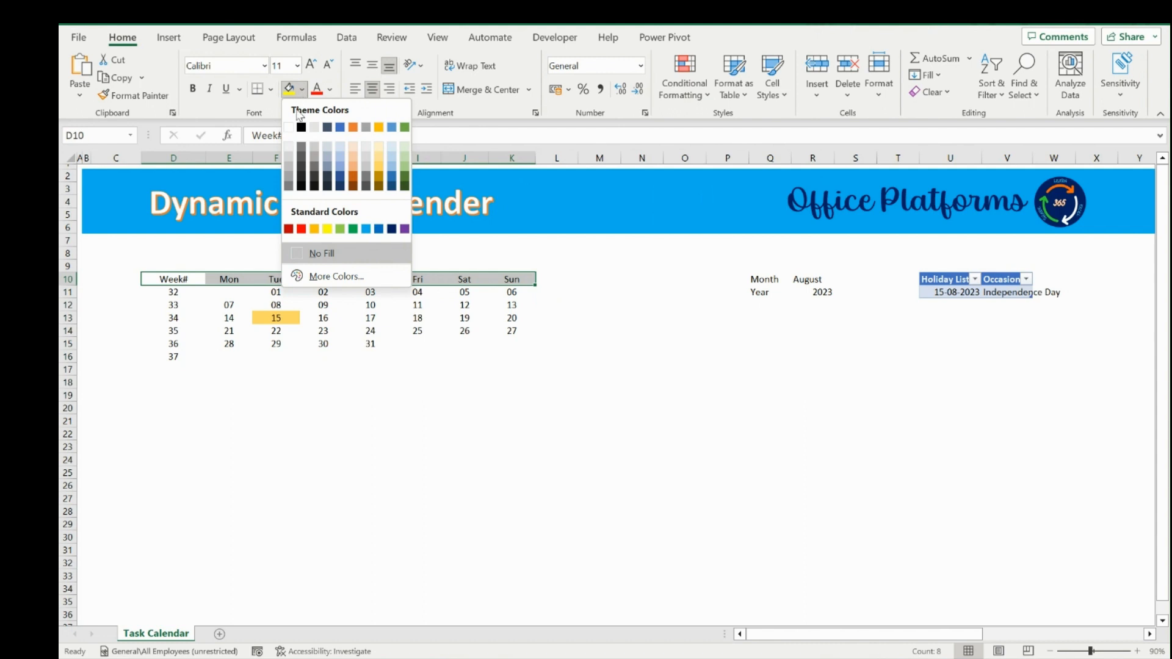
pyautogui.click(356, 172)
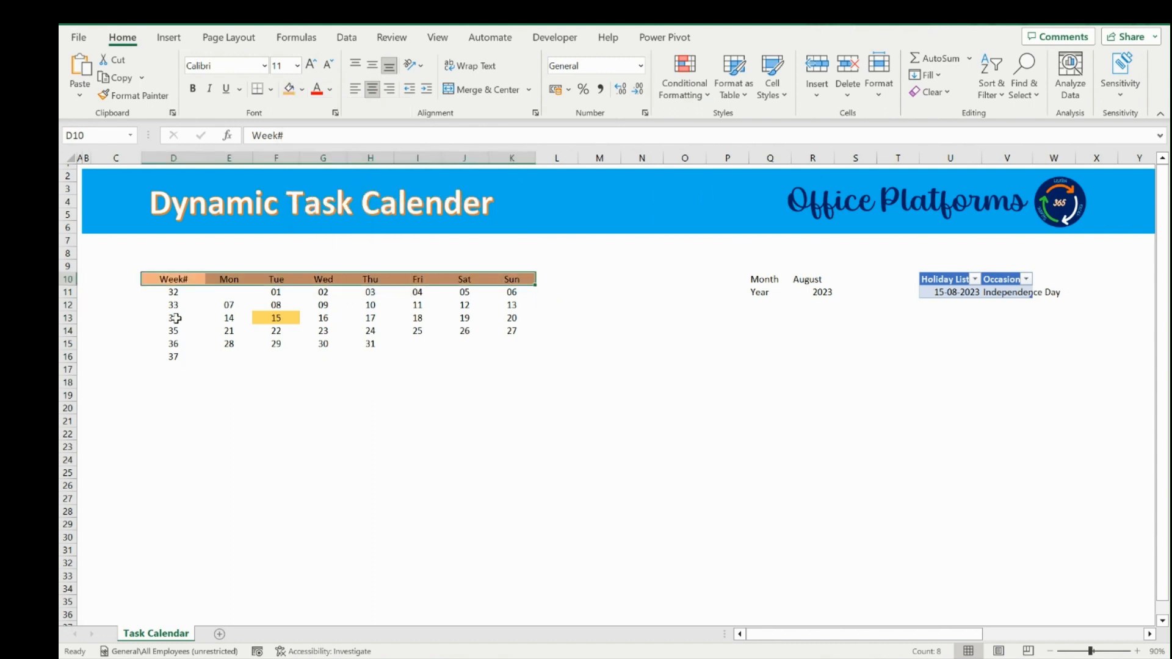
# Fill the week numbers in D11:D16 with light gold and the date cells E11:K16 with light gray
pyautogui.moveTo(172, 292); pyautogui.dragTo(174, 357)
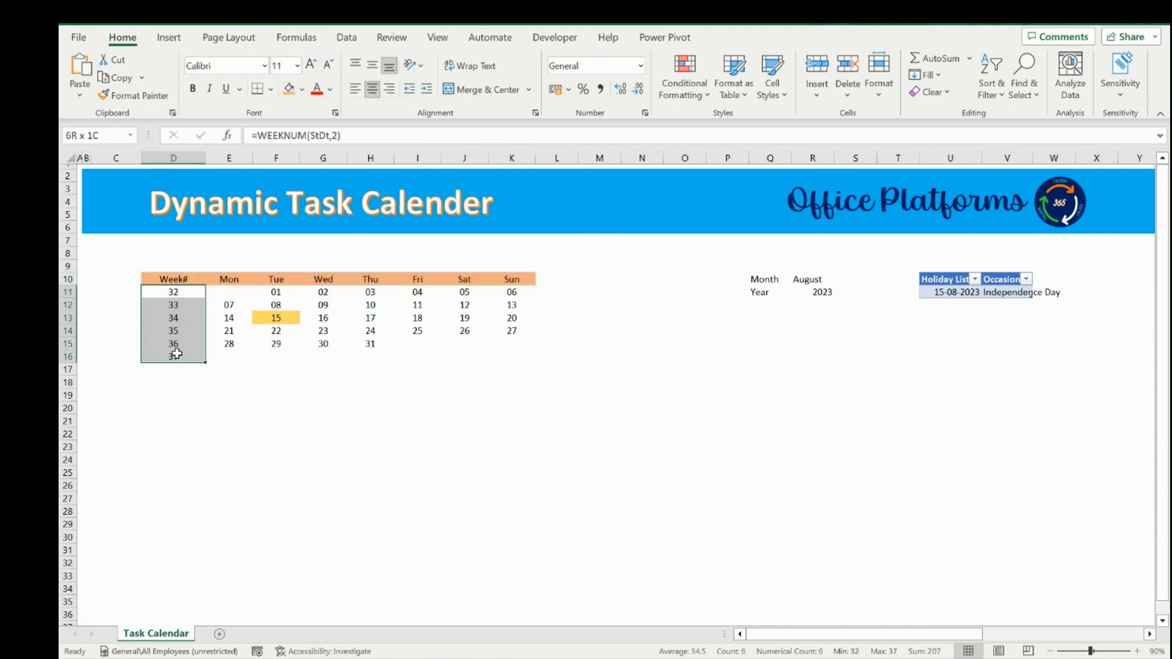
pyautogui.click(301, 89)
pyautogui.click(380, 155)
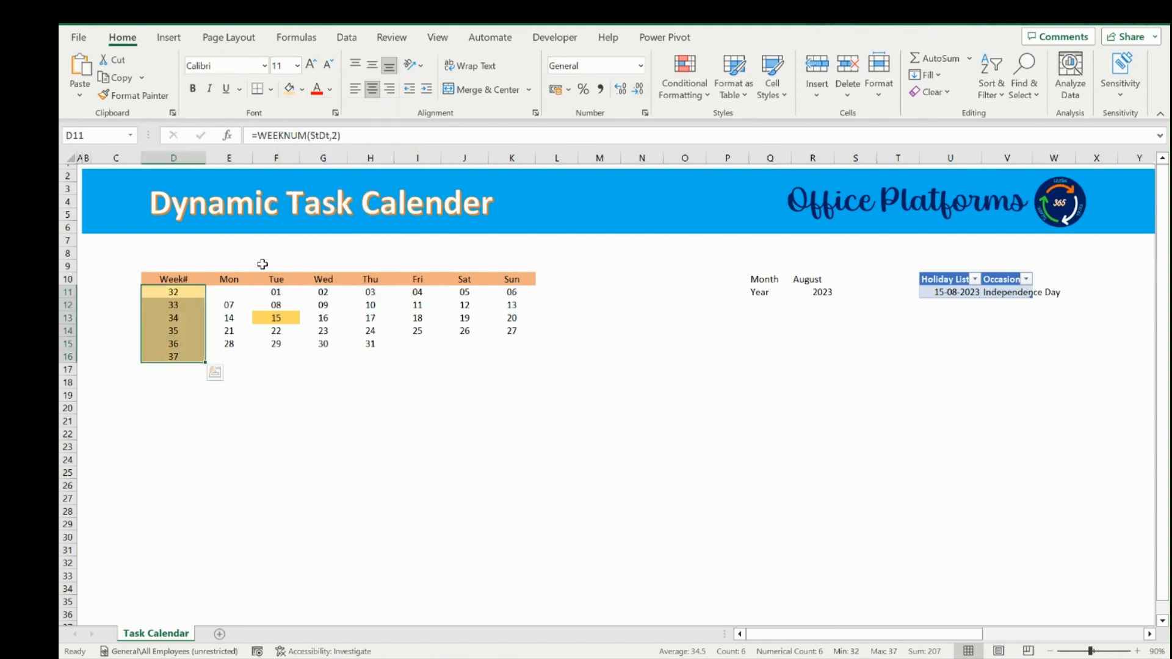
pyautogui.moveTo(227, 293); pyautogui.dragTo(511, 358)
pyautogui.click(302, 89)
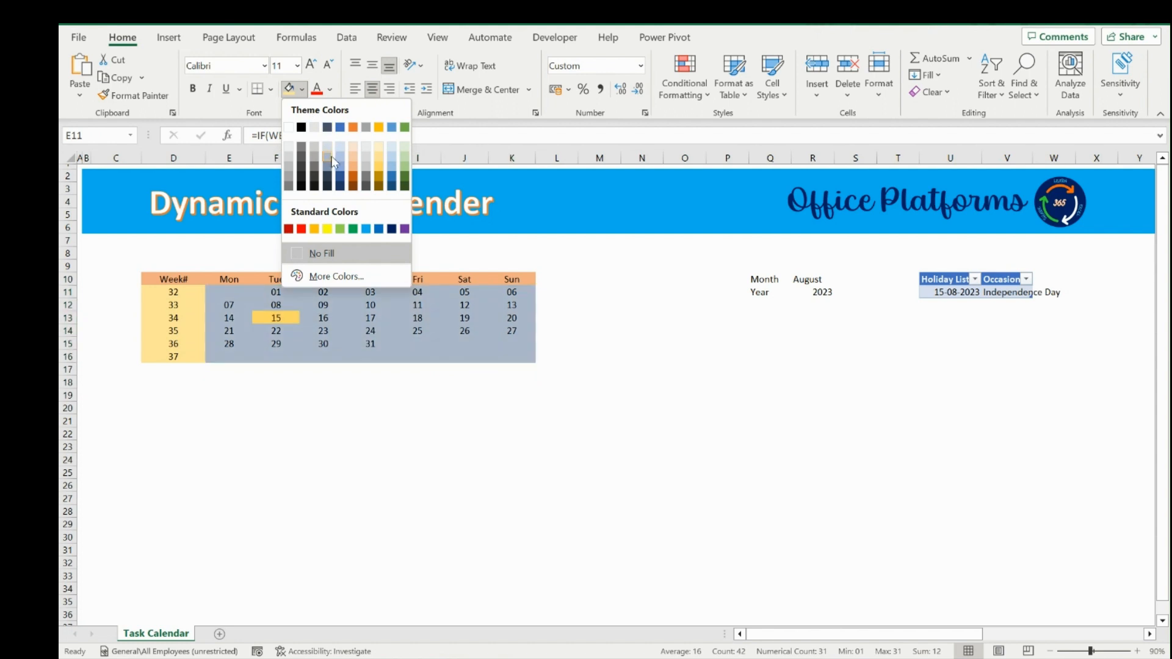
pyautogui.click(289, 157)
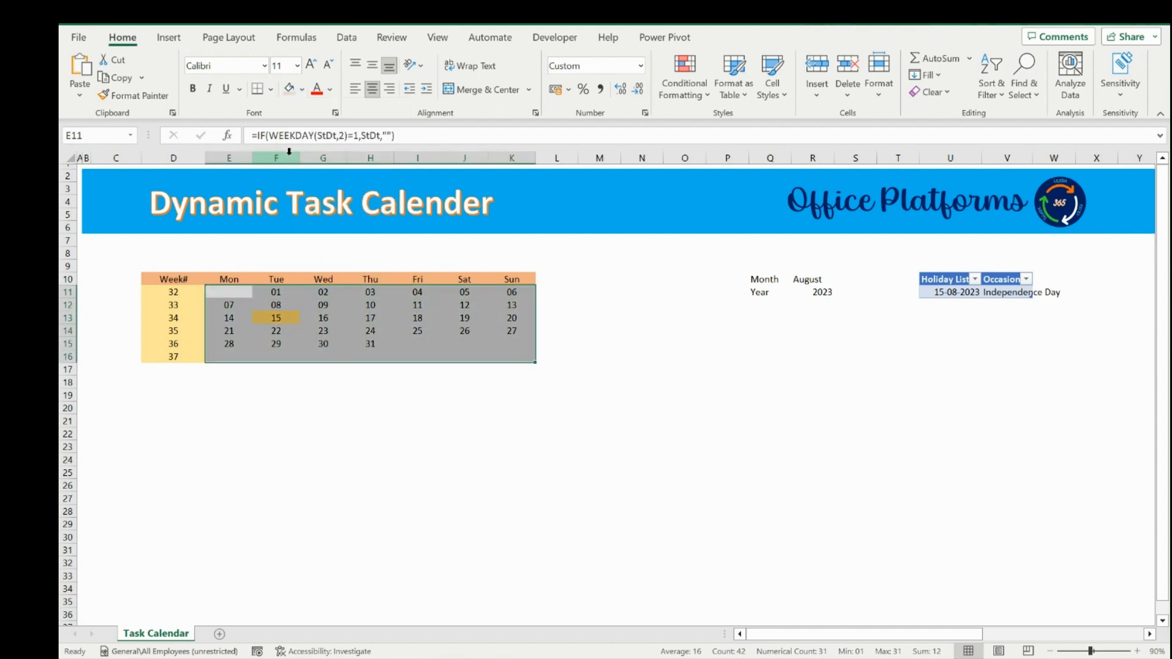
# Make the calendar's header row and the Week# column bold
pyautogui.moveTo(191, 280); pyautogui.dragTo(498, 280)
pyautogui.hotkey('ctrl', 'b')
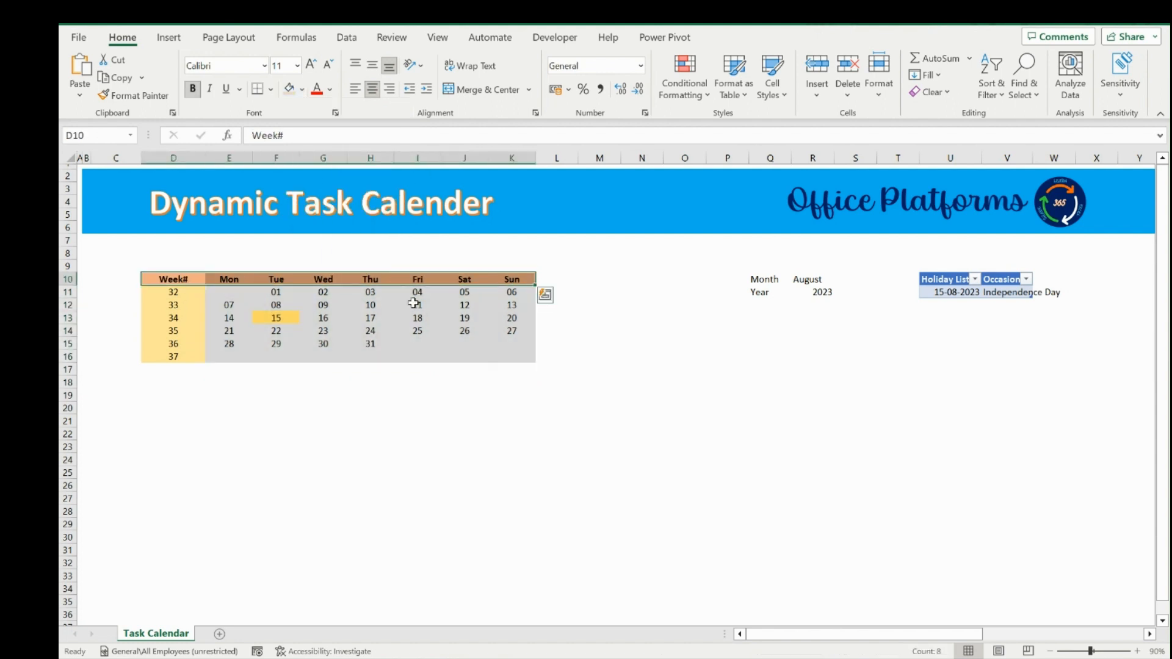
pyautogui.moveTo(171, 279); pyautogui.dragTo(173, 358)
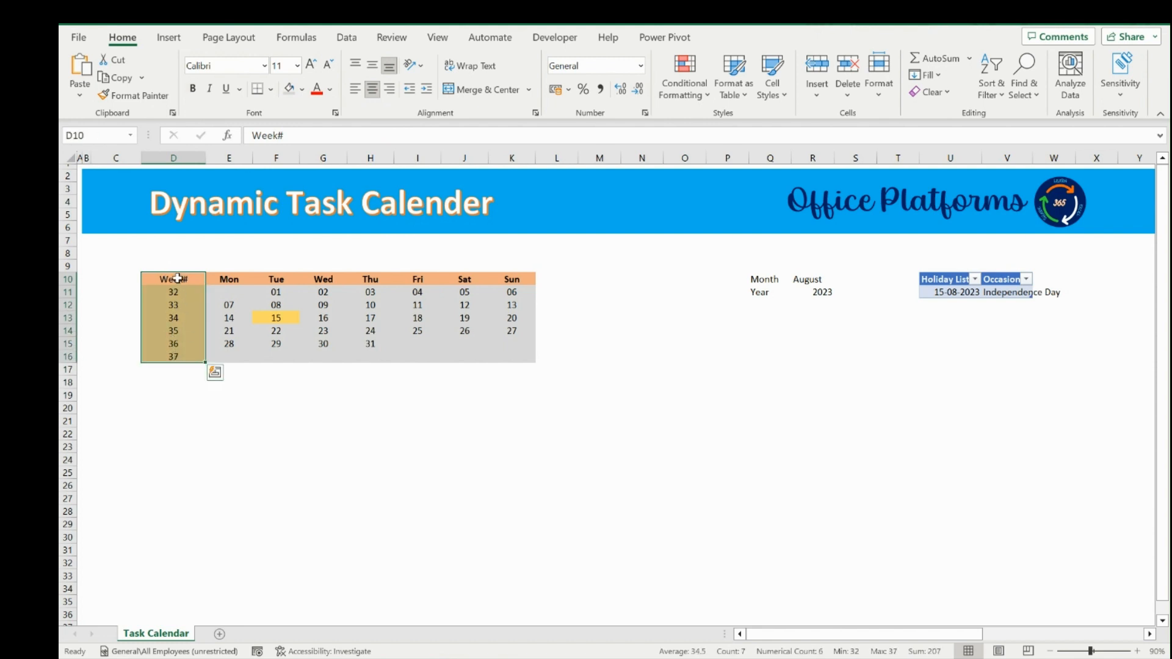
pyautogui.hotkey('ctrl', 'b')
# Set the border line color to white and draw borders along the calendar's columns and rows in D10:K16
pyautogui.moveTo(177, 278); pyautogui.dragTo(500, 354)
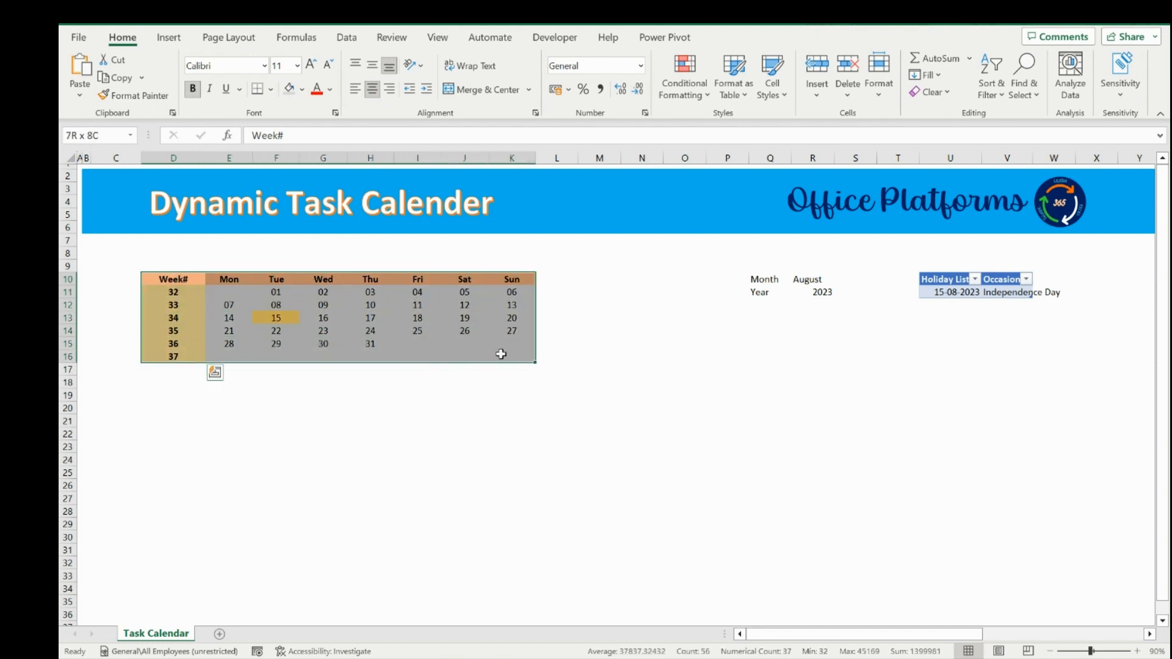
pyautogui.click(273, 90)
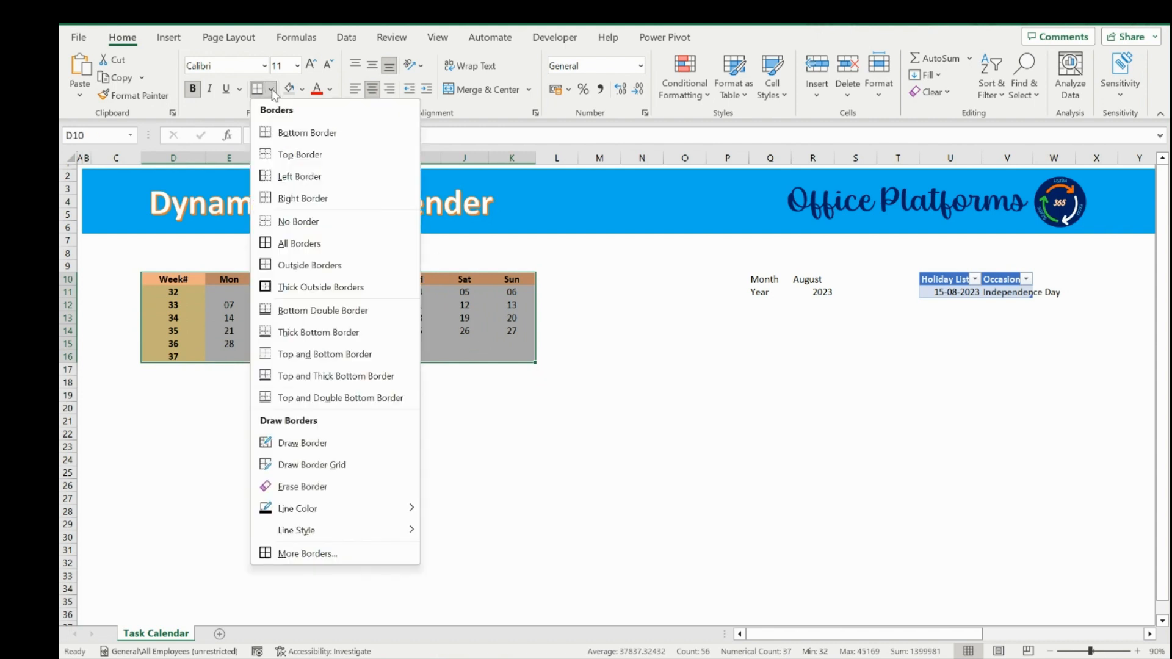
pyautogui.moveTo(366, 510)
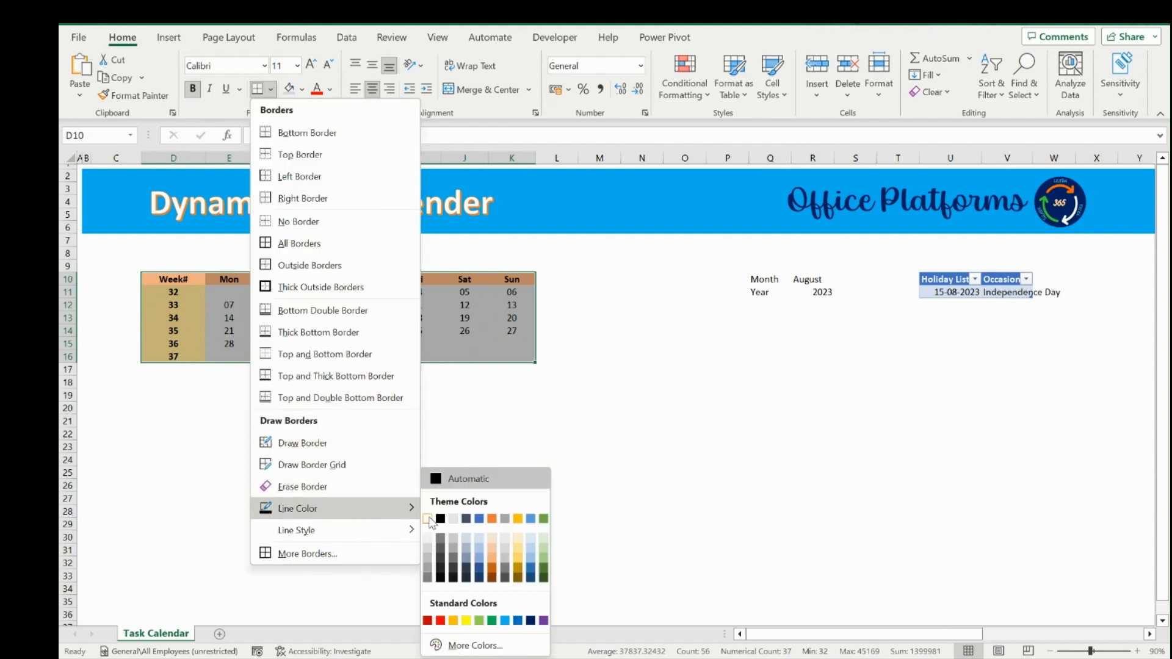
pyautogui.click(427, 518)
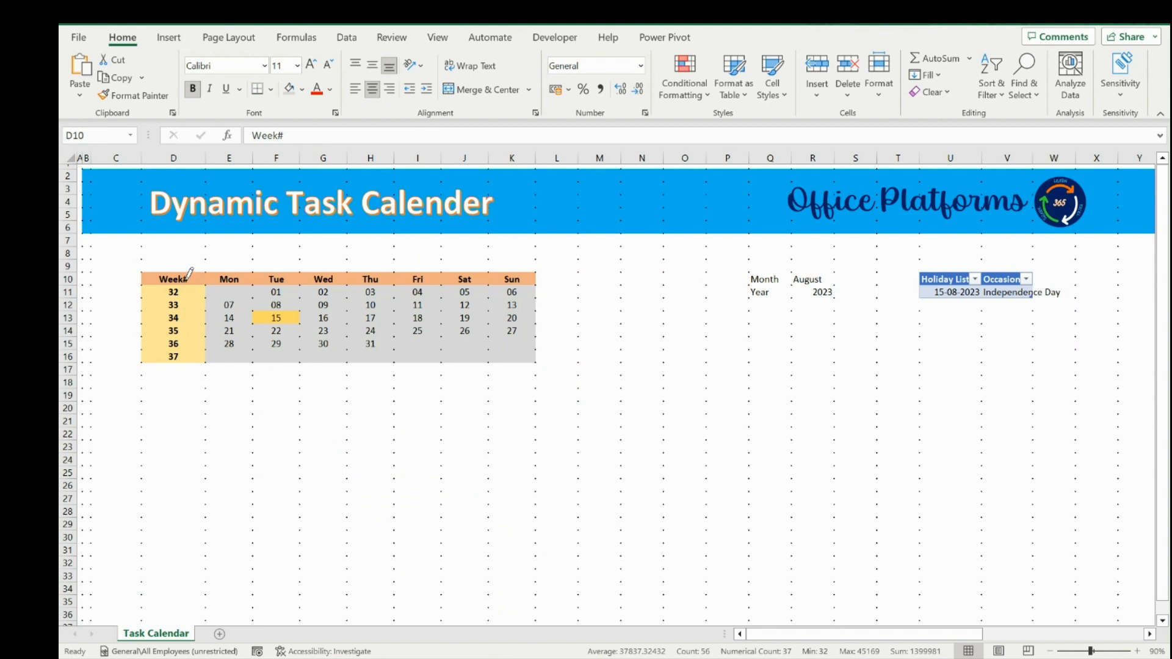
pyautogui.moveTo(186, 281); pyautogui.dragTo(186, 356)
pyautogui.moveTo(232, 284); pyautogui.dragTo(233, 356)
pyautogui.moveTo(279, 280); pyautogui.dragTo(277, 356)
pyautogui.moveTo(337, 282)
pyautogui.mouseDown()
pyautogui.moveTo(332, 356)
pyautogui.moveTo(375, 347)
pyautogui.mouseUp()
pyautogui.moveTo(426, 275); pyautogui.dragTo(427, 356)
pyautogui.moveTo(469, 282); pyautogui.dragTo(478, 360)
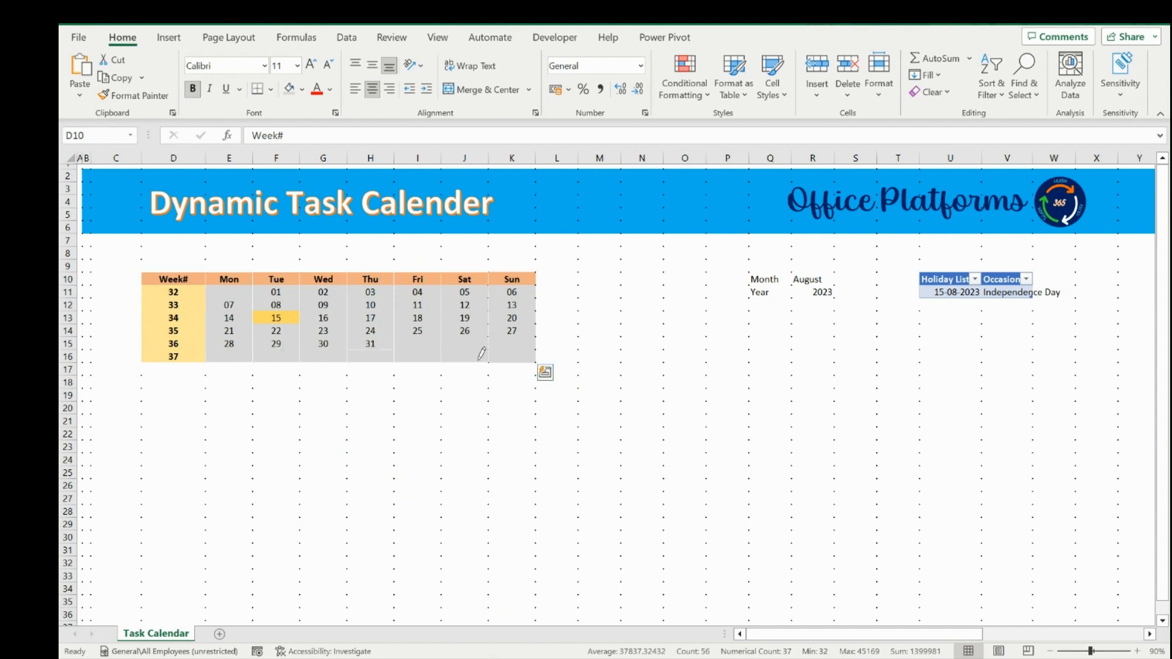
pyautogui.moveTo(521, 276); pyautogui.dragTo(513, 358)
pyautogui.moveTo(370, 282); pyautogui.dragTo(372, 358)
pyautogui.moveTo(177, 293)
pyautogui.mouseDown()
pyautogui.moveTo(423, 305)
pyautogui.moveTo(520, 294)
pyautogui.mouseUp()
pyautogui.moveTo(177, 306); pyautogui.dragTo(519, 303)
pyautogui.moveTo(151, 316); pyautogui.dragTo(519, 318)
pyautogui.moveTo(168, 329)
pyautogui.mouseDown()
pyautogui.moveTo(525, 332)
pyautogui.moveTo(525, 347)
pyautogui.mouseUp()
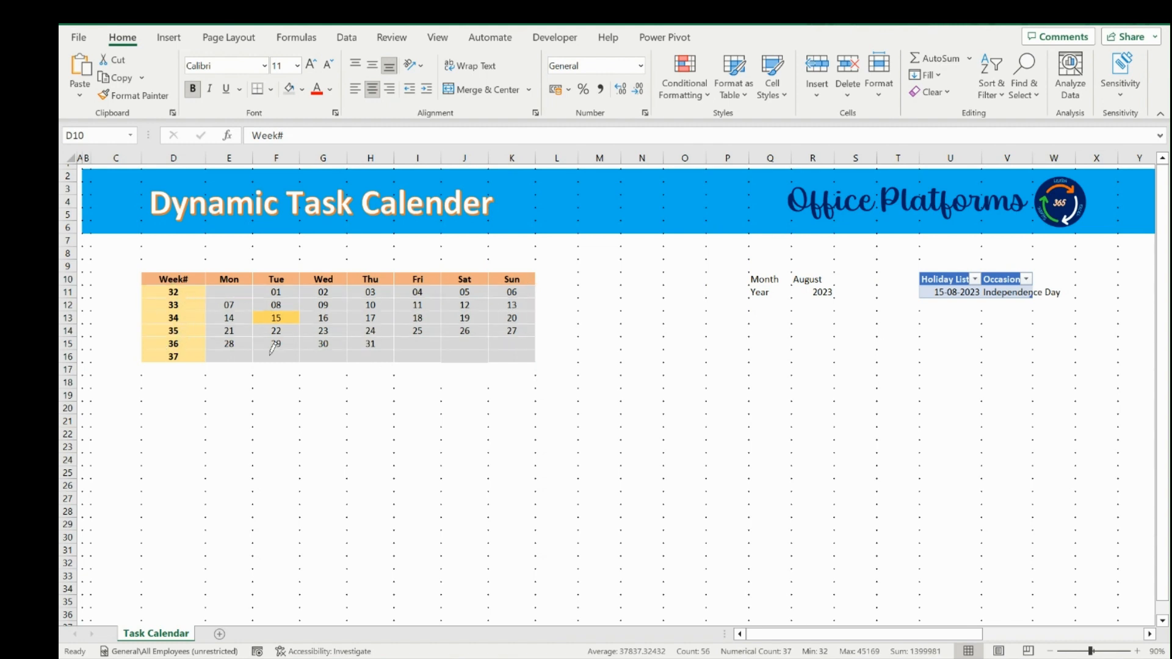
# Choose a thicker border line style and redraw the white borders around all columns and rows of the calendar
pyautogui.hotkey('ctrl', 'a')
pyautogui.click(270, 89)
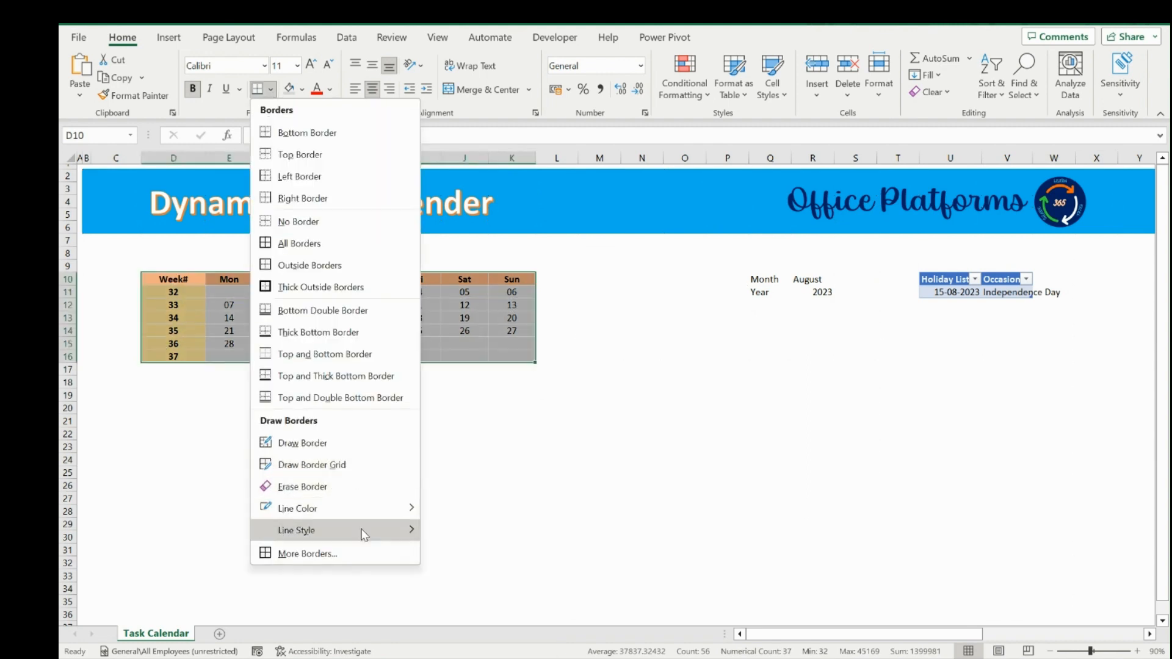
pyautogui.moveTo(365, 535)
pyautogui.click(465, 648)
pyautogui.moveTo(177, 280); pyautogui.dragTo(183, 354)
pyautogui.moveTo(227, 280); pyautogui.dragTo(230, 353)
pyautogui.moveTo(274, 282); pyautogui.dragTo(278, 355)
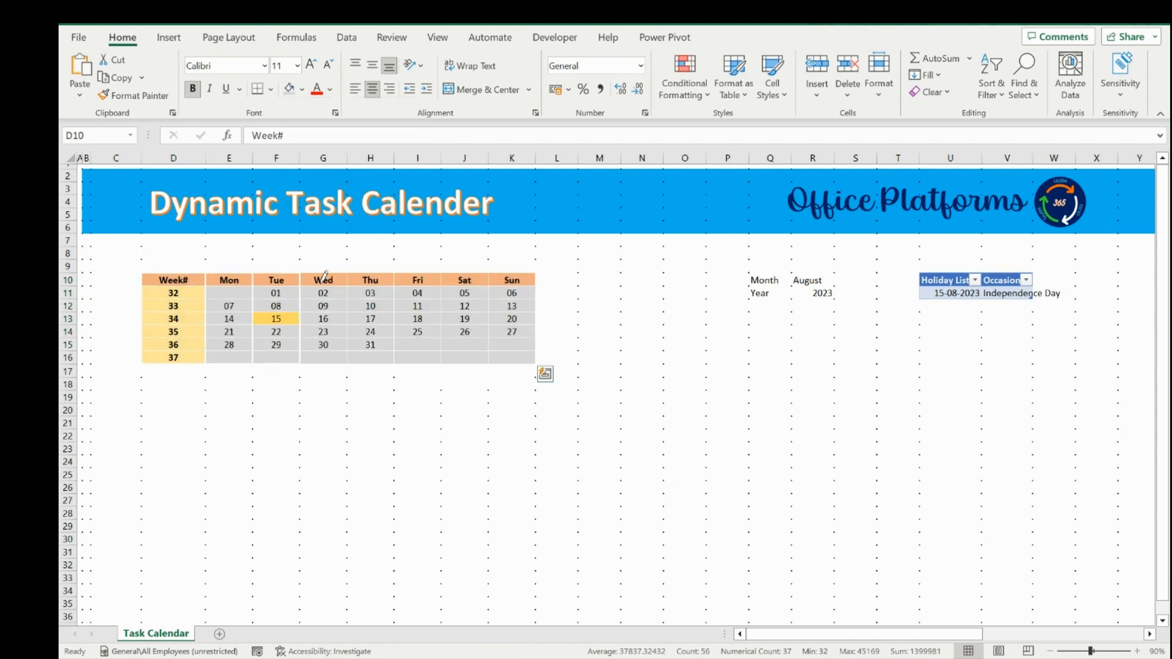
pyautogui.moveTo(322, 282); pyautogui.dragTo(324, 356)
pyautogui.moveTo(368, 282); pyautogui.dragTo(378, 357)
pyautogui.moveTo(417, 282); pyautogui.dragTo(428, 354)
pyautogui.moveTo(465, 282); pyautogui.dragTo(469, 356)
pyautogui.moveTo(509, 282); pyautogui.dragTo(511, 356)
pyautogui.moveTo(168, 294); pyautogui.dragTo(512, 296)
pyautogui.moveTo(171, 307); pyautogui.dragTo(514, 305)
pyautogui.moveTo(171, 321); pyautogui.dragTo(519, 318)
pyautogui.moveTo(171, 335); pyautogui.dragTo(533, 331)
pyautogui.moveTo(171, 349); pyautogui.dragTo(517, 348)
pyautogui.moveTo(171, 361); pyautogui.dragTo(507, 365)
pyautogui.press('Escape')
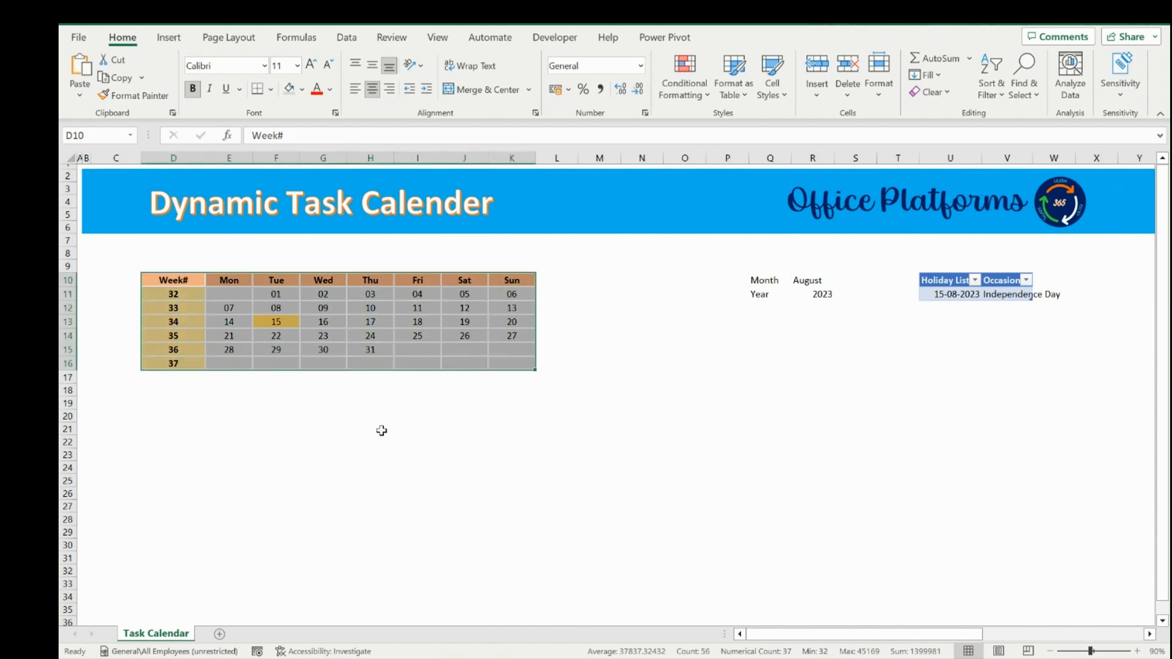
pyautogui.click(381, 431)
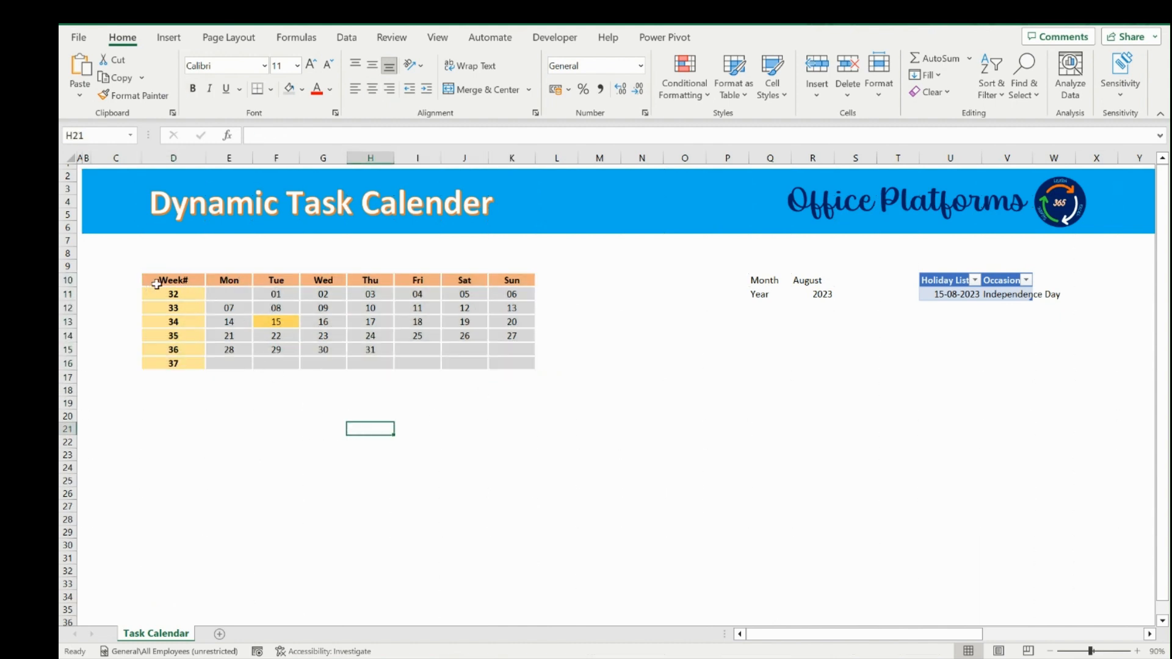
# Add a second holiday row dated 04-07-2023 with the occasion Independence Day copied from the row above
pyautogui.click(946, 311)
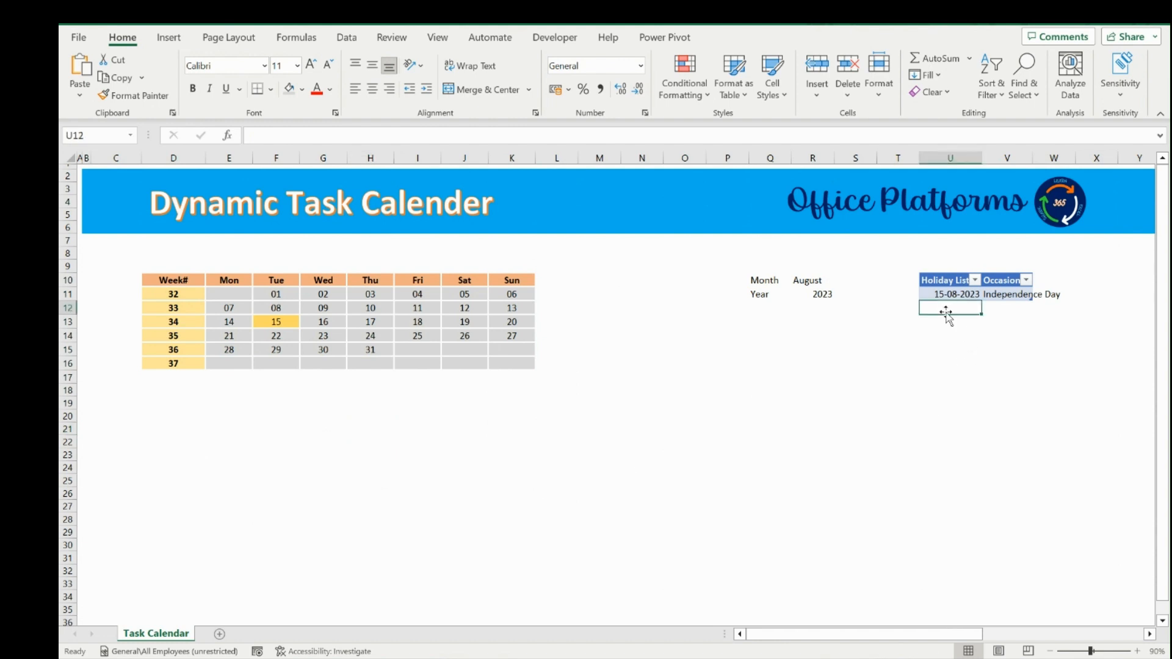
pyautogui.press('Right')
pyautogui.hotkey('ctrl', 'd')
pyautogui.press('Left')
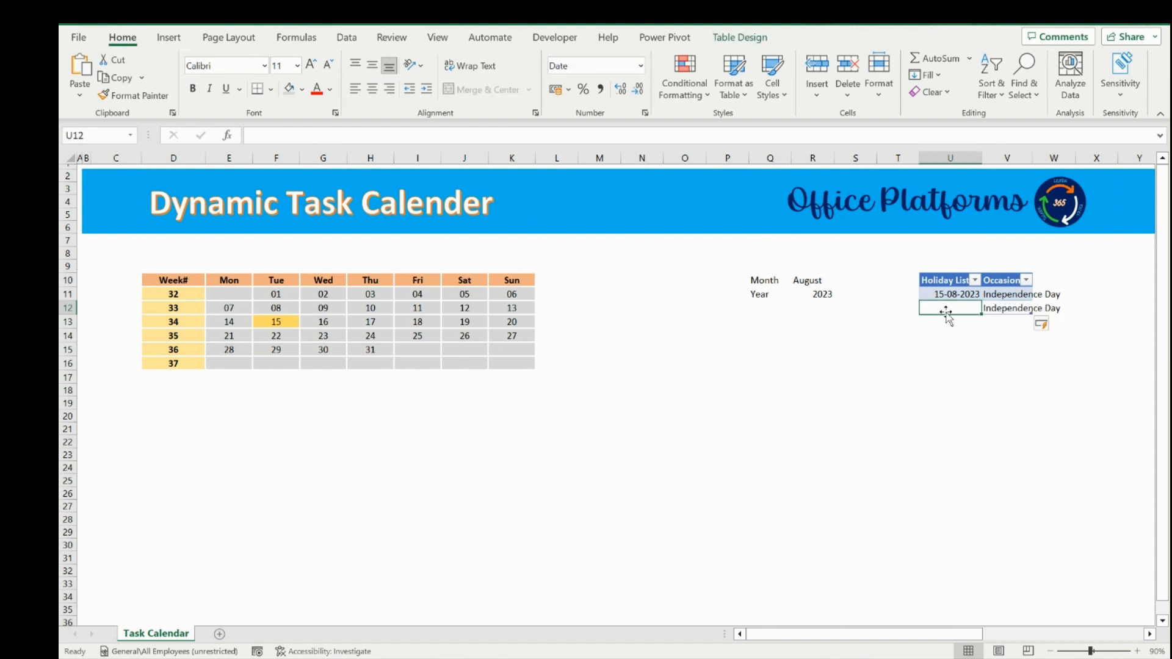
pyautogui.write('04/07/2023')
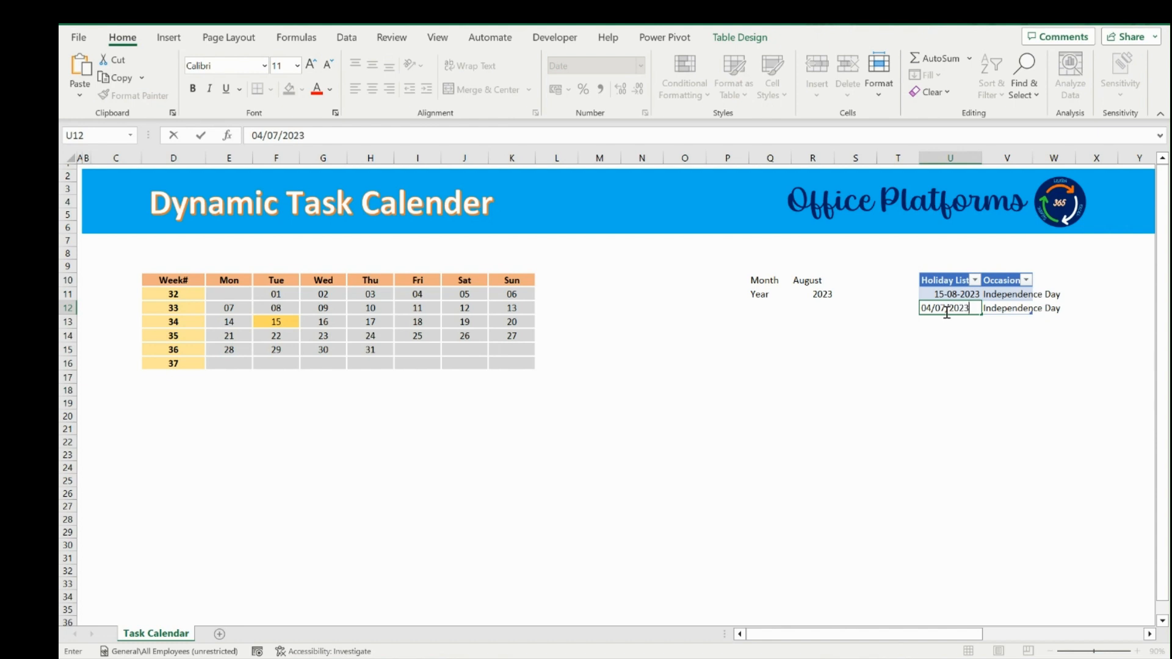
pyautogui.press('Return')
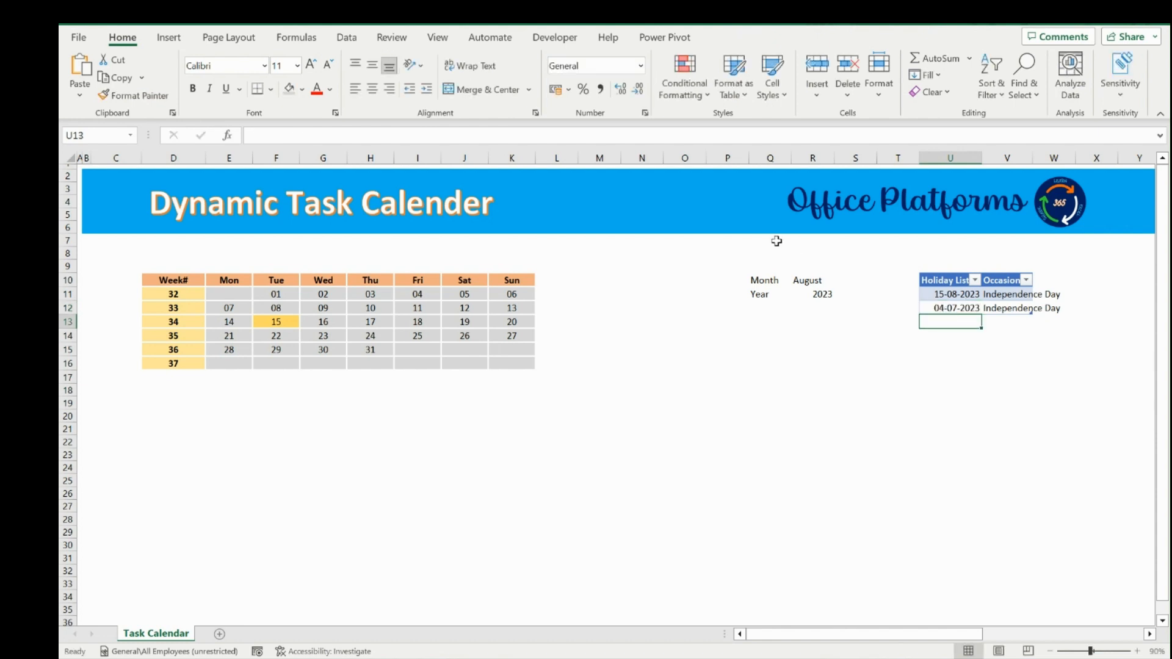
# Switch the calendar's month in R10 to July and check the holiday highlight on the 4th
pyautogui.click(830, 282)
pyautogui.click(839, 280)
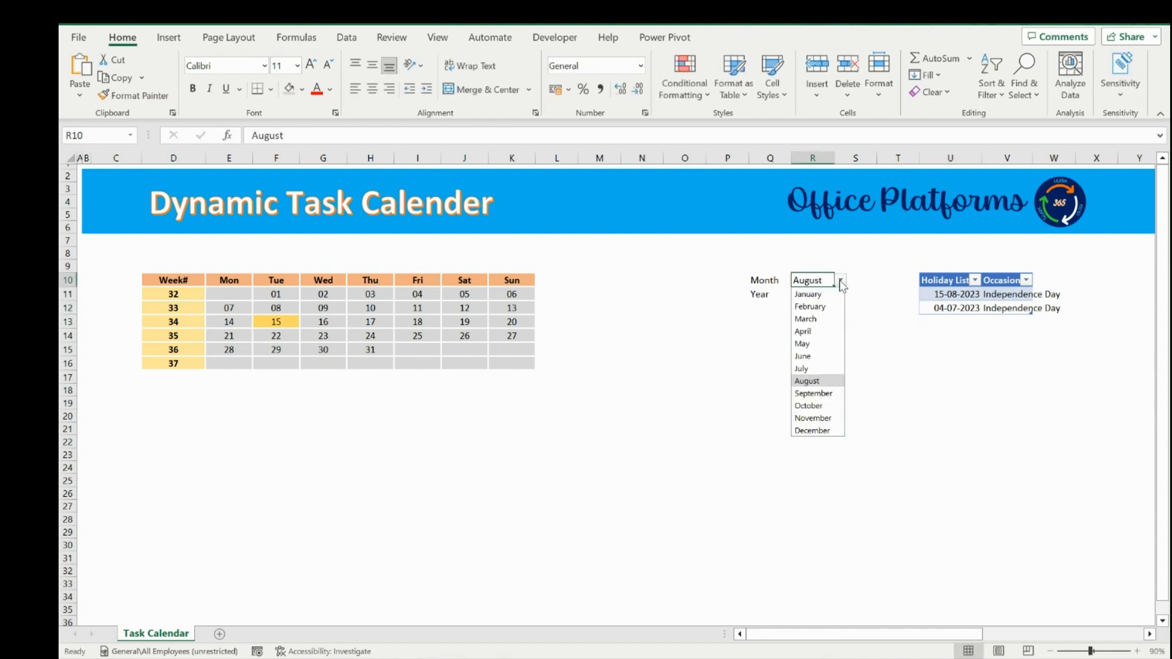
pyautogui.click(815, 368)
pyautogui.click(265, 309)
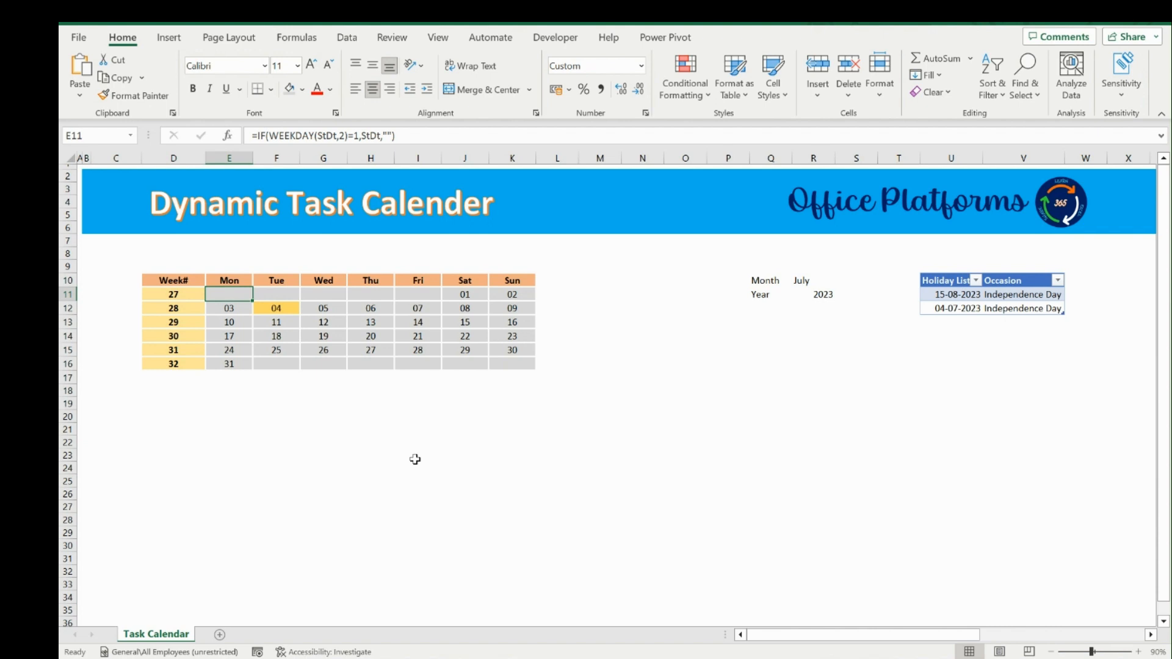
# Insert a blank column after each weekday from Mon to Sat in the calendar
pyautogui.click(267, 158)
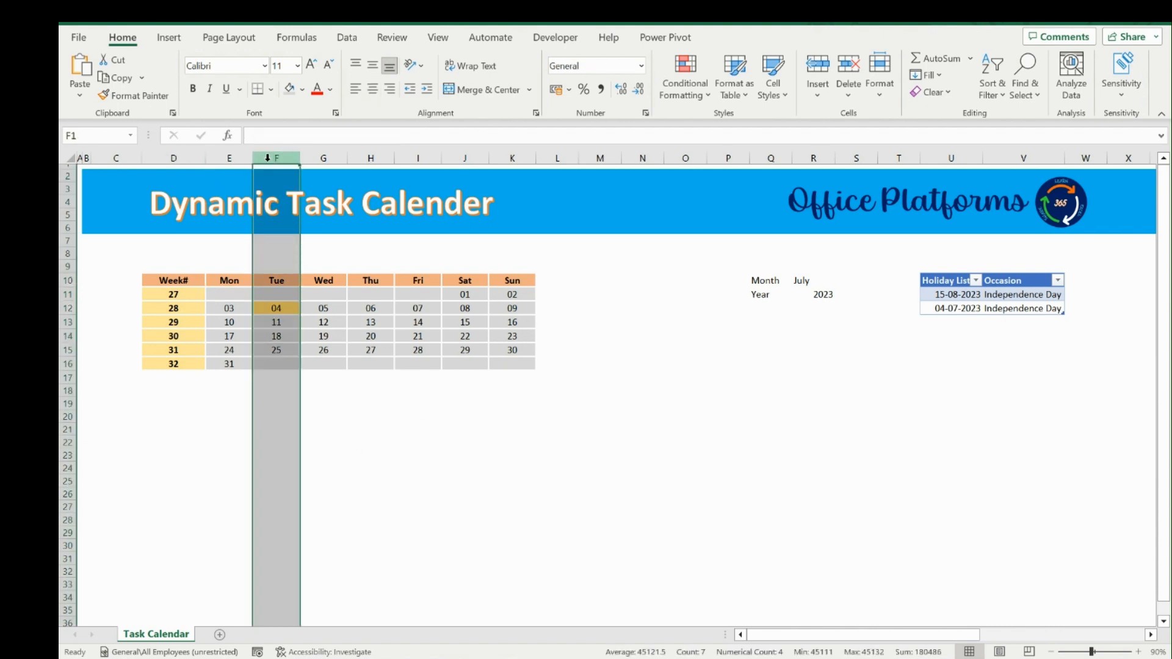
pyautogui.hotkey('ctrl', 'shift', '+')
pyautogui.press('Down')
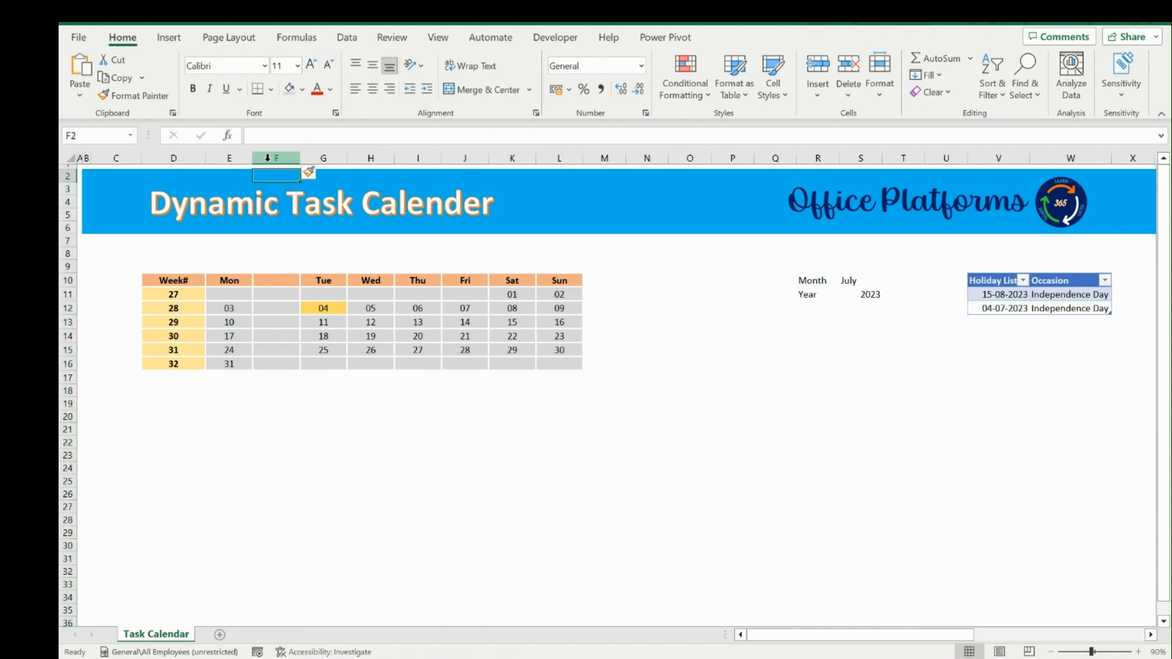
pyautogui.click(370, 157)
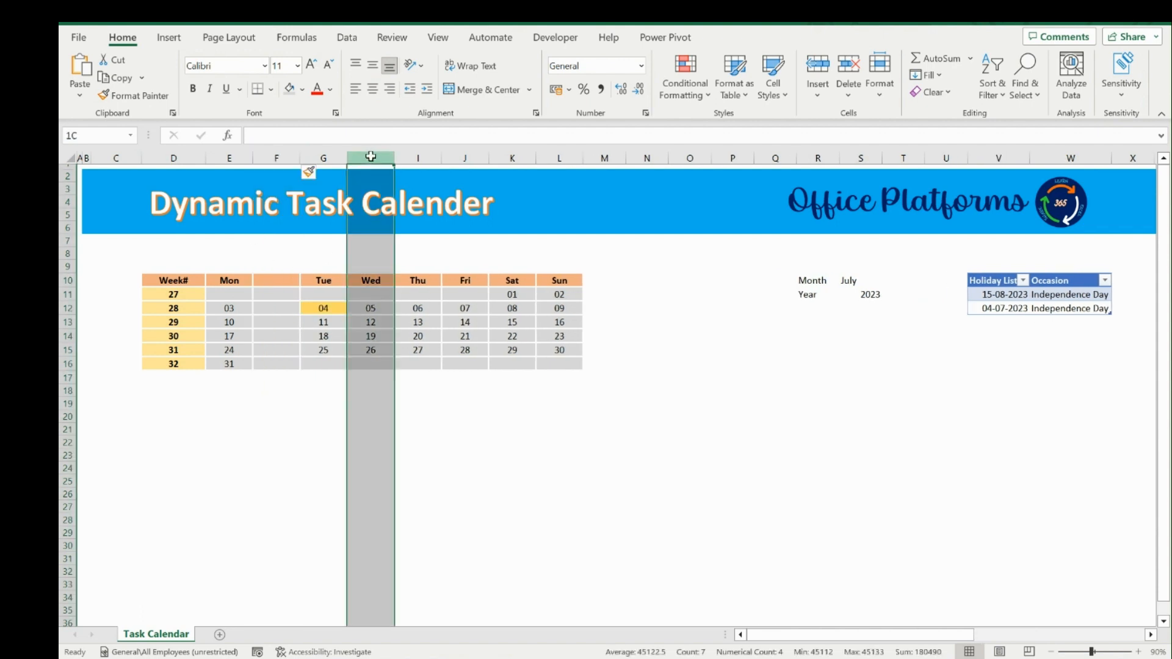
pyautogui.hotkey('ctrl', '+')
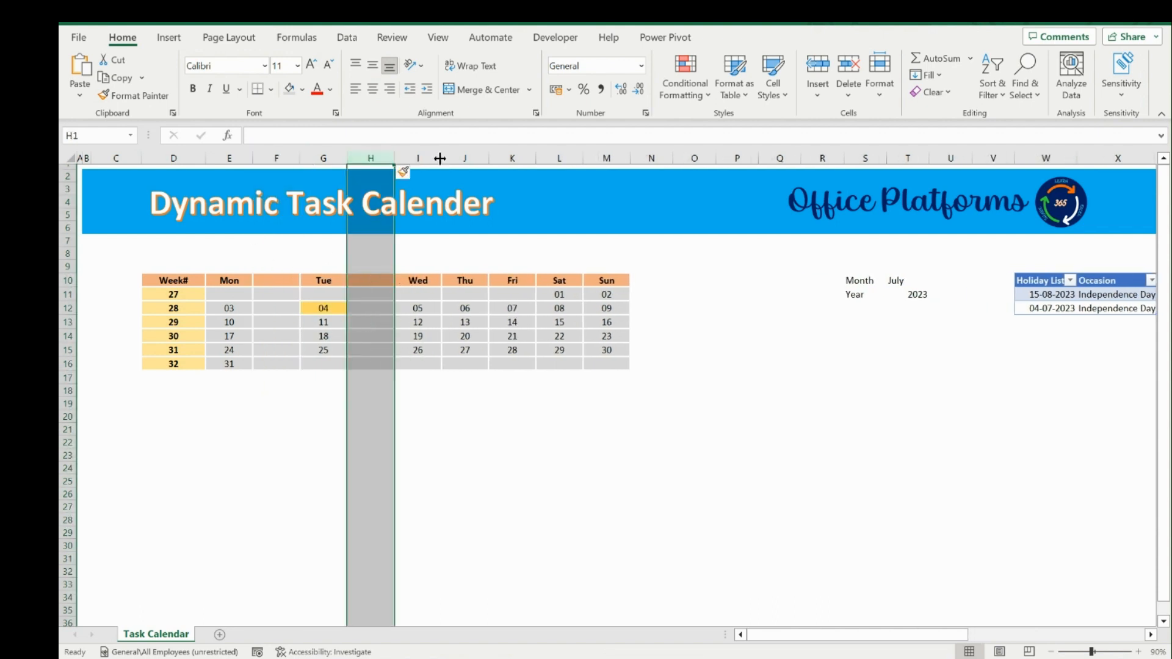
pyautogui.click(462, 157)
pyautogui.hotkey('ctrl', '+')
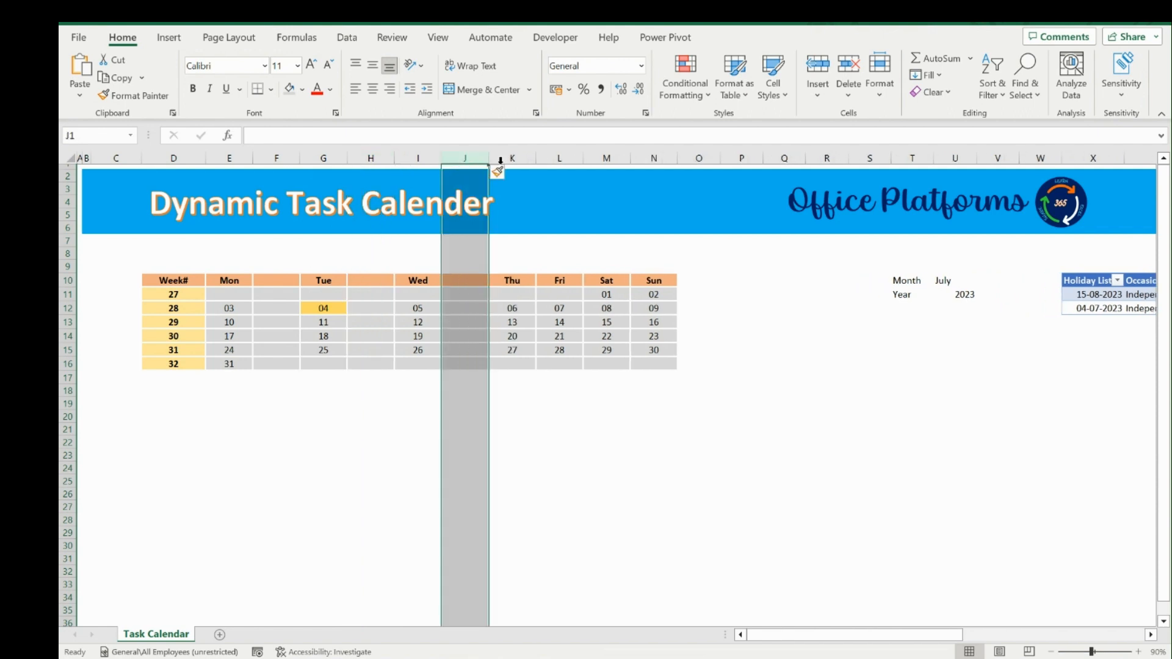
pyautogui.click(562, 157)
pyautogui.hotkey('ctrl', '+')
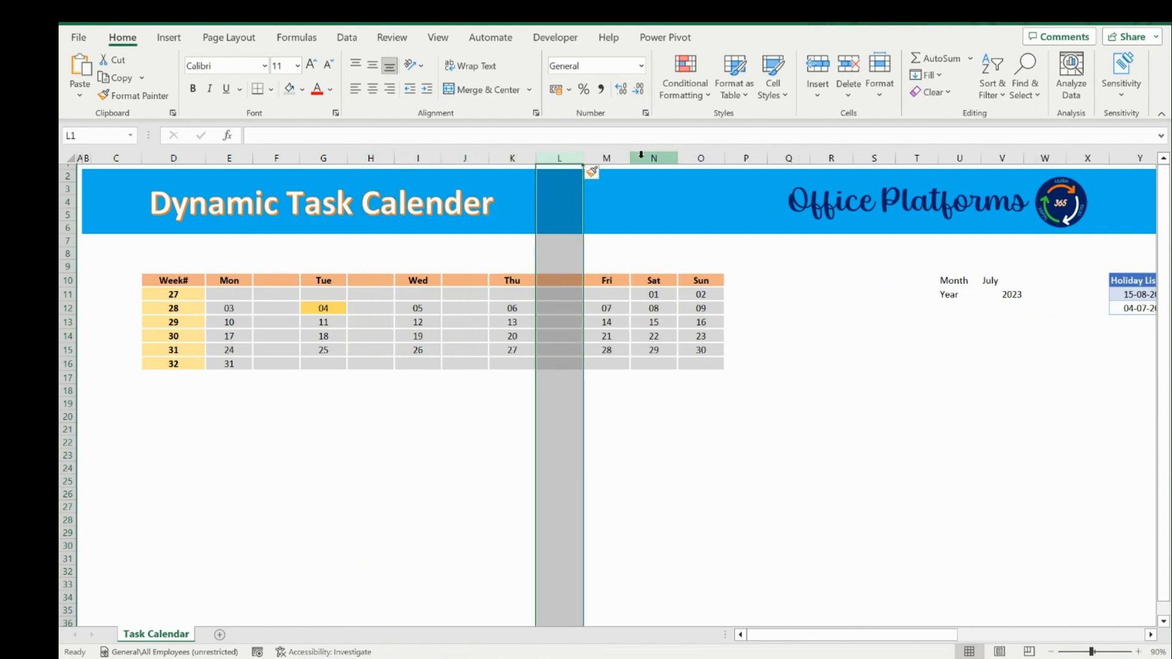
pyautogui.click(642, 157)
pyautogui.hotkey('ctrl', '+')
pyautogui.click(749, 156)
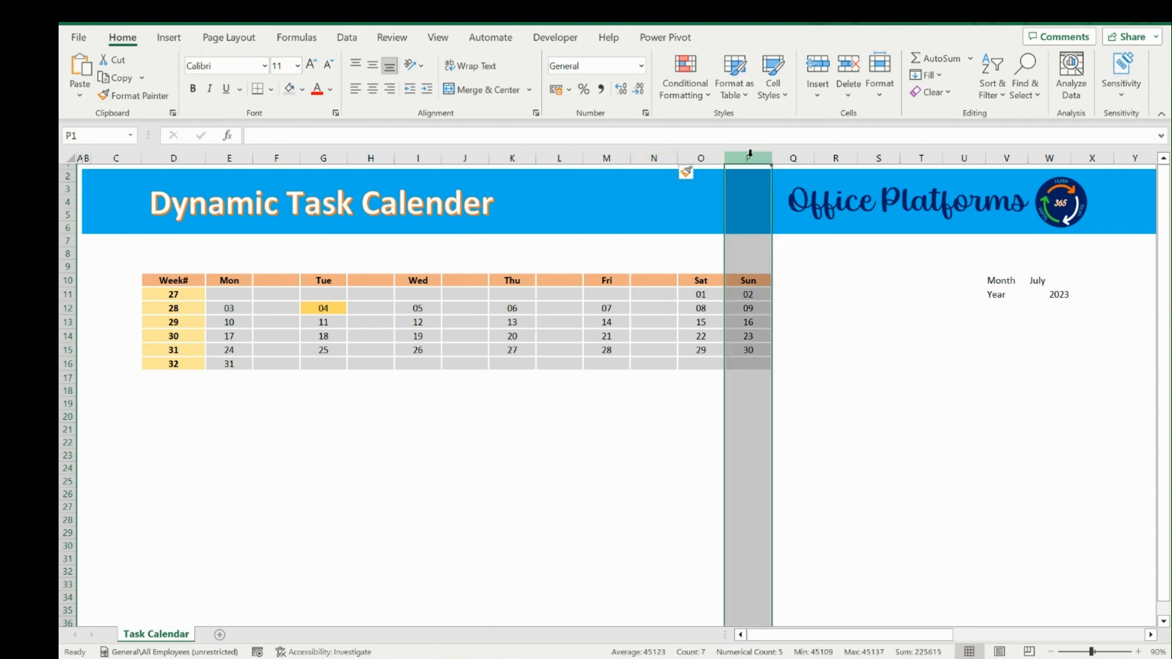
pyautogui.hotkey('ctrl', '+')
# Copy only the formatting of the Sun column Q10:Q16 onto the adjacent cells R10:R16
pyautogui.click(833, 157)
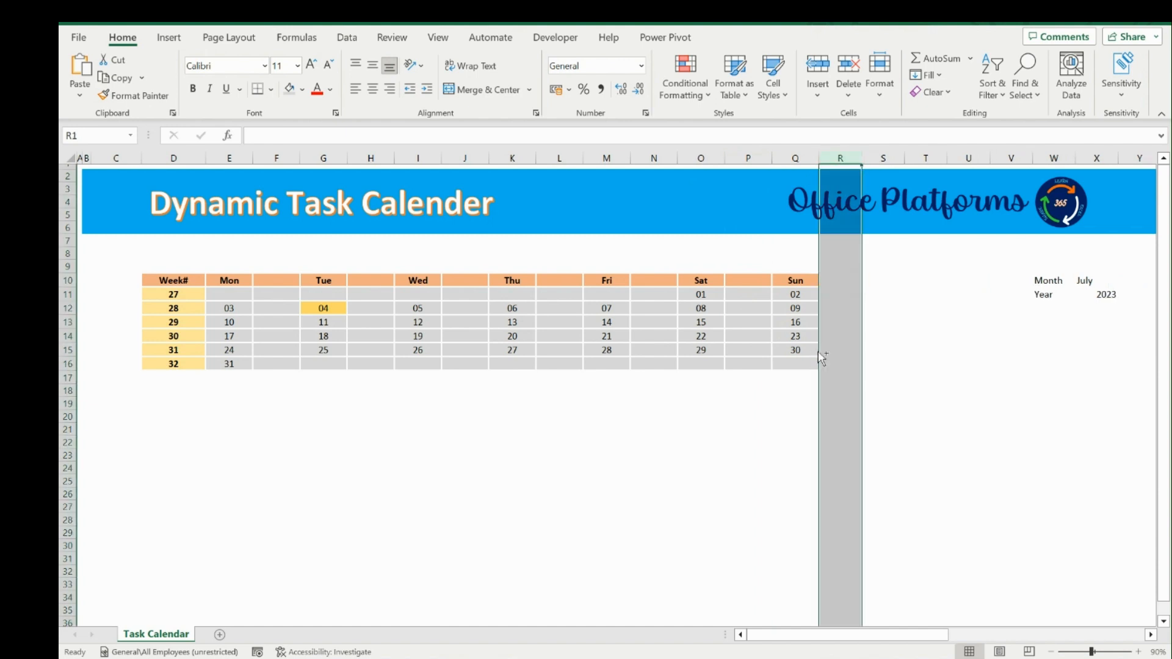
pyautogui.moveTo(798, 282); pyautogui.dragTo(812, 362)
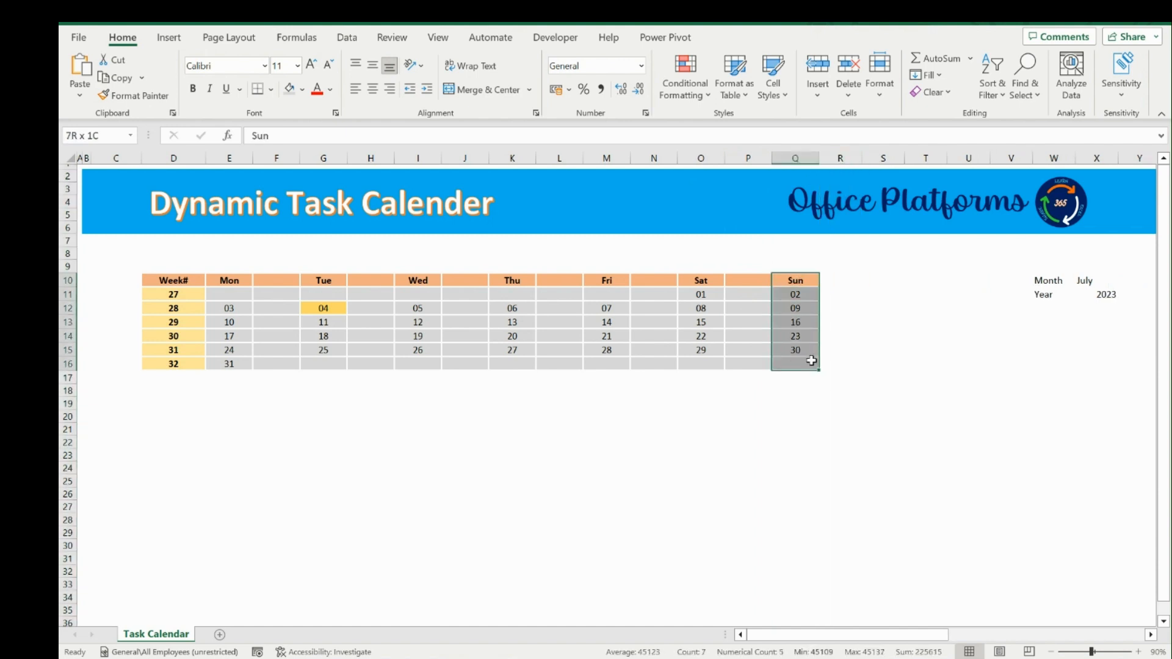
pyautogui.hotkey('ctrl', 'c')
pyautogui.moveTo(830, 282); pyautogui.dragTo(843, 367)
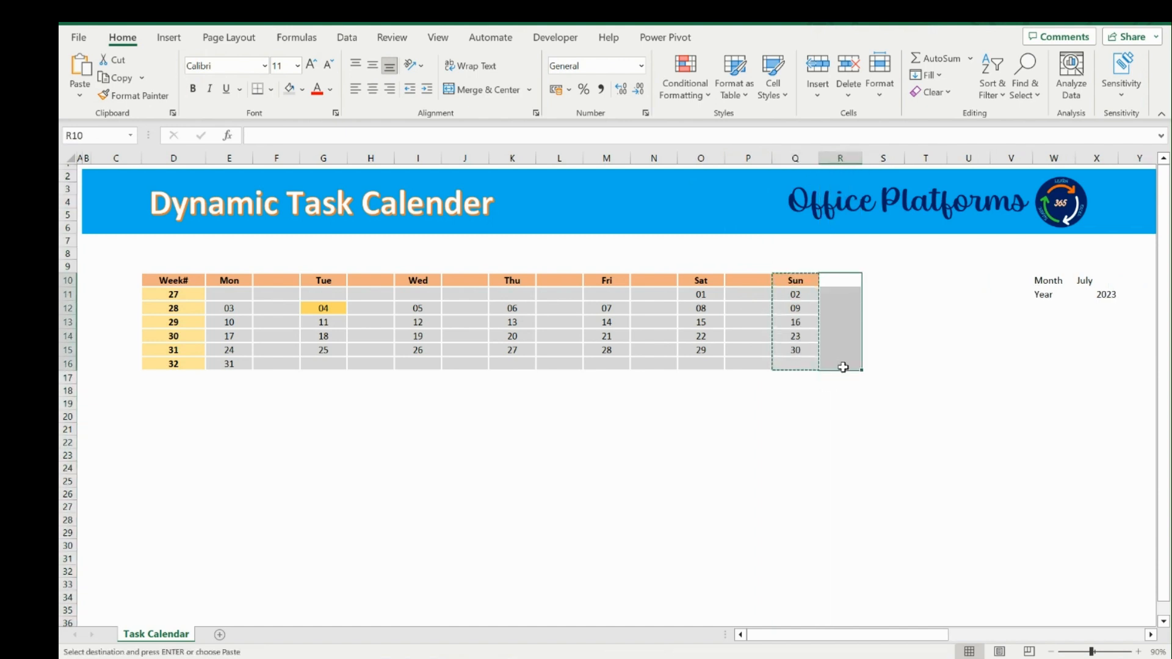
pyautogui.rightClick(842, 367)
pyautogui.press('r')
pyautogui.press('Escape')
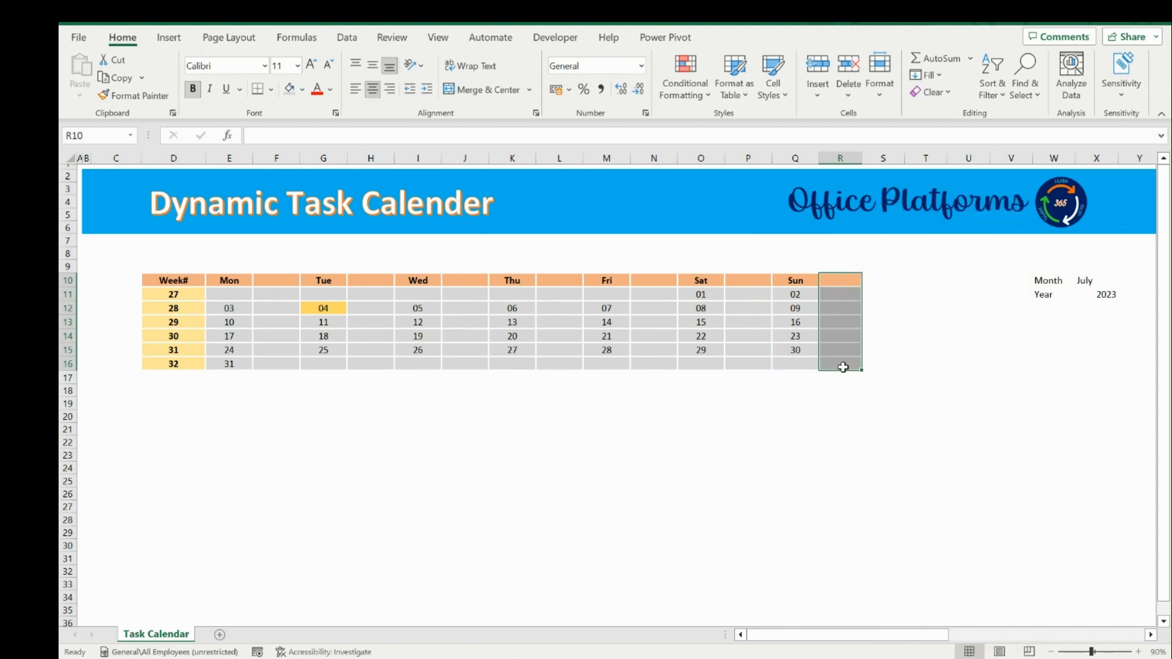
# Insert two rows above the calendar at row 8 and move the Month, Year and holiday list block up to start in W8
pyautogui.click(1008, 390)
pyautogui.press('Right')
pyautogui.press('Right')
pyautogui.press('Right')
pyautogui.press('Right')
pyautogui.press('Right')
pyautogui.press('Right')
pyautogui.press('Right')
pyautogui.press('Right')
pyautogui.press('Right')
pyautogui.press('Right')
pyautogui.press('Right')
pyautogui.press('Right')
pyautogui.press('Right')
pyautogui.press('Right')
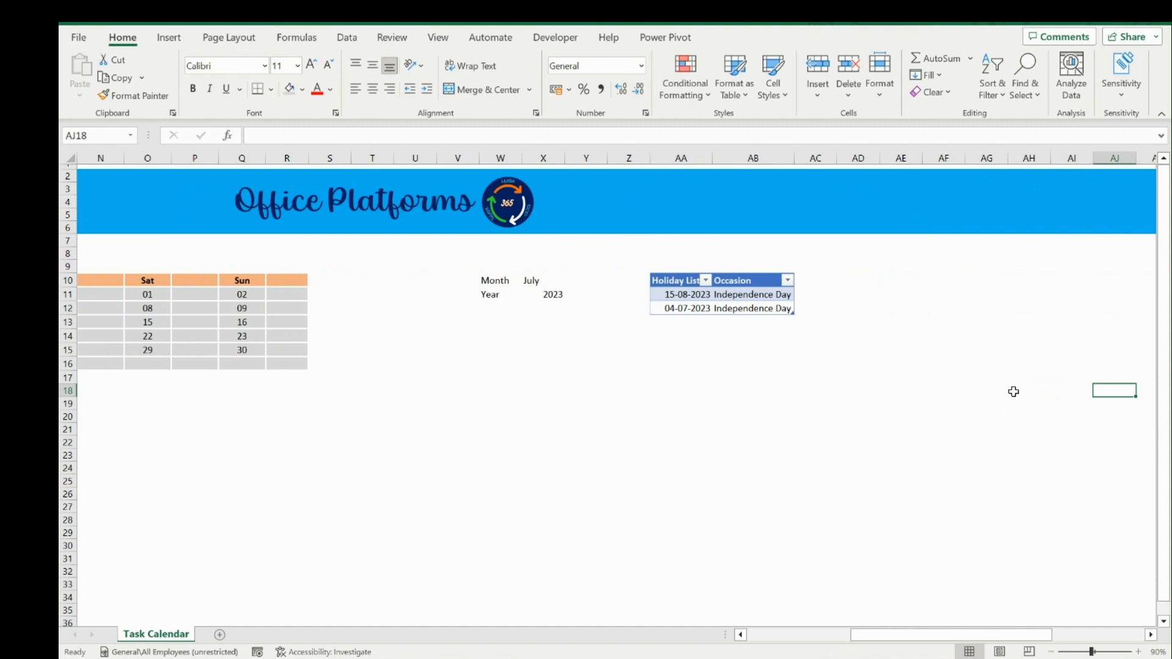
pyautogui.moveTo(500, 278); pyautogui.dragTo(763, 307)
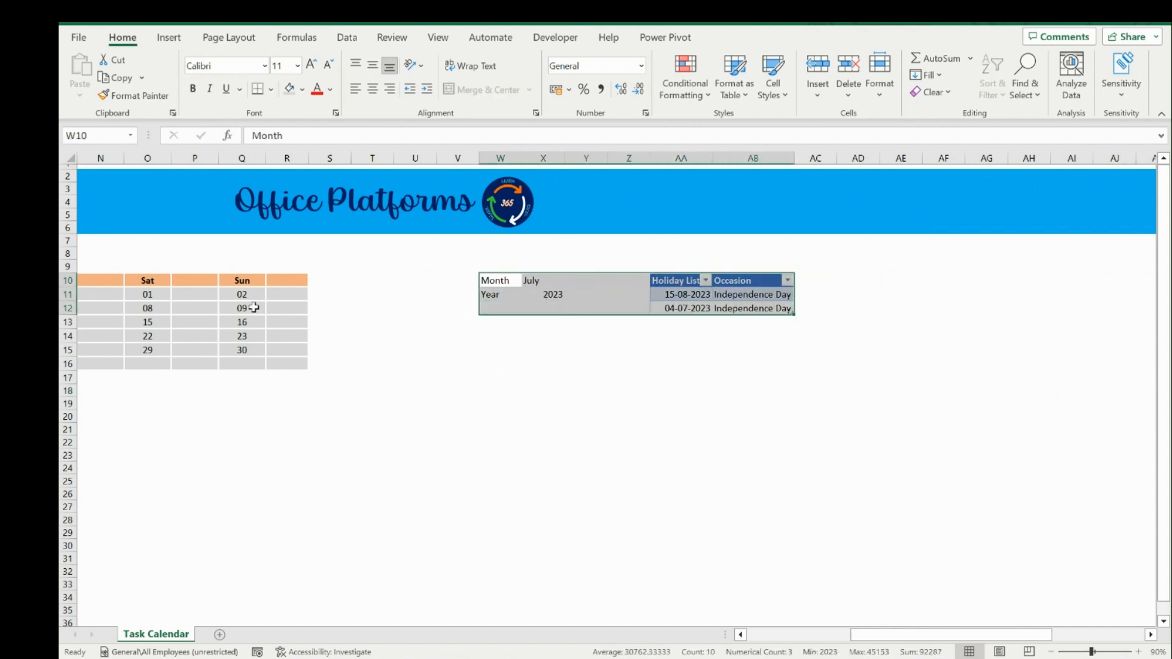
pyautogui.click(66, 253)
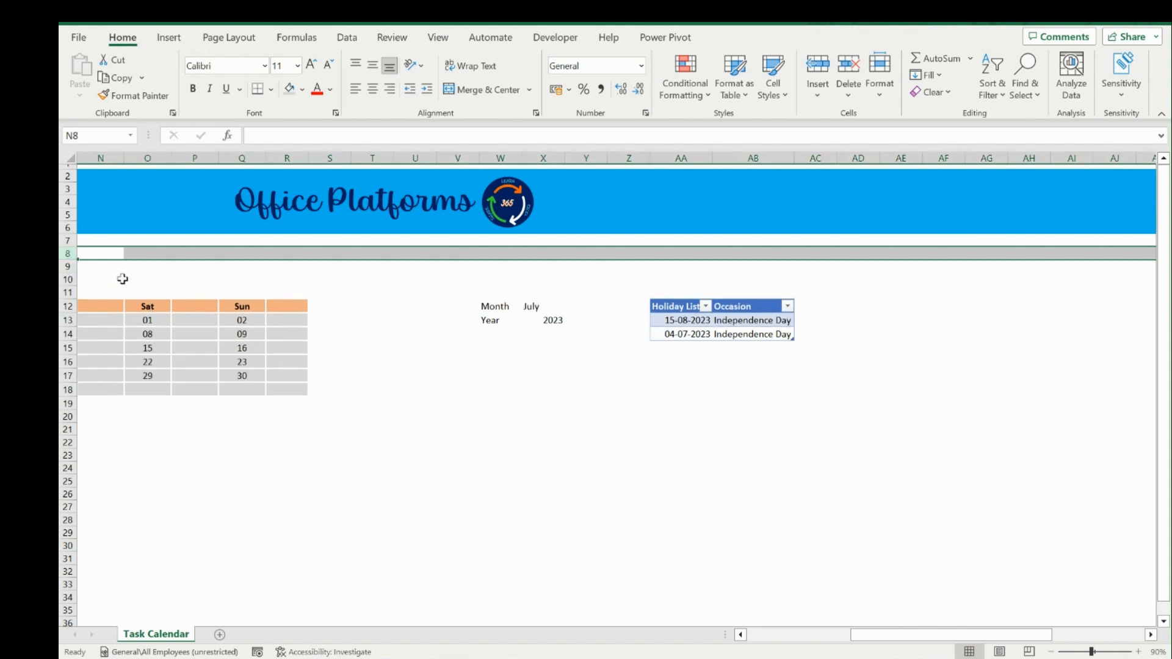
pyautogui.moveTo(495, 305); pyautogui.dragTo(744, 288)
# Insert four blank rows below the week 27 row of the calendar
pyautogui.click(240, 319)
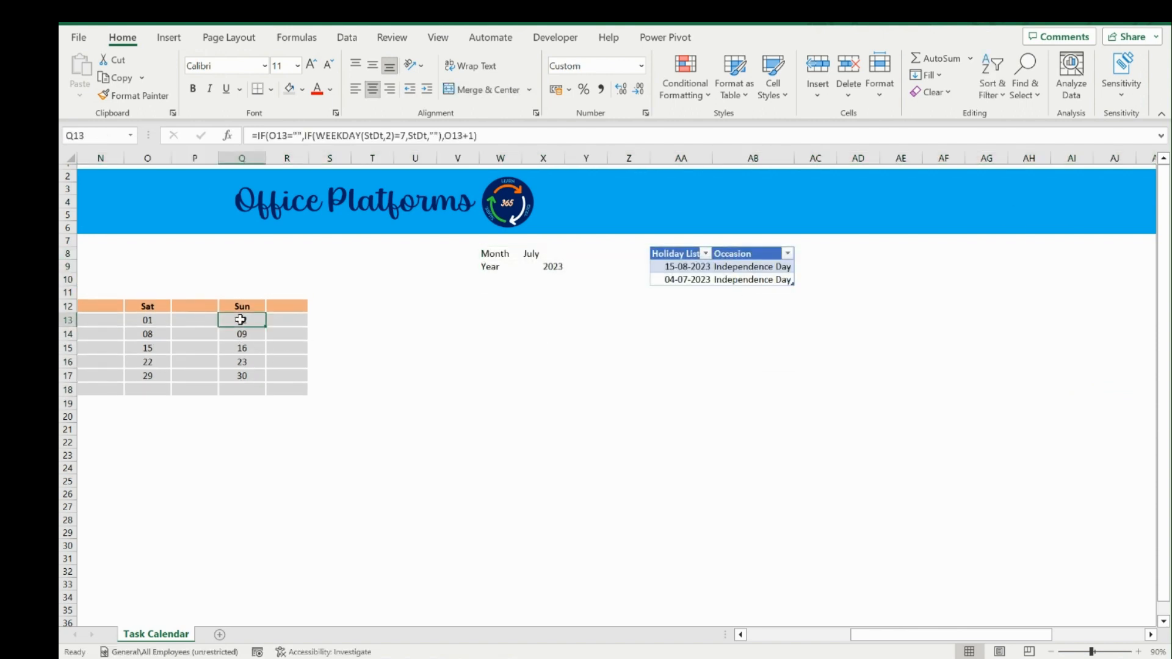
pyautogui.hotkey('ctrl', 'Left')
pyautogui.hotkey('ctrl', 'Left')
pyautogui.hotkey('ctrl', 'Left')
pyautogui.hotkey('ctrl', 'Left')
pyautogui.hotkey('ctrl', 'Left')
pyautogui.hotkey('ctrl', 'Left')
pyautogui.hotkey('ctrl', 'Left')
pyautogui.hotkey('ctrl', 'Left')
pyautogui.press('Right')
pyautogui.press('Right')
pyautogui.press('Right')
pyautogui.press('Right')
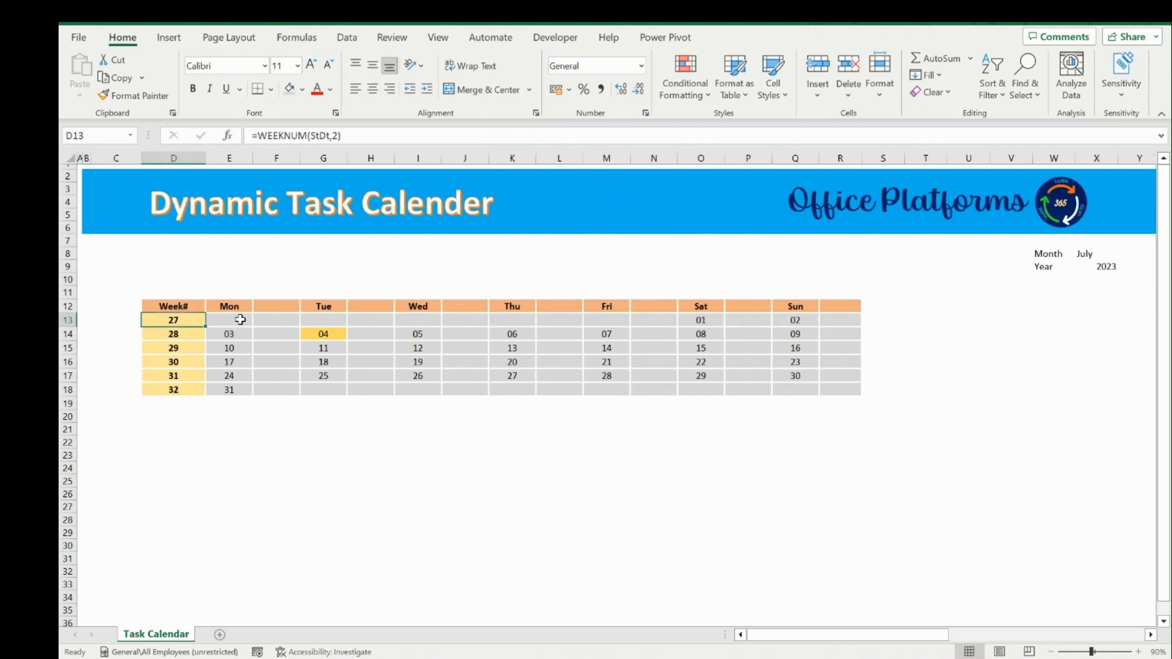
pyautogui.press('Down')
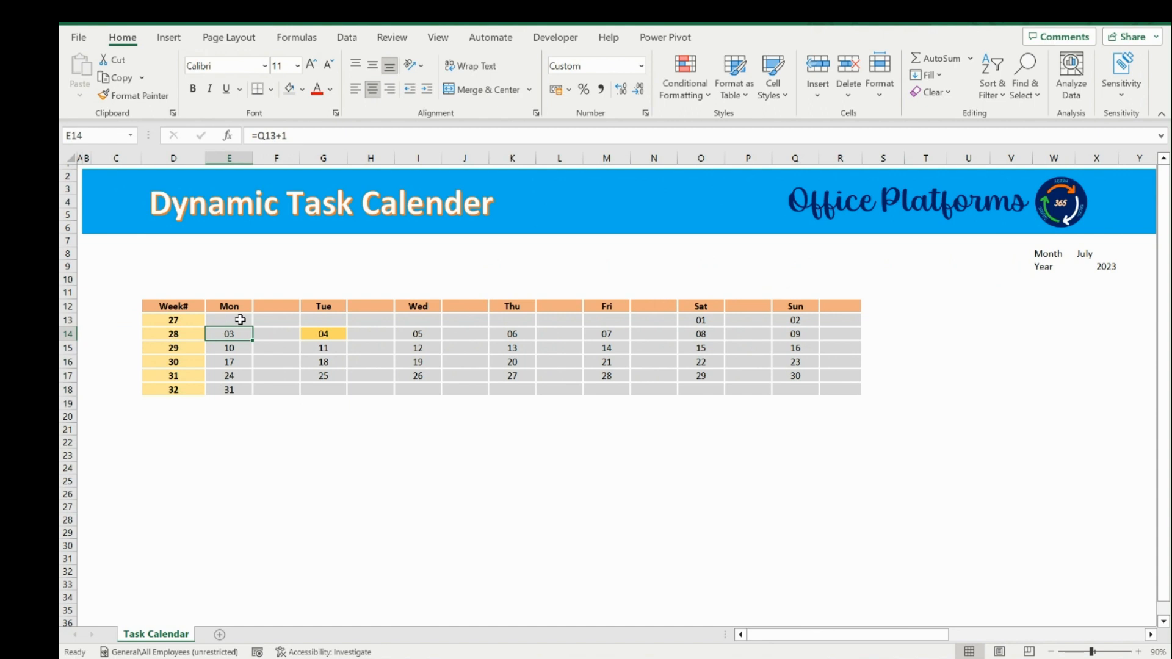
pyautogui.hotkey('shift', 'space')
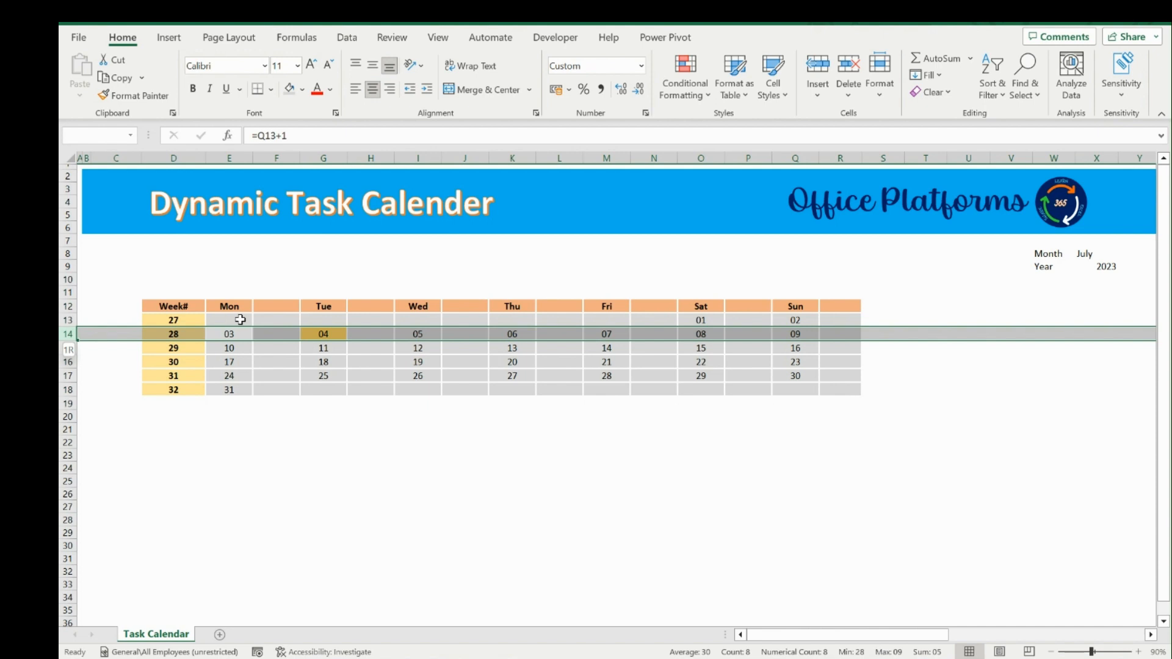
pyautogui.hotkey('ctrl', 'shift', '+')
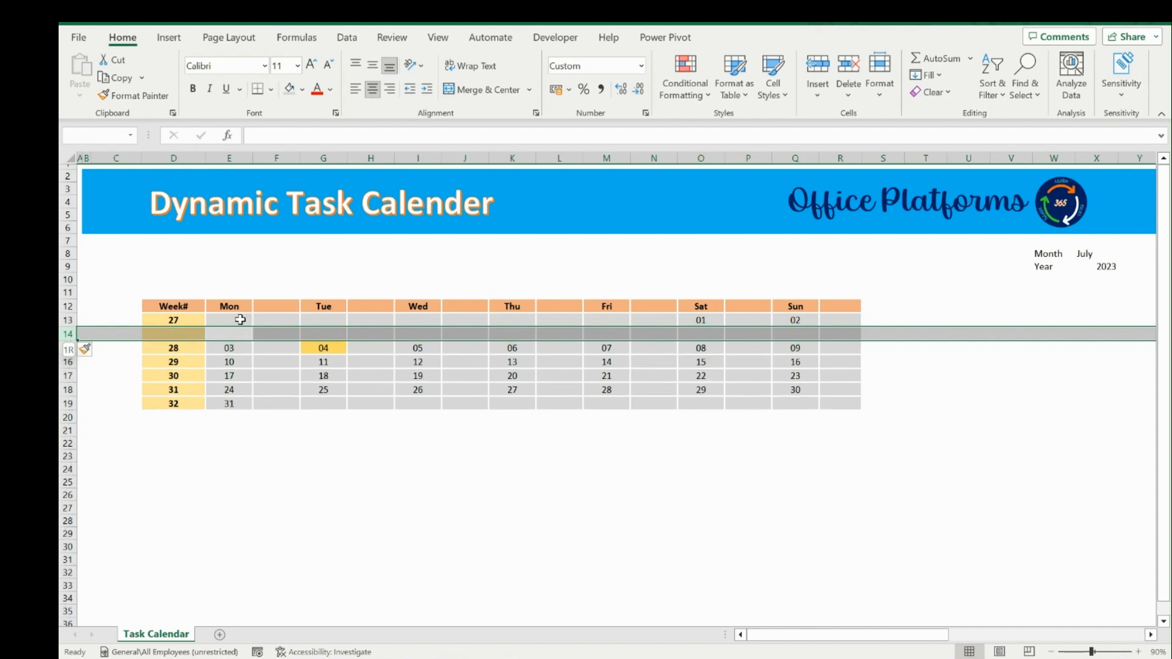
pyautogui.hotkey('ctrl', 'shift', '+')
pyautogui.hotkey('ctrl', 'shift', '+')
pyautogui.hotkey('ctrl', 'shift', '+')
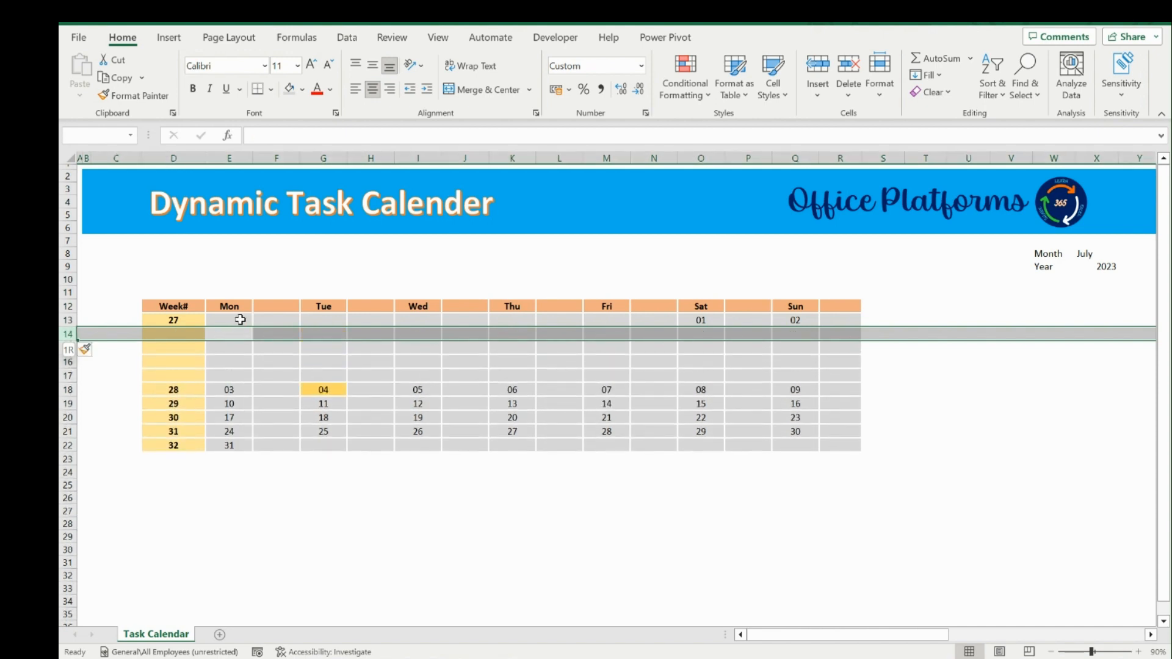
# Insert four blank rows below each of the week 28, 29, 30 and 31 rows
pyautogui.moveTo(239, 319); pyautogui.dragTo(230, 446)
pyautogui.click(230, 391)
pyautogui.click(230, 402)
pyautogui.hotkey('shift', 'space')
pyautogui.hotkey('ctrl', 'shift', '+')
pyautogui.hotkey('ctrl', 'shift', '+')
pyautogui.hotkey('ctrl', 'shift', '+')
pyautogui.hotkey('ctrl', 'shift', '+')
pyautogui.click(228, 471)
pyautogui.hotkey('shift', 'space')
pyautogui.hotkey('ctrl', 'shift', '+')
pyautogui.hotkey('ctrl', 'shift', '+')
pyautogui.hotkey('ctrl', 'shift', '+')
pyautogui.hotkey('ctrl', 'shift', '+')
pyautogui.click(228, 545)
pyautogui.hotkey('shift', 'space')
pyautogui.hotkey('ctrl', 'shift', '+')
pyautogui.hotkey('ctrl', 'shift', '+')
pyautogui.hotkey('ctrl', 'shift', '+')
pyautogui.hotkey('ctrl', 'shift', '+')
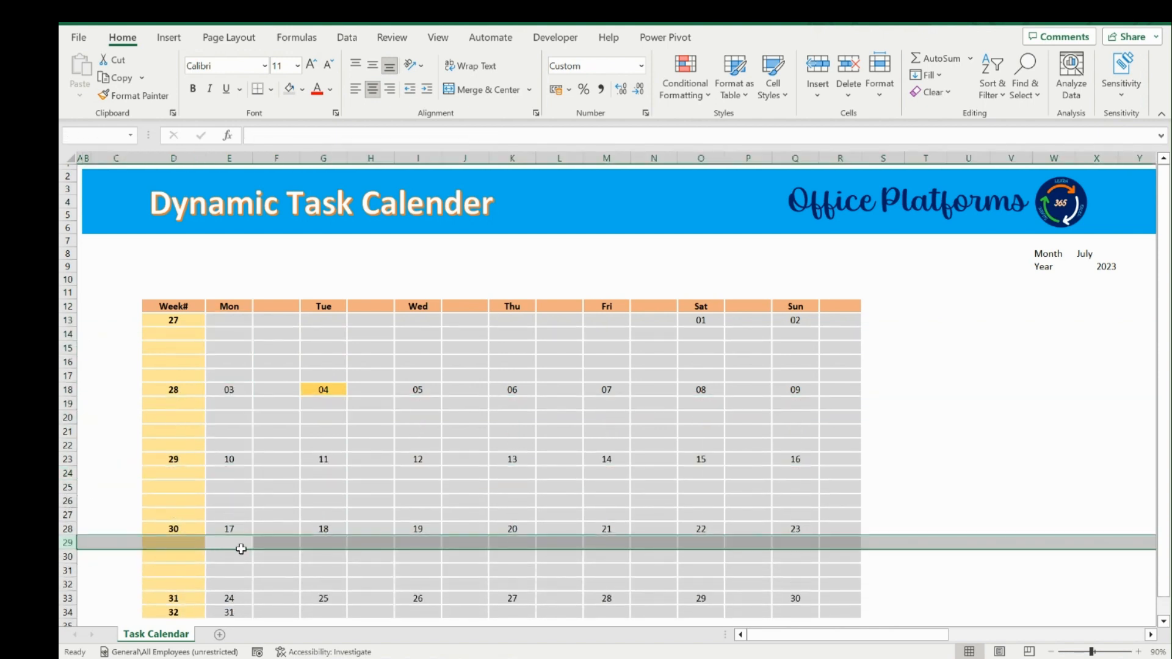
pyautogui.scroll(-3, 228, 554)
pyautogui.click(230, 495)
pyautogui.hotkey('shift', 'space')
pyautogui.hotkey('ctrl', 'shift', '+')
pyautogui.hotkey('ctrl', 'shift', '+')
pyautogui.hotkey('ctrl', 'shift', '+')
pyautogui.hotkey('ctrl', 'shift', '+')
# Extend the calendar's formatting to the four rows below week 32 by copying formats from an existing calendar row
pyautogui.moveTo(173, 551); pyautogui.dragTo(822, 545)
pyautogui.hotkey('ctrl', 'c')
pyautogui.scroll(-3, 821, 545)
pyautogui.moveTo(174, 449); pyautogui.dragTo(850, 492)
pyautogui.hotkey('ctrl', 'alt', 'v')
pyautogui.press('t')
pyautogui.press('Return')
pyautogui.press('Escape')
pyautogui.click(277, 450)
# Merge and center the week 27 cells D13:D17 and align the number to the middle vertically
pyautogui.scroll(6, 277, 451)
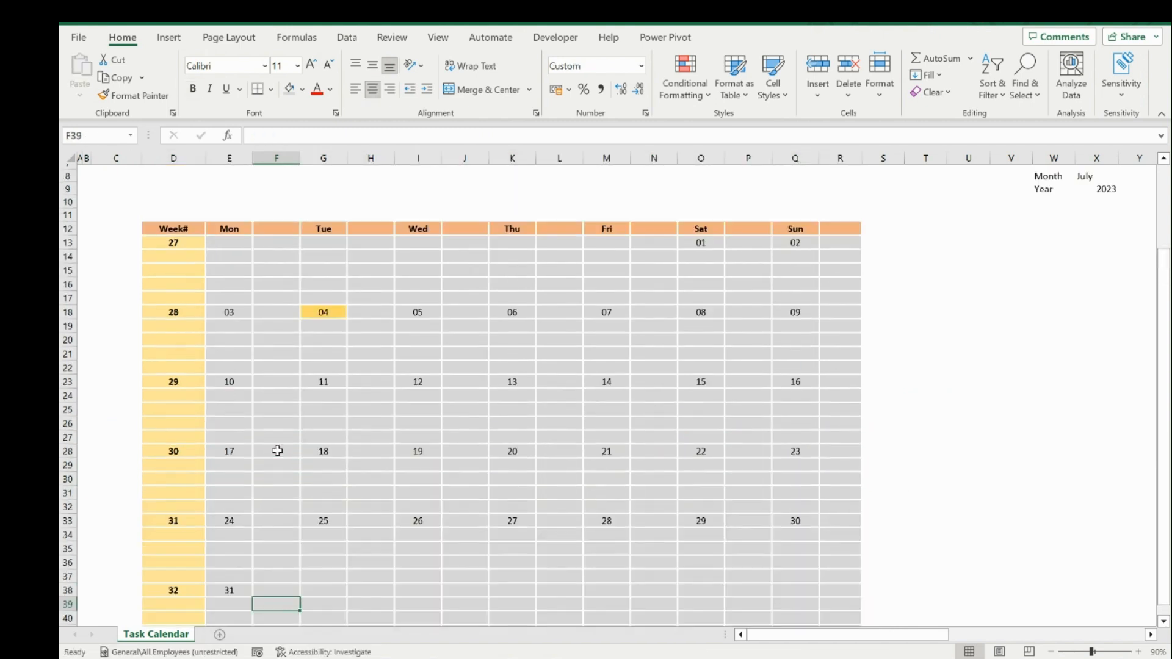
pyautogui.moveTo(178, 327); pyautogui.dragTo(186, 372)
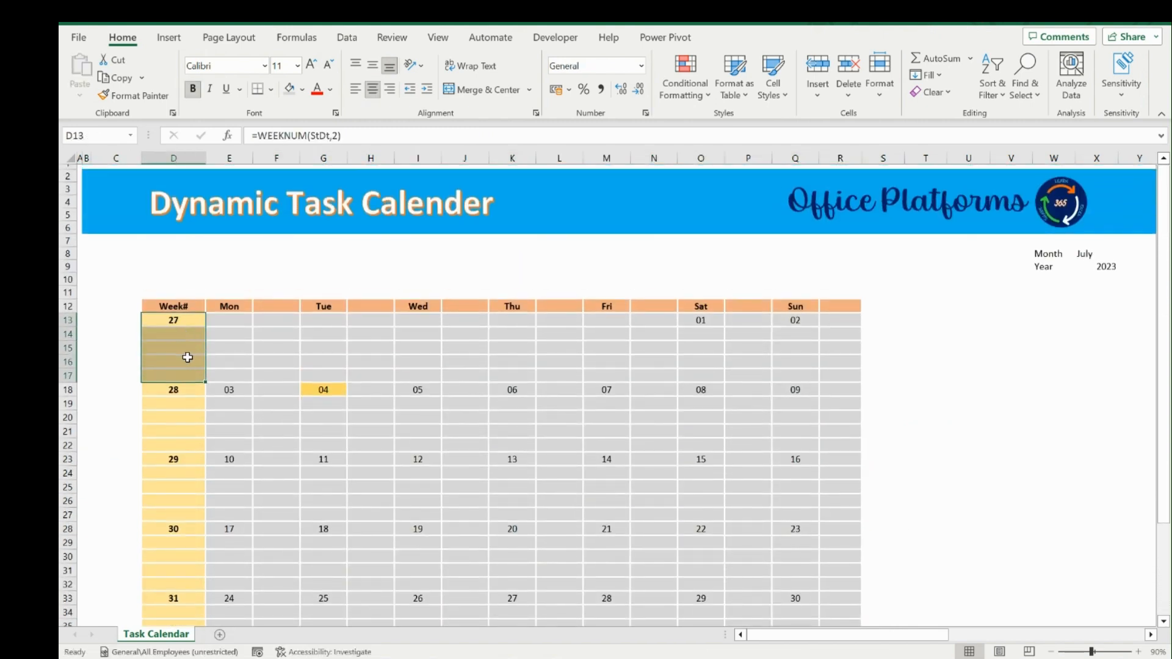
pyautogui.click(467, 90)
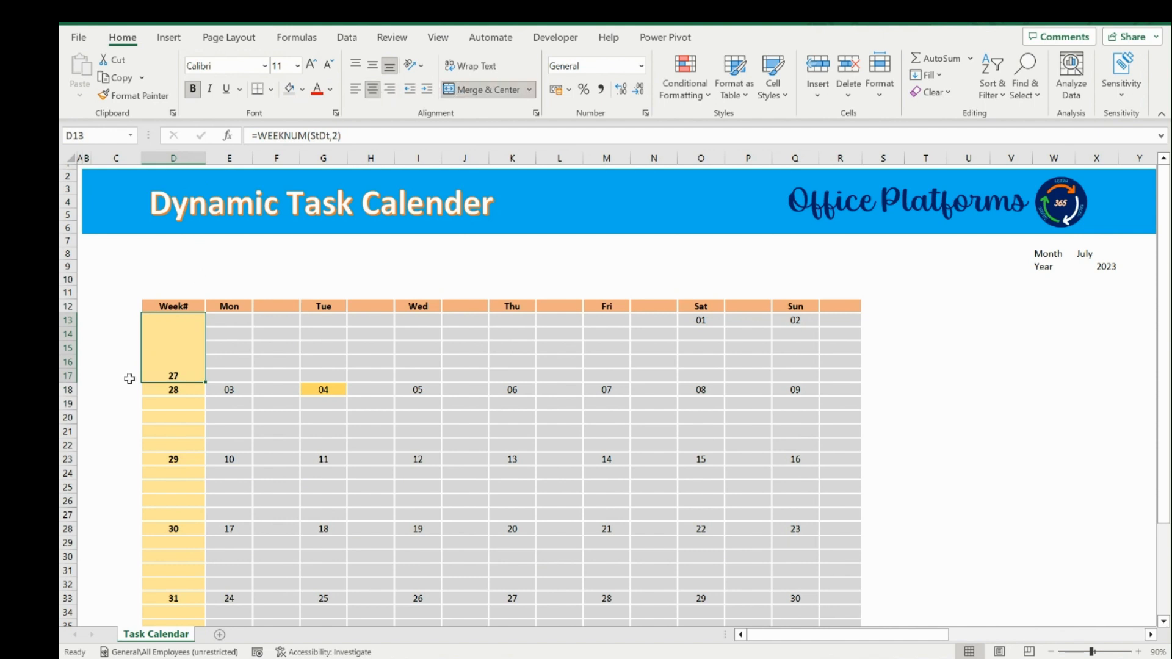
pyautogui.click(372, 66)
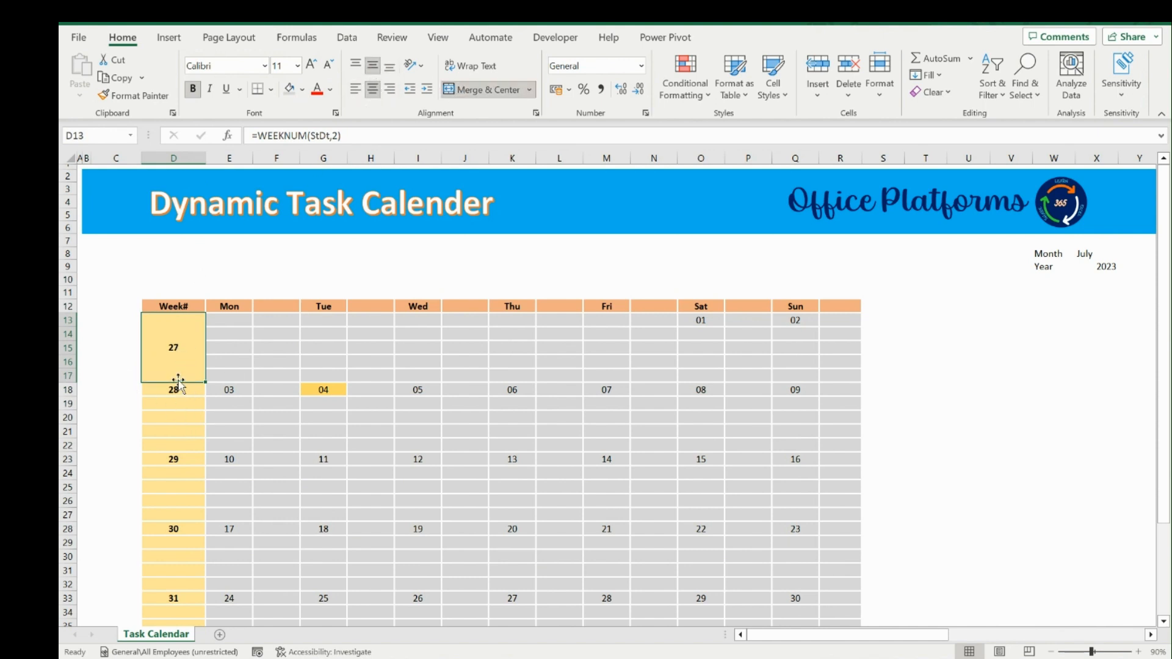
# Merge each five-row week number block for weeks 28 to 32 in column D, with the numbers centered vertically
pyautogui.moveTo(176, 395); pyautogui.dragTo(186, 577)
pyautogui.press('F4')
pyautogui.press('F4')
pyautogui.press('F4')
pyautogui.scroll(-2, 183, 528)
pyautogui.click(187, 524)
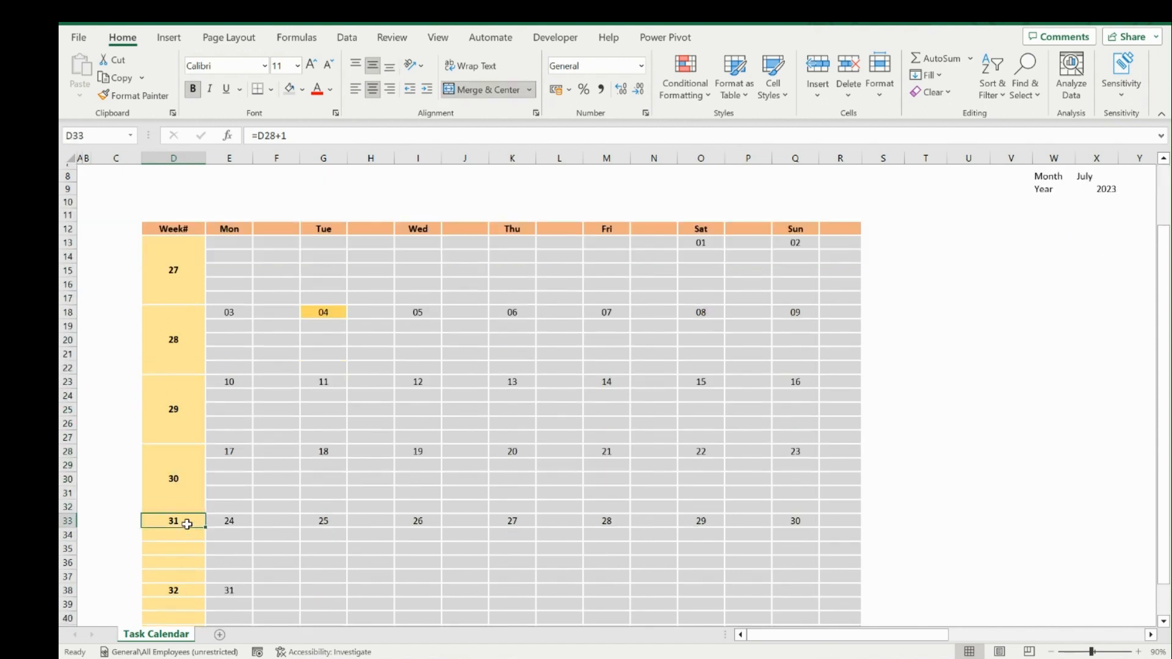
pyautogui.moveTo(186, 523); pyautogui.dragTo(188, 577)
pyautogui.press('F4')
pyautogui.scroll(-3, 188, 549)
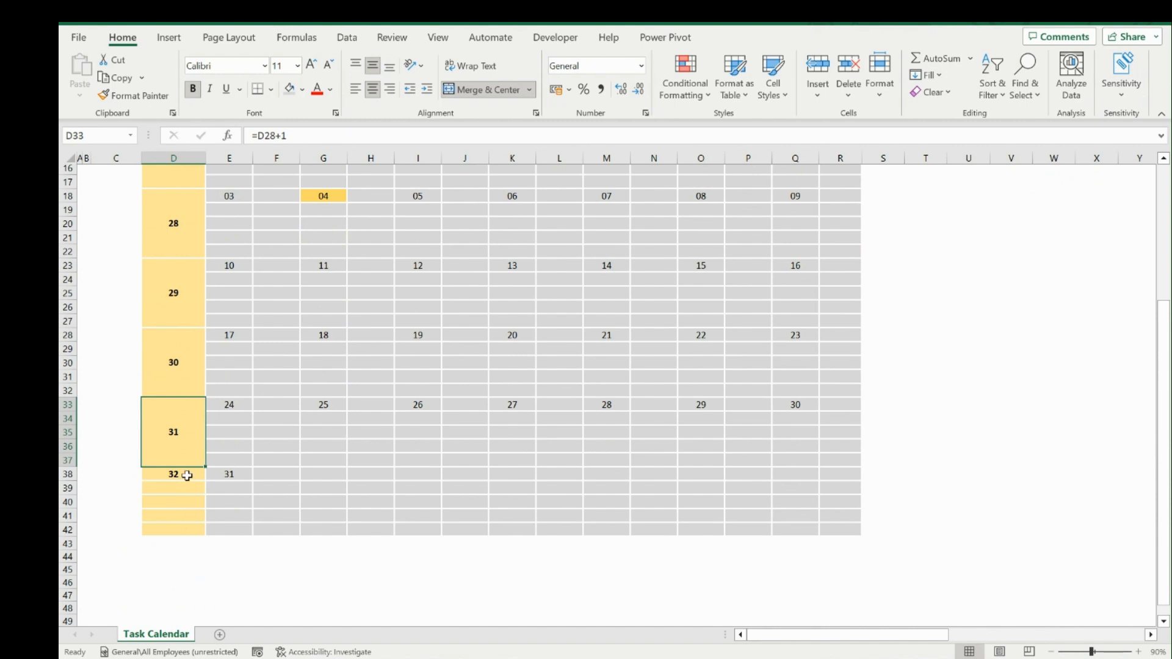
pyautogui.moveTo(187, 476); pyautogui.dragTo(186, 529)
pyautogui.press('F4')
# Align the Mon header over E12:F12 with horizontal Center Across Selection and vertical Justify
pyautogui.scroll(5, 185, 530)
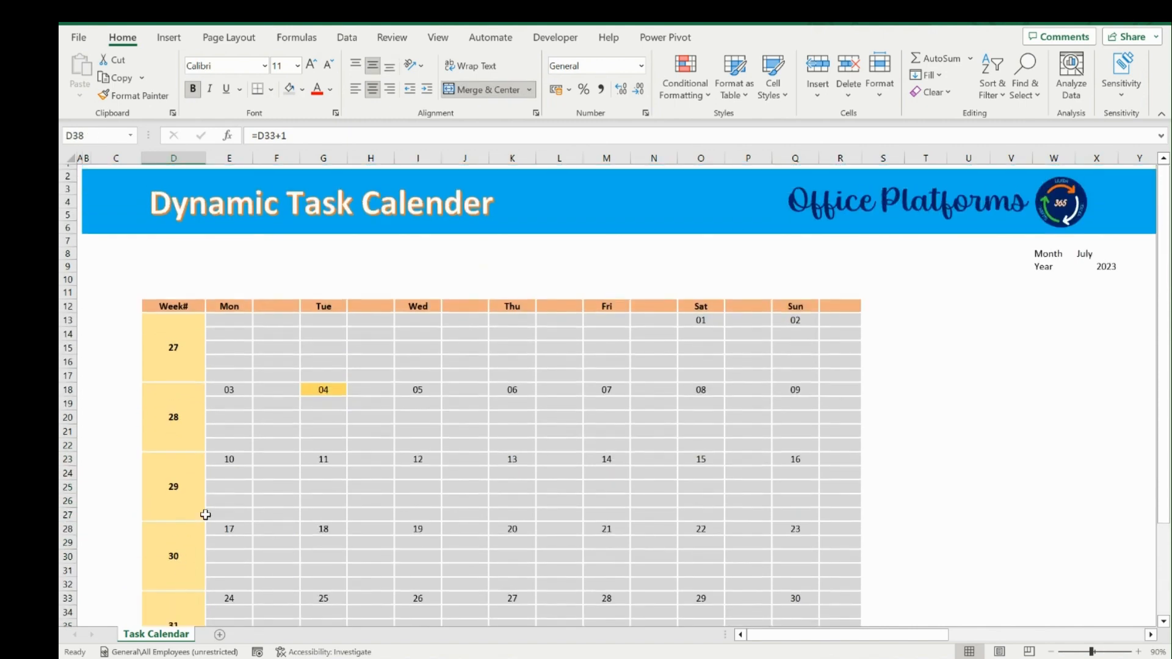
pyautogui.moveTo(231, 305); pyautogui.dragTo(279, 305)
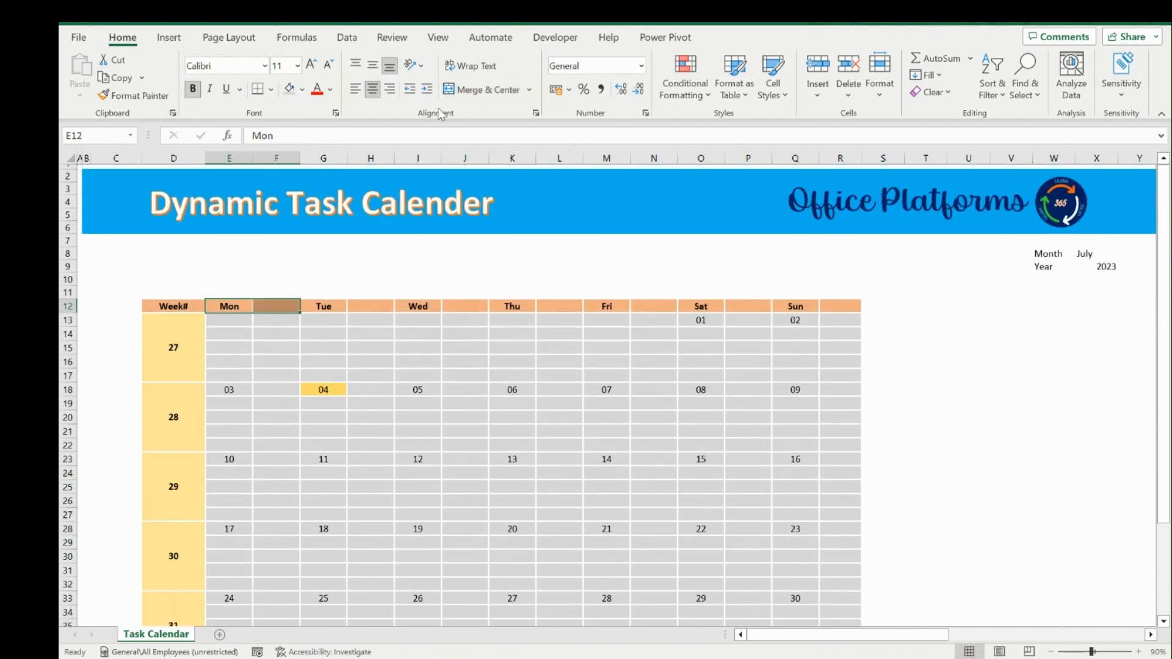
pyautogui.rightClick(233, 299)
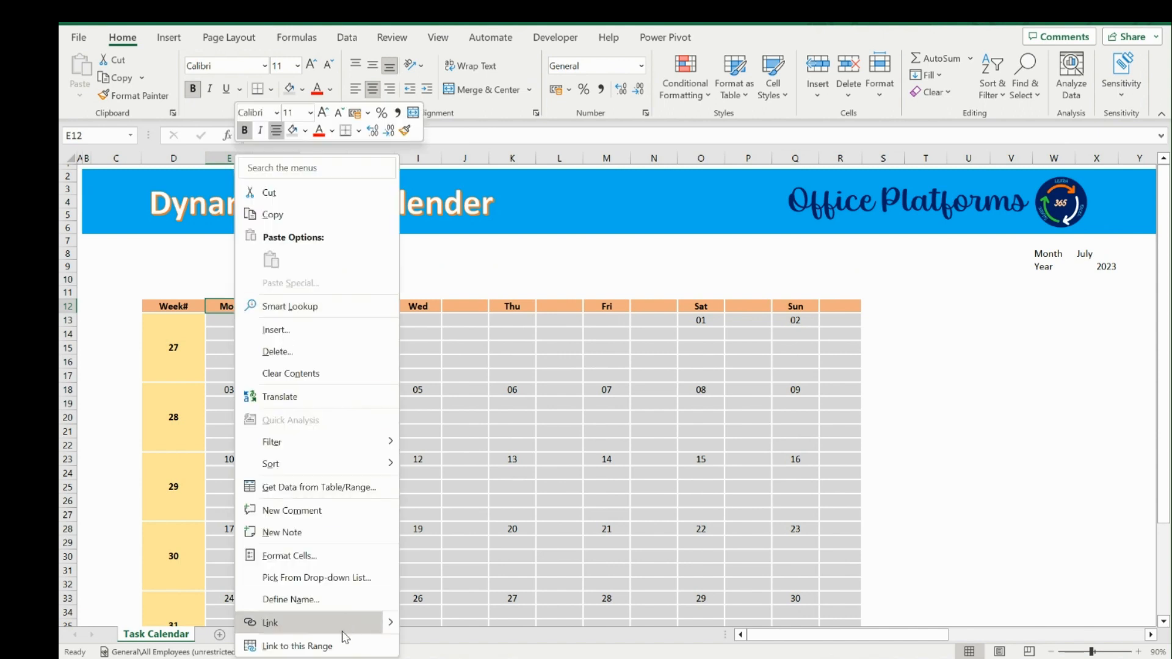
pyautogui.click(289, 556)
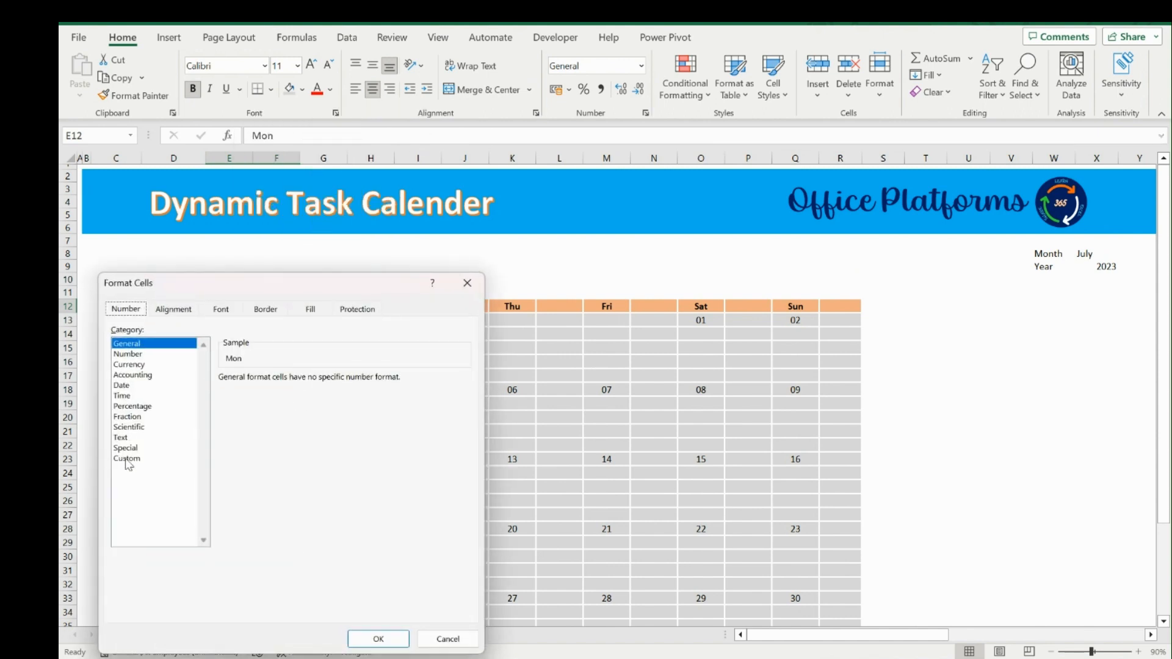
pyautogui.click(174, 308)
pyautogui.click(169, 362)
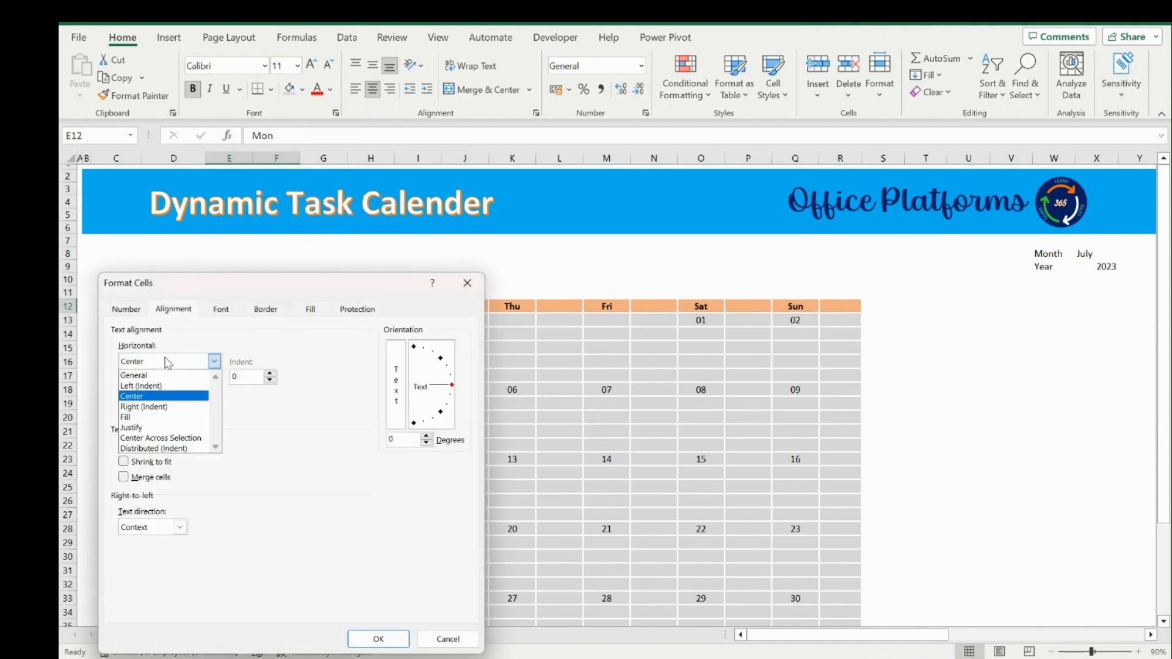
pyautogui.click(170, 438)
pyautogui.click(170, 394)
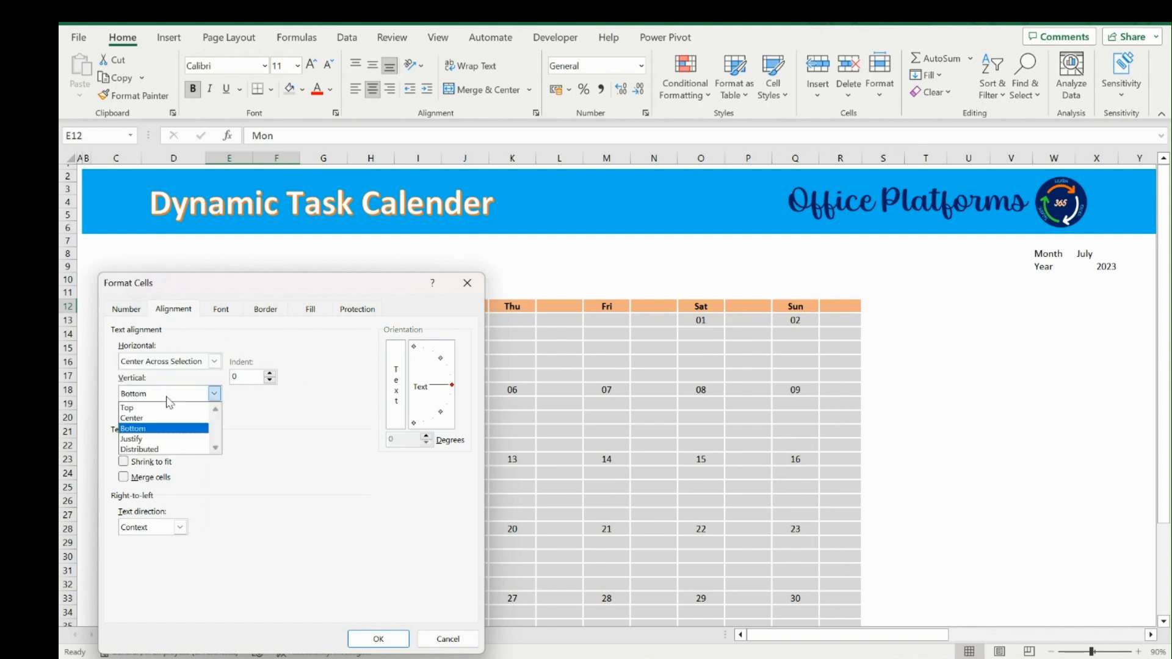
pyautogui.click(166, 437)
pyautogui.click(367, 642)
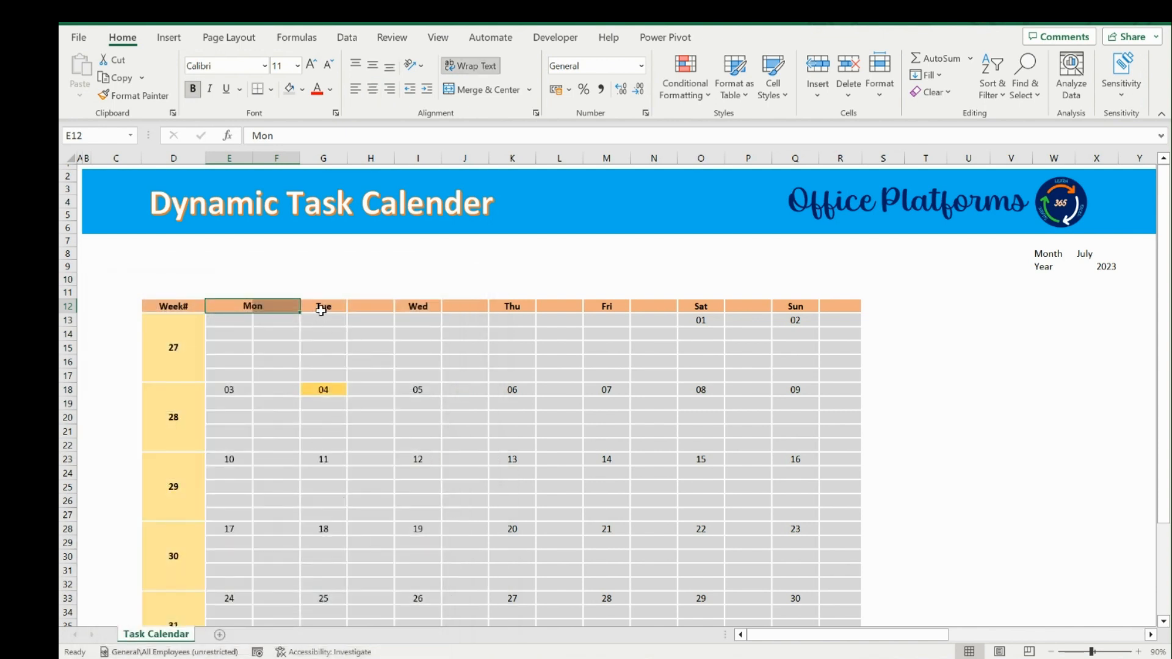
# Repeat the Center Across Selection alignment on each two-cell day header from Tue to Sun in row 12
pyautogui.moveTo(321, 310); pyautogui.dragTo(352, 305)
pyautogui.press('F4')
pyautogui.press('Right')
pyautogui.press('Right')
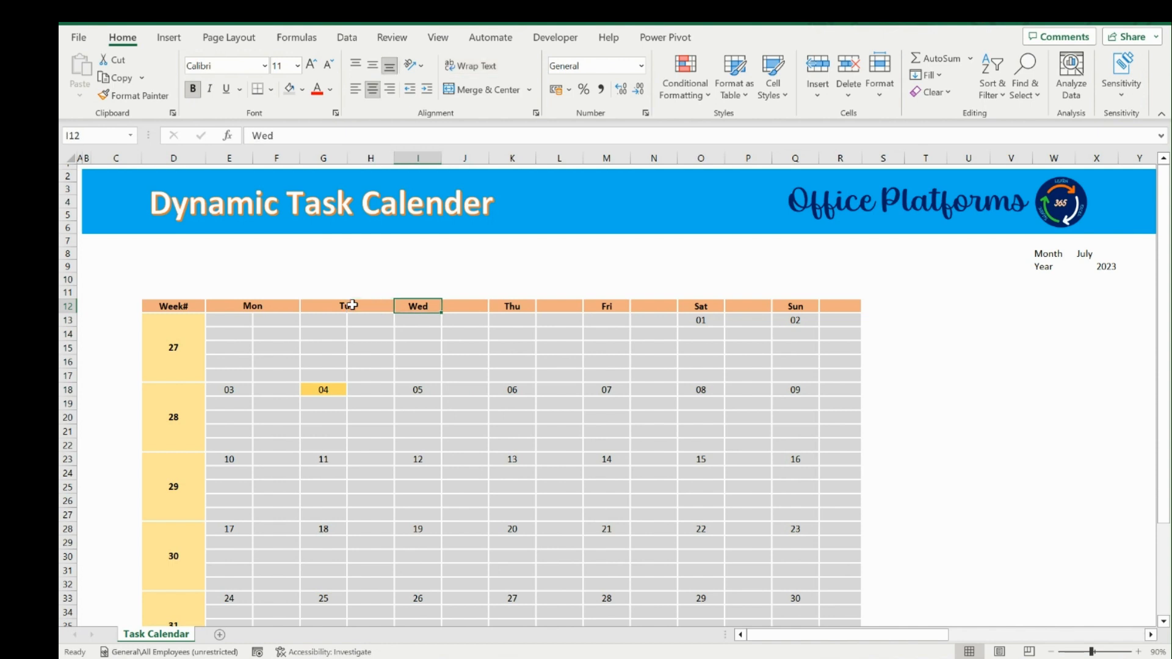
pyautogui.hotkey('shift', 'Right')
pyautogui.press('F4')
pyautogui.press('Right')
pyautogui.press('Right')
pyautogui.hotkey('shift', 'Right')
pyautogui.press('F4')
pyautogui.press('Right')
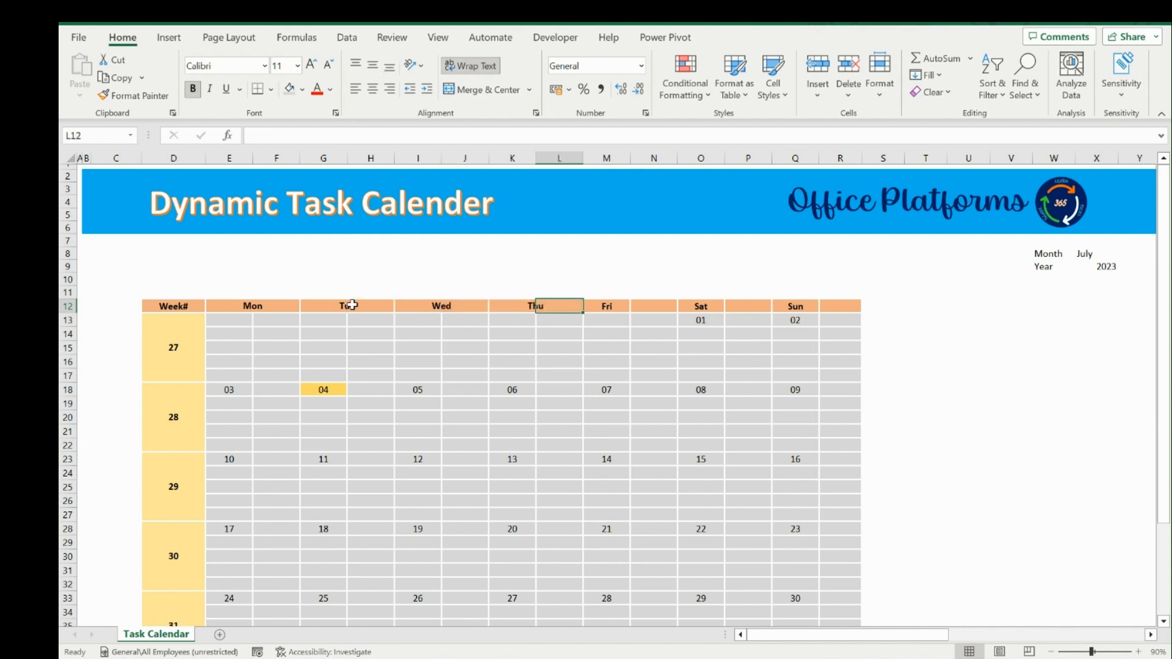
pyautogui.press('Right')
pyautogui.hotkey('shift', 'Right')
pyautogui.press('F4')
pyautogui.press('Right')
pyautogui.press('Right')
pyautogui.hotkey('shift', 'Right')
pyautogui.press('F4')
pyautogui.press('Right')
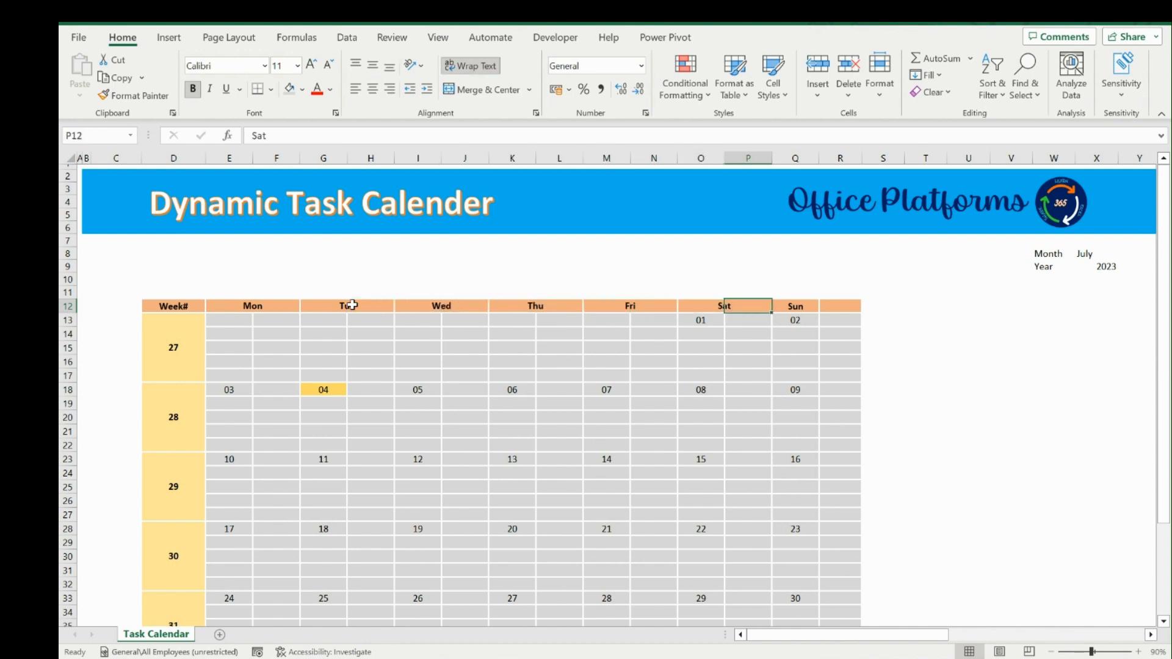
pyautogui.press('Right')
pyautogui.hotkey('shift', 'Right')
pyautogui.press('F4')
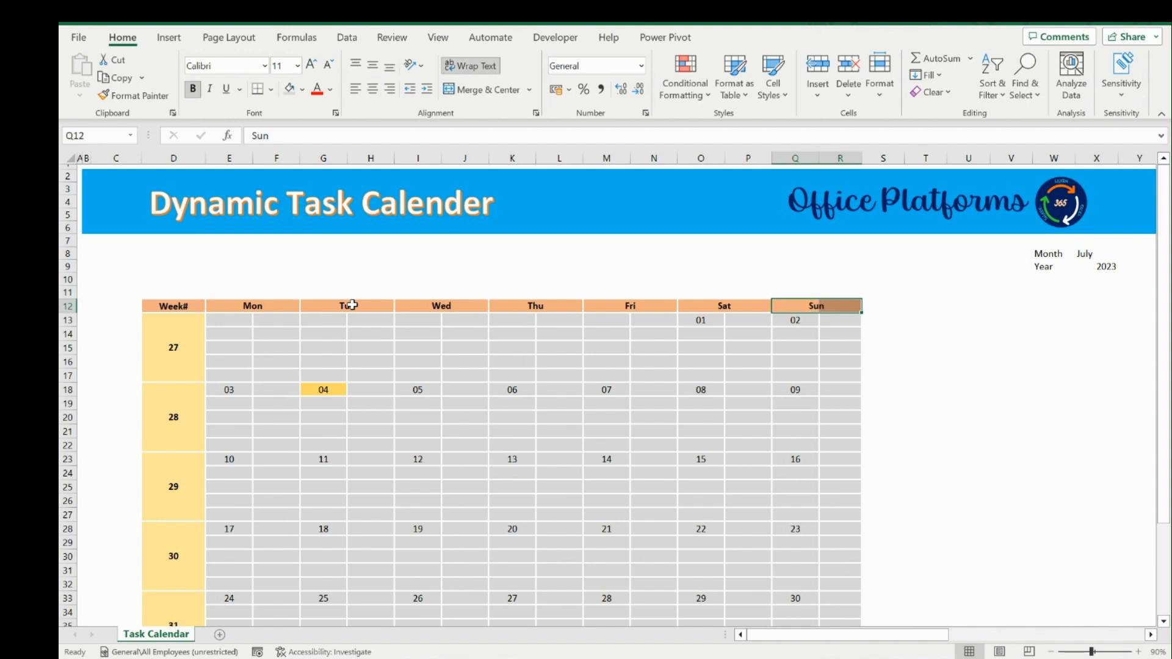
# Fill the first week's date cells E13:R13 with a blue-gray theme color
pyautogui.click(224, 322)
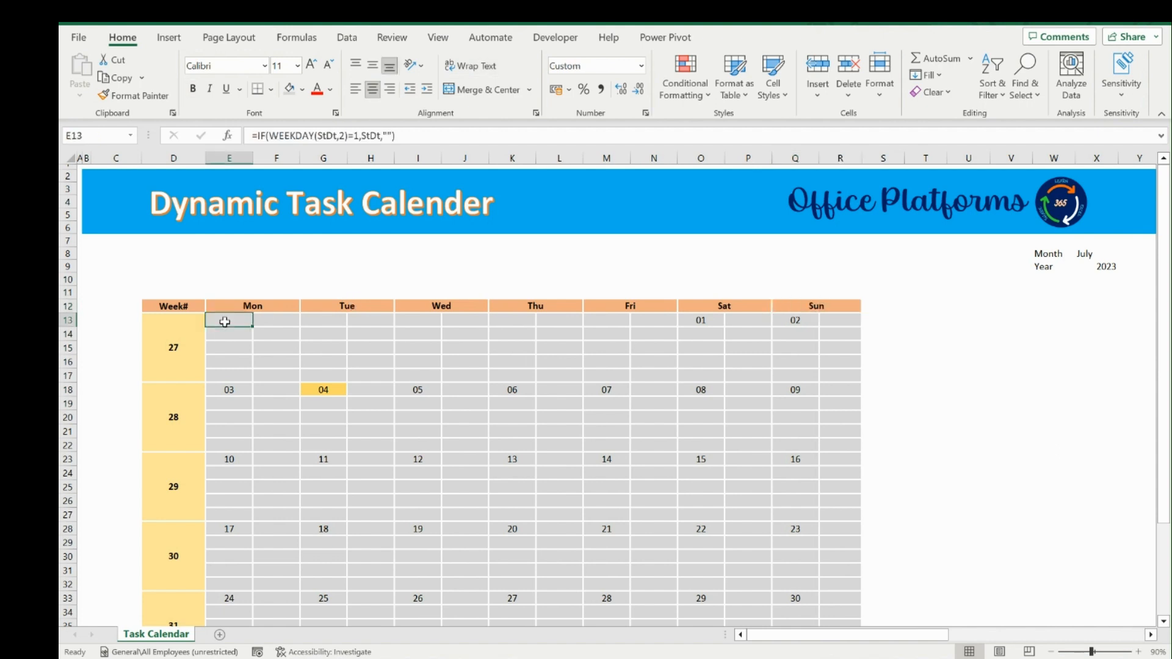
pyautogui.moveTo(224, 322); pyautogui.dragTo(275, 321)
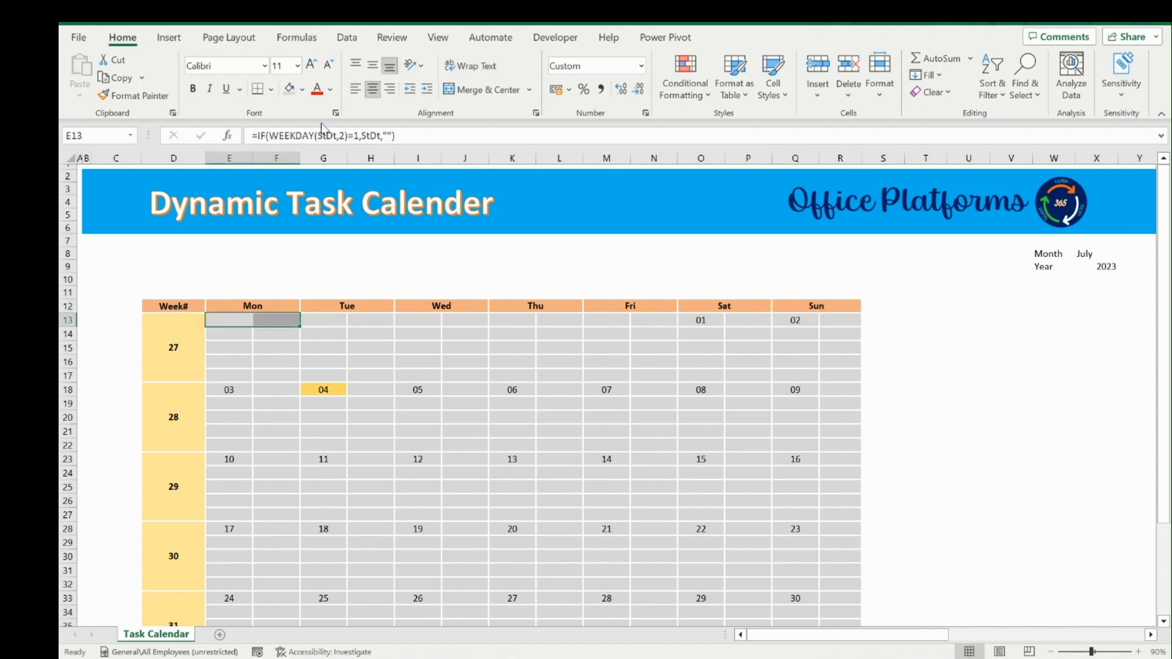
pyautogui.click(302, 89)
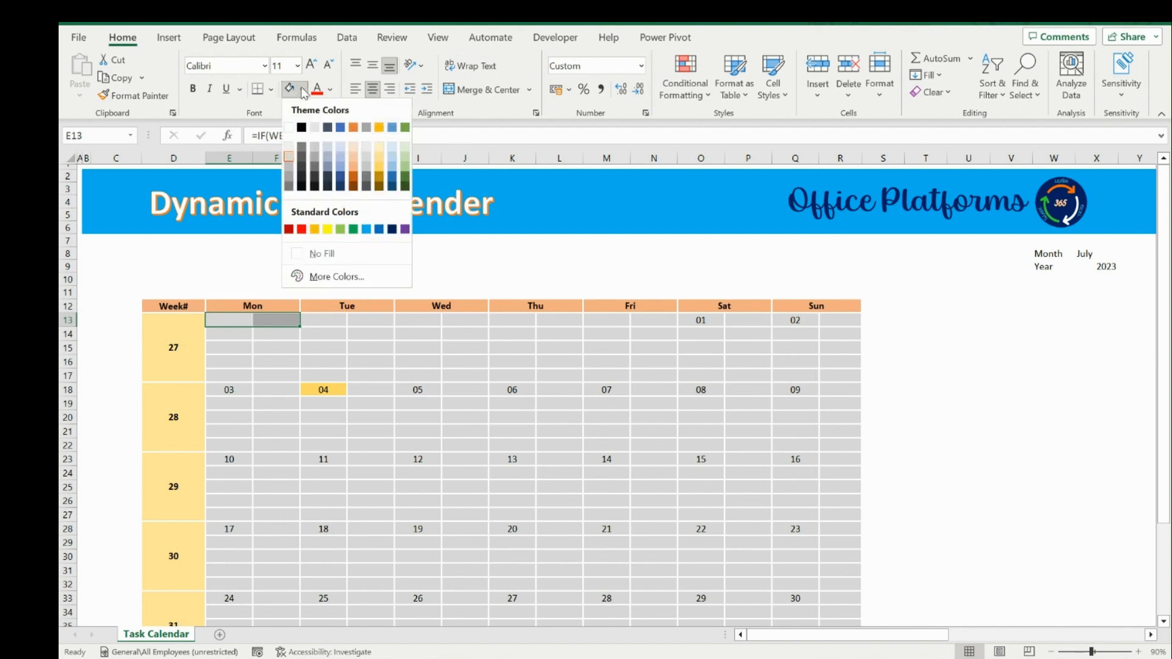
pyautogui.click(328, 169)
pyautogui.moveTo(333, 320); pyautogui.dragTo(827, 320)
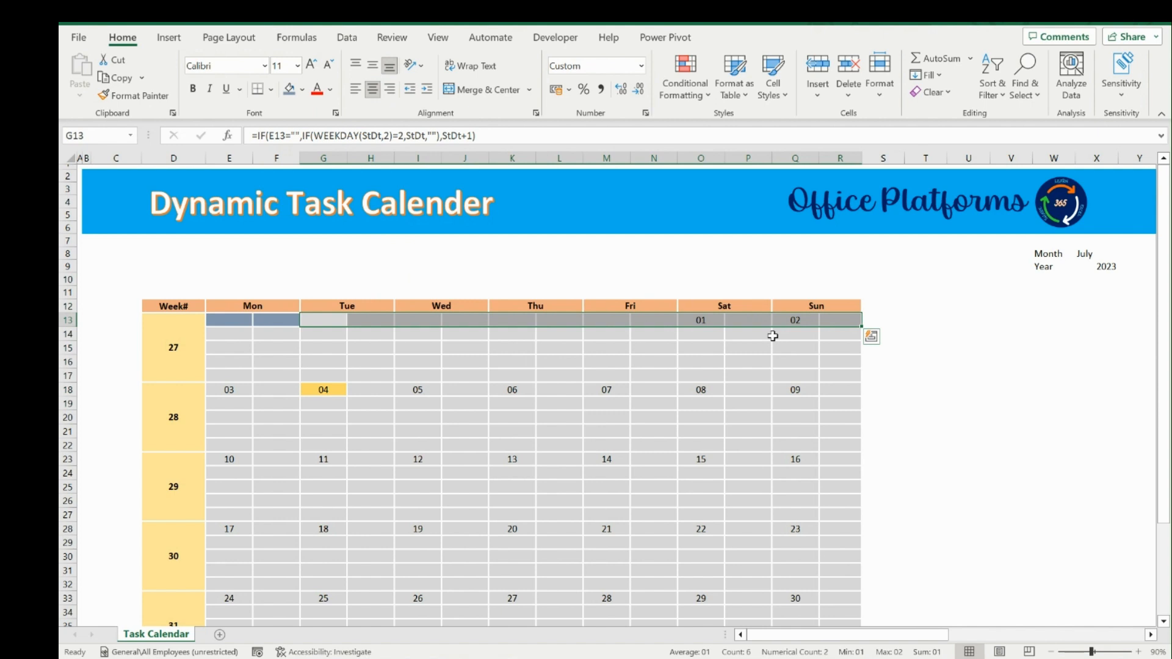
pyautogui.press('F4')
# Align E13:F13 with horizontal Center Across Selection and vertical Justify
pyautogui.moveTo(220, 322); pyautogui.dragTo(268, 320)
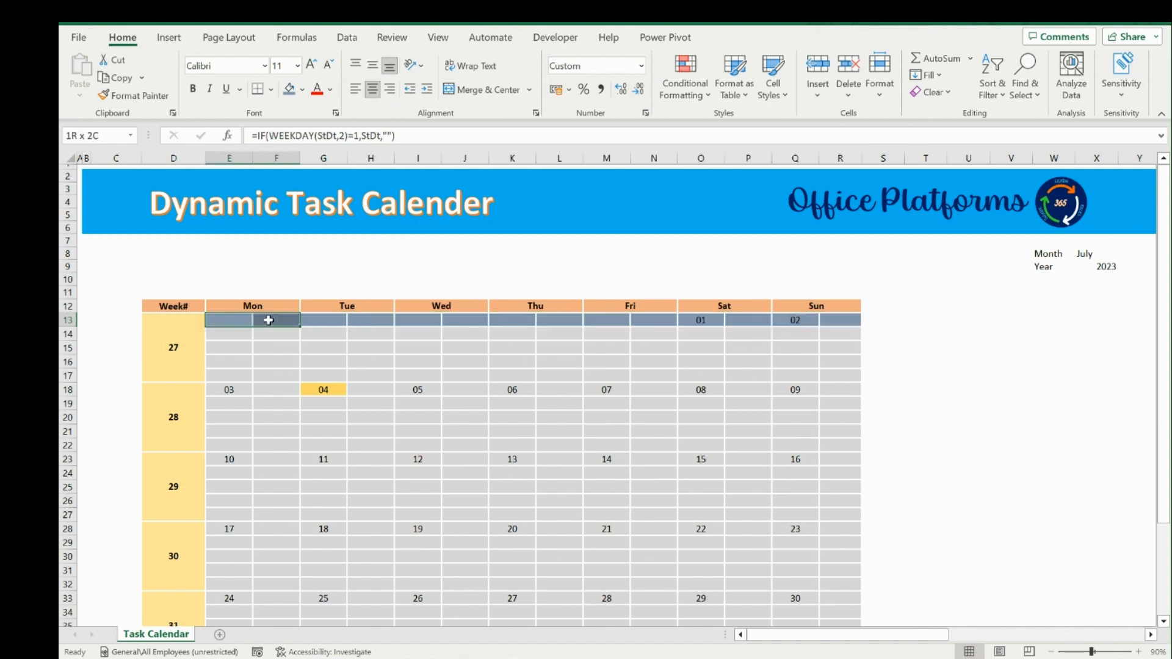
pyautogui.rightClick(231, 323)
pyautogui.click(281, 555)
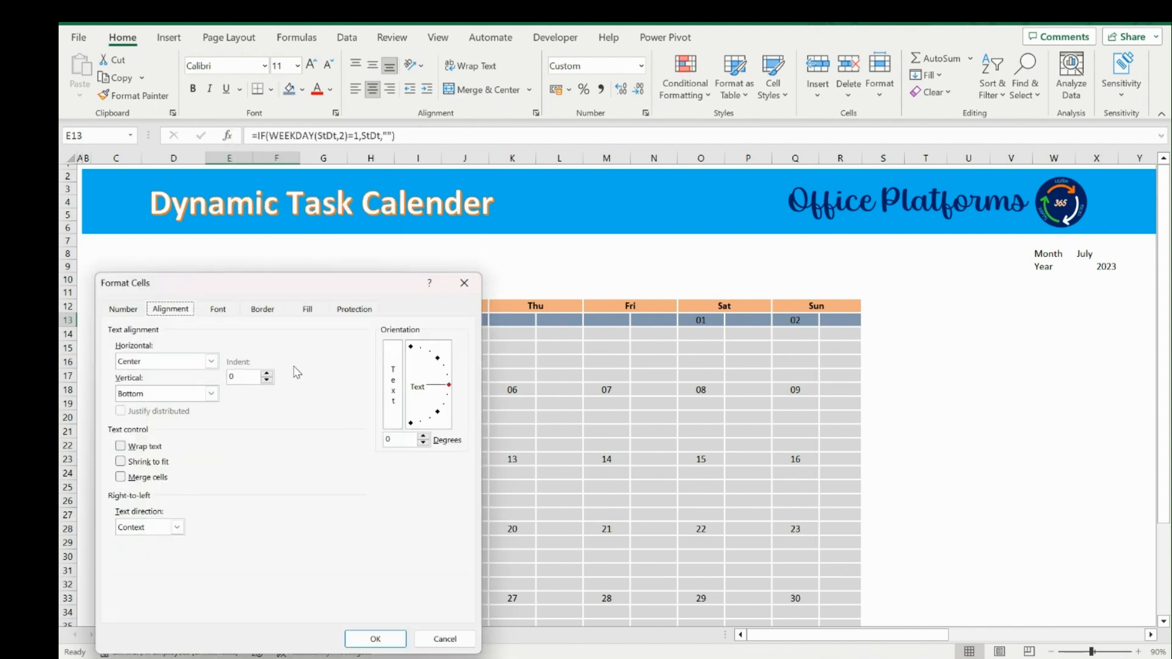
pyautogui.click(152, 364)
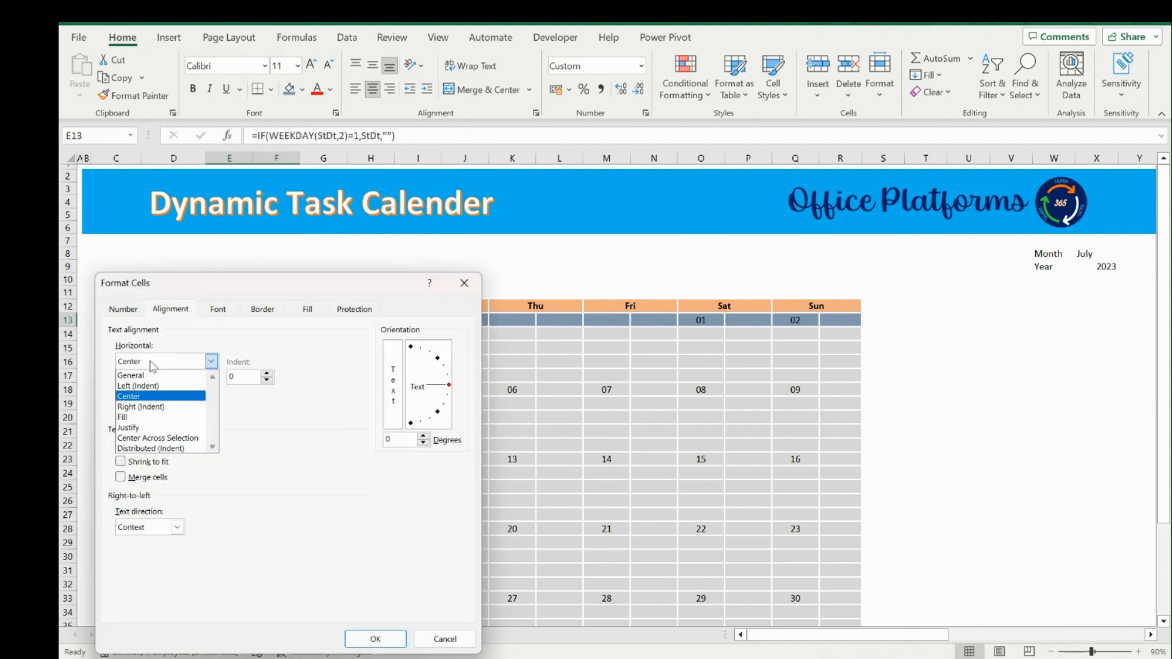
pyautogui.click(163, 438)
pyautogui.click(170, 393)
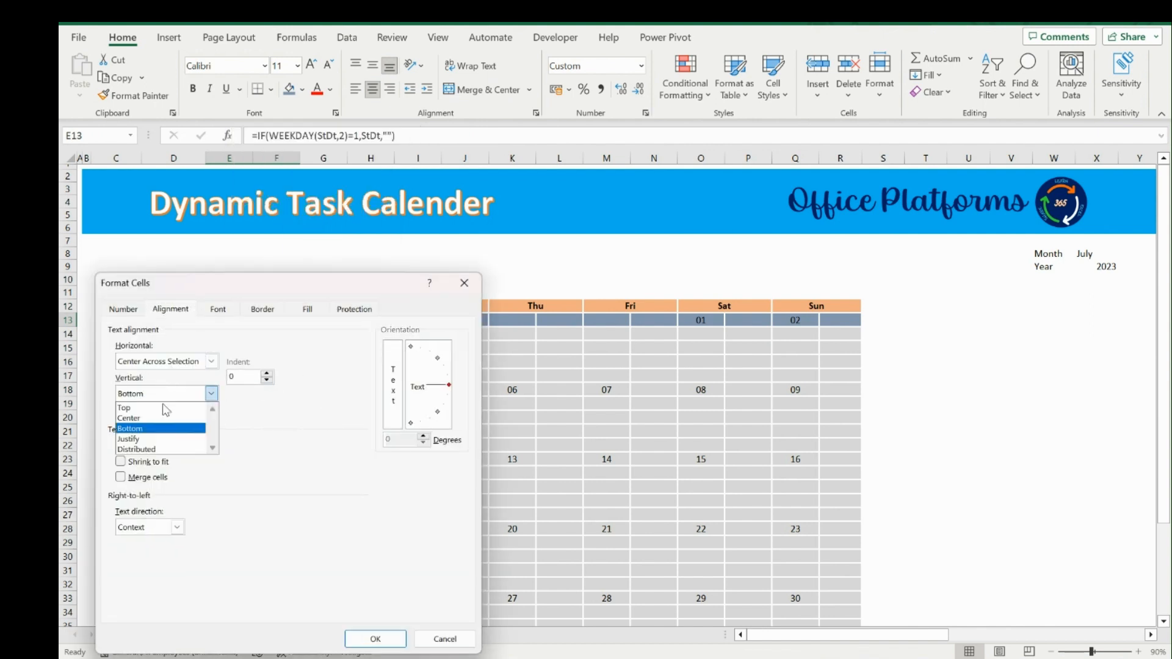
pyautogui.click(165, 436)
pyautogui.click(358, 641)
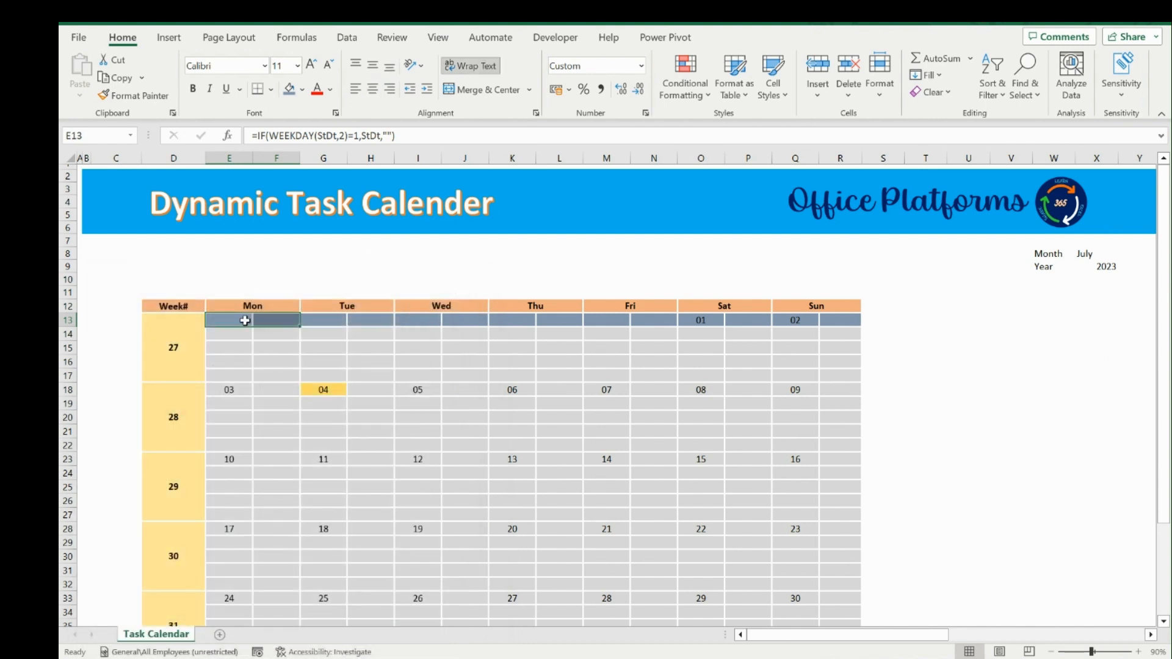
# Apply the same centering across each remaining two-cell date pair in G13:R13
pyautogui.moveTo(326, 322); pyautogui.dragTo(735, 320)
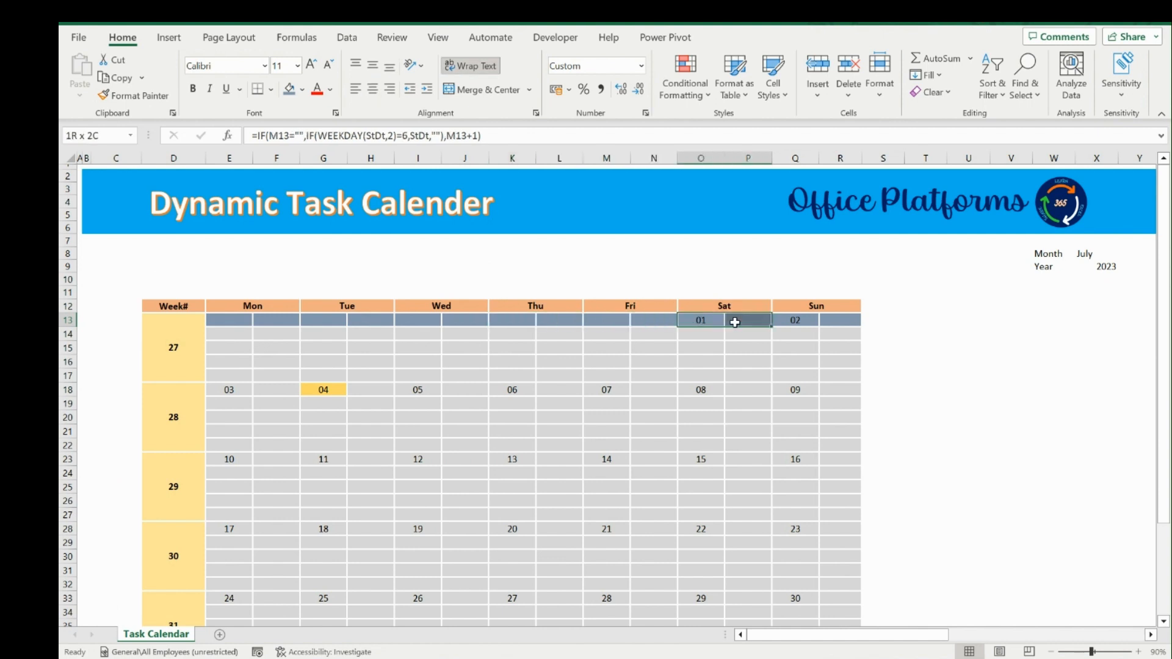
pyautogui.click(810, 324)
pyautogui.moveTo(798, 320); pyautogui.dragTo(833, 321)
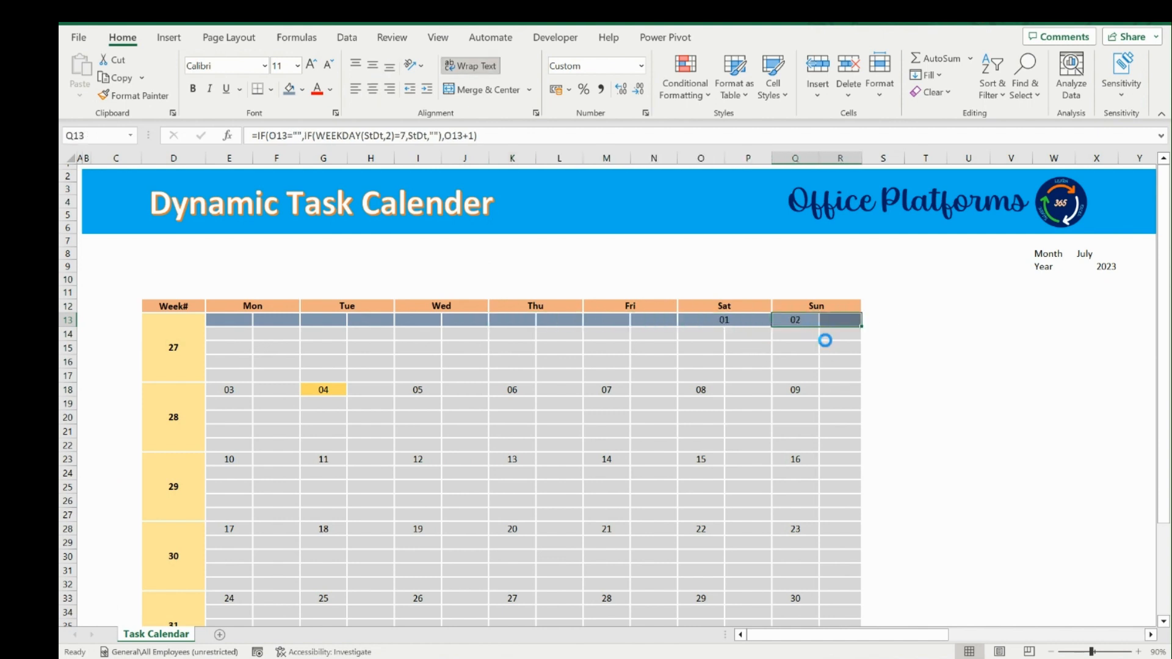
# Switch the calendar month to April and then to August to check the first-week dates
pyautogui.click(1098, 254)
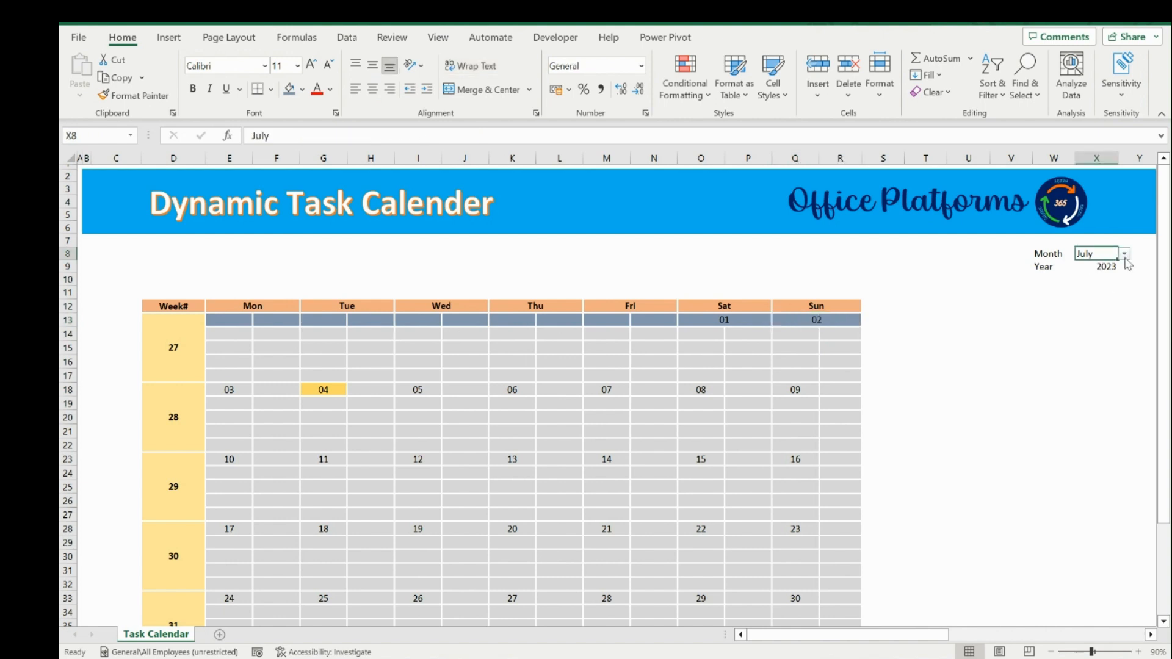
pyautogui.click(1124, 253)
pyautogui.click(1087, 304)
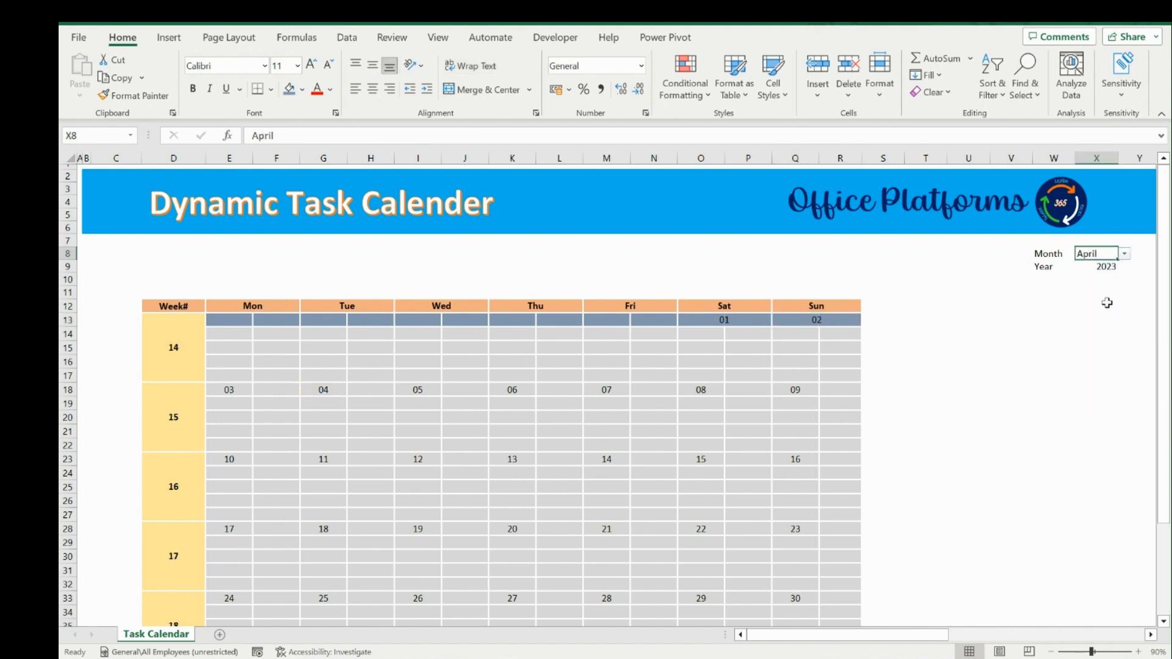
pyautogui.click(1123, 254)
pyautogui.click(1103, 354)
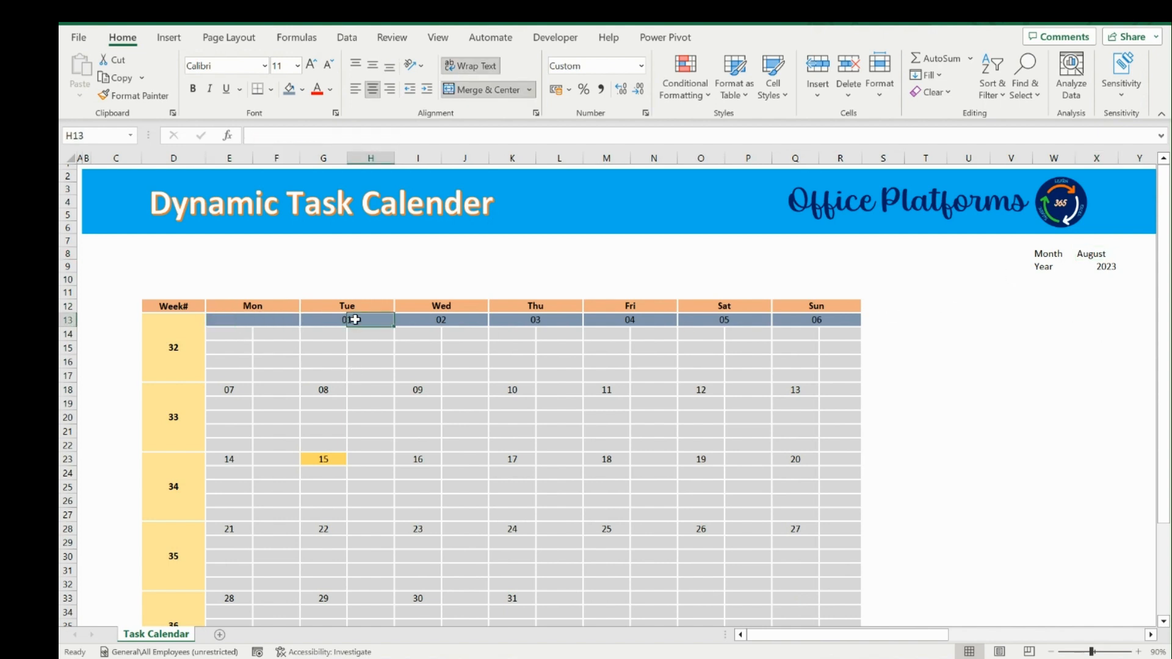
# Merge and center each day's two-cell date pair in row 13
pyautogui.press('F4')
pyautogui.moveTo(326, 320); pyautogui.dragTo(552, 319)
pyautogui.press('F4')
pyautogui.press('F4')
pyautogui.moveTo(613, 319); pyautogui.dragTo(647, 320)
pyautogui.moveTo(708, 320); pyautogui.dragTo(741, 319)
# Merge and center the two-cell date pairs from Monday through Saturday in row 18
pyautogui.moveTo(230, 389); pyautogui.dragTo(370, 389)
pyautogui.press('F4')
pyautogui.press('F4')
pyautogui.moveTo(421, 390); pyautogui.dragTo(561, 389)
pyautogui.press('F4')
pyautogui.press('F4')
# Merge and center each day's two-cell date pair in row 23
pyautogui.moveTo(232, 460); pyautogui.dragTo(271, 460)
pyautogui.press('F4')
pyautogui.press('F4')
pyautogui.moveTo(325, 459); pyautogui.dragTo(464, 459)
pyautogui.press('F4')
pyautogui.moveTo(513, 459); pyautogui.dragTo(559, 459)
pyautogui.press('F4')
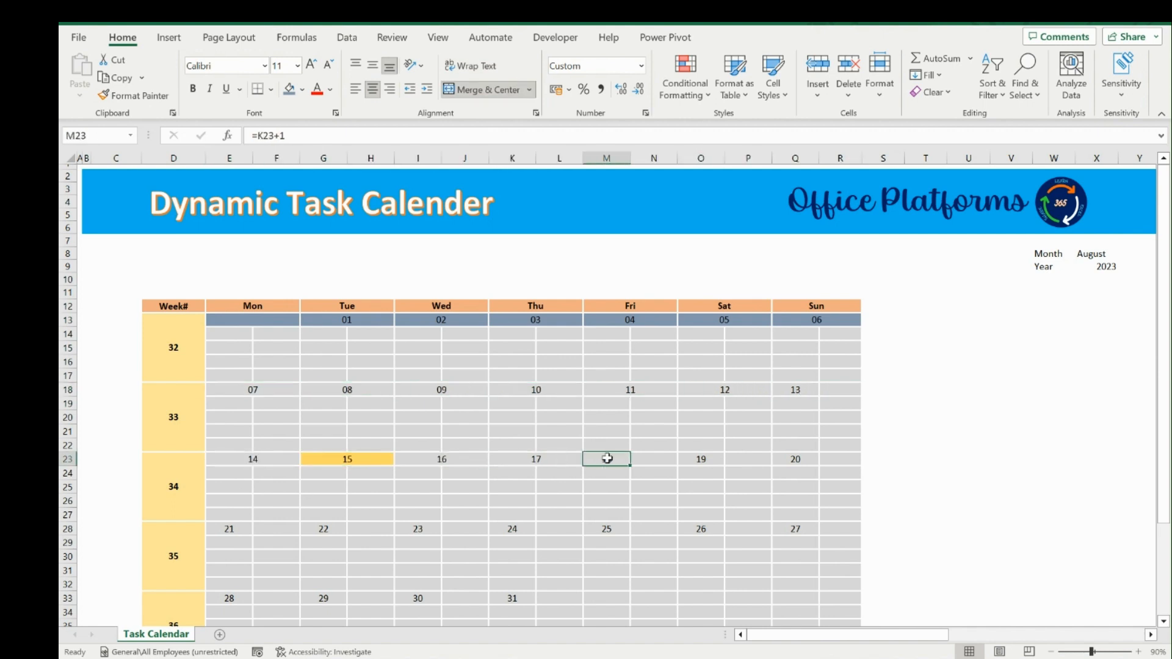
# Merge and center each day's two-cell date pair in row 28
pyautogui.moveTo(232, 531); pyautogui.dragTo(268, 531)
pyautogui.press('F4')
pyautogui.moveTo(325, 529); pyautogui.dragTo(369, 529)
pyautogui.press('F4')
pyautogui.moveTo(419, 529); pyautogui.dragTo(560, 529)
pyautogui.press('F4')
pyautogui.press('F4')
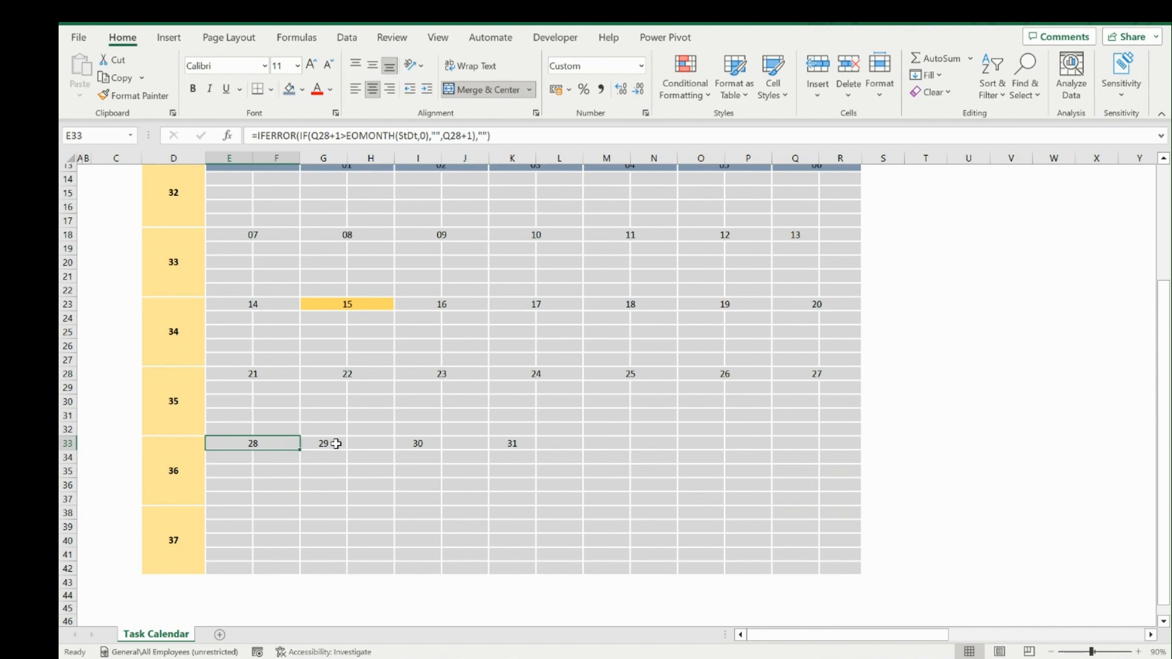
# Merge and center each day's two-cell date pair in row 33
pyautogui.moveTo(336, 444); pyautogui.dragTo(369, 444)
pyautogui.press('F4')
pyautogui.moveTo(419, 444); pyautogui.dragTo(465, 445)
pyautogui.press('F4')
pyautogui.moveTo(513, 446); pyautogui.dragTo(653, 447)
pyautogui.press('F4')
pyautogui.press('F4')
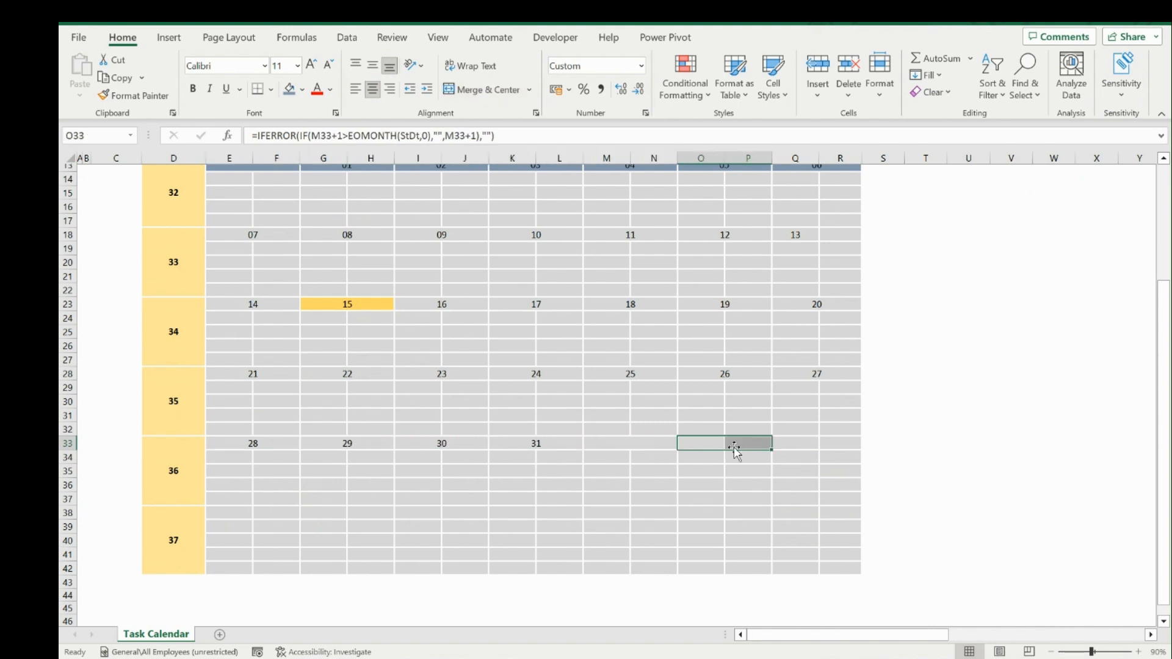
# Merge and center each day's two-cell date pair in row 38
pyautogui.moveTo(405, 507); pyautogui.dragTo(459, 511)
pyautogui.press('F4')
pyautogui.moveTo(514, 512); pyautogui.dragTo(555, 512)
pyautogui.press('F4')
pyautogui.moveTo(606, 513); pyautogui.dragTo(743, 512)
pyautogui.press('F4')
pyautogui.press('F4')
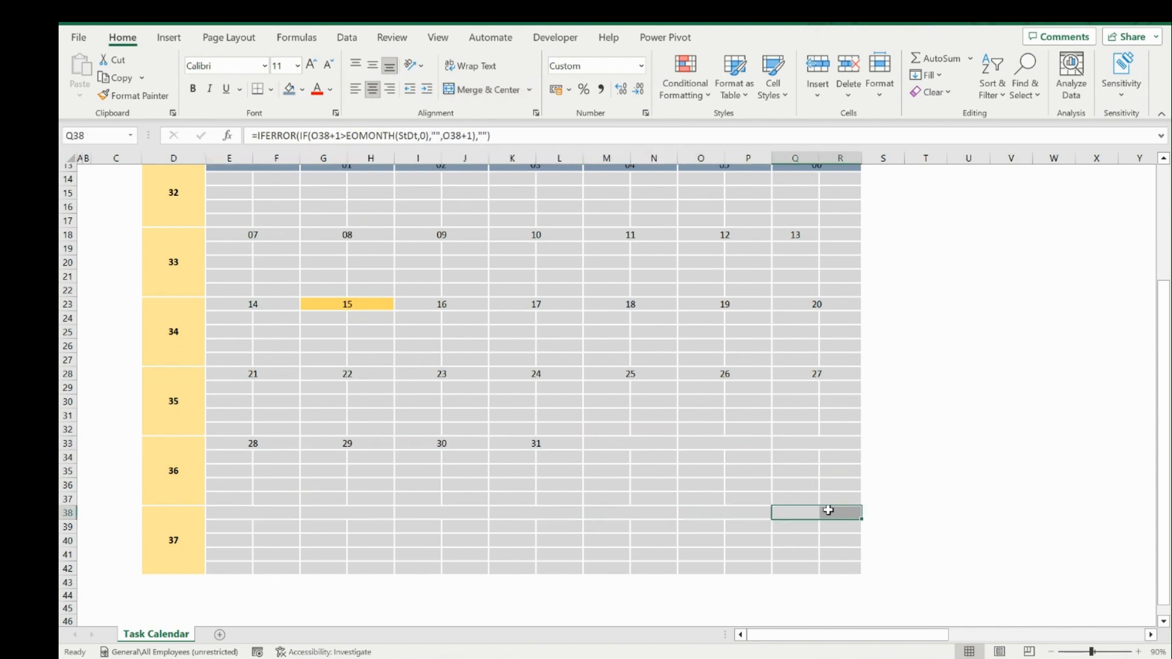
# Copy the blue-gray date format from E18:F18 to the other date cells in rows 18 and 23 with Format Painter
pyautogui.click(248, 393)
pyautogui.doubleClick(135, 97)
pyautogui.click(342, 389)
pyautogui.click(438, 389)
pyautogui.click(534, 390)
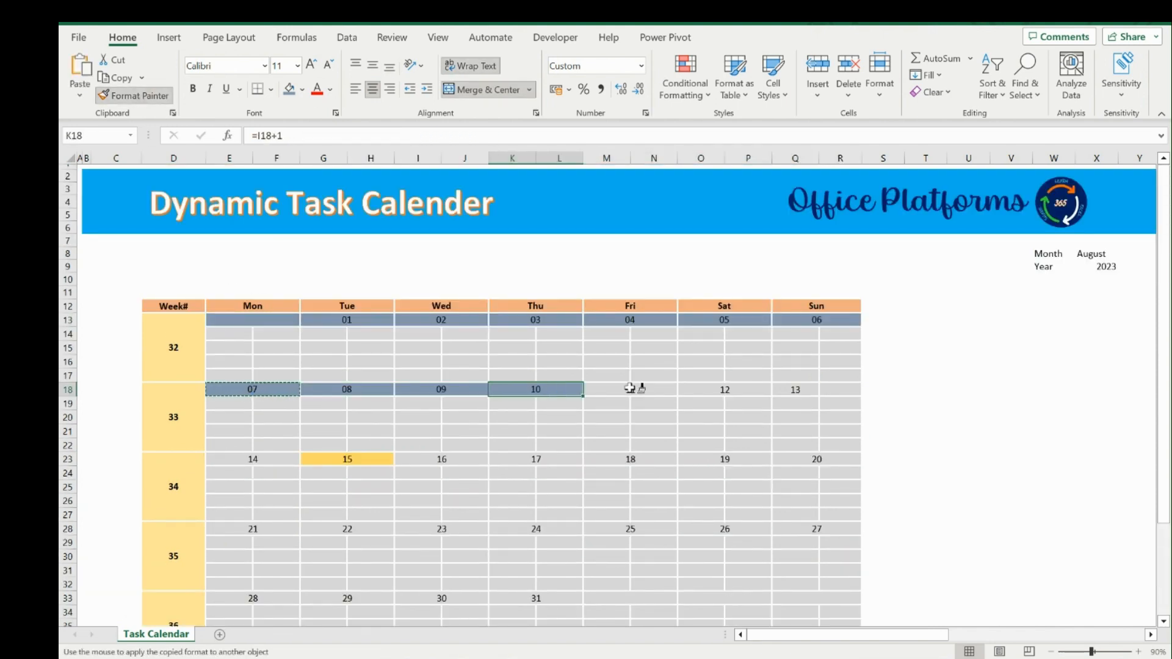
pyautogui.click(630, 390)
pyautogui.click(724, 390)
pyautogui.click(809, 389)
pyautogui.click(534, 459)
pyautogui.click(630, 459)
pyautogui.click(724, 458)
pyautogui.click(808, 459)
# Paint the same blue-gray date format onto the date cells in rows 28, 33 and 38
pyautogui.scroll(-3, 775, 462)
pyautogui.click(809, 412)
pyautogui.click(724, 413)
pyautogui.click(630, 412)
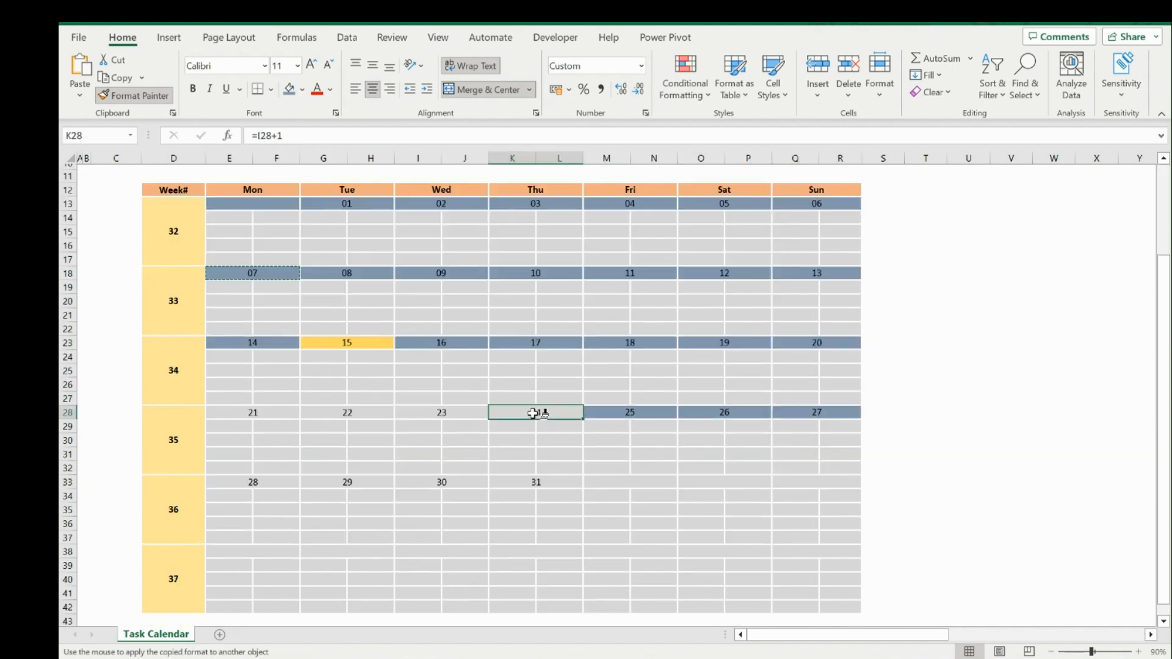
pyautogui.click(724, 482)
pyautogui.click(809, 482)
pyautogui.click(252, 551)
pyautogui.click(321, 550)
pyautogui.click(441, 551)
pyautogui.click(535, 551)
pyautogui.click(630, 551)
pyautogui.click(724, 551)
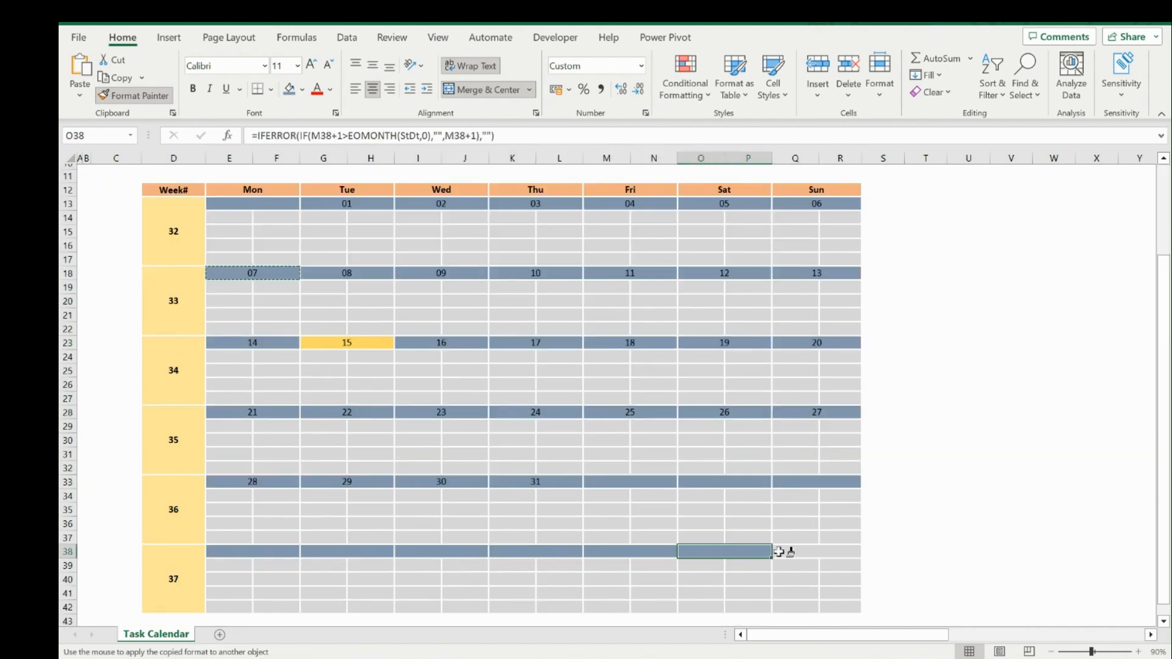
pyautogui.press('Escape')
# Move the Month and Year labels with their values to T12:U13 beside the calendar
pyautogui.scroll(-7, 188, 201)
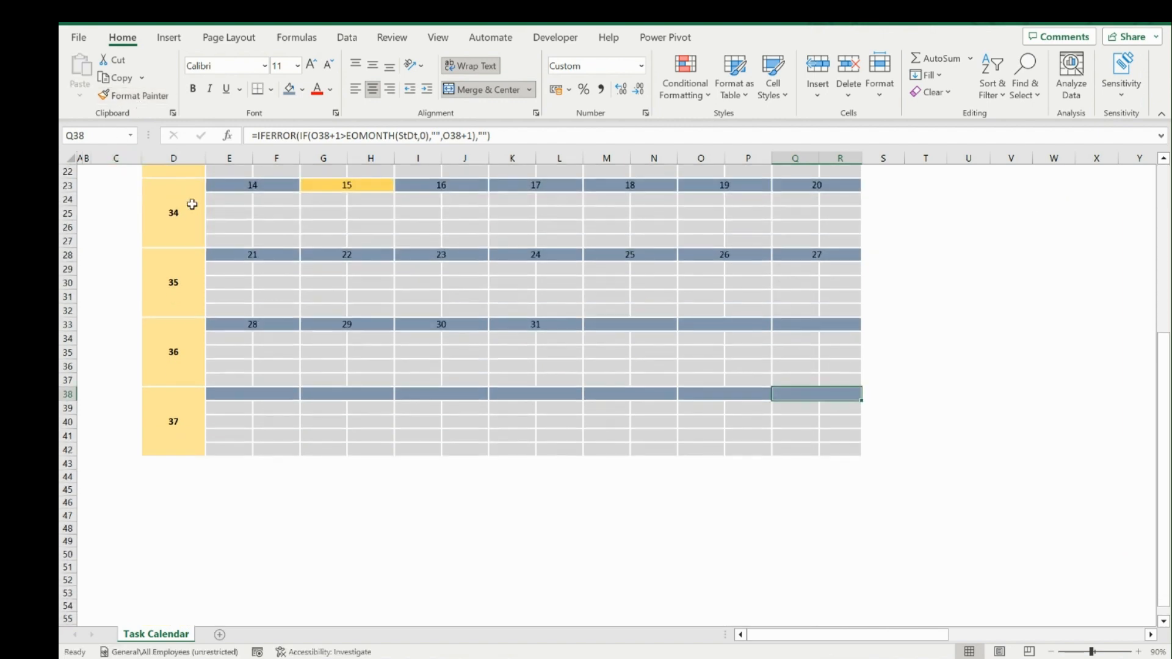
pyautogui.scroll(7, 321, 418)
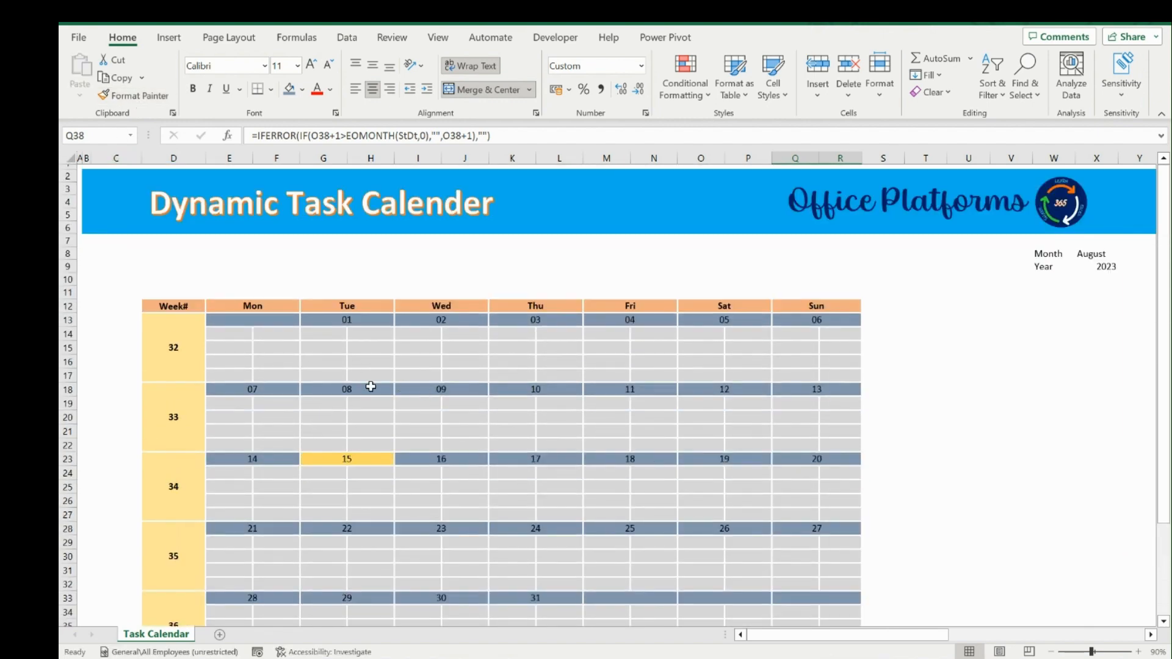
pyautogui.scroll(-4, 319, 403)
pyautogui.scroll(4, 319, 402)
pyautogui.moveTo(1045, 254); pyautogui.dragTo(975, 329)
pyautogui.click(989, 389)
# Move the Holiday List table to T15:U17 and fit columns T and U to their contents
pyautogui.hscroll(6, 982, 378)
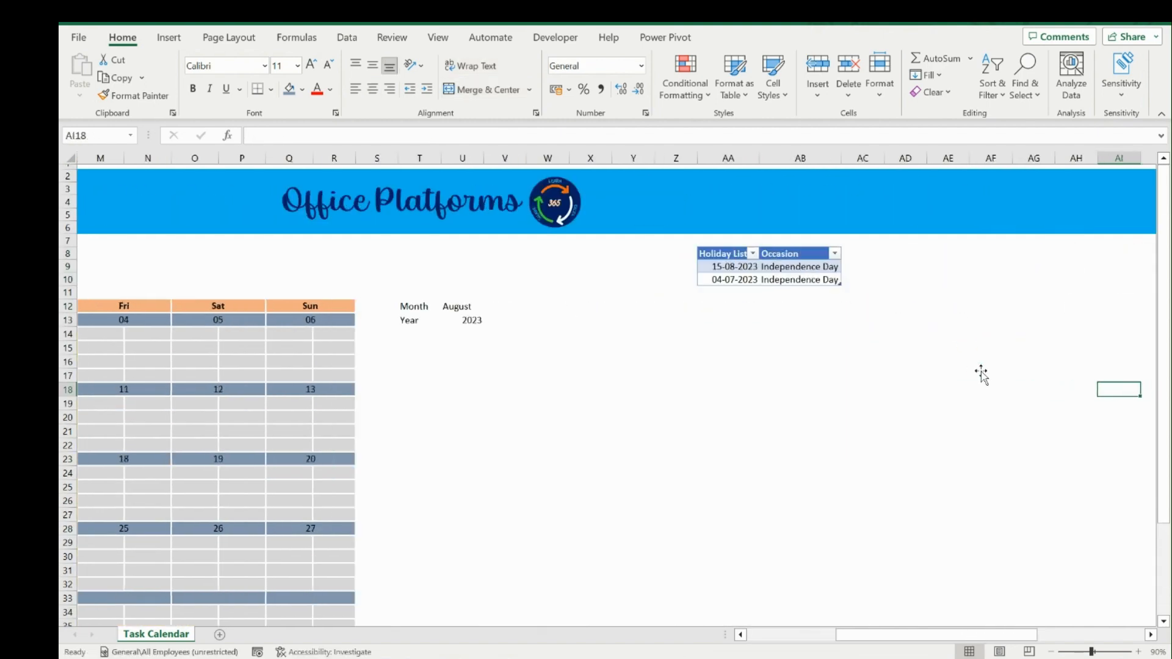
pyautogui.moveTo(676, 254); pyautogui.dragTo(421, 382)
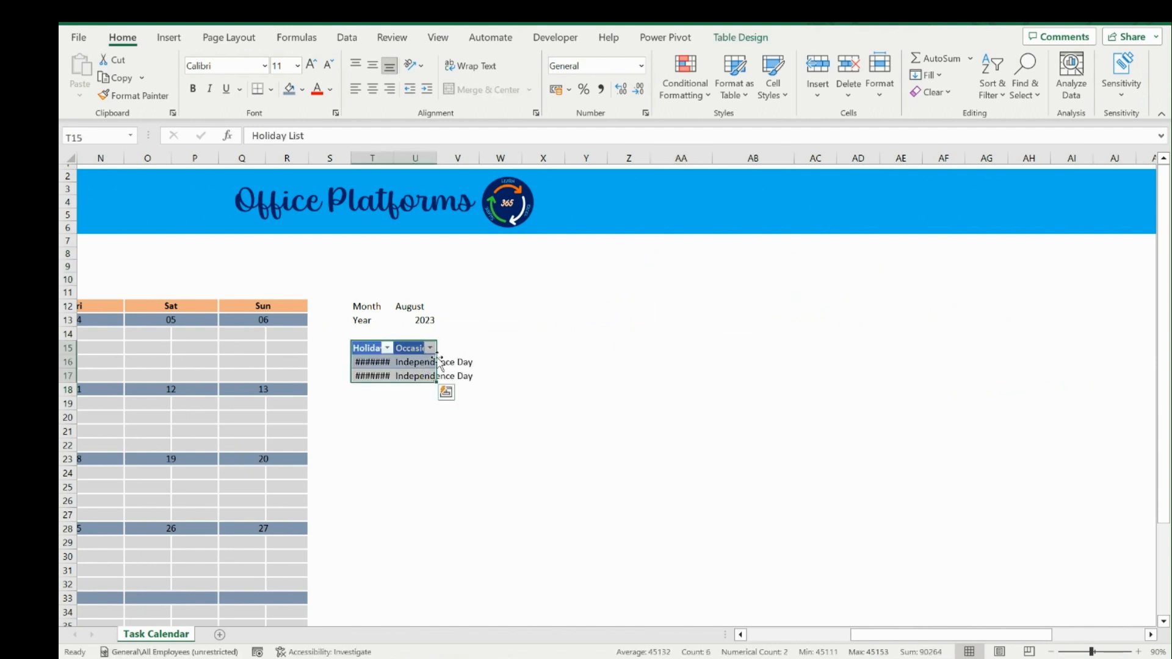
pyautogui.doubleClick(392, 157)
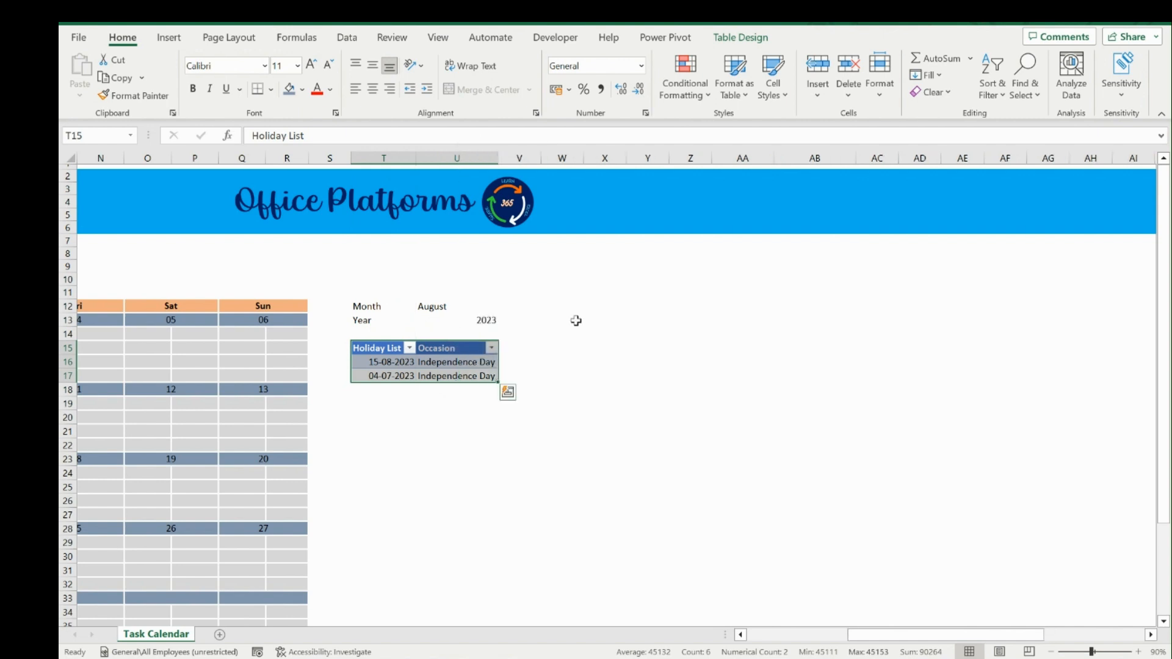
# Enter the task list headers Date, Amount and Task in W15:Y15
pyautogui.click(579, 345)
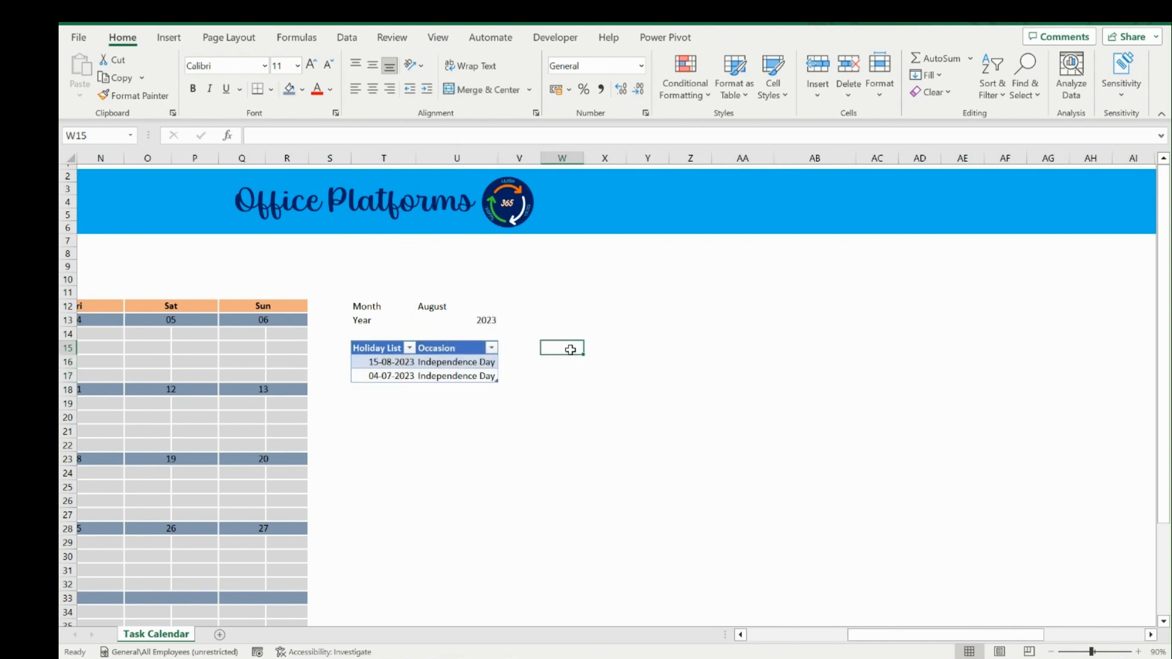
pyautogui.write('Date')
pyautogui.press('Tab')
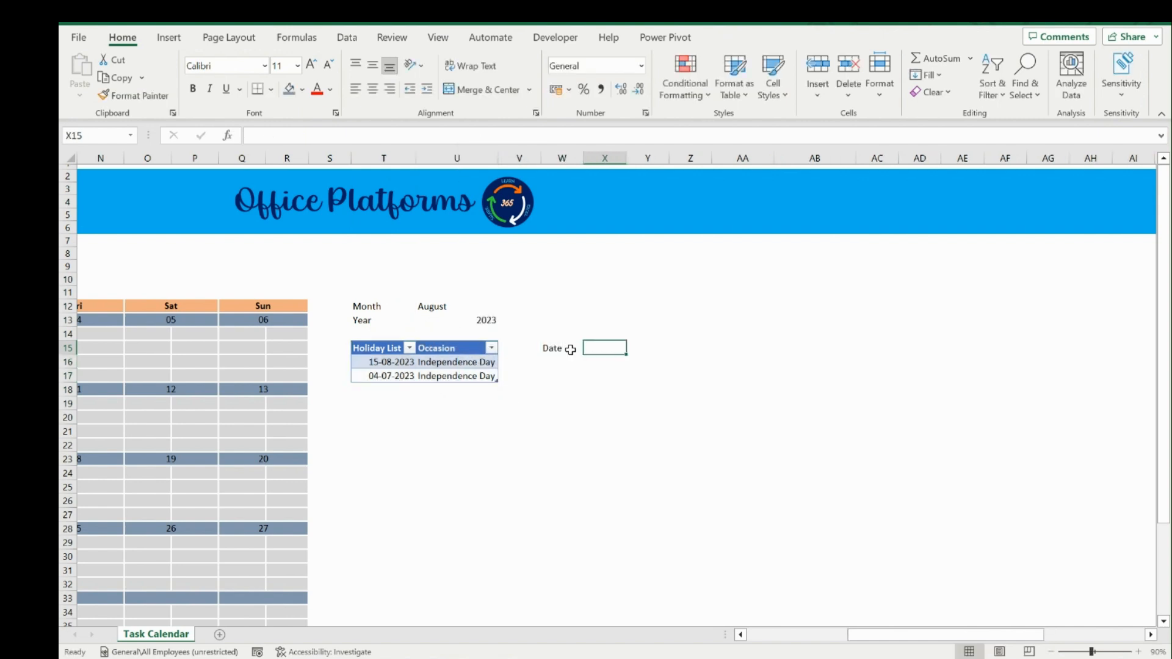
pyautogui.write('Amount')
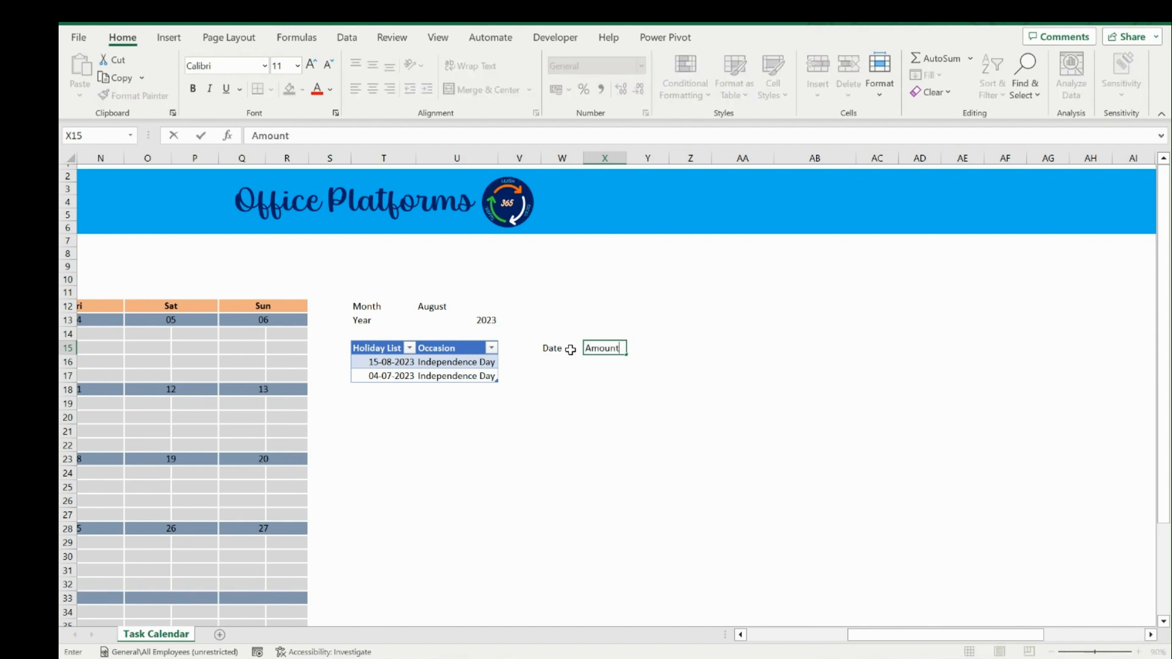
pyautogui.press('Tab')
pyautogui.write('Task')
pyautogui.press('Return')
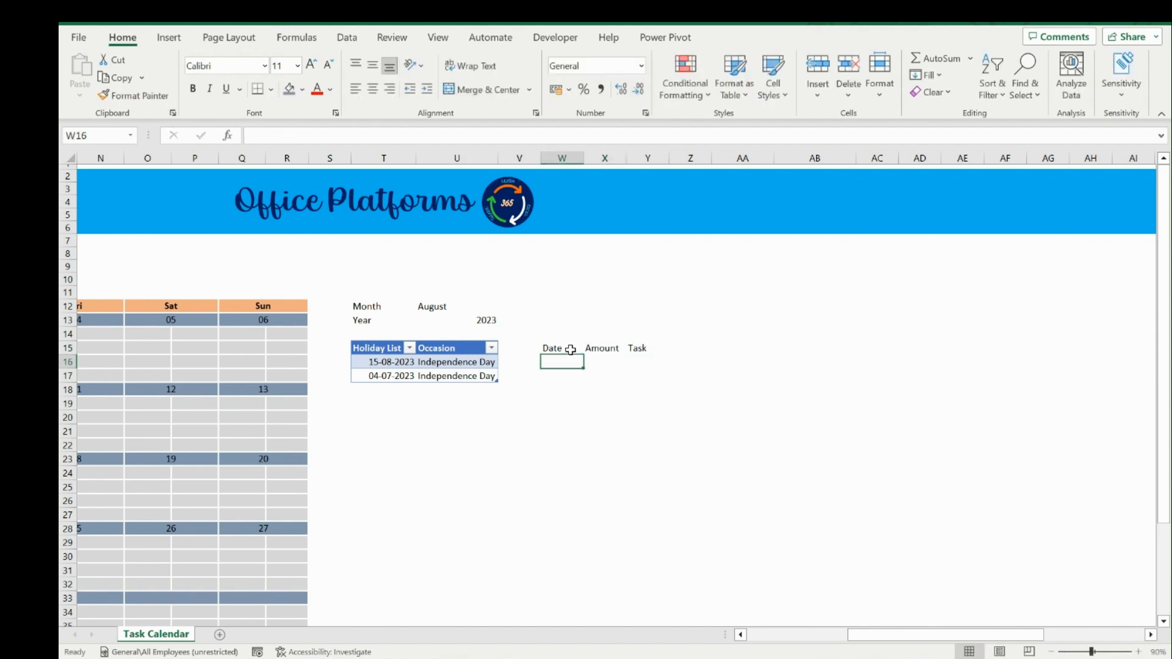
# Enter the first task record in W16:Y16 with date 01/01/2023, amount 5000 and task School Fee
pyautogui.write('0')
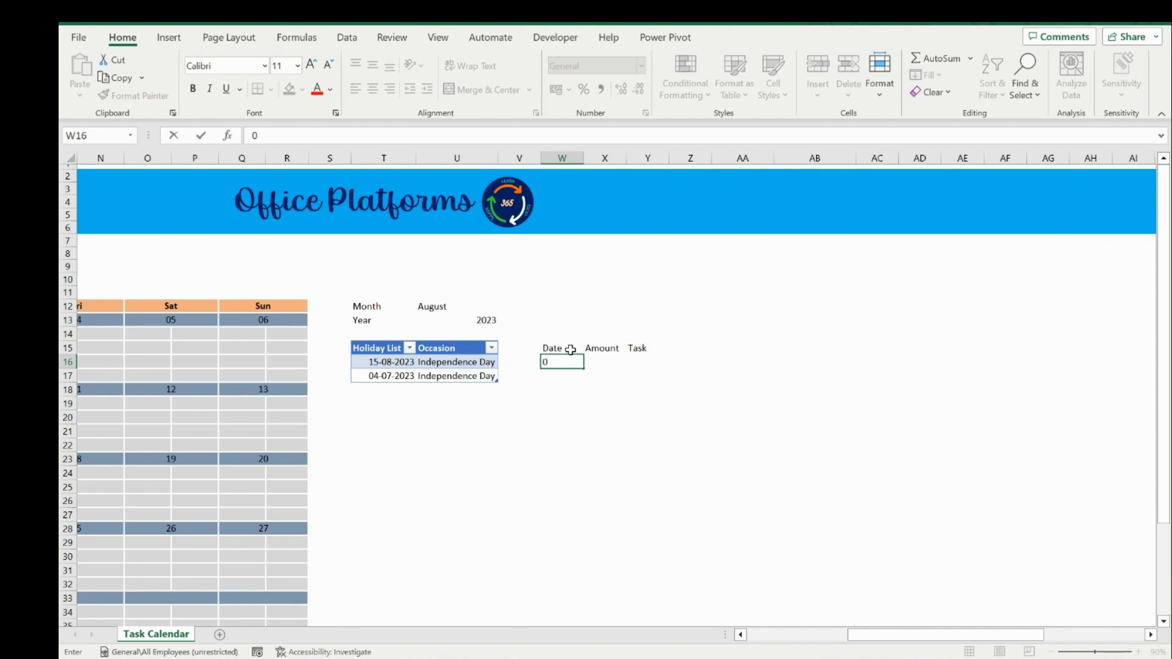
pyautogui.write('1/01/2023')
pyautogui.press('Tab')
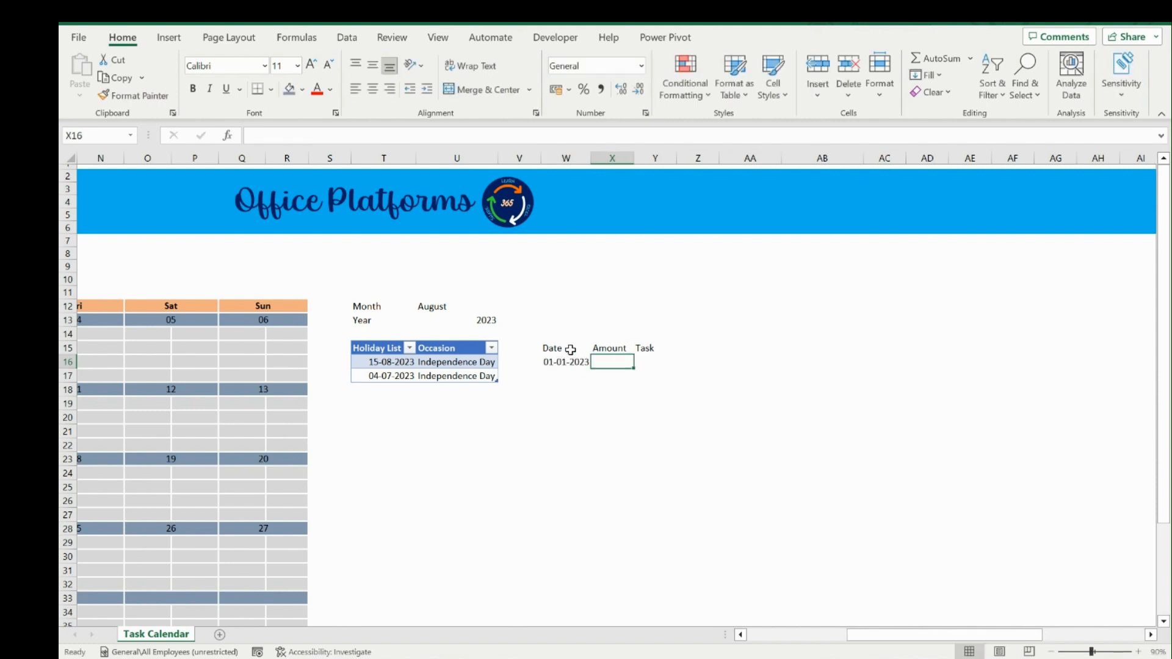
pyautogui.write('5000')
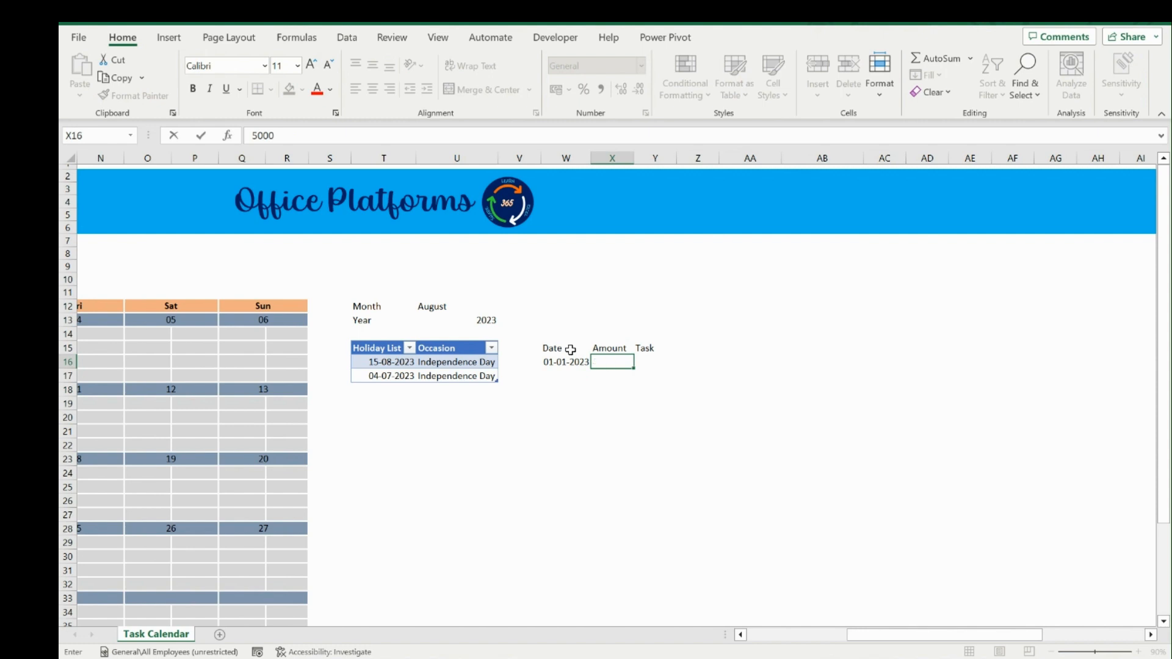
pyautogui.press('Tab')
pyautogui.write('Sch')
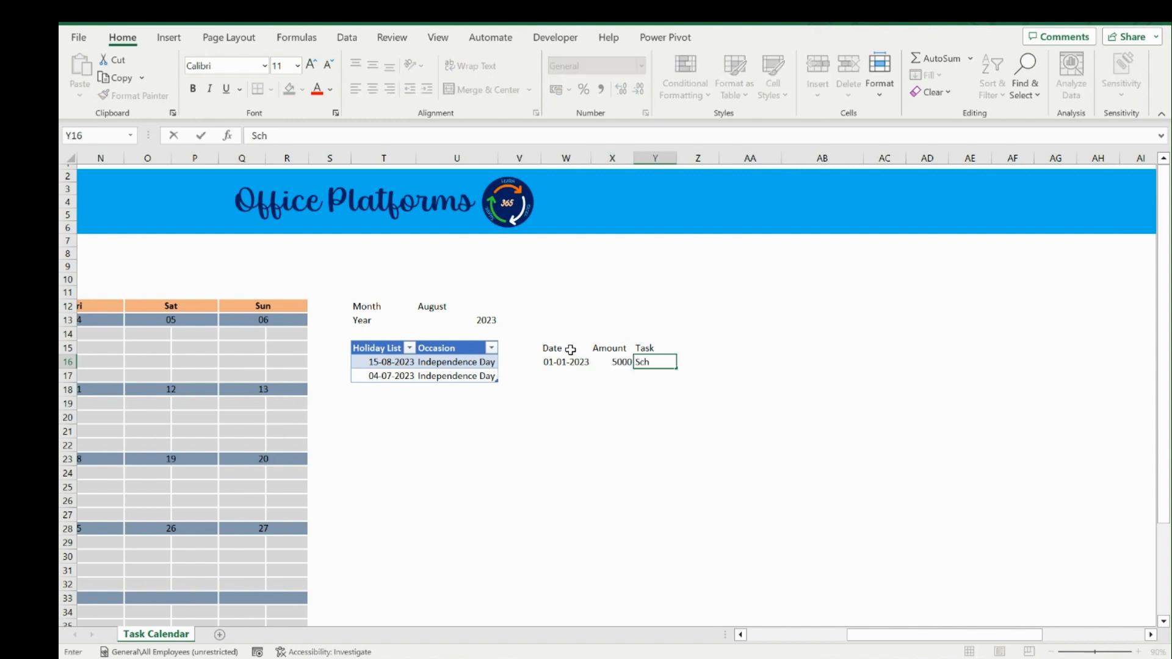
pyautogui.press('Return')
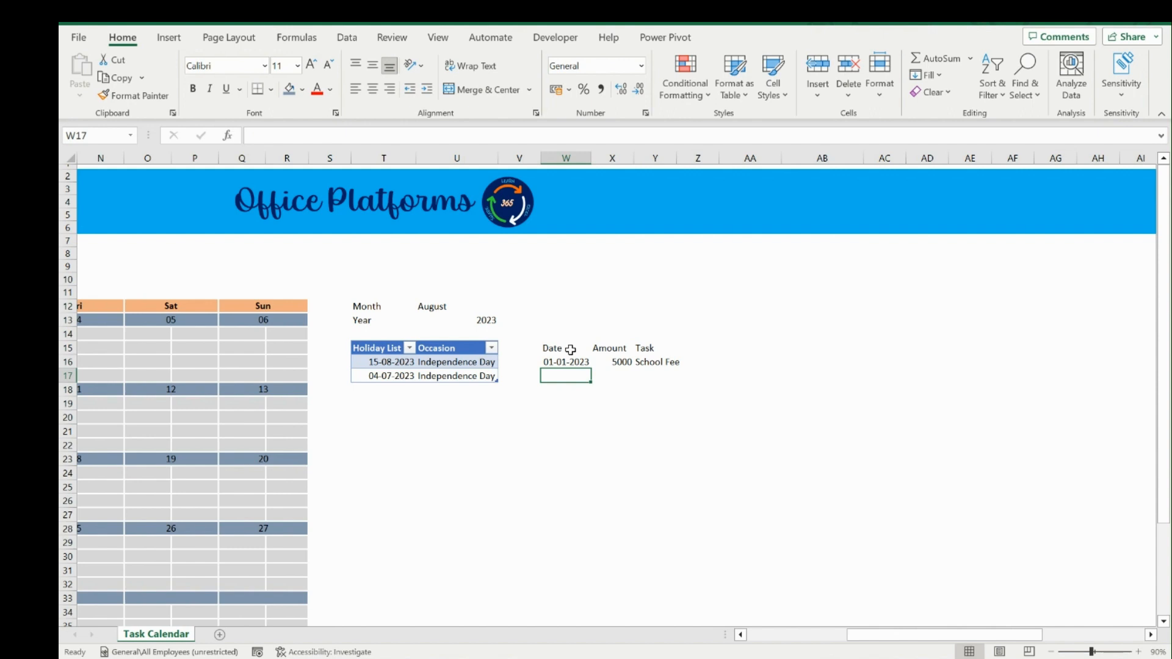
# Enter the second task record in W17:Y17 with date 04/01/2023, amount 1000 and task Gas Bill
pyautogui.write('04/01/2023')
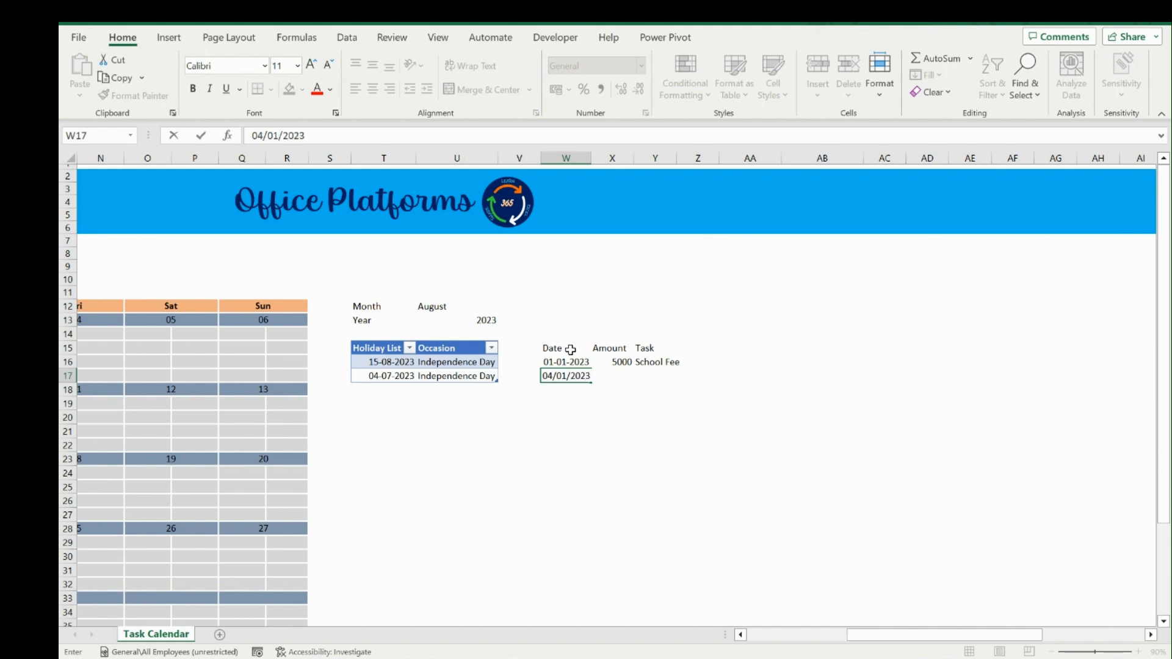
pyautogui.press('Tab')
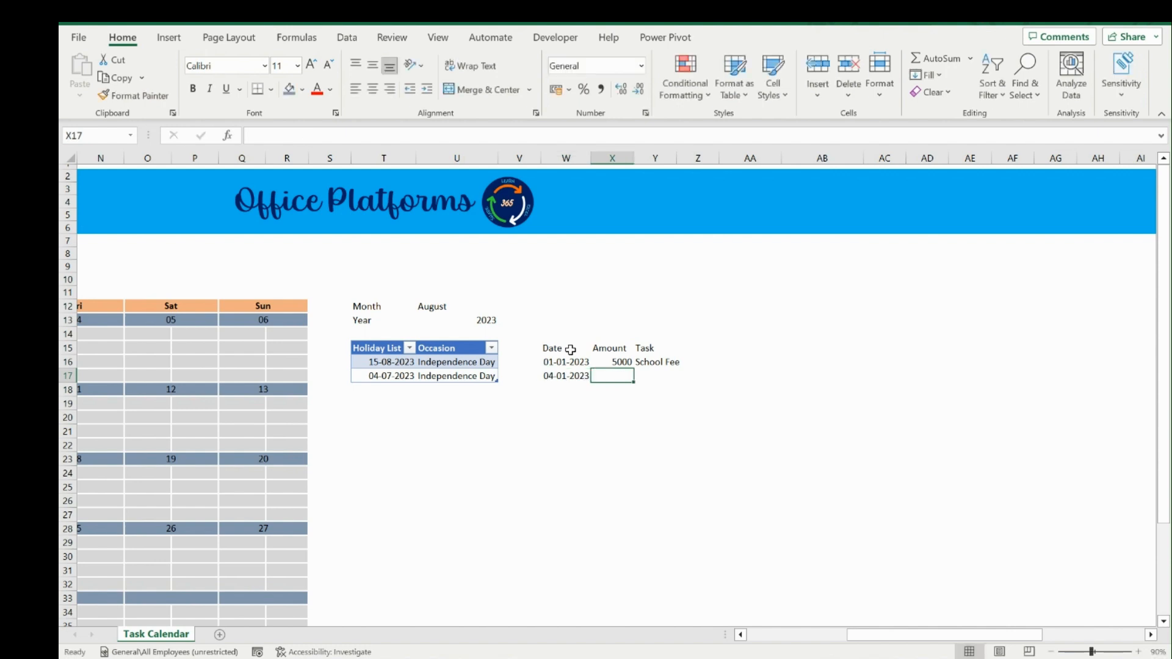
pyautogui.write('1000')
pyautogui.press('Tab')
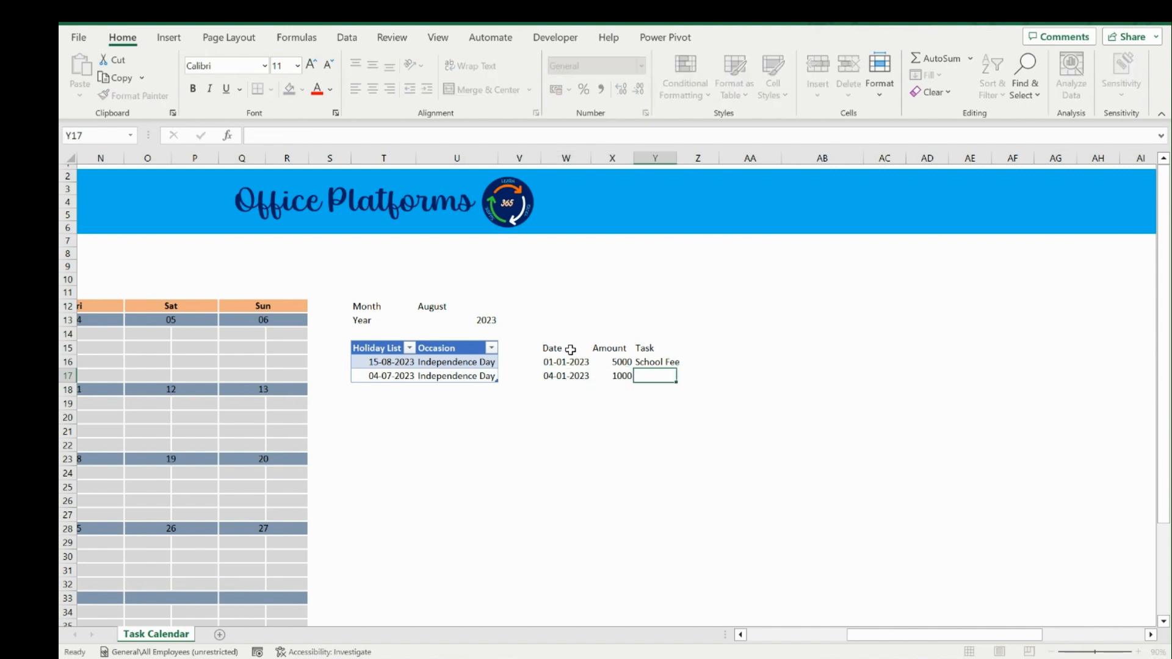
pyautogui.write('Gas Bill')
pyautogui.press('Return')
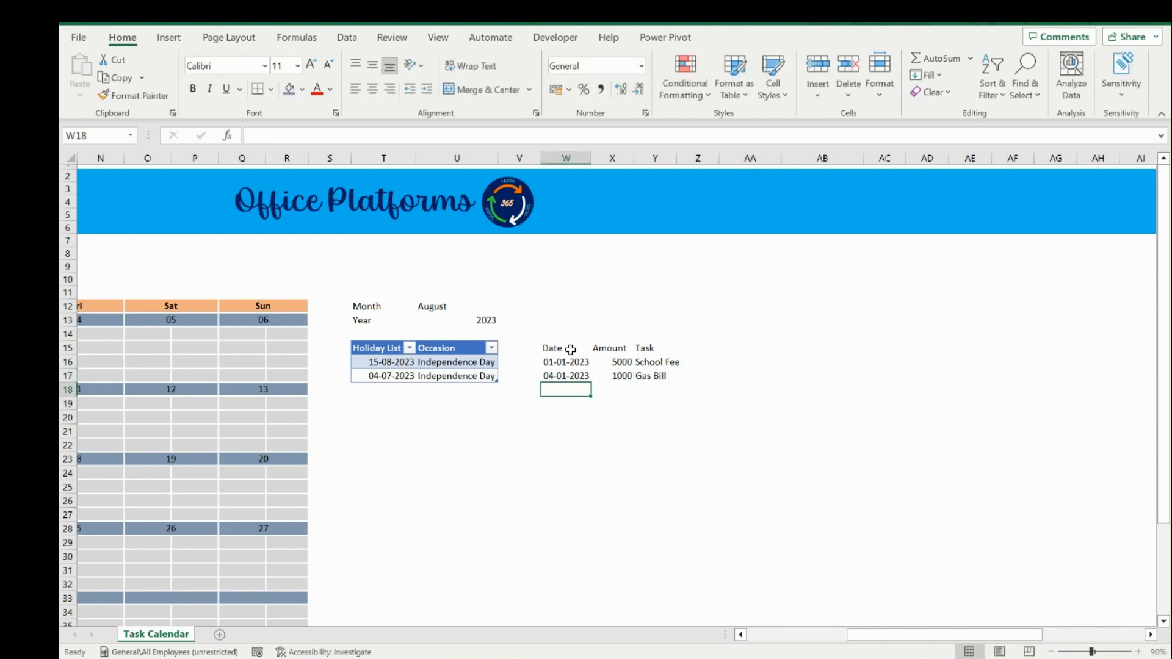
# Convert the task list range W15:Y17 into a table with headers
pyautogui.press('Up')
pyautogui.press('Up')
pyautogui.press('Up')
pyautogui.hotkey('shift', 'Down')
pyautogui.hotkey('shift', 'Down')
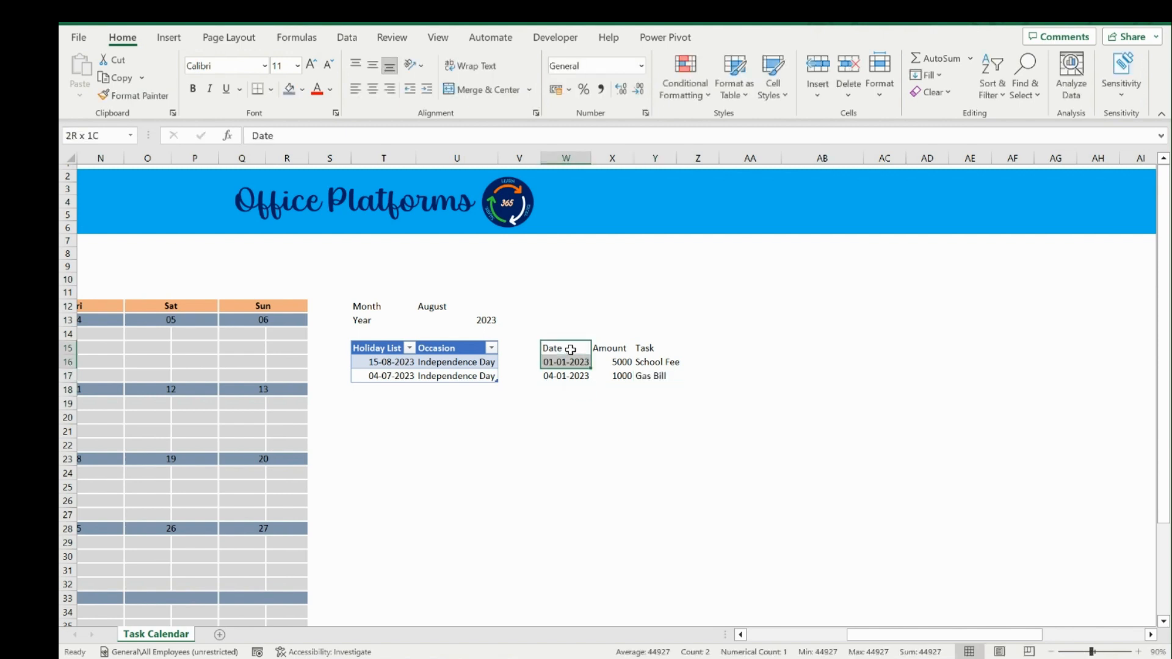
pyautogui.hotkey('shift', 'Right')
pyautogui.hotkey('ctrl', 'q')
pyautogui.press('Escape')
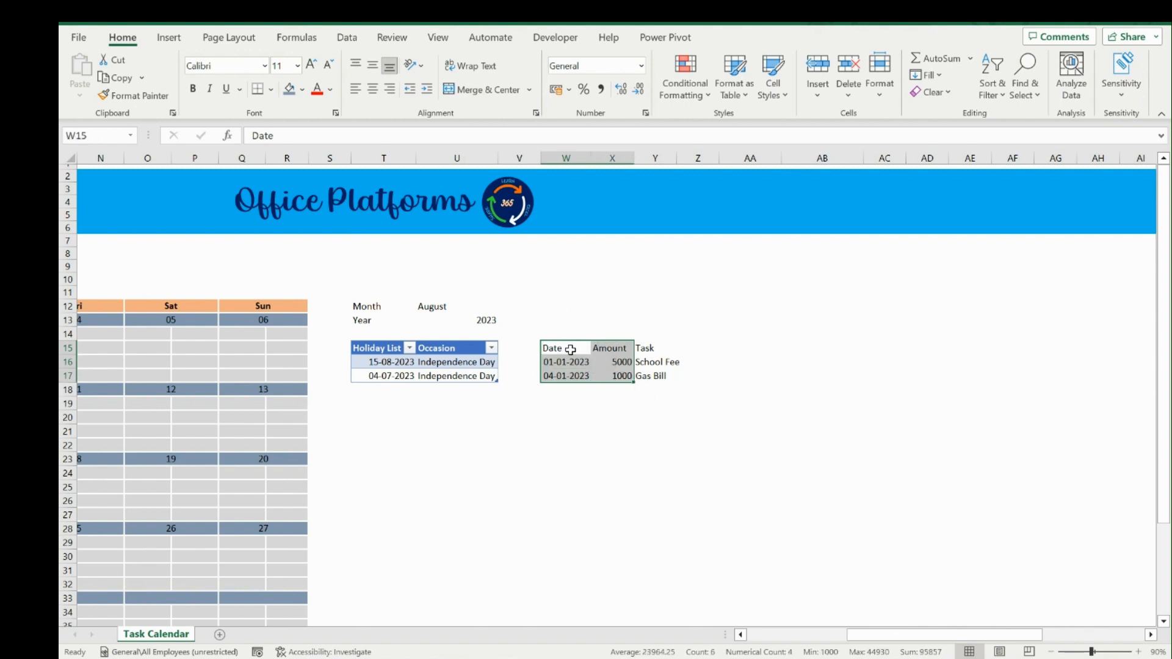
pyautogui.hotkey('shift', 'Right')
pyautogui.hotkey('ctrl', 't')
pyautogui.press('Return')
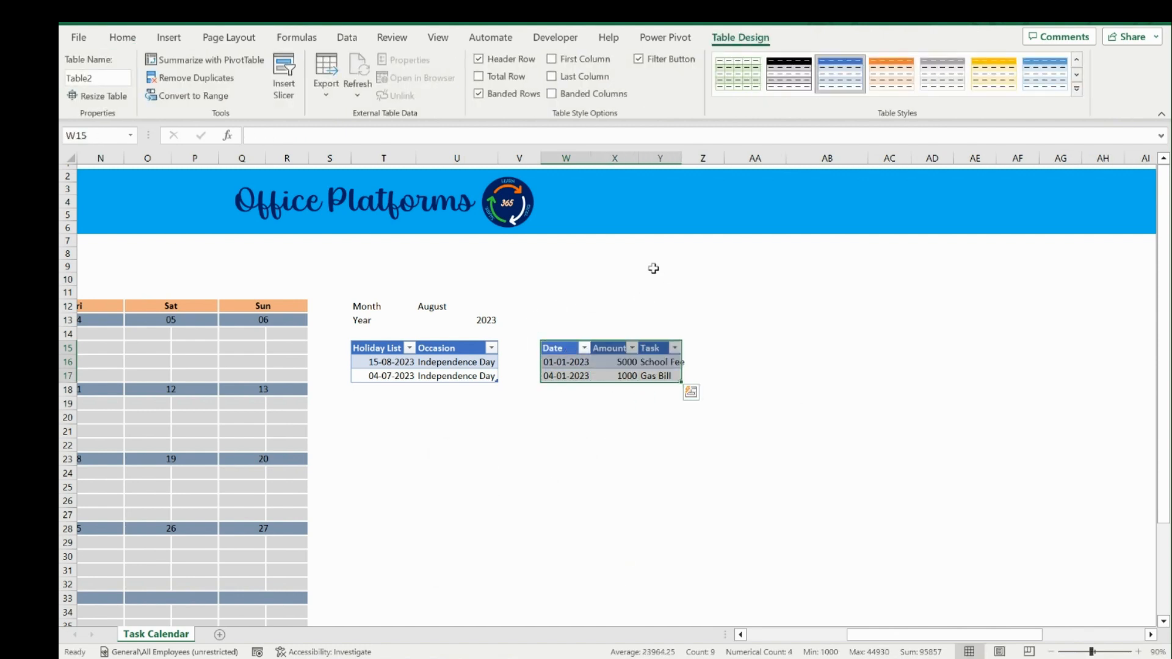
# Name the new date, amount and task table Task
pyautogui.click(108, 82)
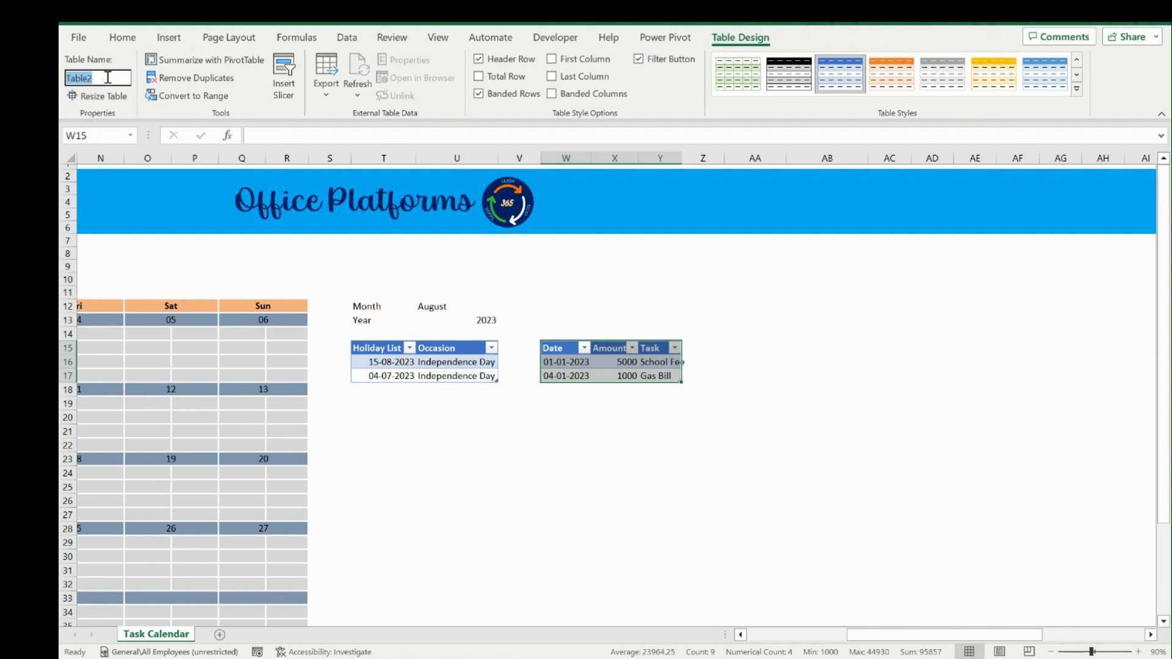
pyautogui.write('Task')
pyautogui.press('Return')
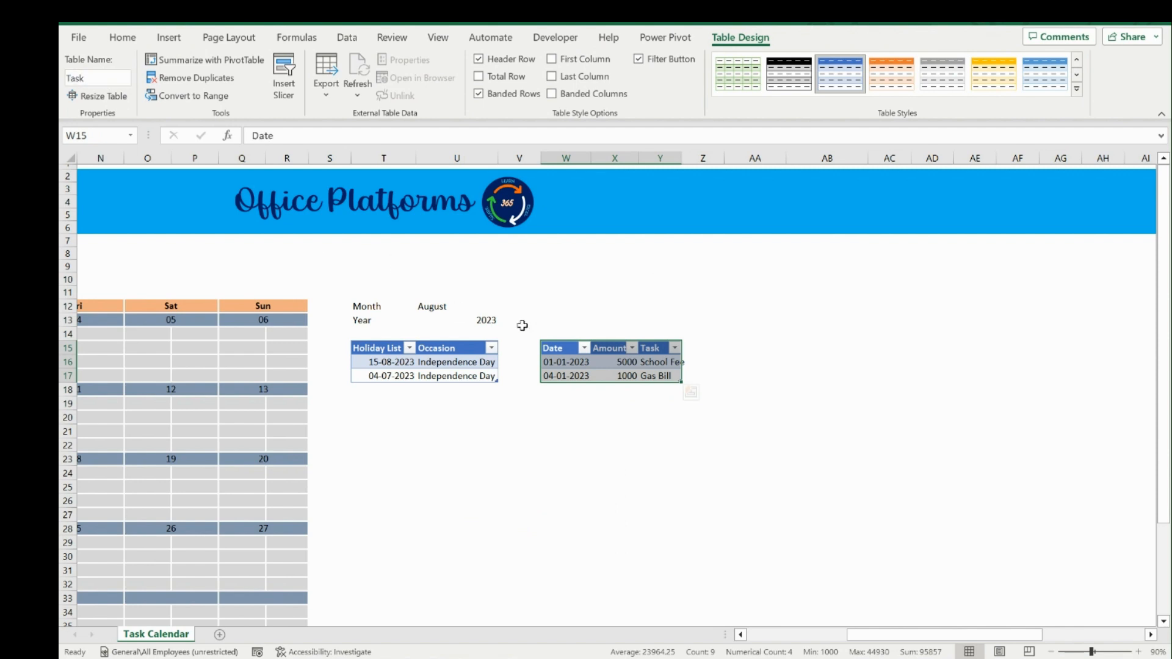
# Enter bold Amount and Task subheadings in E14:F14 under the first Monday date
pyautogui.click(559, 346)
pyautogui.hotkey('ctrl', 'Left')
pyautogui.hotkey('ctrl', 'Left')
pyautogui.hotkey('ctrl', 'Left')
pyautogui.press('Right')
pyautogui.press('Right')
pyautogui.press('Right')
pyautogui.press('Right')
pyautogui.press('Right')
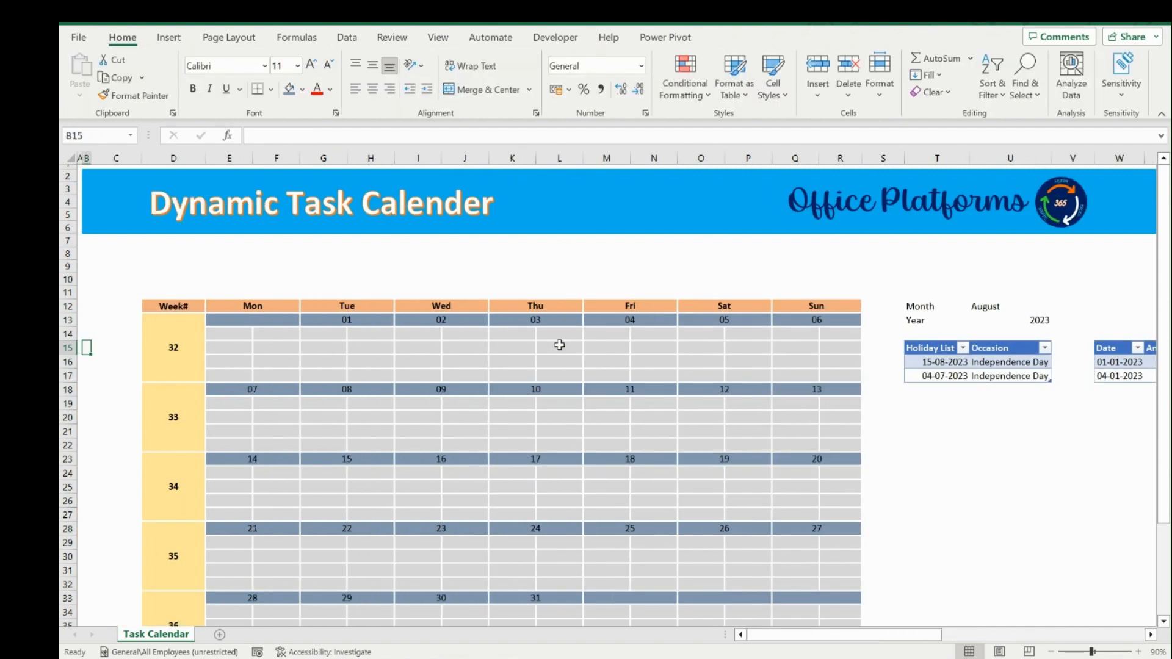
pyautogui.press('Left')
pyautogui.press('Up')
pyautogui.press('Right')
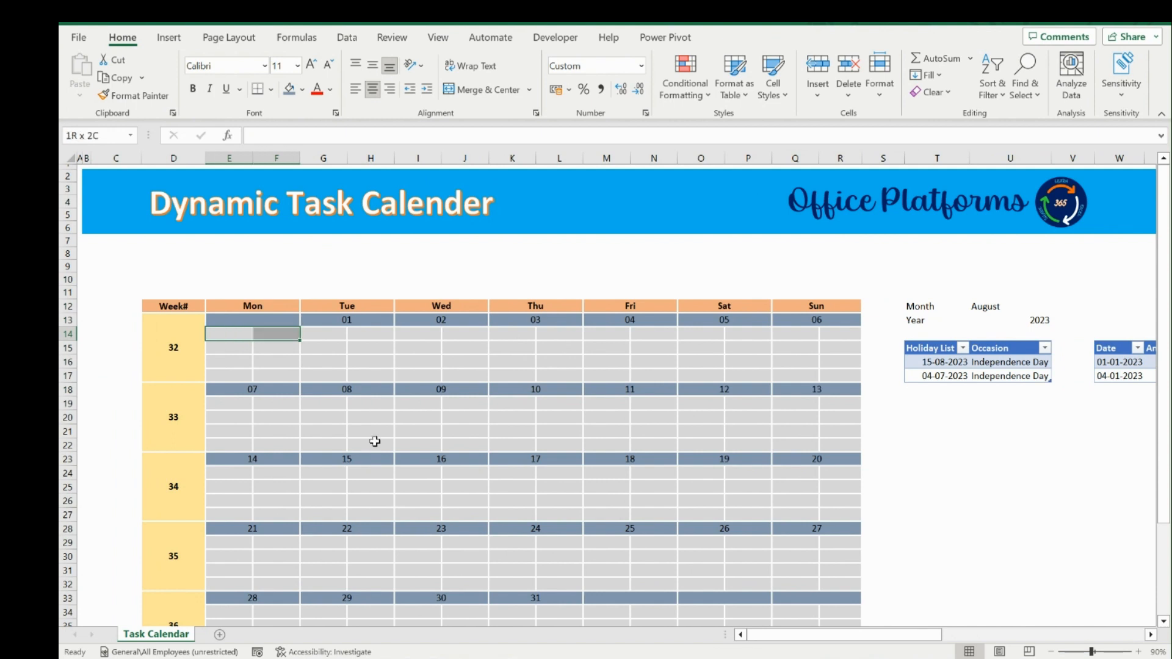
pyautogui.click(230, 333)
pyautogui.write('Amount')
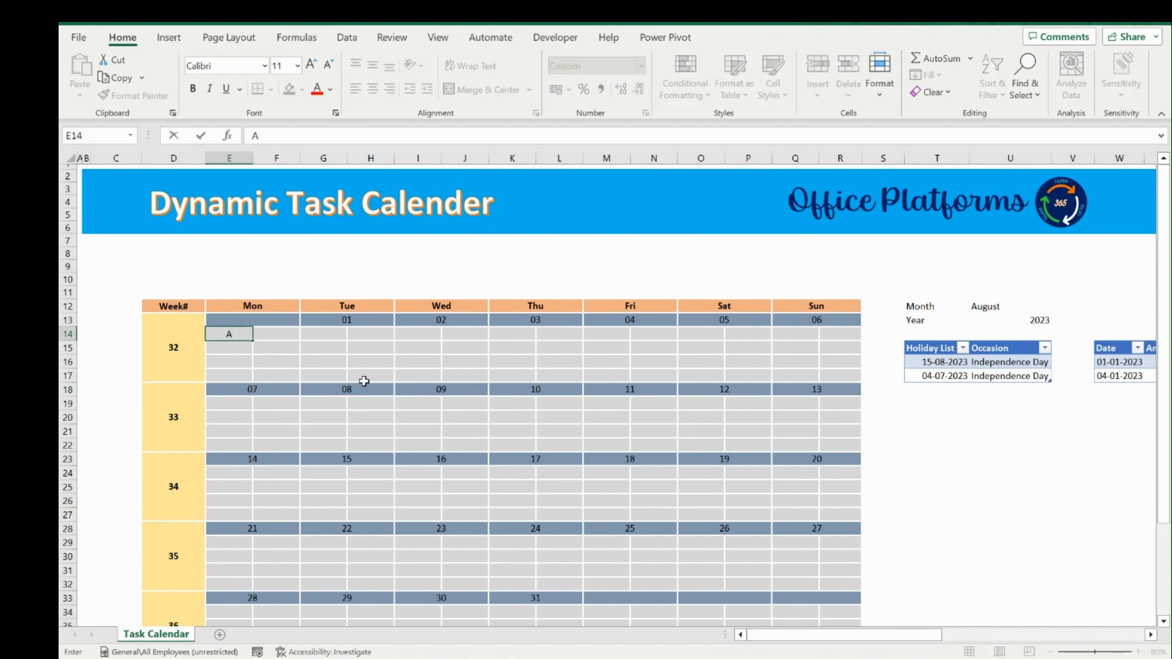
pyautogui.press('Tab')
pyautogui.write('TA')
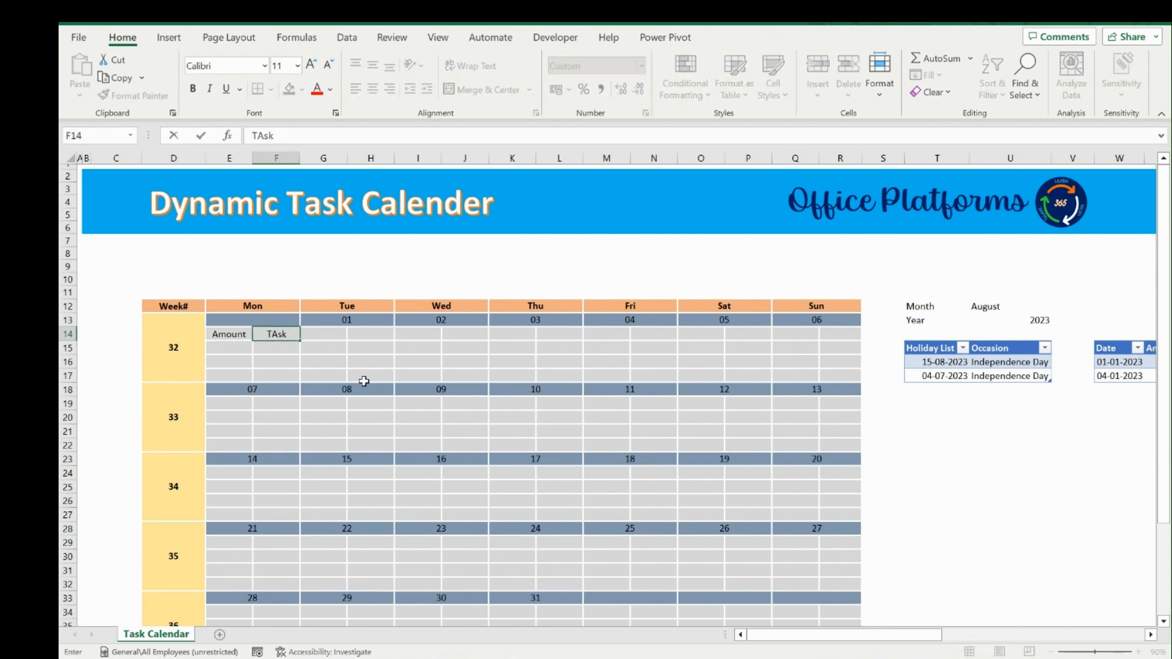
pyautogui.write('sk')
pyautogui.press('BackSpace')
pyautogui.press('BackSpace')
pyautogui.hotkey('shift', 'Tab')
pyautogui.hotkey('shift', 'Right')
pyautogui.hotkey('ctrl', 'b')
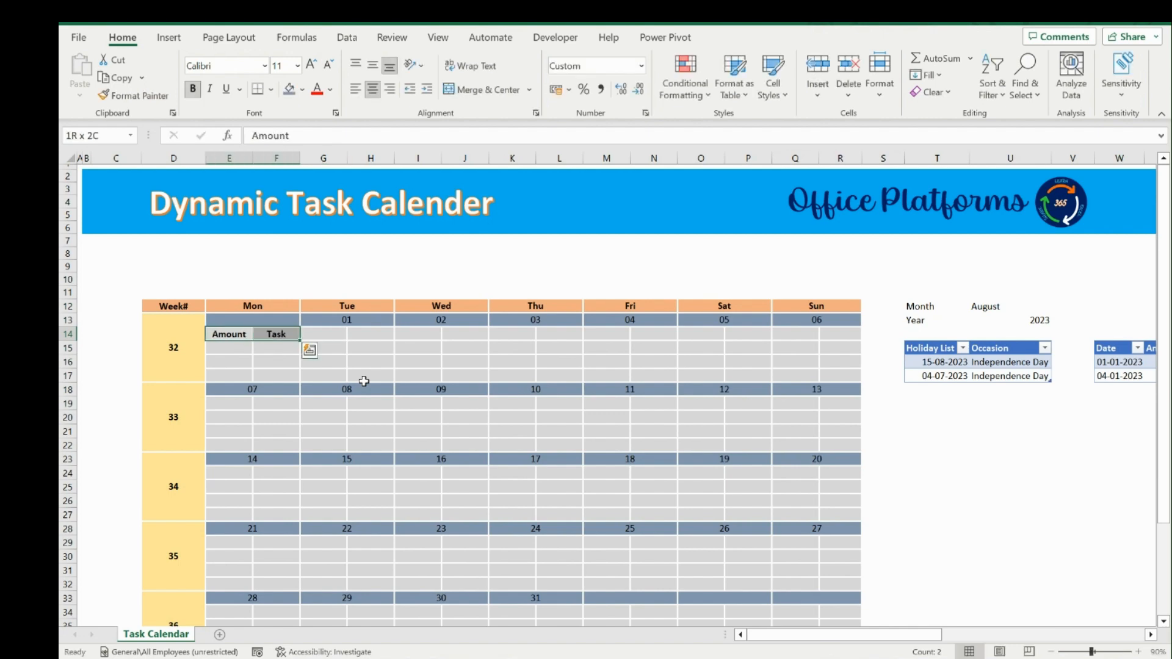
# Copy the Amount and Task subheadings from E14:F14 to the remaining days, Tuesday to Sunday, in row 14
pyautogui.hotkey('ctrl', 'c')
pyautogui.press('Right')
pyautogui.press('Right')
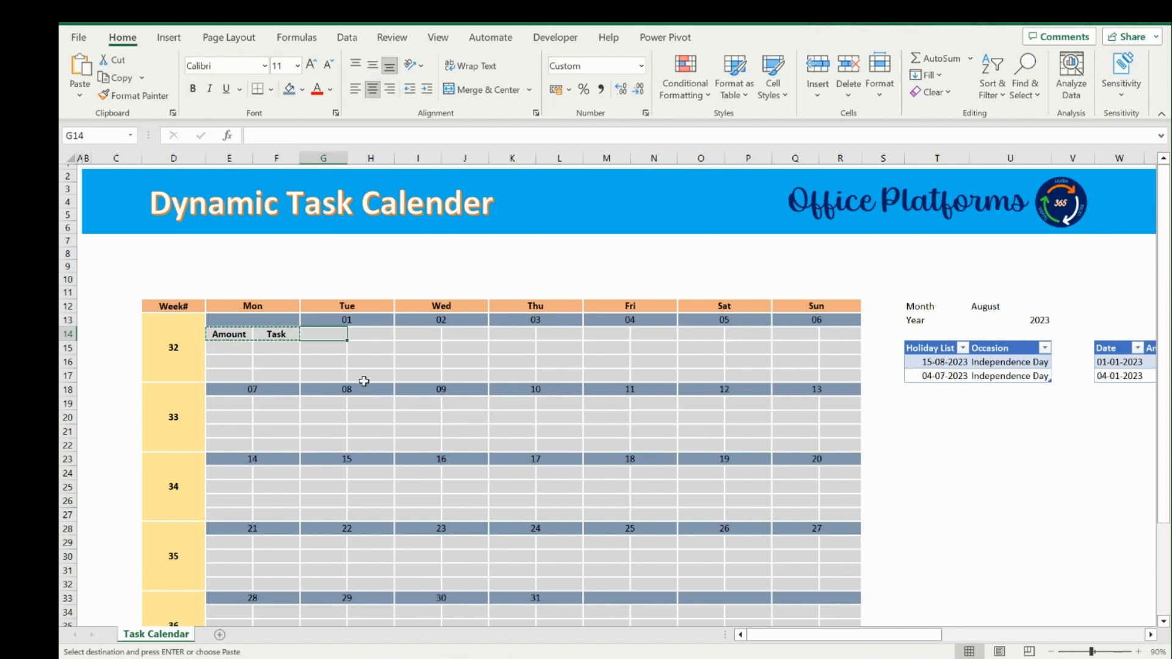
pyautogui.hotkey('ctrl', 'v')
pyautogui.press('Right')
pyautogui.press('Right')
pyautogui.hotkey('ctrl', 'v')
pyautogui.press('Right')
pyautogui.press('Right')
pyautogui.hotkey('ctrl', 'v')
pyautogui.press('Right')
pyautogui.press('Right')
pyautogui.hotkey('ctrl', 'v')
pyautogui.press('Right')
pyautogui.press('Right')
pyautogui.hotkey('ctrl', 'v')
pyautogui.press('Right')
pyautogui.press('Right')
pyautogui.hotkey('ctrl', 'v')
# Paste the Amount and Task subheadings under all seven days of week 33 in row 19
pyautogui.click(241, 405)
pyautogui.hotkey('ctrl', 'v')
pyautogui.press('Right')
pyautogui.press('Right')
pyautogui.hotkey('ctrl', 'v')
pyautogui.press('Right')
pyautogui.press('Right')
pyautogui.hotkey('ctrl', 'v')
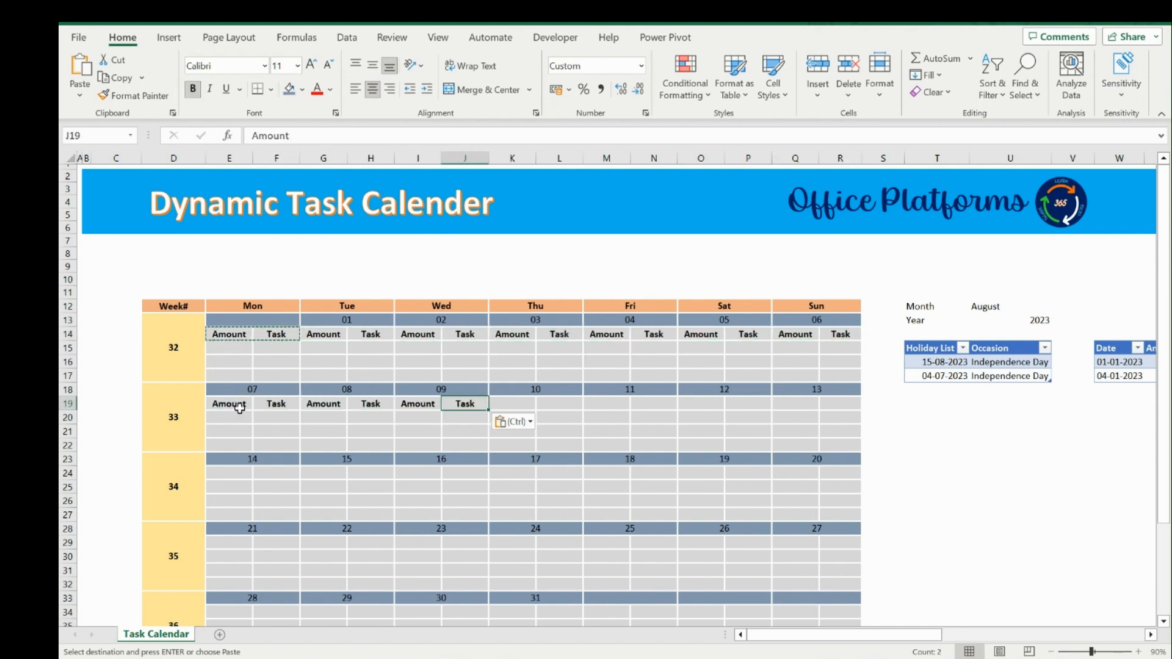
pyautogui.press('Right')
pyautogui.press('Right')
pyautogui.hotkey('ctrl', 'v')
pyautogui.press('Right')
pyautogui.press('Right')
pyautogui.hotkey('ctrl', 'v')
pyautogui.press('Right')
pyautogui.press('Right')
pyautogui.hotkey('ctrl', 'v')
pyautogui.press('Right')
pyautogui.press('Right')
pyautogui.hotkey('ctrl', 'v')
# Paste the Amount and Task subheadings under all seven days of week 34 in row 24
pyautogui.click(230, 473)
pyautogui.hotkey('ctrl', 'v')
pyautogui.press('Right')
pyautogui.press('Right')
pyautogui.hotkey('ctrl', 'v')
pyautogui.press('Right')
pyautogui.press('Right')
pyautogui.hotkey('ctrl', 'v')
pyautogui.press('Right')
pyautogui.press('Right')
pyautogui.hotkey('ctrl', 'v')
pyautogui.press('Right')
pyautogui.press('Right')
pyautogui.hotkey('ctrl', 'v')
pyautogui.press('Right')
pyautogui.press('Right')
pyautogui.hotkey('ctrl', 'v')
pyautogui.press('Right')
pyautogui.press('Right')
pyautogui.hotkey('ctrl', 'v')
# Copy the Amount and Task subheadings from E24:F24 under all seven days of week 35 in row 29
pyautogui.click(215, 544)
pyautogui.scroll(-5, 216, 545)
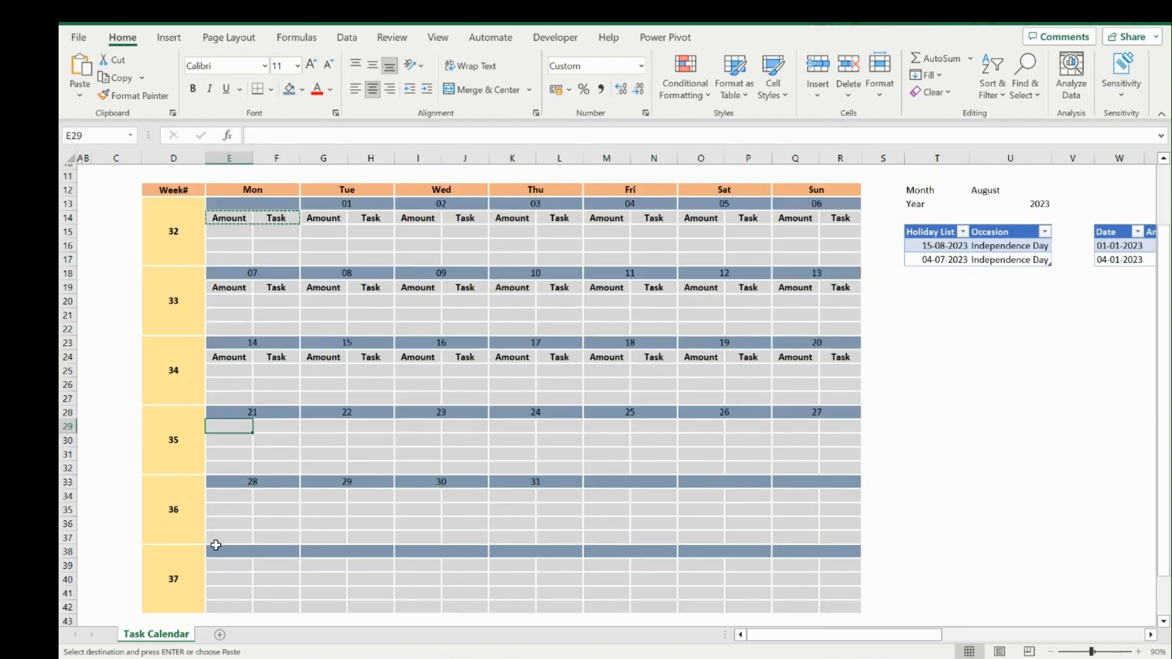
pyautogui.press('Escape')
pyautogui.press('Up')
pyautogui.press('Up')
pyautogui.press('Up')
pyautogui.press('Up')
pyautogui.press('Up')
pyautogui.hotkey('shift', 'Right')
pyautogui.hotkey('ctrl', 'c')
pyautogui.press('Down')
pyautogui.press('Down')
pyautogui.press('Down')
pyautogui.press('Down')
pyautogui.press('Down')
pyautogui.hotkey('ctrl', 'v')
pyautogui.press('Right')
pyautogui.press('Right')
pyautogui.hotkey('ctrl', 'v')
pyautogui.press('Right')
pyautogui.press('Right')
pyautogui.hotkey('ctrl', 'v')
pyautogui.press('Right')
pyautogui.press('Right')
pyautogui.hotkey('ctrl', 'v')
pyautogui.press('Right')
pyautogui.press('Right')
pyautogui.hotkey('ctrl', 'v')
pyautogui.press('Right')
pyautogui.press('Right')
pyautogui.hotkey('ctrl', 'v')
pyautogui.press('Right')
pyautogui.press('Right')
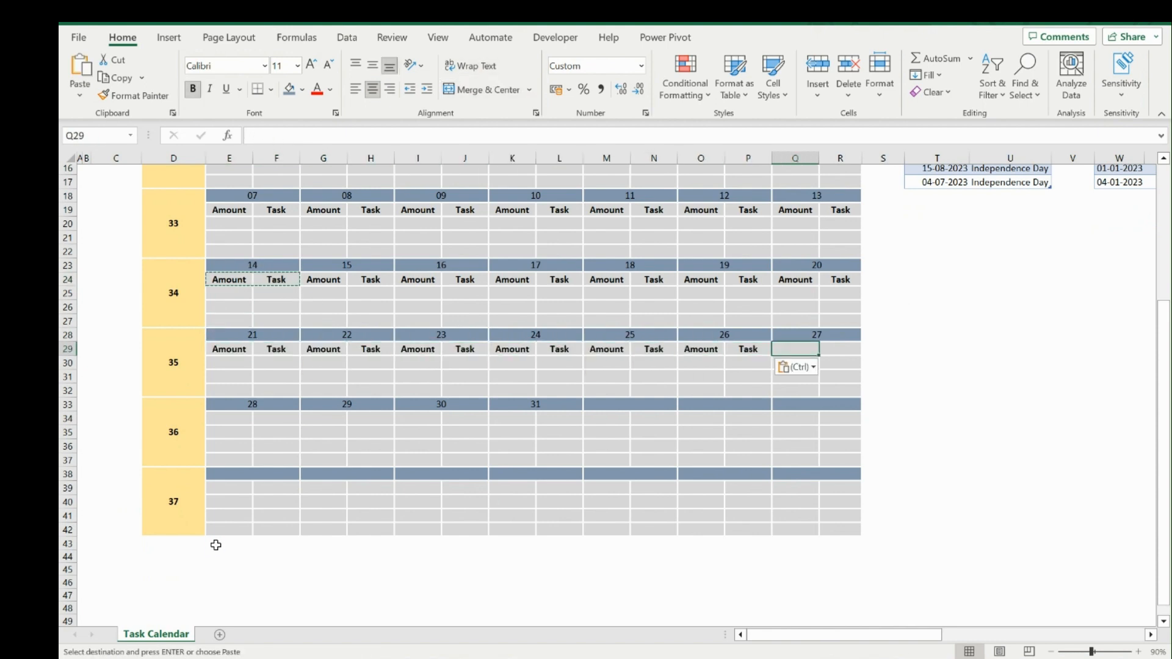
pyautogui.hotkey('ctrl', 'v')
# Paste the Amount and Task subheadings under all seven days of week 36 in row 34
pyautogui.press('Down')
pyautogui.press('Down')
pyautogui.press('Down')
pyautogui.press('Down')
pyautogui.press('Down')
pyautogui.hotkey('ctrl', 'v')
pyautogui.press('Left')
pyautogui.press('Left')
pyautogui.hotkey('ctrl', 'v')
pyautogui.press('Left')
pyautogui.press('Left')
pyautogui.hotkey('ctrl', 'v')
pyautogui.press('Left')
pyautogui.press('Left')
pyautogui.hotkey('ctrl', 'v')
pyautogui.press('Left')
pyautogui.press('Left')
pyautogui.hotkey('ctrl', 'v')
pyautogui.press('Left')
pyautogui.press('Left')
pyautogui.hotkey('ctrl', 'v')
# Paste the Amount and Task subheadings under all seven days of week 37 in row 39
pyautogui.press('Down')
pyautogui.press('Down')
pyautogui.press('Down')
pyautogui.press('Down')
pyautogui.press('Down')
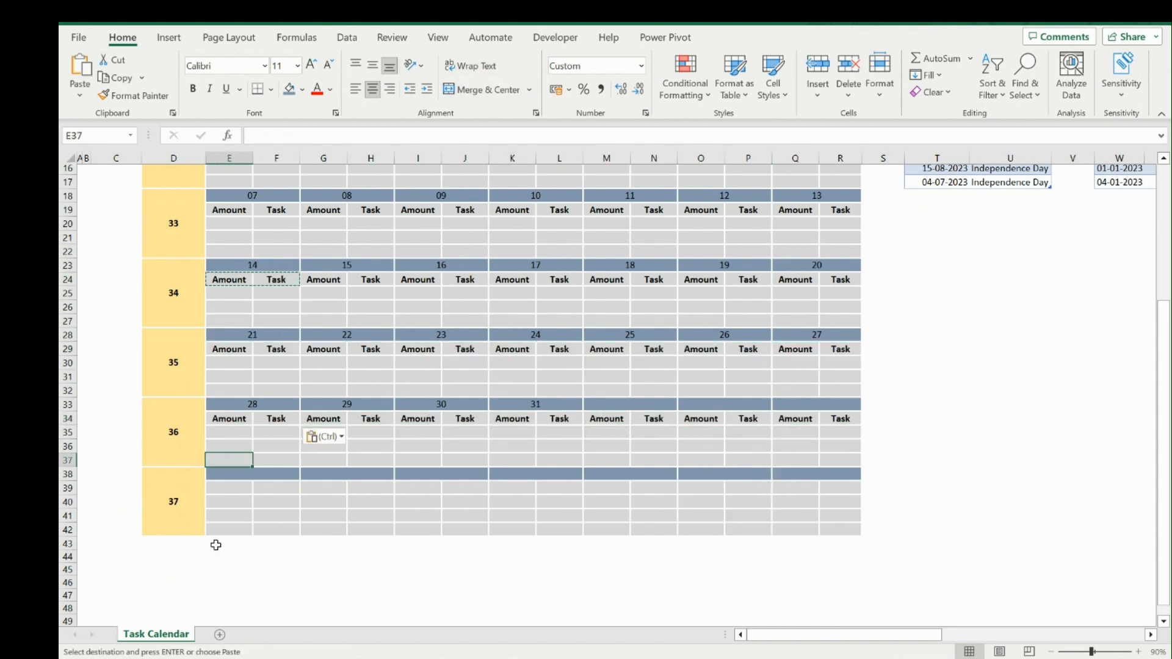
pyautogui.hotkey('ctrl', 'v')
pyautogui.press('Right')
pyautogui.press('Right')
pyautogui.hotkey('ctrl', 'v')
pyautogui.press('Right')
pyautogui.press('Right')
pyautogui.hotkey('ctrl', 'v')
pyautogui.press('Right')
pyautogui.press('Right')
pyautogui.hotkey('ctrl', 'v')
pyautogui.press('Right')
pyautogui.press('Right')
pyautogui.hotkey('ctrl', 'v')
pyautogui.press('Right')
pyautogui.press('Right')
pyautogui.hotkey('ctrl', 'v')
pyautogui.press('Right')
pyautogui.press('Right')
pyautogui.hotkey('ctrl', 'v')
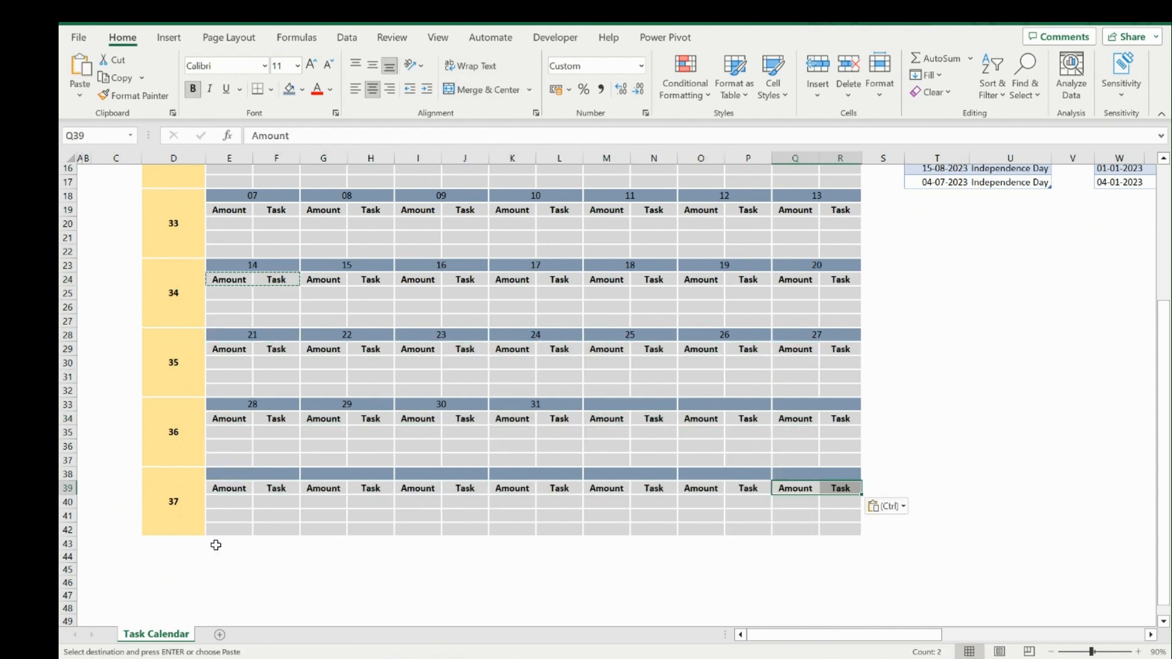
pyautogui.press('Escape')
# Change the calendar's month in U12 to January
pyautogui.scroll(4, 62, 500)
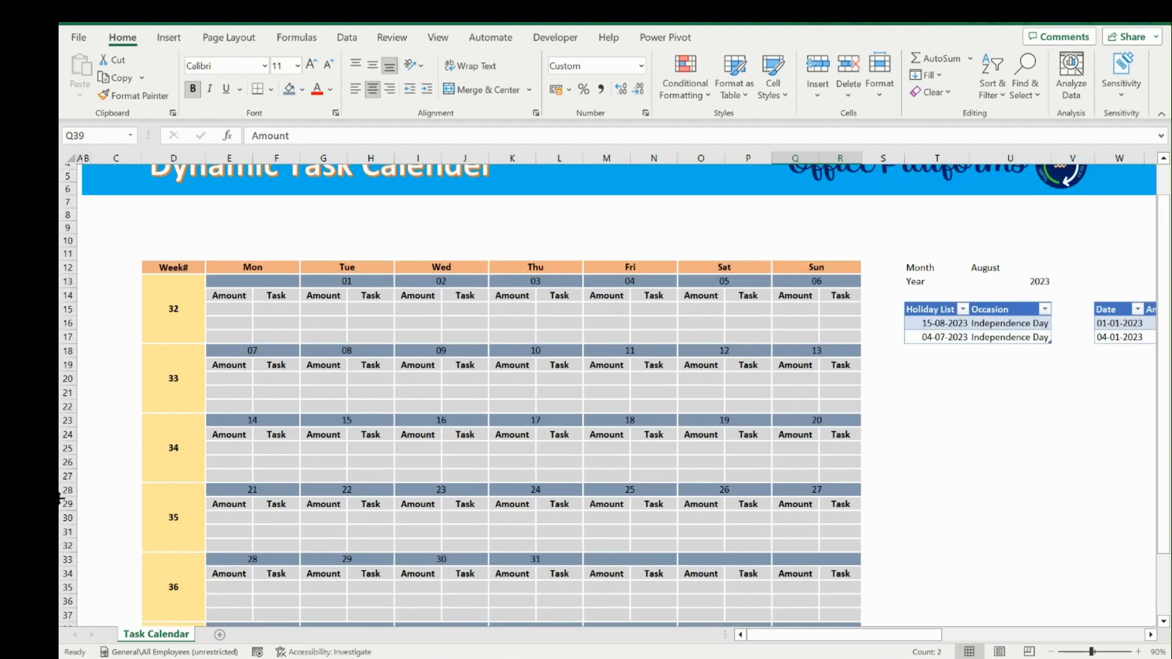
pyautogui.click(1128, 324)
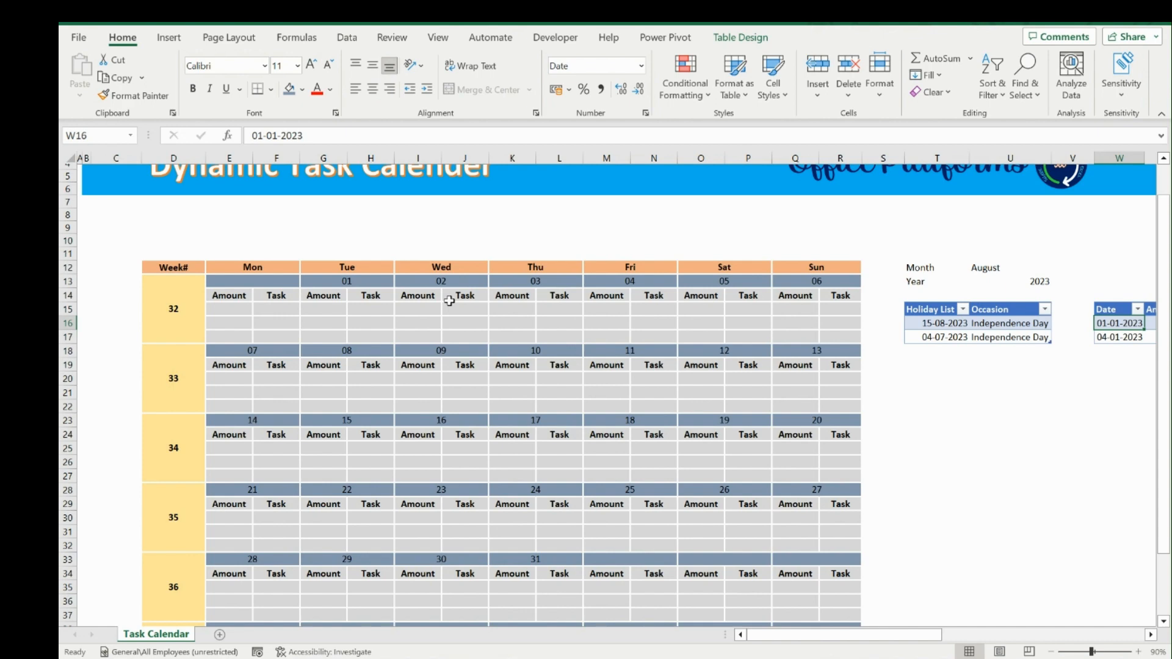
pyautogui.click(236, 313)
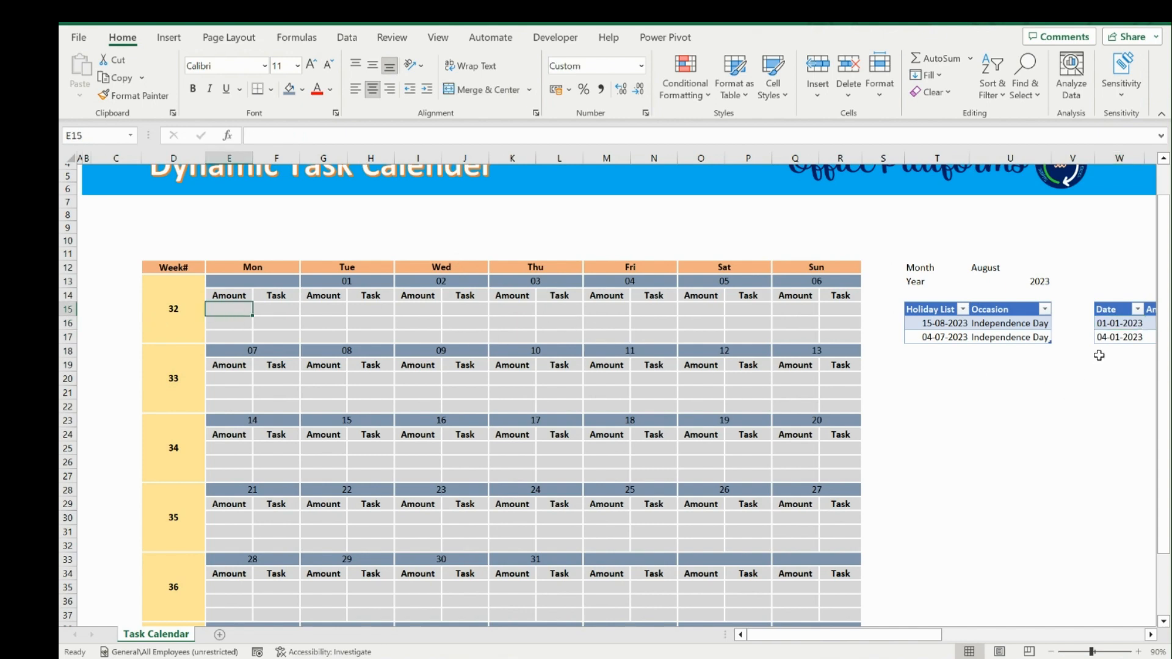
pyautogui.click(1004, 269)
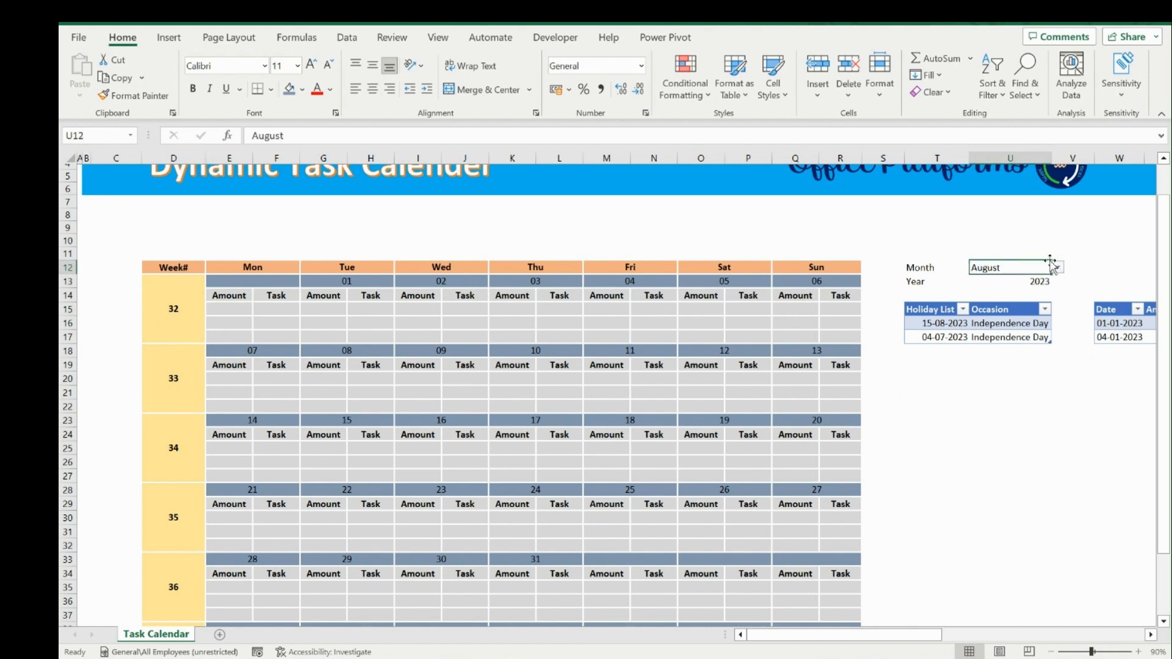
pyautogui.click(1058, 268)
pyautogui.click(1022, 282)
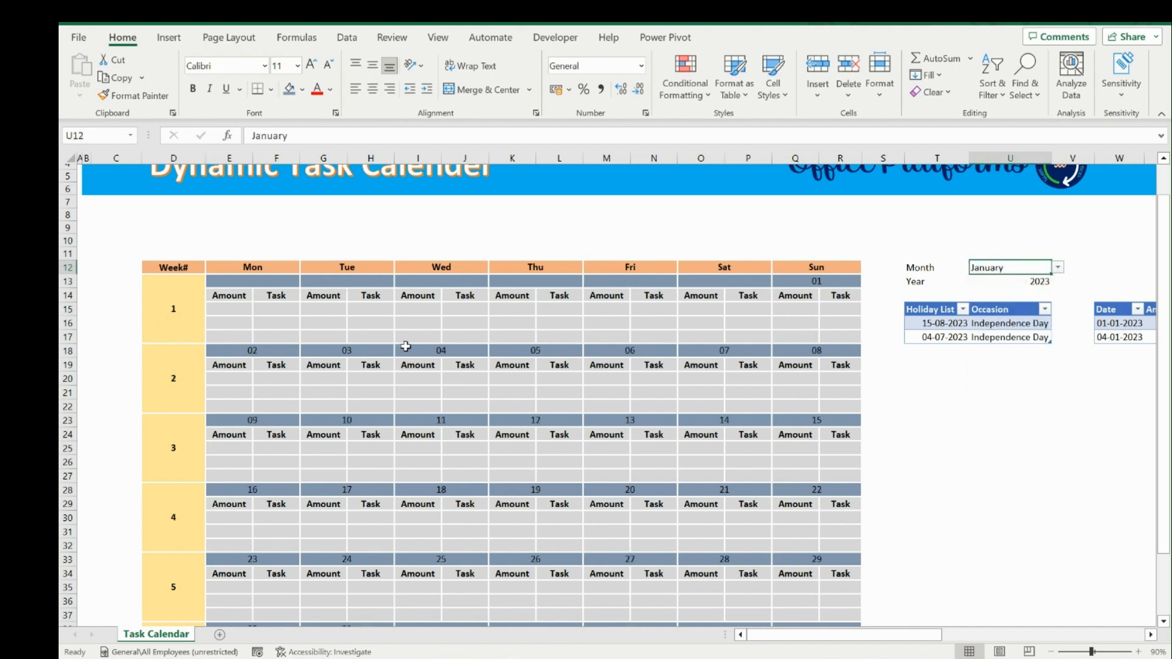
# Start a FILTER formula in Q15, under the first Sunday's Amount subheading, with the entire Task table as its array
pyautogui.click(793, 309)
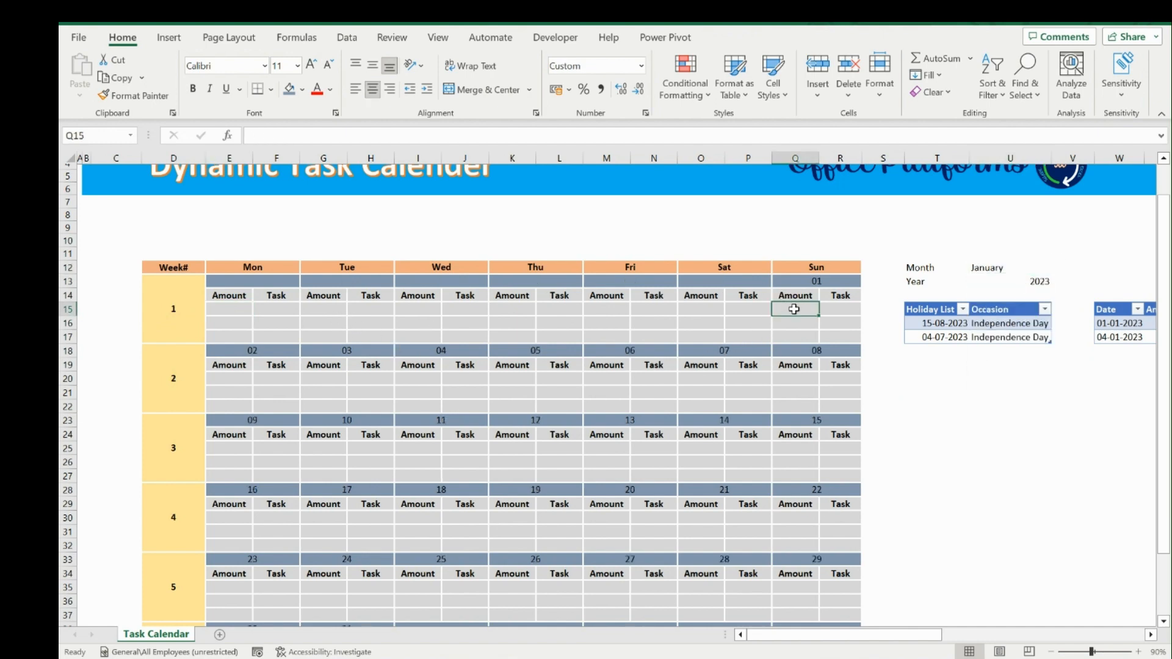
pyautogui.write('=FILTER(')
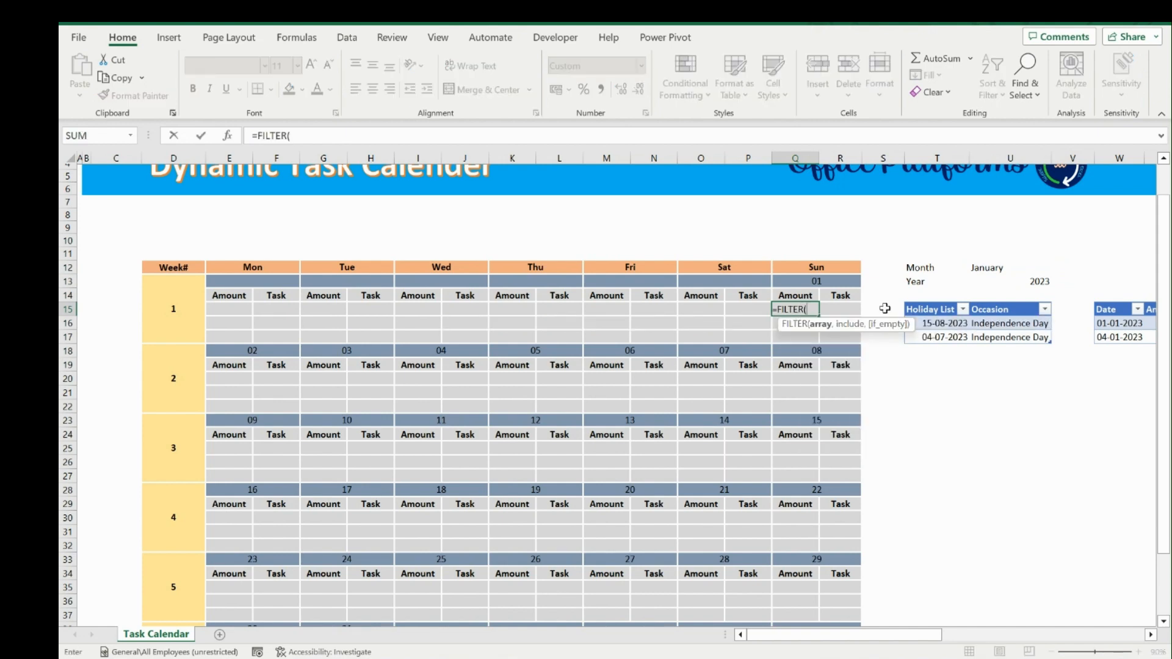
pyautogui.click(1112, 310)
pyautogui.hotkey('ctrl', 'shift', 'Right')
pyautogui.hotkey('ctrl', 'shift', 'Down')
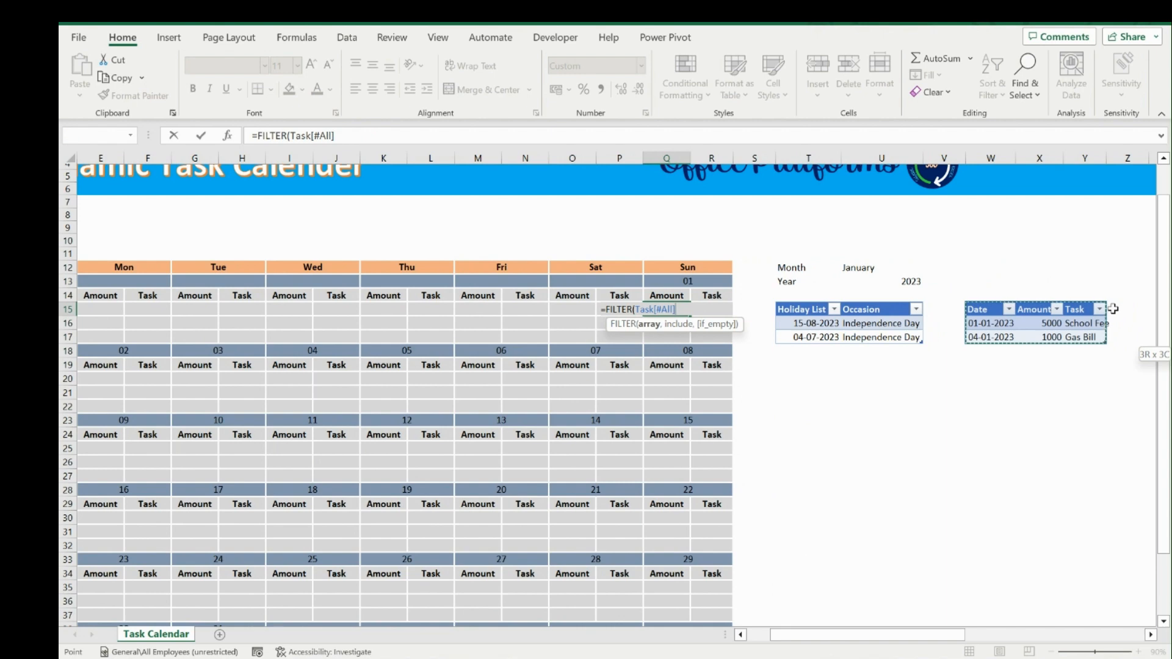
pyautogui.write(',')
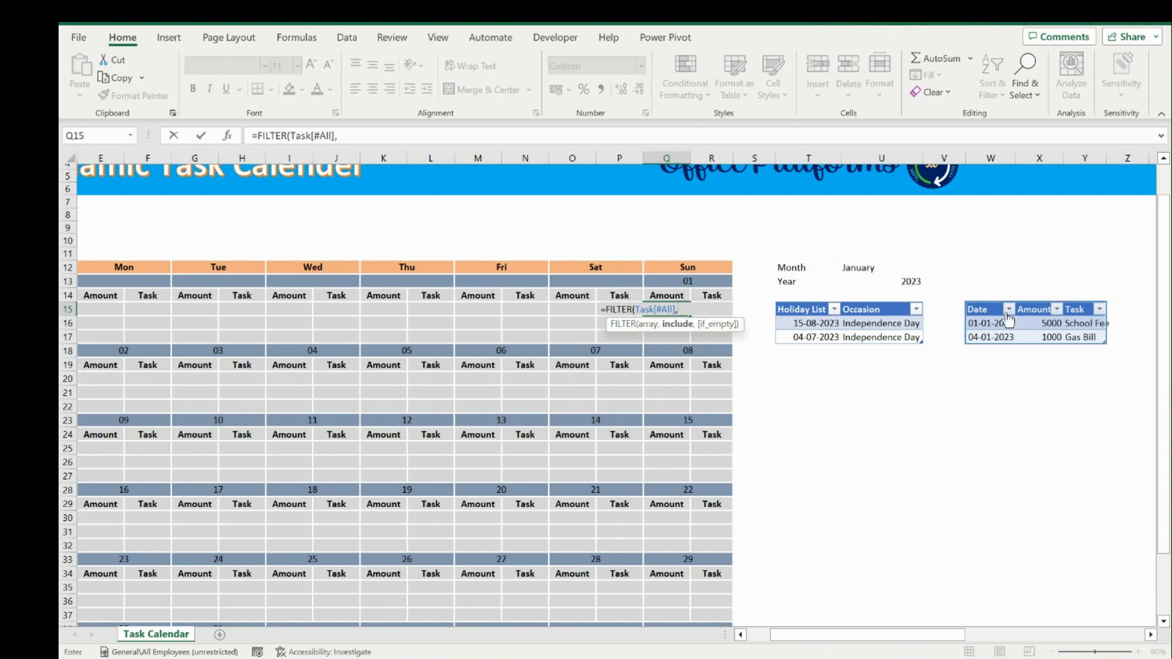
# Complete the Q15 FILTER formula with the condition that the Task table's Date column equals the Sunday date in Q13
pyautogui.click(1001, 154)
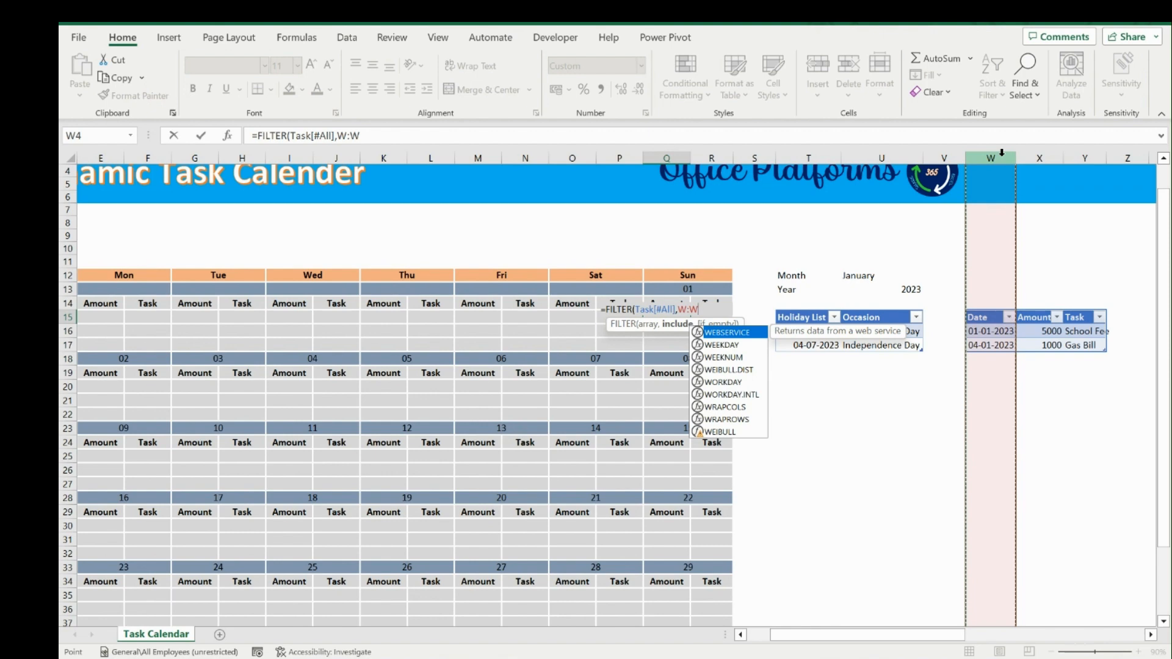
pyautogui.press('BackSpace')
pyautogui.press('BackSpace')
pyautogui.press('BackSpace')
pyautogui.click(994, 317)
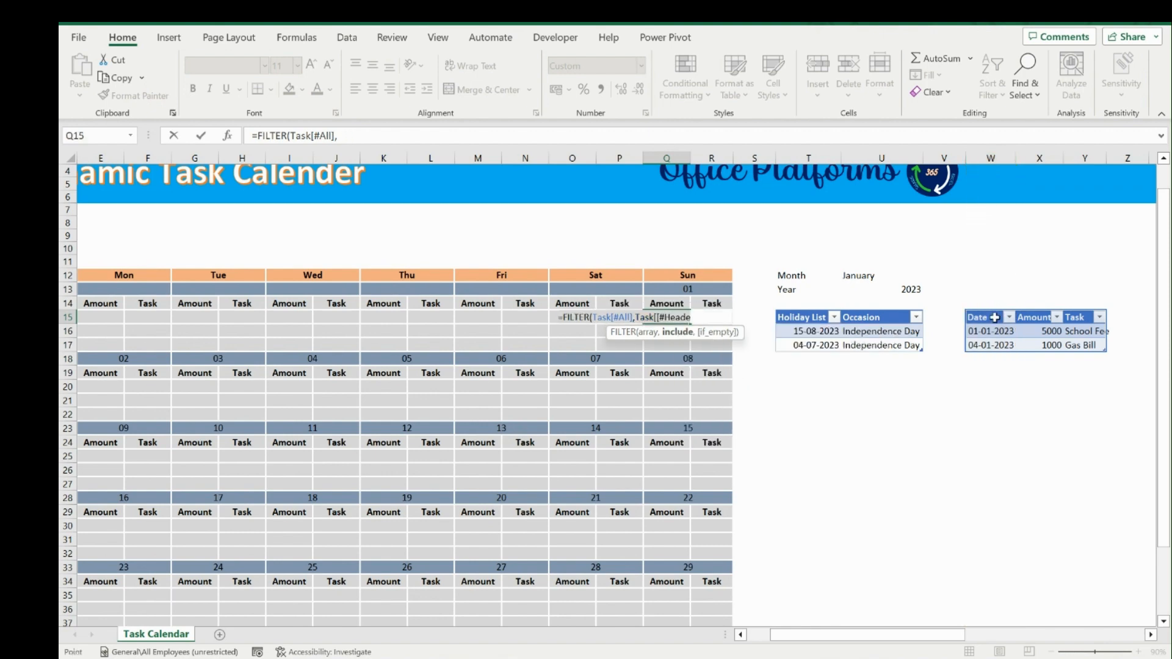
pyautogui.moveTo(994, 317); pyautogui.dragTo(994, 344)
pyautogui.write('=')
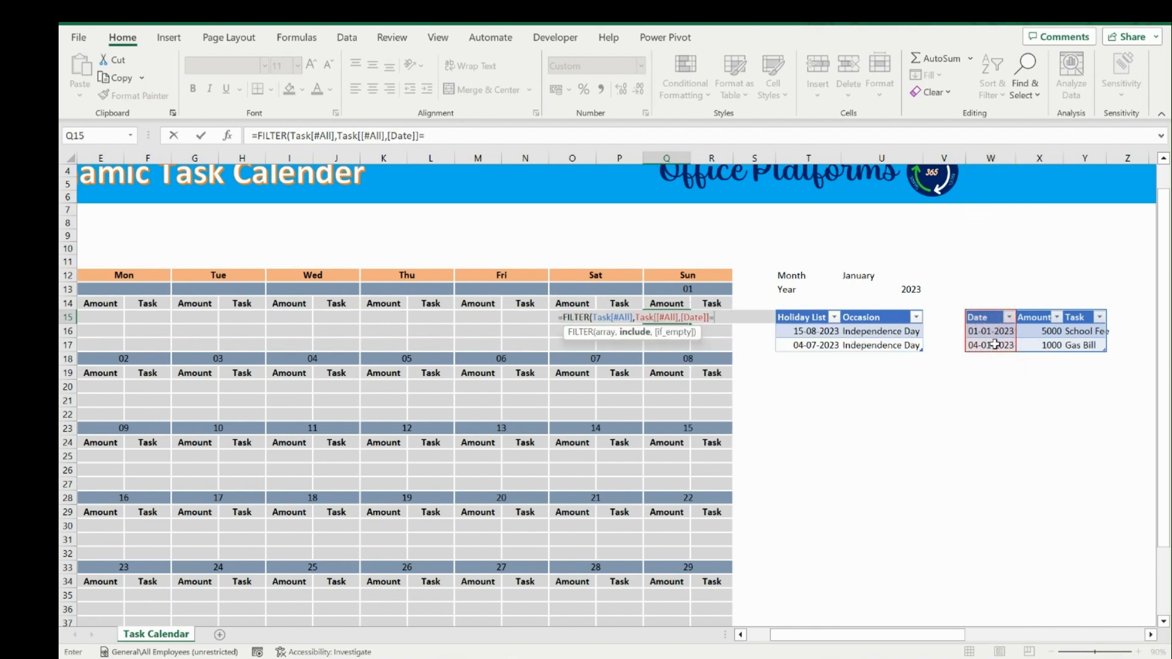
pyautogui.click(689, 290)
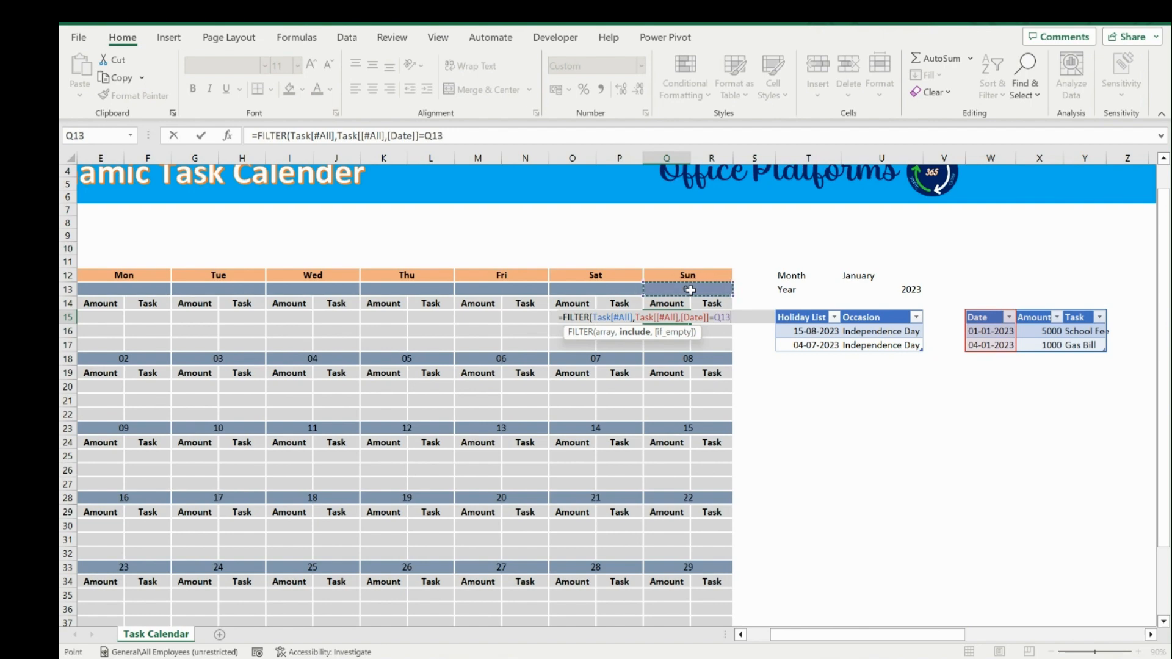
pyautogui.write(')')
pyautogui.hotkey('ctrl', 'Return')
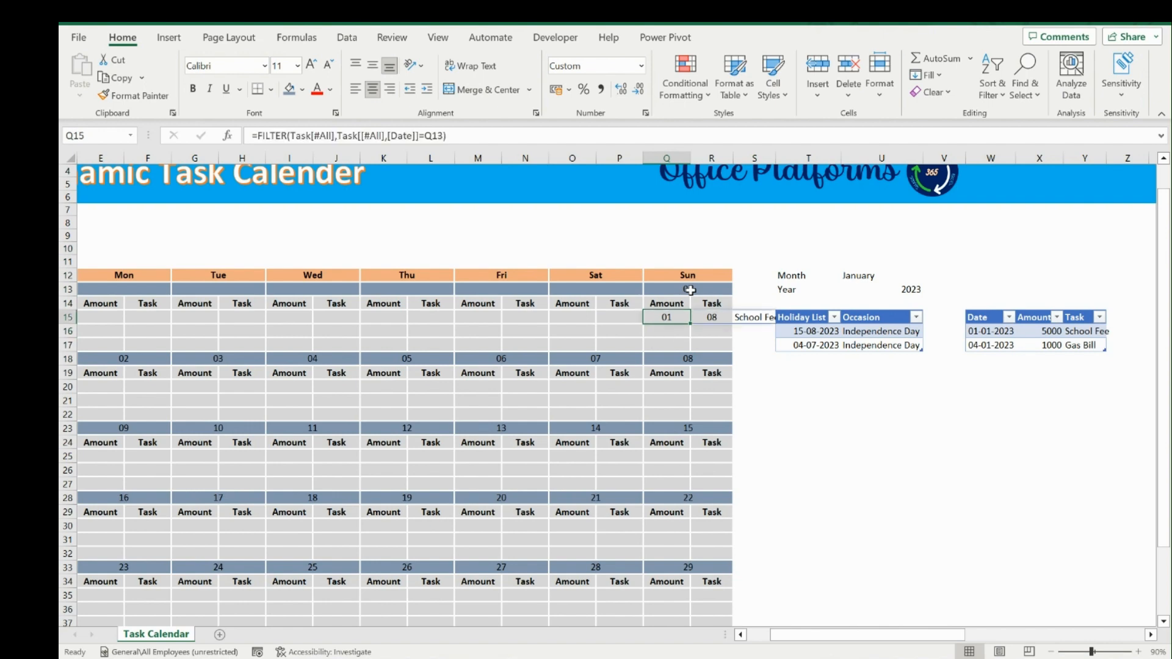
pyautogui.click(720, 317)
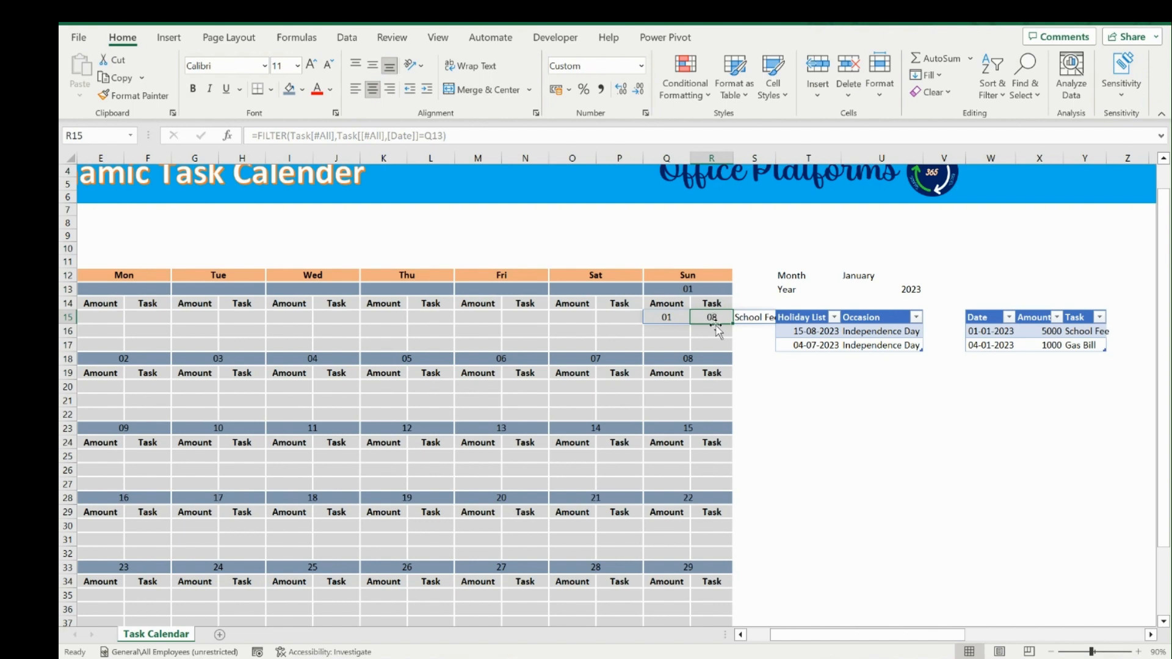
pyautogui.click(1069, 330)
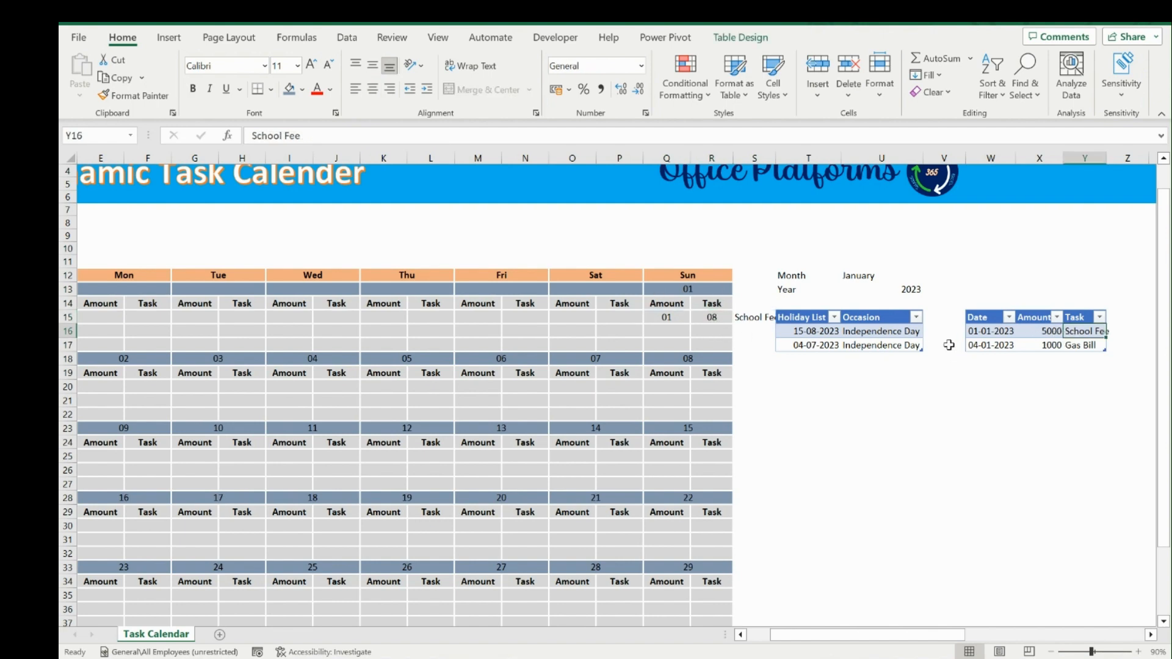
pyautogui.click(667, 319)
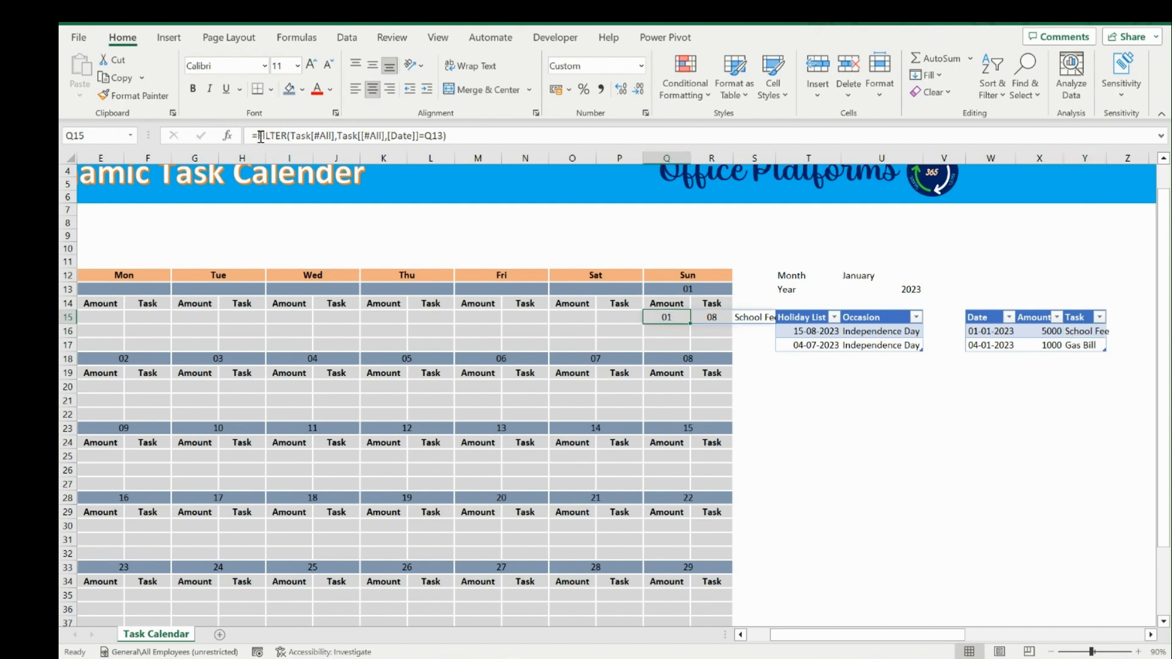
pyautogui.click(263, 135)
pyautogui.hotkey('ctrl', 'Return')
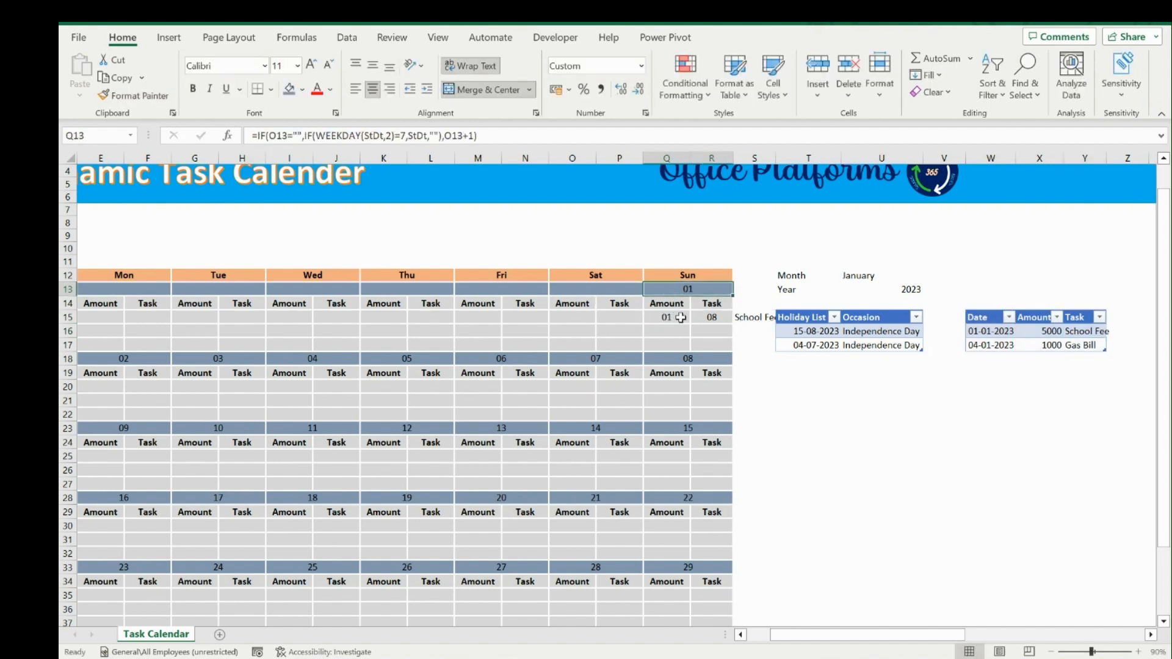
pyautogui.click(258, 134)
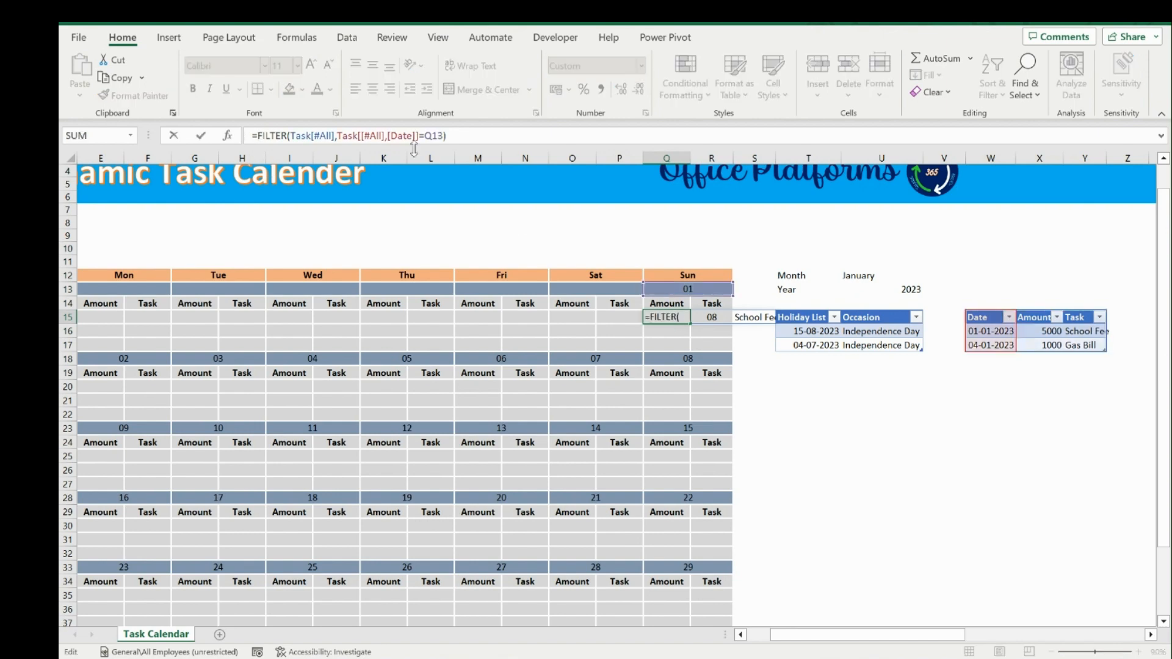
pyautogui.write('CHOOSECOLS(')
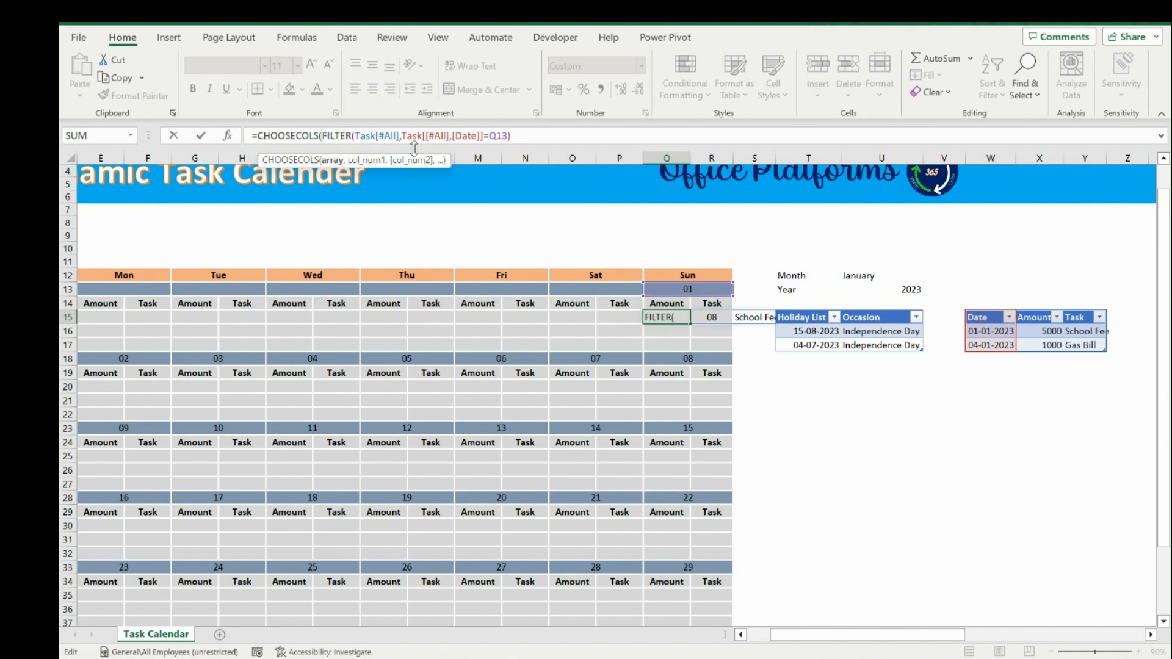
pyautogui.click(528, 134)
pyautogui.press('Escape')
# Enter the example date 01/01/2023 in cell T21 below the holiday list
pyautogui.click(814, 401)
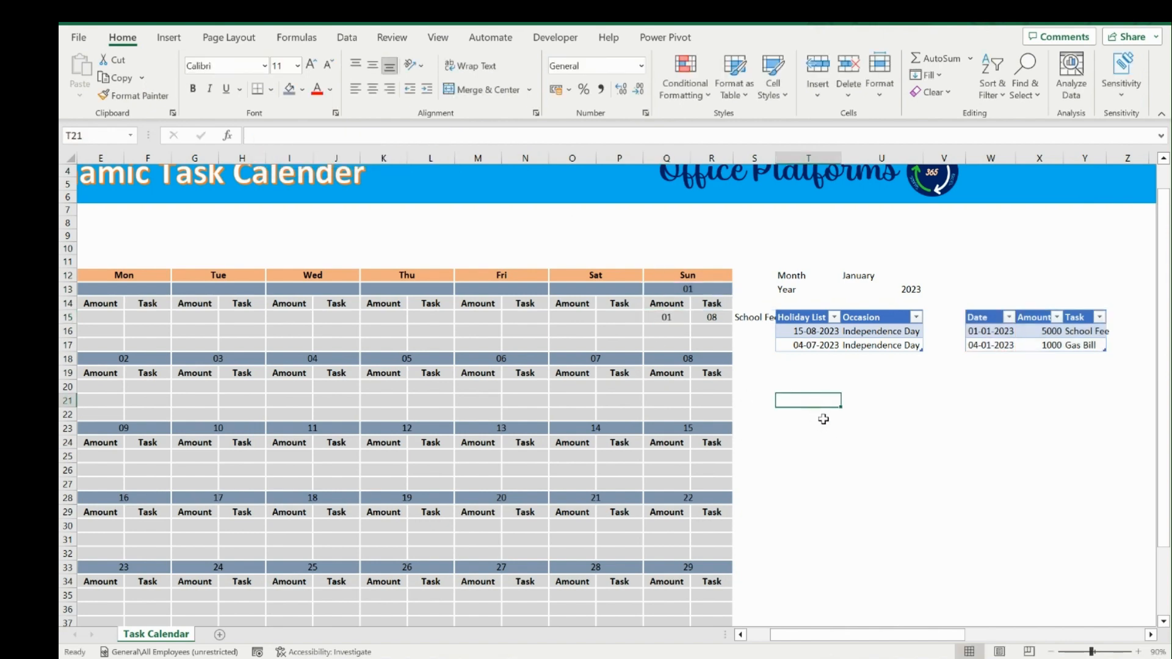
pyautogui.write('01')
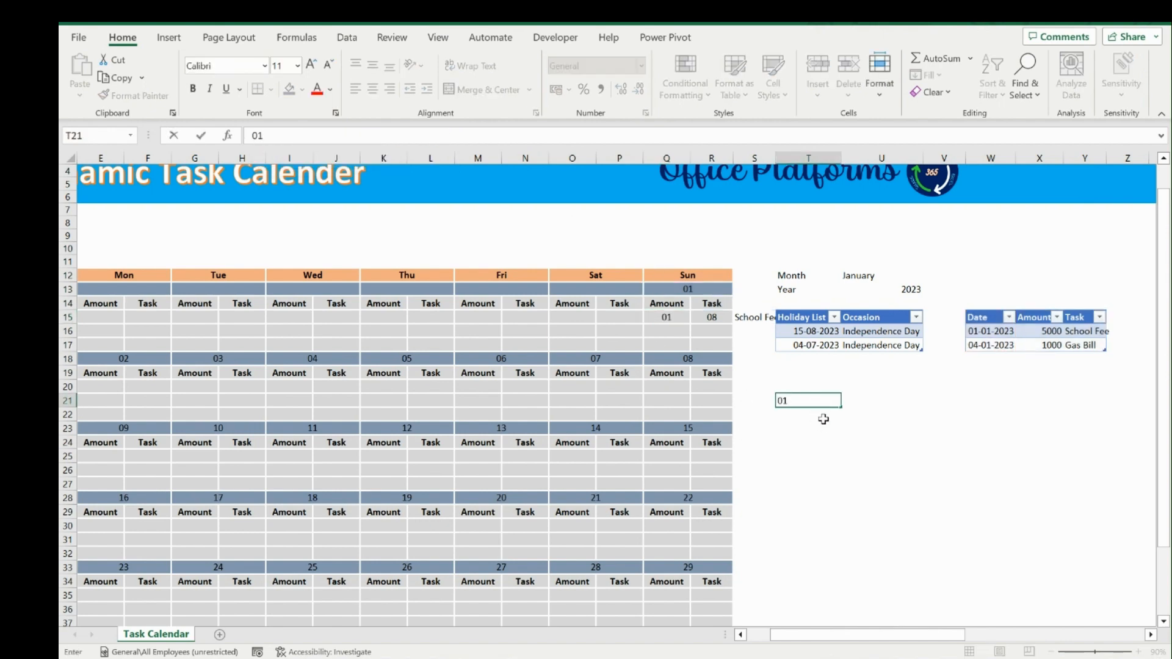
pyautogui.write('/01/2023')
pyautogui.press('Return')
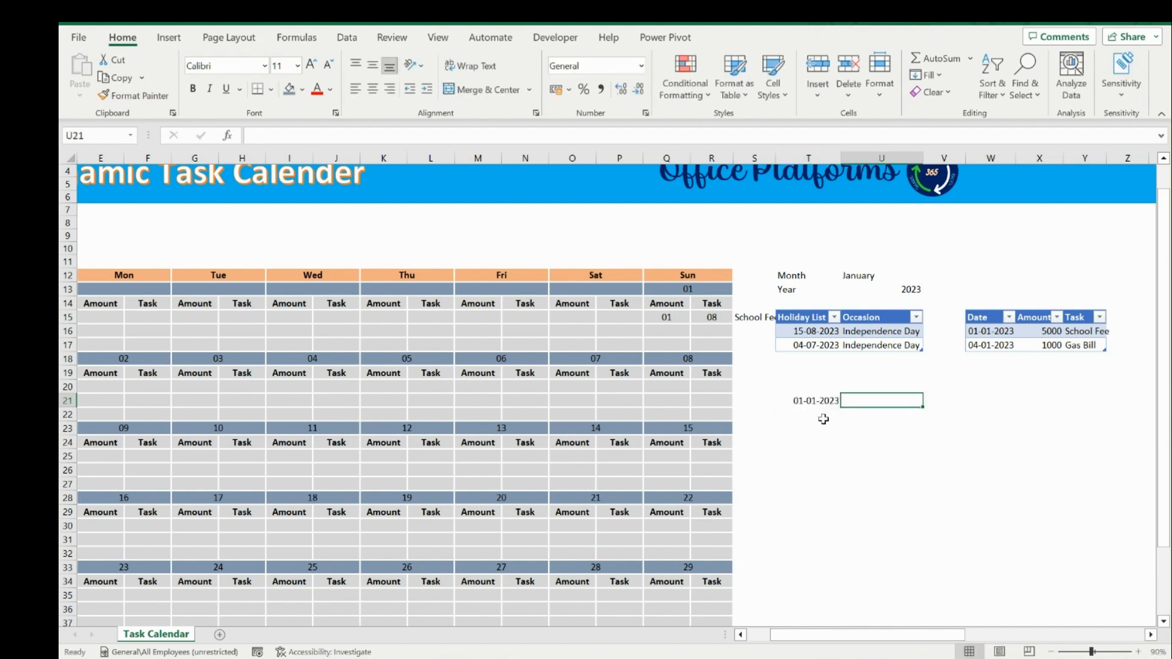
# Copy the Task table's Date, Amount and Task headers to the row starting at T23
pyautogui.press('Down')
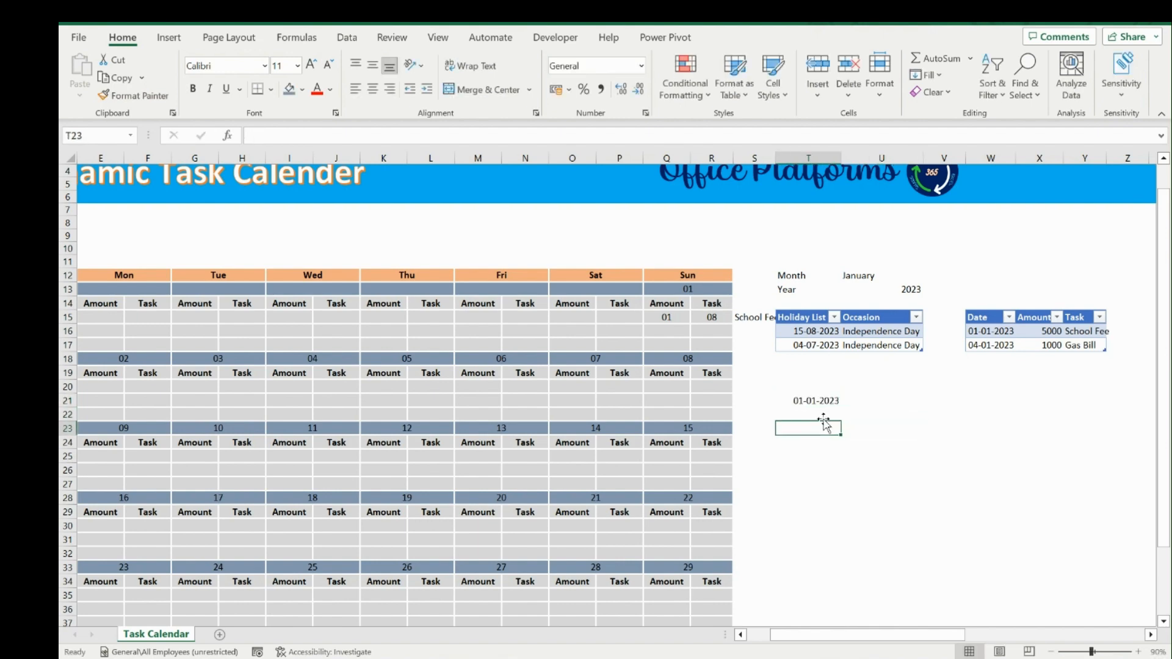
pyautogui.click(965, 317)
pyautogui.hotkey('ctrl', 'c')
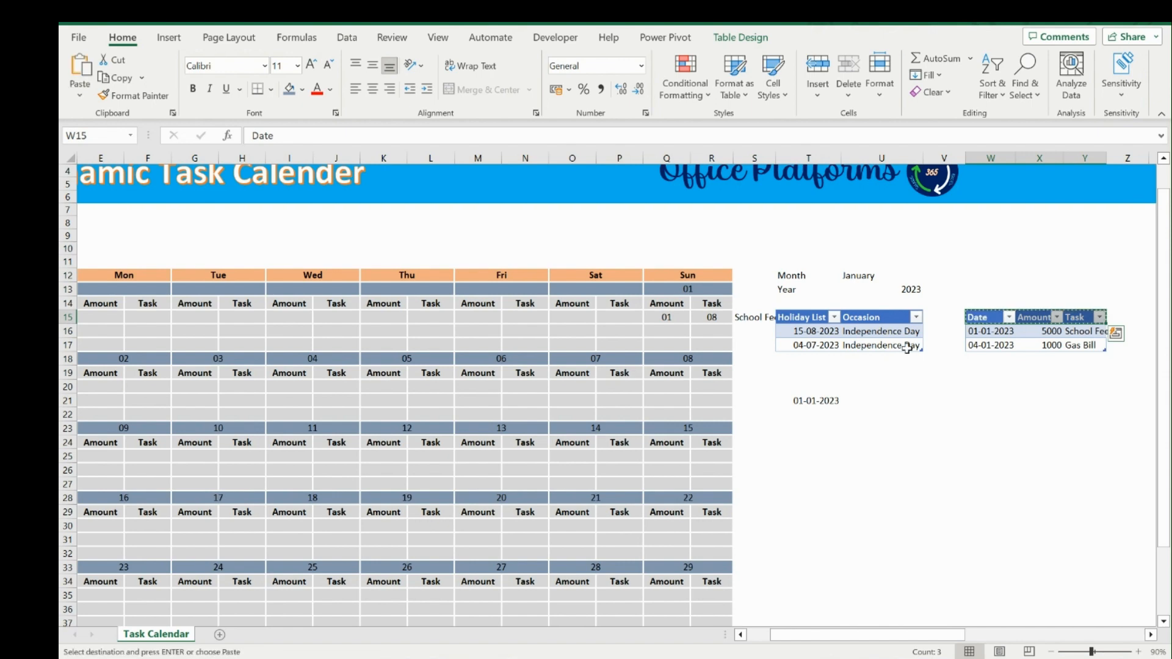
pyautogui.click(902, 398)
pyautogui.click(804, 425)
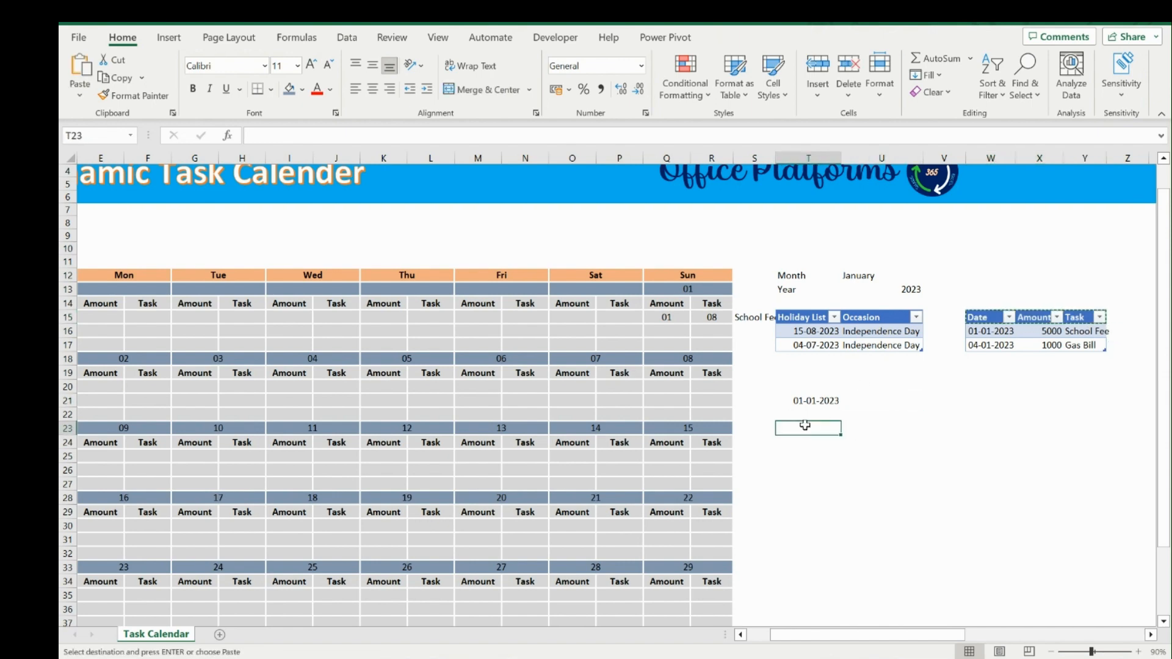
pyautogui.hotkey('ctrl', 'v')
# Enter a FILTER formula in T24 that returns the entire Task table where its Date column equals the date in T21
pyautogui.click(819, 441)
pyautogui.write('=fil')
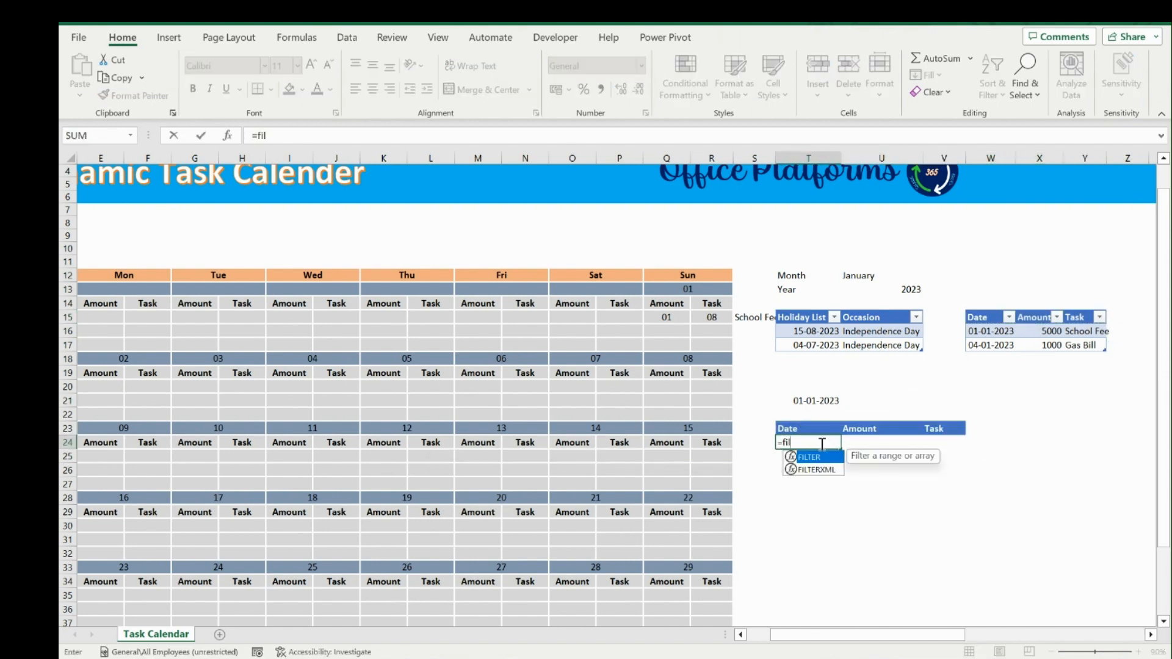
pyautogui.write('t')
pyautogui.press('Tab')
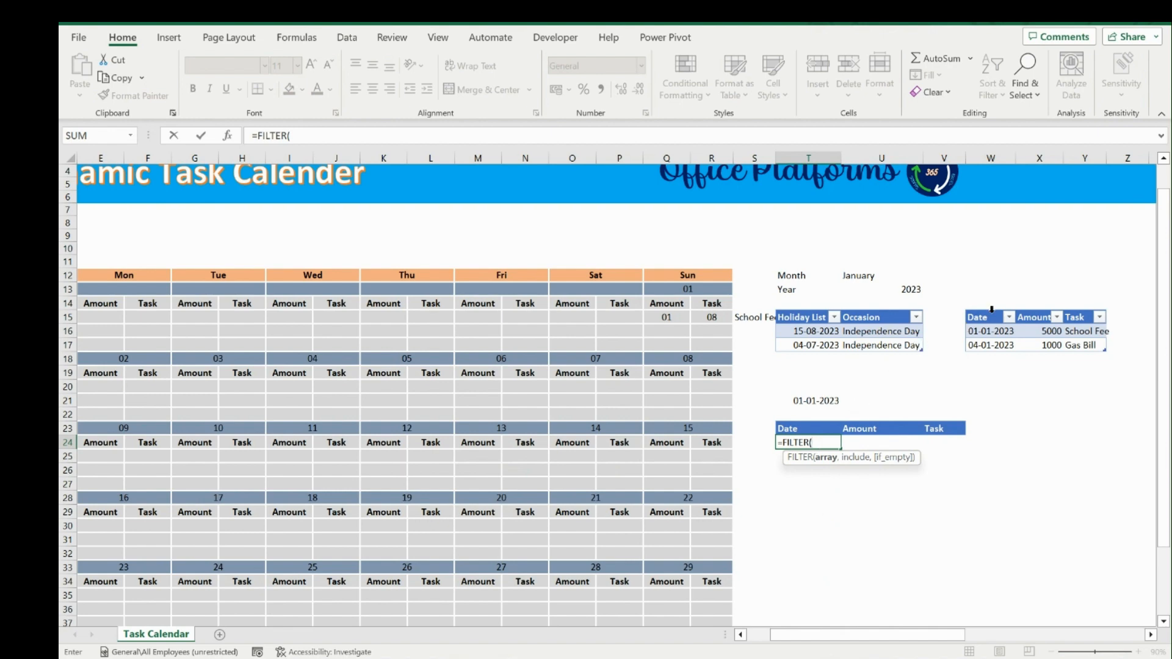
pyautogui.moveTo(989, 318); pyautogui.dragTo(1074, 344)
pyautogui.write(',')
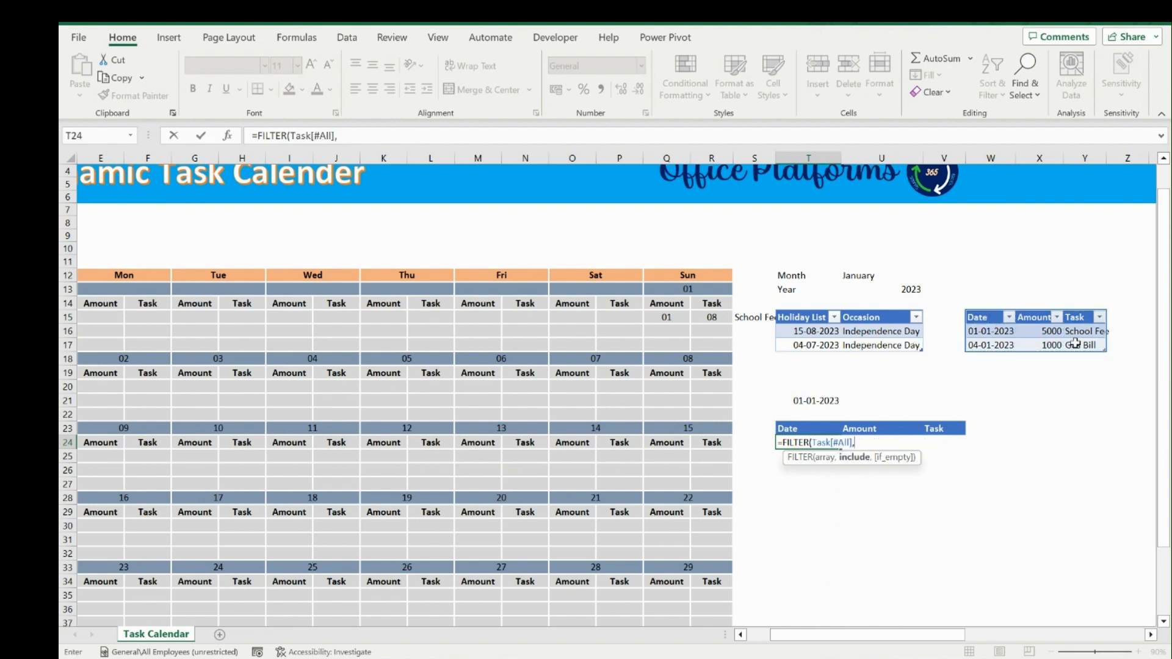
pyautogui.moveTo(987, 318); pyautogui.dragTo(987, 345)
pyautogui.write('=')
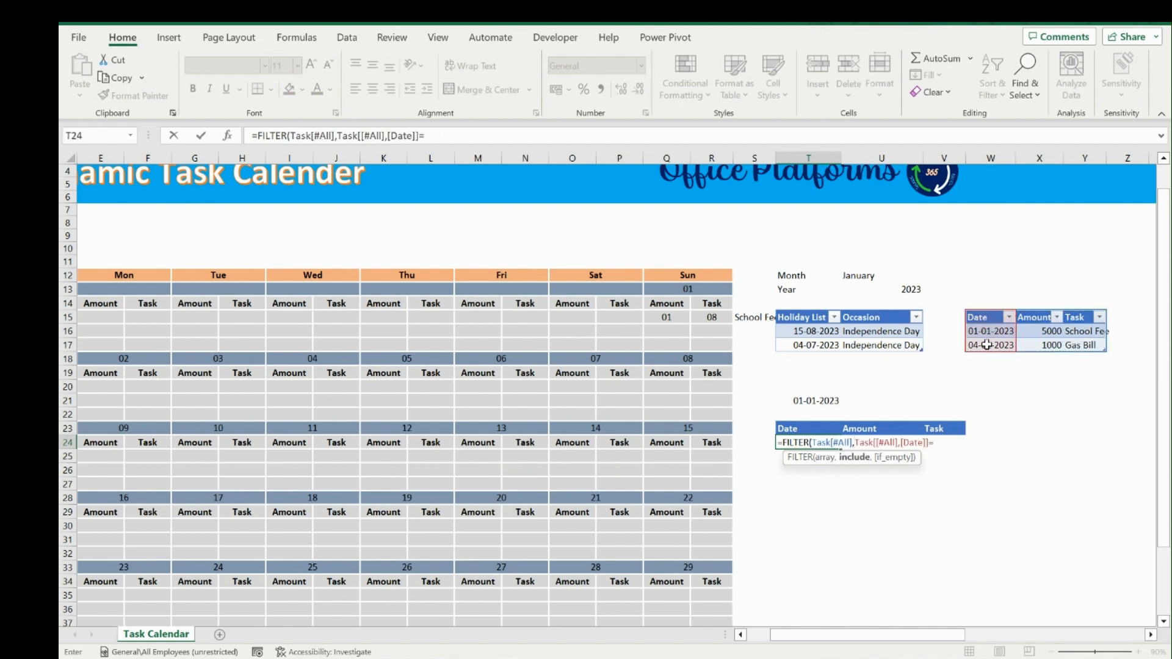
pyautogui.click(799, 400)
pyautogui.press('Return')
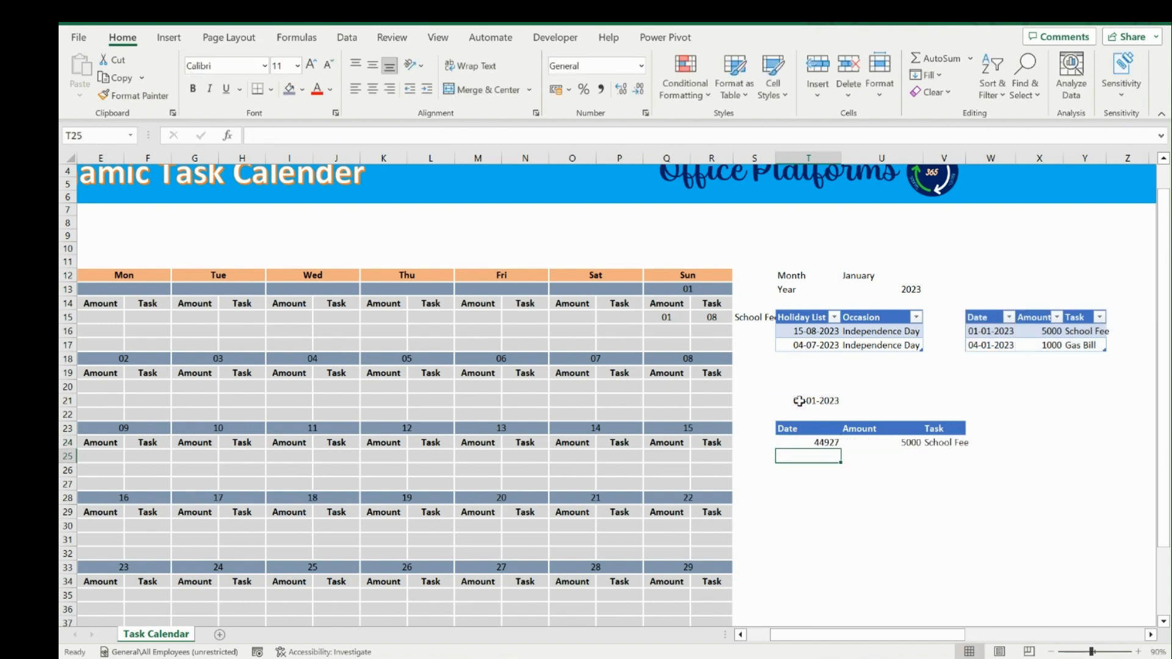
# Format the FILTER result in T24 as a day-month-year date
pyautogui.hotkey('ctrl', 'shift', '3')
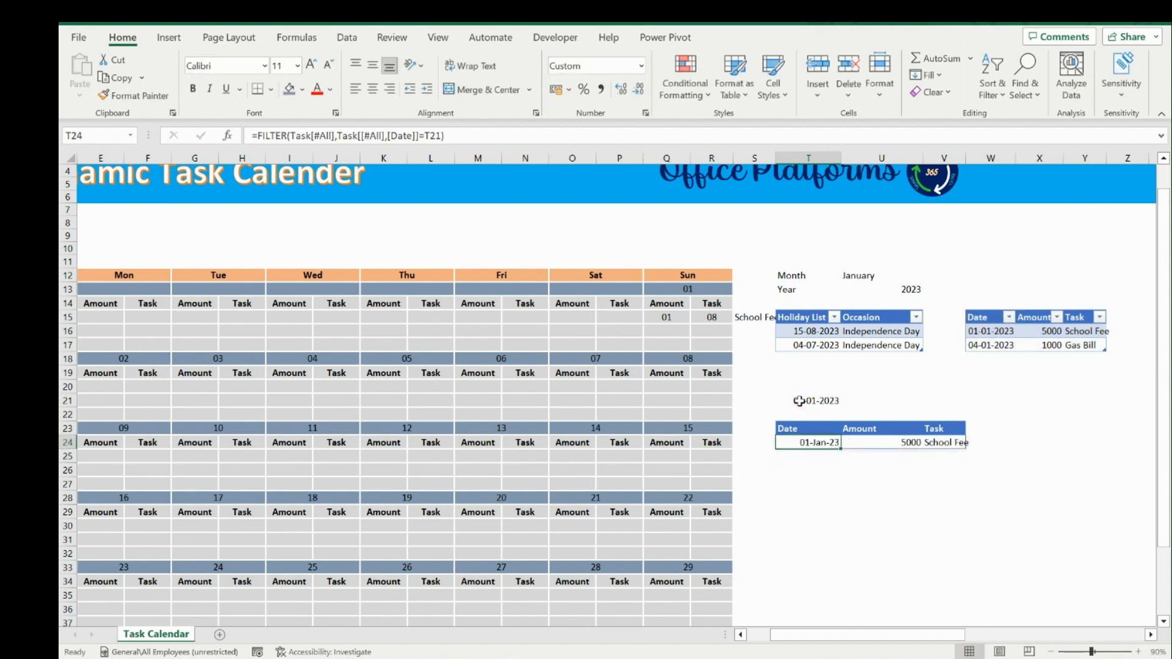
pyautogui.press('Right')
pyautogui.press('Right')
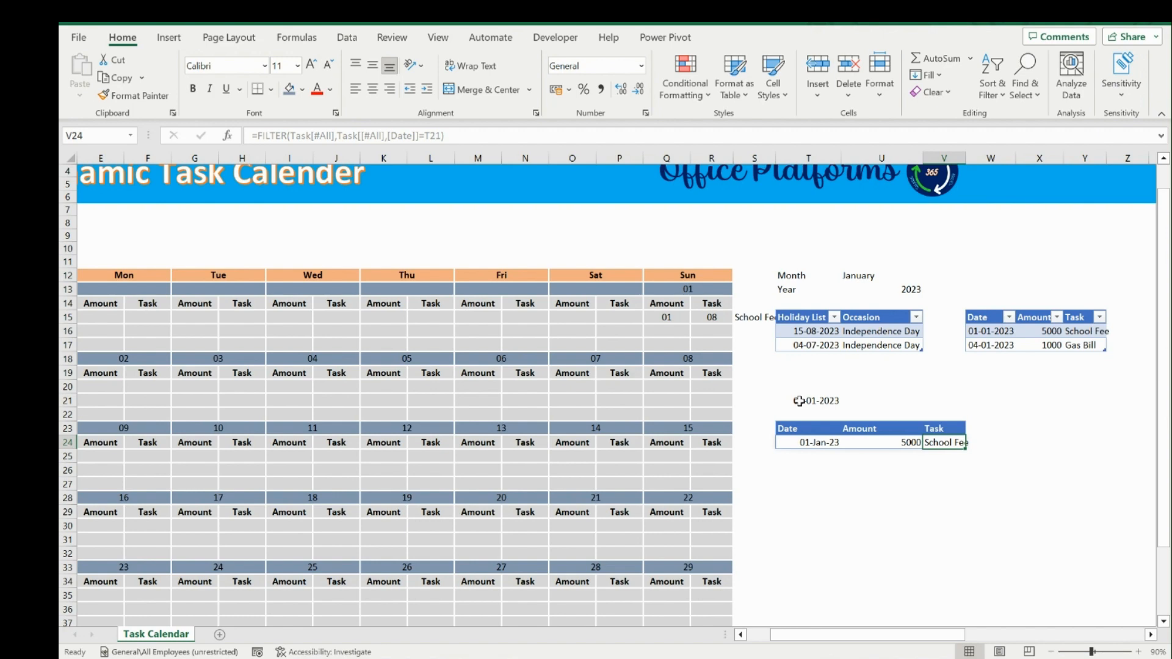
# Examine the example FILTER result's Date, Amount and Task columns against the headers in row 23
pyautogui.click(799, 400)
pyautogui.press('Down')
pyautogui.press('Down')
pyautogui.press('Down')
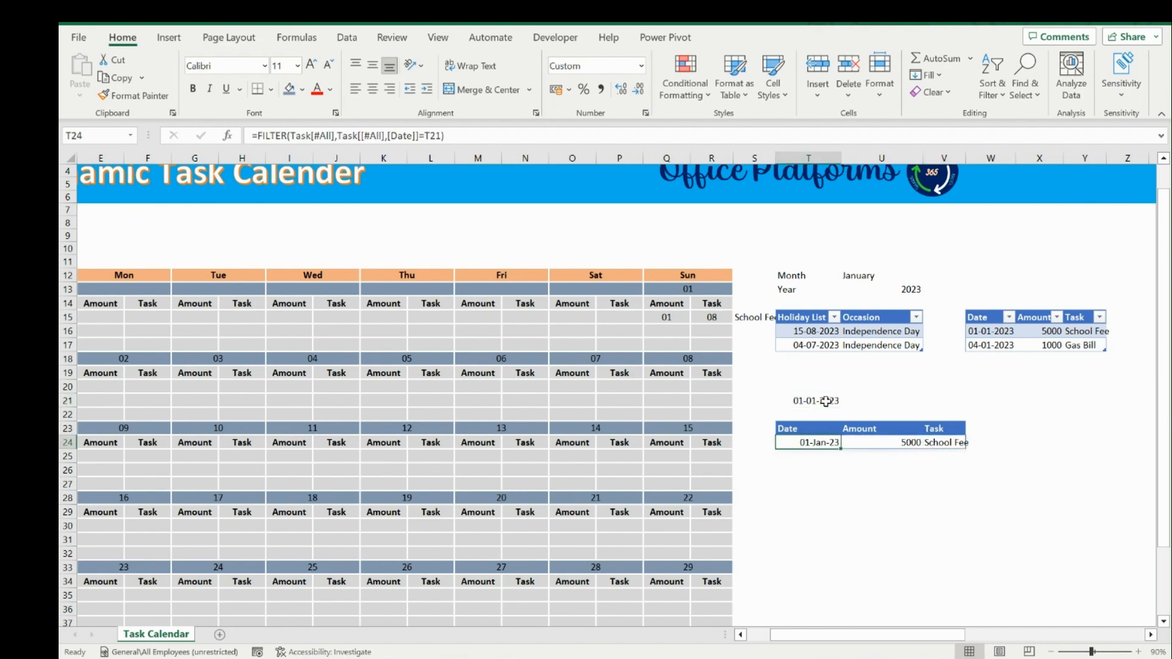
pyautogui.moveTo(807, 429); pyautogui.dragTo(807, 443)
pyautogui.click(805, 432)
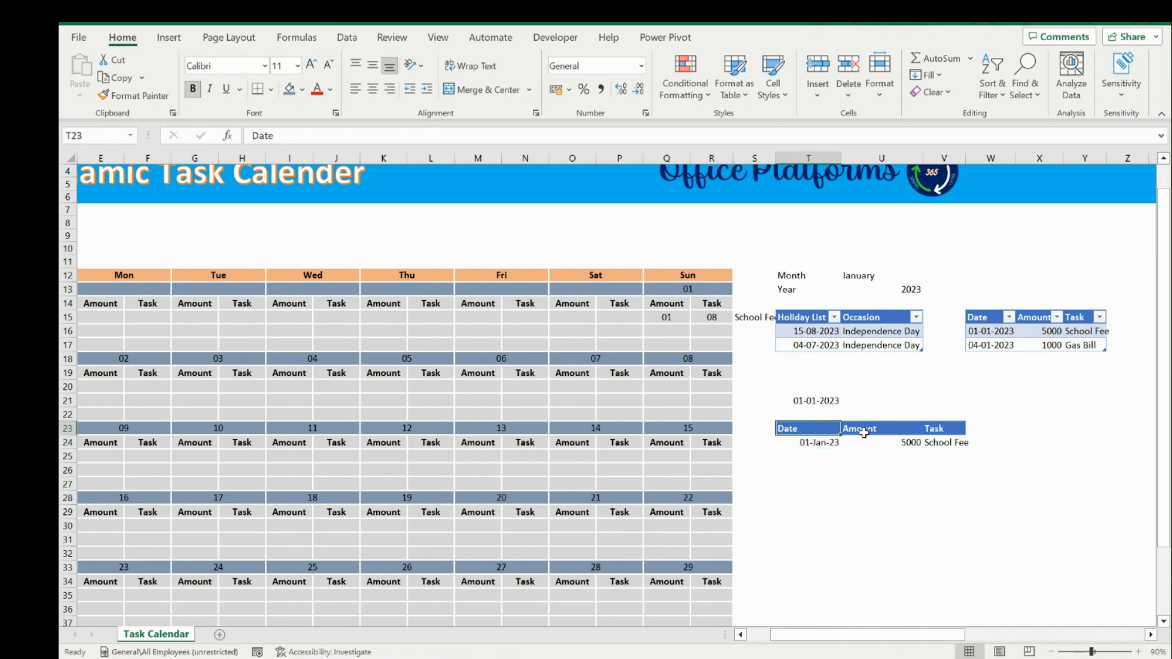
pyautogui.click(863, 432)
pyautogui.click(942, 435)
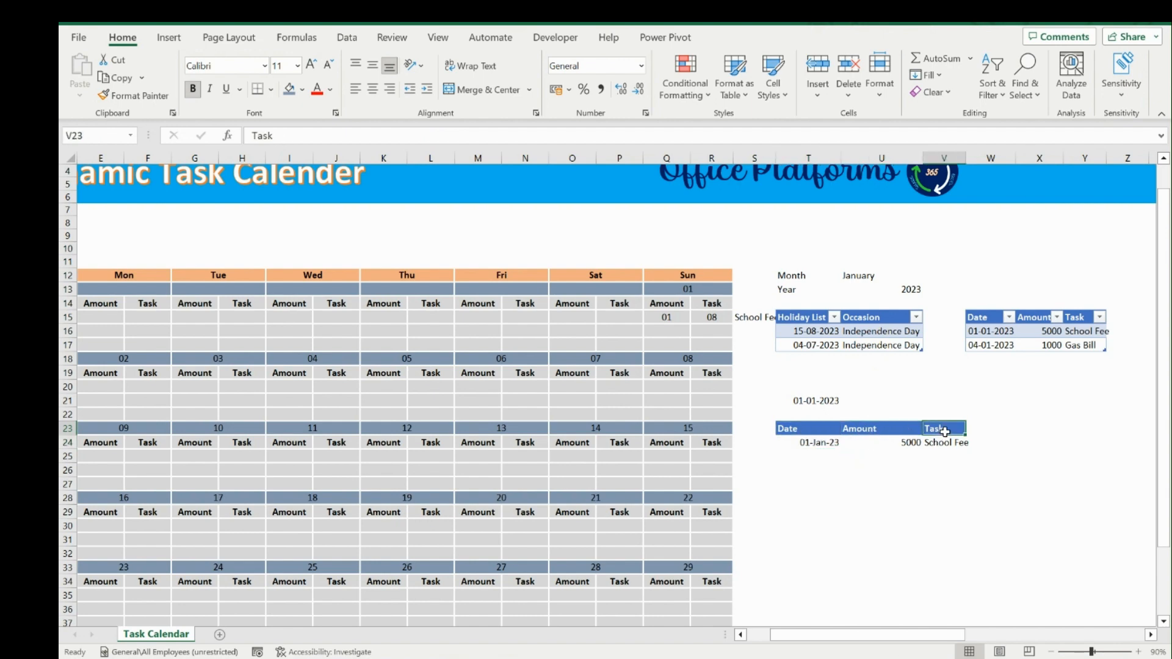
pyautogui.click(804, 431)
pyautogui.moveTo(852, 433); pyautogui.dragTo(930, 444)
pyautogui.click(889, 446)
# Wrap the T24 FILTER formula in CHOOSECOLS to return only columns 2 and 3, and format T24 as a two-decimal number
pyautogui.click(821, 441)
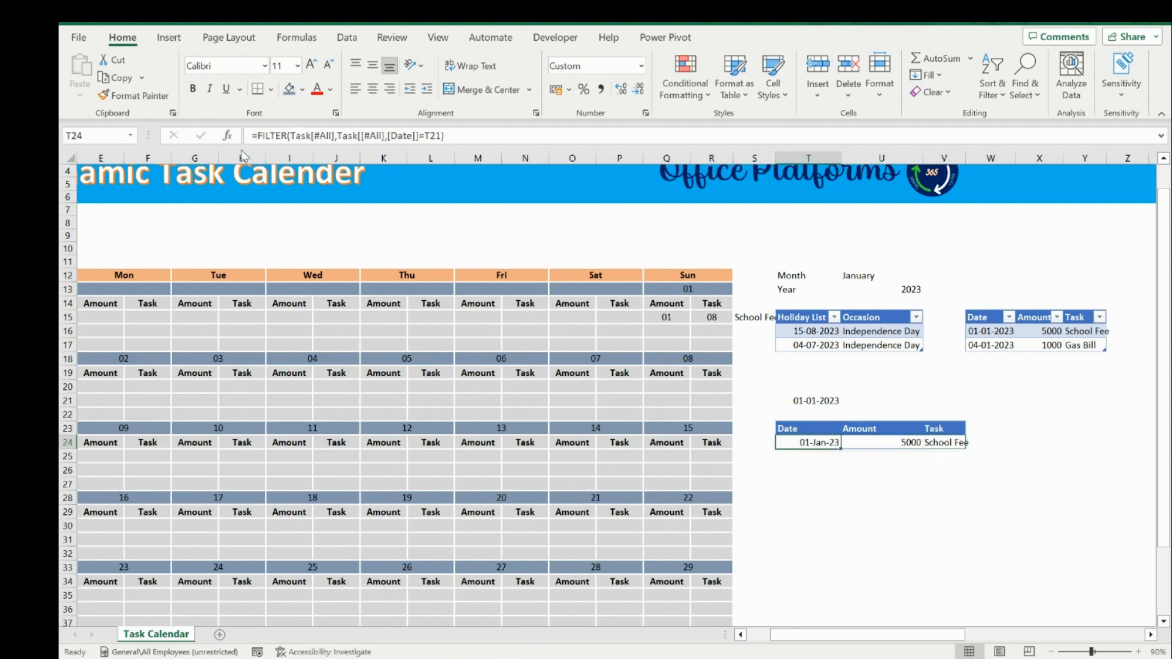
pyautogui.click(257, 136)
pyautogui.write('CHOOSECOLS(')
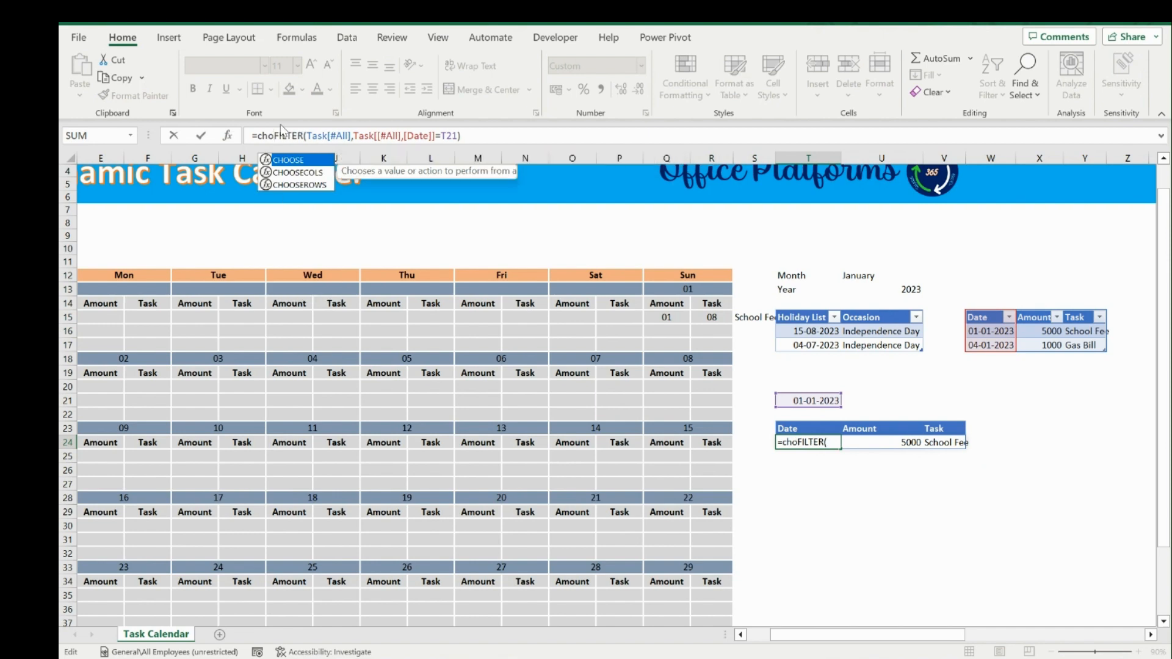
pyautogui.click(519, 135)
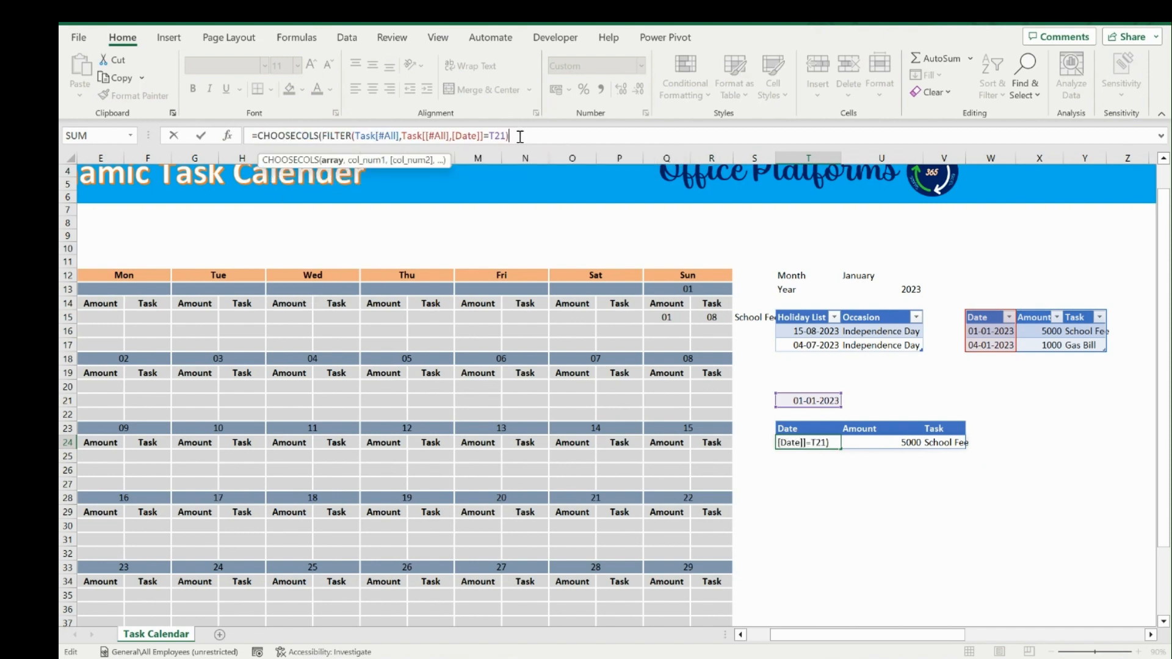
pyautogui.write(',')
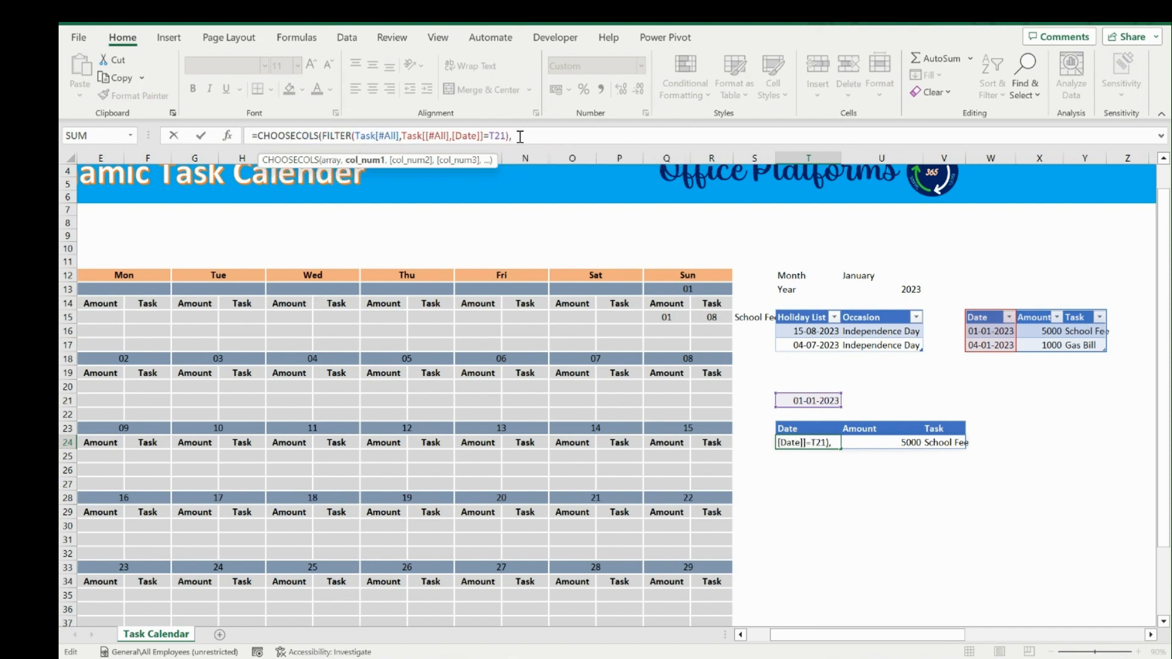
pyautogui.write('2,3)')
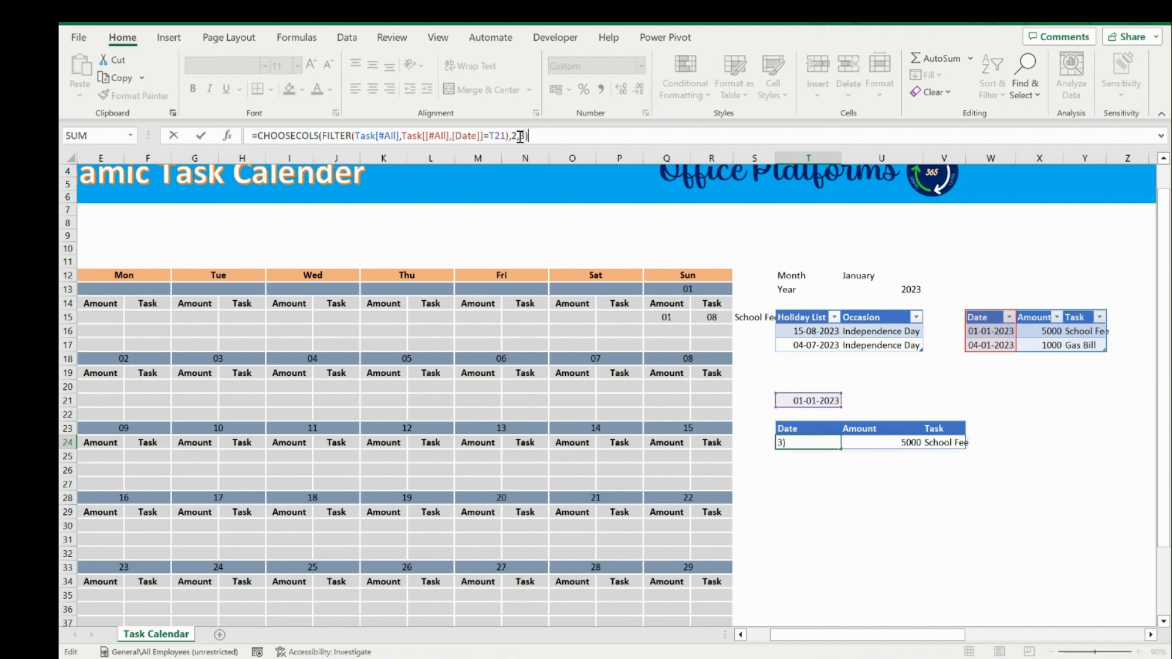
pyautogui.press('Return')
pyautogui.click(825, 440)
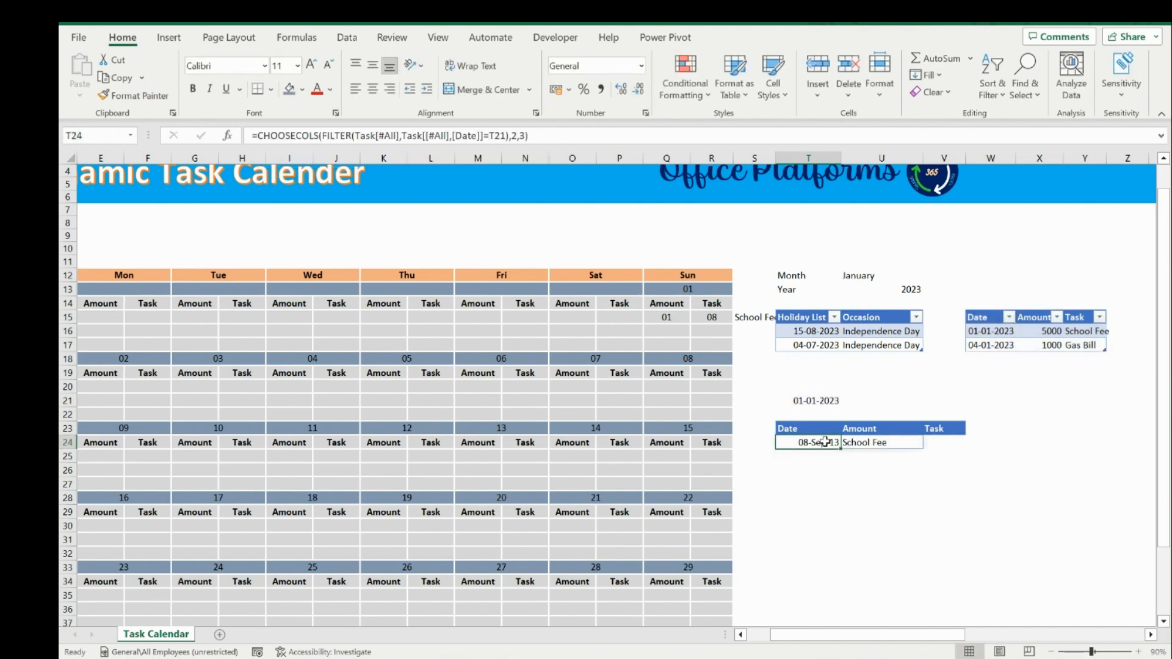
pyautogui.hotkey('ctrl', 'shift', '1')
# Wrap the Q15 FILTER formula under the first Sunday in CHOOSECOLS so it returns only columns 2 and 3
pyautogui.click(679, 316)
pyautogui.click(258, 132)
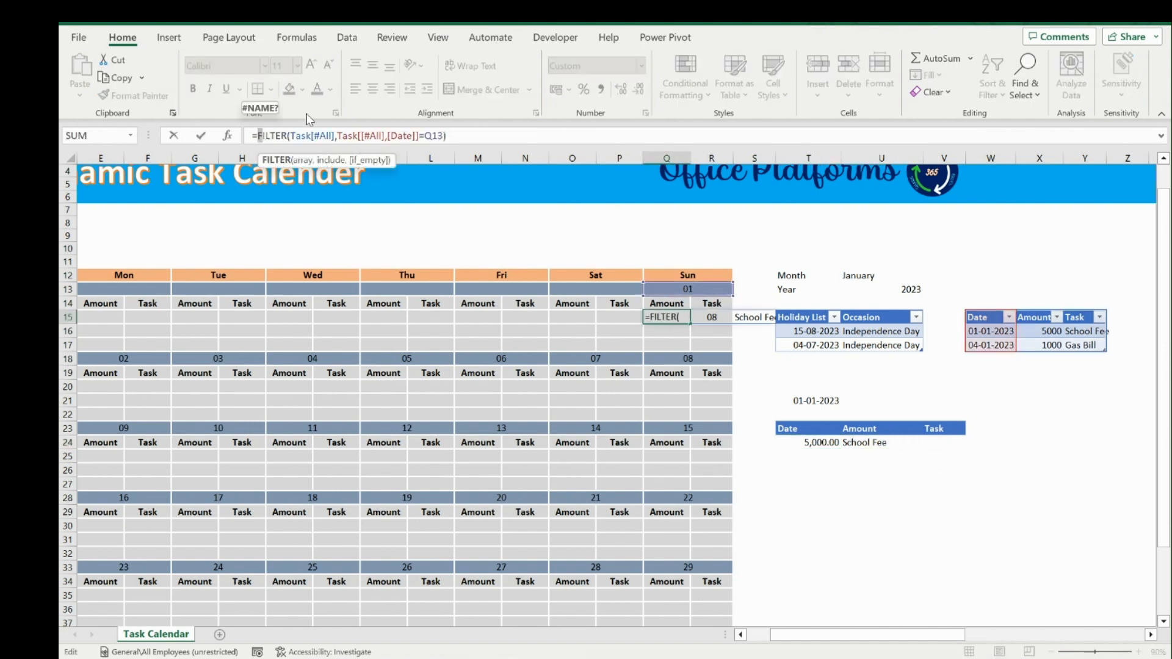
pyautogui.write('choose')
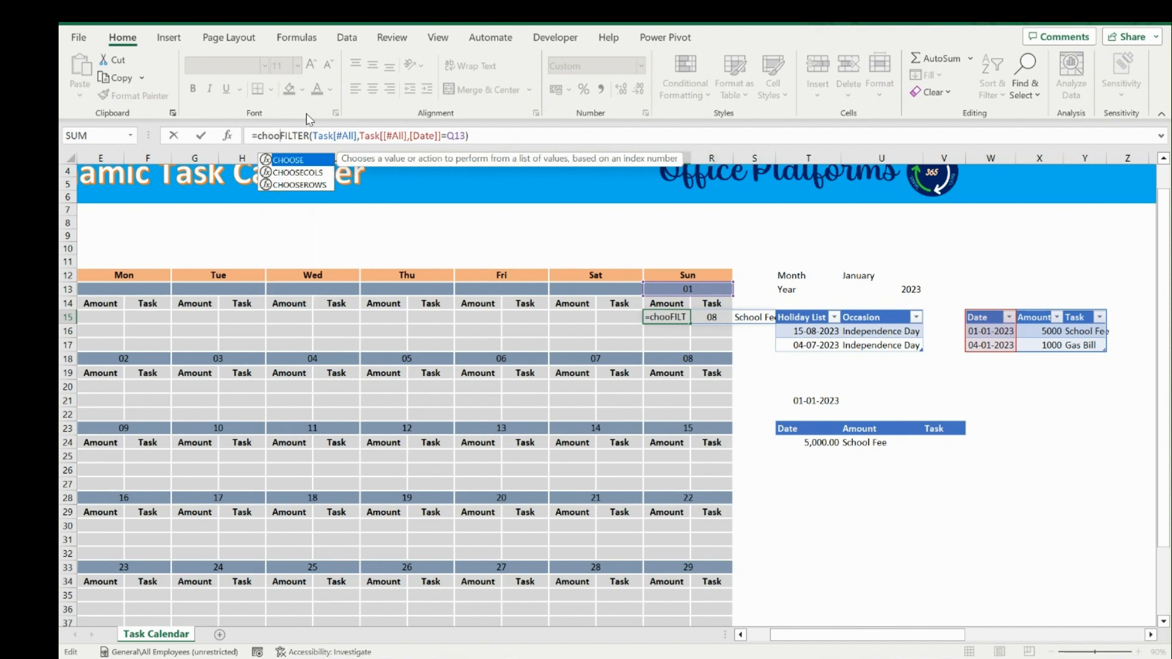
pyautogui.press('Tab')
pyautogui.write(',')
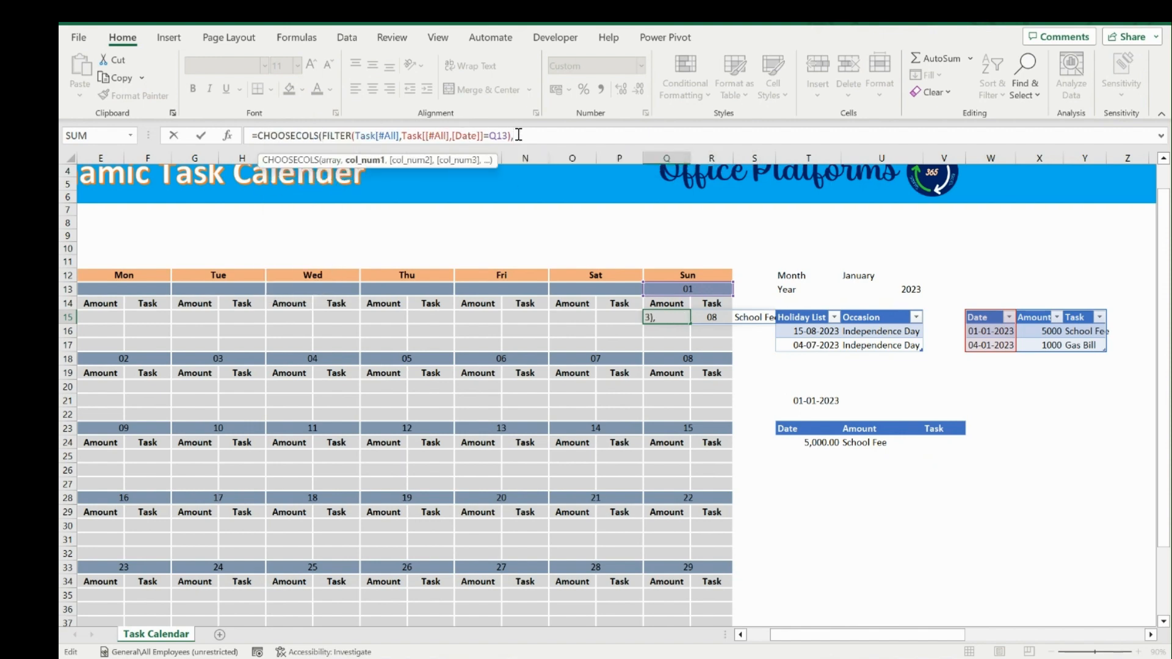
pyautogui.write('2,3)')
pyautogui.press('Return')
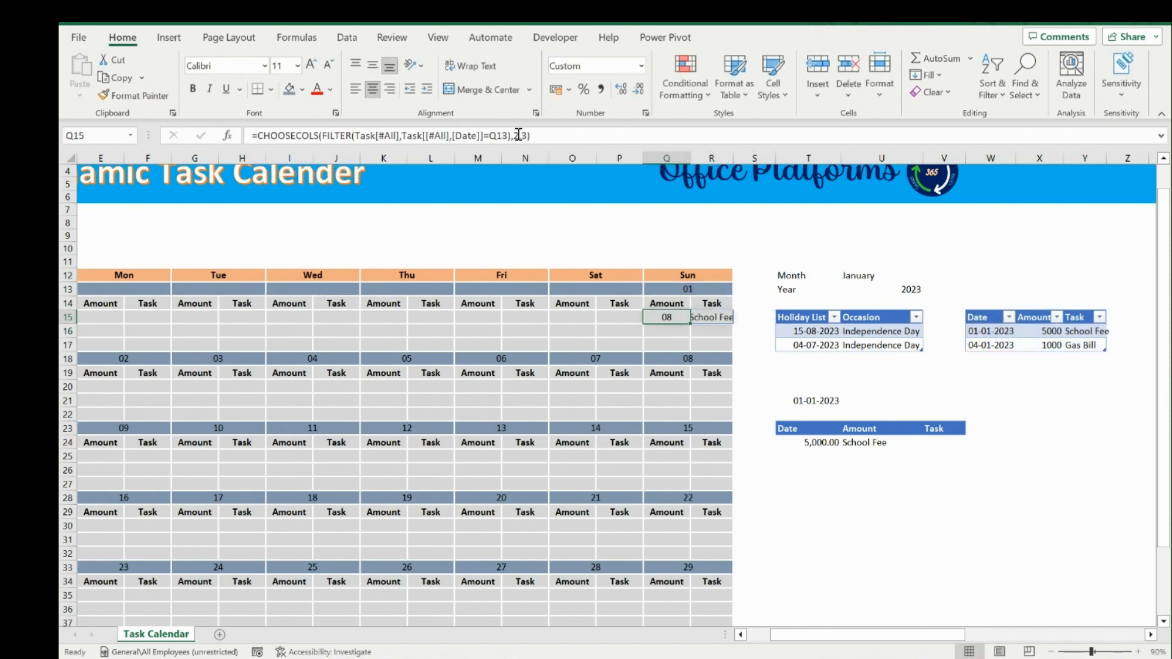
# Set the number format of the Amount and Task entry cells in all six calendar weeks, columns E to R, to General
pyautogui.press('Right')
pyautogui.press('Left')
pyautogui.hotkey('ctrl', 'Left')
pyautogui.press('Right')
pyautogui.press('Right')
pyautogui.press('Right')
pyautogui.press('Right')
pyautogui.hotkey('shift', 'Down')
pyautogui.moveTo(229, 348); pyautogui.dragTo(832, 376)
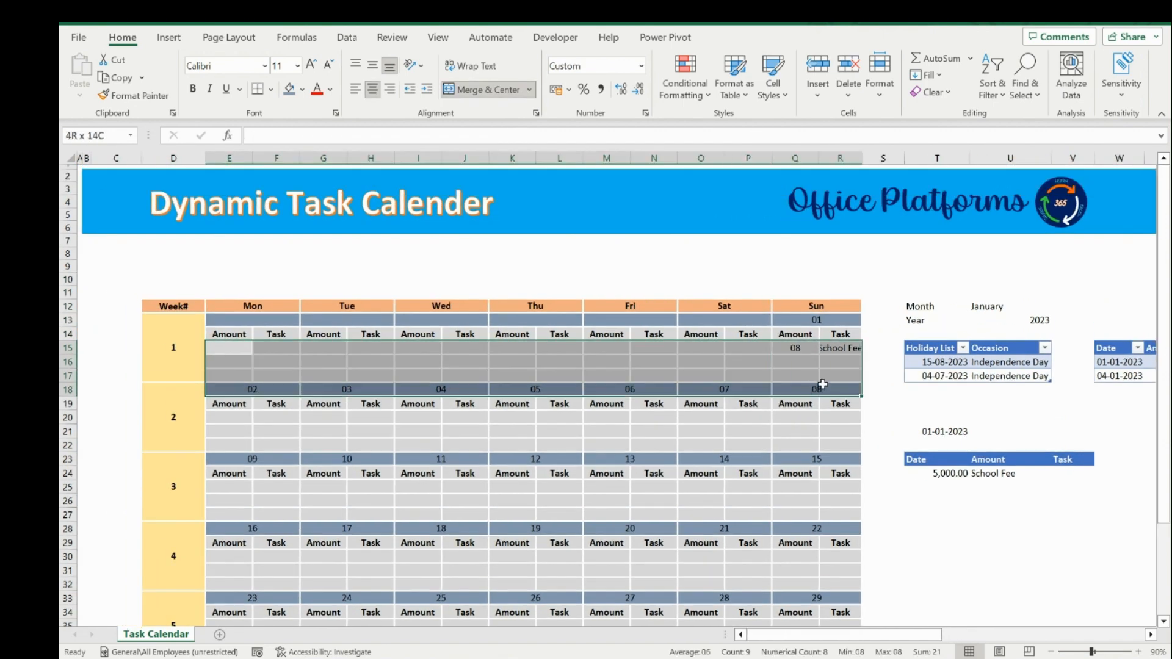
pyautogui.moveTo(229, 418); pyautogui.dragTo(835, 445)
pyautogui.scroll(-3, 610, 427)
pyautogui.moveTo(229, 370); pyautogui.dragTo(835, 398)
pyautogui.moveTo(228, 440); pyautogui.dragTo(835, 468)
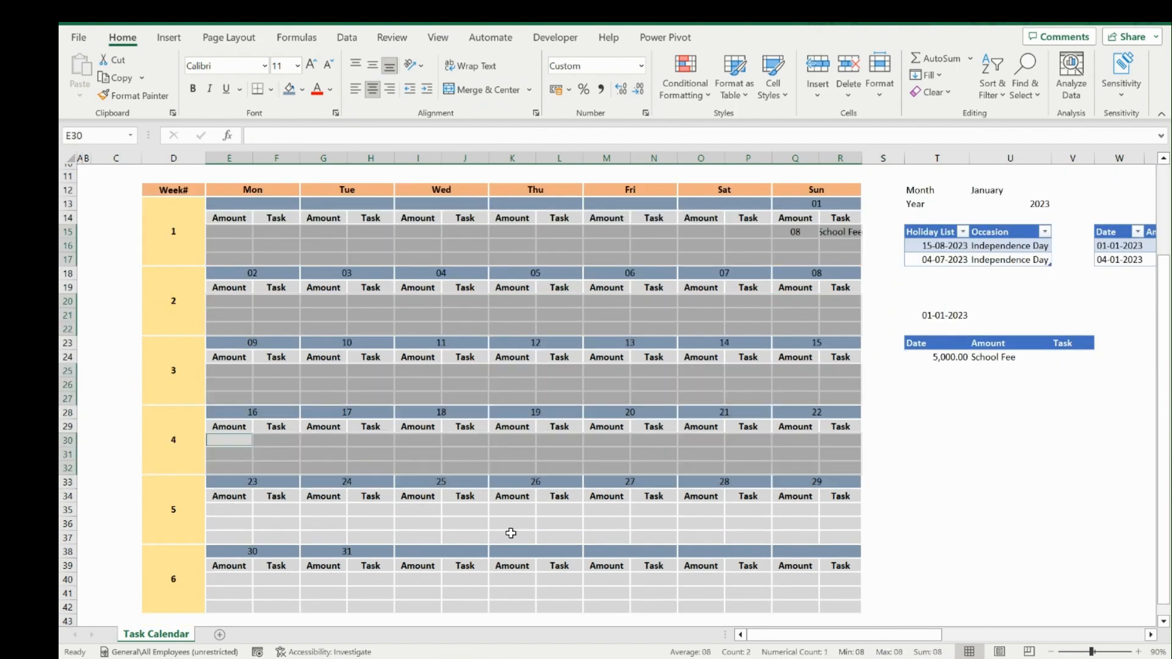
pyautogui.moveTo(228, 510); pyautogui.dragTo(835, 537)
pyautogui.moveTo(228, 579); pyautogui.dragTo(823, 606)
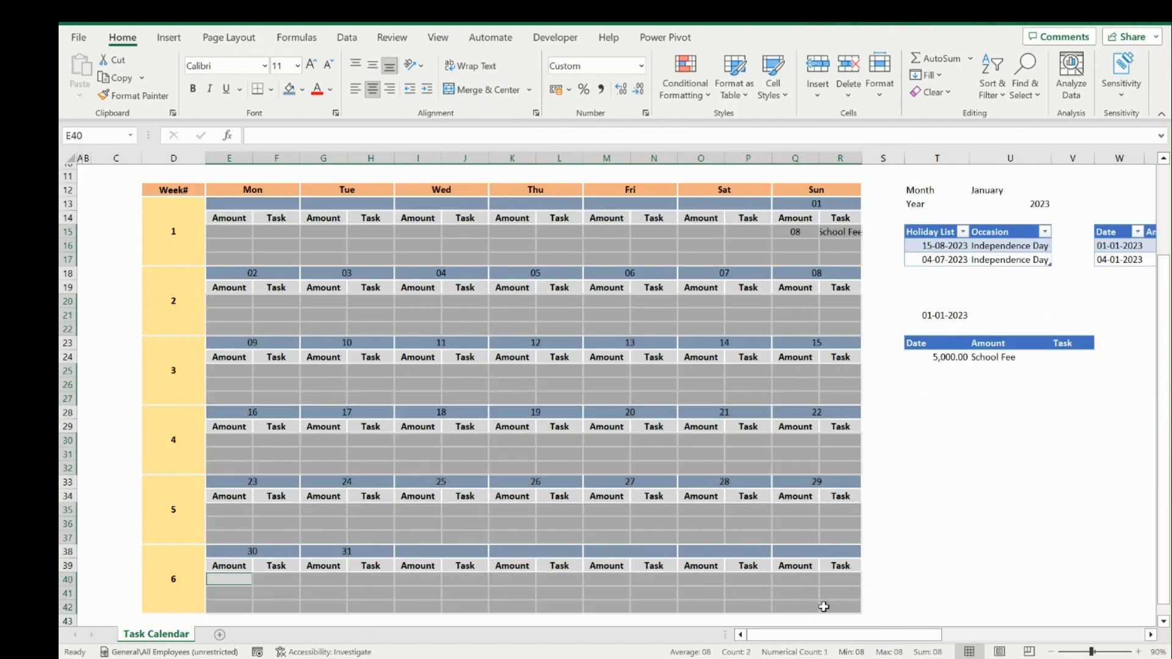
pyautogui.rightClick(823, 607)
pyautogui.click(867, 526)
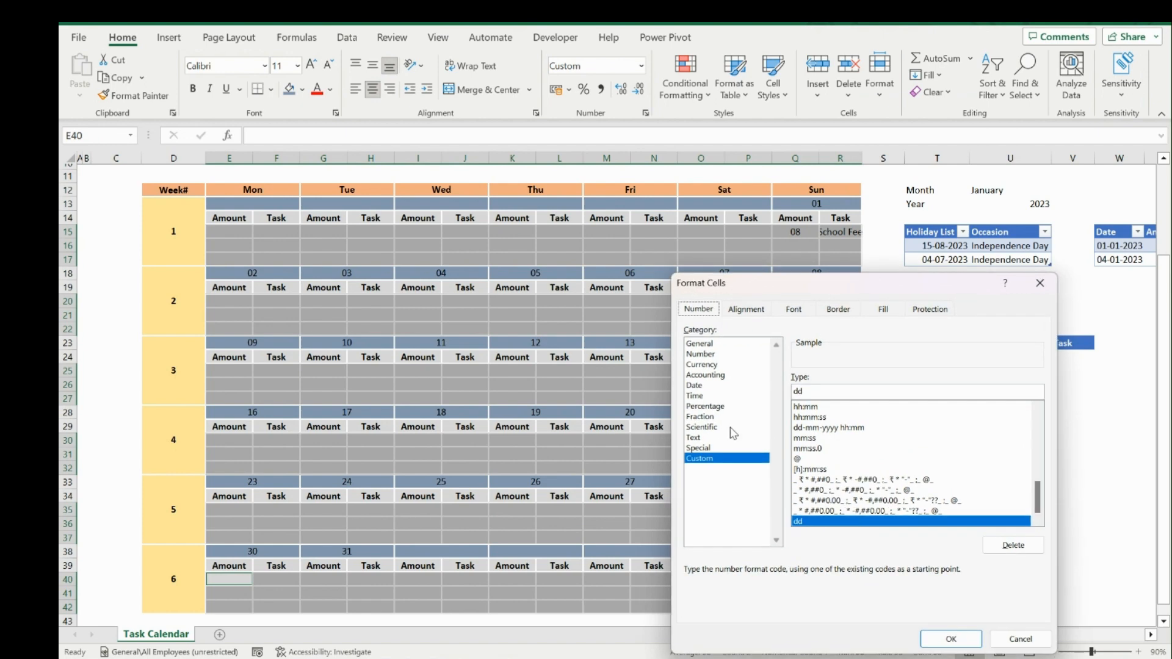
pyautogui.click(708, 344)
pyautogui.click(960, 639)
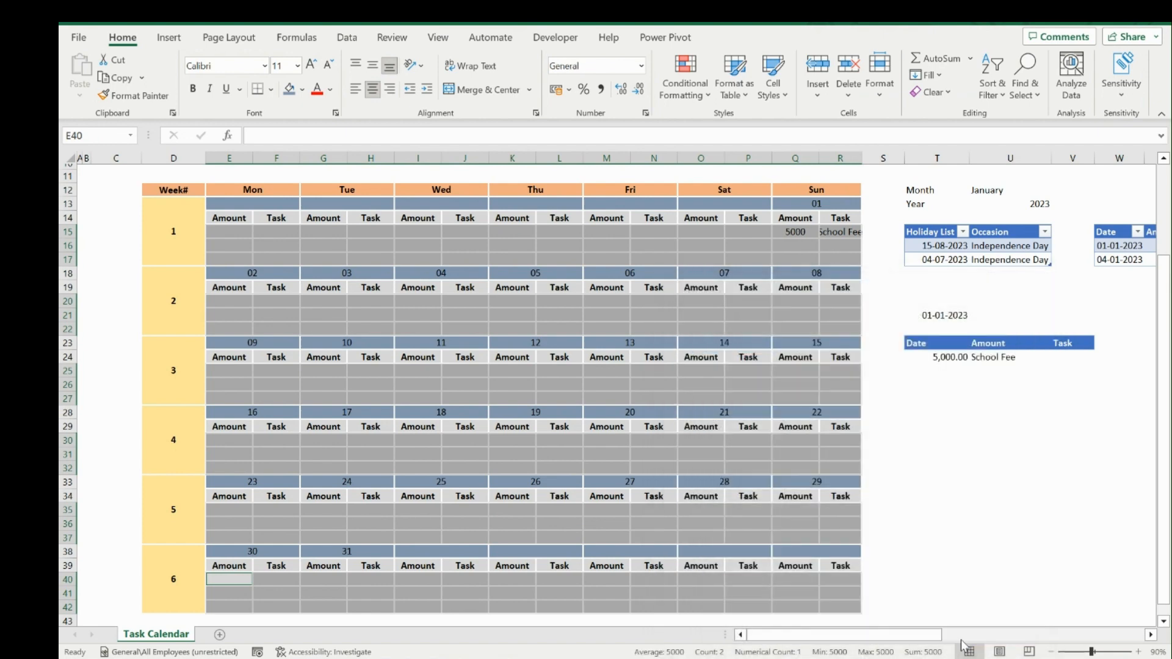
pyautogui.click(241, 232)
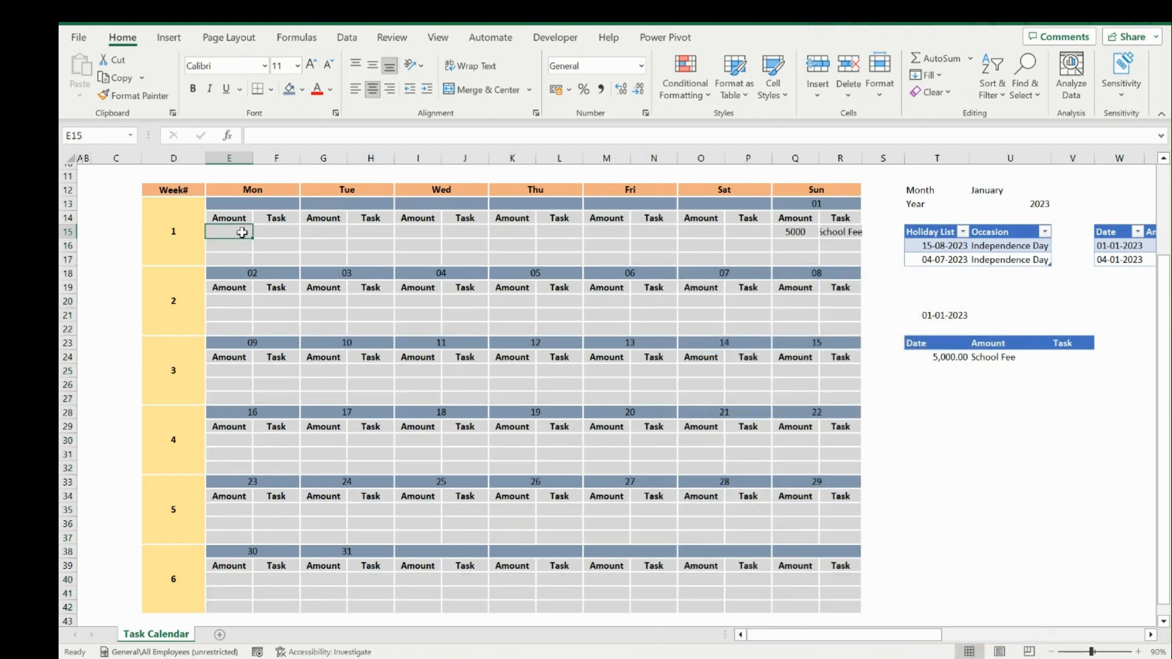
pyautogui.click(791, 231)
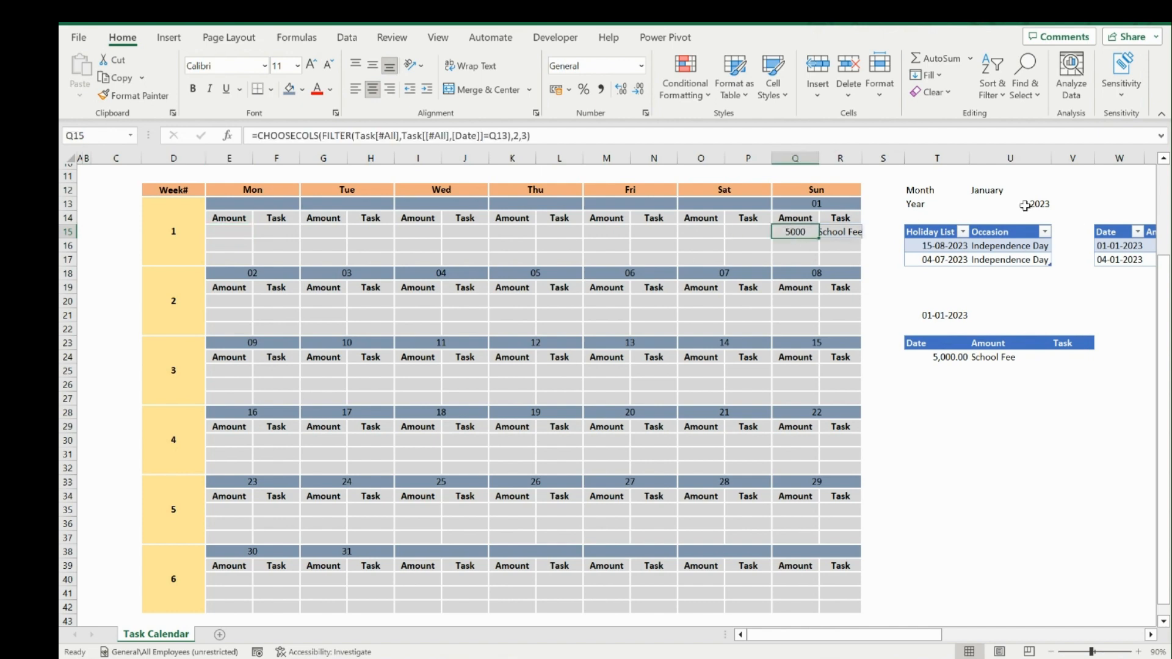
pyautogui.click(1022, 190)
# Wrap the Q15 formula in an IF that returns an empty string when the date cell Q13 is blank
pyautogui.click(785, 230)
pyautogui.click(260, 135)
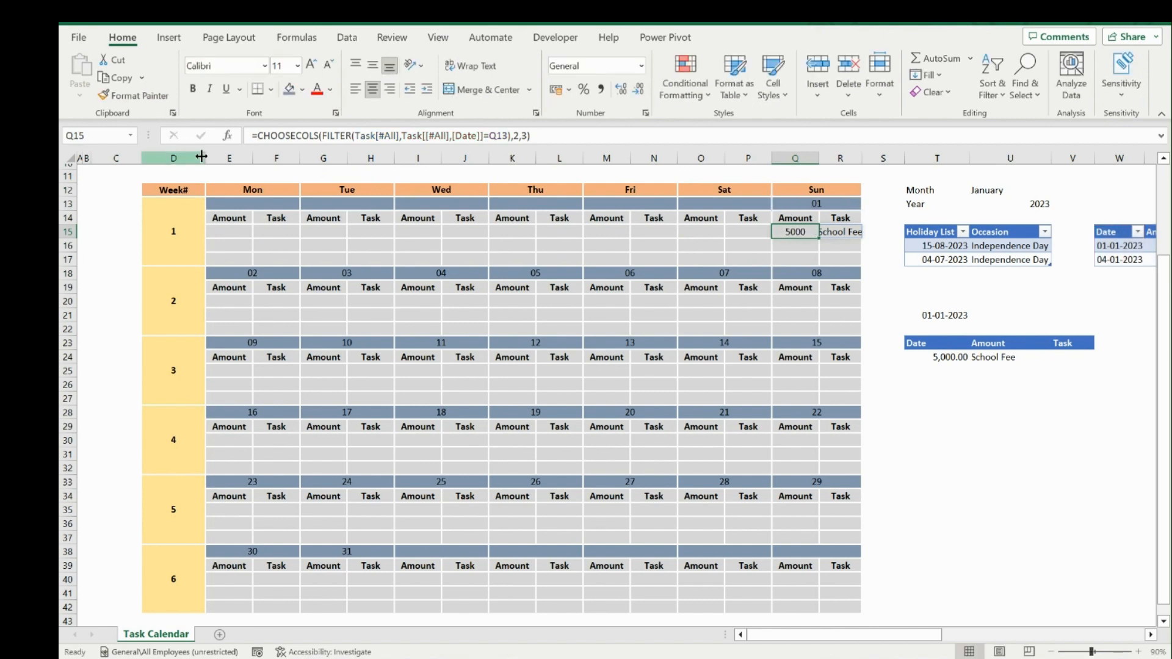
pyautogui.write('IF(')
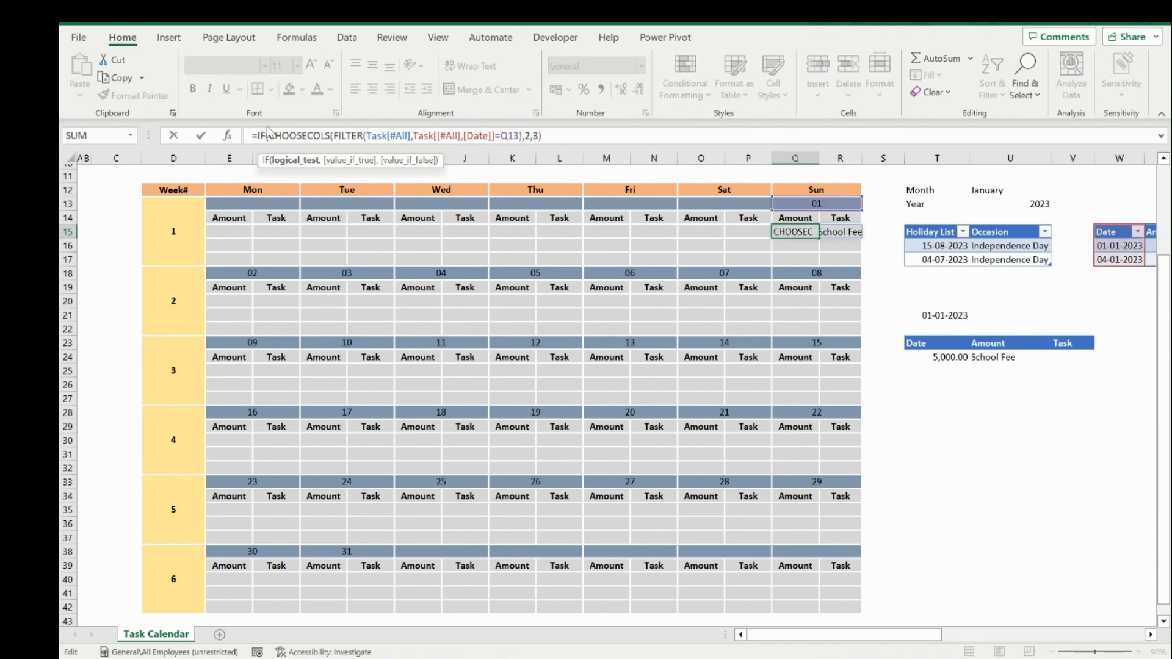
pyautogui.click(799, 205)
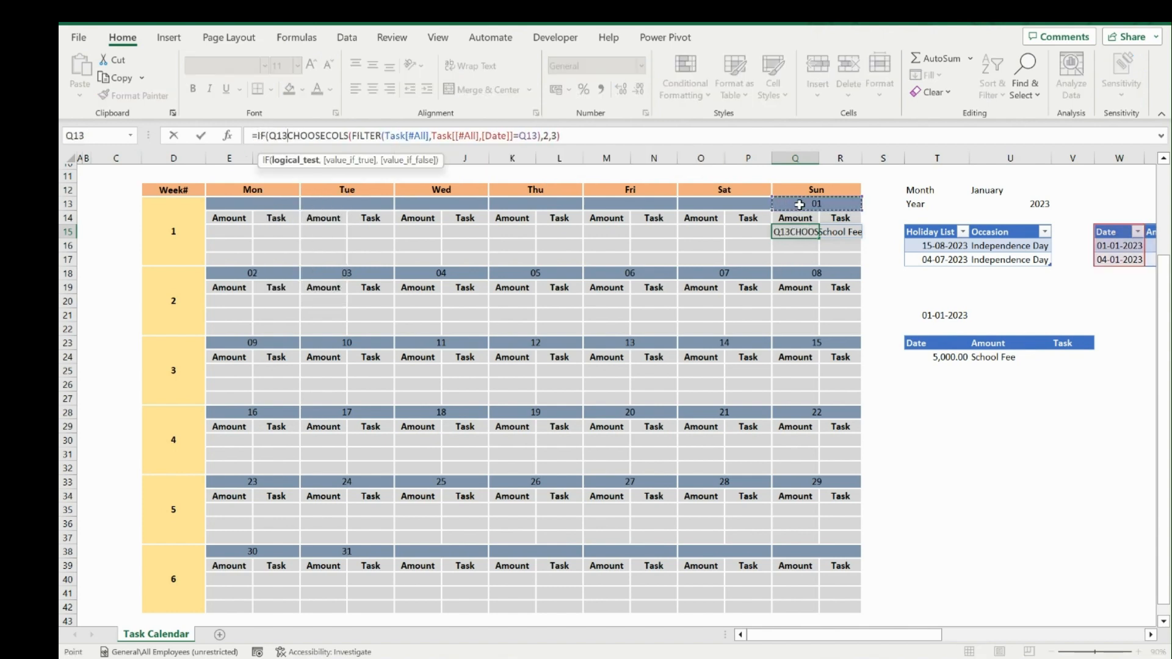
pyautogui.write('="",')
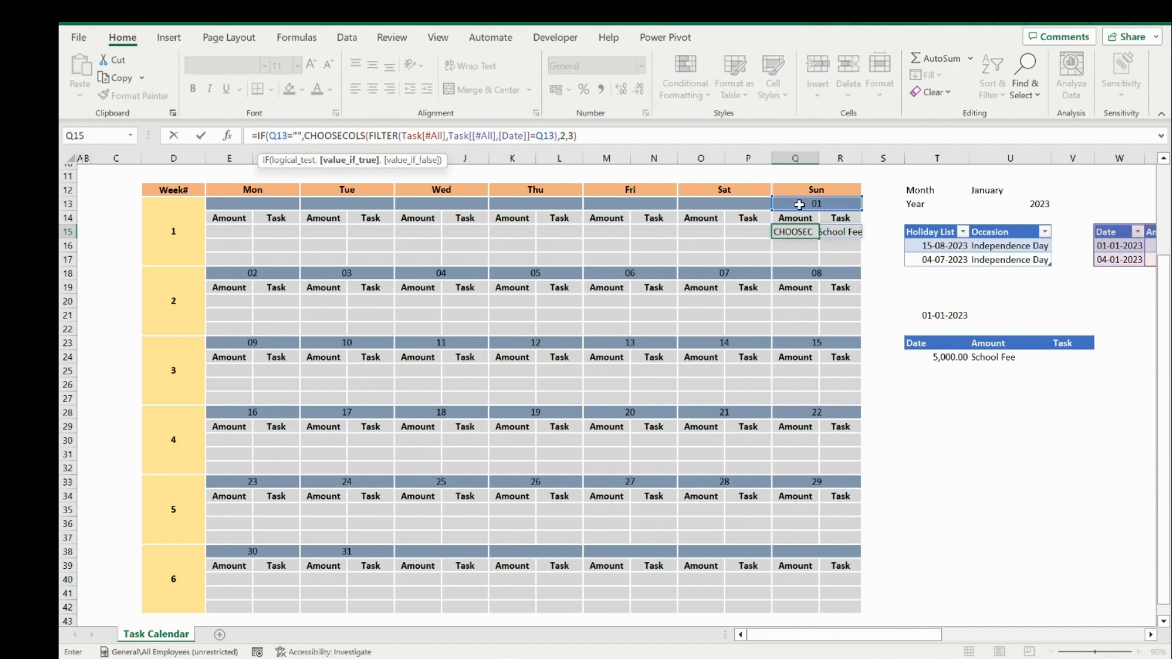
pyautogui.write('"",')
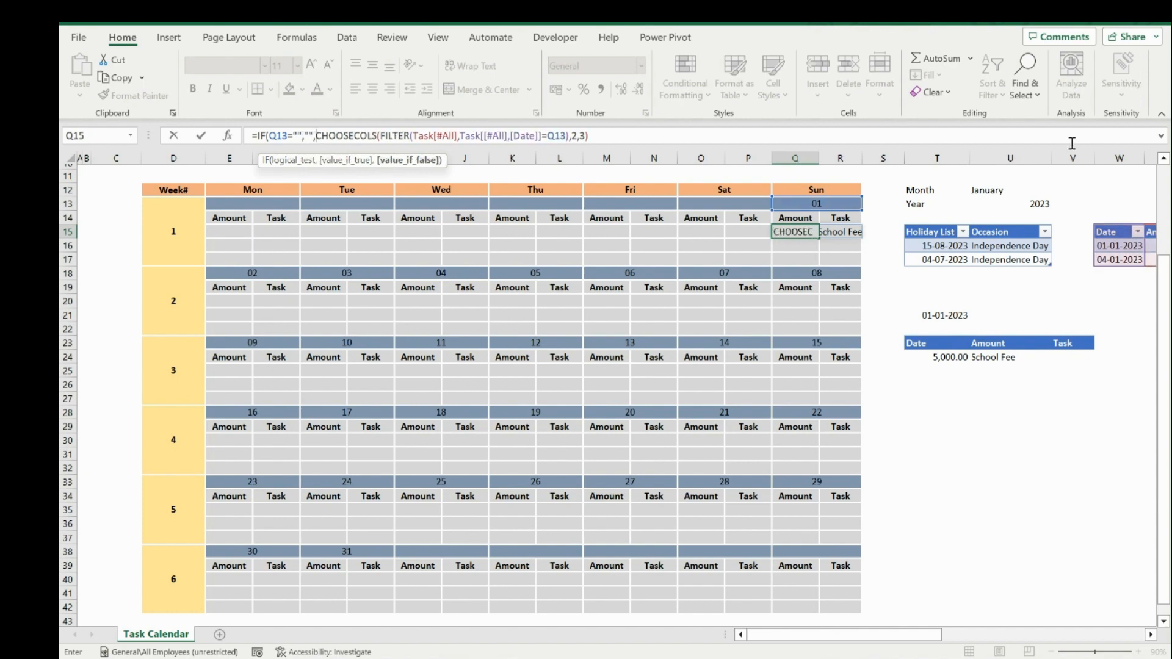
pyautogui.write(')')
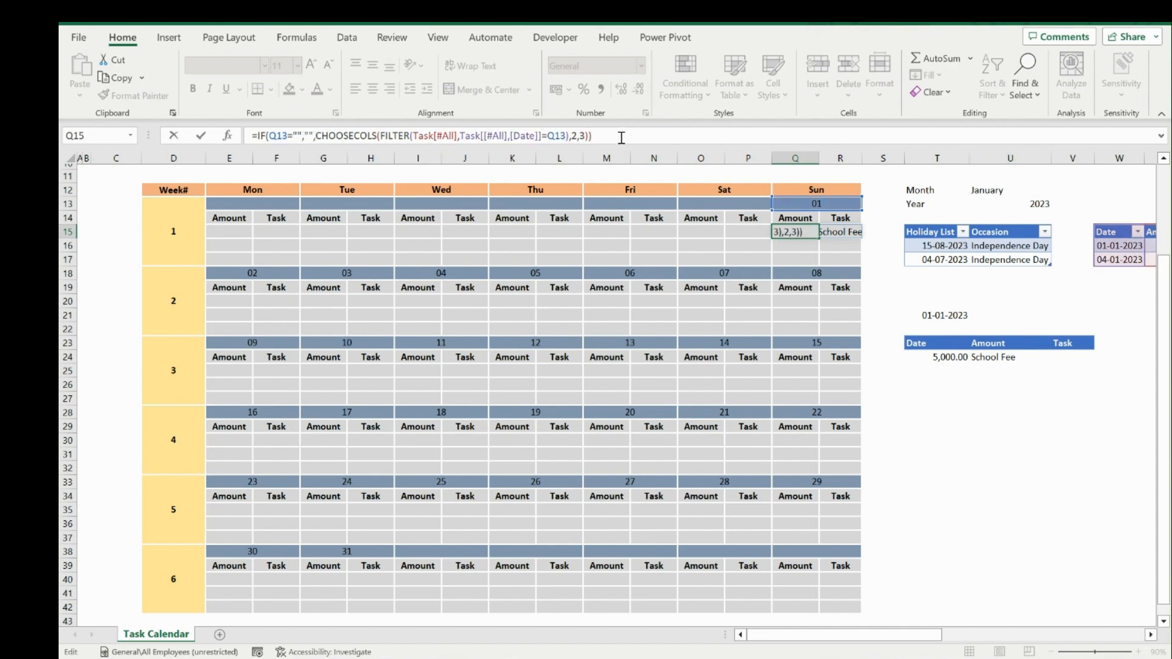
pyautogui.hotkey('ctrl', 'Return')
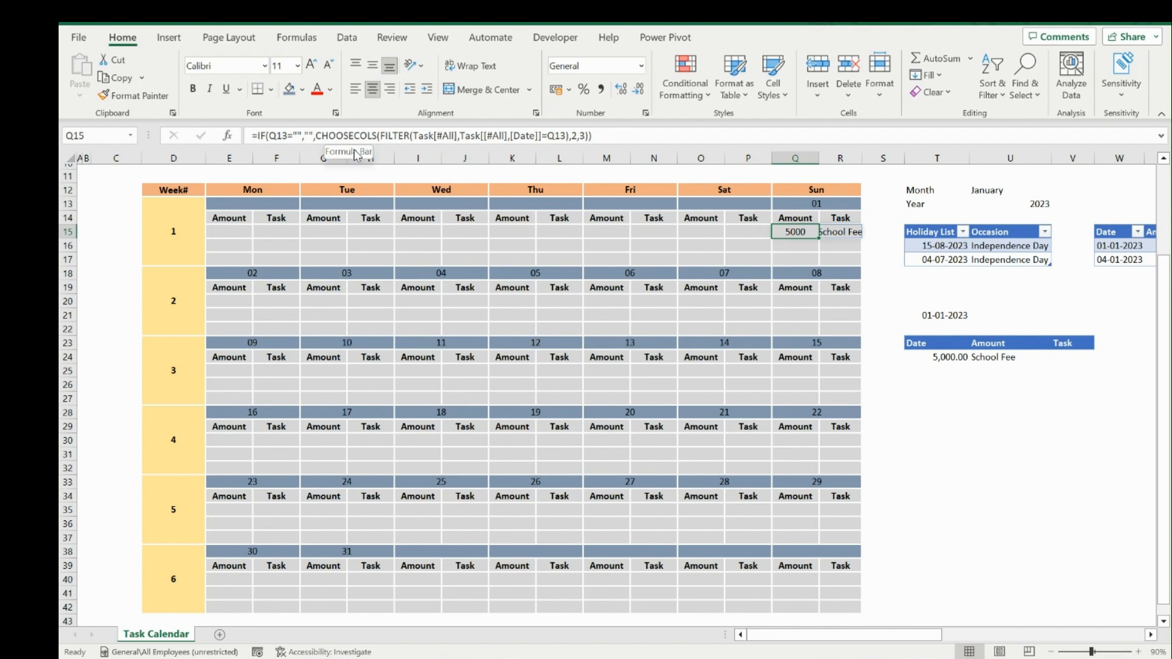
# Copy the Q15 formula into E15, the Amount cell under Monday of week 1, pasting only the formula
pyautogui.hotkey('ctrl', 'c')
pyautogui.press('Left')
pyautogui.press('Left')
pyautogui.press('Left')
pyautogui.press('Left')
pyautogui.press('Left')
pyautogui.press('Left')
pyautogui.press('Left')
pyautogui.press('Left')
pyautogui.press('Left')
pyautogui.press('Left')
pyautogui.press('Left')
pyautogui.press('Left')
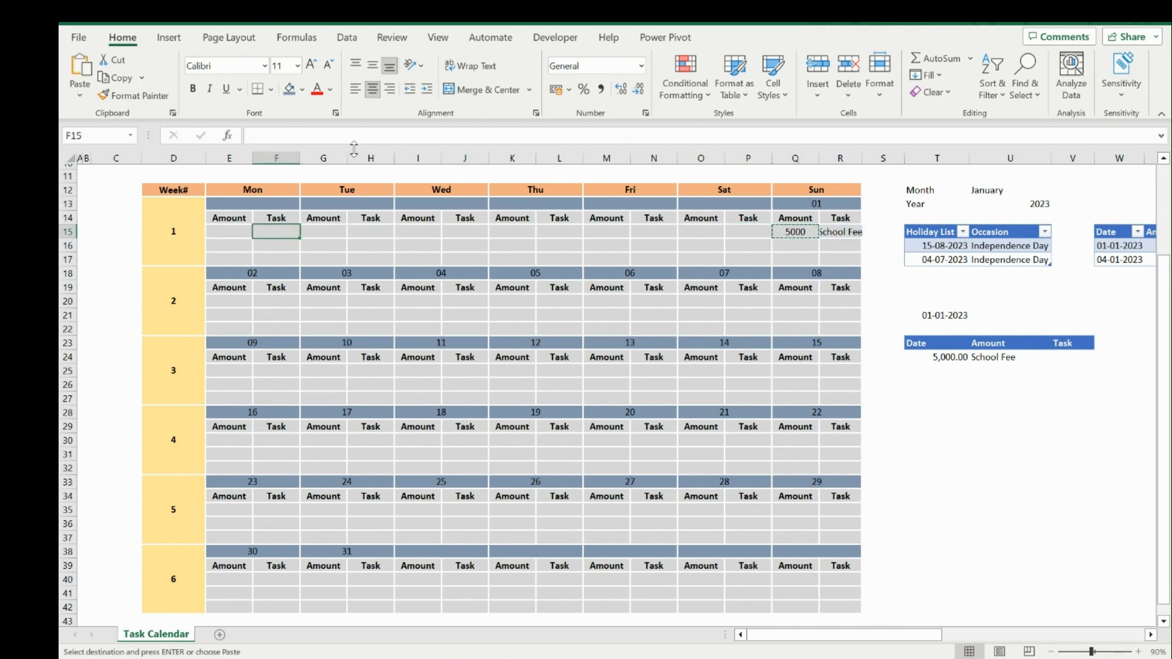
pyautogui.hotkey('shift', 'F10')
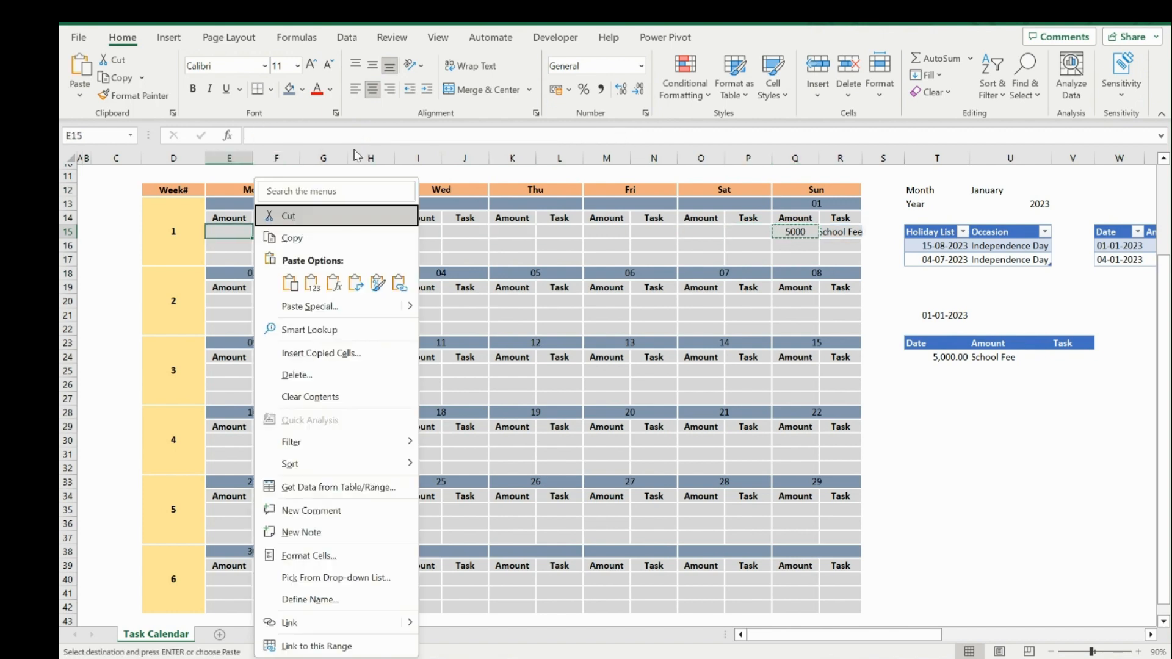
pyautogui.press('f')
pyautogui.press('Return')
# Paste the copied Q15 formula into the Tuesday to Saturday Amount cells of week 1, G15 to O15
pyautogui.click(320, 230)
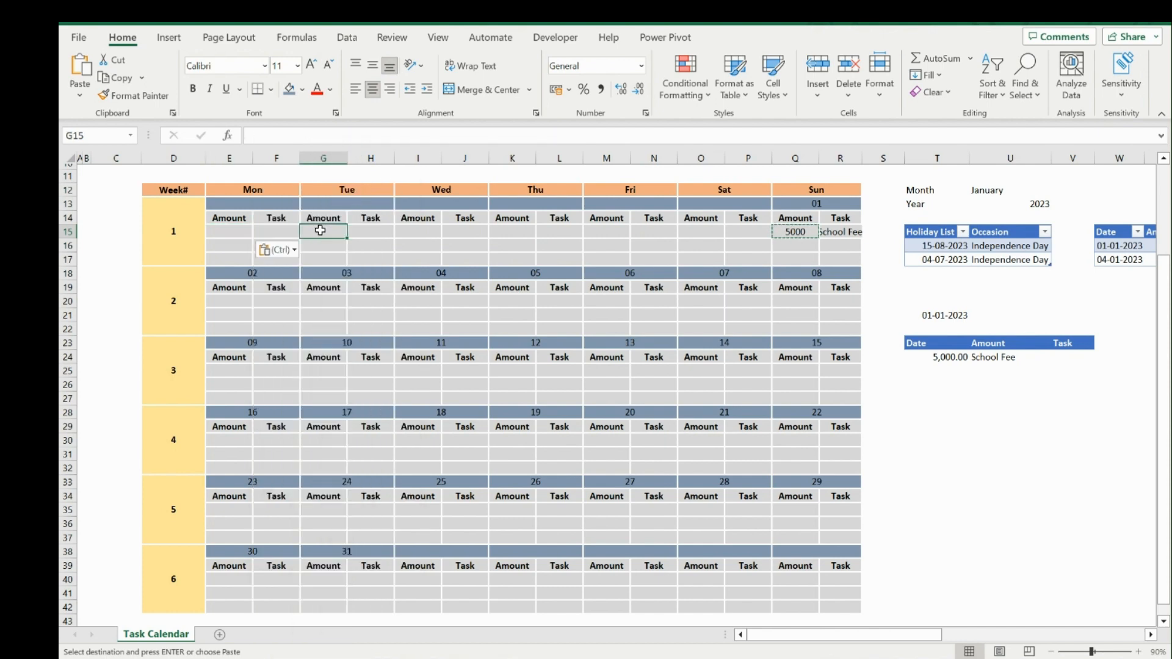
pyautogui.hotkey('ctrl', 'v')
pyautogui.click(413, 231)
pyautogui.hotkey('ctrl', 'v')
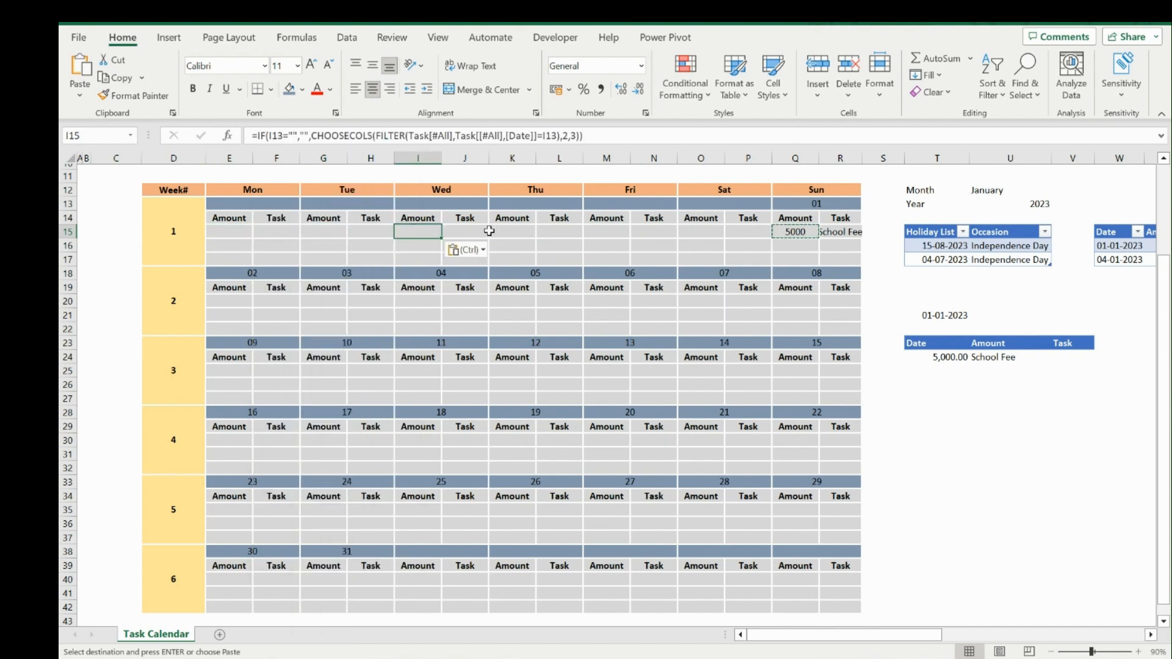
pyautogui.click(492, 233)
pyautogui.hotkey('ctrl', 'v')
pyautogui.click(609, 230)
pyautogui.hotkey('ctrl', 'v')
pyautogui.click(693, 231)
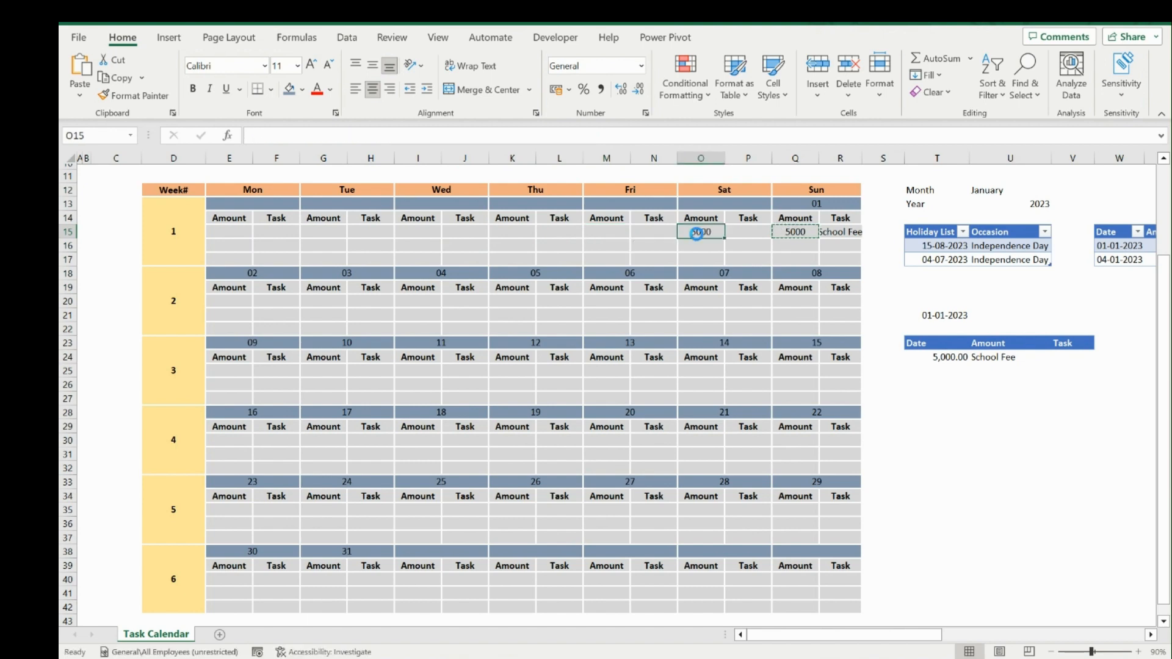
pyautogui.hotkey('ctrl', 'v')
# Paste the same formula into the Monday and Tuesday Amount cells of week 2, E20 and G20
pyautogui.click(254, 304)
pyautogui.hotkey('ctrl', 'v')
pyautogui.click(330, 300)
pyautogui.hotkey('ctrl', 'v')
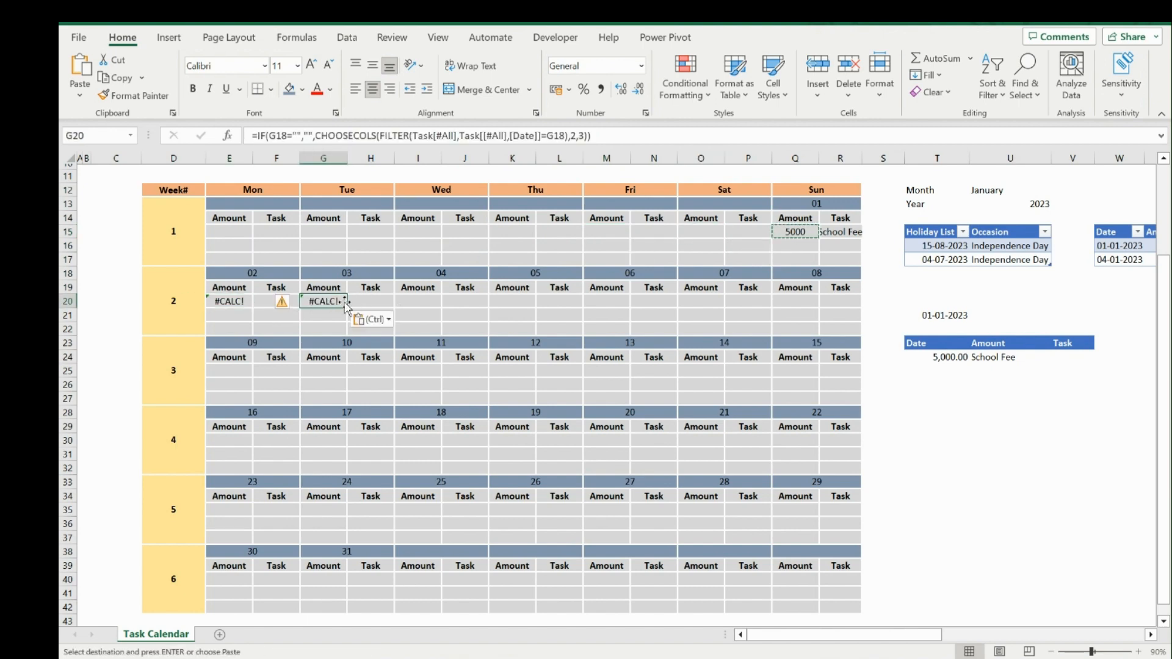
# Examine the formula in E20 and check its date against the dates listed in the Task table
pyautogui.click(225, 300)
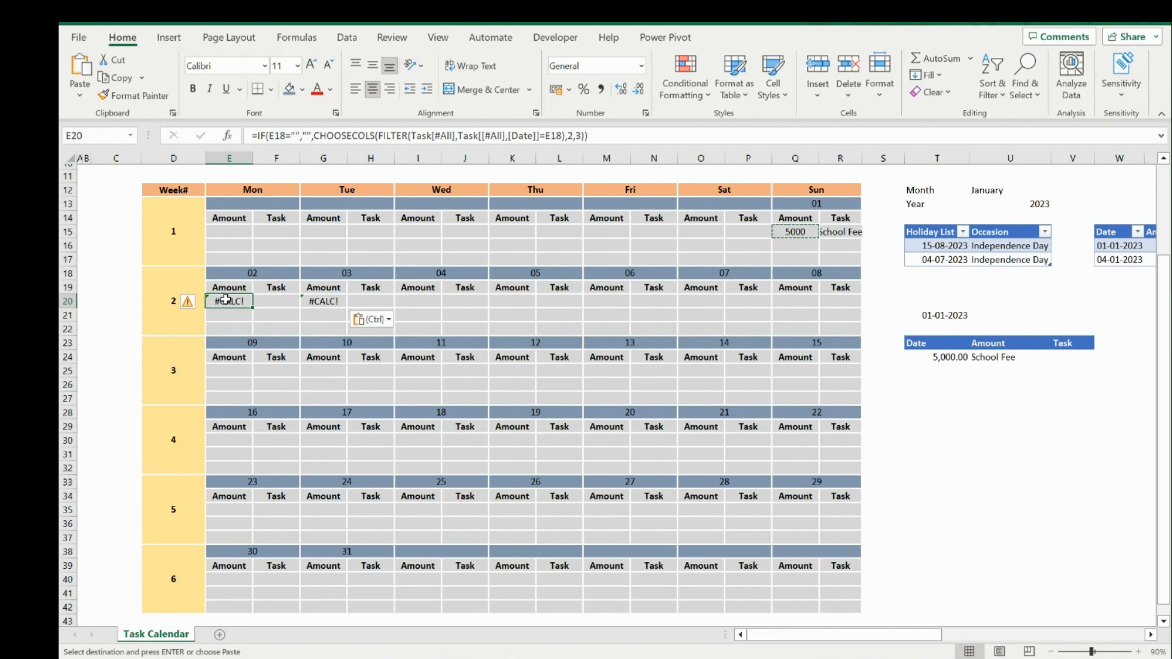
pyautogui.doubleClick(226, 300)
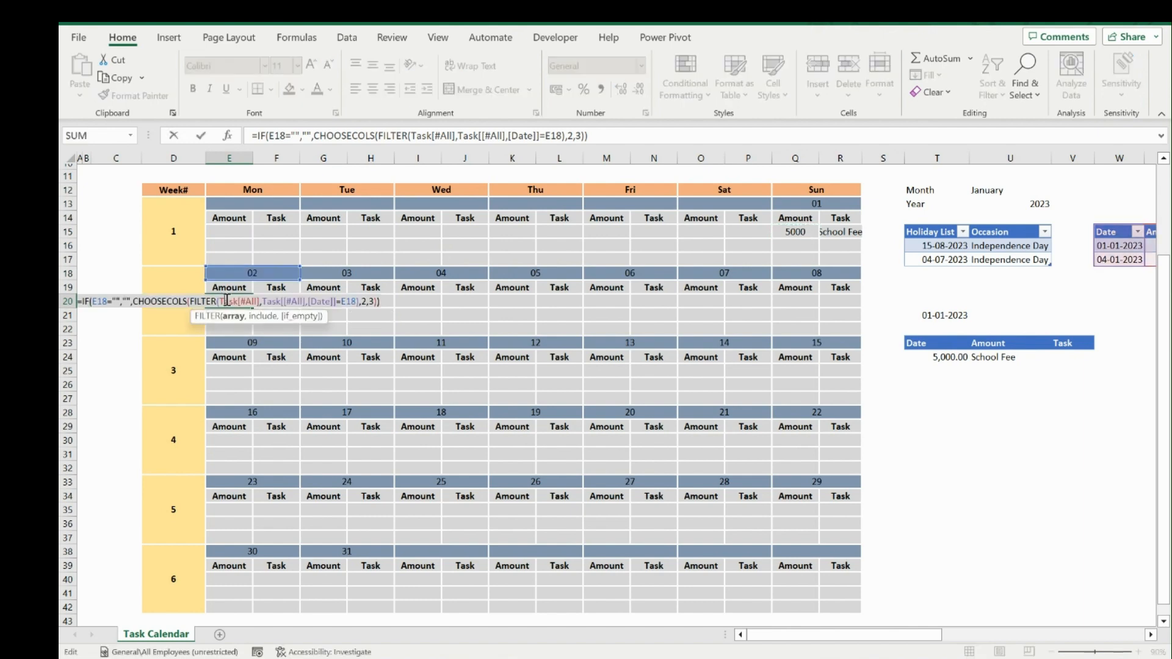
pyautogui.press('Escape')
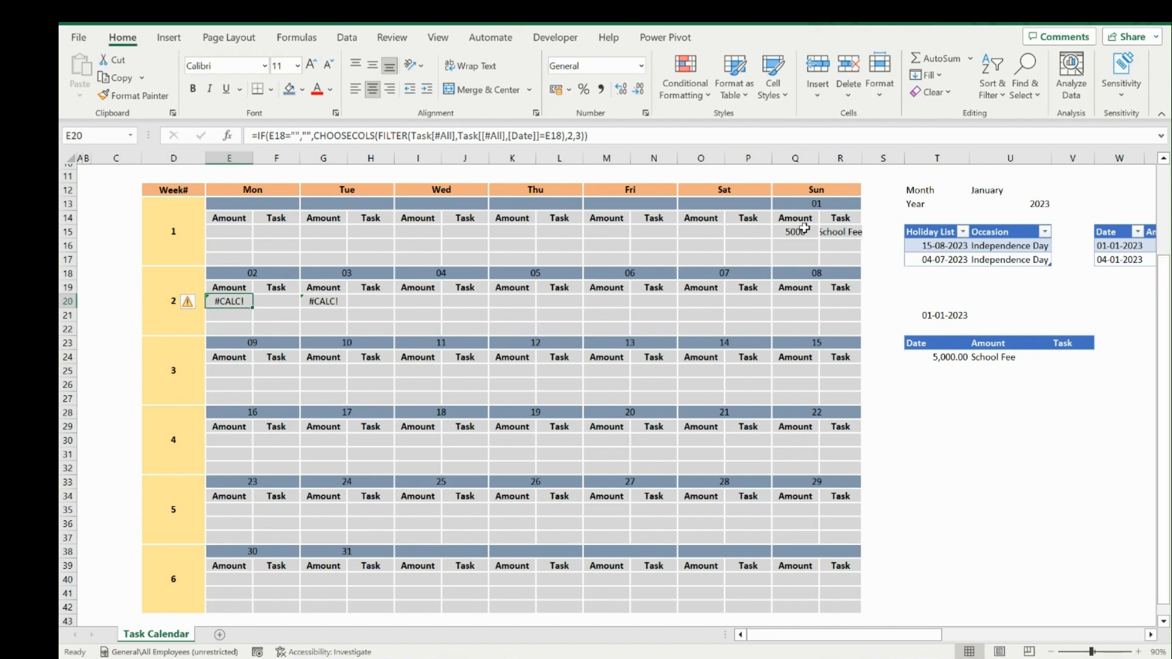
pyautogui.click(1119, 248)
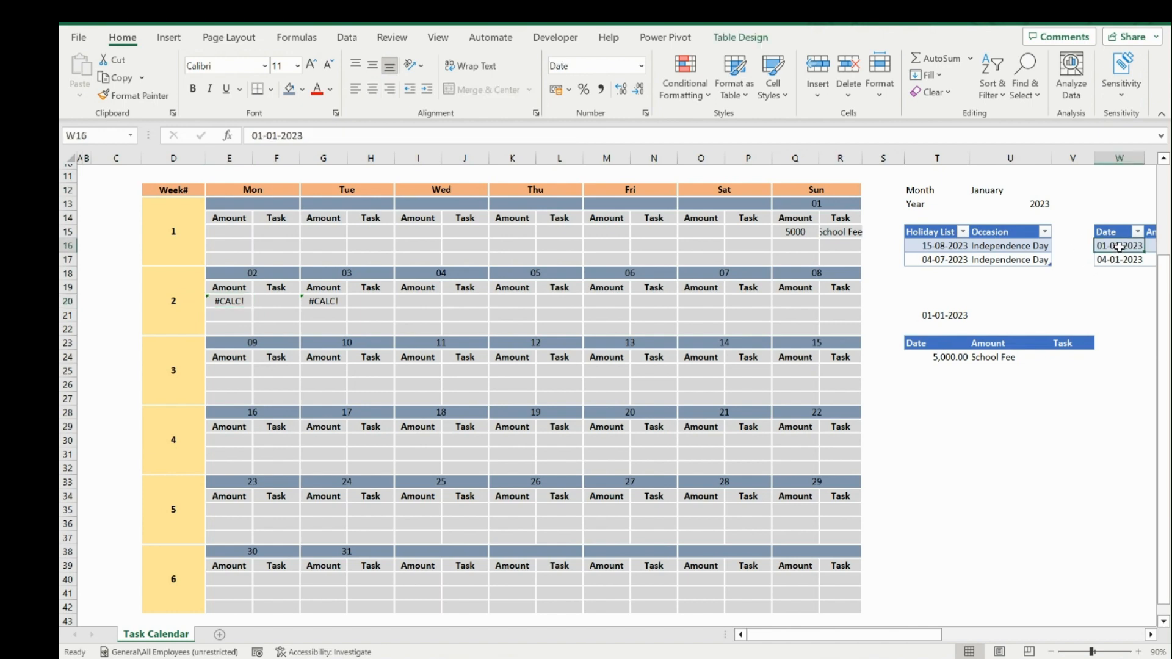
pyautogui.click(250, 301)
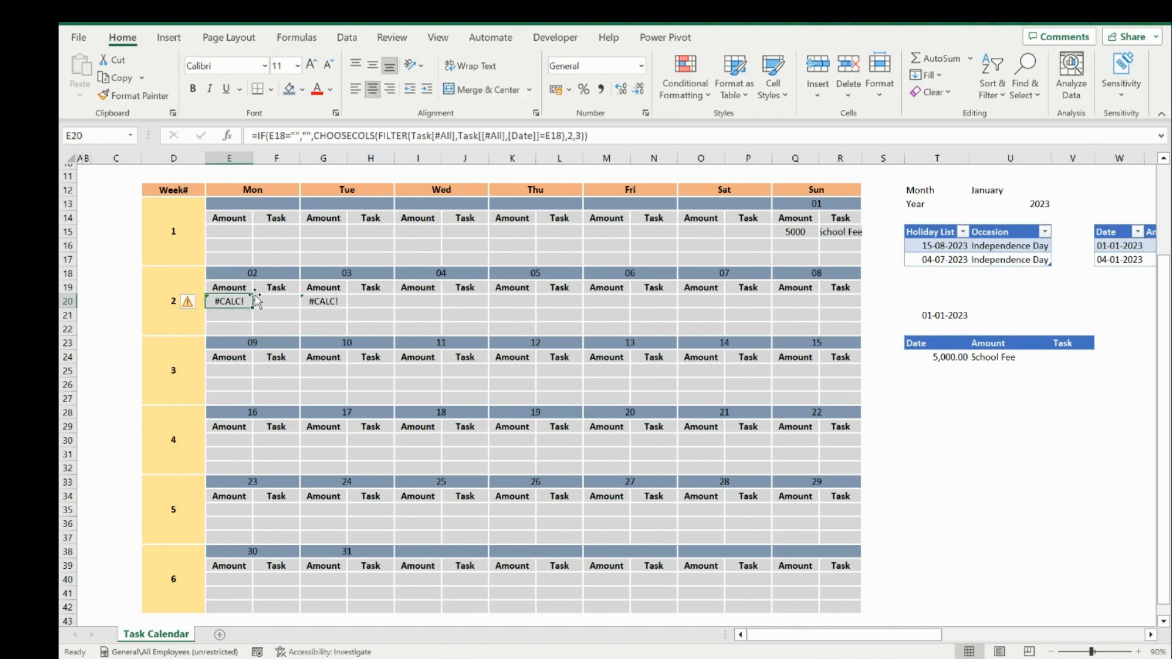
pyautogui.click(332, 302)
pyautogui.click(430, 301)
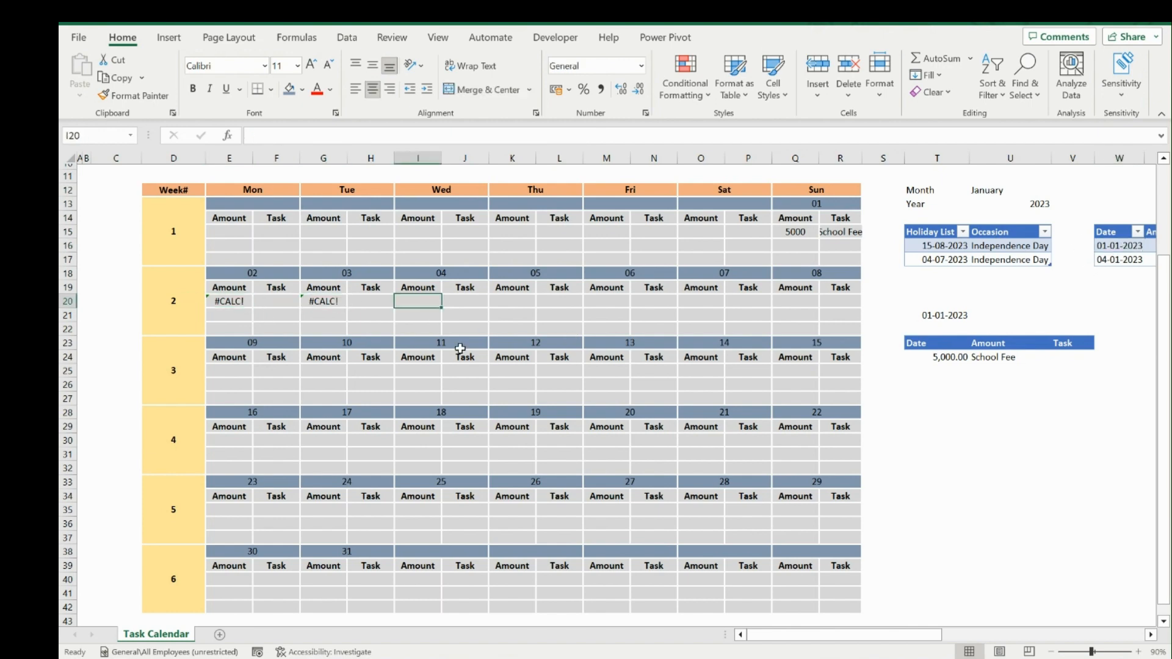
# Copy the G20 formula into the Wednesday and Thursday Amount cells of week 2, I20 and K20
pyautogui.click(314, 300)
pyautogui.hotkey('ctrl', 'c')
pyautogui.click(406, 300)
pyautogui.hotkey('ctrl', 'v')
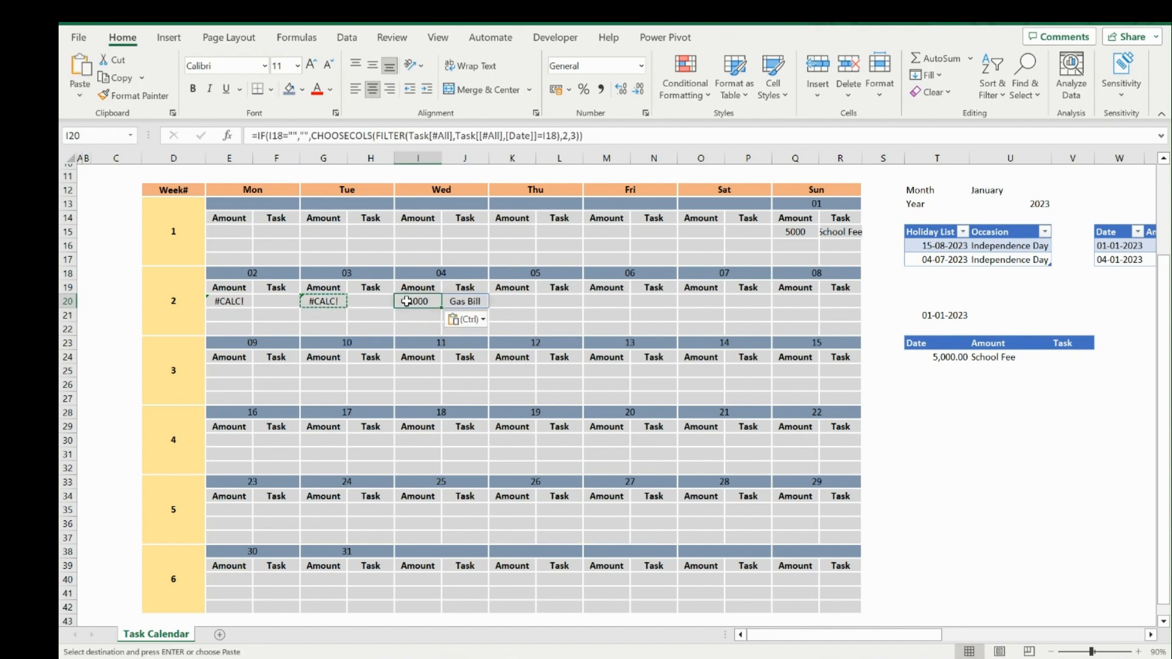
pyautogui.click(521, 300)
pyautogui.hotkey('ctrl', 'v')
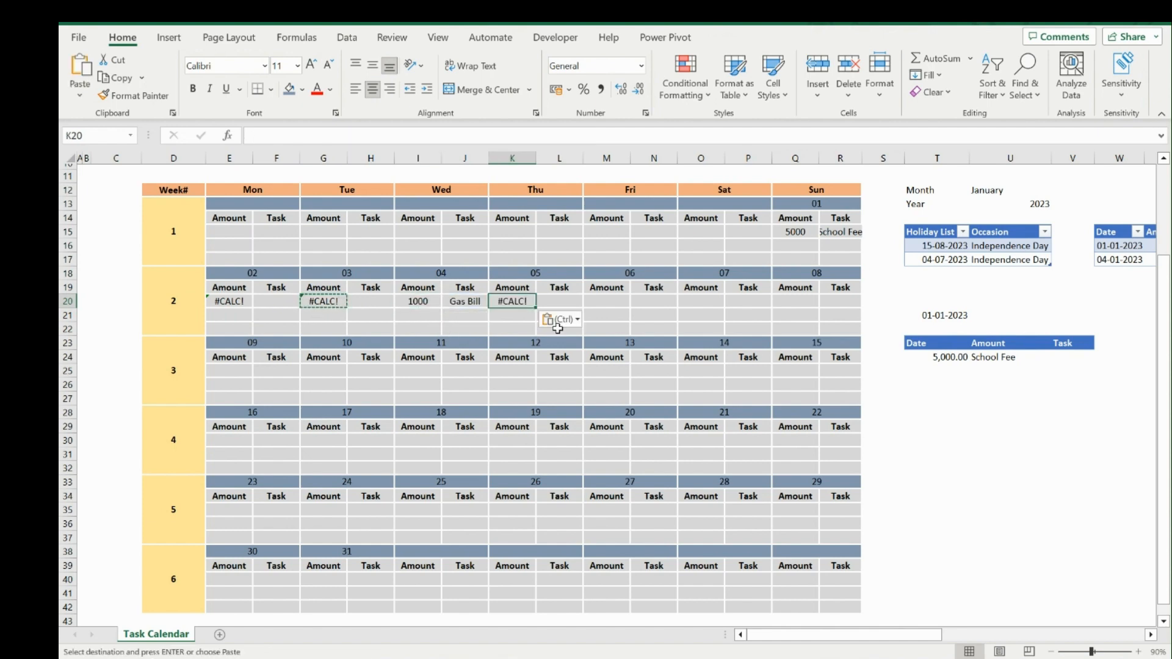
# Wrap the E15 formula in IFERROR so it returns an empty string when no matching task is found
pyautogui.click(233, 231)
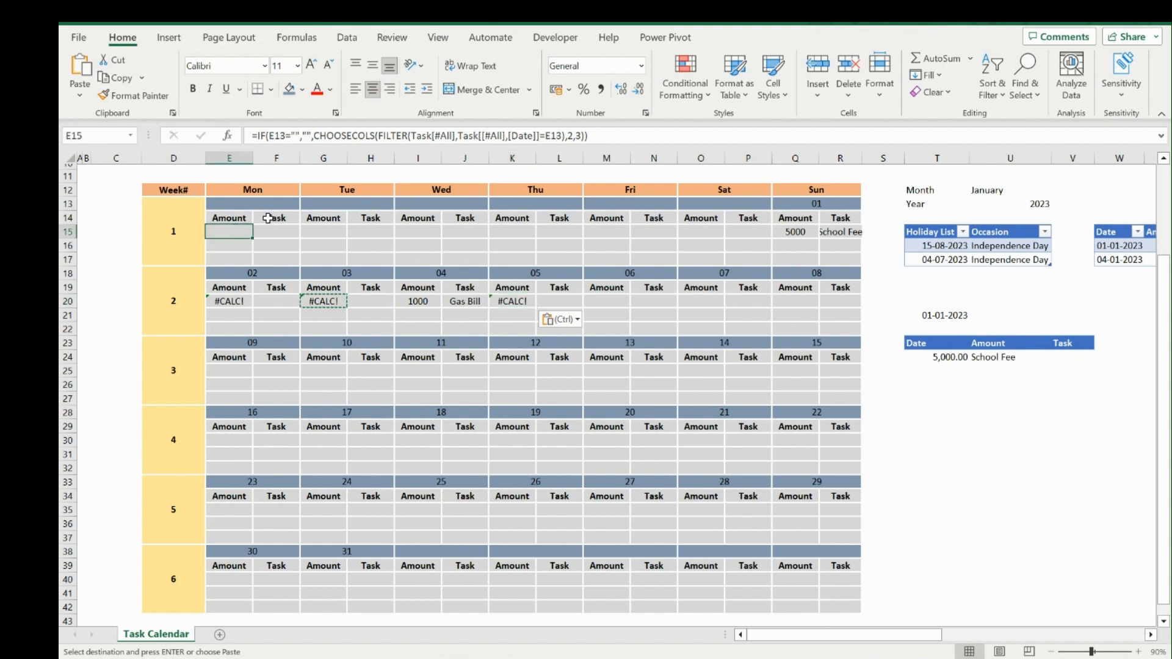
pyautogui.click(256, 135)
pyautogui.write('i')
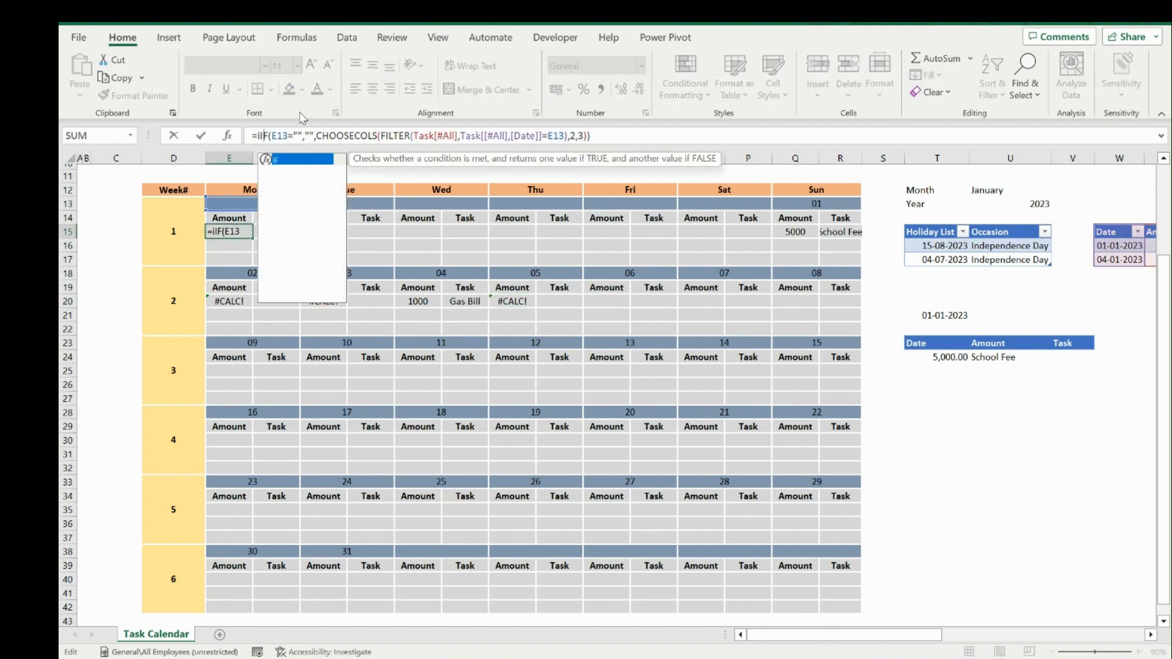
pyautogui.write('FERROR(')
pyautogui.press('Down')
pyautogui.press('Tab')
pyautogui.press('End')
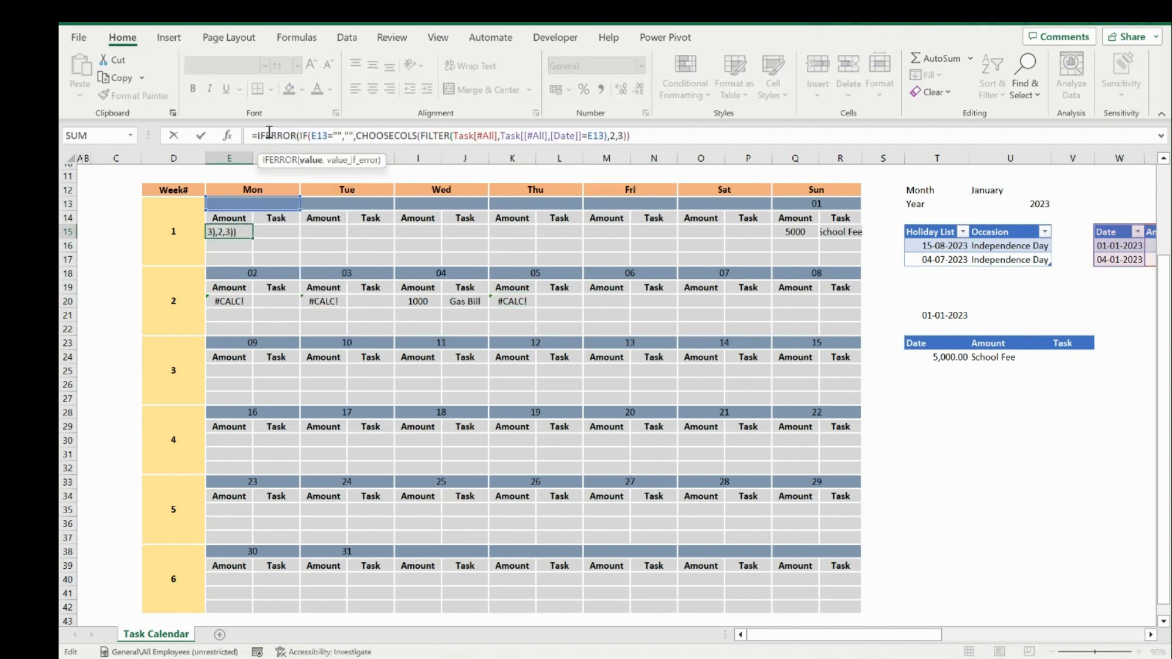
pyautogui.write(',3)')
pyautogui.hotkey('ctrl', 'Return')
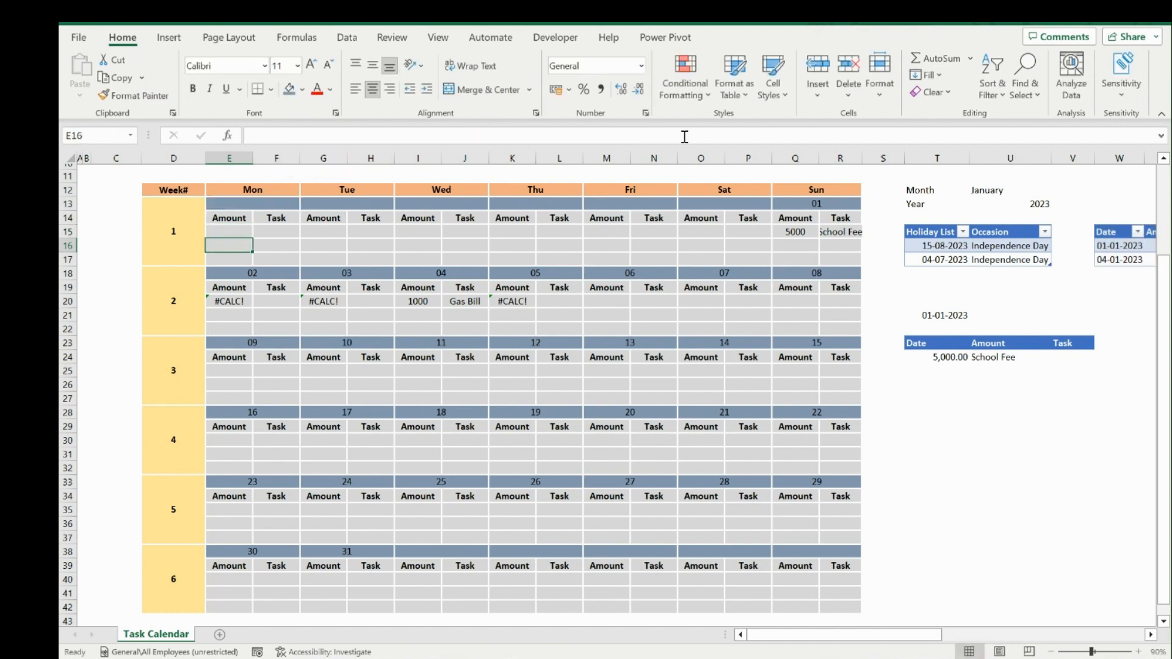
# Copy the IFERROR formula from E15 into the remaining Amount cells of week 1, Tuesday to Sunday, G15 to Q15
pyautogui.hotkey('ctrl', 'c')
pyautogui.press('Right')
pyautogui.press('Right')
pyautogui.hotkey('ctrl', 'v')
pyautogui.press('Right')
pyautogui.press('Right')
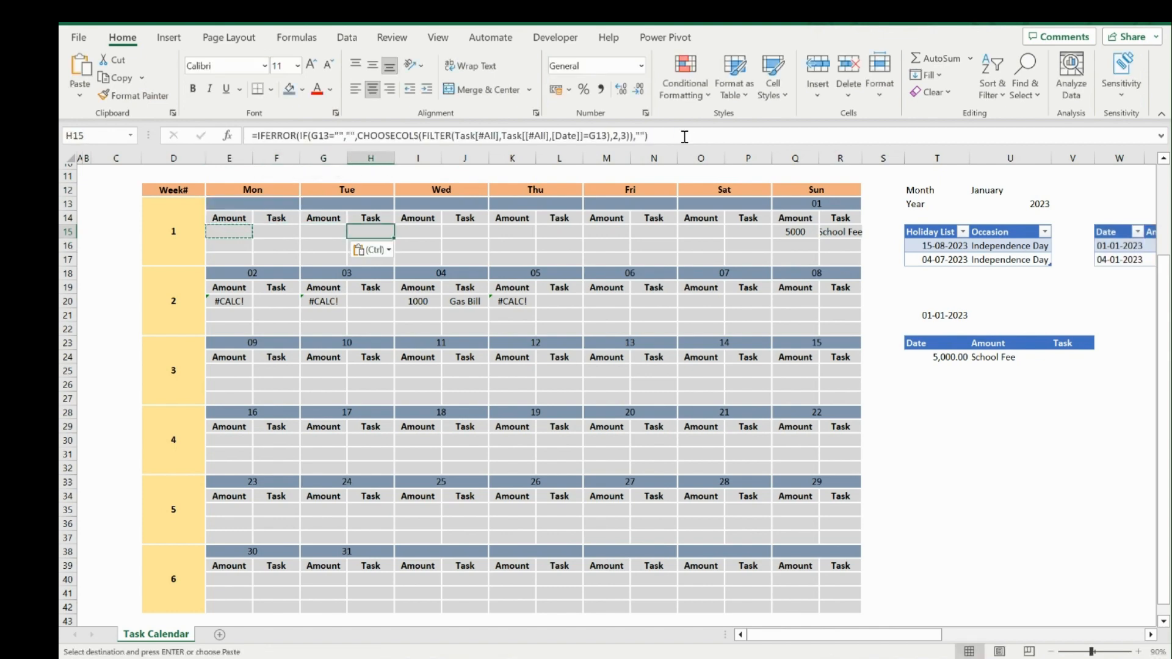
pyautogui.hotkey('ctrl', 'v')
pyautogui.press('Right')
pyautogui.press('Right')
pyautogui.hotkey('ctrl', 'v')
pyautogui.press('Right')
pyautogui.press('Right')
pyautogui.hotkey('ctrl', 'v')
pyautogui.press('Right')
pyautogui.press('Right')
pyautogui.hotkey('ctrl', 'v')
pyautogui.press('Right')
pyautogui.press('Right')
pyautogui.press('Right')
pyautogui.press('Left')
pyautogui.hotkey('ctrl', 'v')
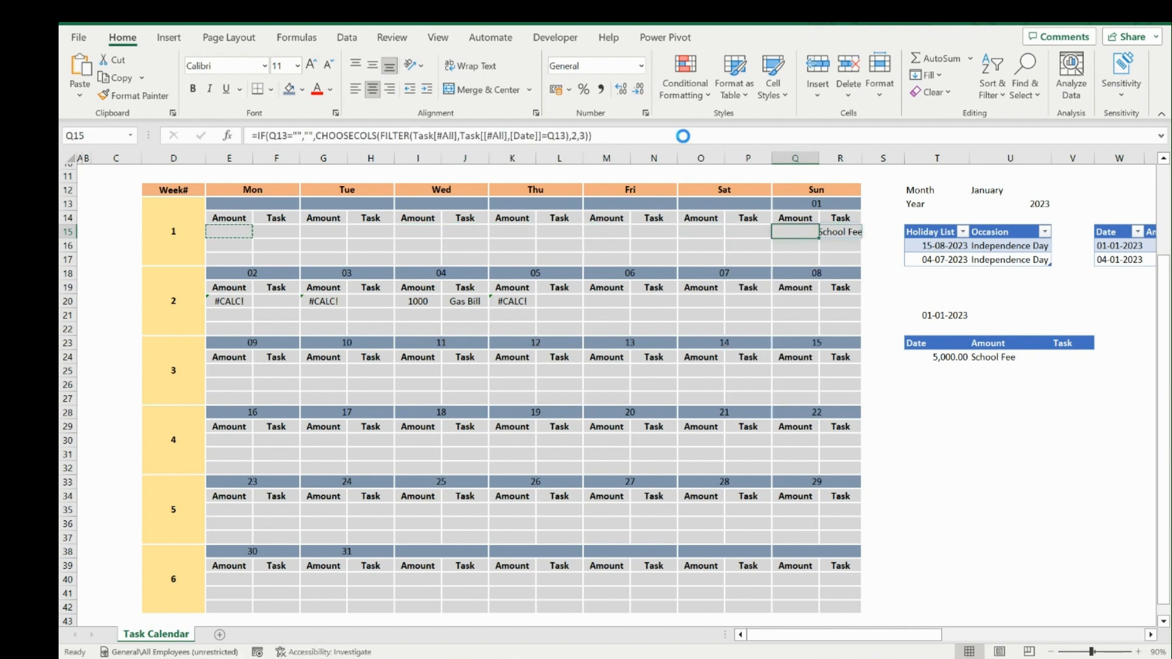
# Paste the IFERROR formula into the first Amount cell of every day in week 2, E20 to Q20
pyautogui.press('Down')
pyautogui.press('Down')
pyautogui.press('Down')
pyautogui.press('Down')
pyautogui.press('Down')
pyautogui.hotkey('ctrl', 'v')
pyautogui.press('Left')
pyautogui.press('Left')
pyautogui.hotkey('ctrl', 'v')
pyautogui.press('Left')
pyautogui.press('Left')
pyautogui.hotkey('ctrl', 'v')
pyautogui.press('Left')
pyautogui.press('Left')
pyautogui.hotkey('ctrl', 'v')
pyautogui.press('Left')
pyautogui.press('Left')
pyautogui.hotkey('ctrl', 'v')
pyautogui.press('Left')
pyautogui.press('Left')
pyautogui.hotkey('ctrl', 'v')
pyautogui.press('Left')
pyautogui.press('Left')
pyautogui.hotkey('ctrl', 'v')
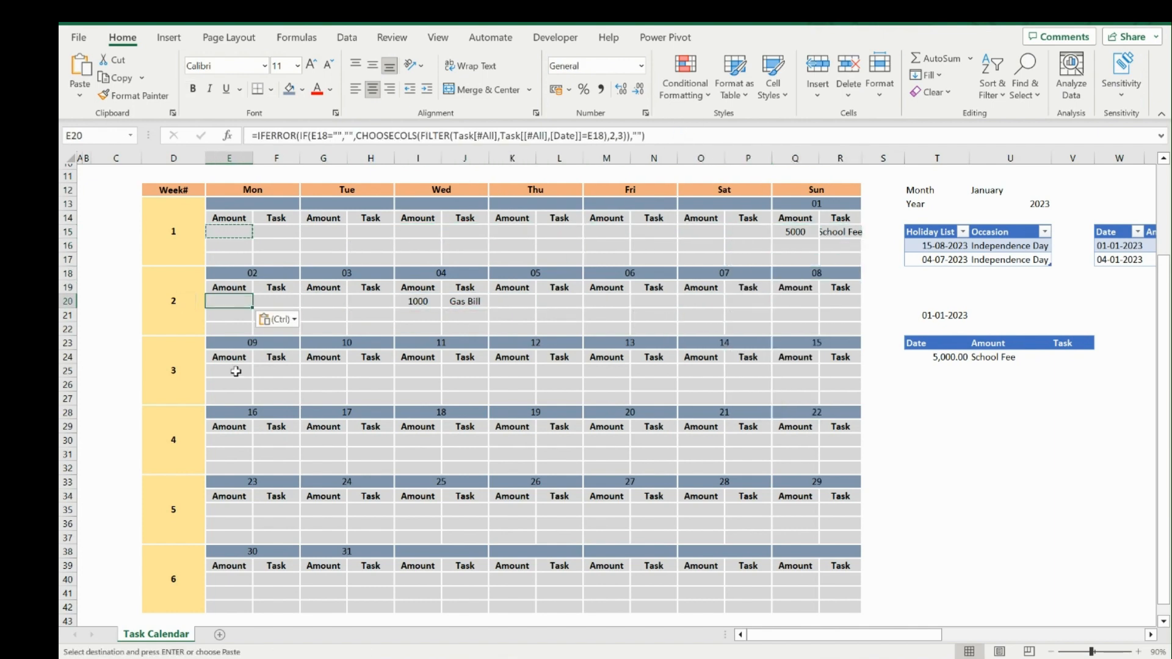
# Paste the IFERROR formula into the first Amount cell of every day in week 3, E25 to Q25
pyautogui.click(236, 371)
pyautogui.hotkey('ctrl', 'v')
pyautogui.press('Right')
pyautogui.press('Right')
pyautogui.hotkey('ctrl', 'v')
pyautogui.hotkey('ctrl', 'Right')
pyautogui.hotkey('ctrl', 'Left')
pyautogui.hotkey('ctrl', 'Left')
pyautogui.hotkey('ctrl', 'Left')
pyautogui.press('Right')
pyautogui.press('Right')
pyautogui.press('Right')
pyautogui.press('Right')
pyautogui.press('Right')
pyautogui.press('Right')
pyautogui.press('Right')
pyautogui.press('Right')
pyautogui.hotkey('ctrl', 'v')
pyautogui.press('Right')
pyautogui.press('Right')
pyautogui.hotkey('ctrl', 'v')
pyautogui.press('Right')
pyautogui.press('Right')
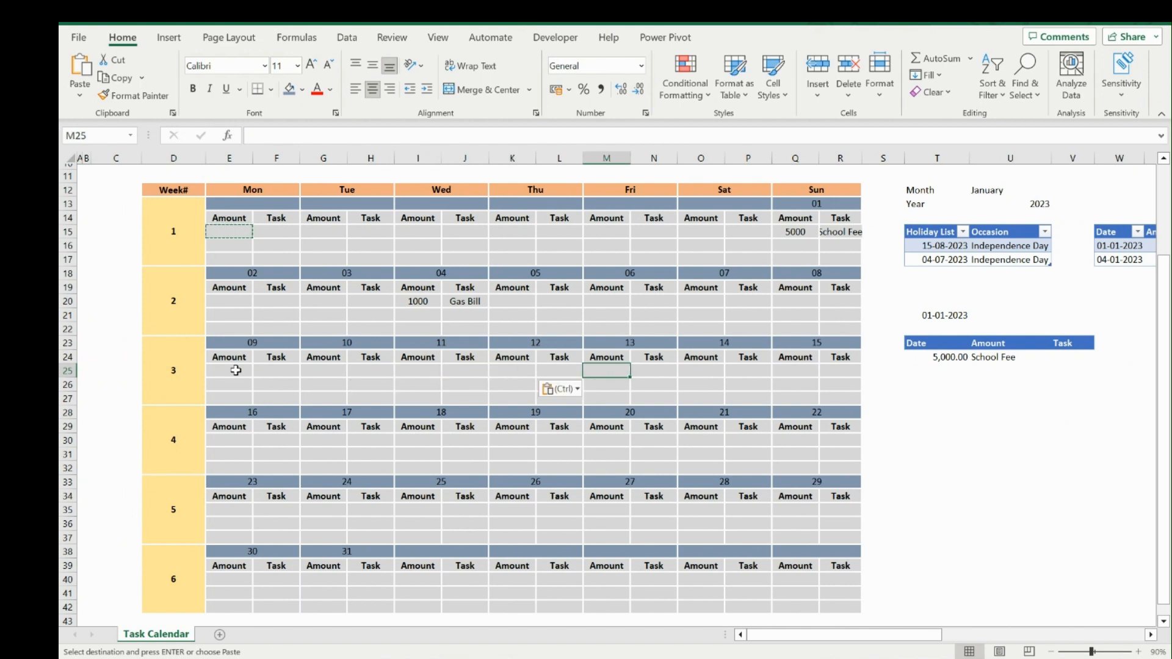
pyautogui.hotkey('ctrl', 'v')
pyautogui.hotkey('ctrl', 'Right')
pyautogui.hotkey('ctrl', 'Left')
pyautogui.hotkey('ctrl', 'Left')
pyautogui.hotkey('ctrl', 'Left')
pyautogui.hotkey('ctrl', 'Left')
pyautogui.press('Right')
pyautogui.press('Right')
pyautogui.press('Right')
pyautogui.press('Right')
pyautogui.press('Right')
pyautogui.press('Right')
pyautogui.press('Right')
pyautogui.press('Right')
pyautogui.press('Right')
pyautogui.press('Right')
pyautogui.hotkey('ctrl', 'v')
# Paste the IFERROR formula into the first Amount cell of every day in week 4, Q30 to E30, recopying it from G30
pyautogui.press('Down')
pyautogui.press('Down')
pyautogui.press('Down')
pyautogui.press('Down')
pyautogui.press('Down')
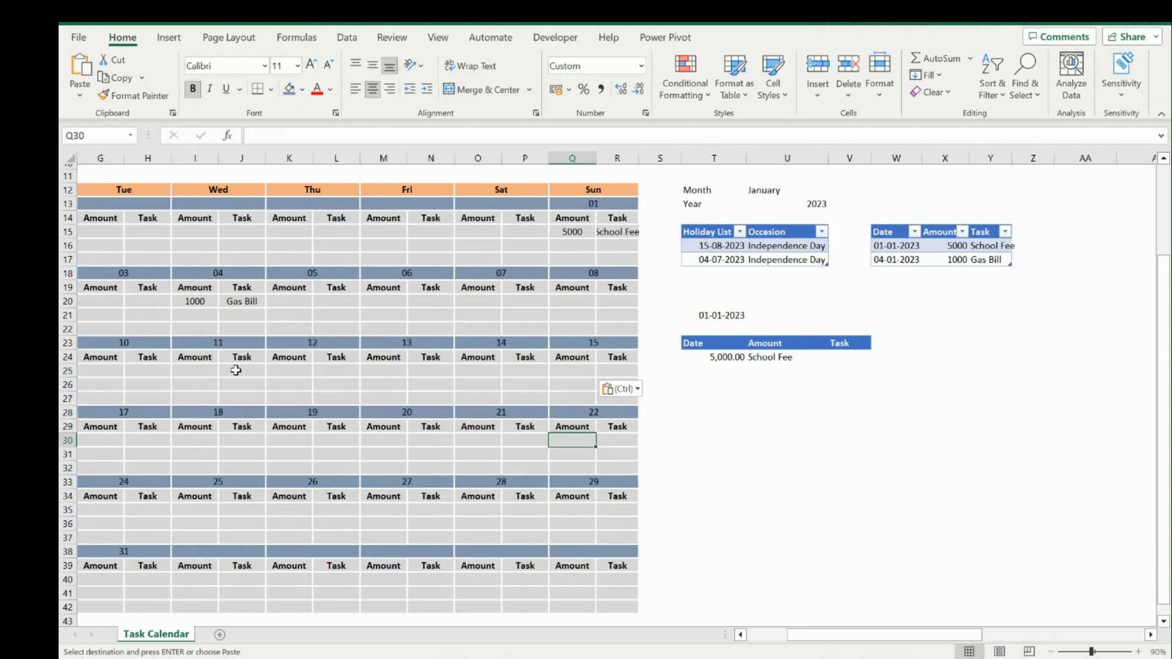
pyautogui.hotkey('ctrl', 'v')
pyautogui.press('Left')
pyautogui.press('Left')
pyautogui.hotkey('ctrl', 'v')
pyautogui.press('Left')
pyautogui.press('Left')
pyautogui.hotkey('ctrl', 'v')
pyautogui.press('Left')
pyautogui.press('Left')
pyautogui.hotkey('ctrl', 'v')
pyautogui.press('Left')
pyautogui.press('Left')
pyautogui.hotkey('ctrl', 'v')
pyautogui.press('Left')
pyautogui.press('Left')
pyautogui.hotkey('ctrl', 'v')
pyautogui.press('Left')
pyautogui.press('Left')
pyautogui.write('v')
pyautogui.press('Escape')
pyautogui.press('Right')
pyautogui.press('Right')
pyautogui.hotkey('ctrl', 'c')
pyautogui.press('Left')
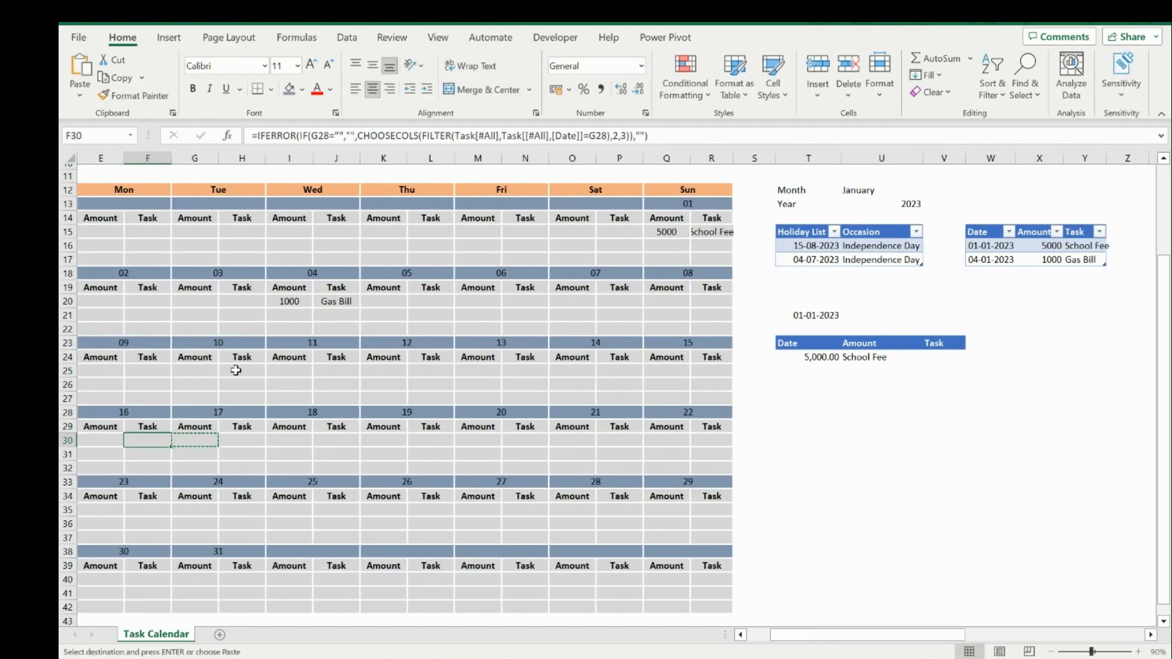
pyautogui.press('Left')
pyautogui.hotkey('ctrl', 'v')
pyautogui.press('Left')
pyautogui.press('Left')
pyautogui.press('Right')
pyautogui.press('Right')
# Paste the IFERROR formula into the first Amount cell of every day in week 5, E35 to Q35
pyautogui.press('Down')
pyautogui.press('Down')
pyautogui.press('Down')
pyautogui.press('Down')
pyautogui.press('Down')
pyautogui.hotkey('ctrl', 'v')
pyautogui.press('Right')
pyautogui.press('Right')
pyautogui.hotkey('ctrl', 'v')
pyautogui.press('Right')
pyautogui.press('Right')
pyautogui.hotkey('ctrl', 'v')
pyautogui.press('Right')
pyautogui.press('Right')
pyautogui.hotkey('ctrl', 'v')
pyautogui.press('Right')
pyautogui.press('Right')
pyautogui.hotkey('ctrl', 'v')
pyautogui.press('Right')
pyautogui.press('Right')
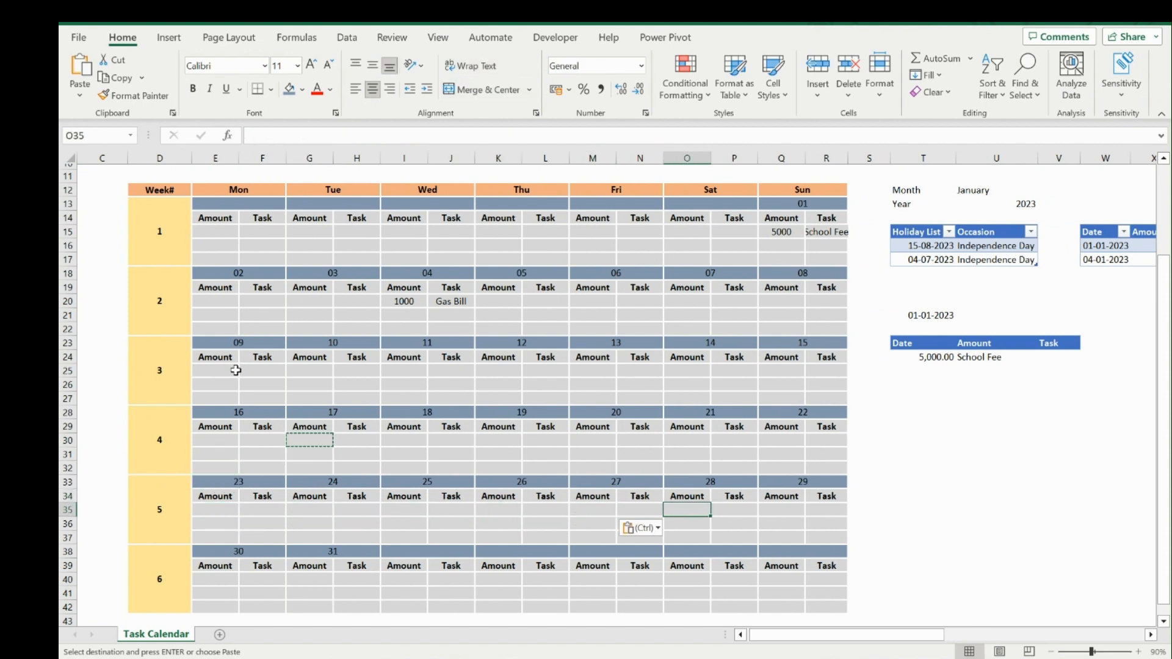
pyautogui.hotkey('ctrl', 'v')
pyautogui.press('Right')
pyautogui.press('Right')
pyautogui.hotkey('ctrl', 'v')
# Paste the IFERROR formula into the first Amount cell of every day in week 6, Q40 to E40, and end the copy mode
pyautogui.press('Down')
pyautogui.press('Down')
pyautogui.press('Down')
pyautogui.press('Down')
pyautogui.press('Down')
pyautogui.hotkey('ctrl', 'v')
pyautogui.press('Left')
pyautogui.press('Left')
pyautogui.hotkey('ctrl', 'v')
pyautogui.press('Left')
pyautogui.press('Left')
pyautogui.hotkey('ctrl', 'v')
pyautogui.press('Left')
pyautogui.press('Left')
pyautogui.hotkey('ctrl', 'v')
pyautogui.press('Left')
pyautogui.press('Left')
pyautogui.hotkey('ctrl', 'v')
pyautogui.press('Left')
pyautogui.press('Left')
pyautogui.hotkey('ctrl', 'v')
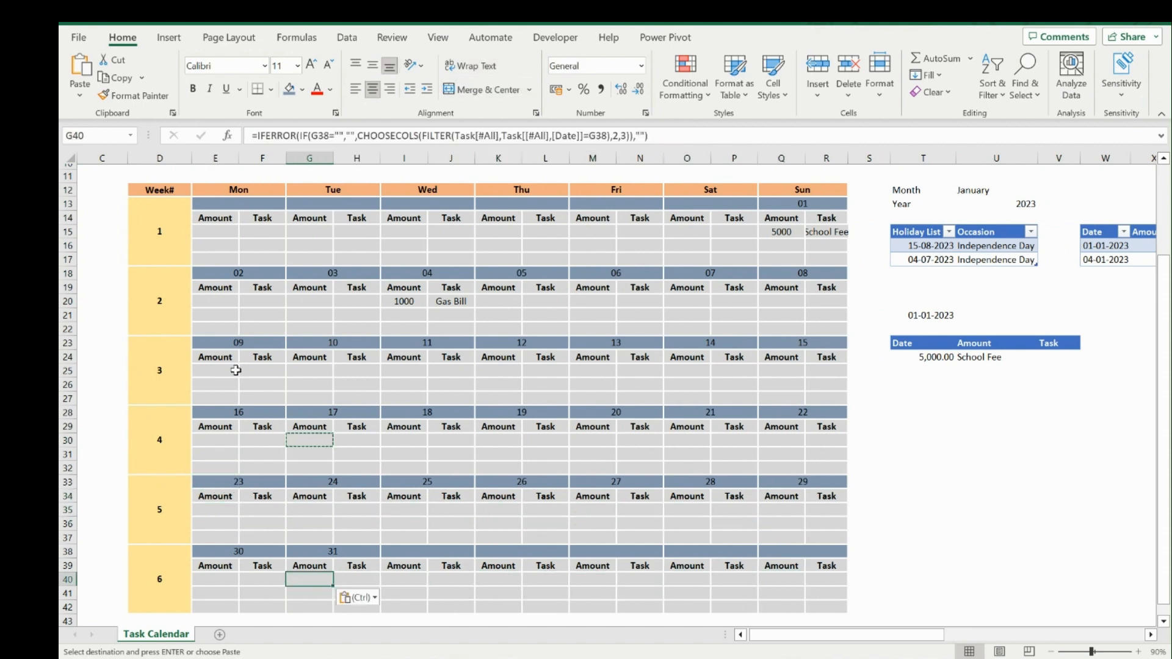
pyautogui.press('Left')
pyautogui.press('Left')
pyautogui.hotkey('ctrl', 'v')
pyautogui.press('Escape')
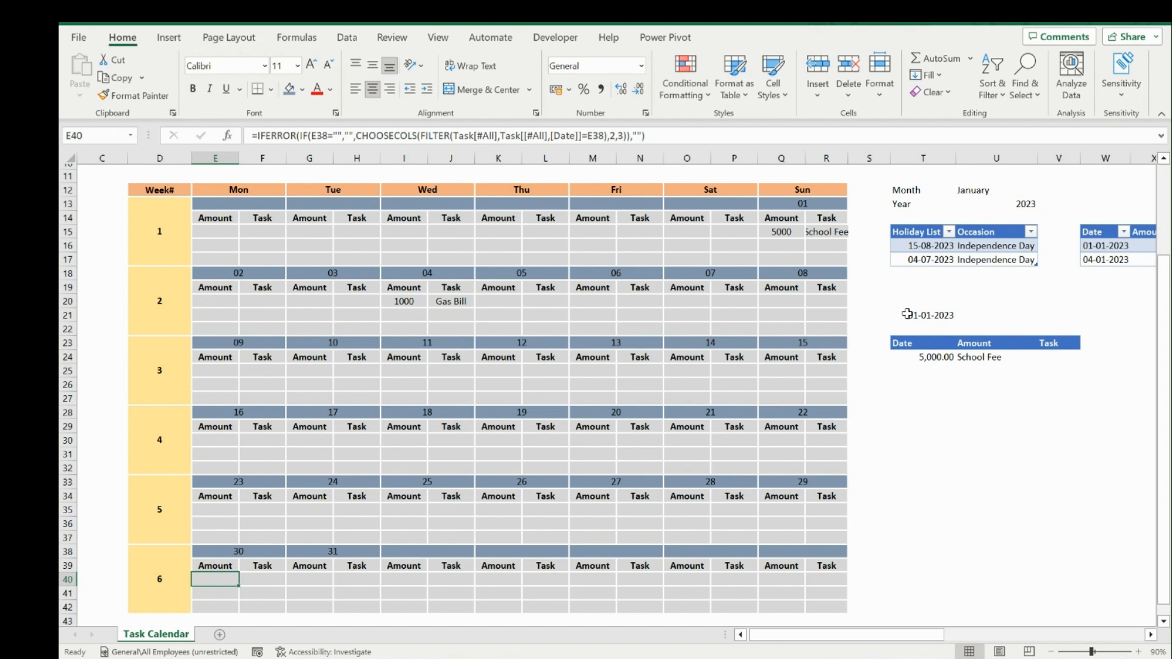
# Delete the trial lookup contents in T21:W26 and clear the leftover blue header formatting within S22:W27
pyautogui.moveTo(907, 314); pyautogui.dragTo(1086, 379)
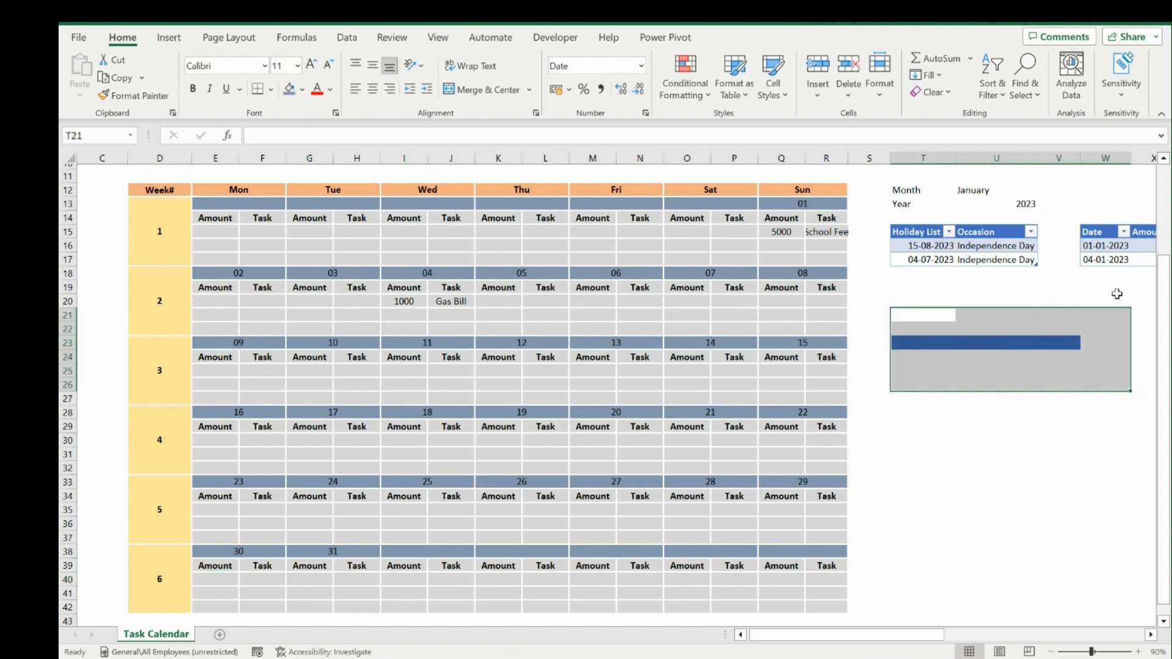
pyautogui.click(1117, 274)
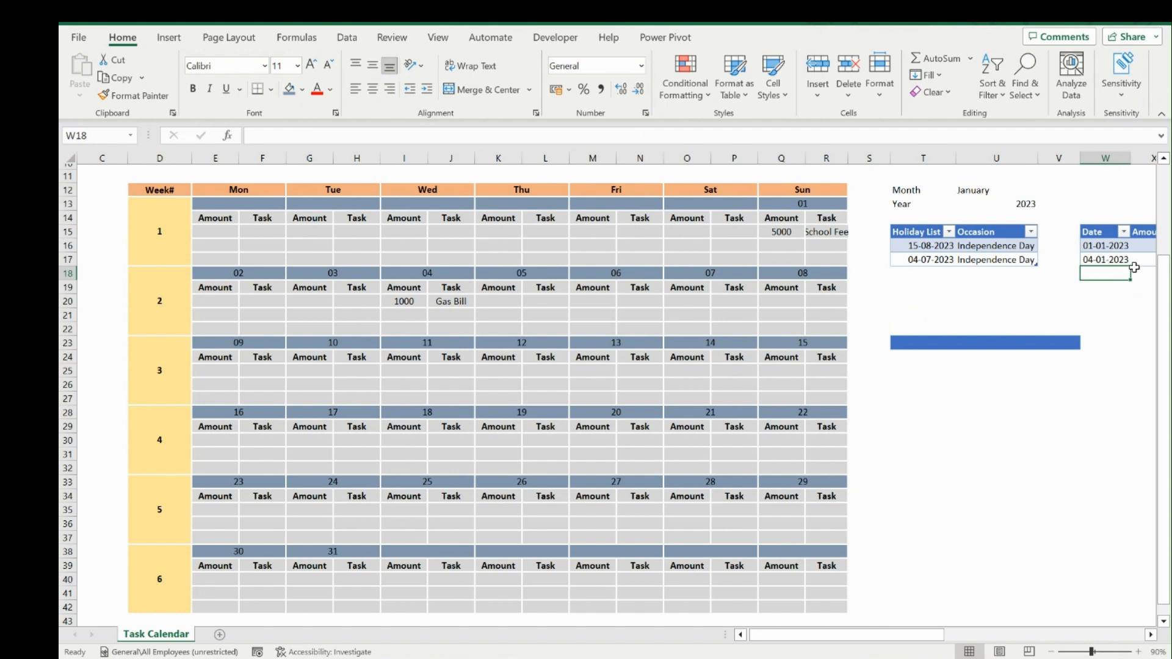
pyautogui.moveTo(1106, 245)
pyautogui.mouseDown()
pyautogui.moveTo(1108, 258)
pyautogui.moveTo(1136, 256)
pyautogui.moveTo(1115, 253)
pyautogui.mouseUp()
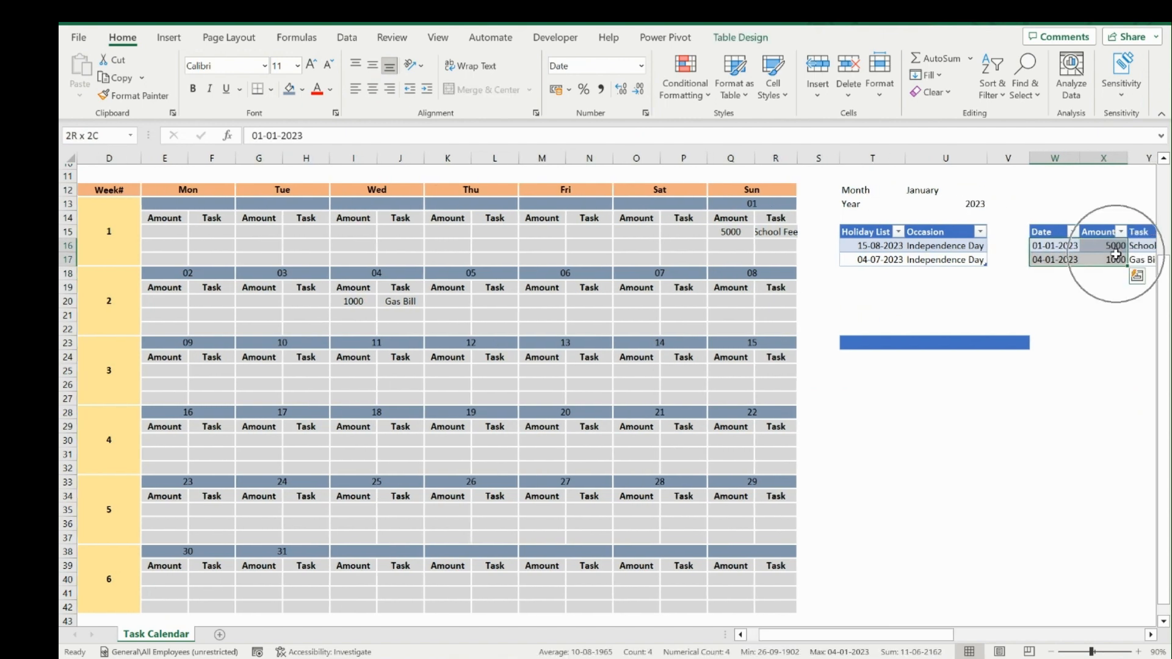
pyautogui.press('Down')
pyautogui.press('Down')
pyautogui.press('Down')
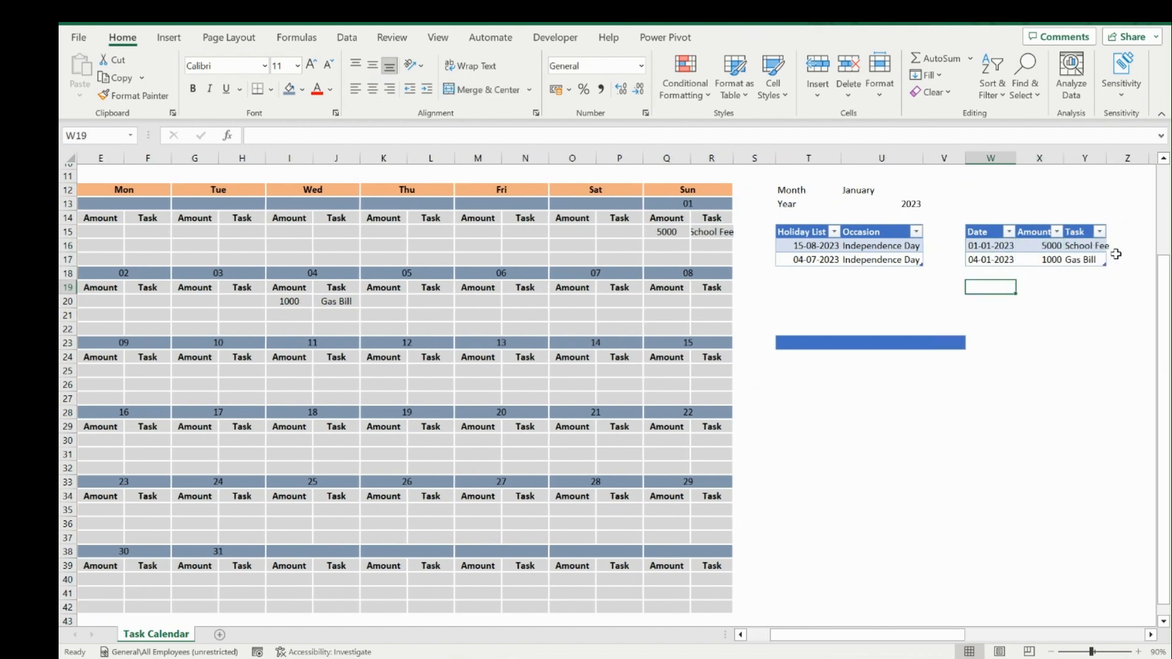
pyautogui.moveTo(756, 329); pyautogui.dragTo(991, 393)
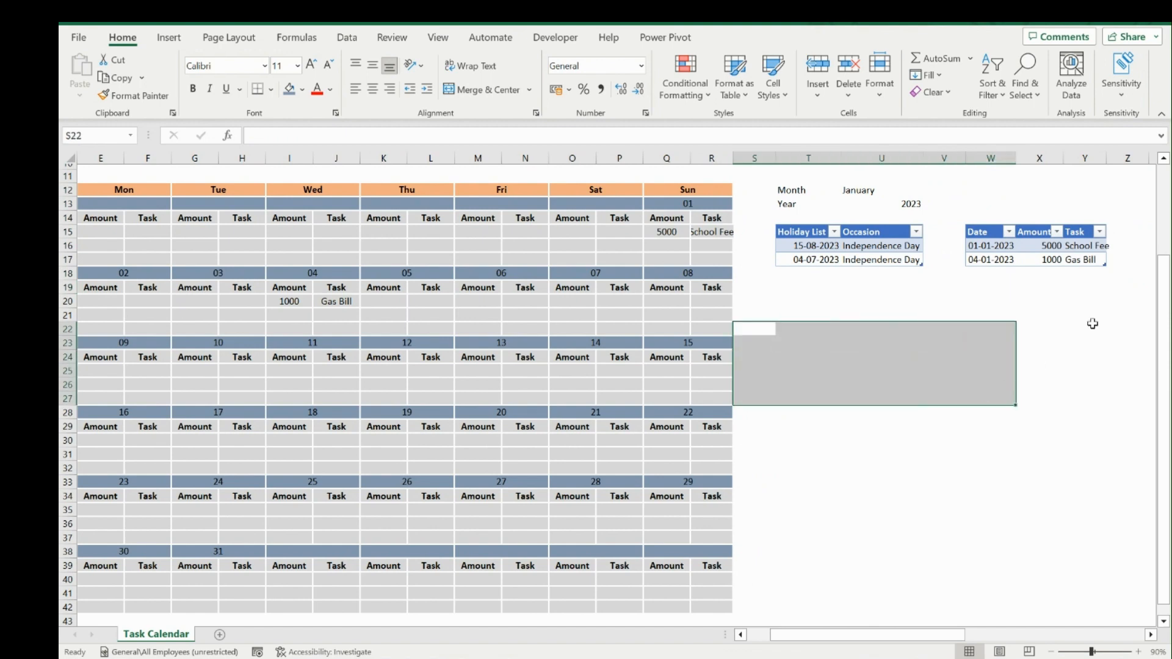
# Copy the School Fee and Gas Bill rows W16:Y17 of the Task table and paste them directly below at W18
pyautogui.moveTo(1001, 245); pyautogui.dragTo(1092, 258)
pyautogui.hotkey('ctrl', 'c')
pyautogui.click(996, 272)
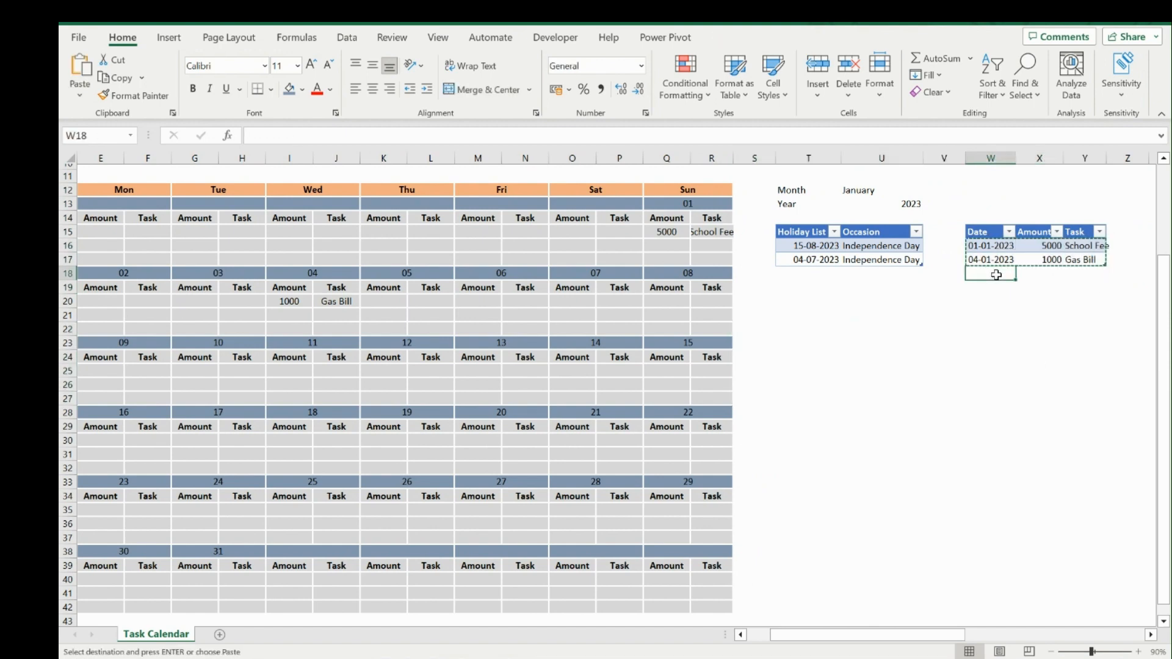
pyautogui.hotkey('ctrl', 'v')
# Change the dates of the pasted School Fee and Gas Bill rows to 01-08-2023 and 04-08-2023
pyautogui.click(996, 275)
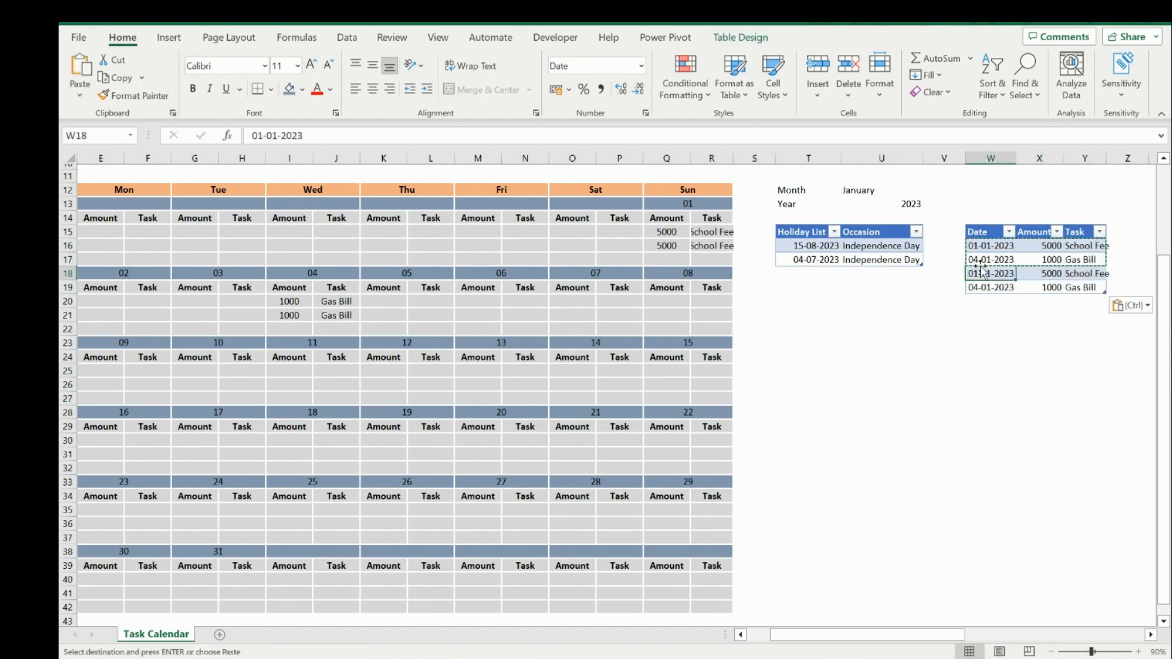
pyautogui.doubleClick(988, 272)
pyautogui.press('BackSpace')
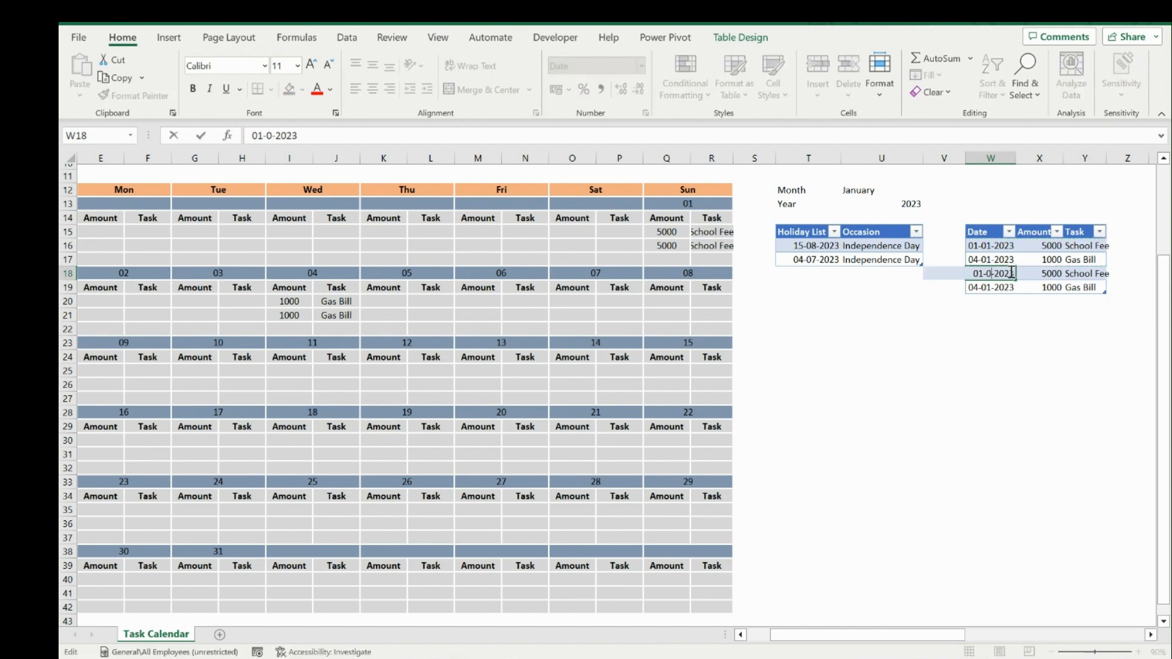
pyautogui.write('8')
pyautogui.press('Return')
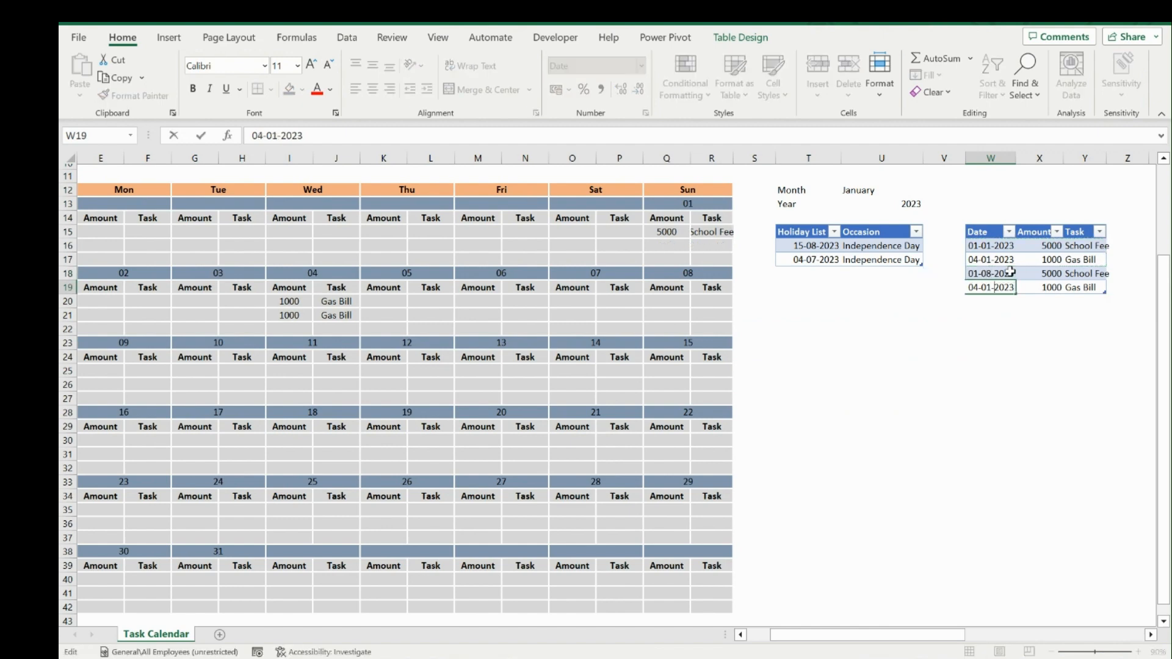
pyautogui.press('BackSpace')
pyautogui.write('8')
pyautogui.press('Return')
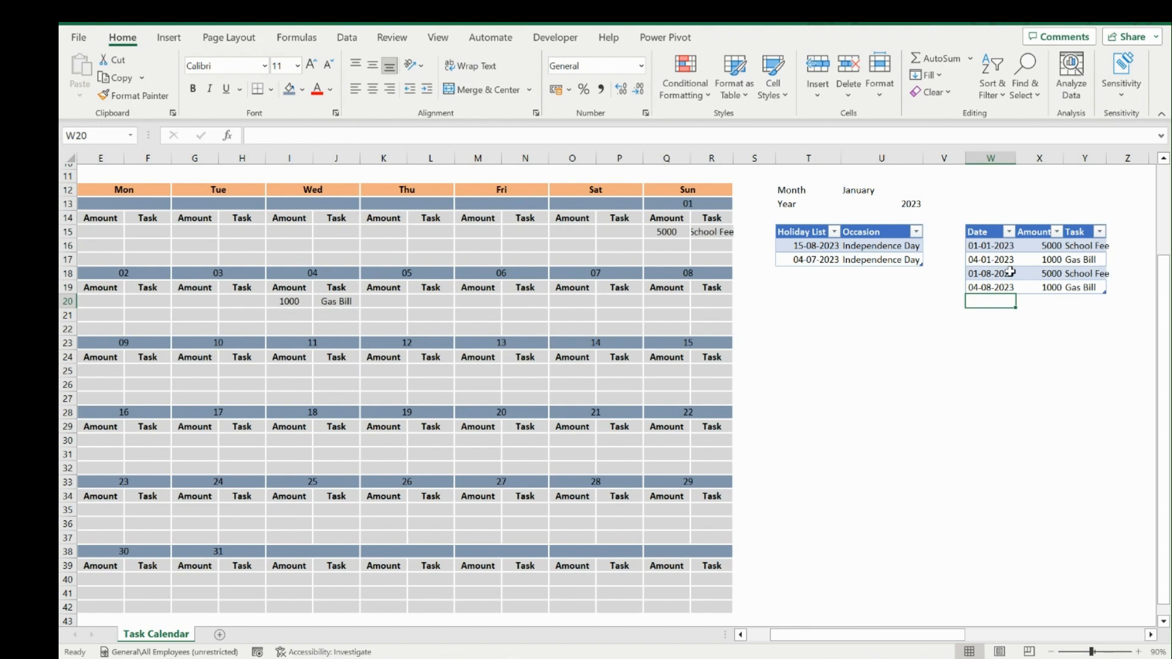
# Add a Task table row dated 14/9/2023 with "-" as the amount and PTM as the task
pyautogui.write('14/9/2023')
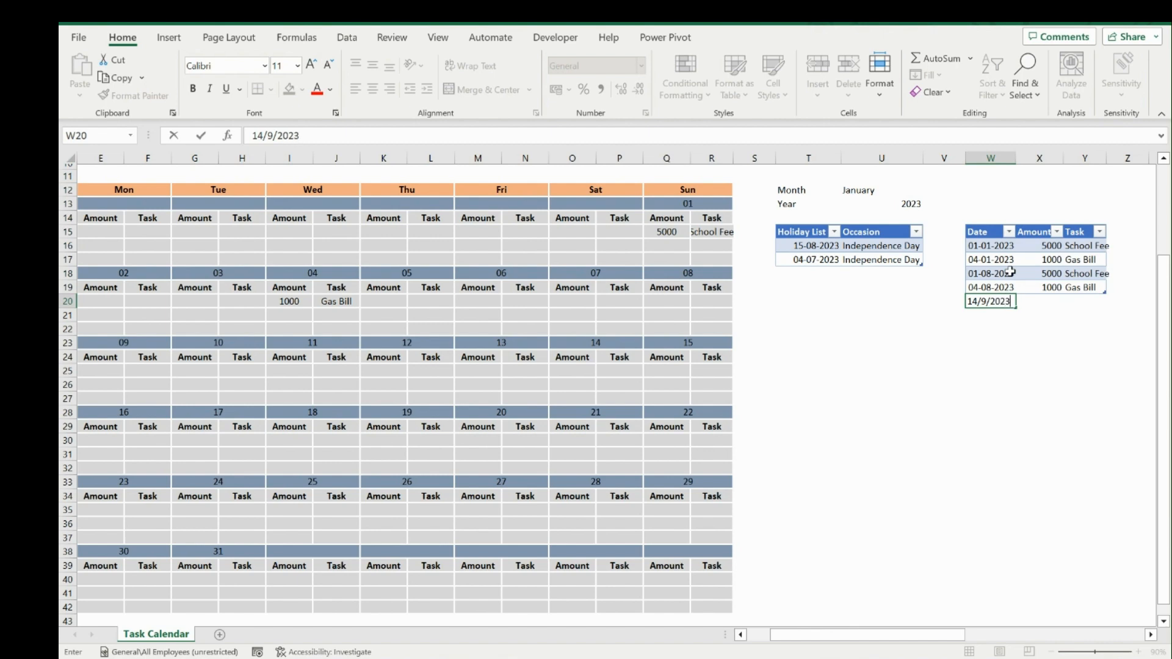
pyautogui.press('Tab')
pyautogui.press('Tab')
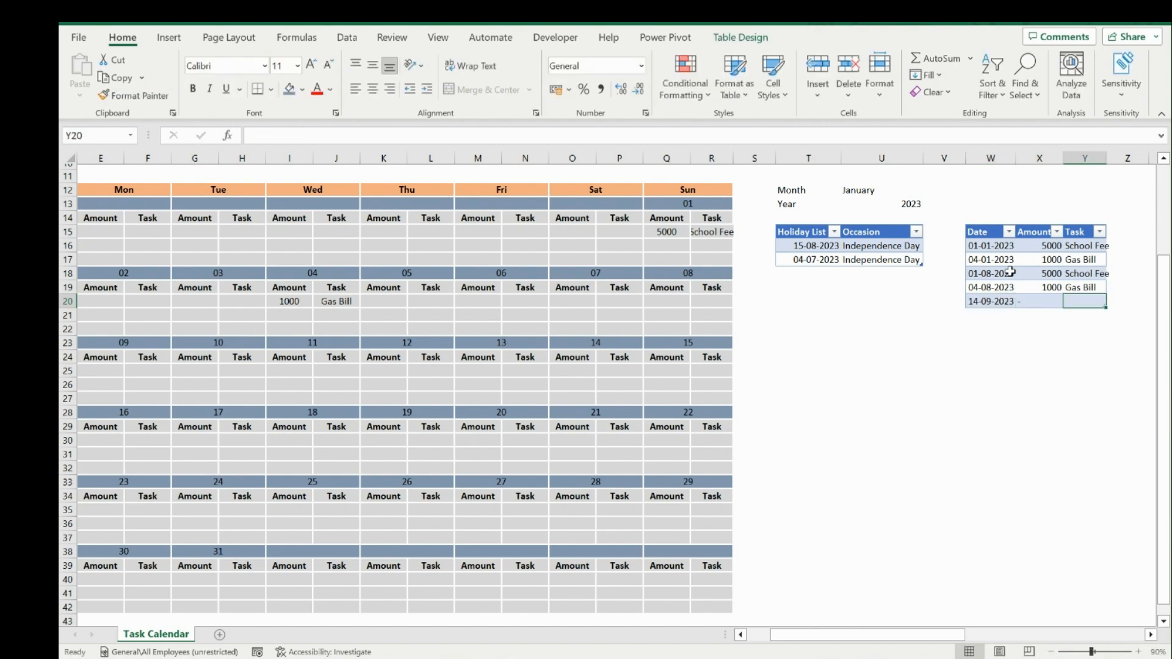
pyautogui.write('PTM')
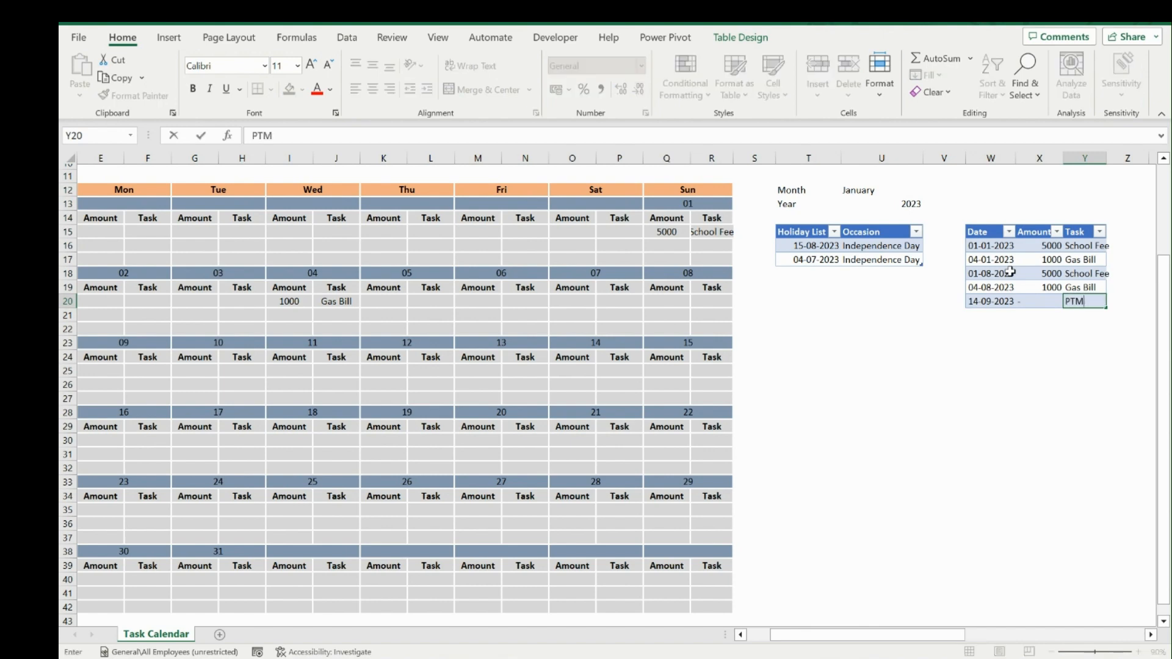
pyautogui.press('Tab')
pyautogui.hotkey('ctrl', 'z')
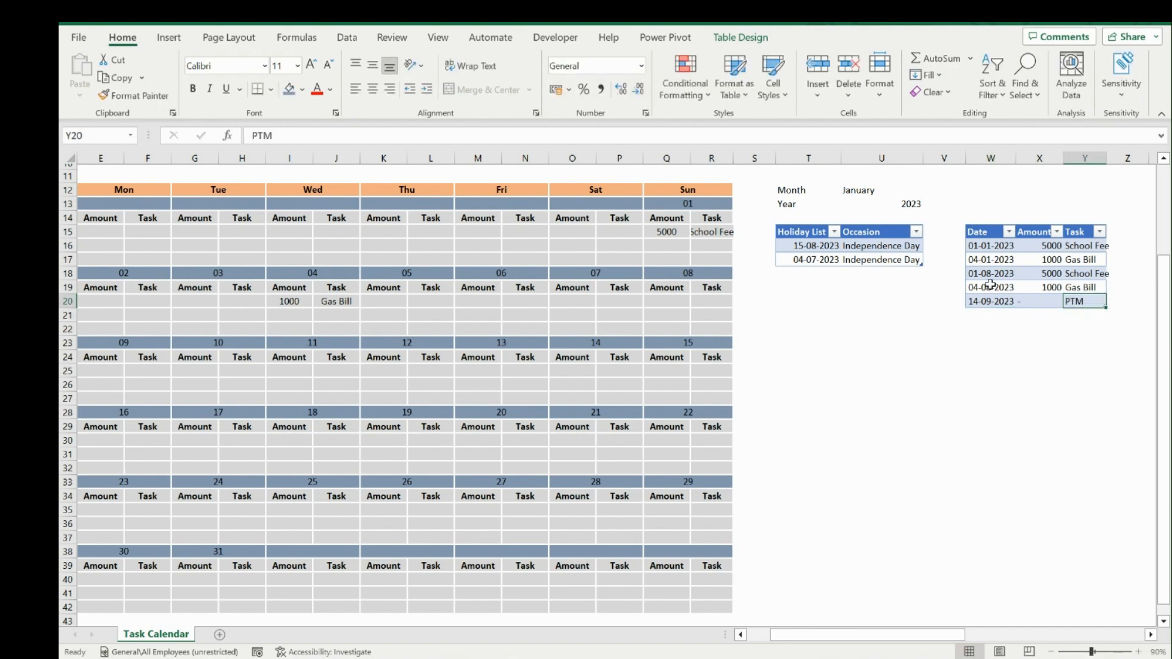
# Set the calendar's Month to August and check the task entries in G15 and M15 against the Task table
pyautogui.click(881, 191)
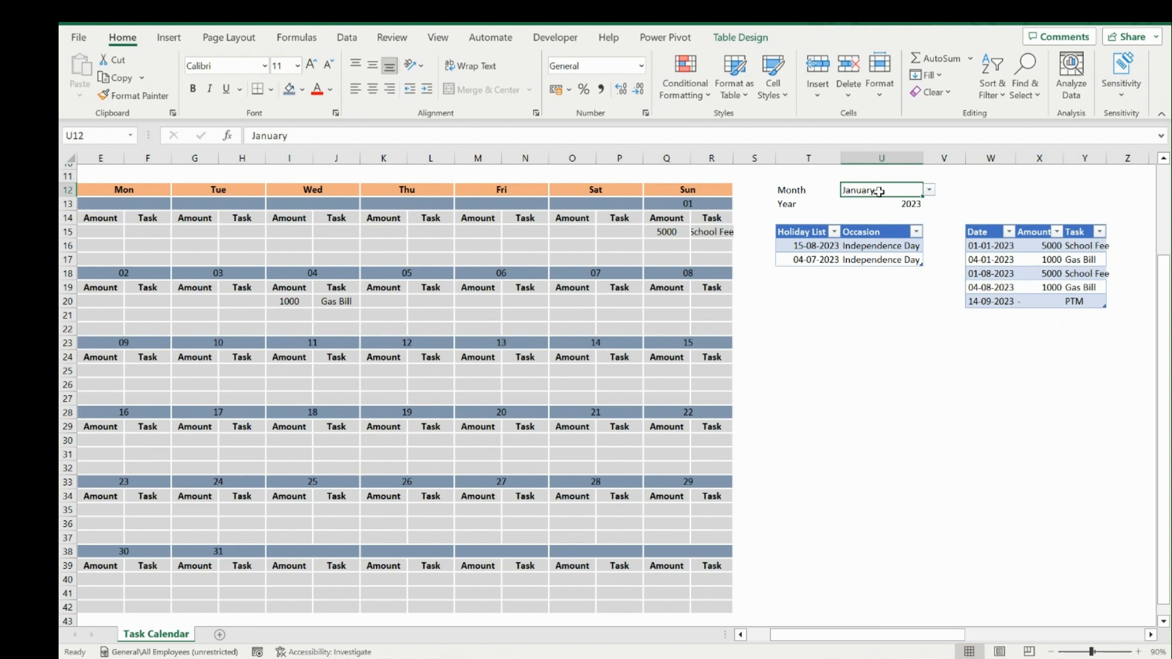
pyautogui.click(930, 191)
pyautogui.click(869, 287)
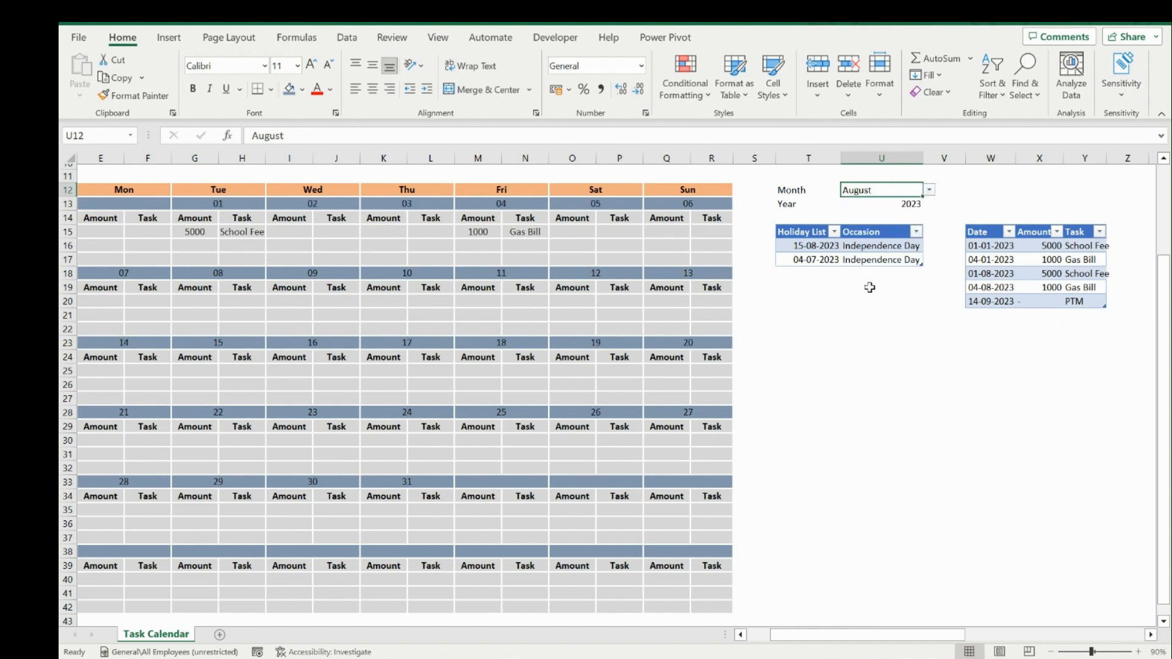
pyautogui.click(202, 239)
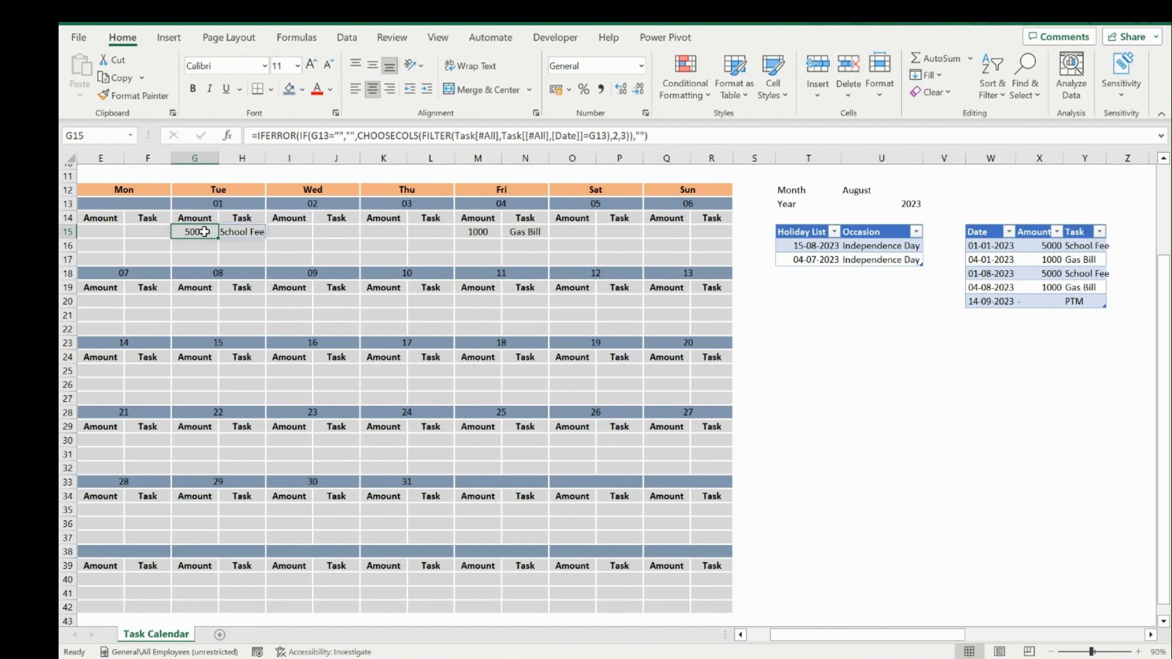
pyautogui.click(481, 234)
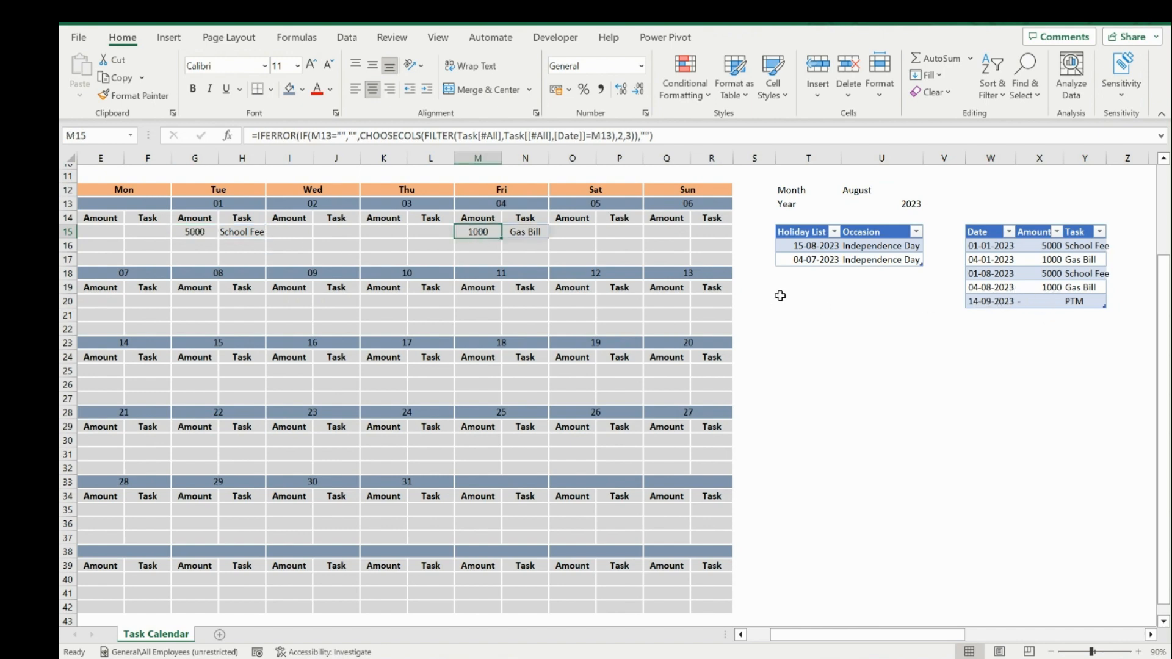
pyautogui.click(1002, 303)
pyautogui.click(848, 191)
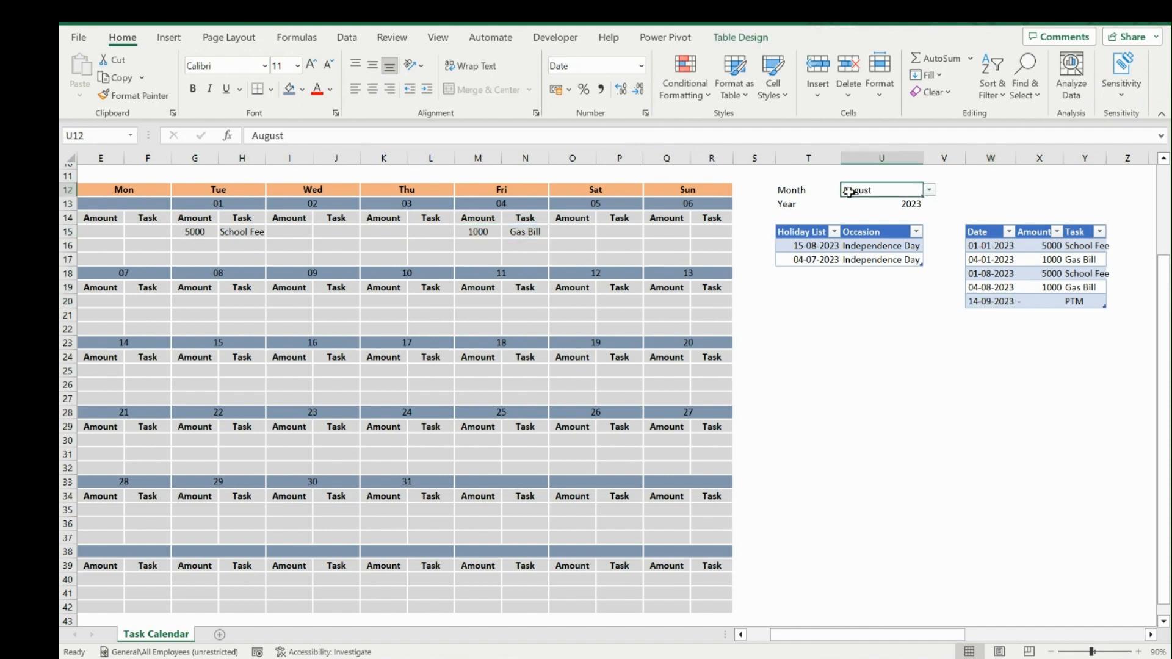
# Copy the August School Fee and Gas Bill rows W18:Y19 and paste them below the PTM row at W21
pyautogui.moveTo(994, 274); pyautogui.dragTo(1083, 287)
pyautogui.hotkey('ctrl', 'c')
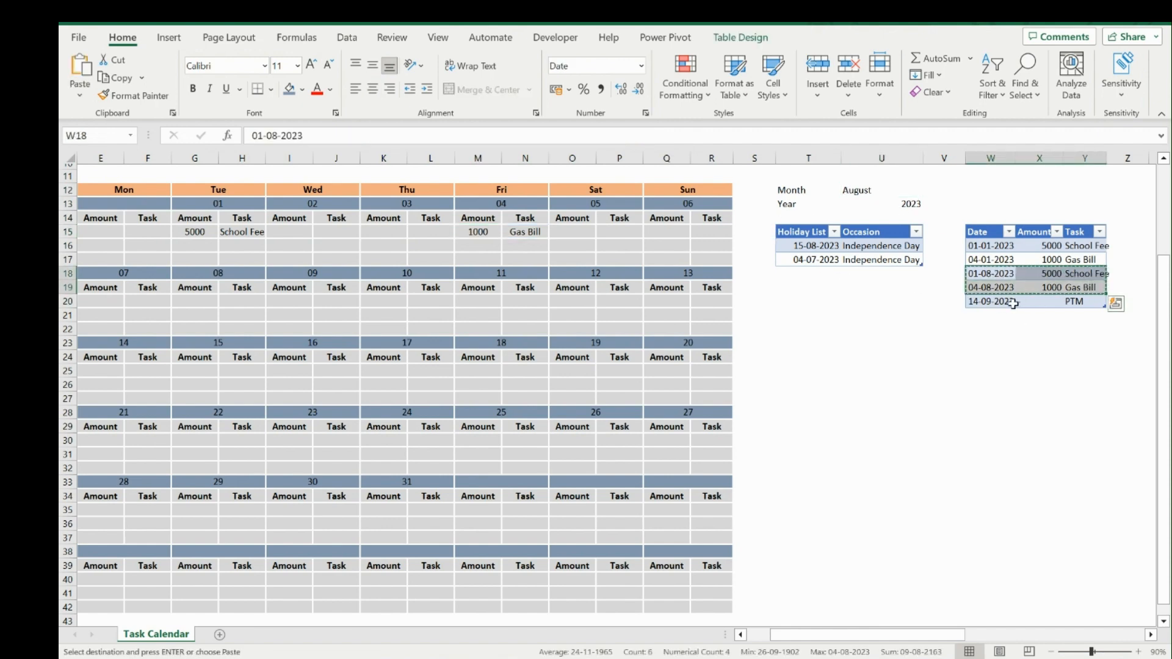
pyautogui.click(989, 313)
pyautogui.rightClick(989, 314)
pyautogui.click(889, 275)
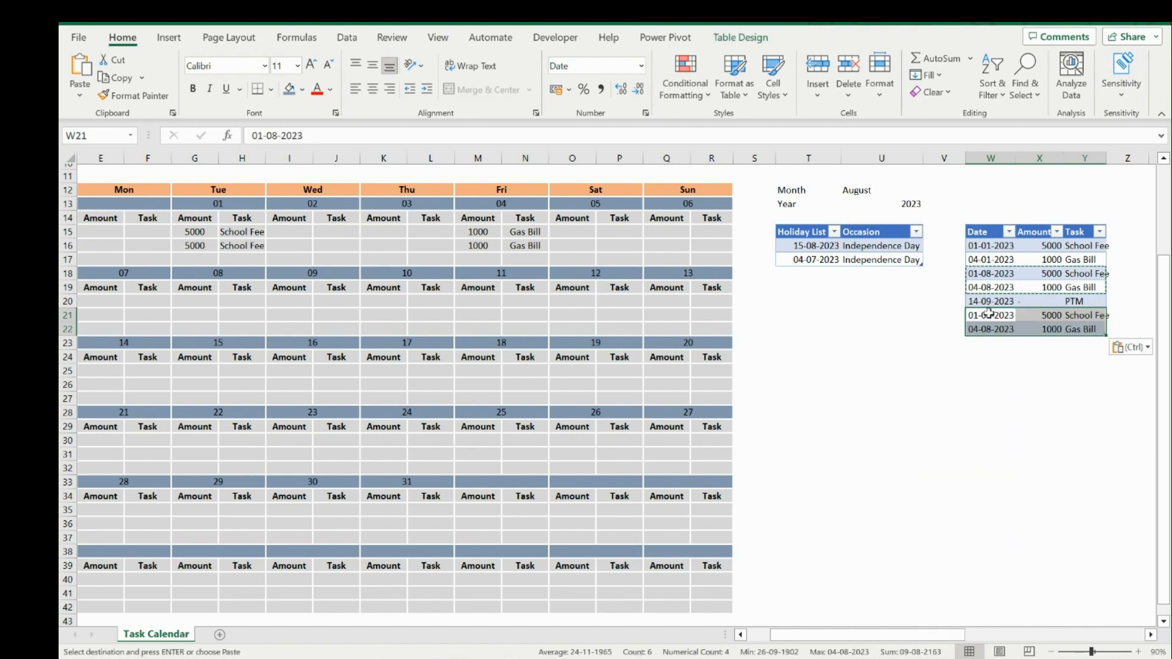
# Change the dates of the new School Fee and Gas Bill rows to 01-09-2023 and 04-09-2023
pyautogui.doubleClick(991, 315)
pyautogui.press('BackSpace')
pyautogui.write('9')
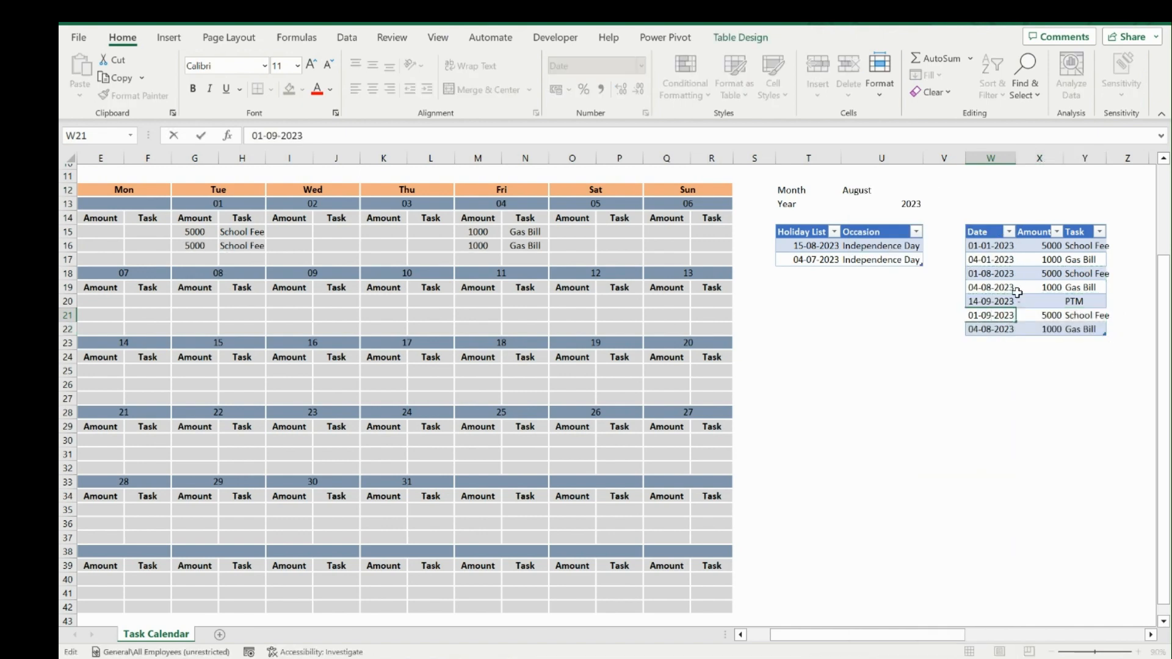
pyautogui.press('Return')
pyautogui.press('BackSpace')
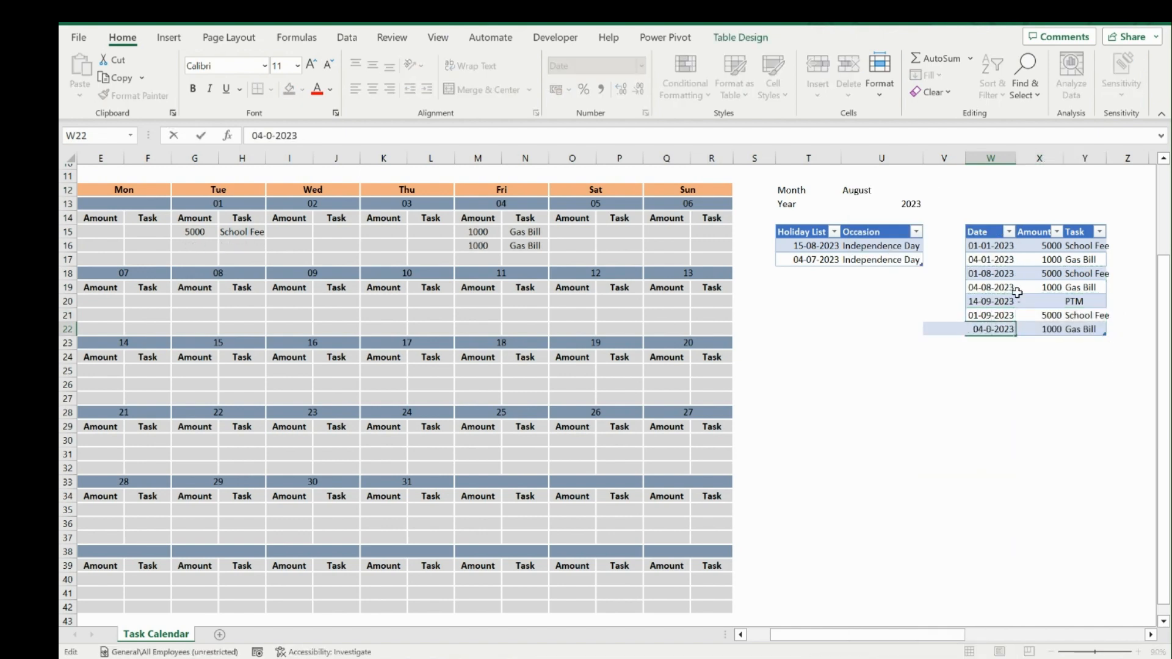
pyautogui.write('9')
pyautogui.press('Return')
# Set the calendar's Month to September and check the task entries in M15, E20 and L25
pyautogui.click(876, 189)
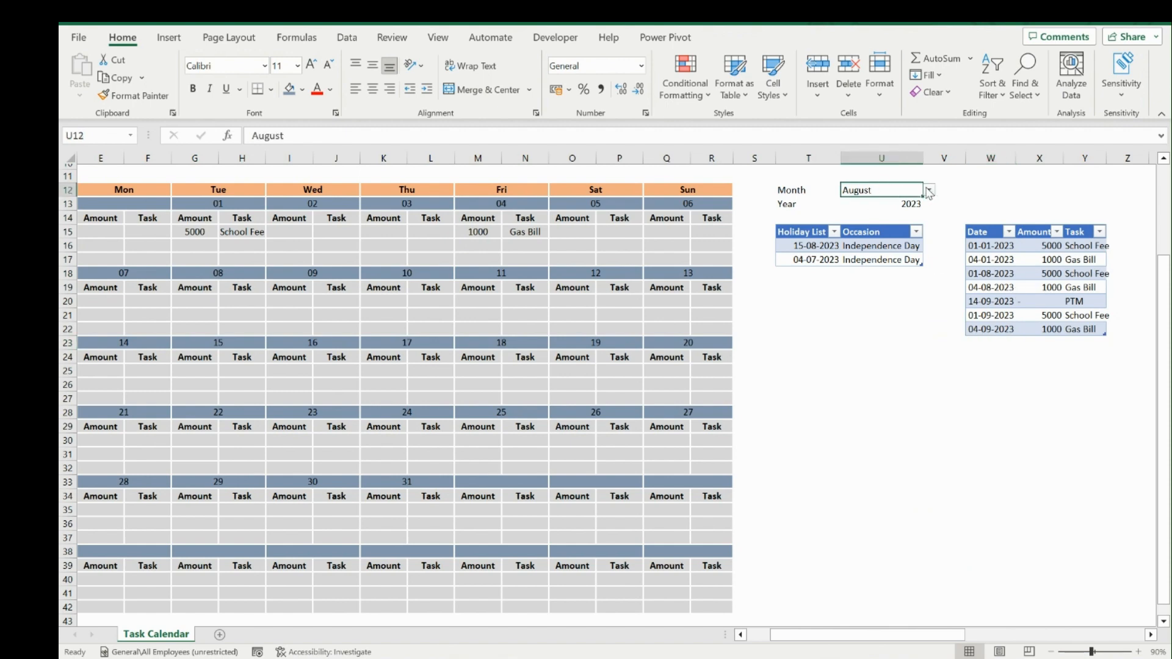
pyautogui.click(928, 191)
pyautogui.click(884, 304)
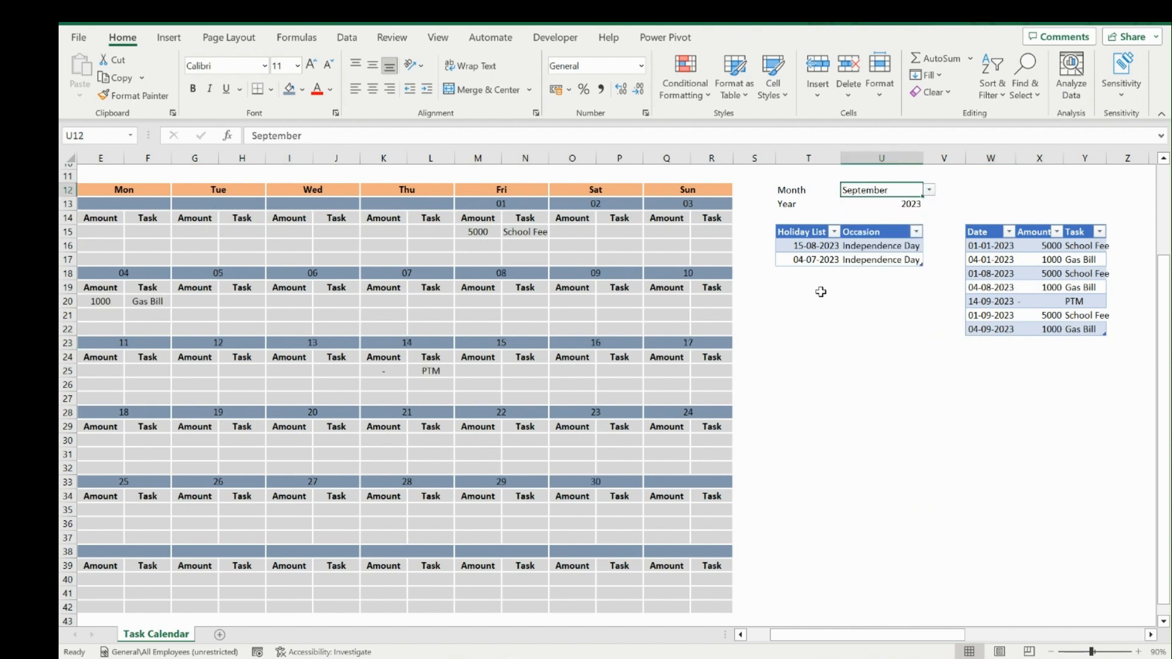
pyautogui.click(473, 234)
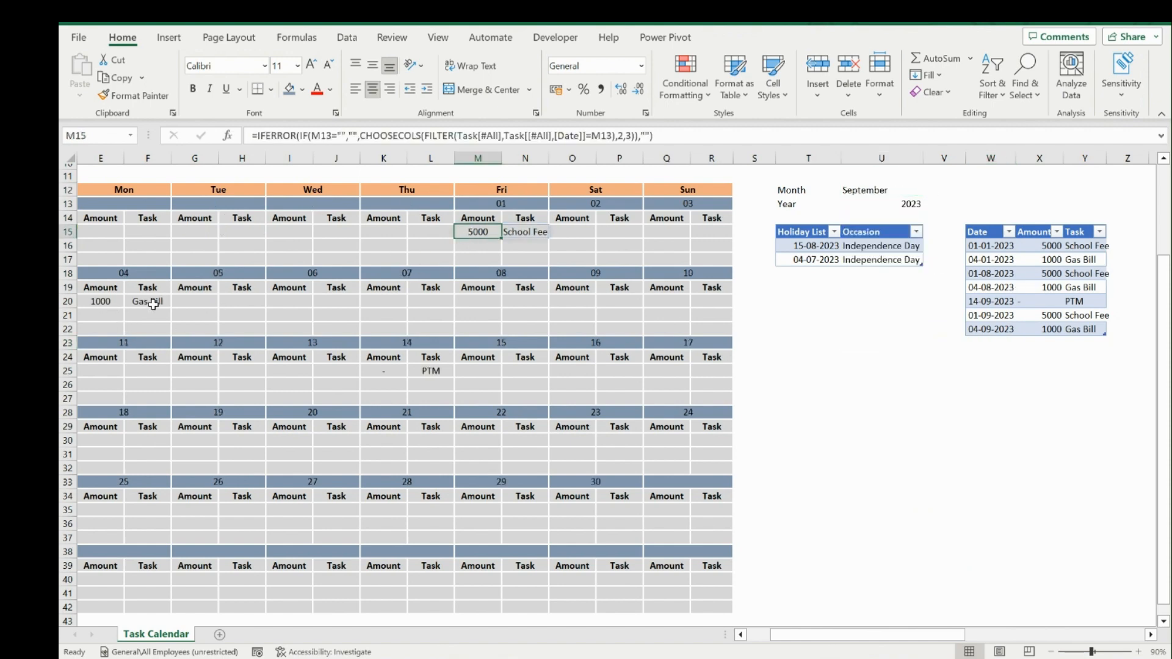
pyautogui.click(92, 300)
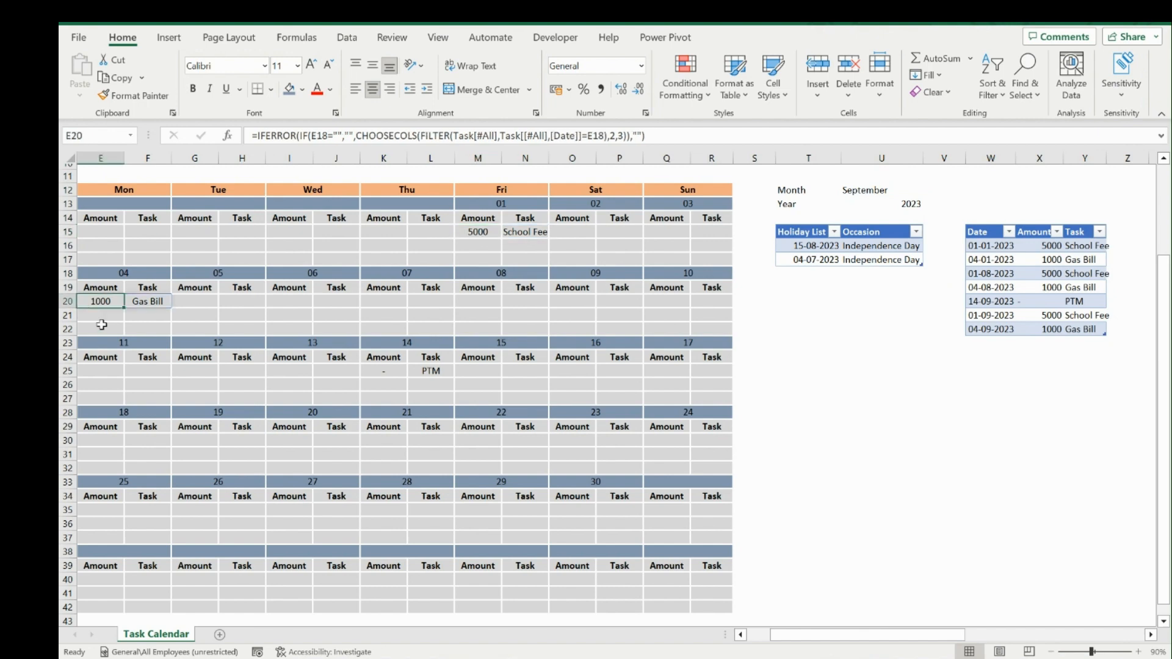
pyautogui.click(427, 369)
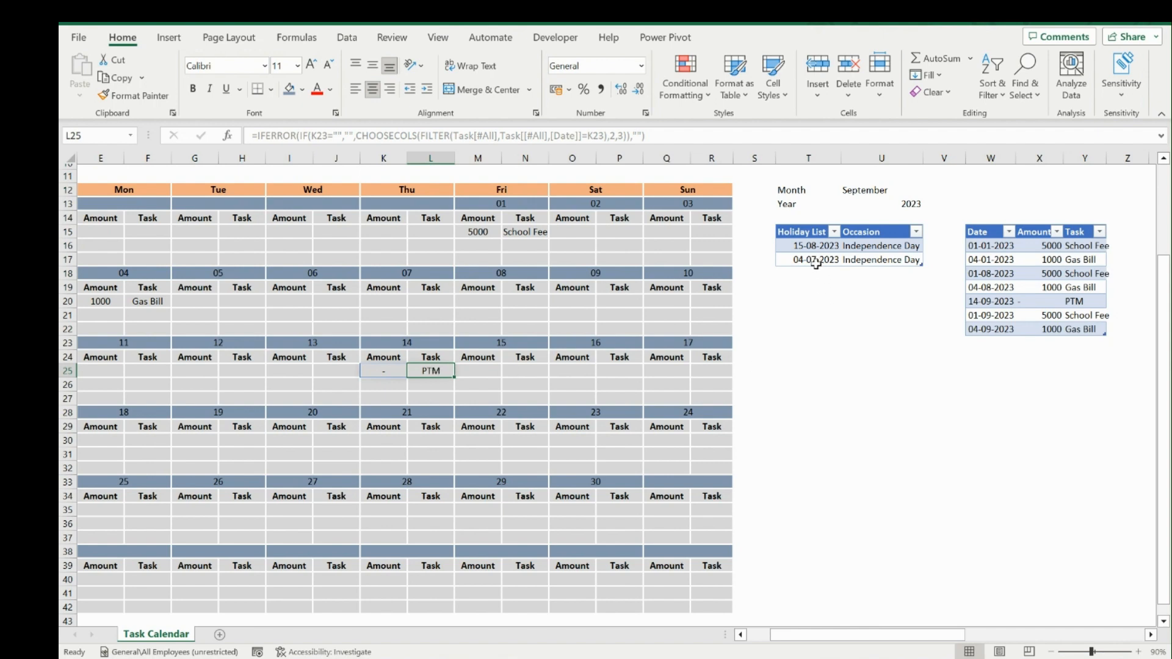
# Switch the calendar's Month back to August
pyautogui.click(876, 191)
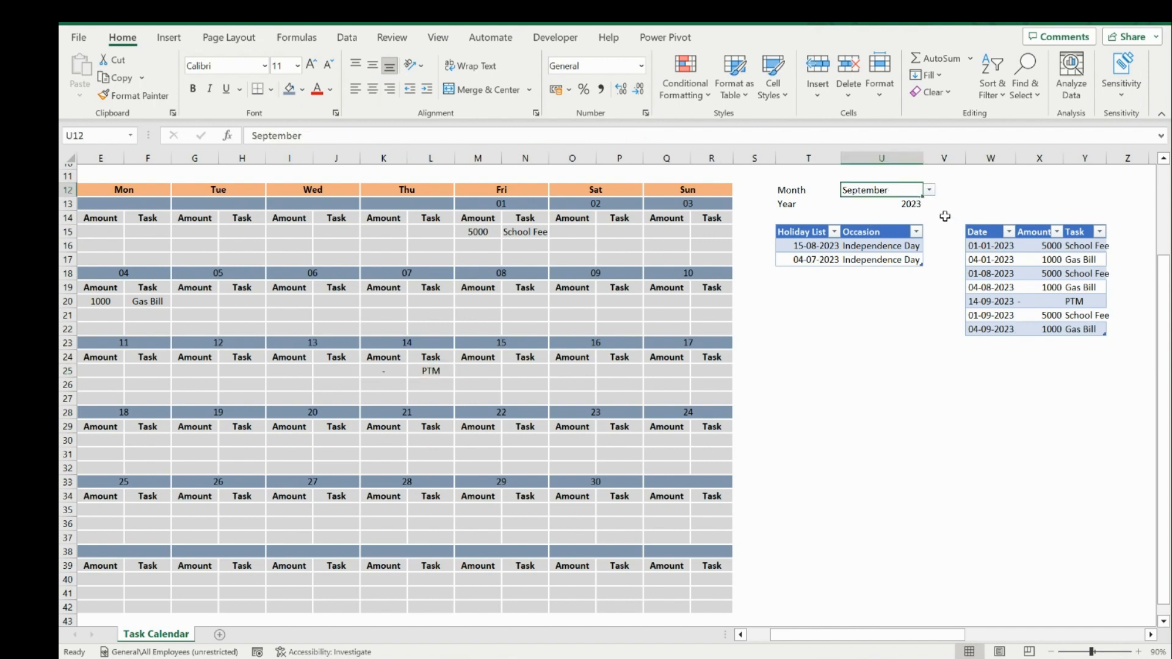
pyautogui.click(928, 190)
pyautogui.click(869, 291)
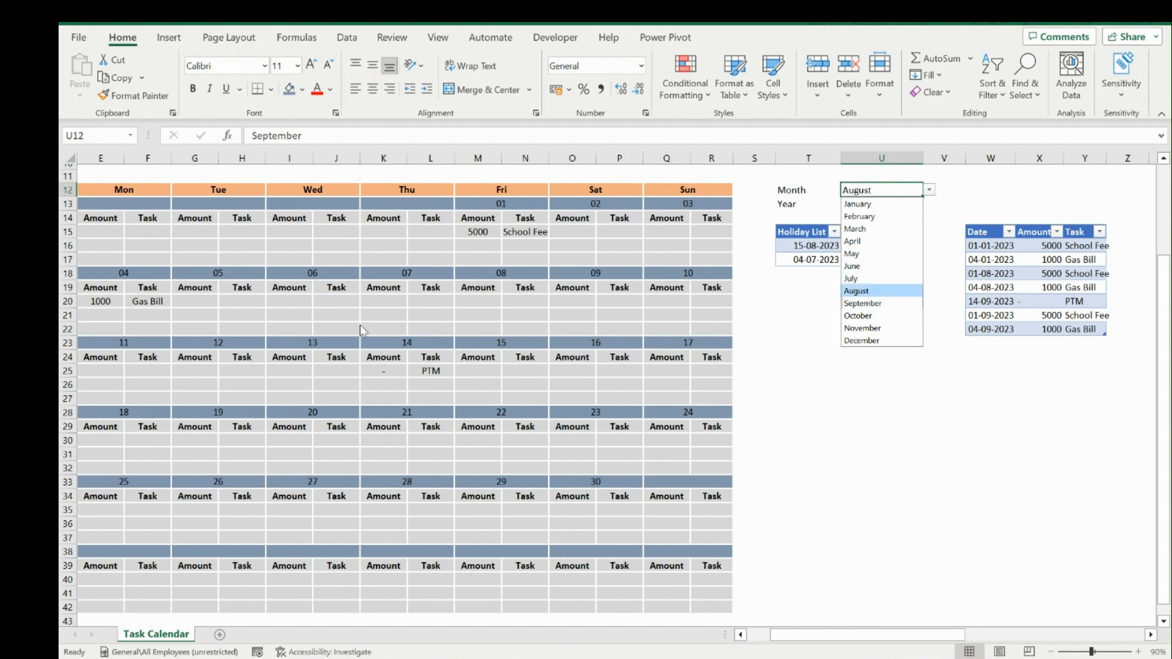
# Review the formula of the conditional formatting rule applied to the 15 August date cell G23, leaving the rule as is
pyautogui.click(239, 347)
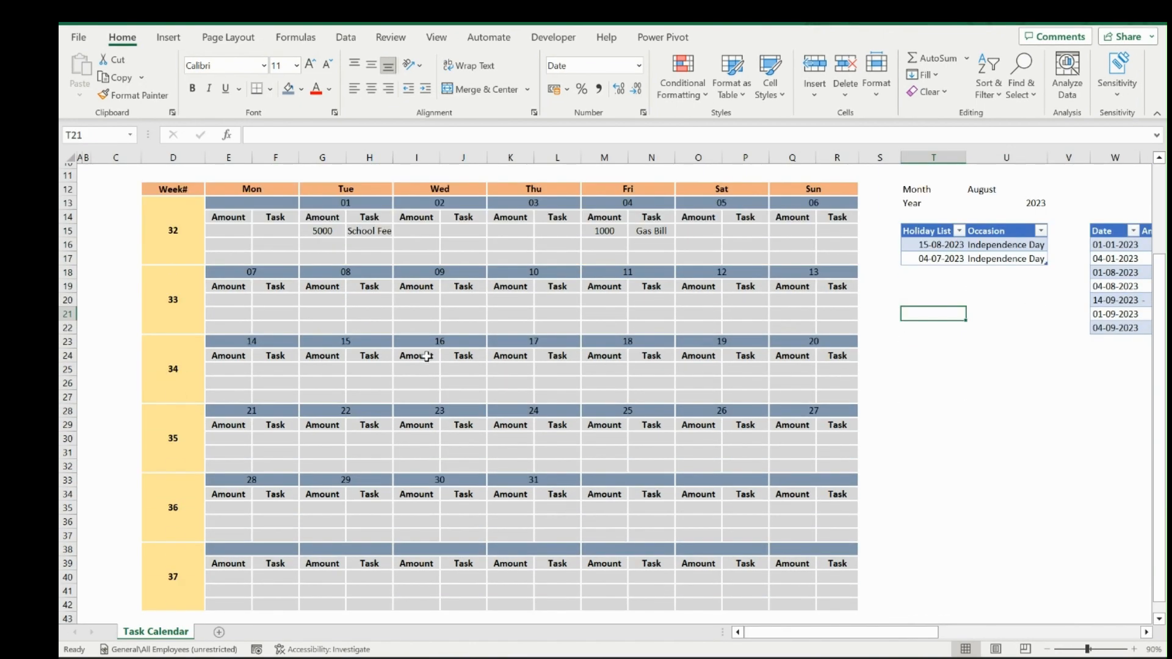
pyautogui.click(368, 341)
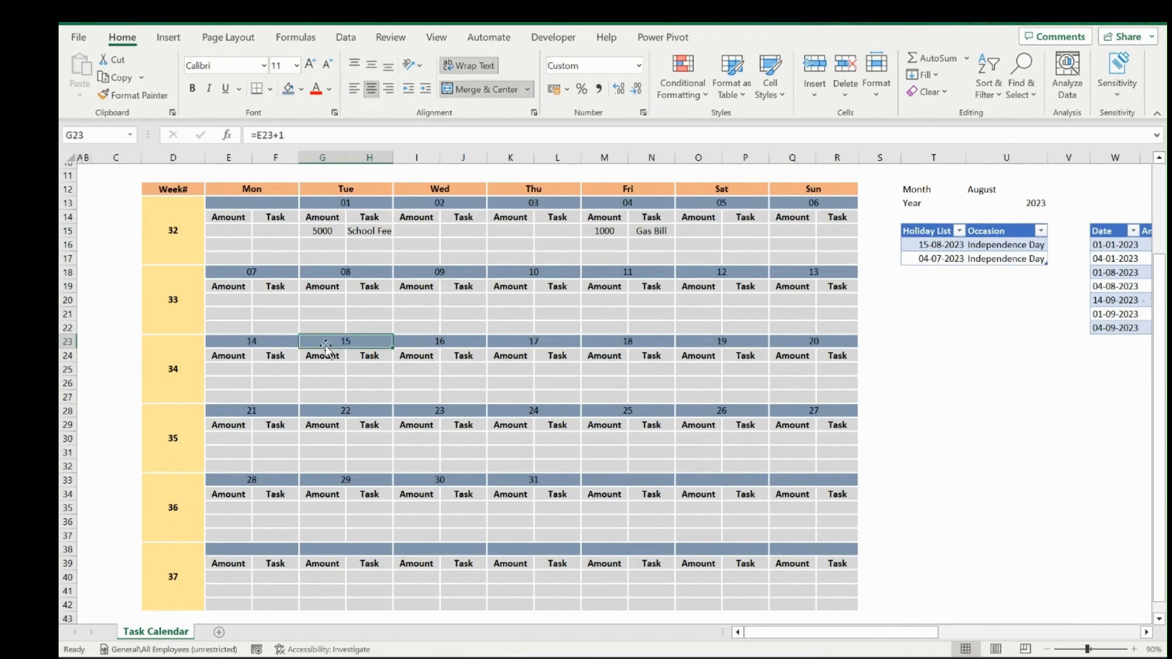
pyautogui.scroll(1, 326, 347)
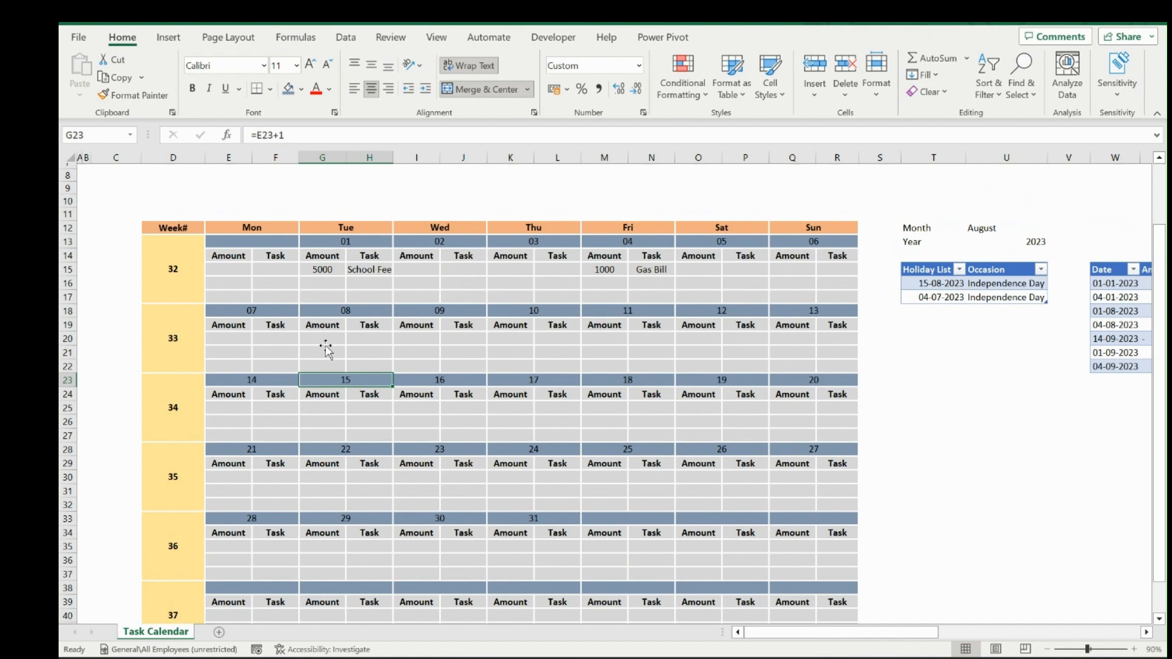
pyautogui.click(682, 79)
pyautogui.click(734, 342)
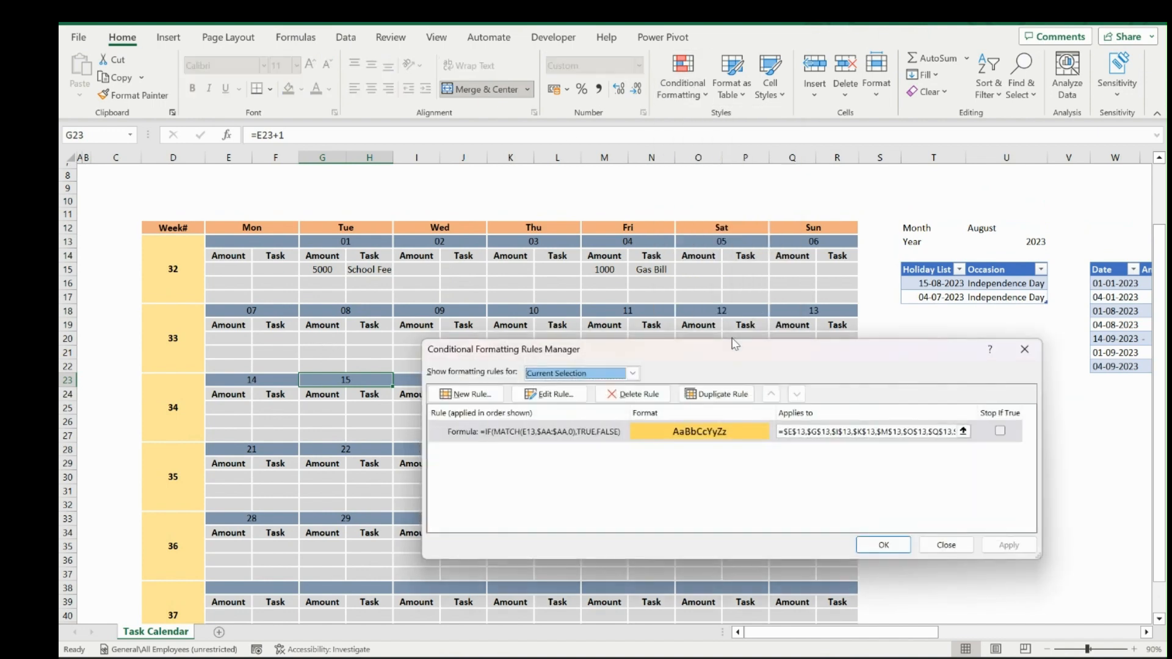
pyautogui.click(567, 394)
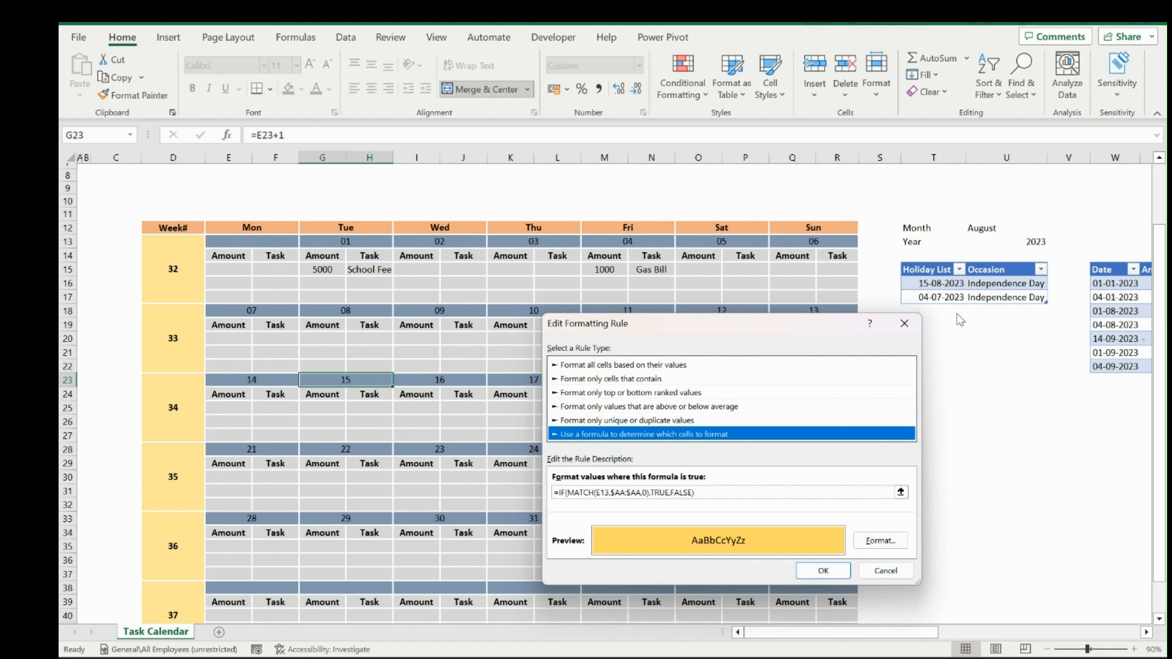
pyautogui.click(885, 570)
pyautogui.click(945, 545)
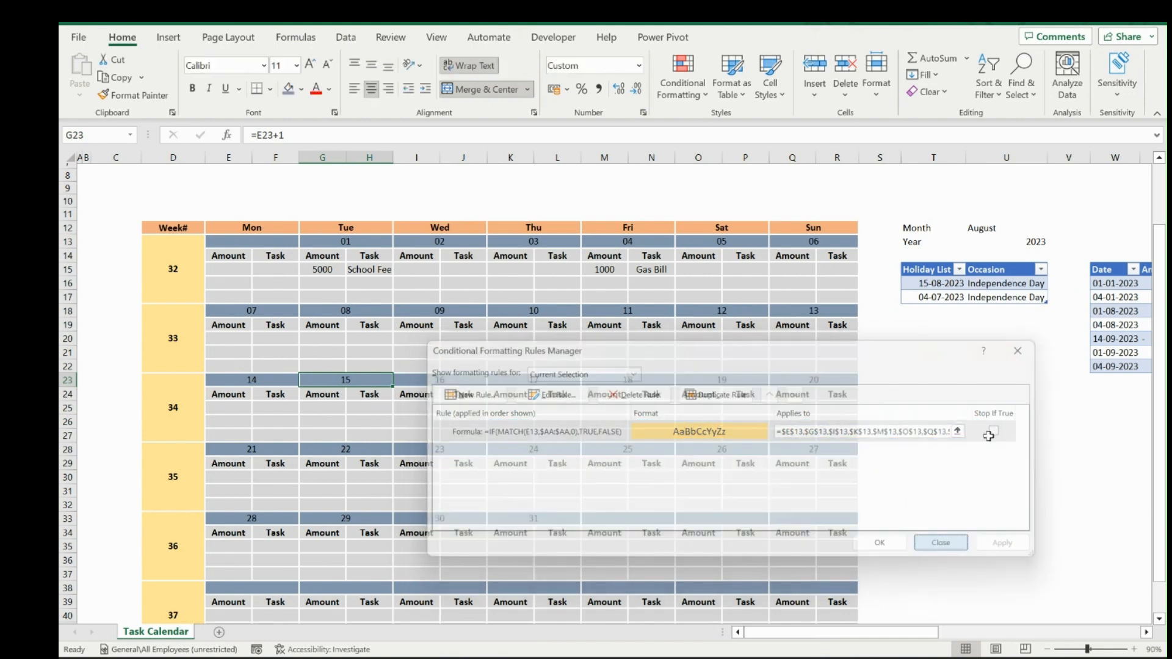
# Move the Month selector to E8:F8 and the Year label and value to G8:H8, above the calendar
pyautogui.moveTo(918, 229); pyautogui.dragTo(980, 228)
pyautogui.scroll(2, 963, 234)
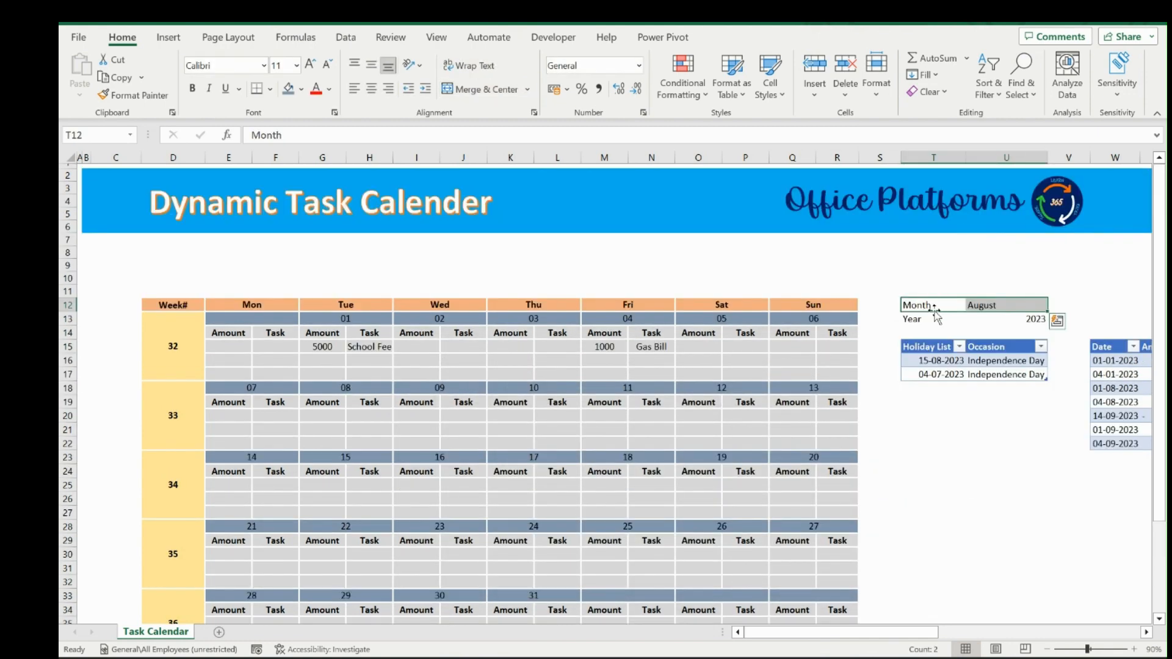
pyautogui.moveTo(933, 311); pyautogui.dragTo(241, 258)
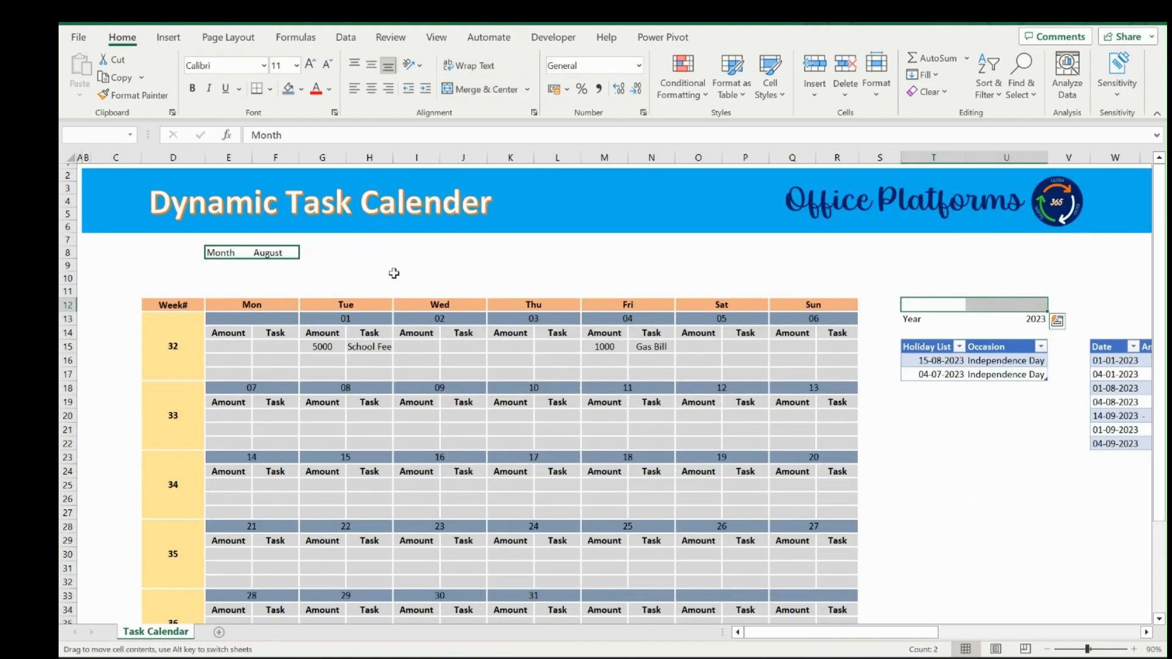
pyautogui.moveTo(913, 319); pyautogui.dragTo(382, 262)
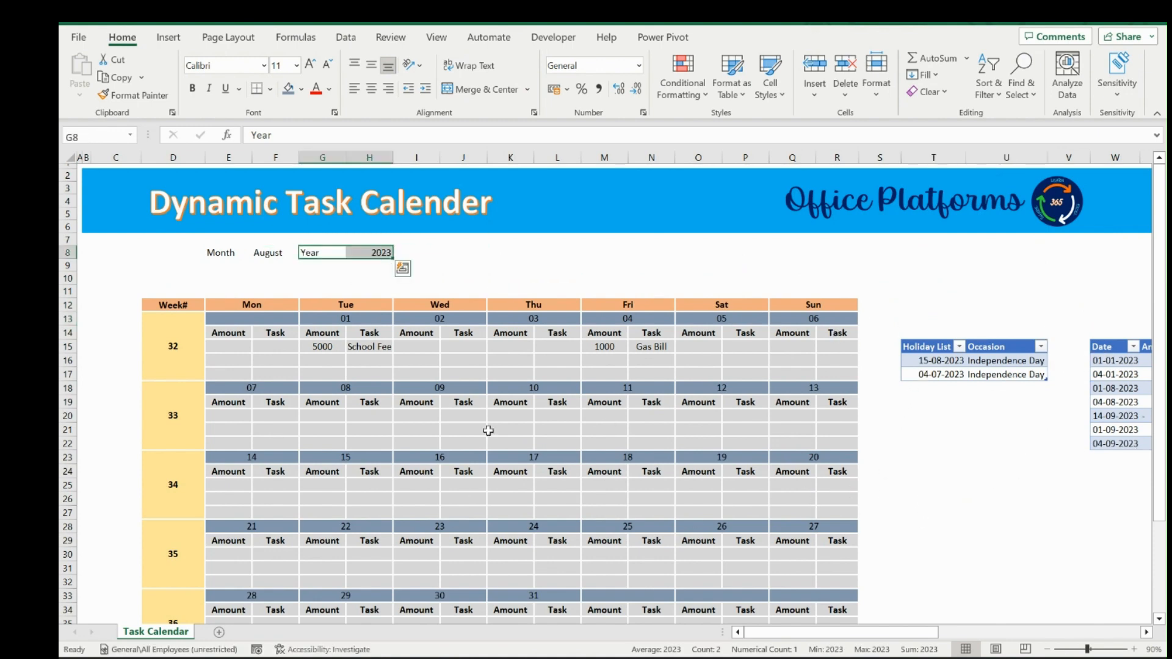
# Change the date cells' conditional formatting formula to =IF(MATCH(E13,$T:$T,0),TRUE,FALSE) so it looks up the Holiday List column, and apply it
pyautogui.click(246, 319)
pyautogui.click(670, 97)
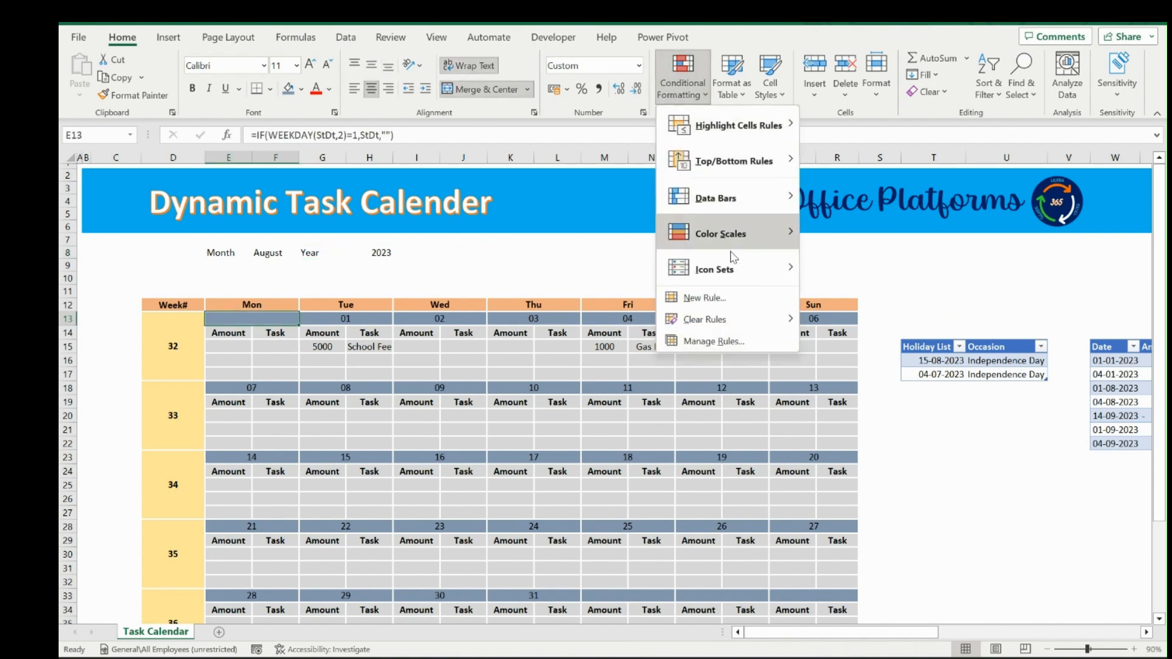
pyautogui.click(708, 345)
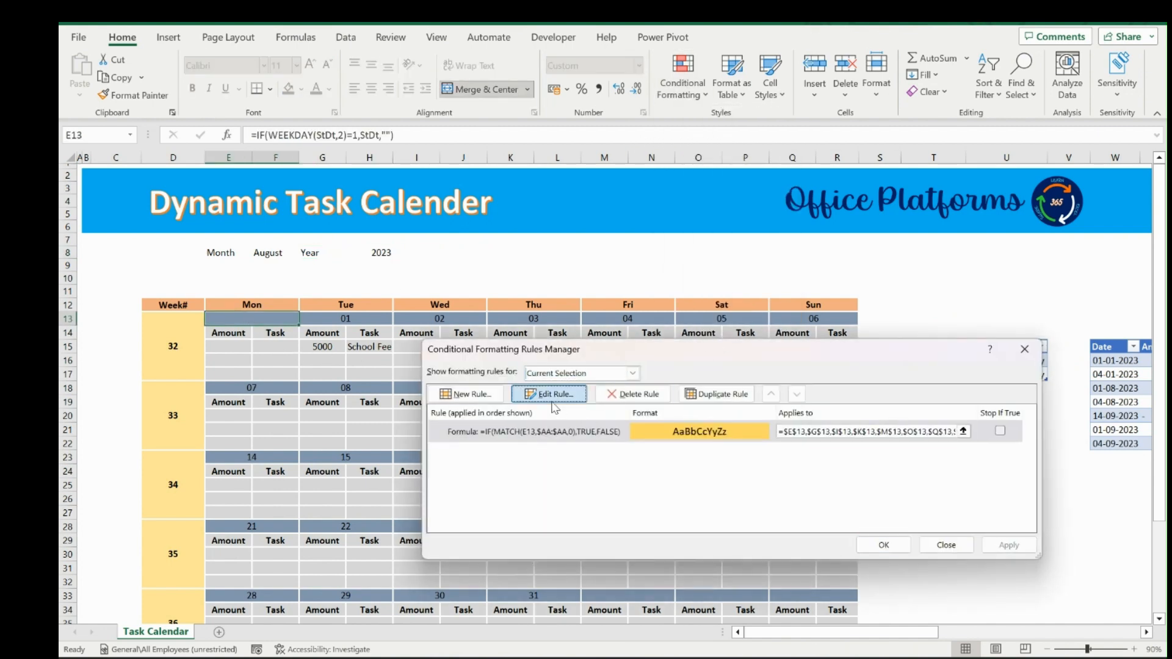
pyautogui.click(548, 393)
pyautogui.click(638, 492)
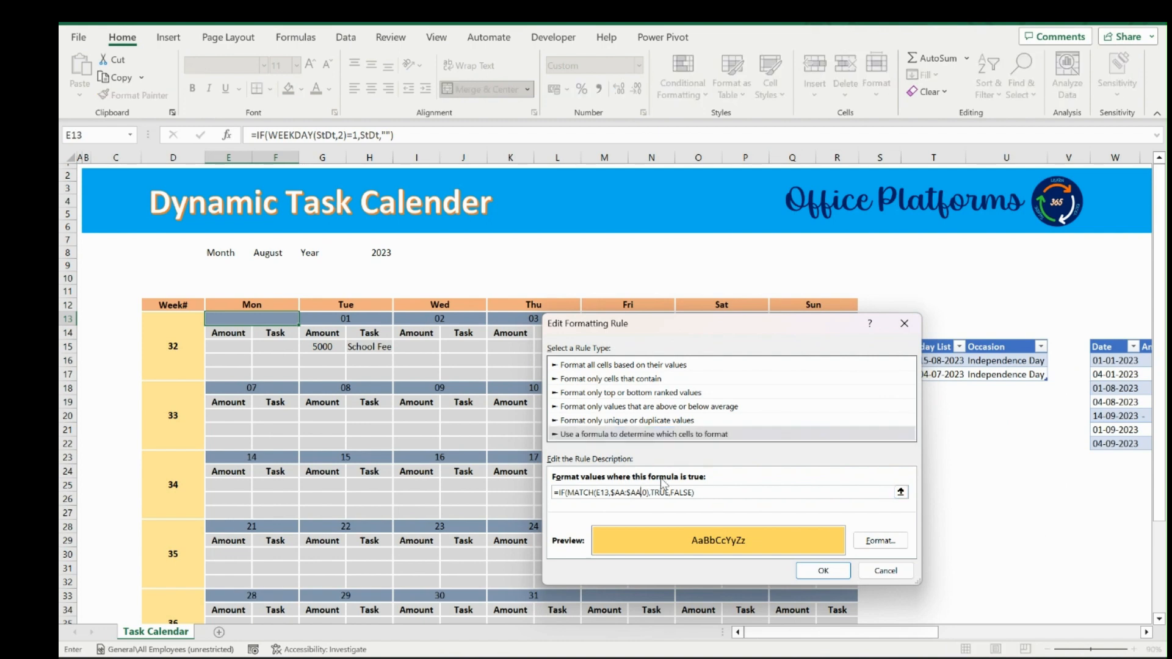
pyautogui.press('BackSpace')
pyautogui.press('BackSpace')
pyautogui.press('BackSpace')
pyautogui.press('BackSpace')
pyautogui.press('BackSpace')
pyautogui.press('BackSpace')
pyautogui.press('BackSpace')
pyautogui.press('BackSpace')
pyautogui.click(933, 158)
pyautogui.write(',')
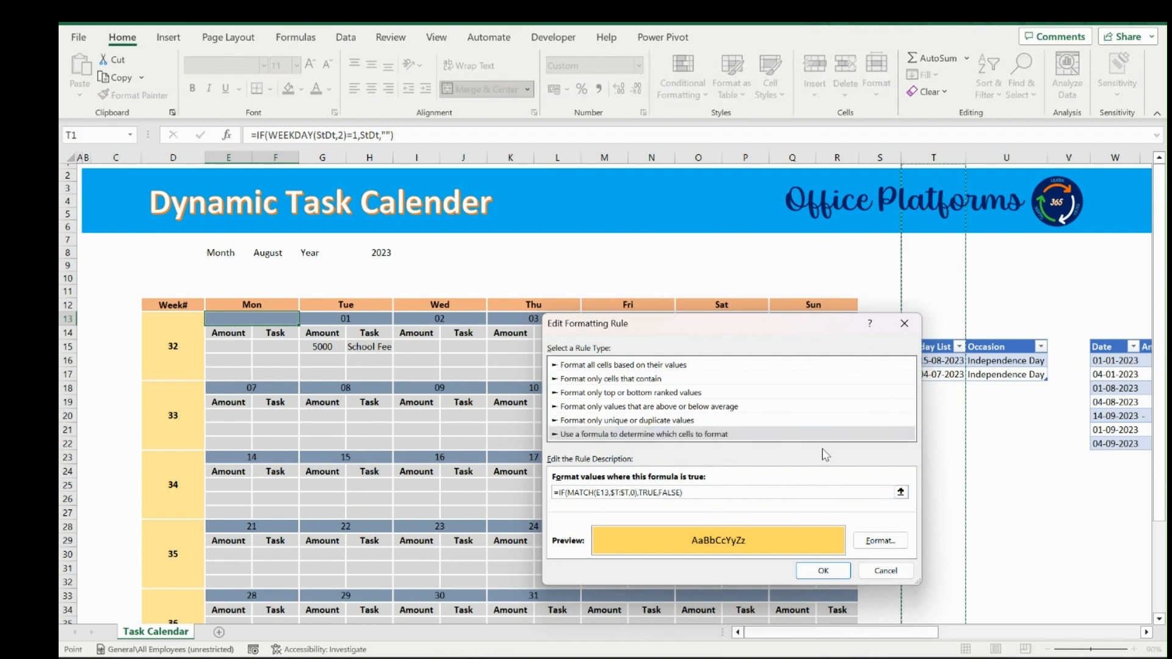
pyautogui.click(838, 574)
pyautogui.click(1007, 545)
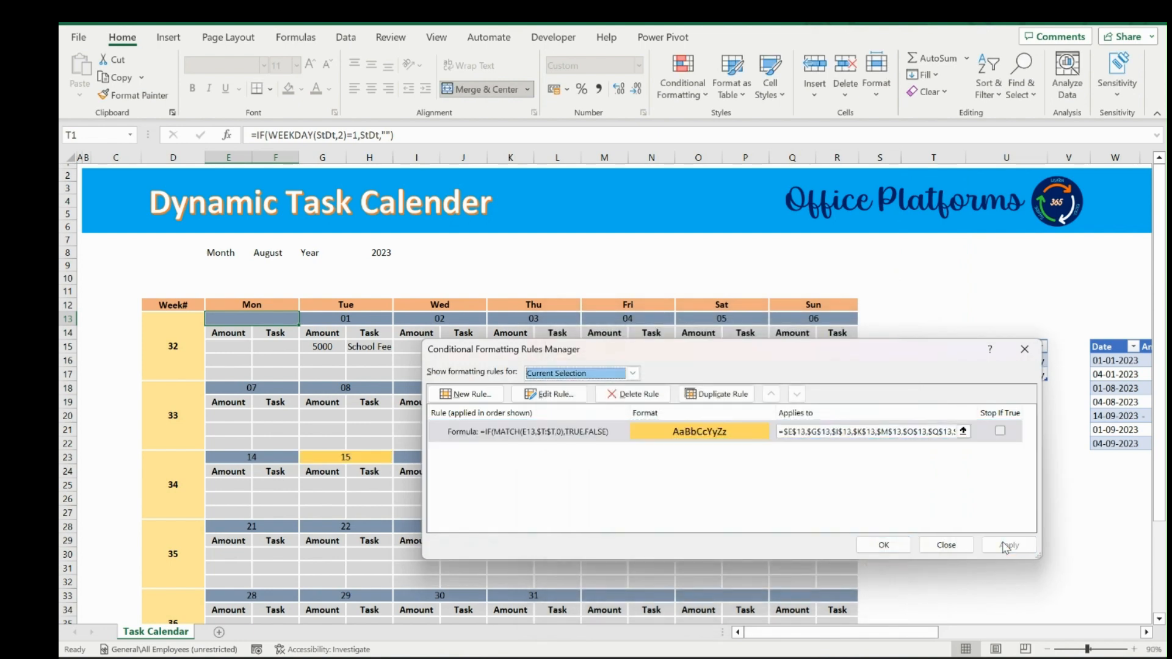
pyautogui.click(883, 544)
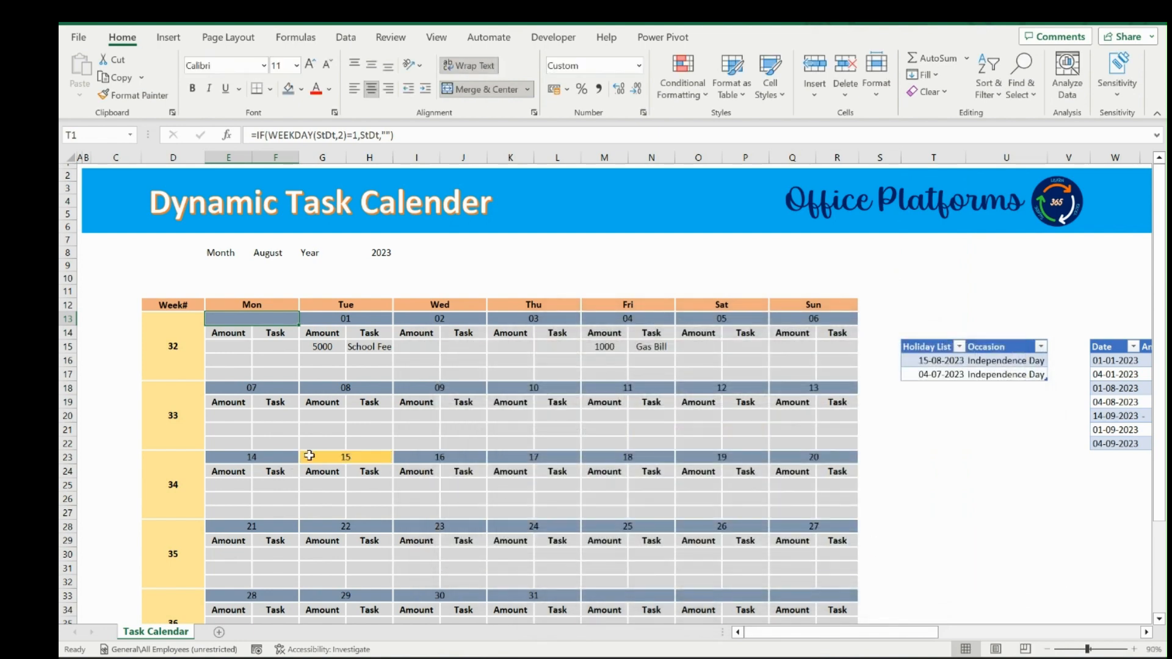
# Check the 15 August holiday cell, set the Month in F8 to July, and check the 4 July cell and remaining weeks
pyautogui.click(340, 466)
pyautogui.click(278, 252)
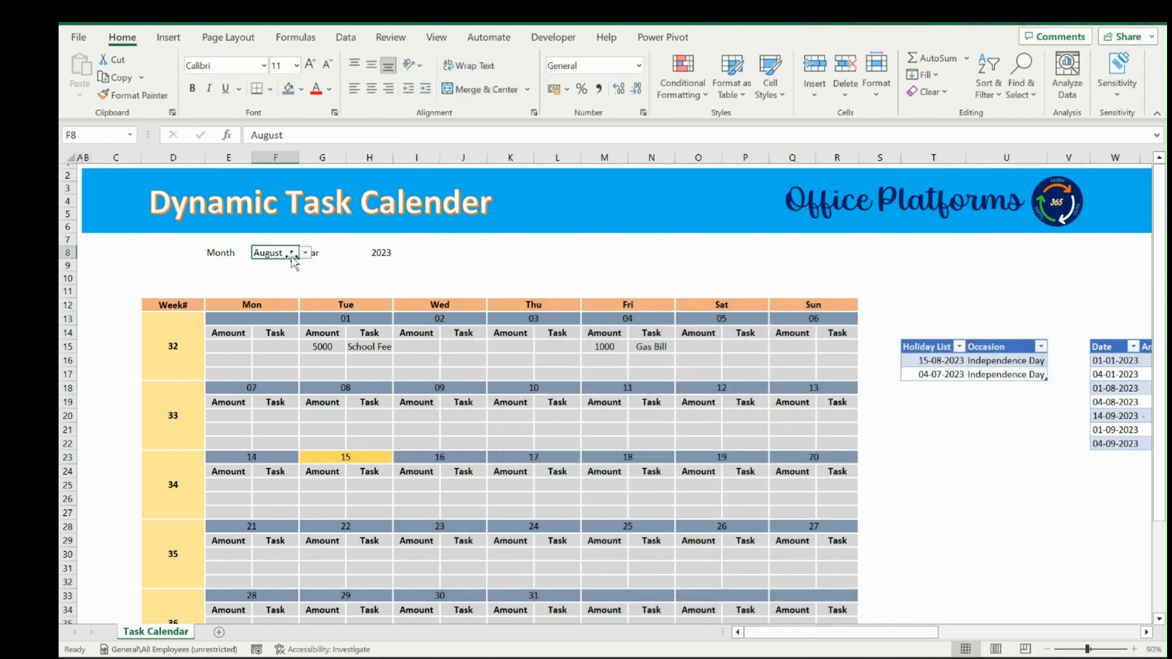
pyautogui.click(305, 252)
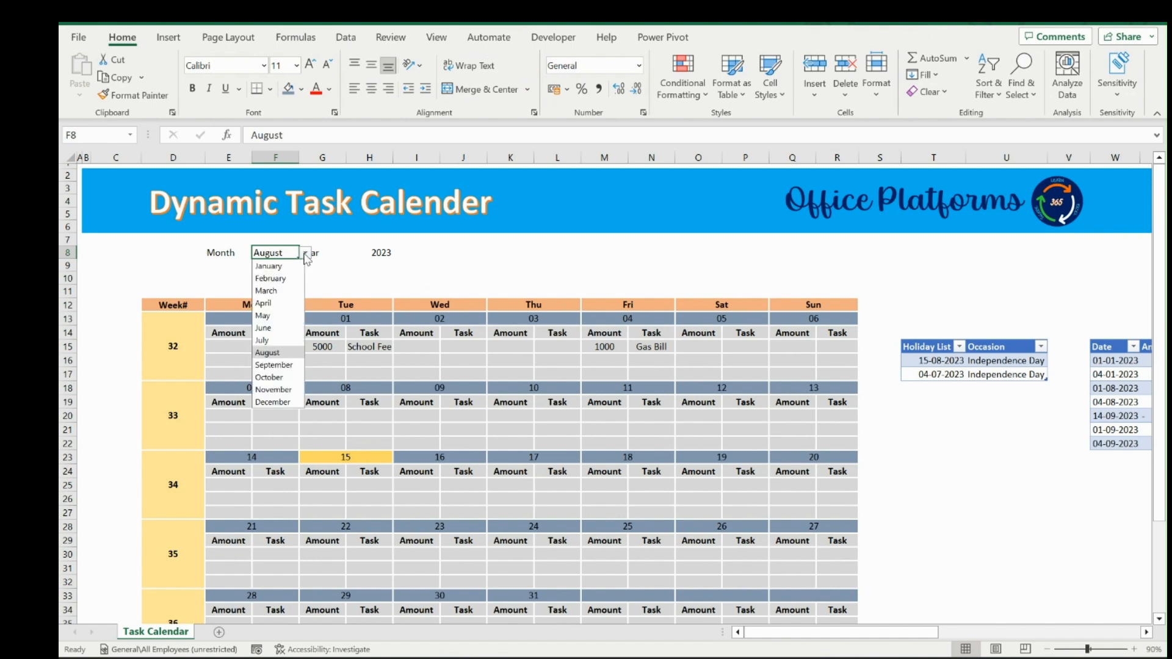
pyautogui.click(263, 340)
pyautogui.click(358, 384)
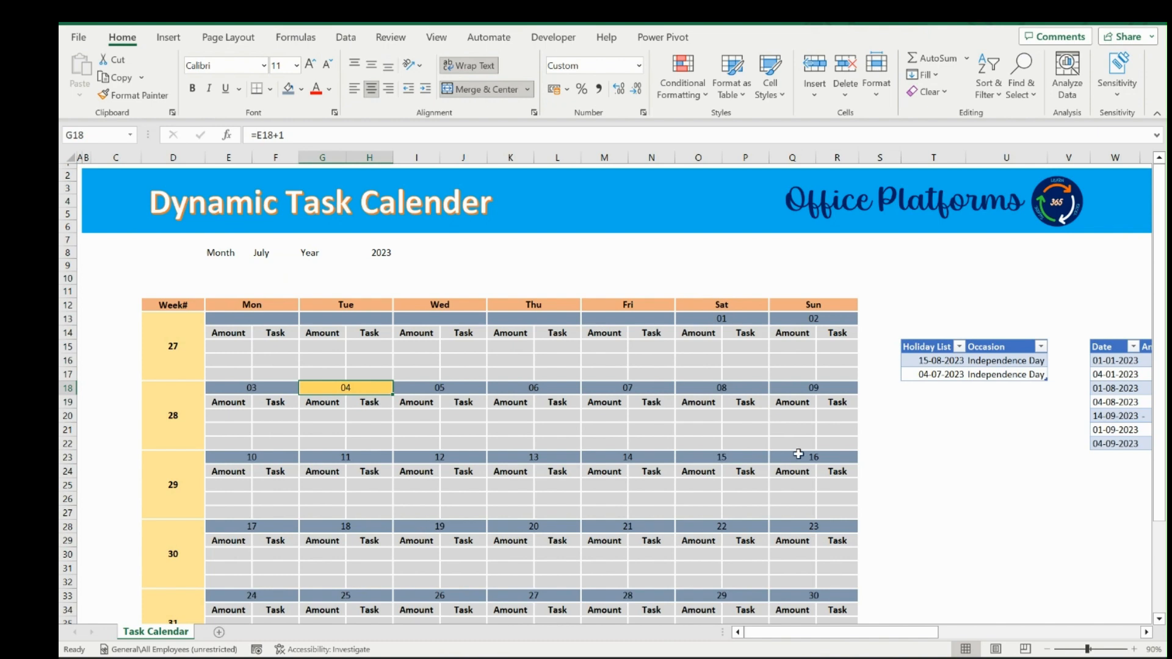
pyautogui.scroll(-4, 475, 423)
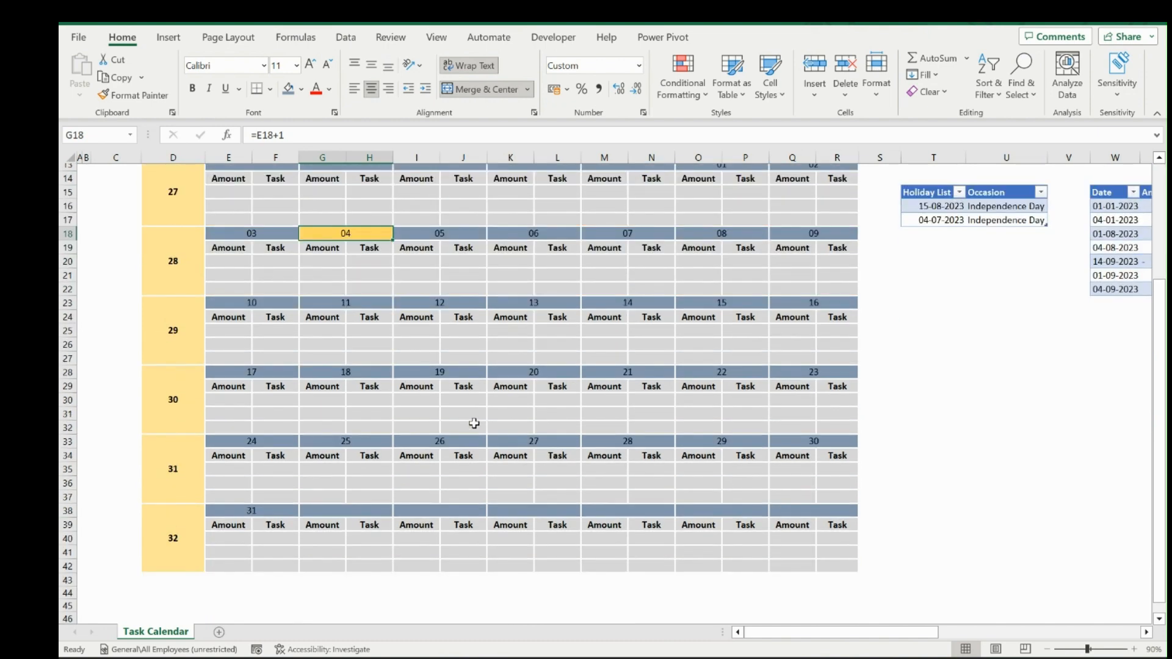
pyautogui.scroll(4, 474, 423)
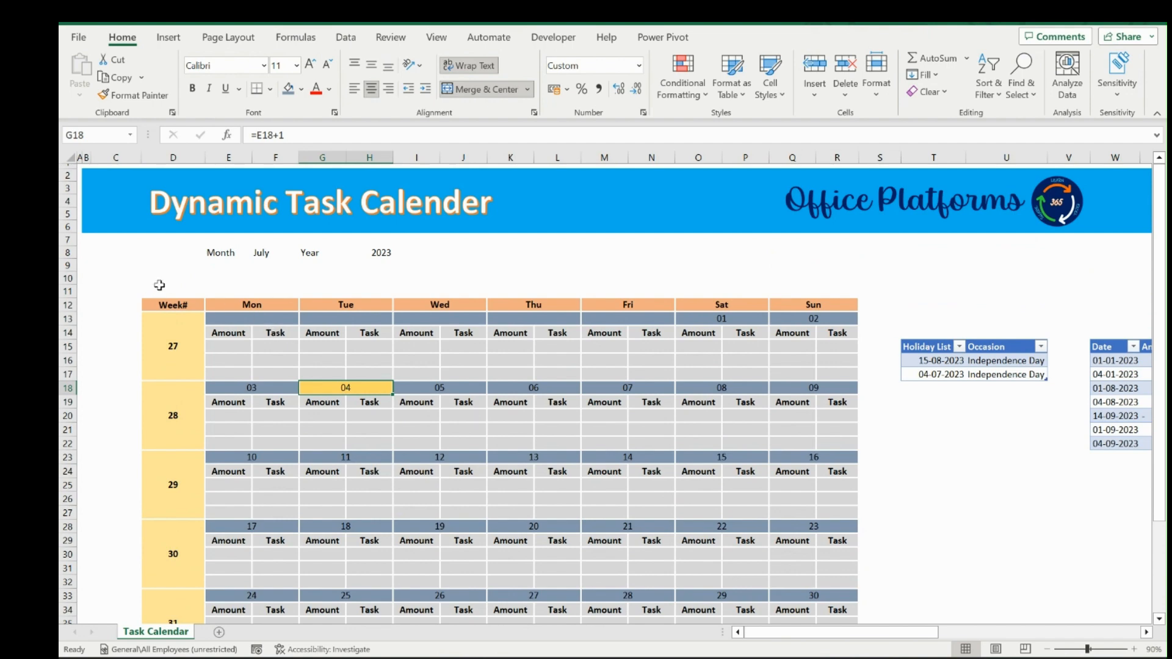
# Merge and centre D10:R11 above the calendar and enter the title text "Task and Payment reminder for the Month of"
pyautogui.moveTo(154, 287); pyautogui.dragTo(833, 280)
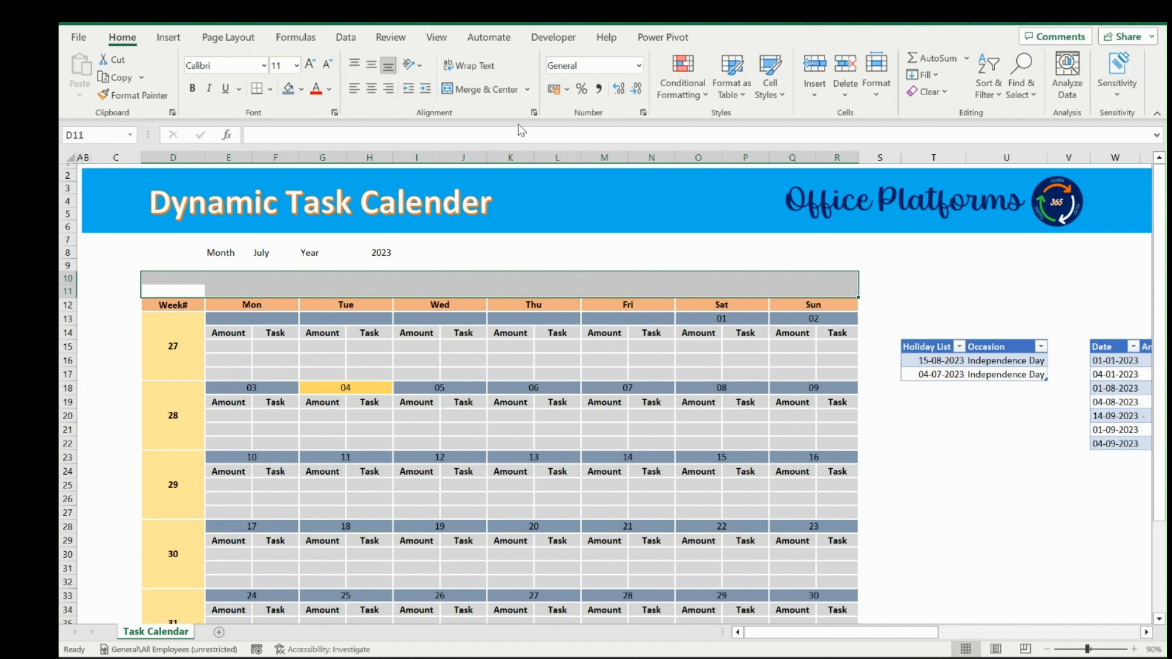
pyautogui.click(482, 89)
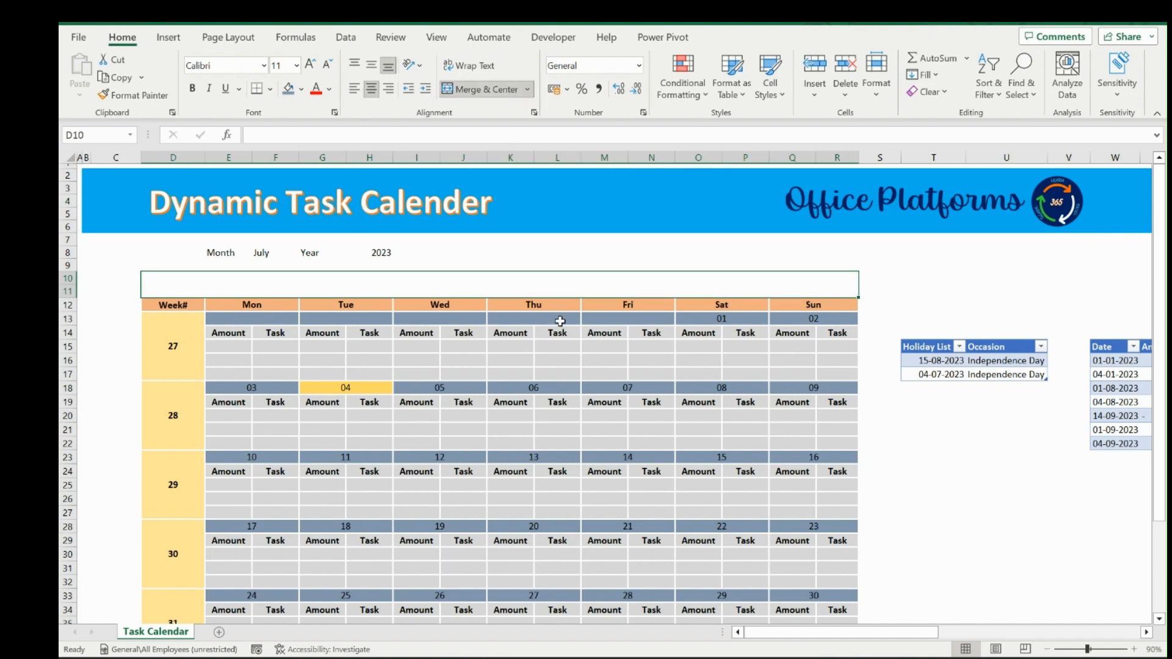
pyautogui.write('TAs')
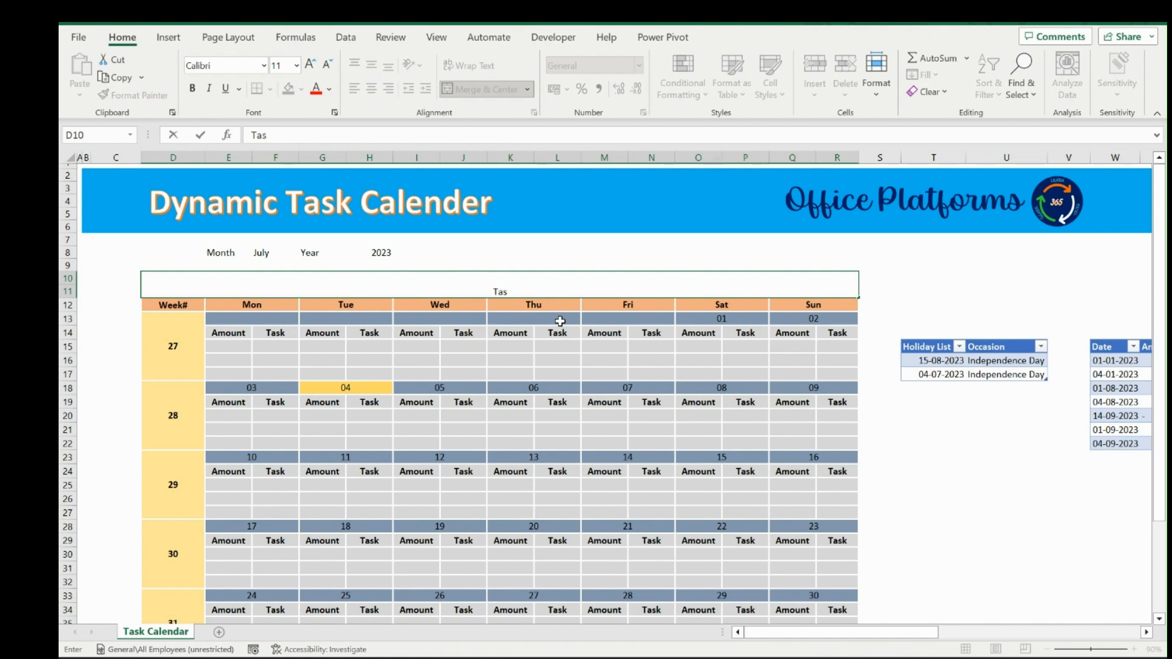
pyautogui.write('k and Payment reminder')
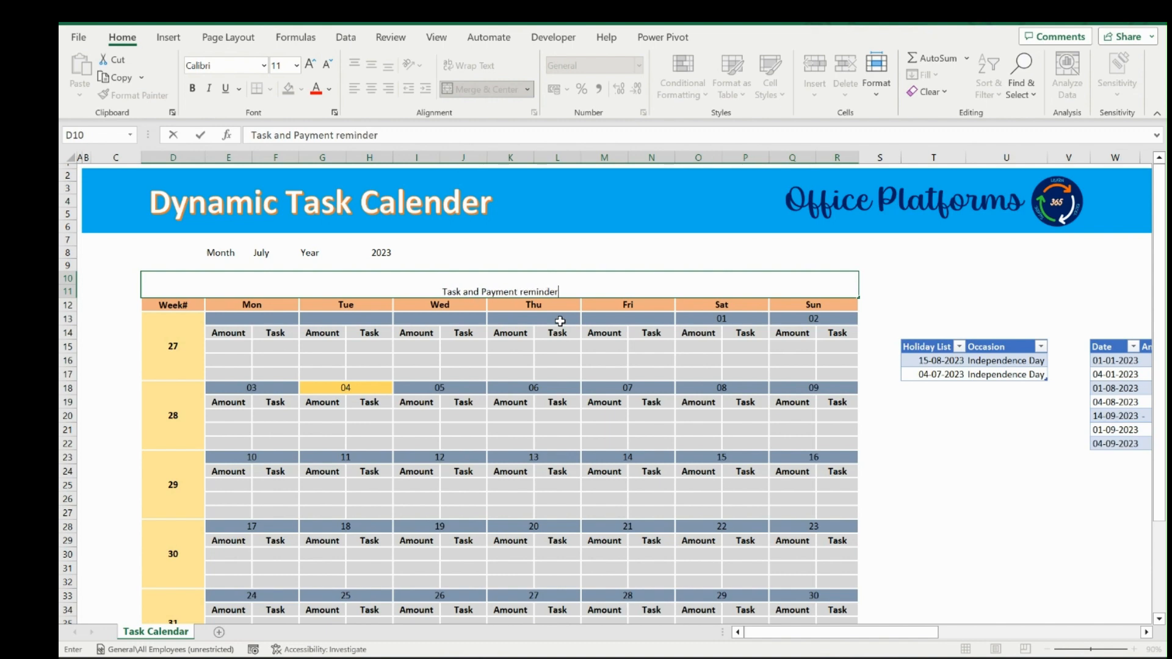
pyautogui.write(' for the Month')
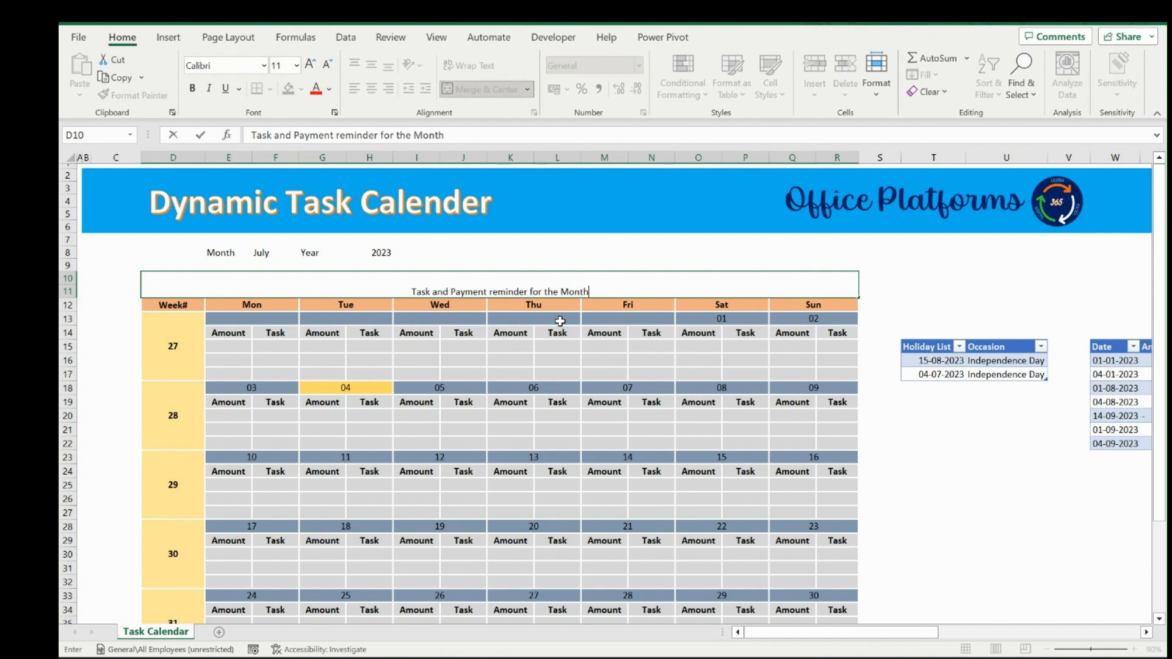
pyautogui.write(' of')
# Turn the title in D10 into the formula ="Task and Payment reminder for the Month of"&TEXT(StDt,"MMMM'YY")
pyautogui.tripleClick(442, 135)
pyautogui.hotkey('ctrl', 'c')
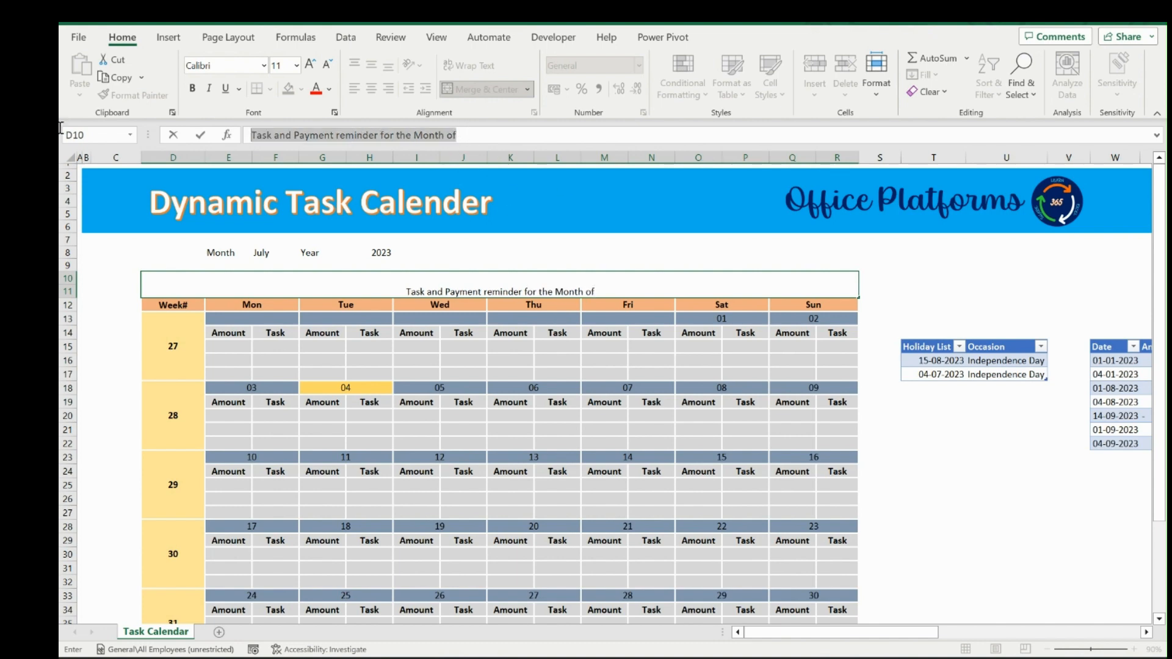
pyautogui.press('BackSpace')
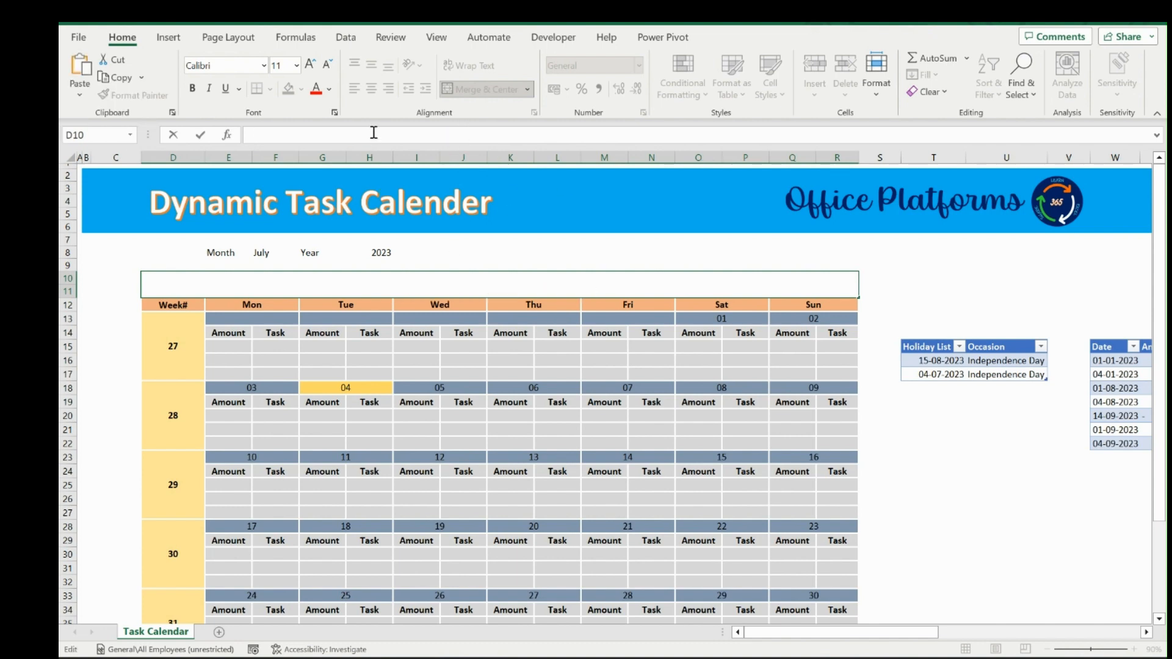
pyautogui.write('="')
pyautogui.hotkey('ctrl', 'v')
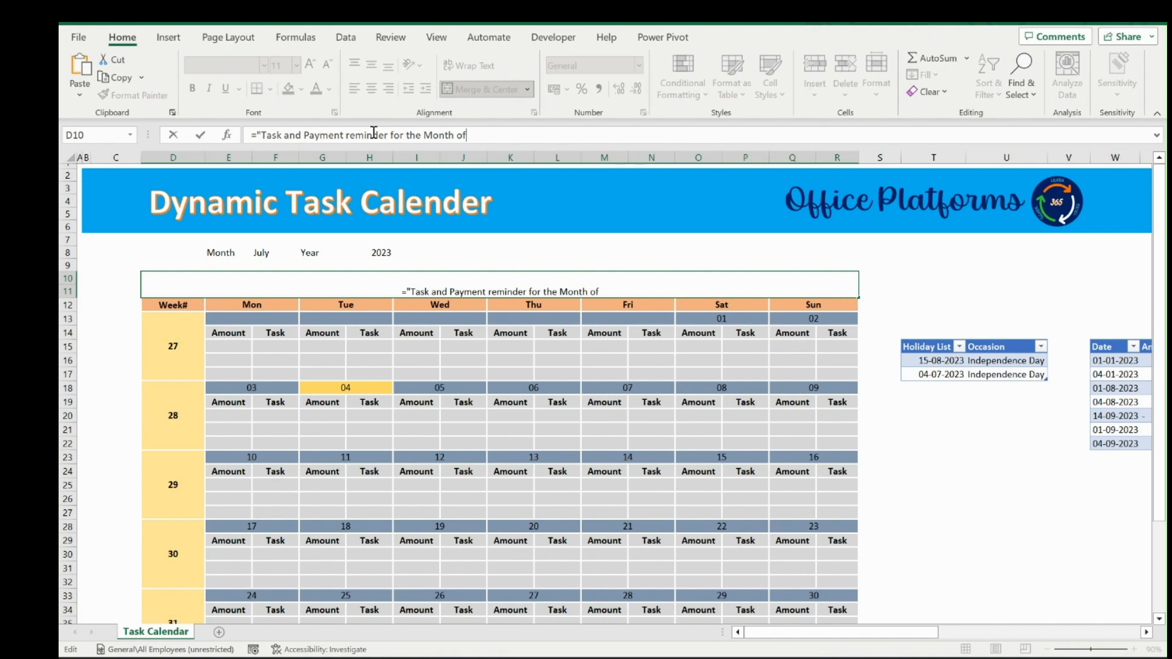
pyautogui.write('"&TEXT(')
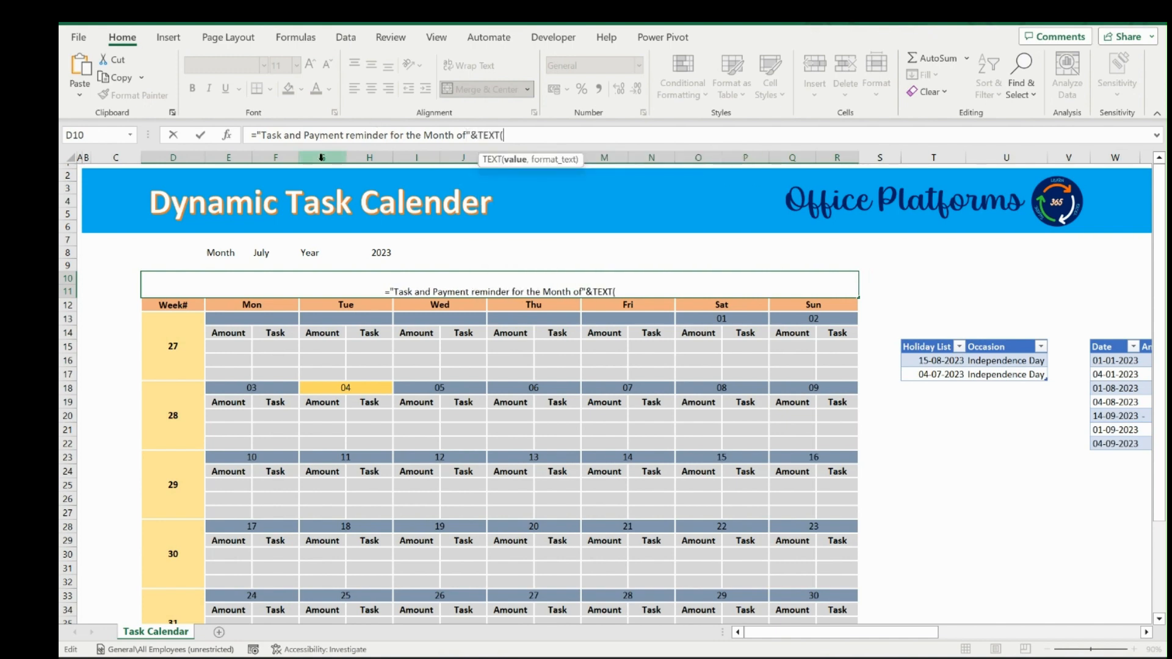
pyautogui.write('st')
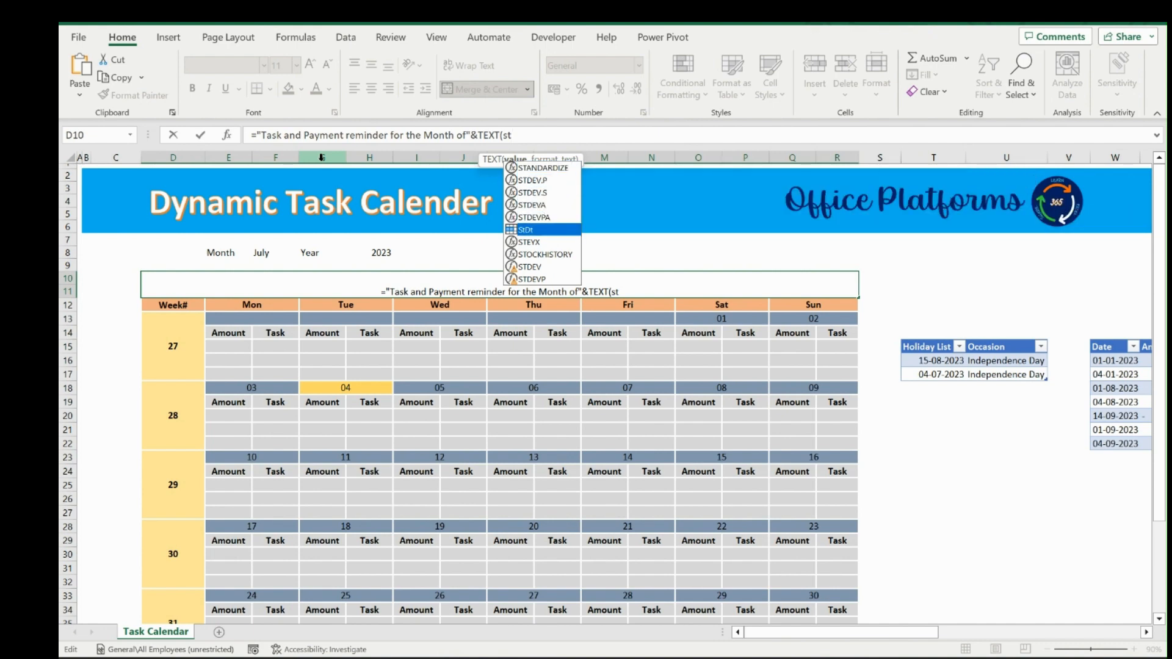
pyautogui.press('Tab')
pyautogui.write(',')
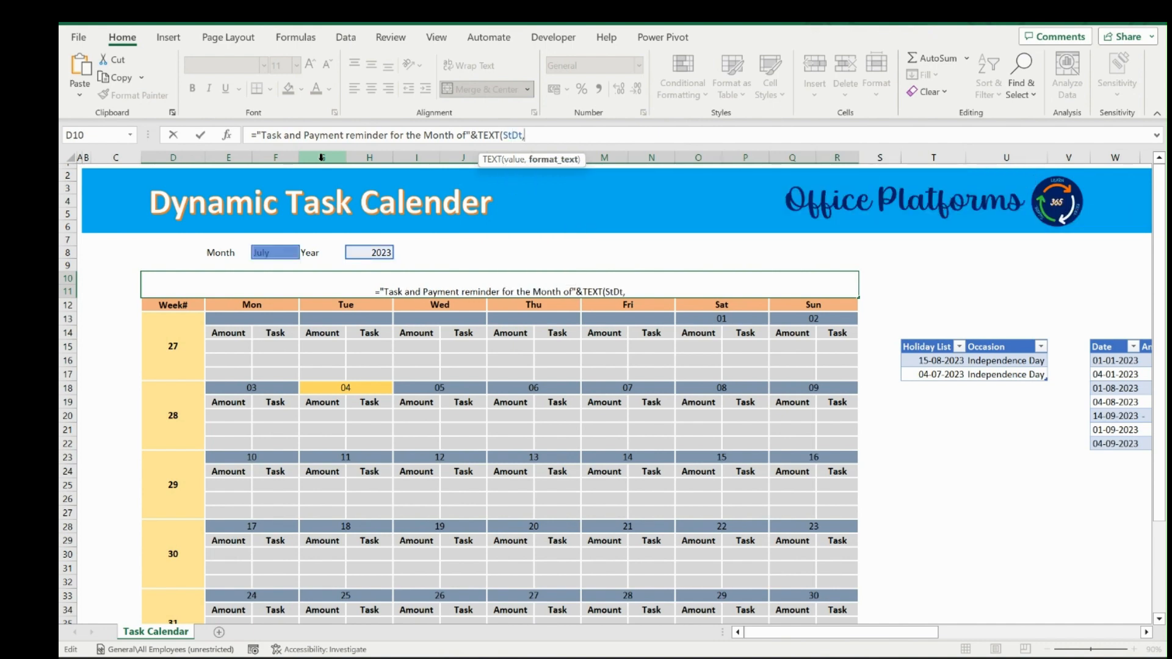
pyautogui.write('"MM')
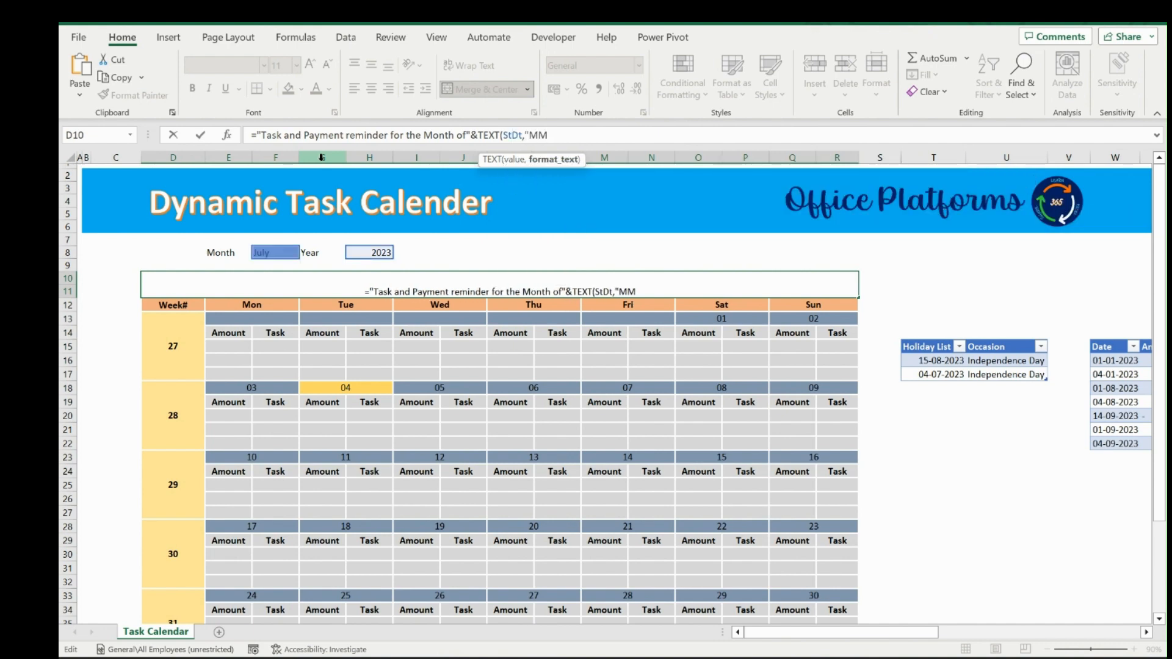
pyautogui.write('MM')
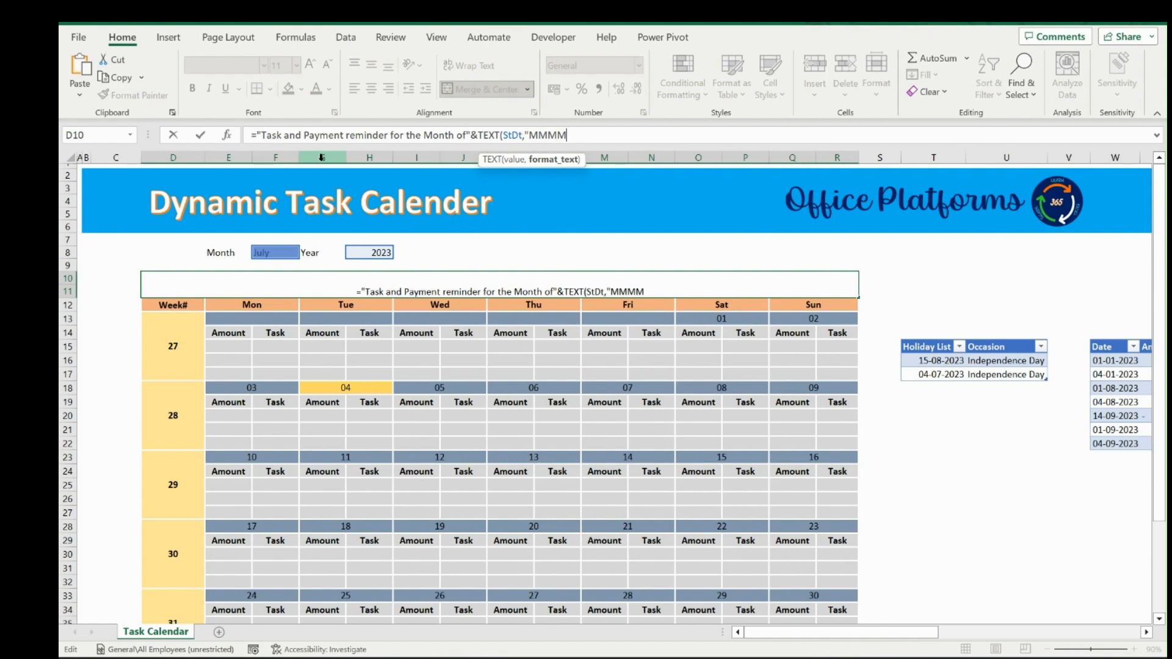
pyautogui.write('\'YY")')
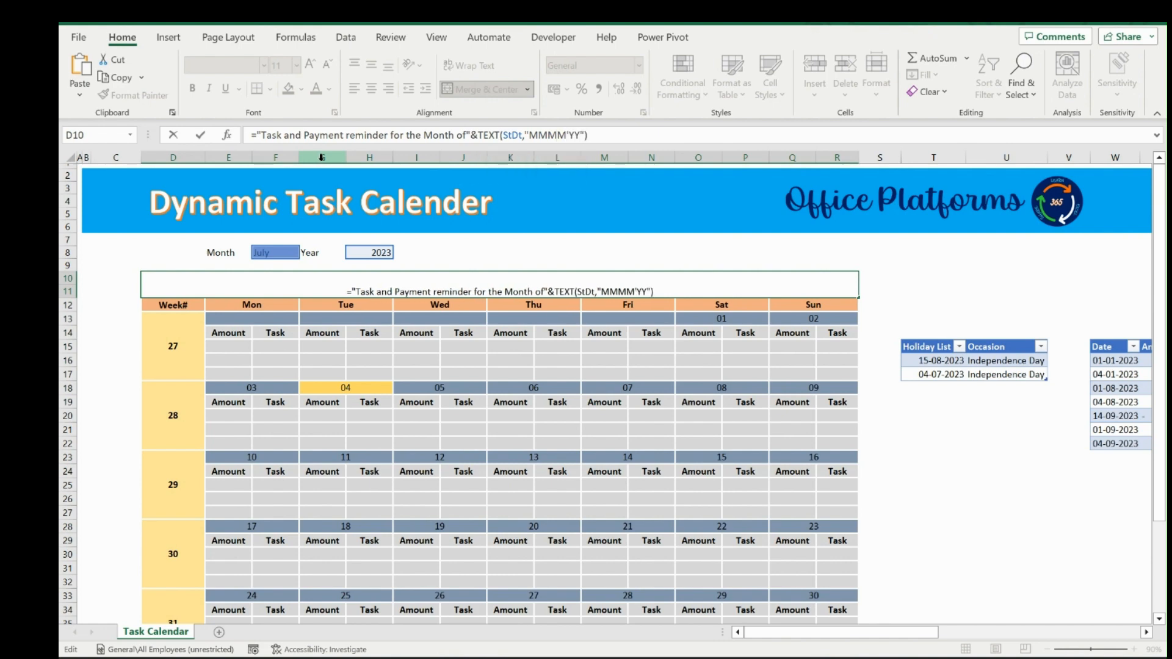
pyautogui.hotkey('ctrl', 'Return')
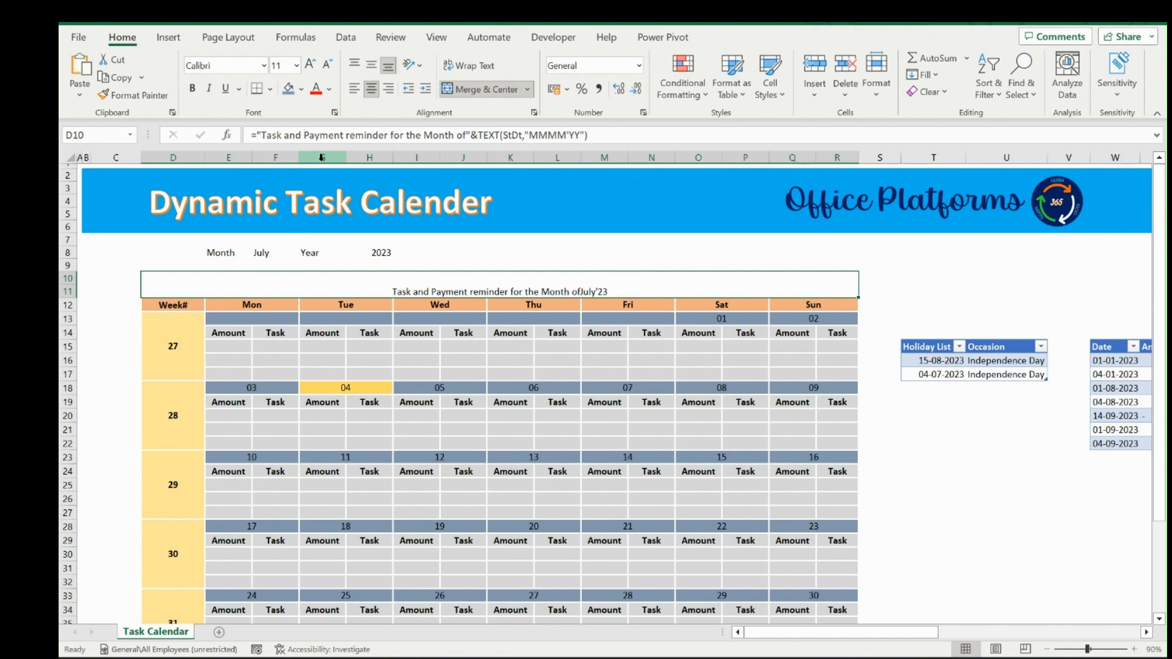
# Format the title in D10 as bold, vertically centred, 26-point text with a light green fill
pyautogui.hotkey('ctrl', 'b')
pyautogui.click(371, 65)
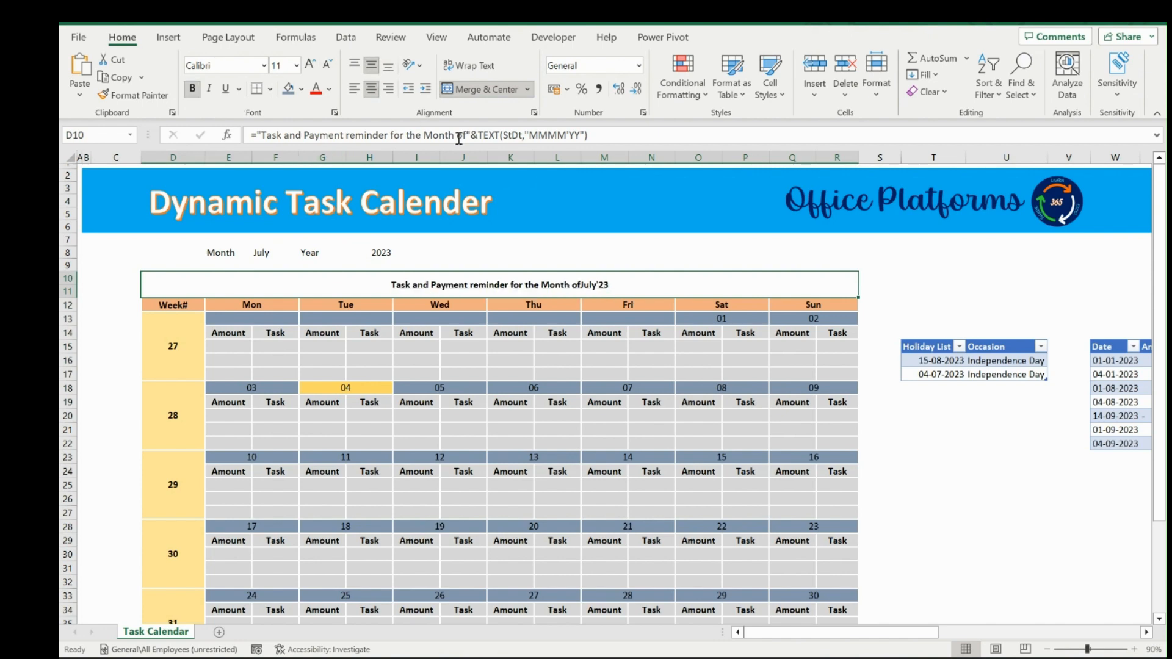
pyautogui.click(311, 65)
pyautogui.click(313, 66)
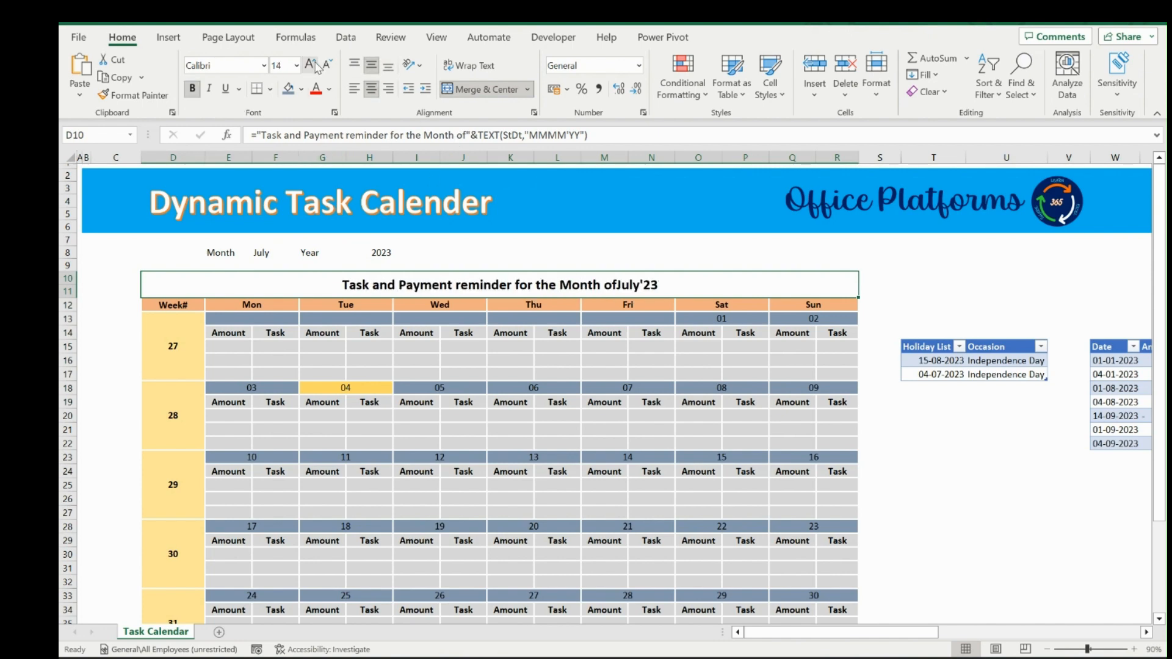
pyautogui.click(311, 65)
pyautogui.click(311, 65)
pyautogui.click(311, 65)
pyautogui.click(311, 65)
pyautogui.click(311, 65)
pyautogui.click(312, 65)
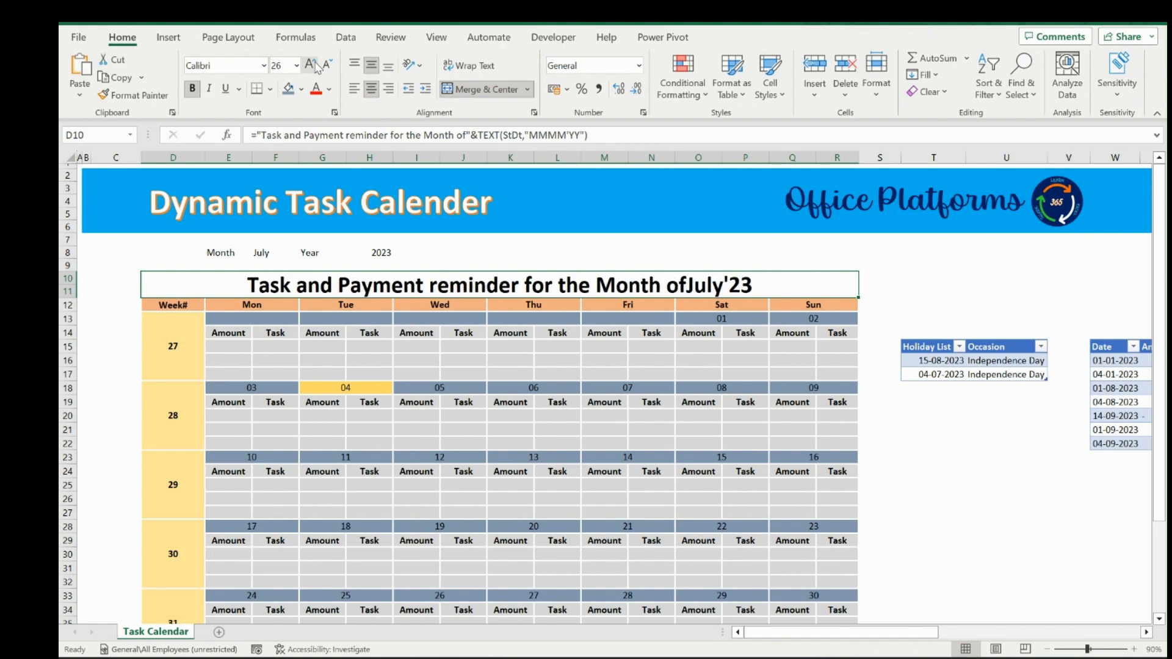
pyautogui.click(301, 89)
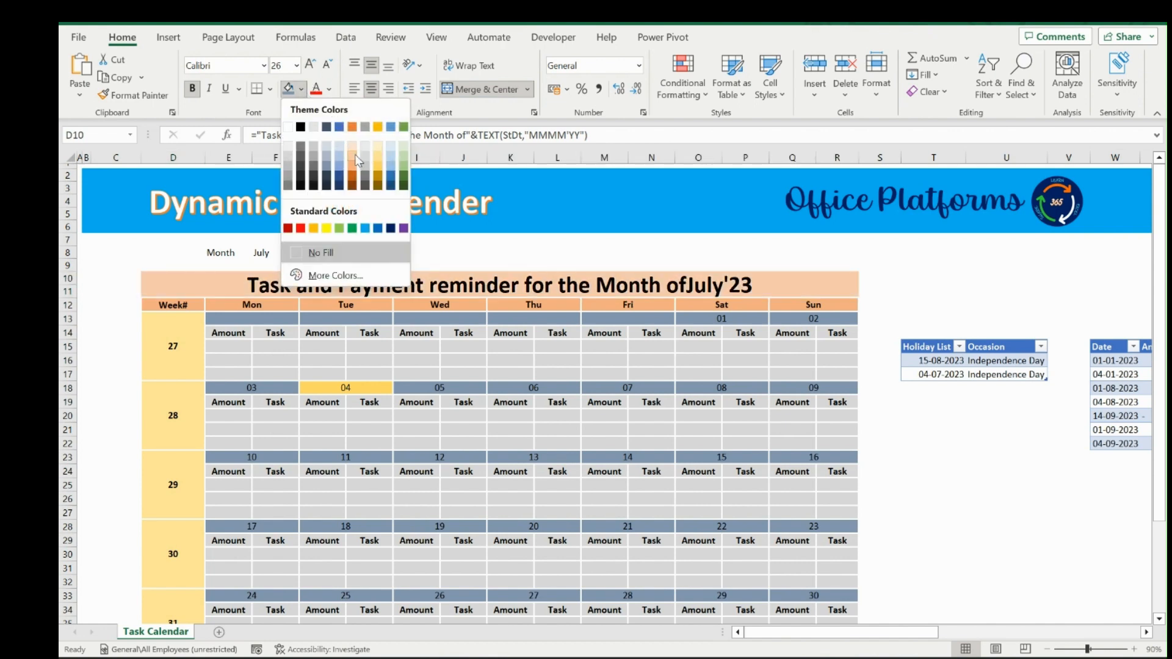
pyautogui.click(405, 157)
# Apply outside borders to the Month and Year selector cells E8:H8
pyautogui.click(227, 253)
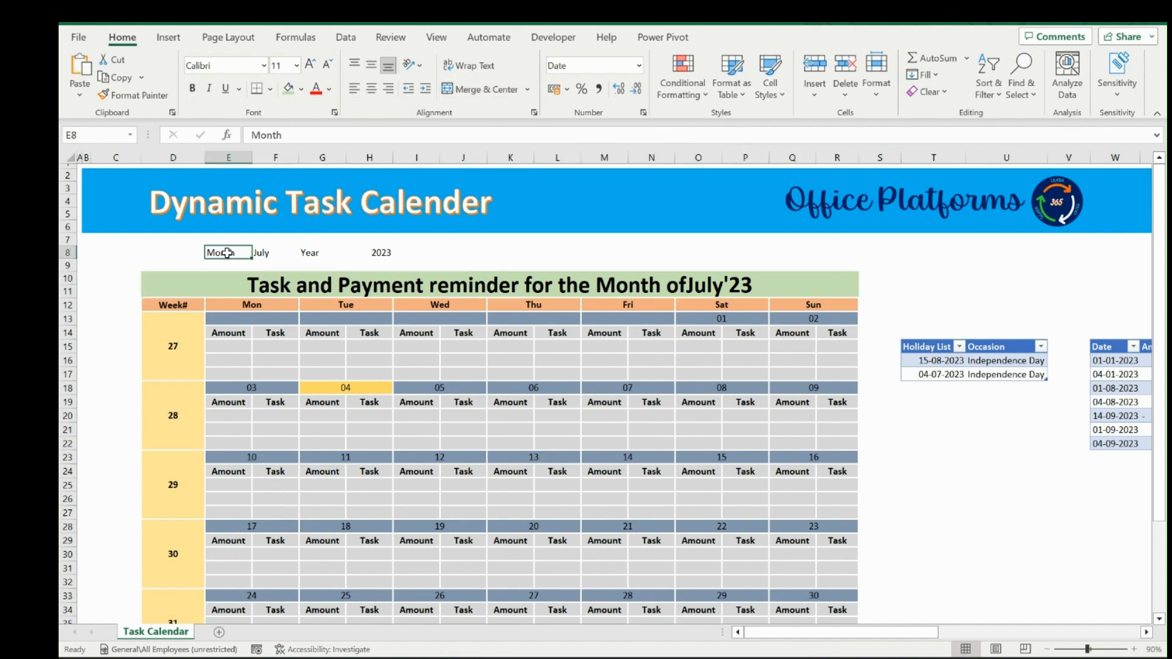
pyautogui.moveTo(227, 253); pyautogui.dragTo(378, 253)
pyautogui.click(271, 90)
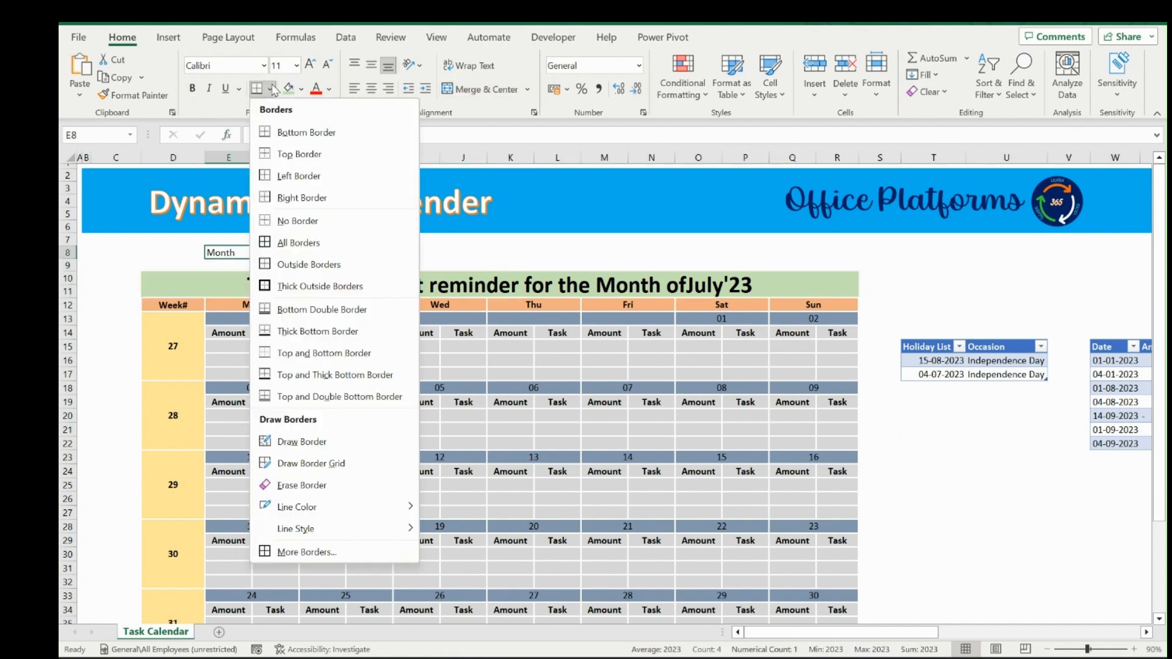
pyautogui.click(301, 265)
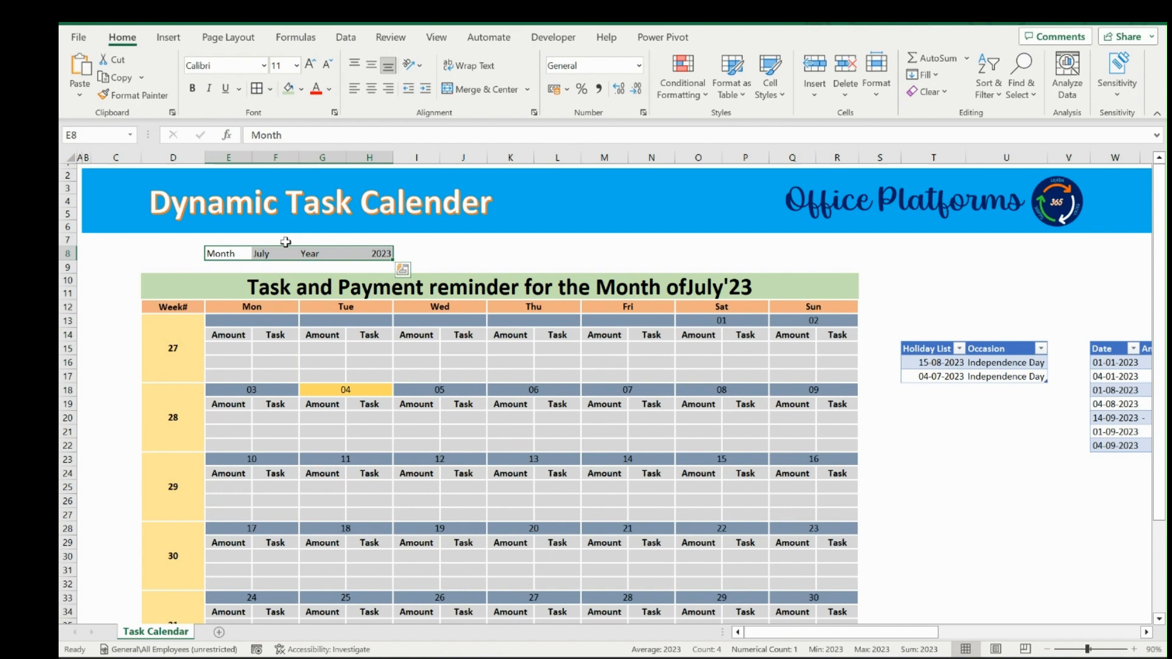
# Set the border line colour to Automatic and draw a border around the Month and Year selector cells E8:H8
pyautogui.click(237, 253)
pyautogui.moveTo(244, 254); pyautogui.dragTo(381, 254)
pyautogui.click(269, 89)
pyautogui.moveTo(332, 513)
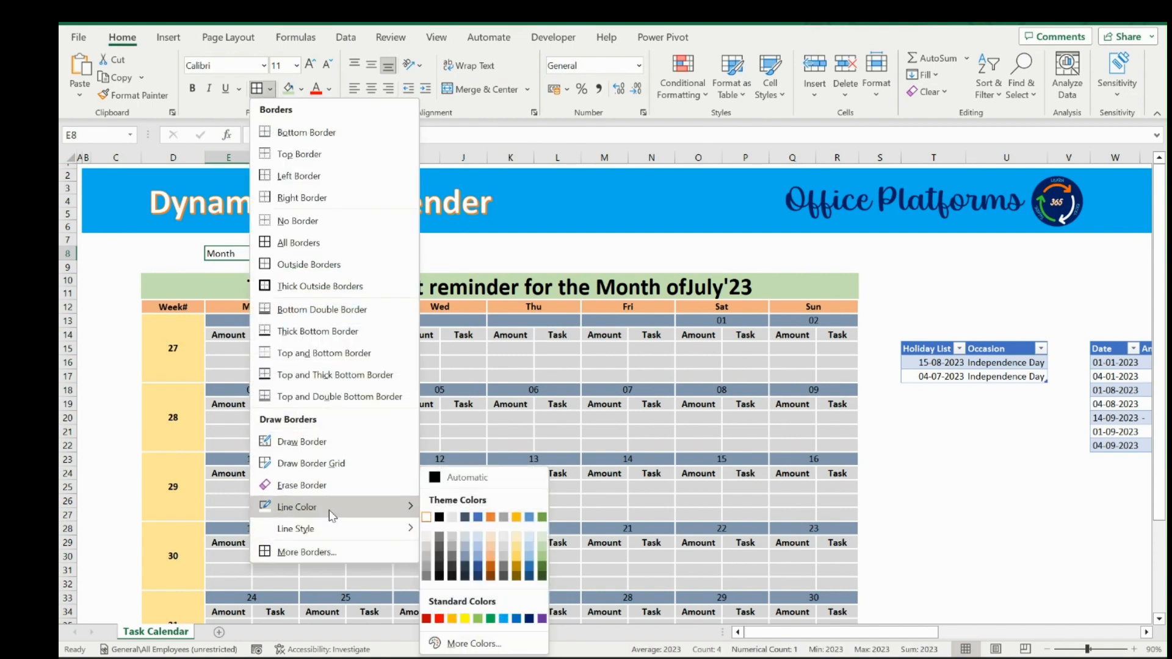
pyautogui.click(452, 477)
pyautogui.moveTo(207, 248); pyautogui.dragTo(393, 259)
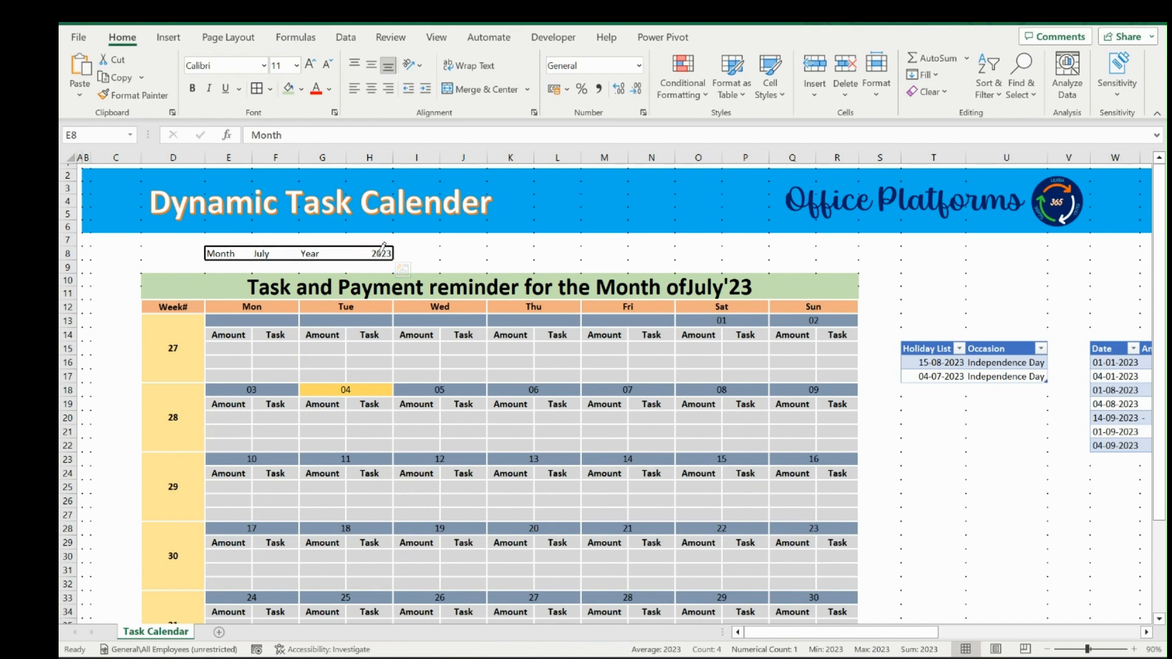
pyautogui.press('Escape')
pyautogui.moveTo(241, 254); pyautogui.dragTo(376, 256)
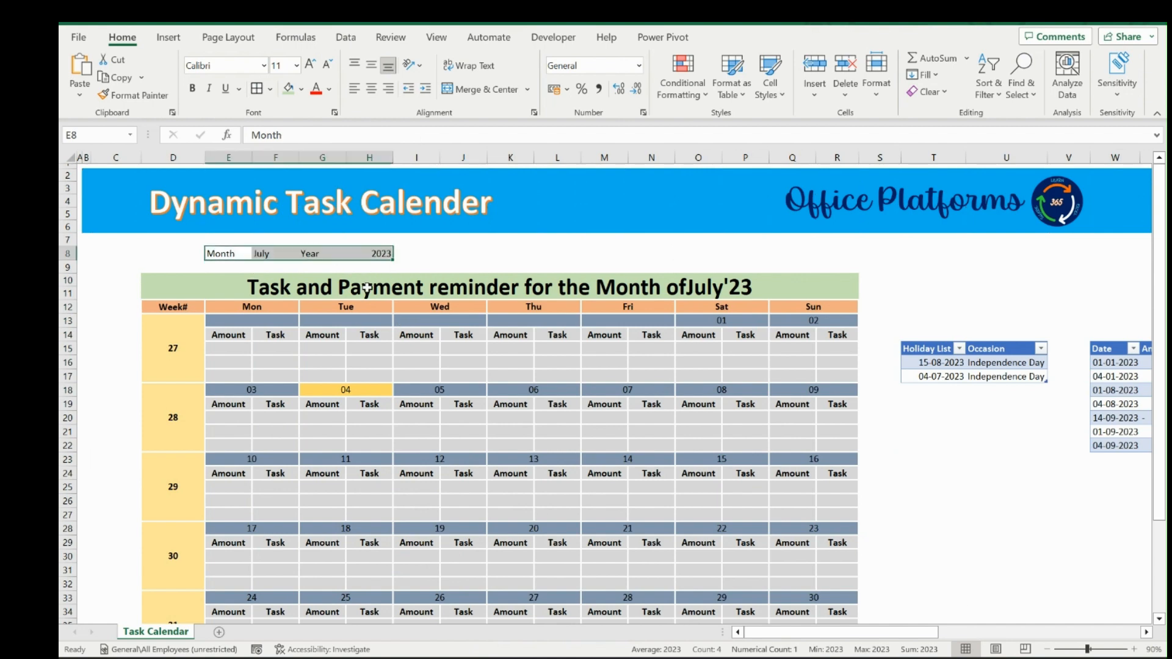
pyautogui.click(421, 253)
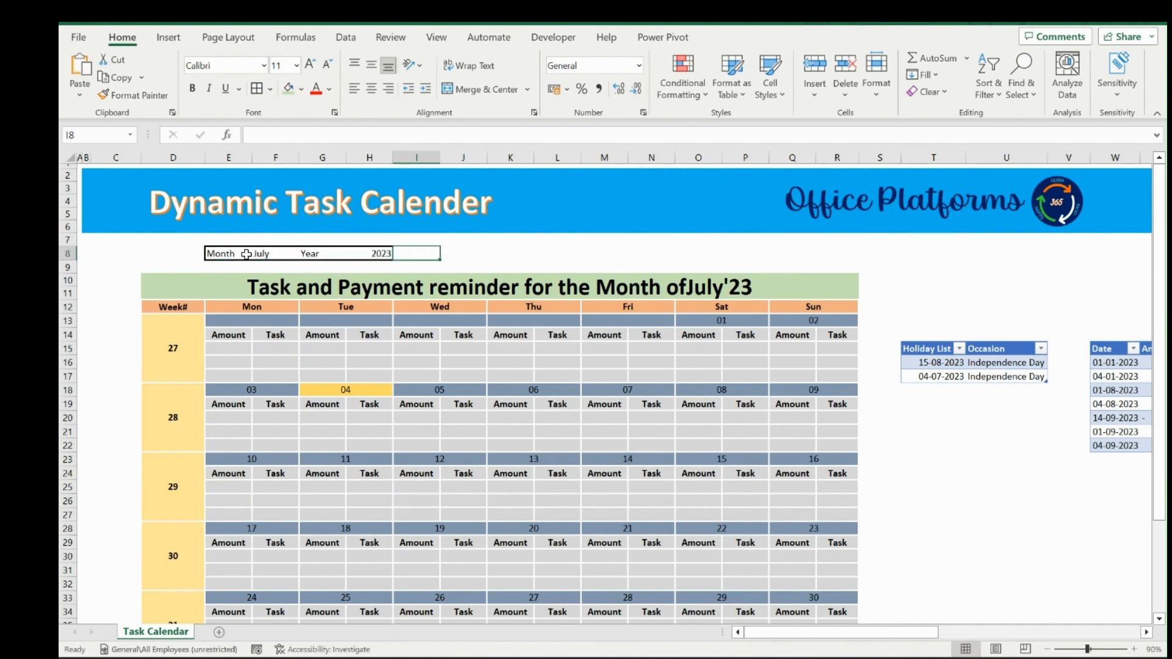
pyautogui.scroll(-2, 901, 477)
pyautogui.scroll(-1, 901, 477)
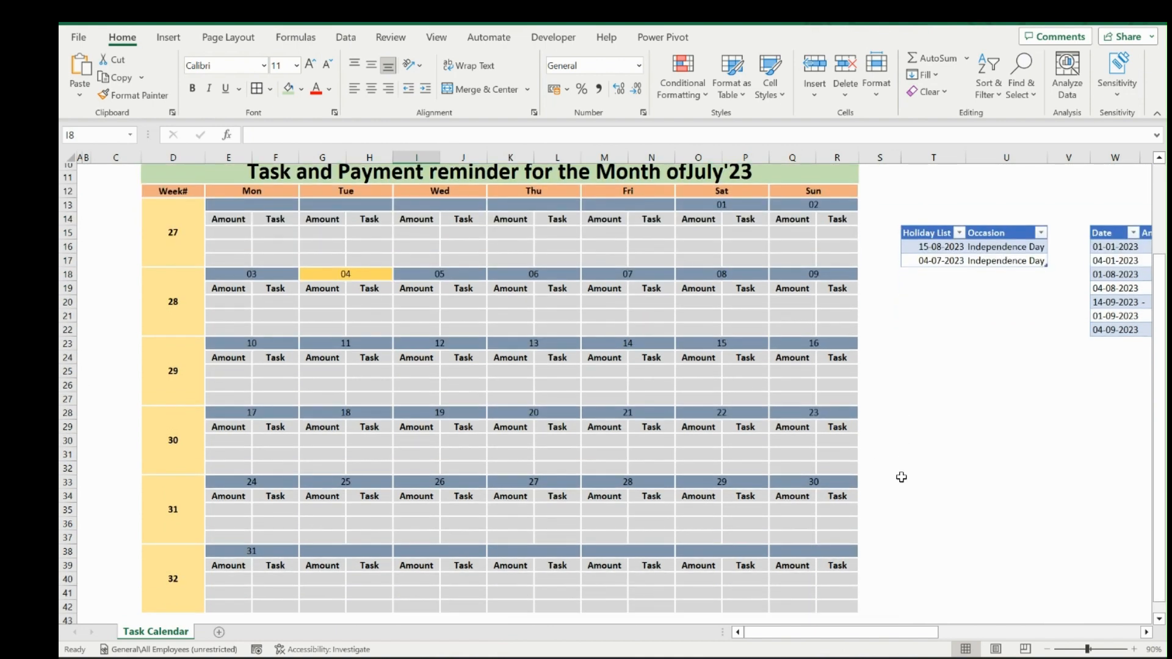
pyautogui.scroll(3, 901, 477)
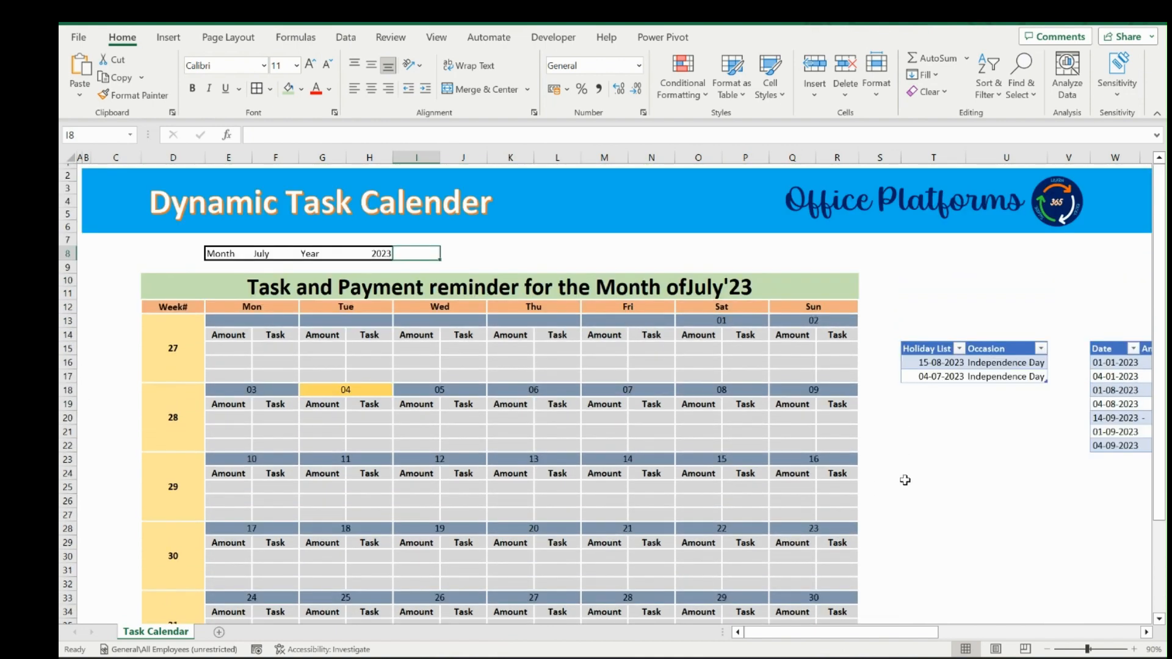